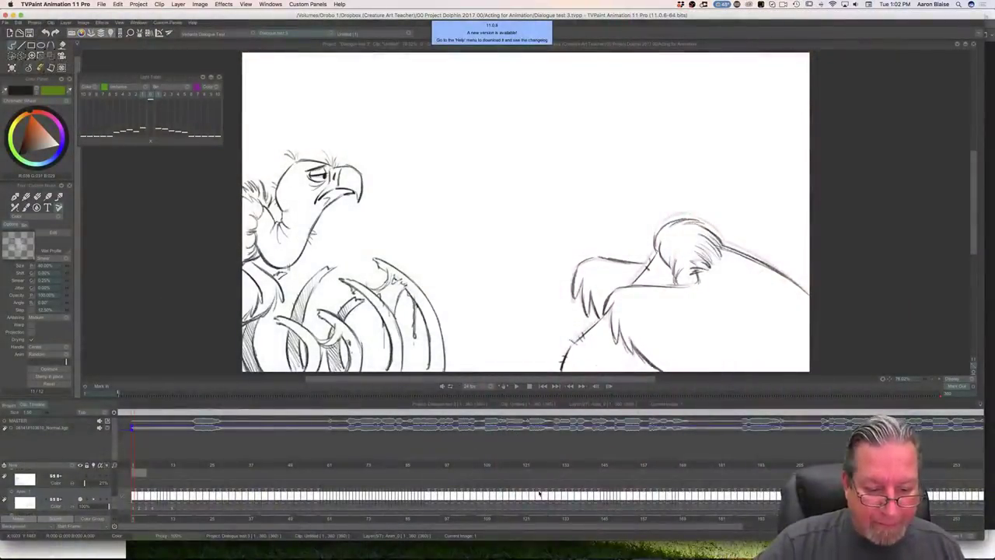
- Switch to Photoshop and bring the photo of vultures around the wildebeest carcass forward, enlarged for study
mouse_move(558, 549)
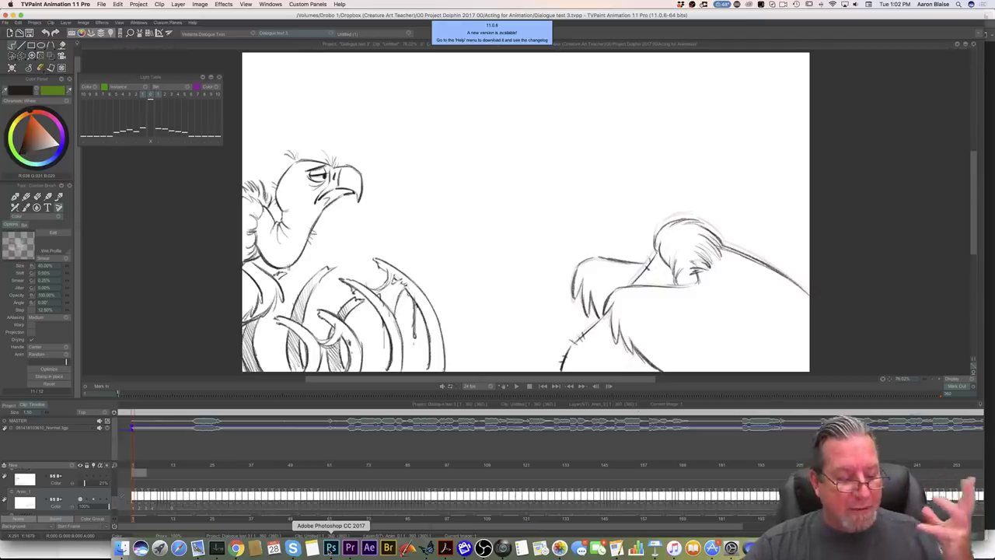
left_click(331, 547)
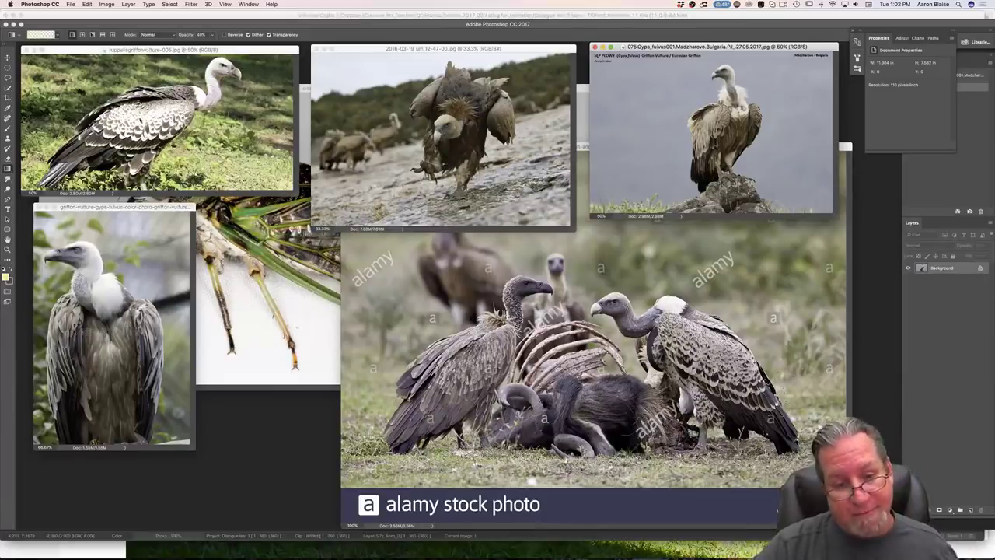
left_click(498, 286)
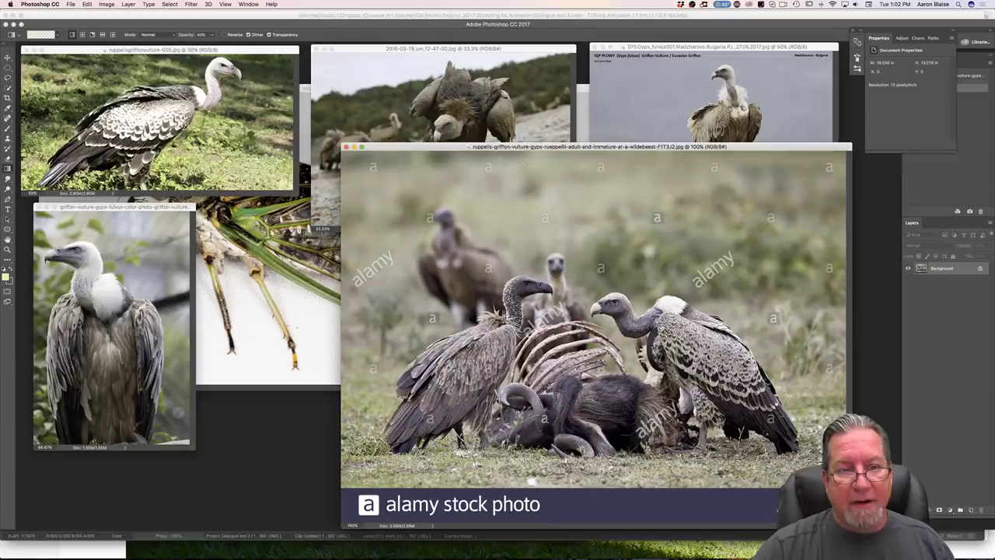
left_click_drag(527, 150, 477, 74)
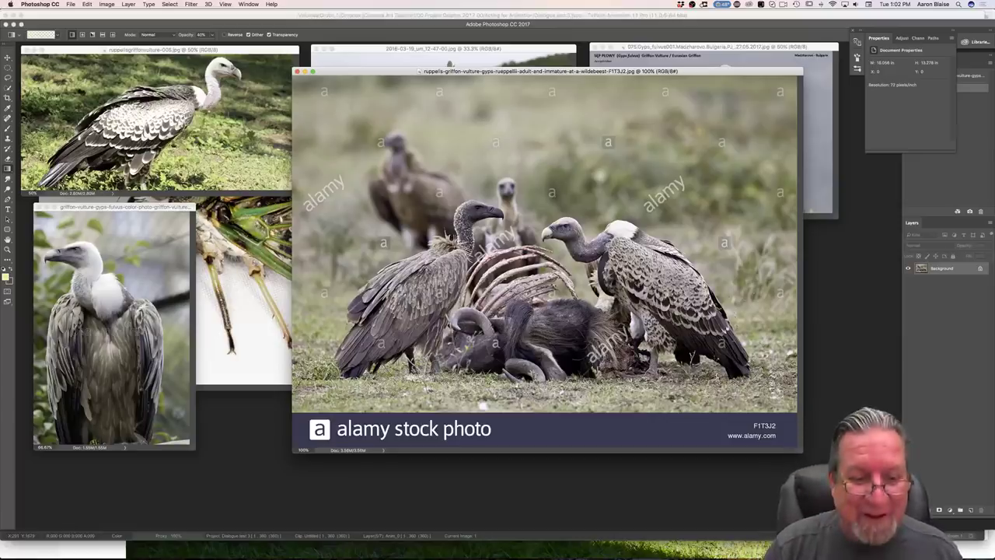
key("super+plus")
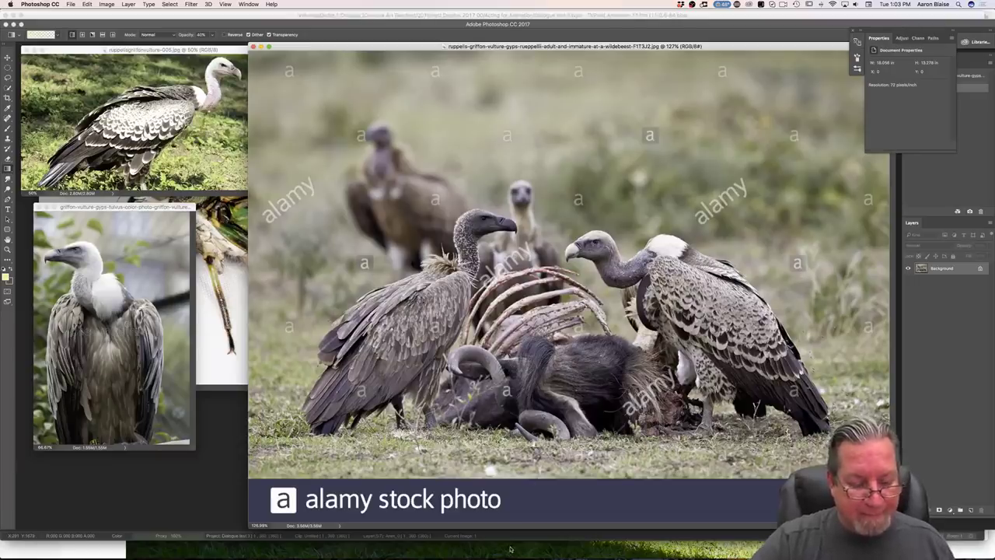
- Switch back to TVPaint and play the vulture dialogue animation with its soundtrack
left_click(427, 548)
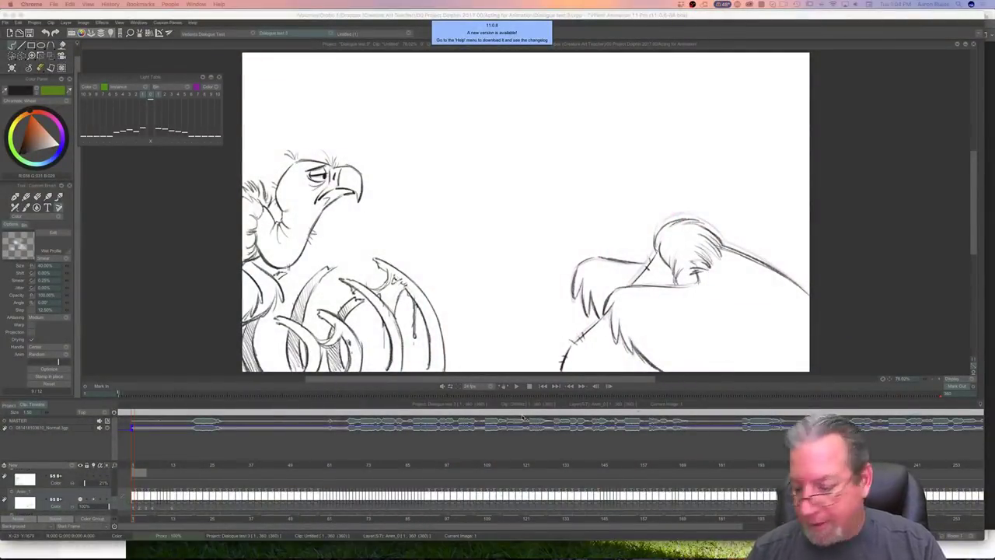
key("XF86AudioLowerVolume")
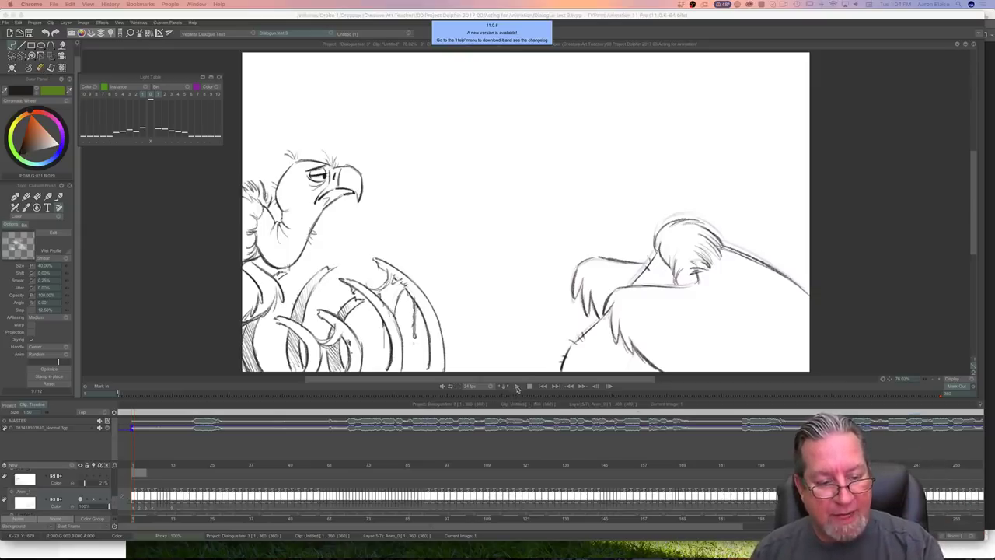
left_click(517, 387)
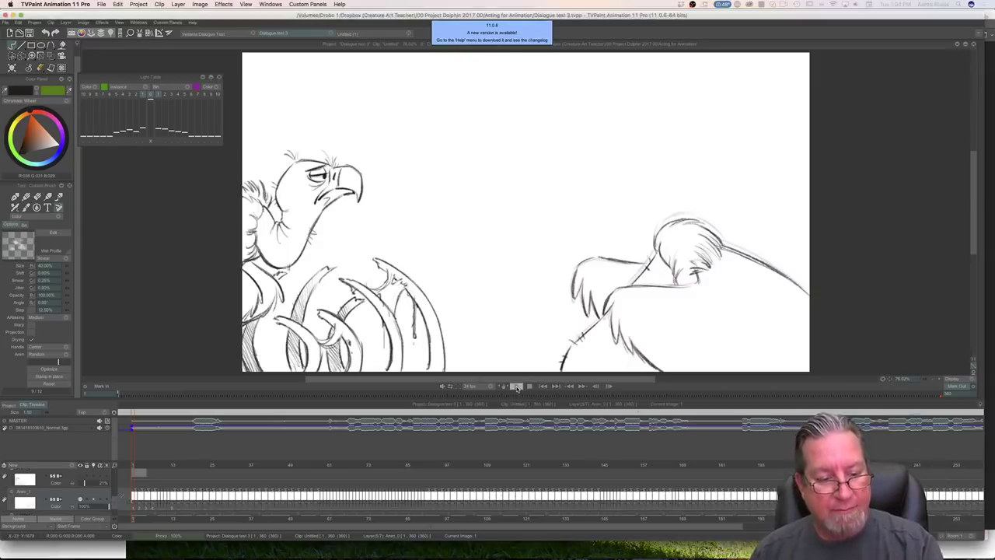
left_click(519, 386)
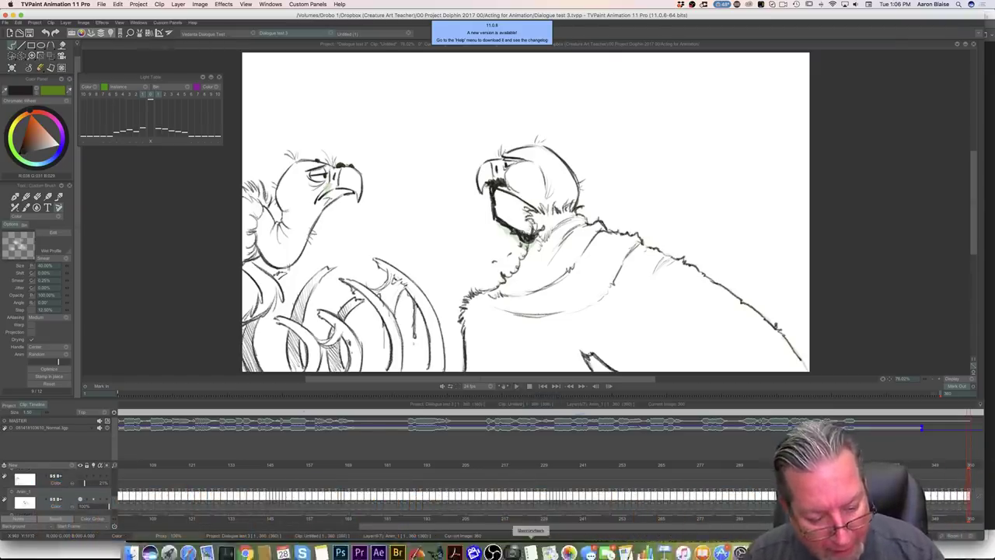
- Switch to Photoshop, close the wildebeest carcass photo, and bring cicada2.jpg to the front
mouse_move(355, 553)
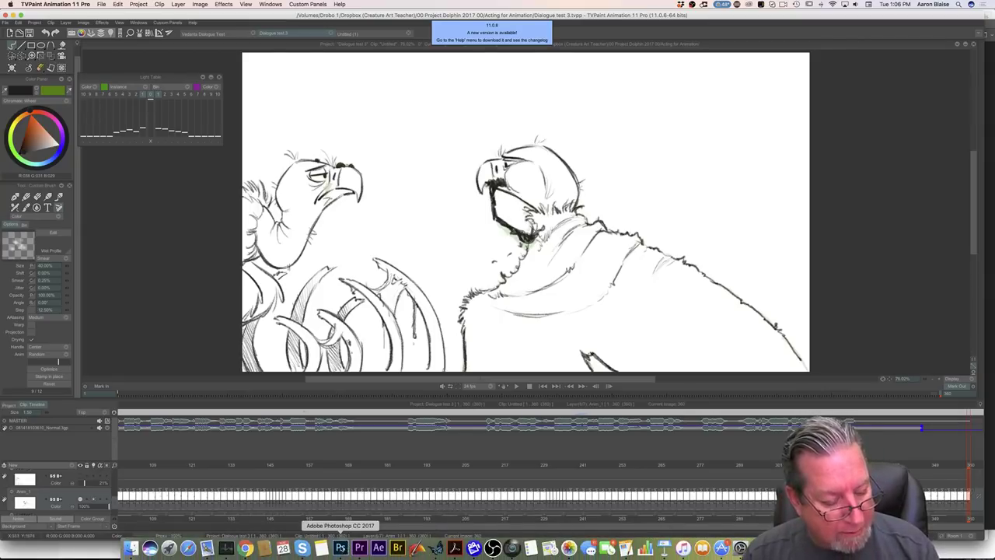
left_click(340, 548)
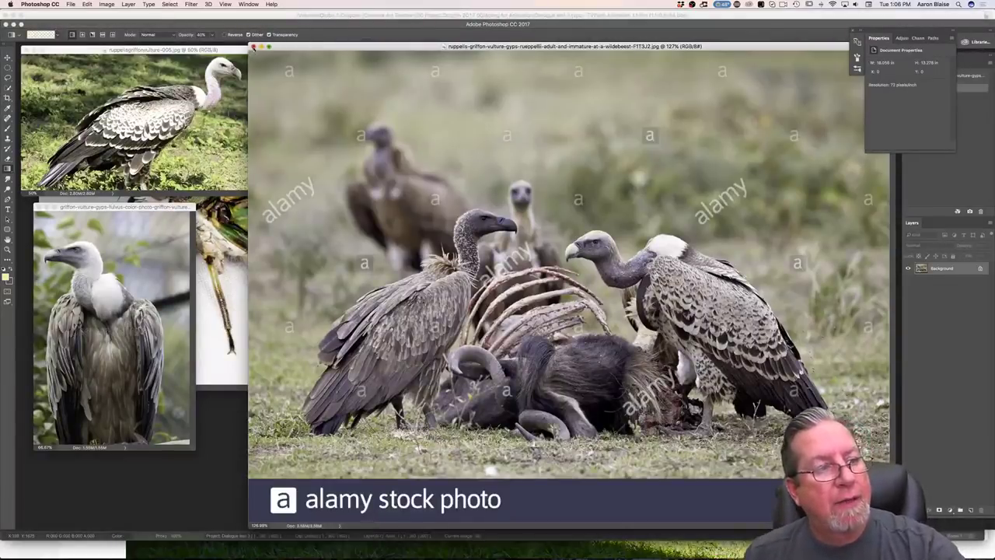
key("super+w")
left_click(412, 303)
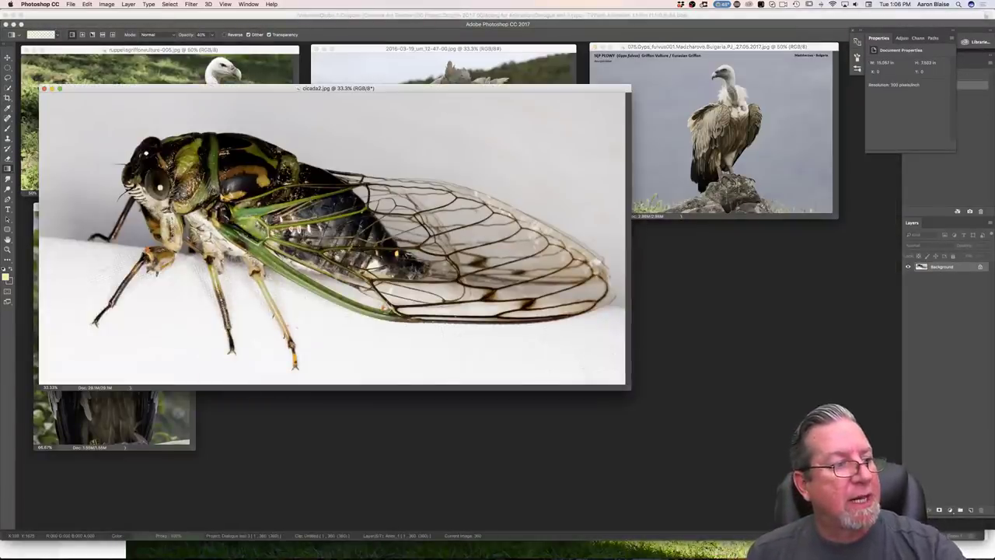
left_click_drag(201, 89, 384, 183)
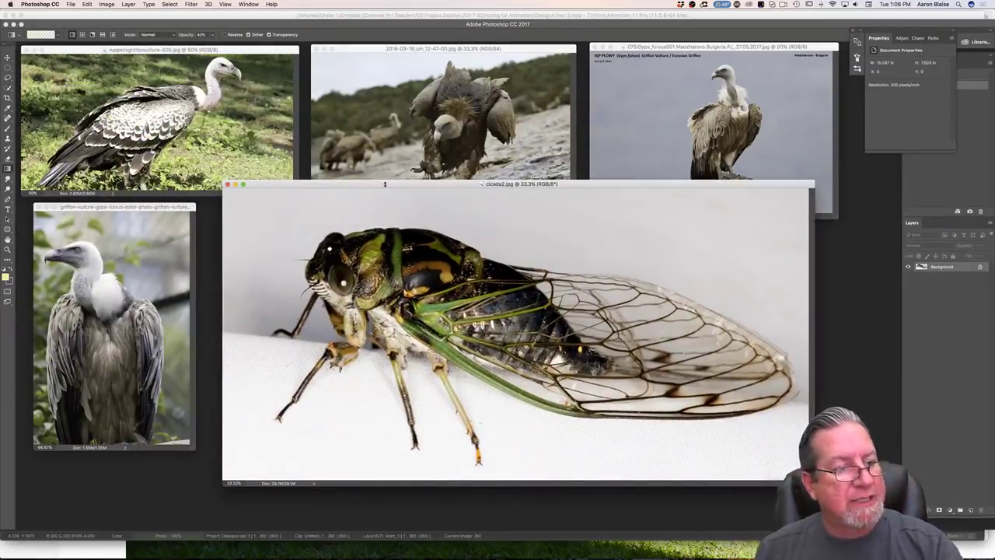
- Close the four remaining vulture reference photos, keeping the cicada photo open
left_click(595, 47)
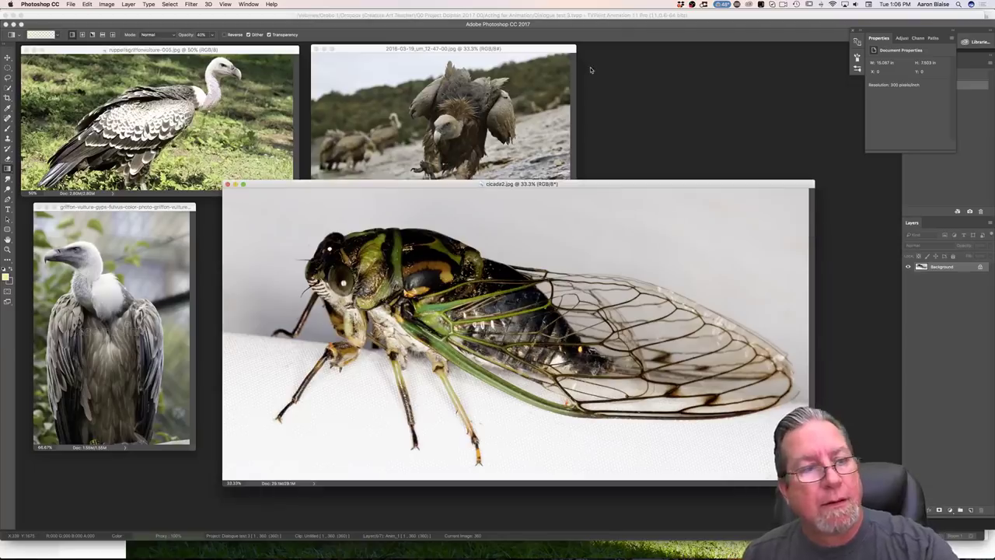
left_click(316, 49)
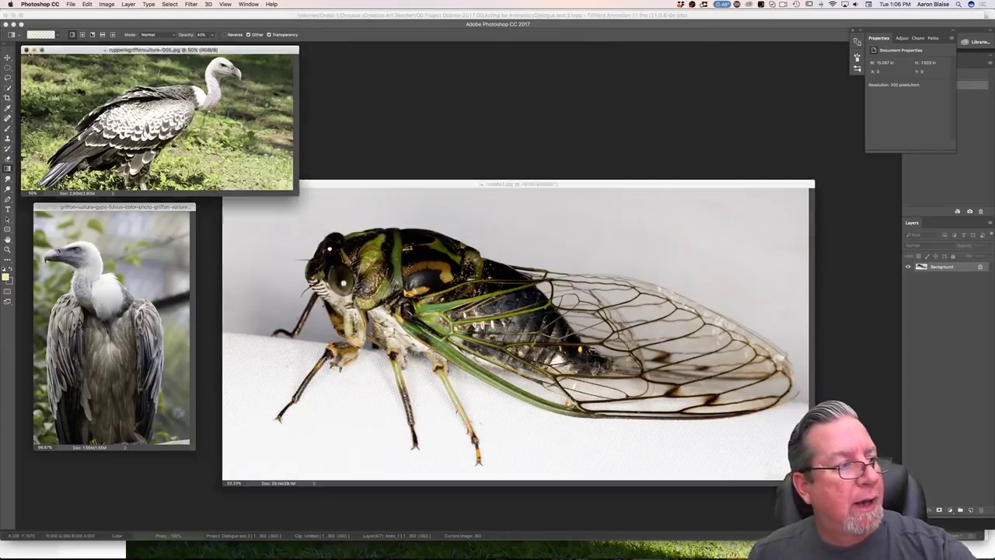
left_click(25, 49)
left_click(37, 207)
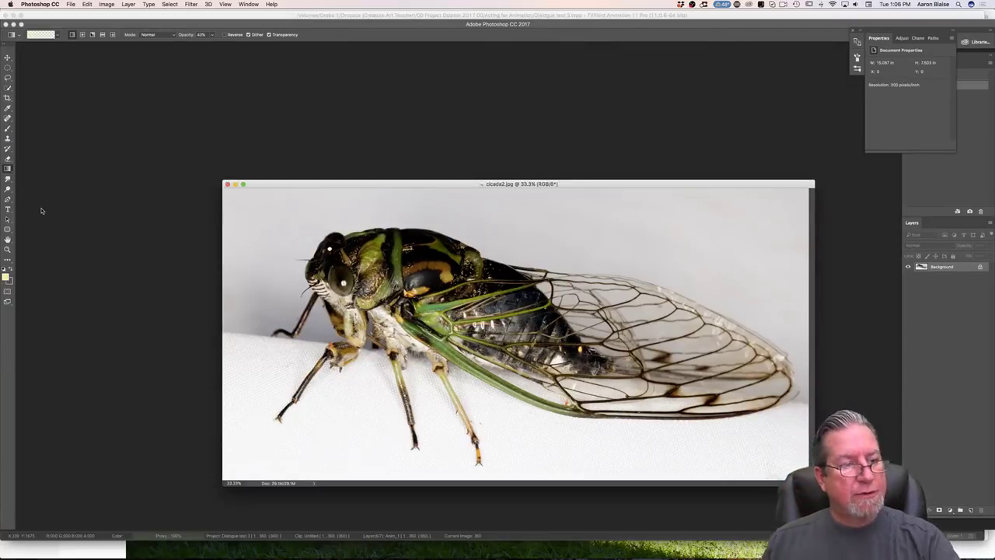
left_click_drag(339, 185, 256, 159)
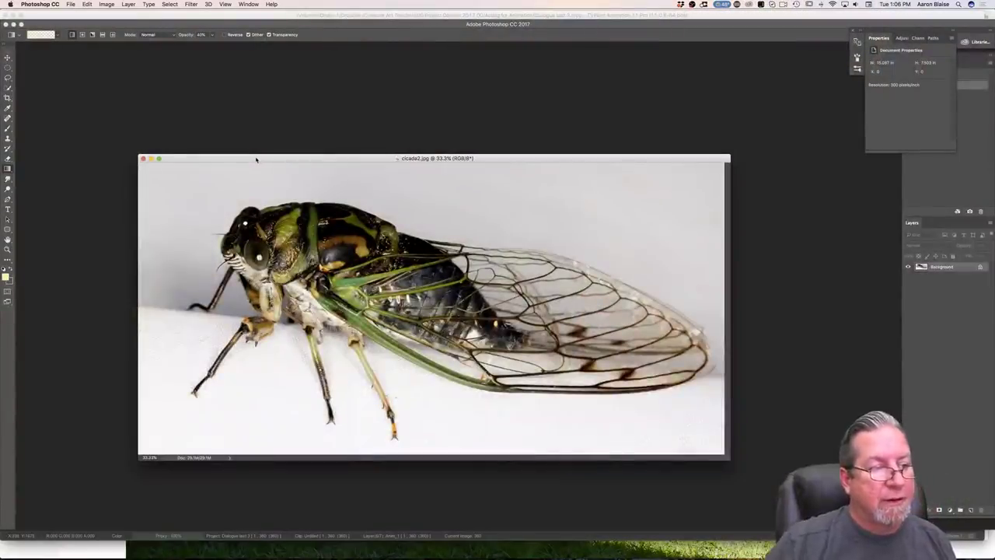
key("super+minus")
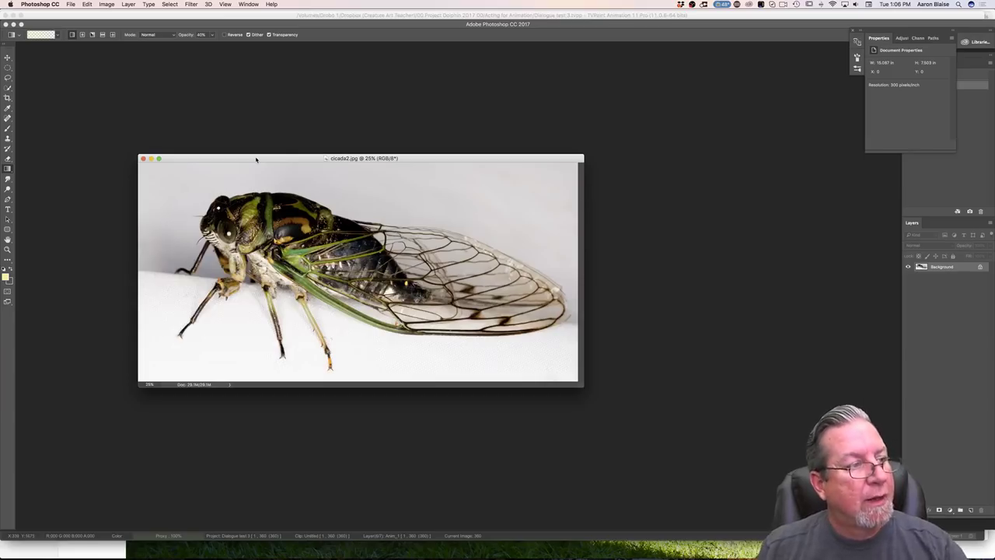
- Create a new 20 x 16 inch document at 300 ppi with a white background and place it beside the cicada photo
left_click(71, 5)
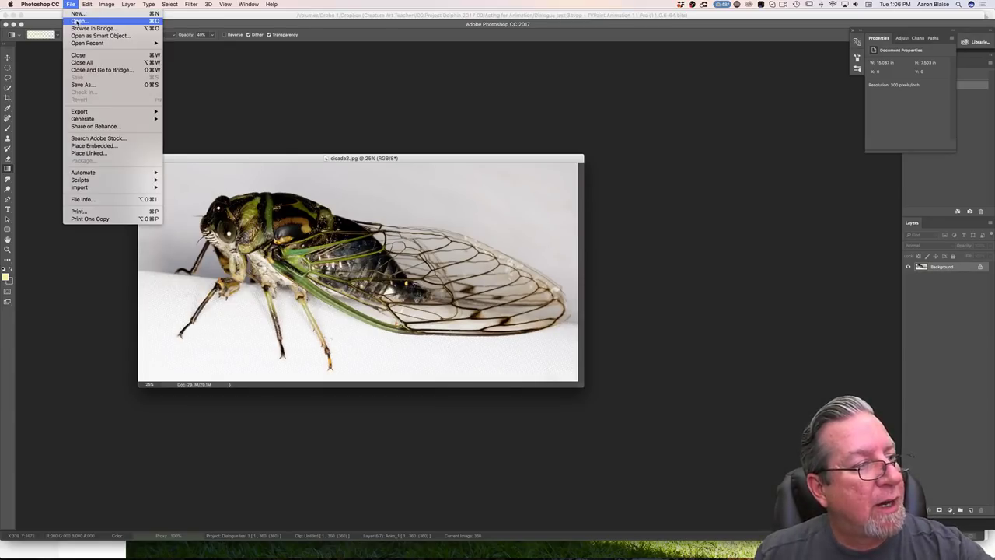
left_click(77, 14)
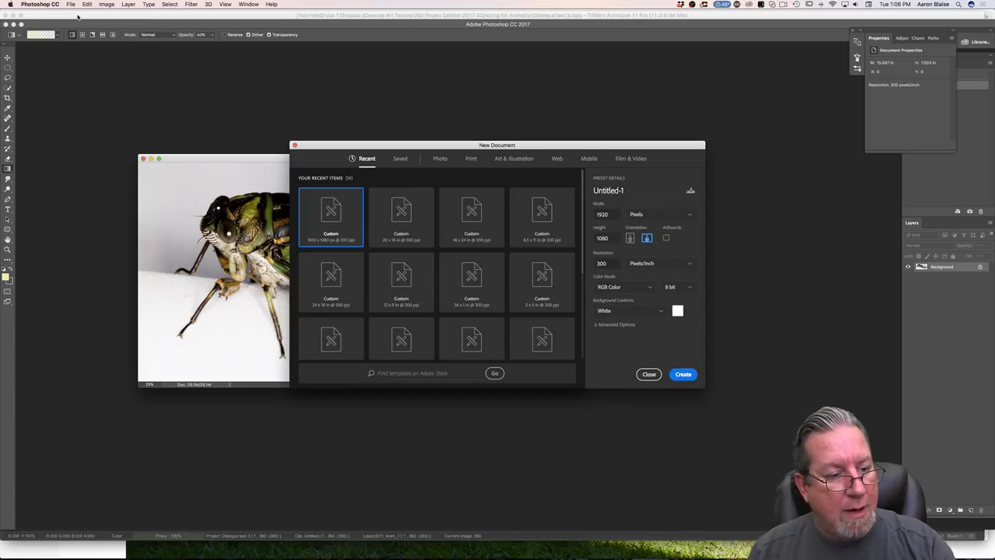
left_click(399, 223)
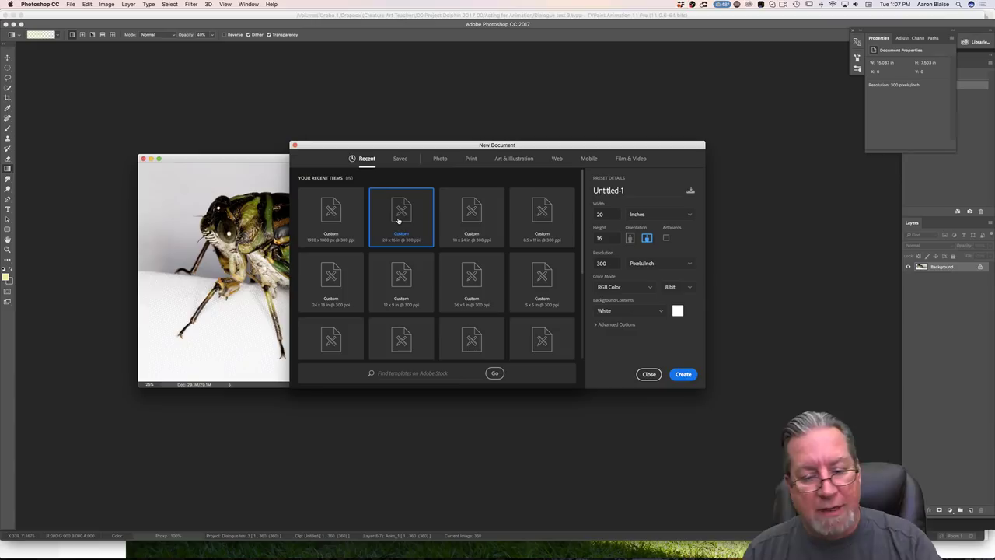
left_click(684, 377)
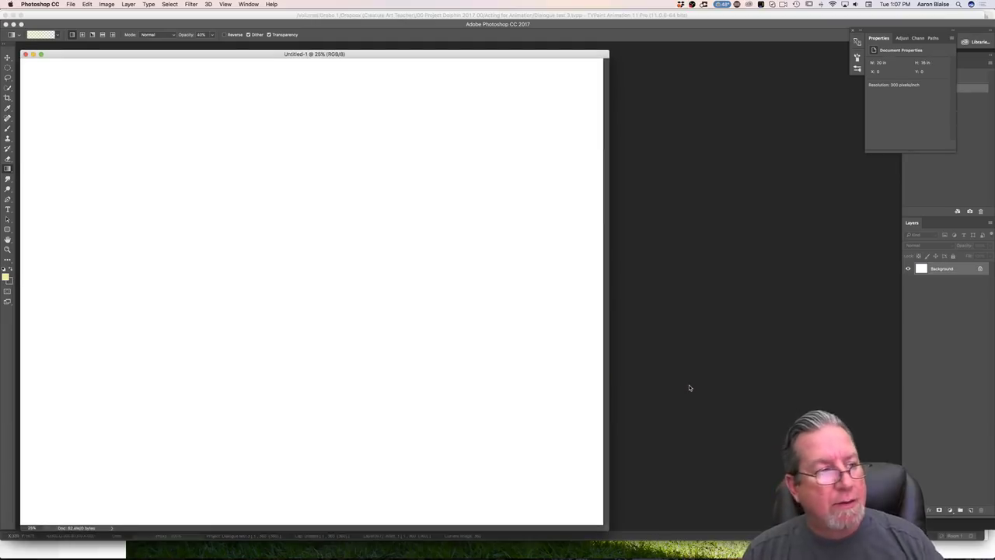
left_click_drag(223, 55, 478, 75)
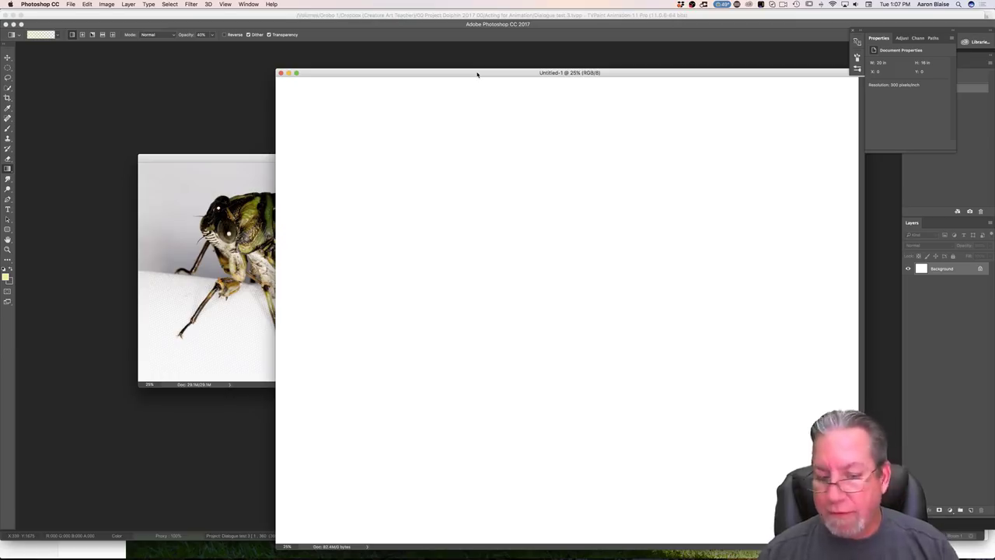
- Fill the background with the warm gray #a0a098 using the Paint Bucket and add an empty layer above it
left_click(5, 276)
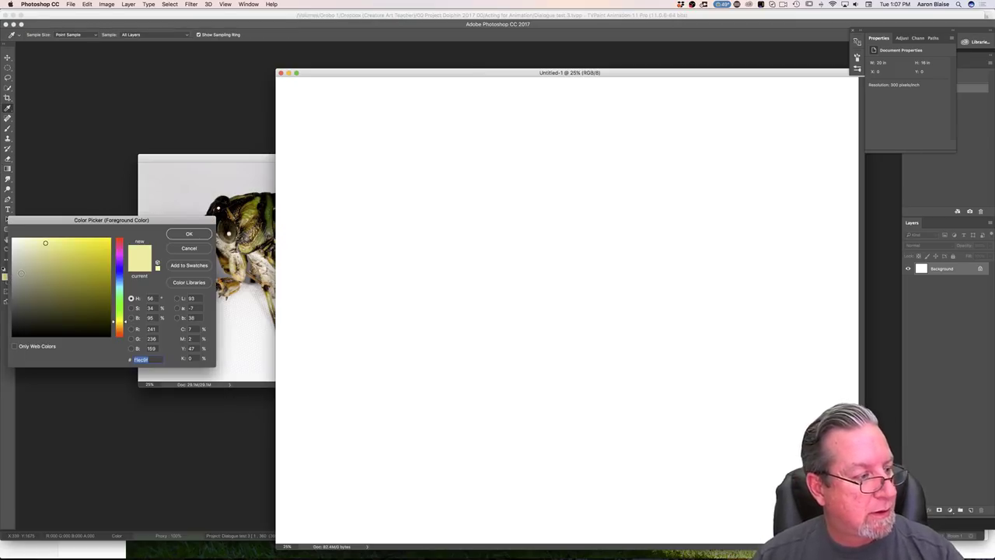
left_click(17, 274)
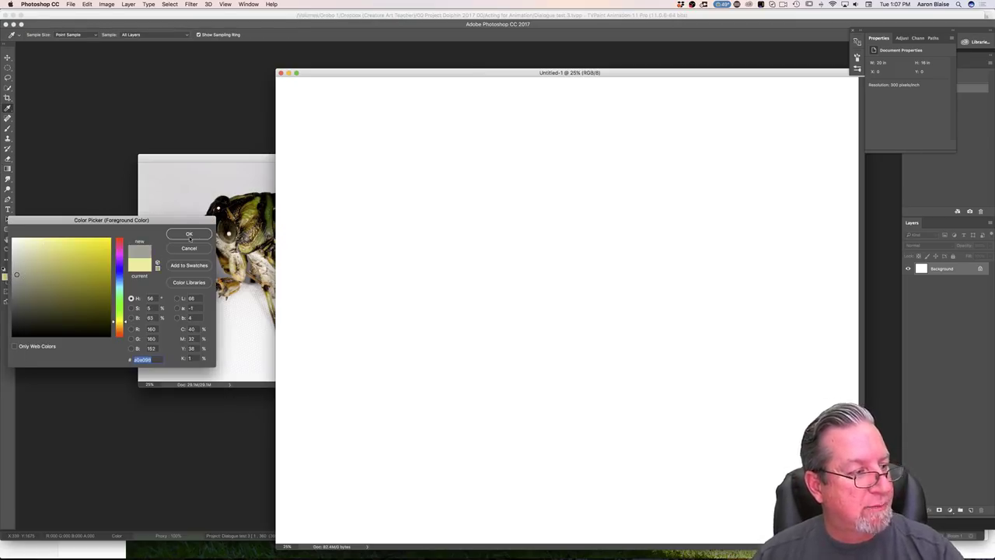
left_click(189, 234)
left_click(8, 169)
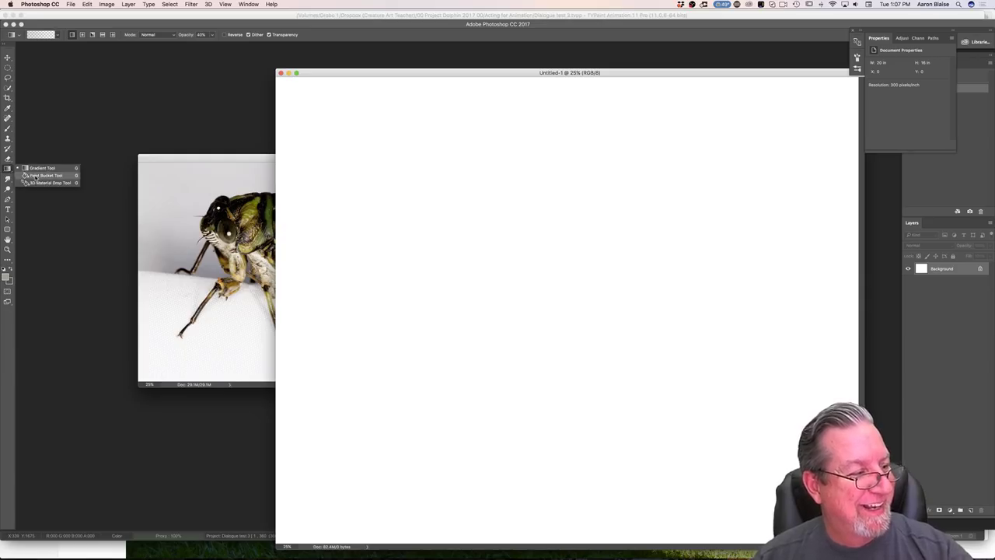
left_click(34, 178)
left_click(491, 362)
left_click(970, 510)
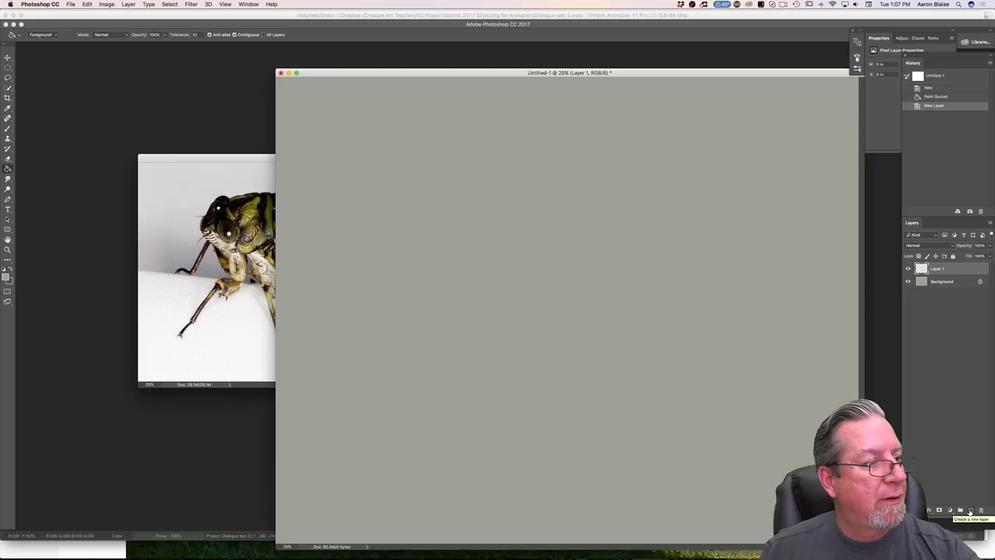
- Copy the cicada photo onto the gray canvas as its own layer at full opacity and show the document full screen
left_click_drag(168, 158, 64, 151)
left_click(8, 57)
left_click_drag(192, 246, 490, 459)
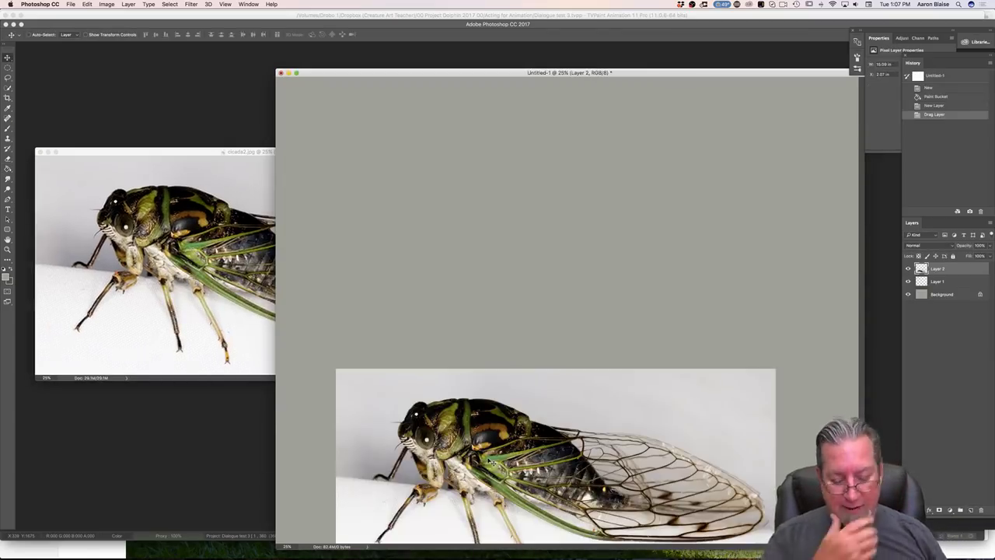
key("super+0")
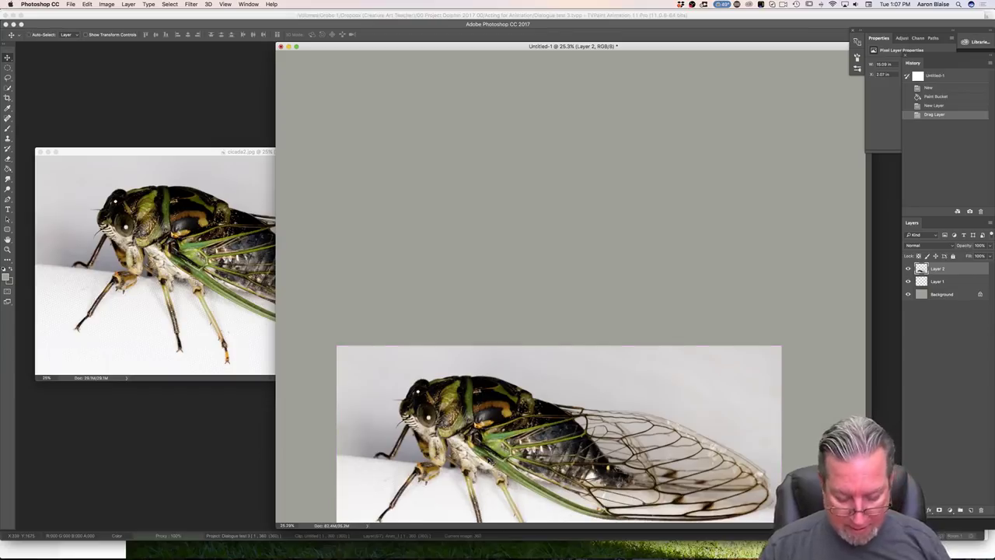
key("0")
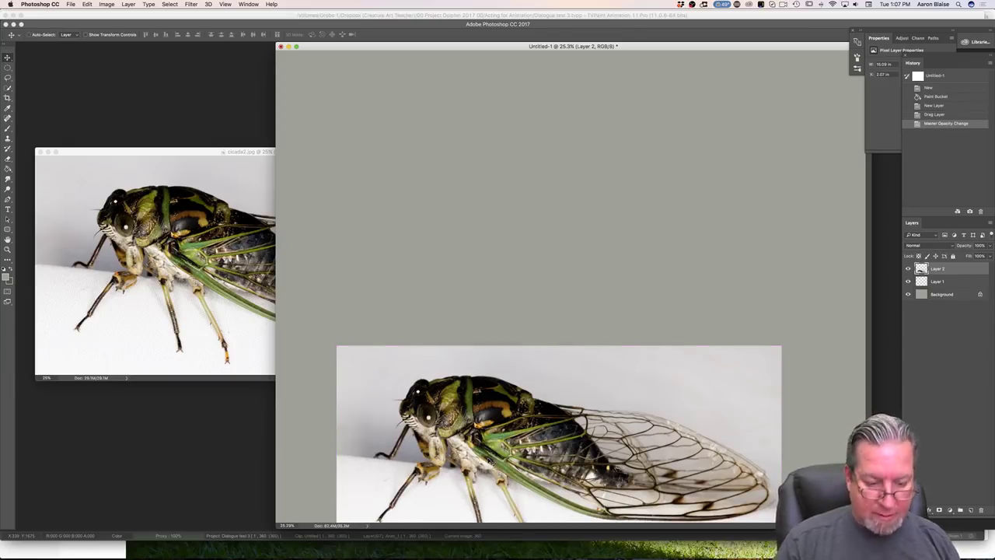
key("f")
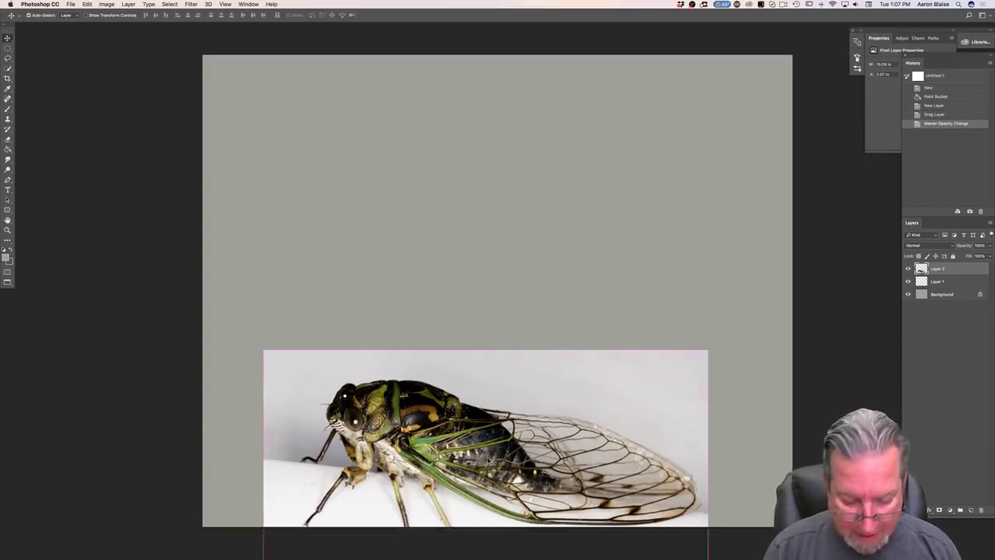
- Scale the cicada photo down to about 6.5 inches wide and place it in the canvas's upper-left corner
key("super+plus")
key("super+minus")
key("super+minus")
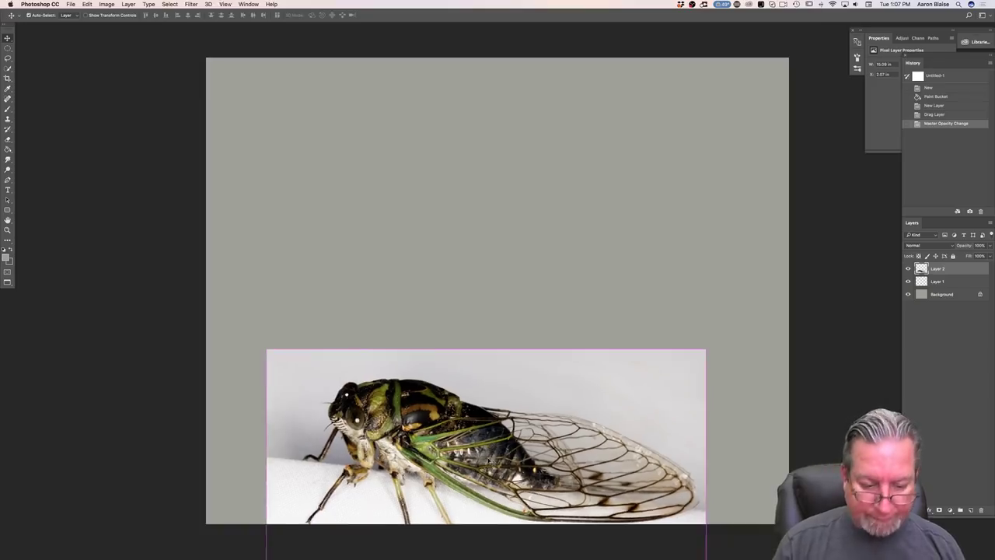
left_click(90, 7)
left_click(107, 169)
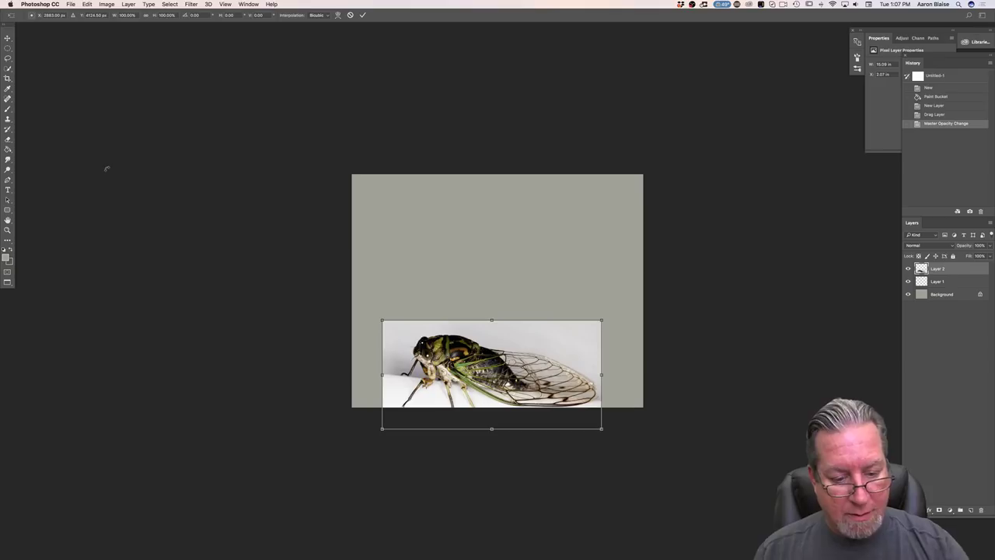
left_click_drag(600, 428, 499, 378)
left_click_drag(449, 329, 422, 190)
left_click_drag(474, 238, 452, 228)
key("Return")
key("super+plus")
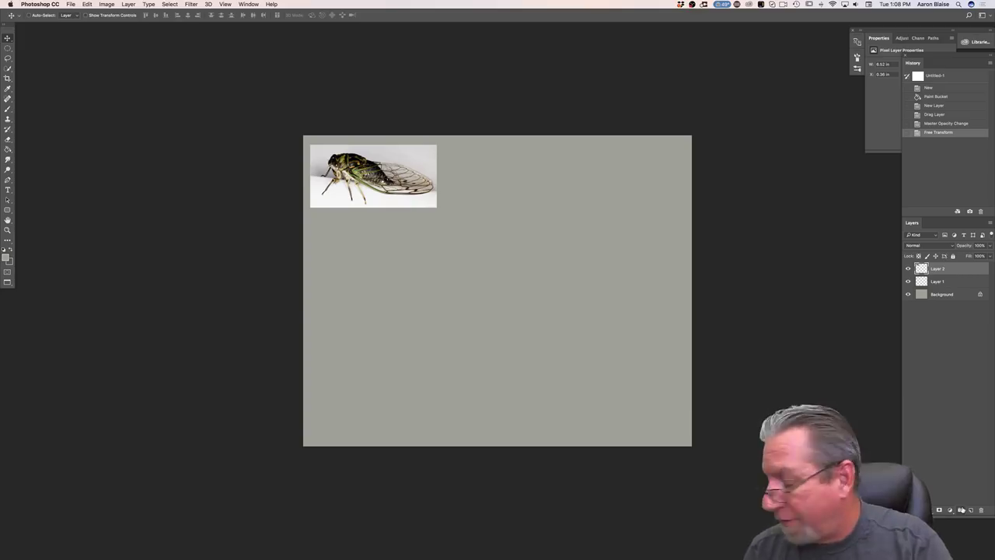
- Make Layer 1 active, set the foreground colour to near-black, and ready the Brush tool at size 100
left_click(938, 281)
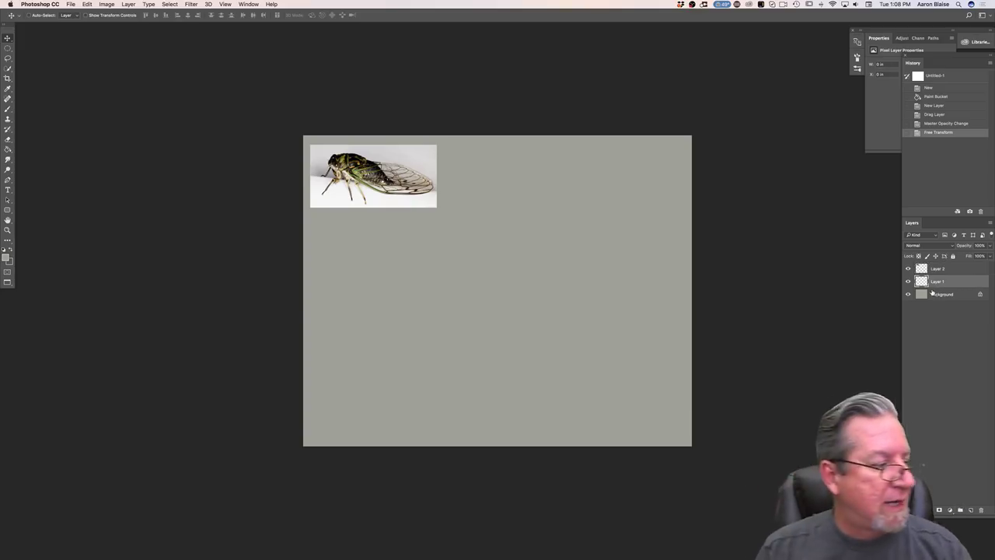
left_click(7, 256)
left_click(119, 327)
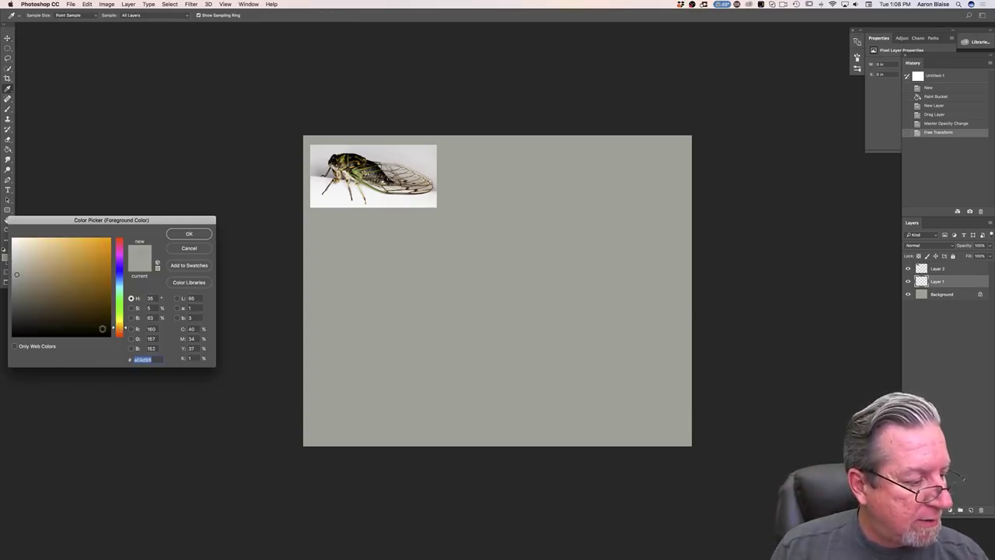
left_click(189, 234)
left_click(9, 107)
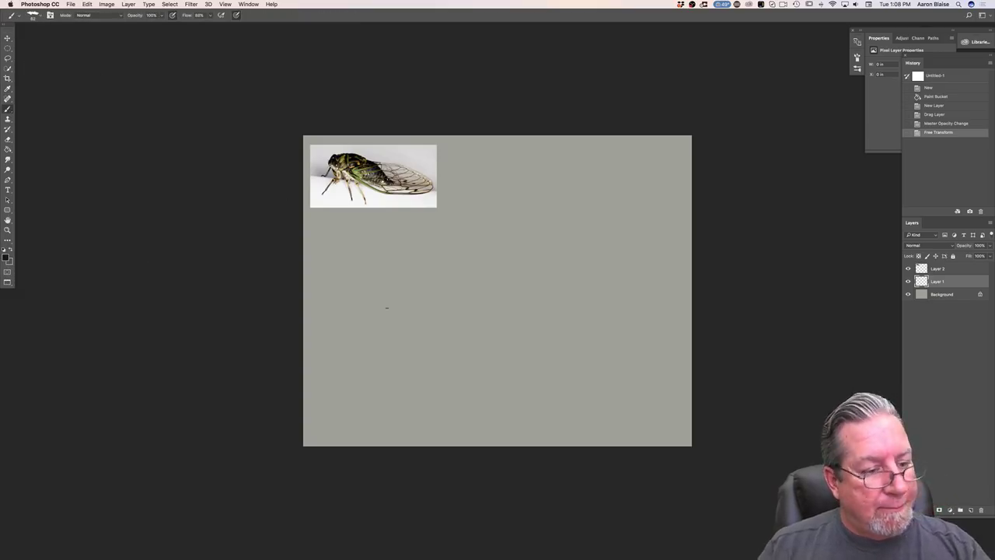
left_click(289, 275)
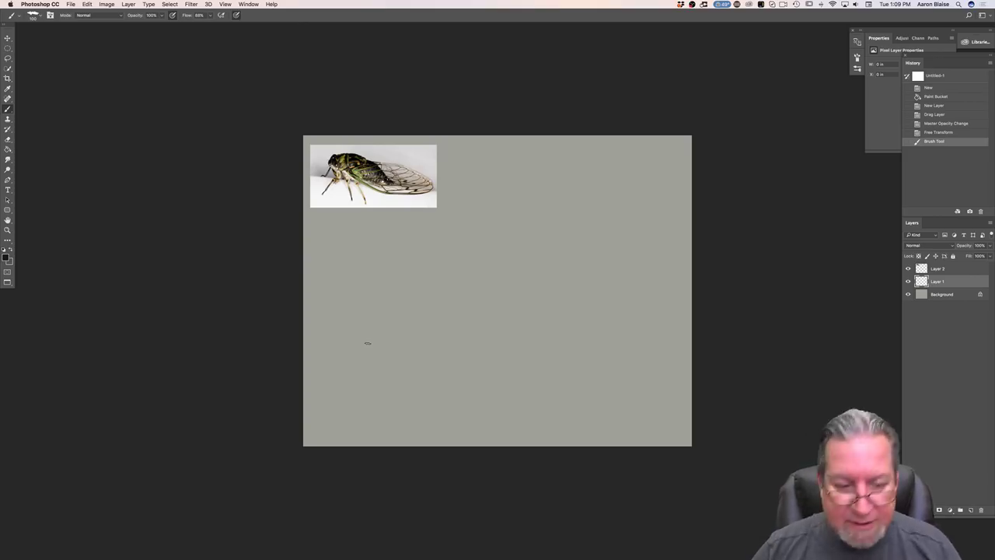
- Sketch the curved crown of the cicada's head with a slanted cross guideline and a first right-eye outline on the canvas's right half
key("super+plus")
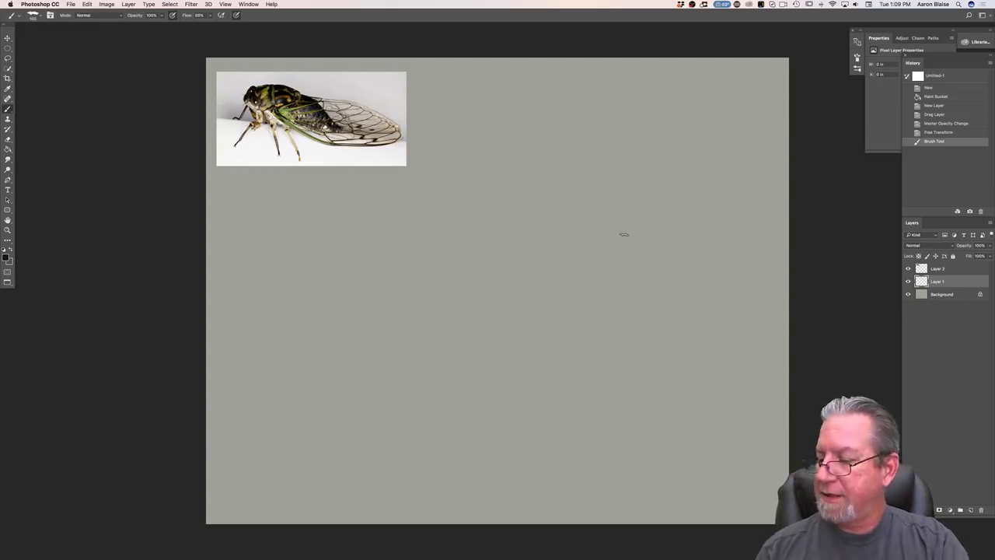
mouse_move(653, 199)
left_mouse_down()
mouse_move(601, 171)
mouse_move(662, 212)
left_mouse_up()
left_click_drag(634, 188, 664, 221)
left_click_drag(553, 204, 660, 222)
left_click_drag(561, 208, 668, 227)
left_click_drag(534, 193, 619, 168)
mouse_move(655, 207)
left_mouse_down()
mouse_move(666, 229)
mouse_move(699, 223)
mouse_move(676, 249)
left_mouse_up()
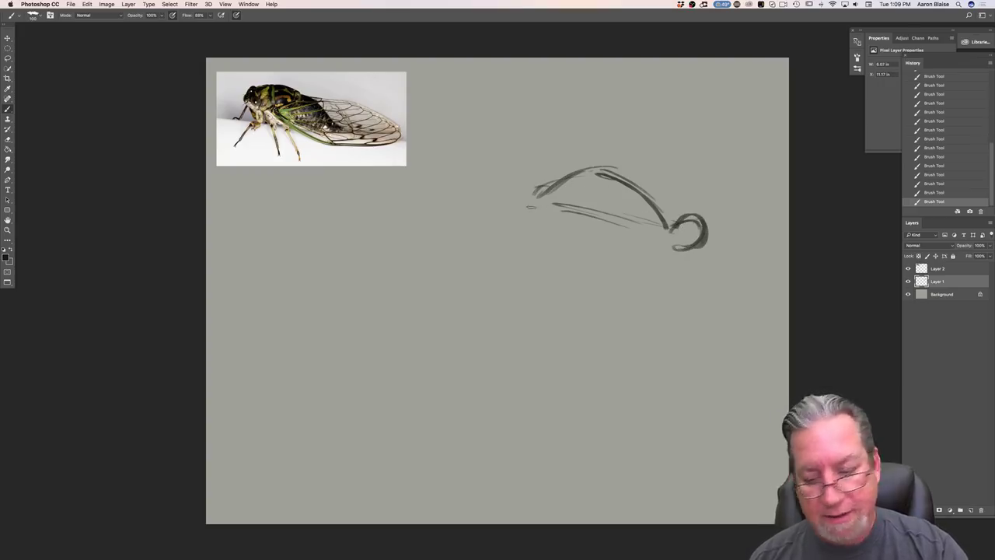
- Redraw the right eye as a slim oval against the head and outline the matching left eye
left_click_drag(696, 216, 702, 226)
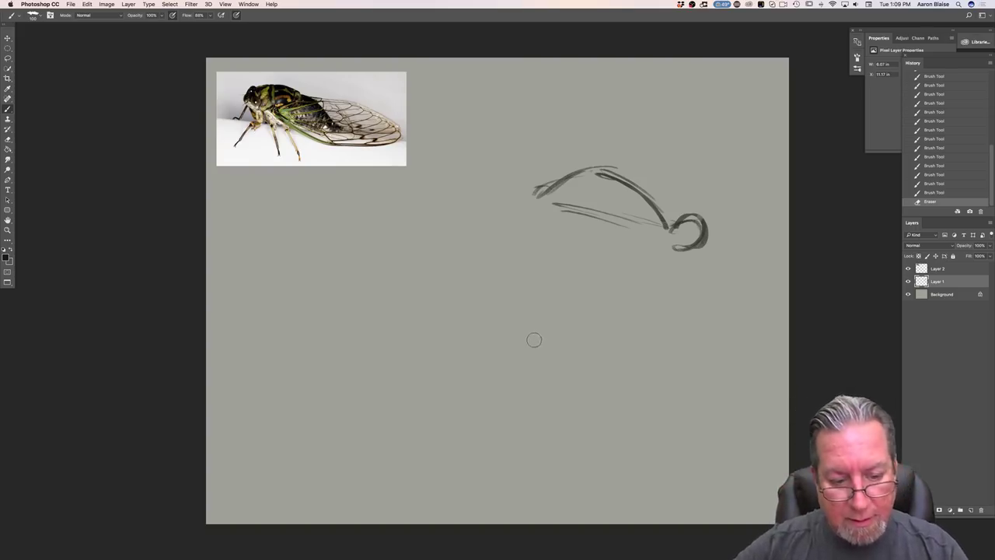
mouse_move(701, 220)
left_mouse_down()
mouse_move(690, 241)
mouse_move(665, 221)
mouse_move(673, 210)
left_mouse_up()
mouse_move(670, 211)
left_mouse_down()
mouse_move(695, 225)
mouse_move(681, 249)
mouse_move(685, 214)
mouse_move(682, 244)
left_mouse_up()
mouse_move(542, 196)
left_mouse_down()
mouse_move(530, 211)
mouse_move(537, 198)
left_mouse_up()
mouse_move(519, 218)
left_mouse_down()
mouse_move(540, 174)
mouse_move(527, 212)
left_mouse_up()
left_click_drag(548, 176, 509, 199)
- Sketch the face's tapering sides down to a narrow chin and add a curved vertical centre line
mouse_move(665, 230)
left_mouse_down()
mouse_move(626, 282)
mouse_move(594, 289)
left_mouse_up()
left_click_drag(547, 217, 577, 284)
mouse_move(611, 173)
left_mouse_down()
mouse_move(610, 261)
mouse_move(587, 289)
left_mouse_up()
left_click_drag(622, 240, 591, 284)
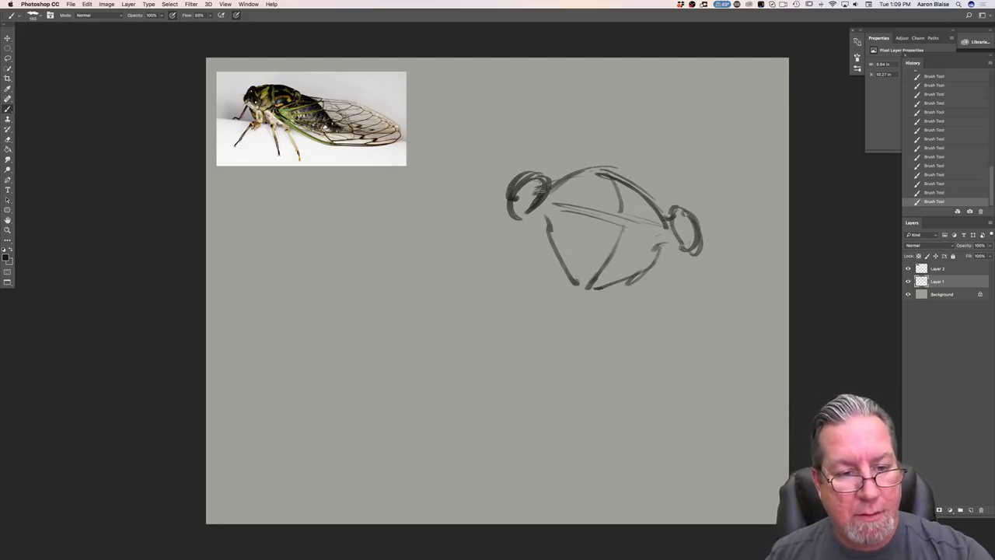
- Add snout lines along the middle of the face and shade both eyes solid dark with stronger outlines
mouse_move(670, 221)
left_mouse_down()
mouse_move(692, 221)
mouse_move(667, 208)
mouse_move(692, 250)
mouse_move(670, 208)
left_mouse_up()
left_click_drag(533, 173, 516, 205)
mouse_move(623, 212)
left_mouse_down()
mouse_move(610, 177)
mouse_move(657, 220)
left_mouse_up()
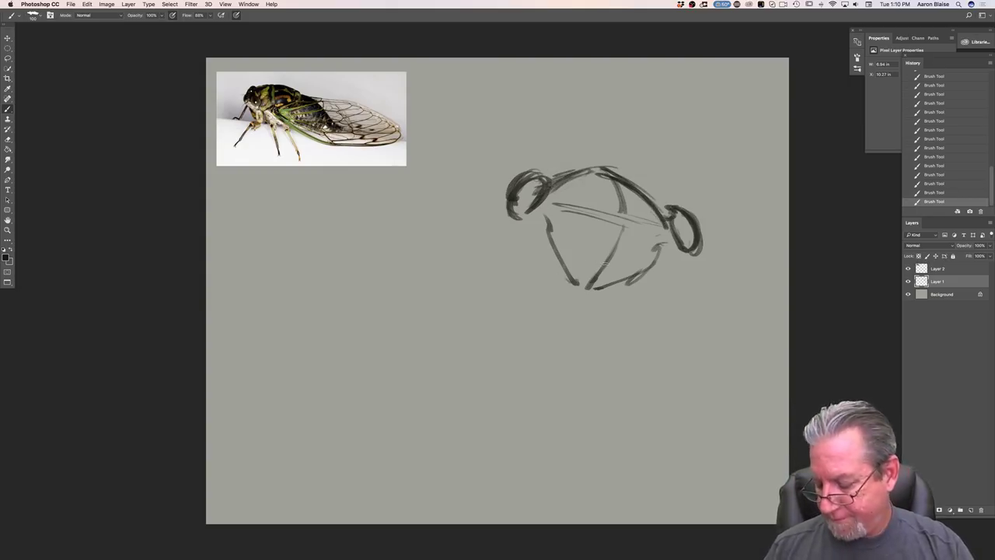
left_click_drag(631, 235, 614, 268)
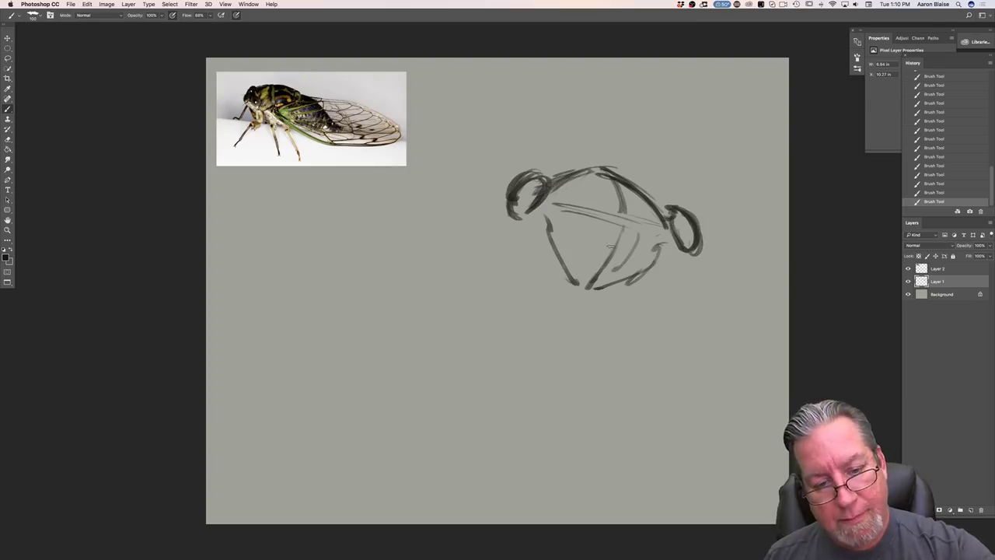
left_click_drag(605, 225, 583, 259)
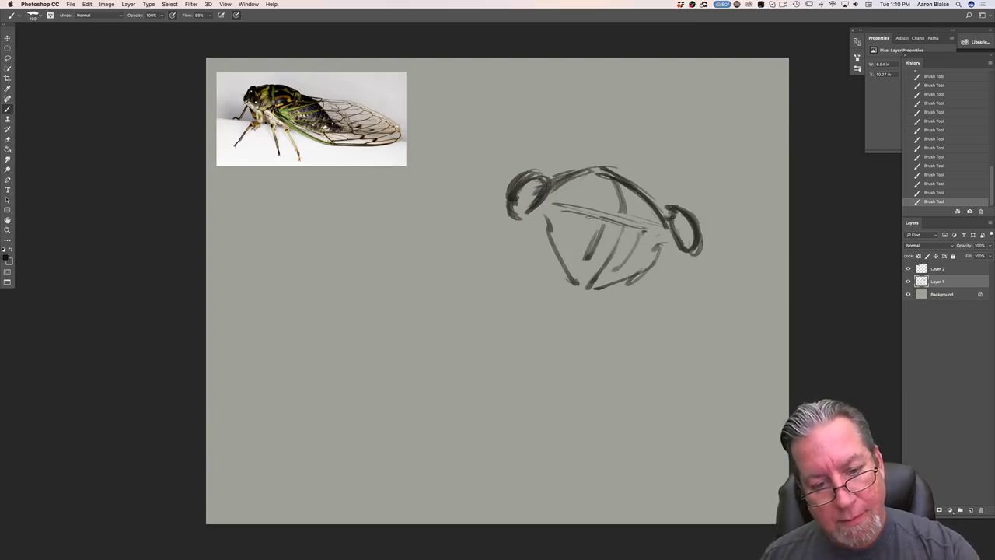
left_click_drag(627, 258, 597, 274)
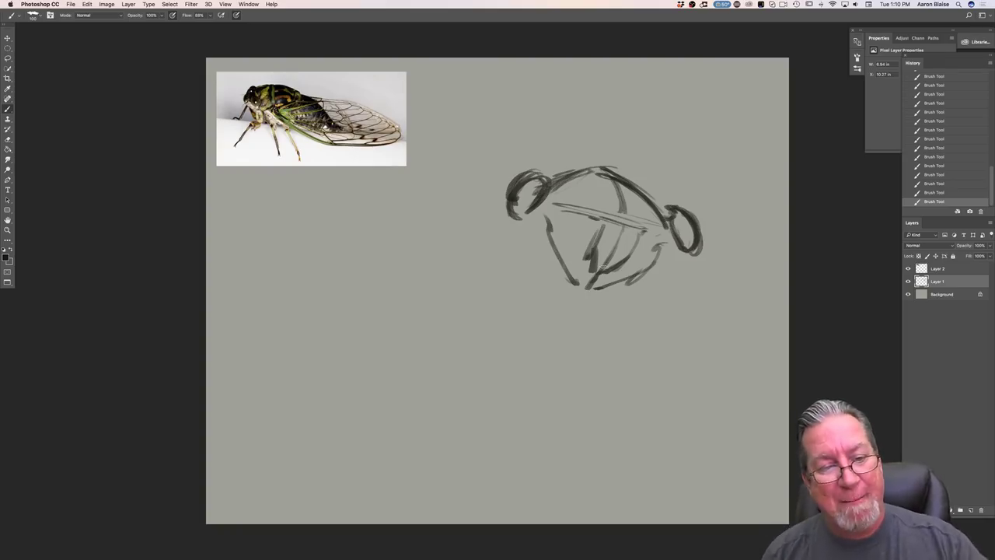
mouse_move(531, 185)
left_mouse_down()
mouse_move(529, 203)
mouse_move(524, 190)
left_mouse_up()
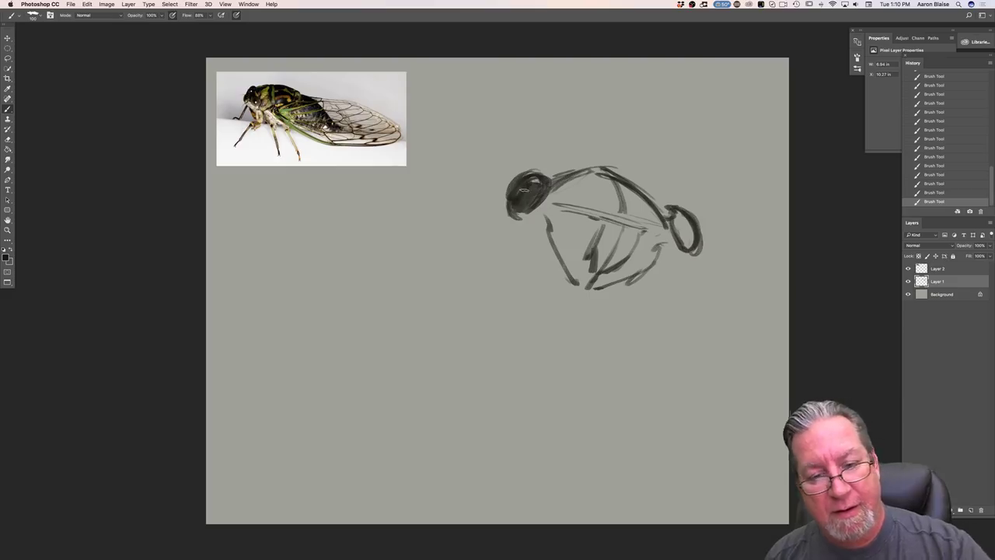
mouse_move(678, 223)
left_mouse_down()
mouse_move(688, 234)
mouse_move(678, 239)
left_mouse_up()
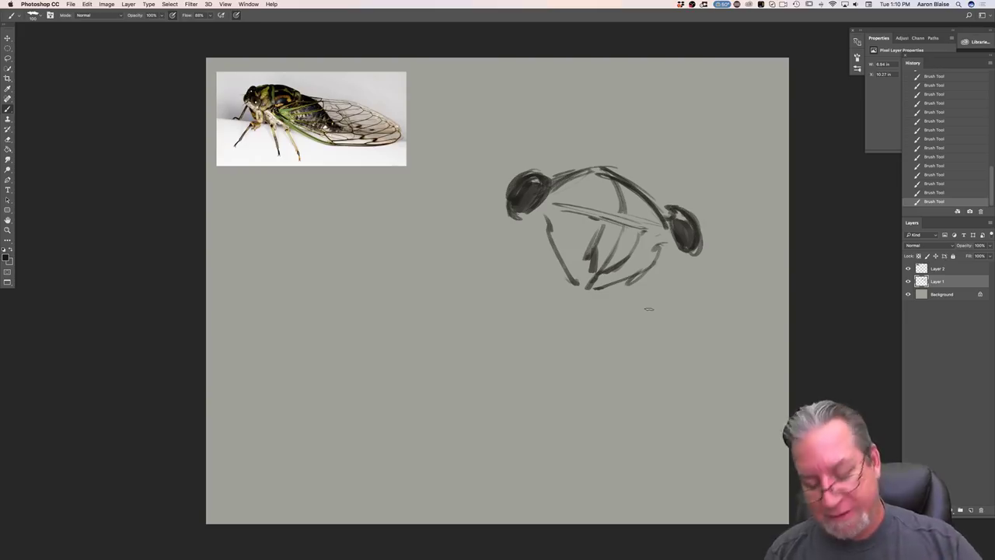
- Sketch the shoulder contours descending from both eyes, with the left one bending inward at its lower end
left_click_drag(657, 266, 639, 312)
left_click_drag(515, 212, 497, 237)
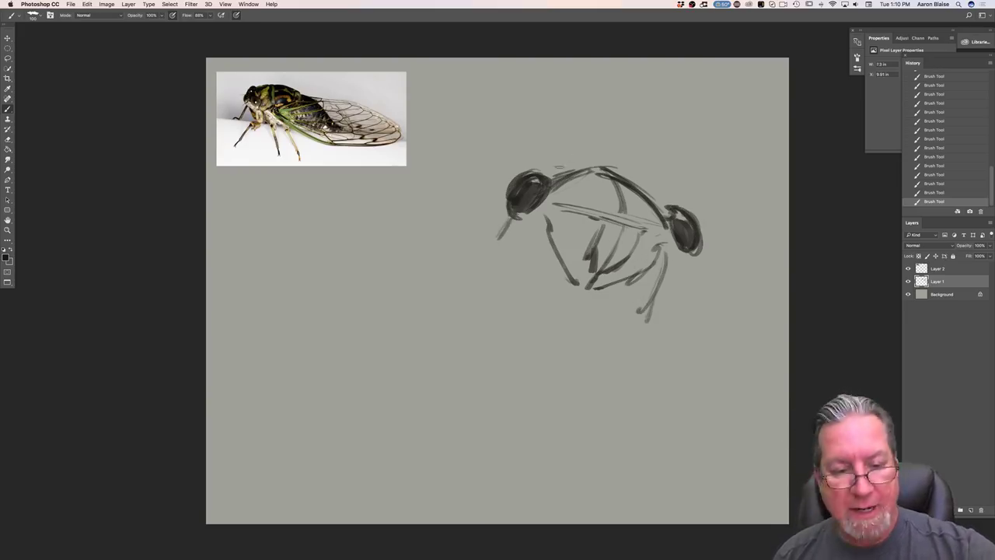
mouse_move(505, 191)
left_mouse_down()
mouse_move(488, 207)
mouse_move(463, 308)
left_mouse_up()
left_click_drag(474, 228, 466, 314)
mouse_move(474, 224)
left_mouse_down()
mouse_move(466, 303)
mouse_move(488, 326)
left_mouse_up()
mouse_move(510, 220)
left_mouse_down()
mouse_move(521, 304)
mouse_move(501, 336)
left_mouse_up()
mouse_move(658, 312)
left_mouse_down()
mouse_move(626, 347)
mouse_move(637, 351)
left_mouse_up()
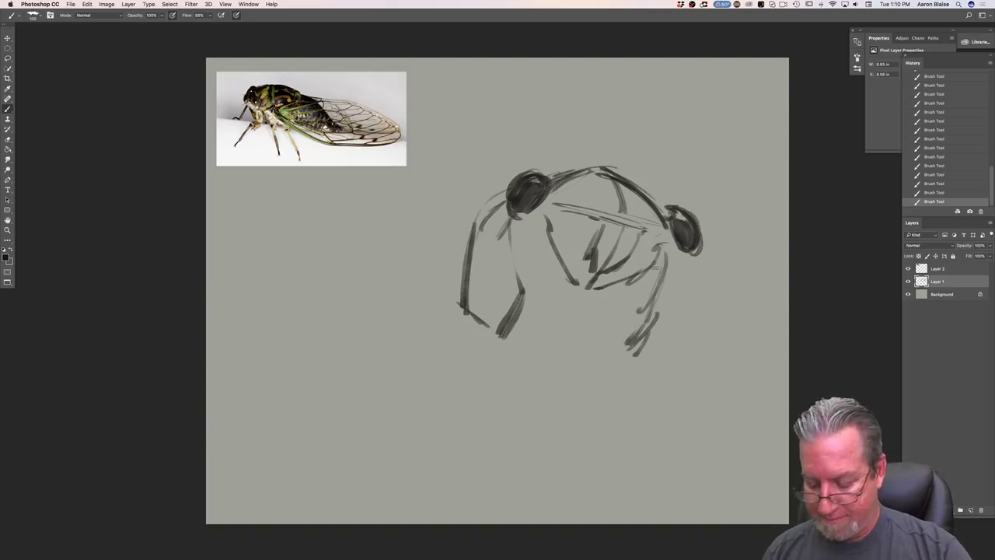
- Rough in the front limbs hanging beneath the head with several long slanted strokes on each side
left_click_drag(651, 295, 618, 355)
left_click_drag(642, 315, 615, 376)
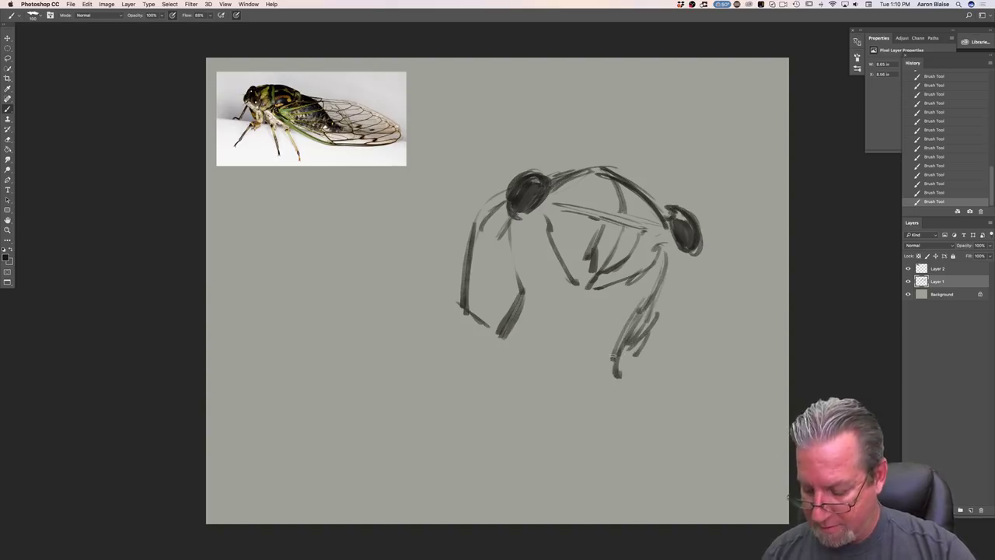
left_click_drag(641, 318, 619, 369)
left_click_drag(550, 290, 537, 352)
mouse_move(630, 305)
left_mouse_down()
mouse_move(589, 358)
mouse_move(590, 369)
left_mouse_up()
left_click_drag(635, 322, 594, 376)
mouse_move(558, 289)
left_mouse_down()
mouse_move(544, 365)
mouse_move(529, 364)
left_mouse_up()
mouse_move(646, 305)
left_mouse_down()
mouse_move(594, 366)
mouse_move(585, 359)
left_mouse_up()
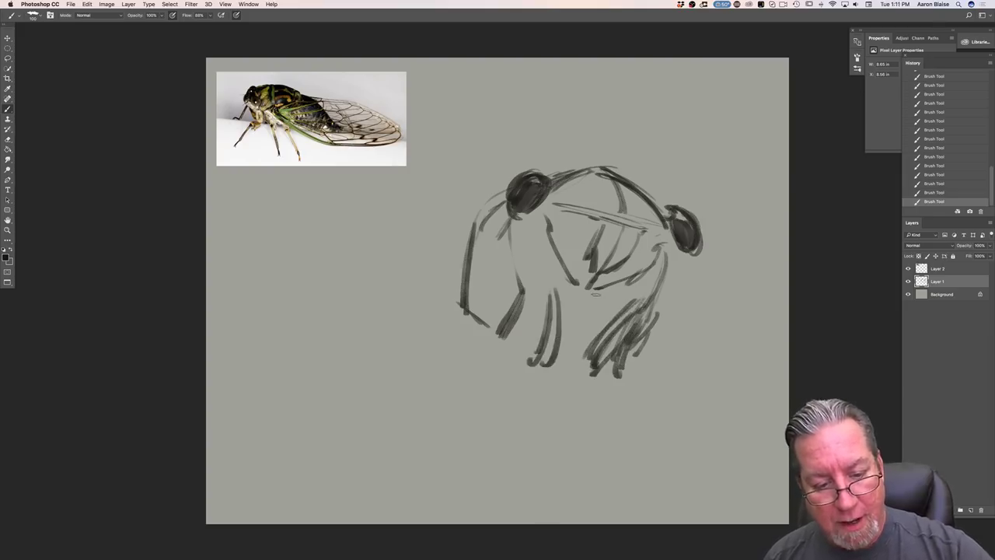
left_click_drag(545, 282, 536, 346)
- Erase stray strokes between the front limbs, redraw the middle limb line and darken the right limb
key("e")
left_click_drag(559, 289, 546, 375)
left_click_drag(608, 321, 571, 378)
key("b")
left_click_drag(594, 295, 535, 377)
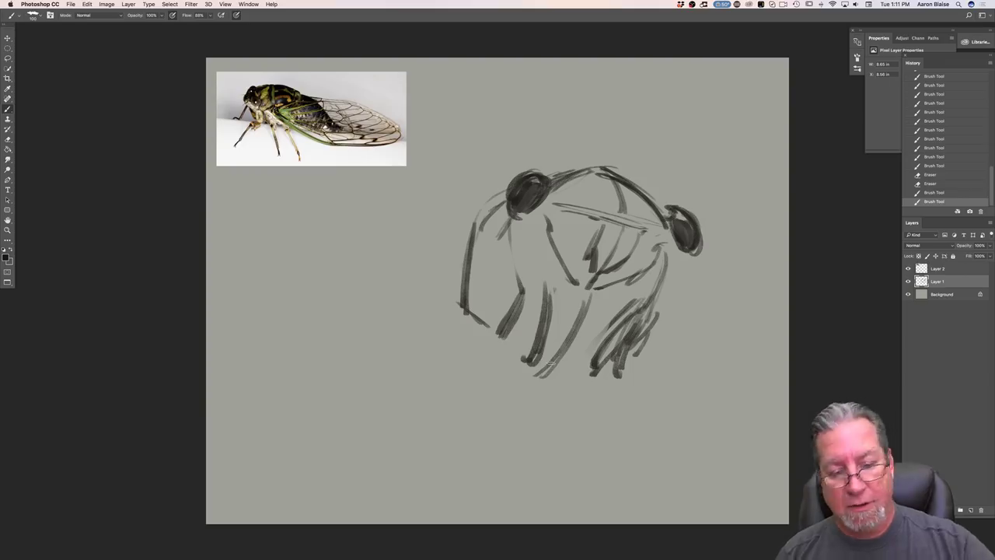
left_click_drag(642, 306, 631, 348)
left_click_drag(639, 316, 630, 342)
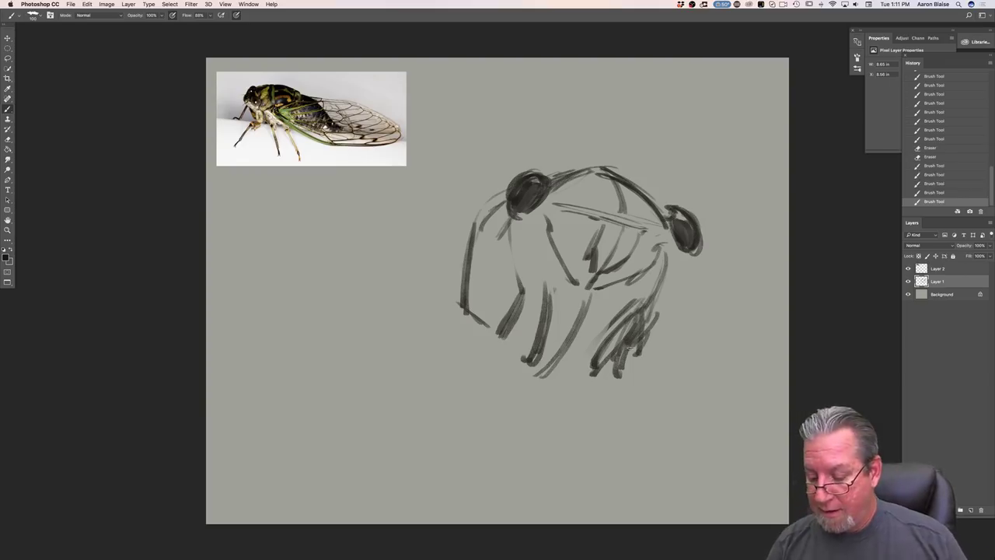
left_click_drag(634, 341, 624, 358)
mouse_move(641, 353)
left_mouse_down()
mouse_move(719, 309)
mouse_move(639, 355)
left_mouse_up()
- Sketch the right leg bending up and outward to a knee, then down to a small hooked foot
mouse_move(702, 323)
left_mouse_down()
mouse_move(649, 367)
mouse_move(610, 376)
left_mouse_up()
mouse_move(665, 356)
left_mouse_down()
mouse_move(627, 373)
mouse_move(647, 363)
left_mouse_up()
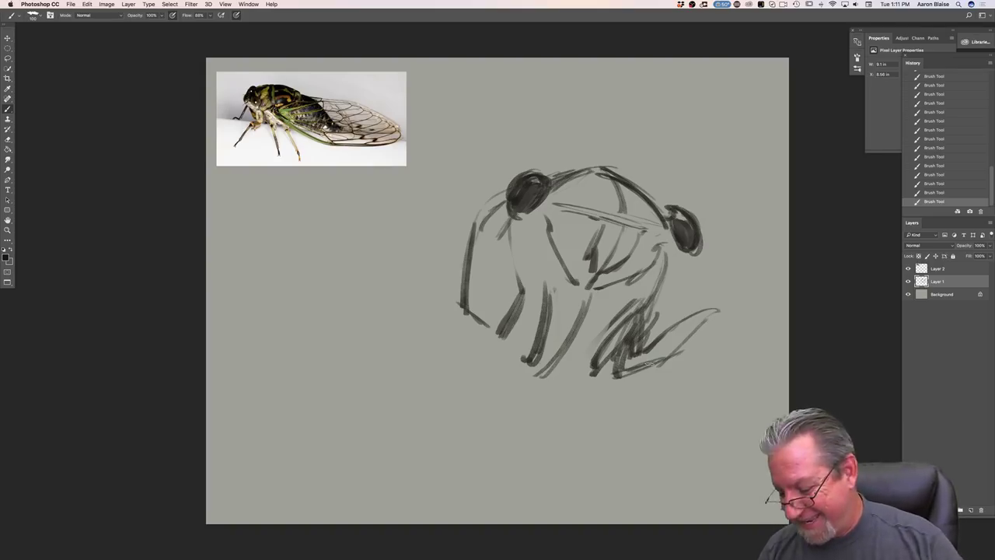
mouse_move(706, 319)
left_mouse_down()
mouse_move(727, 315)
mouse_move(752, 386)
mouse_move(742, 415)
mouse_move(733, 367)
left_mouse_up()
mouse_move(715, 303)
left_mouse_down()
mouse_move(748, 406)
mouse_move(723, 424)
left_mouse_up()
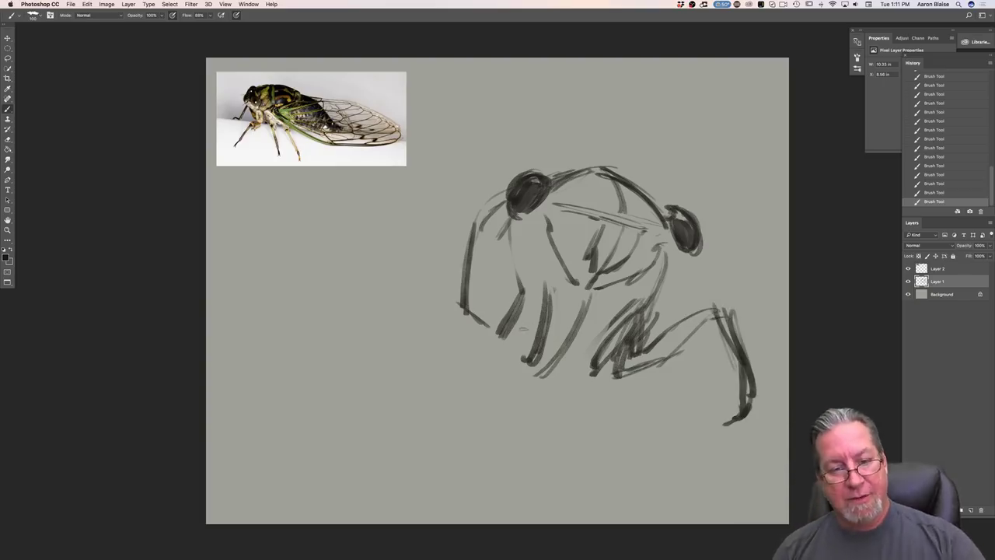
- Draw a bold middle front leg below the chin, slanting down to the right and ending in a foot
mouse_move(534, 286)
left_mouse_down()
mouse_move(533, 384)
mouse_move(552, 385)
mouse_move(544, 293)
left_mouse_up()
mouse_move(539, 256)
left_mouse_down()
mouse_move(541, 316)
mouse_move(553, 339)
left_mouse_up()
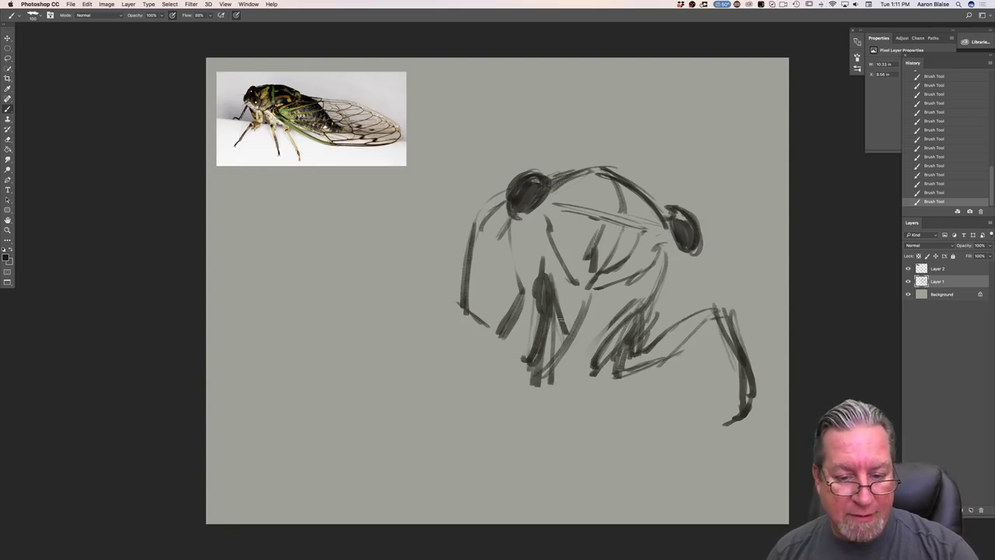
mouse_move(544, 279)
left_mouse_down()
mouse_move(583, 368)
mouse_move(578, 407)
left_mouse_up()
left_click_drag(583, 368, 575, 410)
left_click_drag(552, 313, 580, 379)
left_click_drag(542, 327, 521, 387)
left_click_drag(540, 342, 522, 388)
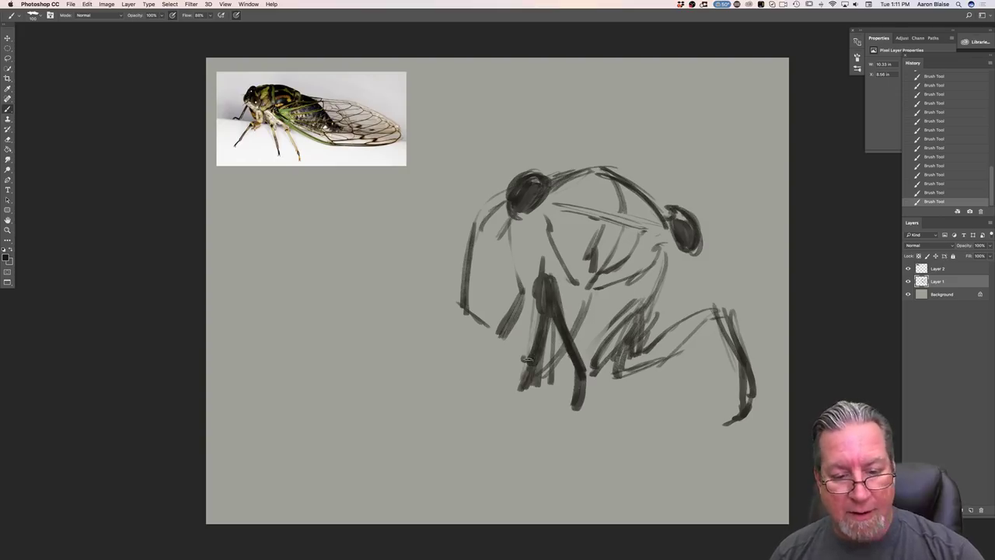
- Darken the cluster of limbs to the left of the middle leg with dense downward strokes
left_click_drag(548, 315, 511, 374)
left_click_drag(521, 325, 518, 359)
left_click_drag(530, 299, 513, 365)
left_click_drag(532, 320, 516, 355)
left_click_drag(528, 307, 513, 379)
left_click_drag(524, 337, 515, 387)
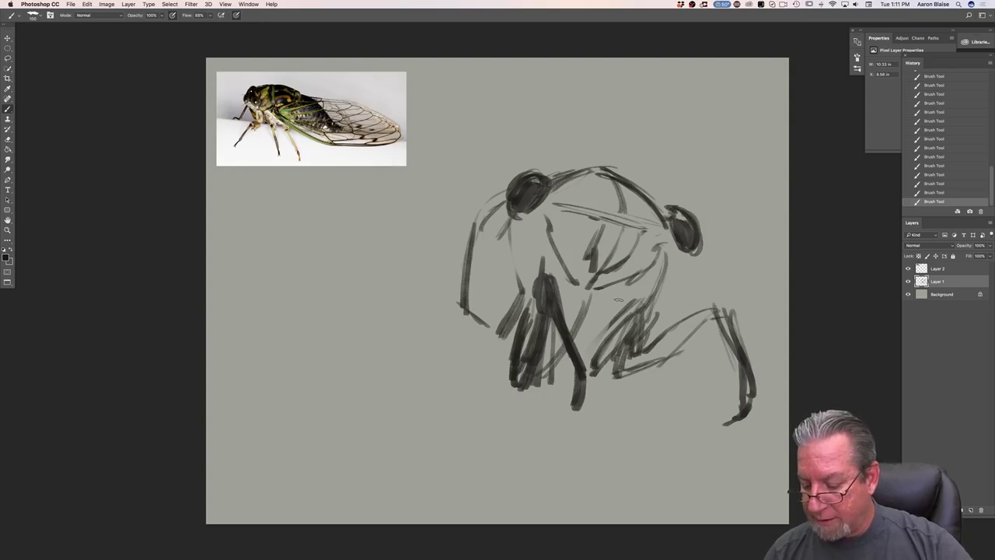
- Reinforce the right leg's upper segments, deepen the left limb cluster and add a toe to the middle leg's foot
mouse_move(626, 335)
left_mouse_down()
mouse_move(643, 321)
mouse_move(607, 361)
mouse_move(633, 318)
left_mouse_up()
left_click_drag(608, 370, 648, 311)
mouse_move(614, 359)
left_mouse_down()
mouse_move(639, 320)
mouse_move(636, 340)
left_mouse_up()
mouse_move(619, 370)
left_mouse_down()
mouse_move(633, 344)
mouse_move(626, 364)
left_mouse_up()
left_click_drag(701, 315, 602, 378)
mouse_move(650, 310)
left_mouse_down()
mouse_move(608, 367)
mouse_move(591, 373)
left_mouse_up()
mouse_move(603, 367)
left_mouse_down()
mouse_move(588, 374)
mouse_move(599, 378)
left_mouse_up()
left_click_drag(530, 300, 505, 365)
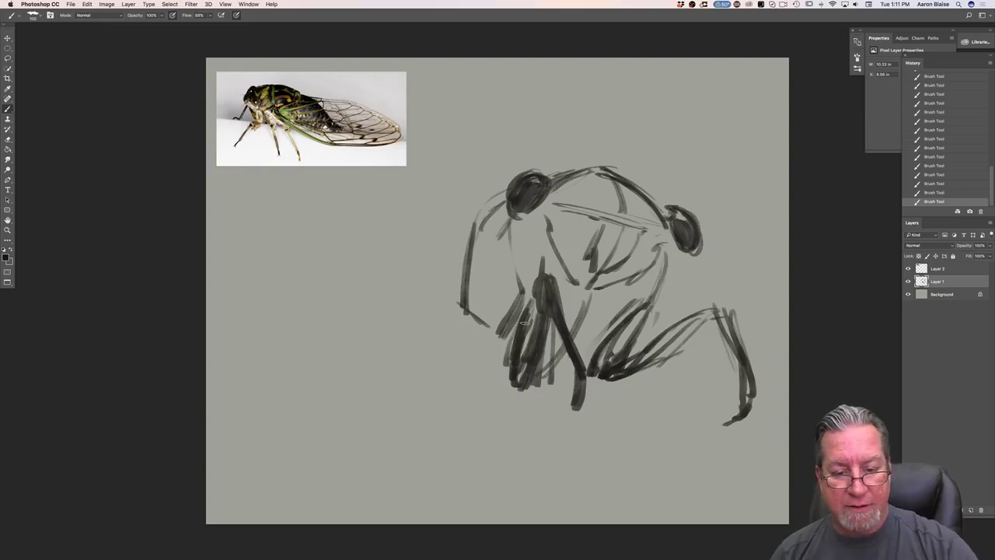
mouse_move(550, 319)
left_mouse_down()
mouse_move(572, 371)
mouse_move(566, 414)
left_mouse_up()
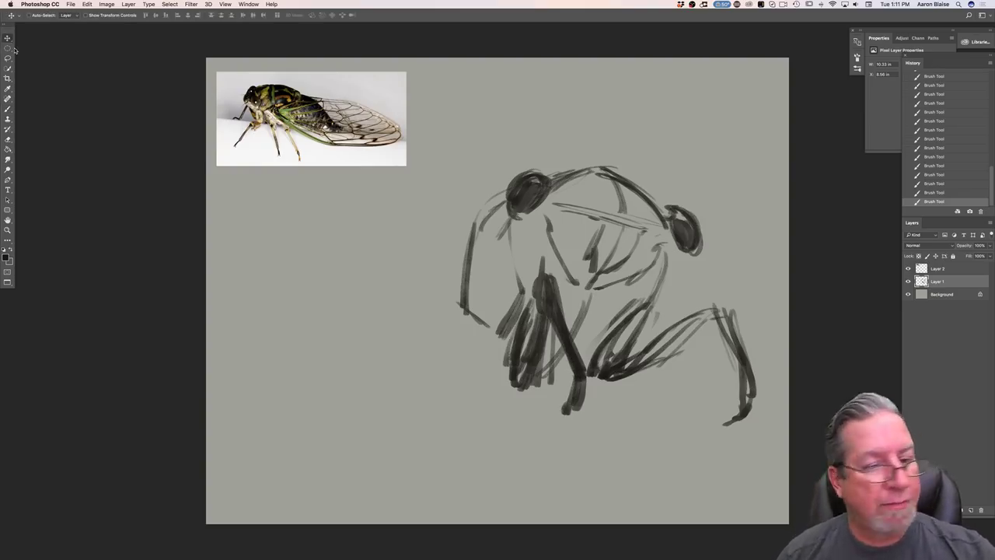
- Move the whole sketch up the canvas to leave room for the body below
key("v")
left_click_drag(486, 365, 477, 304)
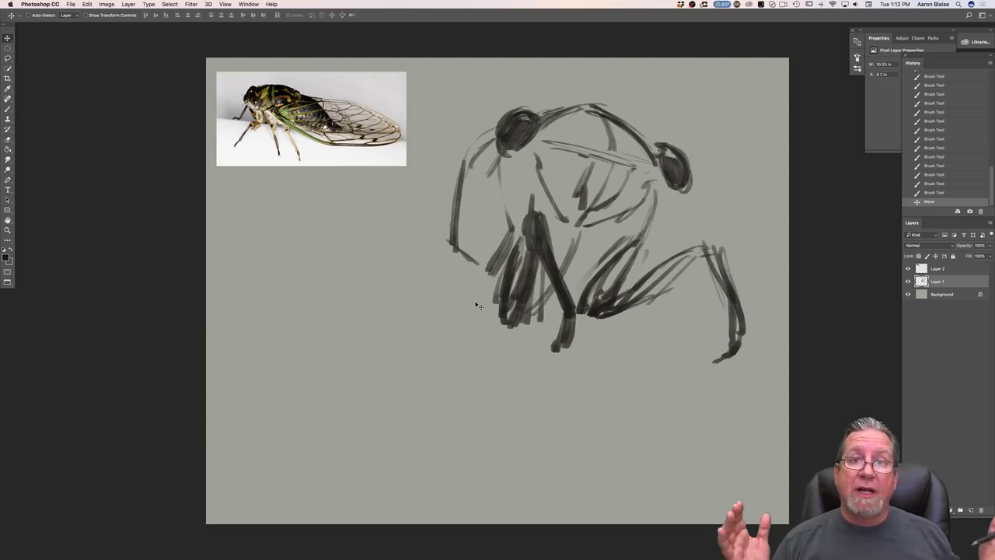
mouse_move(485, 165)
left_mouse_down()
mouse_move(490, 157)
mouse_move(470, 185)
mouse_move(487, 152)
left_mouse_up()
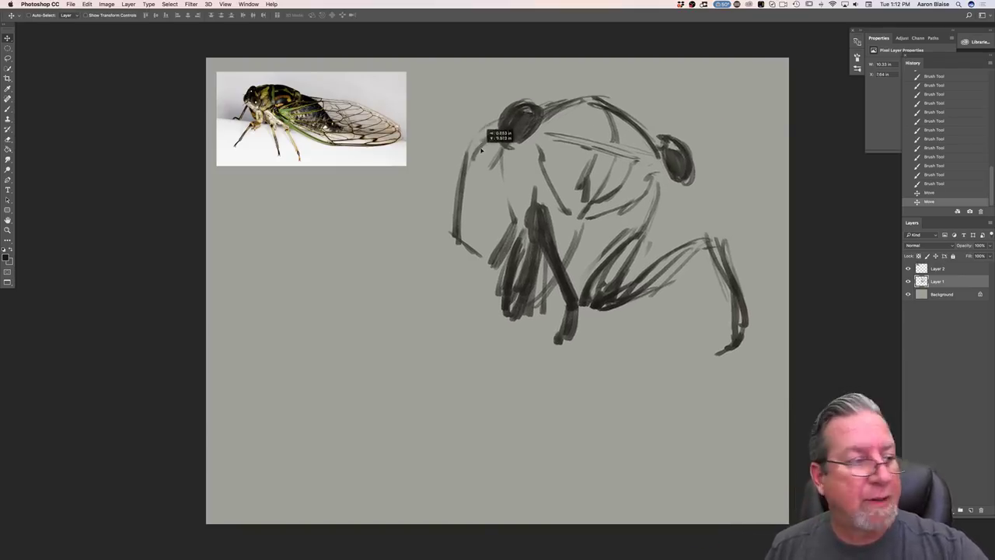
- Strengthen the left shoulder contour with the Brush, including its inner edge and the bend at its lower end
left_click(9, 110)
mouse_move(496, 131)
left_mouse_down()
mouse_move(462, 173)
mouse_move(455, 247)
left_mouse_up()
mouse_move(460, 186)
left_mouse_down()
mouse_move(457, 255)
mouse_move(440, 262)
left_mouse_up()
mouse_move(453, 214)
left_mouse_down()
mouse_move(457, 246)
mouse_move(487, 273)
left_mouse_up()
left_click_drag(516, 205, 492, 266)
mouse_move(501, 150)
left_mouse_down()
mouse_move(516, 222)
mouse_move(513, 208)
left_mouse_up()
- Strengthen the contour running from the right eye down into the right limb and touch up the inner limb line
left_click_drag(662, 179, 637, 255)
left_click_drag(669, 188, 634, 258)
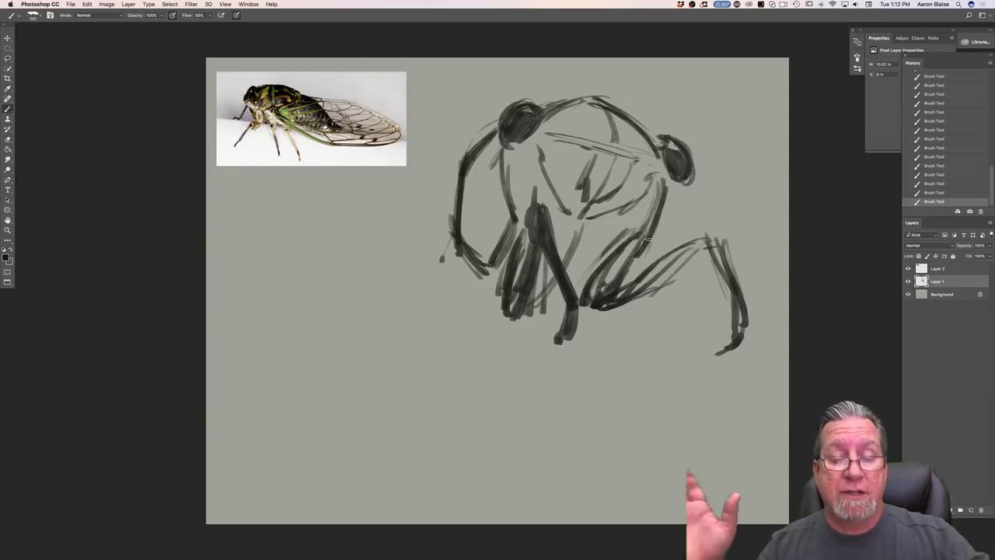
left_click_drag(657, 178, 628, 241)
left_click_drag(655, 198, 593, 261)
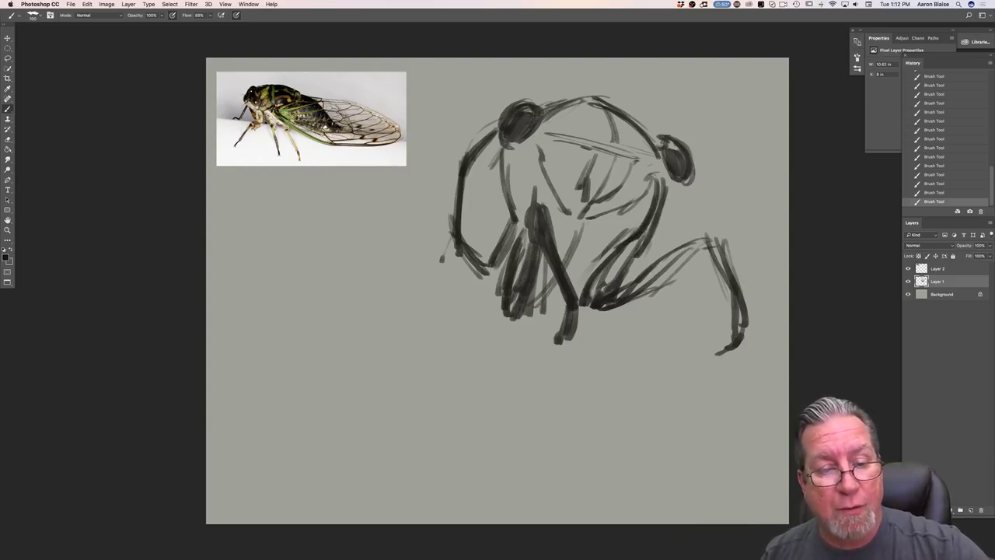
left_click_drag(587, 224, 566, 272)
- Start the large body behind the head, sketching its upper-left edge and the right side curving under the front legs
mouse_move(522, 163)
left_mouse_down()
mouse_move(499, 227)
mouse_move(406, 270)
left_mouse_up()
left_click_drag(442, 239, 387, 297)
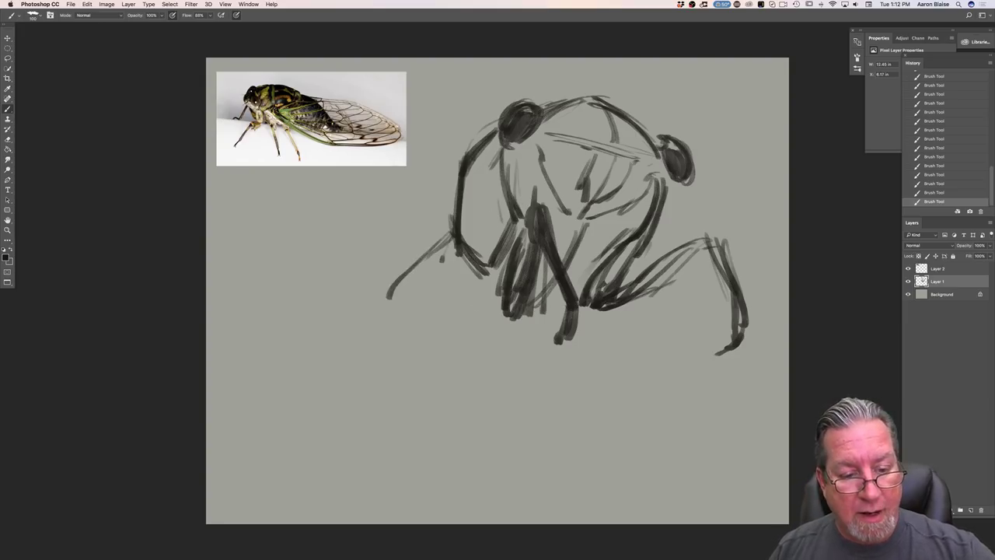
left_click_drag(544, 318, 467, 426)
left_click_drag(579, 317, 469, 427)
left_click_drag(556, 395, 453, 427)
mouse_move(591, 314)
left_mouse_down()
mouse_move(574, 393)
mouse_move(458, 425)
left_mouse_up()
left_click_drag(554, 413, 444, 426)
- Extend the body's left edge in a broad arc down to the lower left and begin its underside
mouse_move(429, 260)
left_mouse_down()
mouse_move(325, 318)
mouse_move(297, 379)
left_mouse_up()
mouse_move(401, 269)
left_mouse_down()
mouse_move(303, 379)
mouse_move(395, 424)
left_mouse_up()
left_click_drag(298, 389, 429, 431)
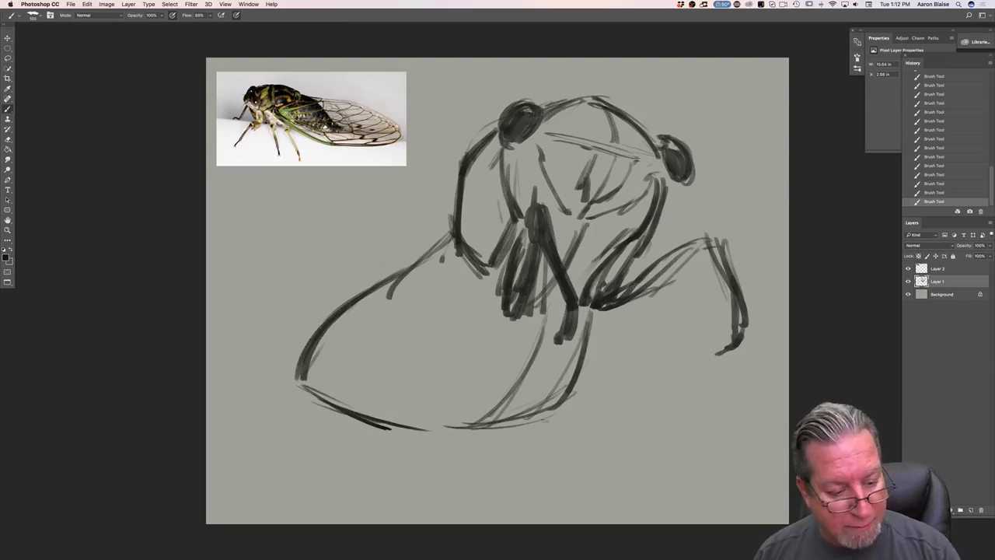
- Close the body's underside with layered curved strokes and thicken its left edge
left_click_drag(591, 405, 427, 441)
mouse_move(331, 398)
left_mouse_down()
mouse_move(534, 412)
mouse_move(373, 430)
mouse_move(412, 447)
left_mouse_up()
left_click_drag(318, 405, 493, 428)
left_click_drag(393, 421, 459, 432)
left_click(536, 400)
left_click_drag(432, 246, 319, 358)
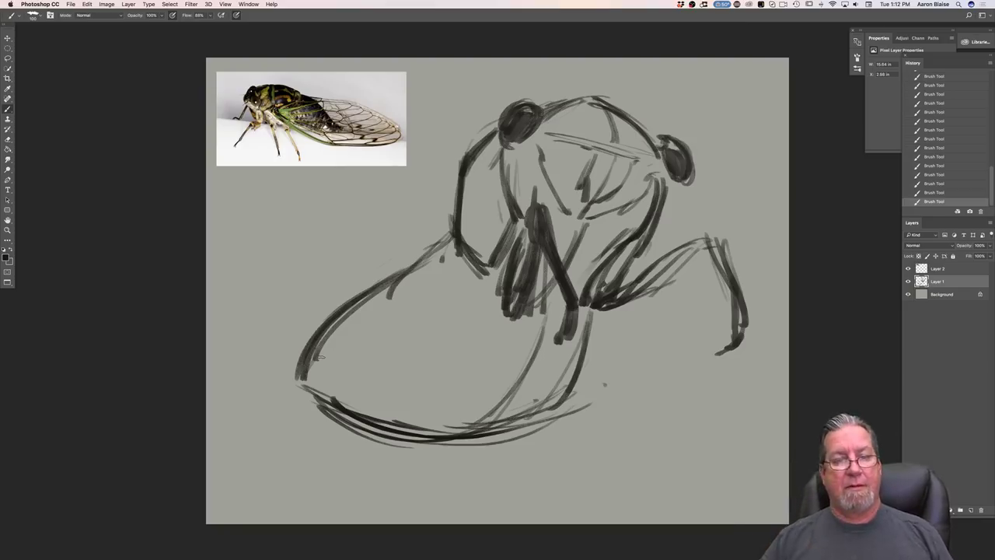
- Hide the sketch on Layer 1 and add an empty layer above it for a fresh drawing
left_click(907, 283)
left_click(969, 510)
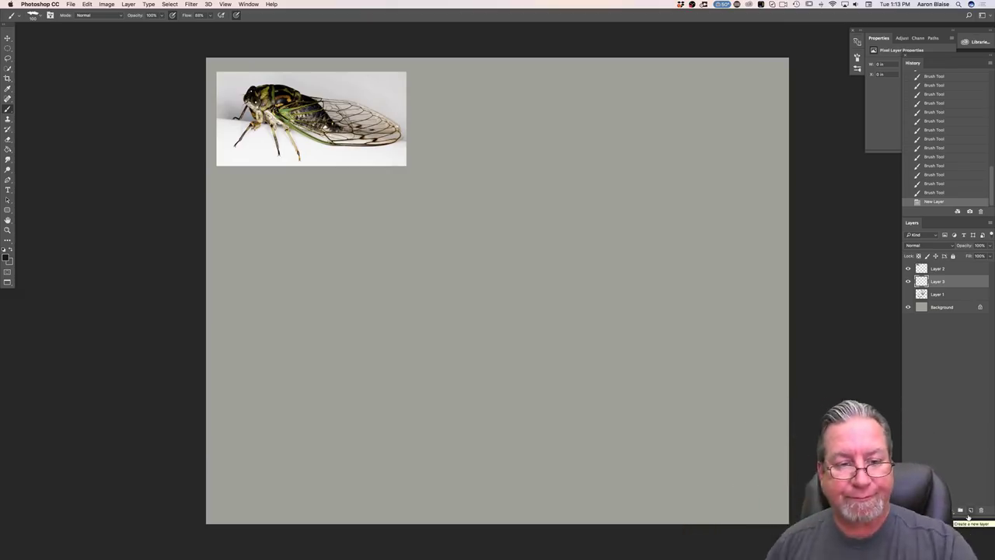
- Sketch the new pose's domed head in the canvas's upper middle, with a circular near eye and light diagonal face lines
left_click_drag(580, 124, 592, 133)
mouse_move(509, 115)
left_mouse_down()
mouse_move(523, 111)
mouse_move(549, 207)
left_mouse_up()
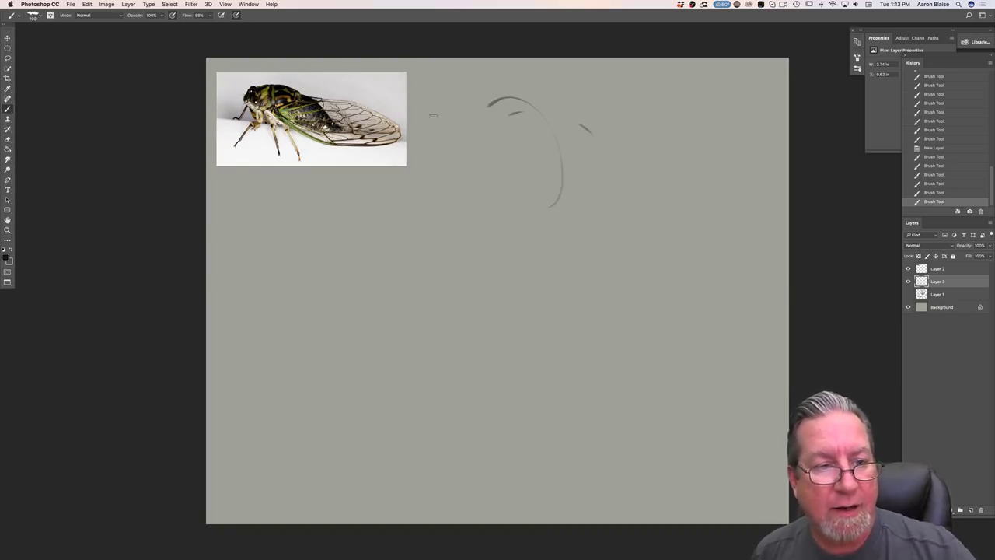
left_click(908, 294)
left_click(908, 294)
left_click_drag(551, 118, 595, 168)
mouse_move(518, 112)
left_mouse_down()
mouse_move(602, 175)
mouse_move(589, 156)
mouse_move(467, 198)
left_mouse_up()
left_click_drag(474, 140, 463, 166)
mouse_move(489, 124)
left_mouse_down()
mouse_move(470, 160)
mouse_move(480, 202)
left_mouse_up()
mouse_move(486, 199)
left_mouse_down()
mouse_move(542, 130)
mouse_move(566, 118)
left_mouse_up()
- Add the far eye bulging from the head's front and strengthen the face's front edge down to the chin
mouse_move(567, 110)
left_mouse_down()
mouse_move(547, 140)
mouse_move(583, 145)
mouse_move(572, 132)
left_mouse_up()
mouse_move(457, 143)
left_mouse_down()
mouse_move(446, 182)
mouse_move(454, 179)
left_mouse_up()
mouse_move(457, 147)
left_mouse_down()
mouse_move(471, 133)
mouse_move(459, 187)
left_mouse_up()
left_click_drag(456, 170, 468, 199)
left_click_drag(483, 133, 464, 204)
left_click_drag(458, 167, 469, 225)
mouse_move(505, 185)
left_mouse_down()
mouse_move(522, 166)
mouse_move(502, 207)
left_mouse_up()
- Draw the folded wing as long curved strokes sweeping from behind the near eye to the canvas's lower right
mouse_move(565, 116)
left_mouse_down()
mouse_move(642, 194)
mouse_move(645, 224)
mouse_move(765, 423)
left_mouse_up()
left_click_drag(675, 219, 743, 495)
left_click_drag(628, 181, 756, 401)
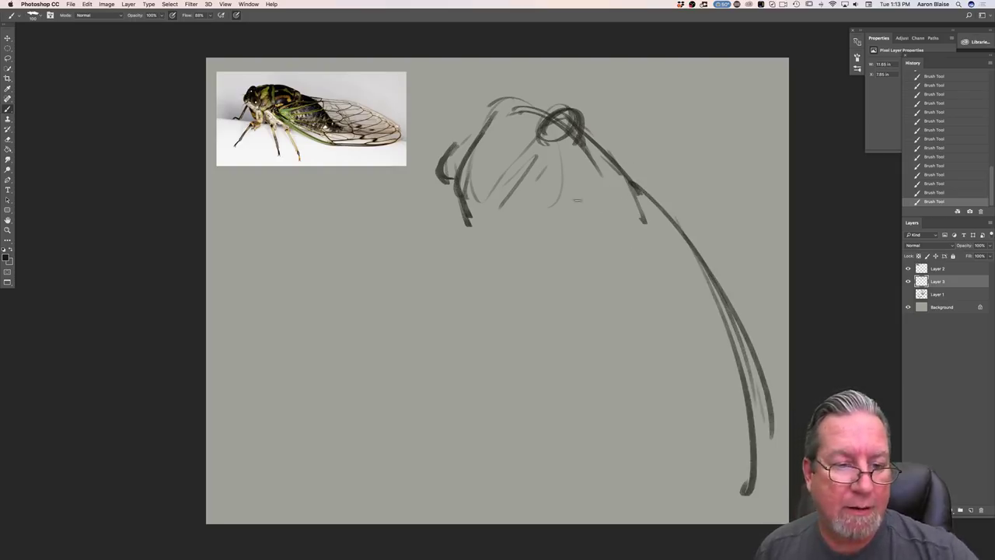
- Sketch the near shoulder as a peaked form below the head, with strokes sloping down both sides
mouse_move(615, 223)
left_mouse_down()
mouse_move(639, 244)
mouse_move(617, 218)
mouse_move(544, 289)
mouse_move(539, 277)
mouse_move(602, 224)
mouse_move(583, 234)
mouse_move(653, 269)
left_mouse_up()
left_click_drag(608, 223, 531, 288)
left_click_drag(538, 256, 519, 272)
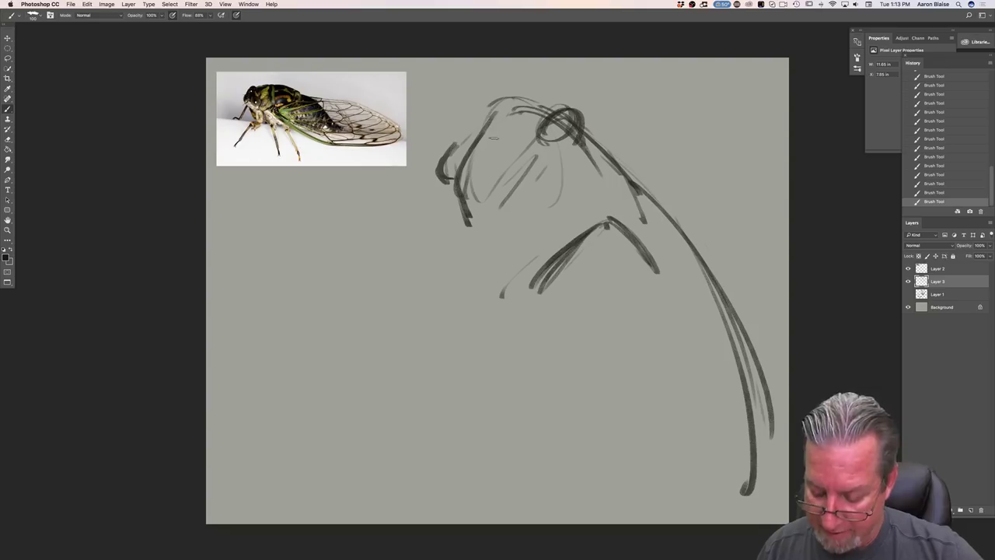
- Build up the head's crown and brow with curved strokes and add a diagonal stripe across the face
mouse_move(533, 129)
left_mouse_down()
mouse_move(465, 128)
mouse_move(457, 191)
left_mouse_up()
left_click_drag(471, 132, 457, 153)
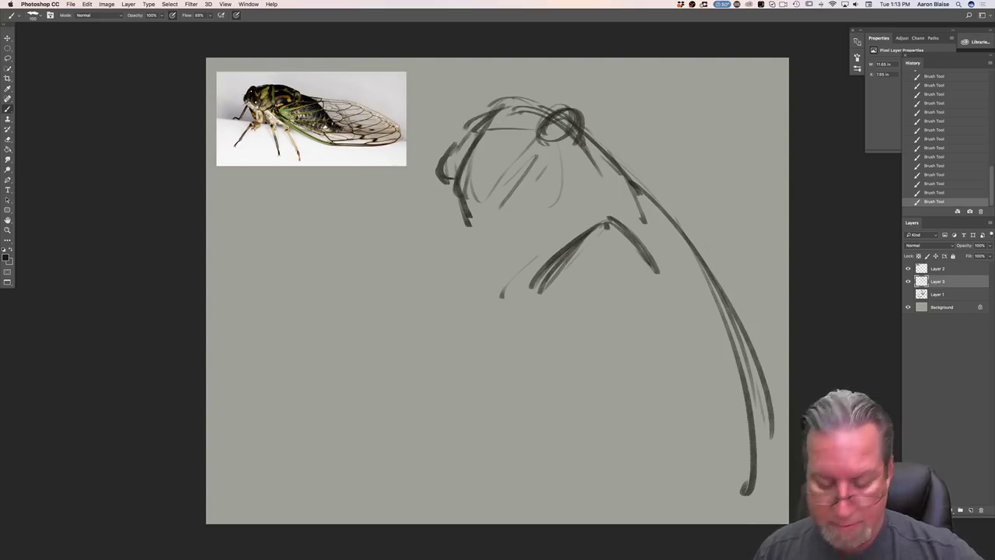
mouse_move(510, 133)
left_mouse_down()
mouse_move(474, 182)
mouse_move(488, 160)
left_mouse_up()
left_click_drag(468, 138, 462, 186)
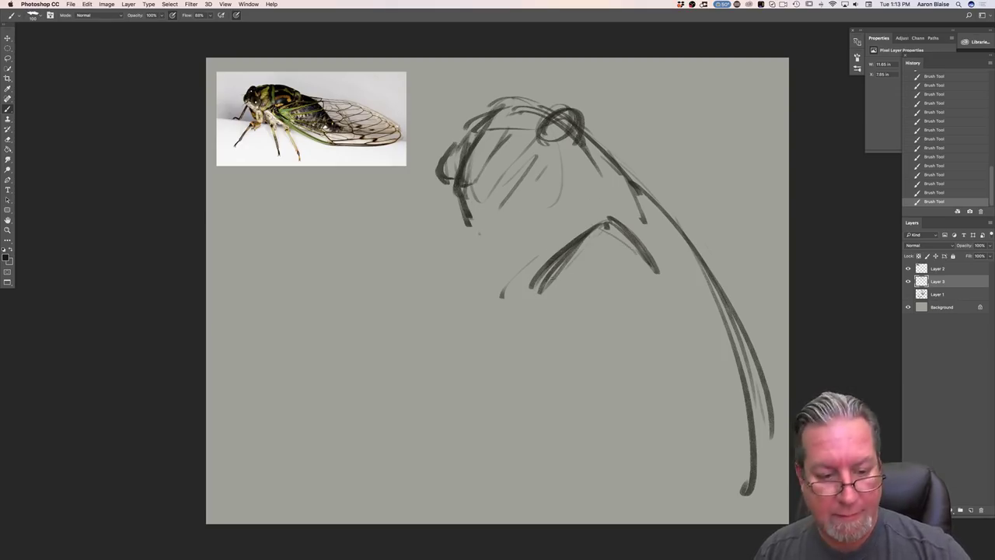
- Draw both edges of the near upper arm from the shoulder down to a pointed elbow
left_click_drag(546, 294, 538, 355)
left_click_drag(632, 293, 562, 405)
left_click_drag(544, 327, 521, 397)
left_click_drag(541, 350, 510, 427)
left_click_drag(534, 367, 498, 427)
- Draw the near forearm rising from the elbow to a bent wrist, with a drooping hand and hooked fingers
left_click_drag(456, 306, 516, 387)
mouse_move(409, 269)
left_mouse_down()
mouse_move(494, 365)
mouse_move(476, 423)
mouse_move(449, 346)
left_mouse_up()
left_click_drag(388, 282, 429, 322)
mouse_move(402, 261)
left_mouse_down()
mouse_move(425, 278)
mouse_move(411, 264)
left_mouse_up()
left_click_drag(393, 258, 316, 339)
left_click_drag(389, 278, 326, 319)
left_click_drag(366, 290, 320, 350)
left_click_drag(334, 285, 314, 358)
mouse_move(317, 313)
left_mouse_down()
mouse_move(296, 352)
mouse_move(310, 391)
left_mouse_up()
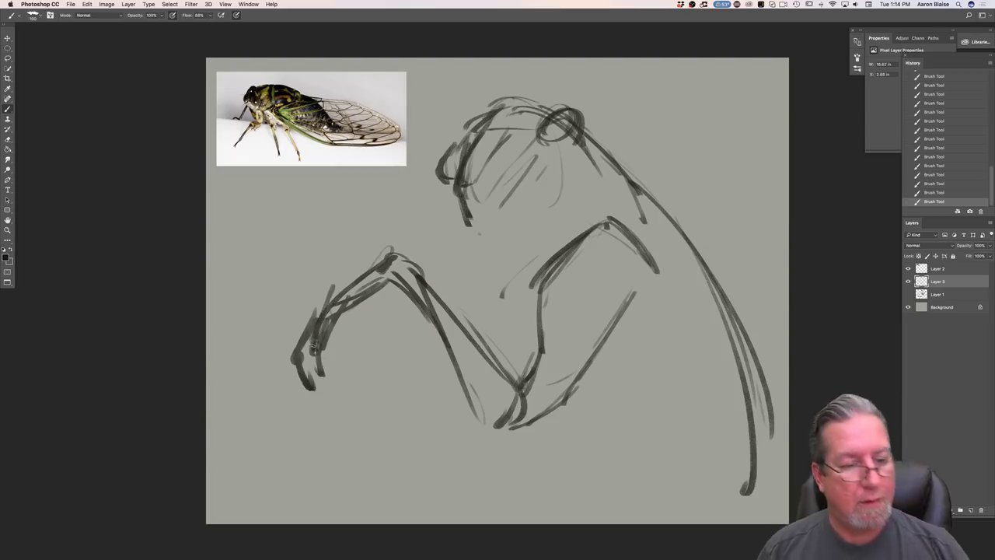
- Reinforce the near forearm and upper arm contours, and strengthen the chin, crown and shoulder lines
left_click_drag(469, 315, 505, 349)
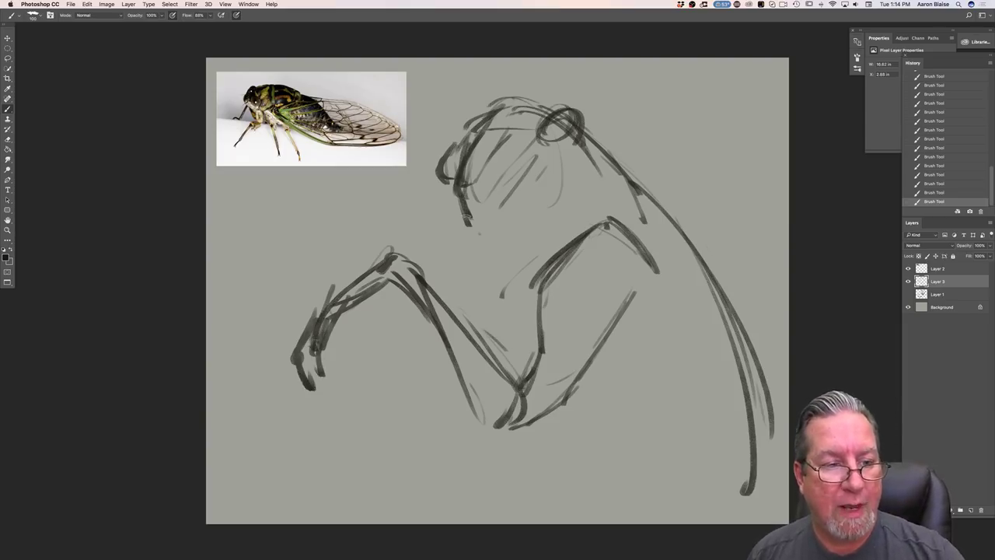
left_click_drag(524, 173, 473, 230)
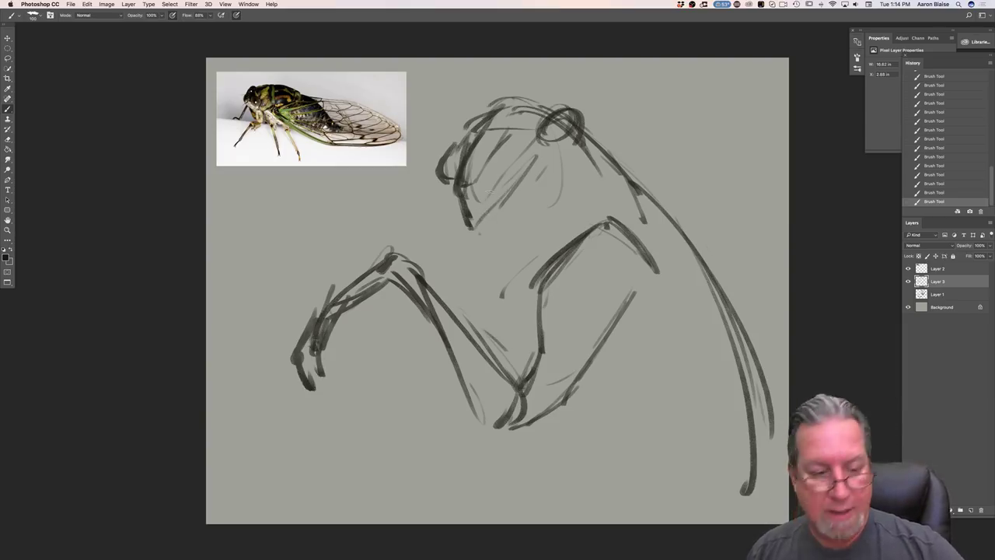
mouse_move(598, 221)
left_mouse_down()
mouse_move(543, 270)
mouse_move(530, 374)
left_mouse_up()
left_click_drag(642, 290, 603, 347)
left_click_drag(614, 276, 573, 304)
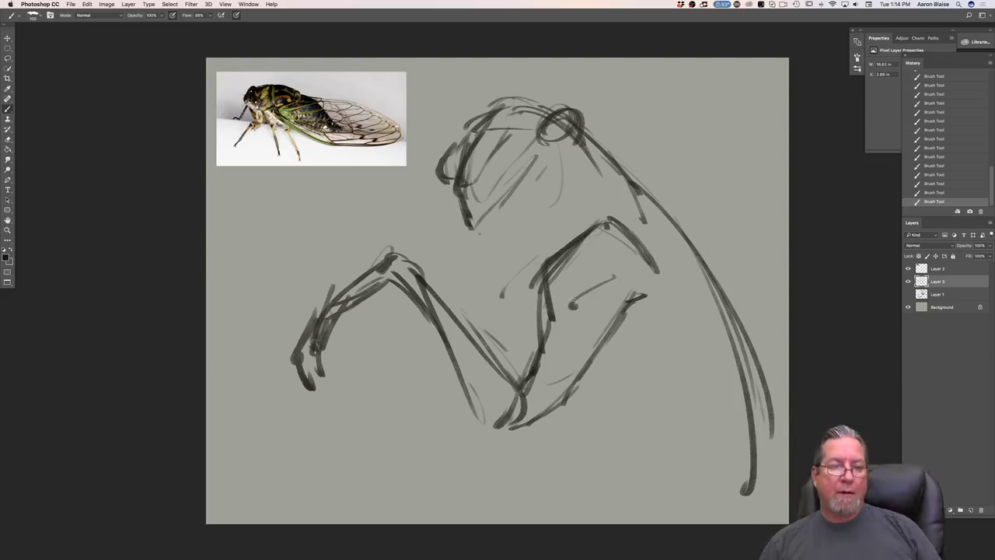
left_click_drag(478, 239, 445, 174)
mouse_move(483, 116)
left_mouse_down()
mouse_move(516, 101)
mouse_move(548, 106)
mouse_move(649, 184)
mouse_move(625, 220)
mouse_move(568, 238)
left_mouse_up()
- Extend the shoulder lines down the back and sketch a second, bent limb beneath the near arm
mouse_move(627, 208)
left_mouse_down()
mouse_move(684, 291)
mouse_move(681, 380)
left_mouse_up()
mouse_move(668, 309)
left_mouse_down()
mouse_move(624, 354)
mouse_move(674, 404)
left_mouse_up()
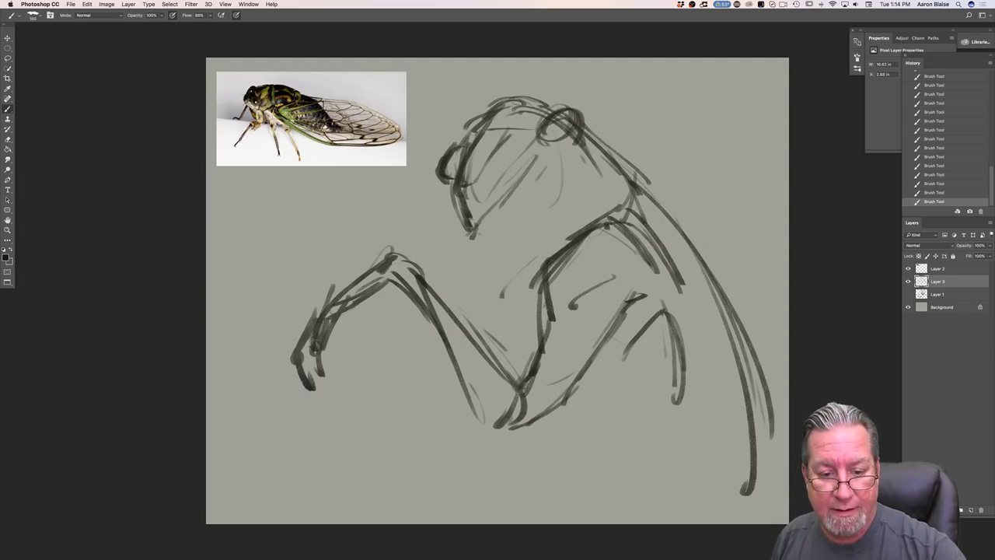
left_click_drag(614, 364, 661, 308)
left_click_drag(614, 365, 624, 402)
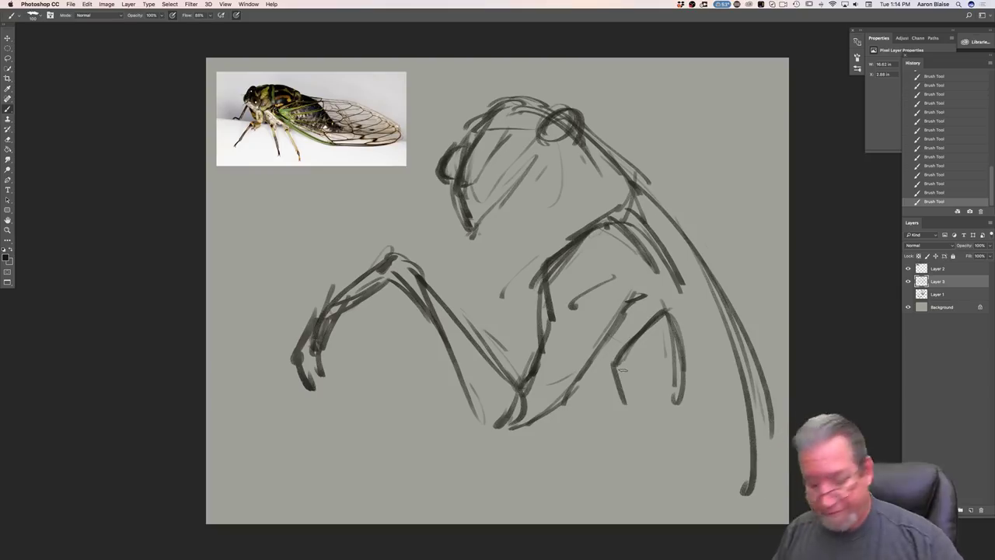
left_click_drag(611, 357, 621, 426)
mouse_move(607, 380)
left_mouse_down()
mouse_move(619, 423)
mouse_move(582, 477)
left_mouse_up()
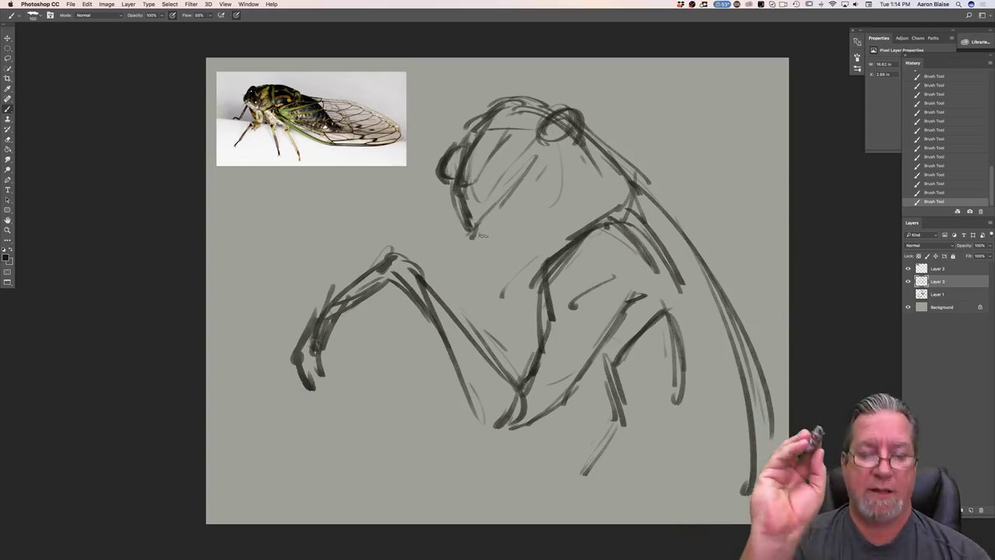
- Darken both eyes, add a curved cheek below the near eye, and define the jaw line toward the chin
mouse_move(577, 125)
left_mouse_down()
mouse_move(550, 109)
mouse_move(543, 133)
left_mouse_up()
left_click_drag(444, 153, 435, 181)
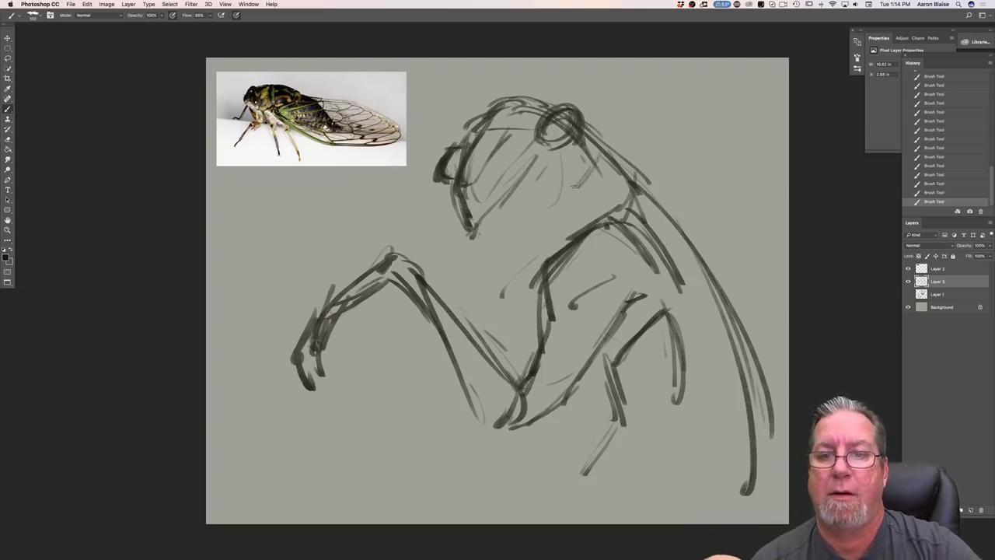
mouse_move(566, 197)
left_mouse_down()
mouse_move(540, 173)
mouse_move(547, 159)
mouse_move(561, 194)
left_mouse_up()
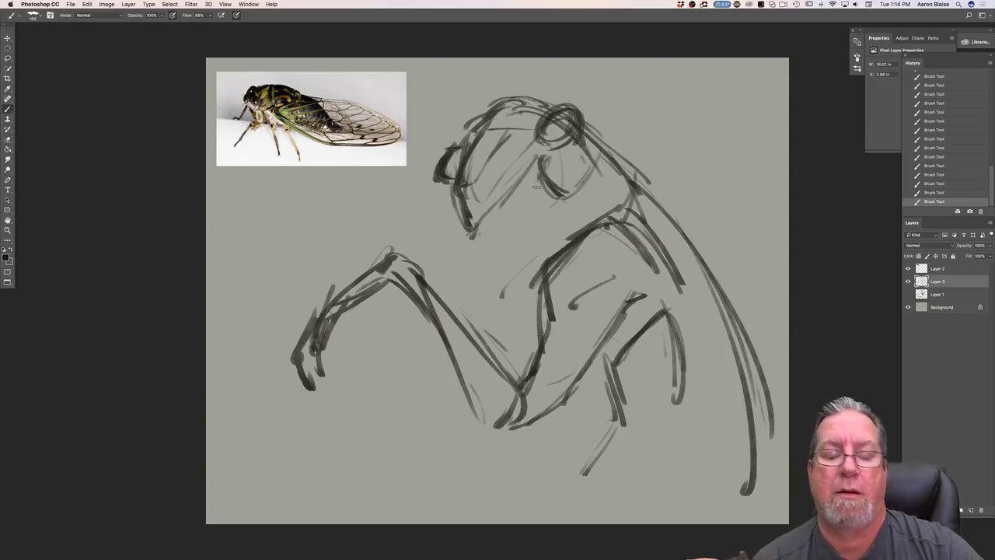
mouse_move(546, 174)
left_mouse_down()
mouse_move(505, 194)
mouse_move(482, 229)
left_mouse_up()
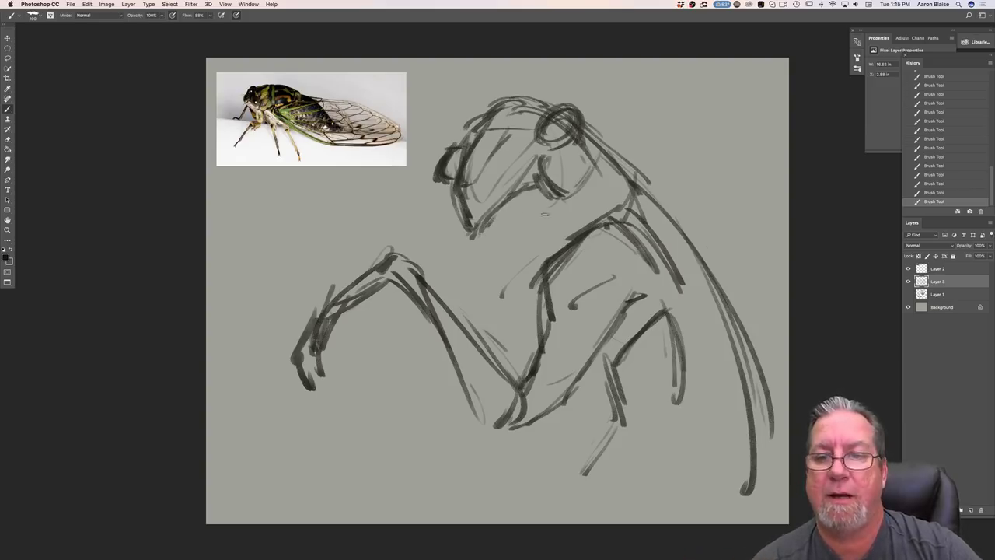
- Close the cheek below the near eye and draw a dark, pointed collar extending over the back
mouse_move(560, 199)
left_mouse_down()
mouse_move(679, 221)
mouse_move(589, 140)
left_mouse_up()
mouse_move(682, 223)
left_mouse_down()
mouse_move(592, 143)
mouse_move(559, 194)
mouse_move(603, 215)
mouse_move(678, 220)
left_mouse_up()
left_click_drag(673, 208, 611, 146)
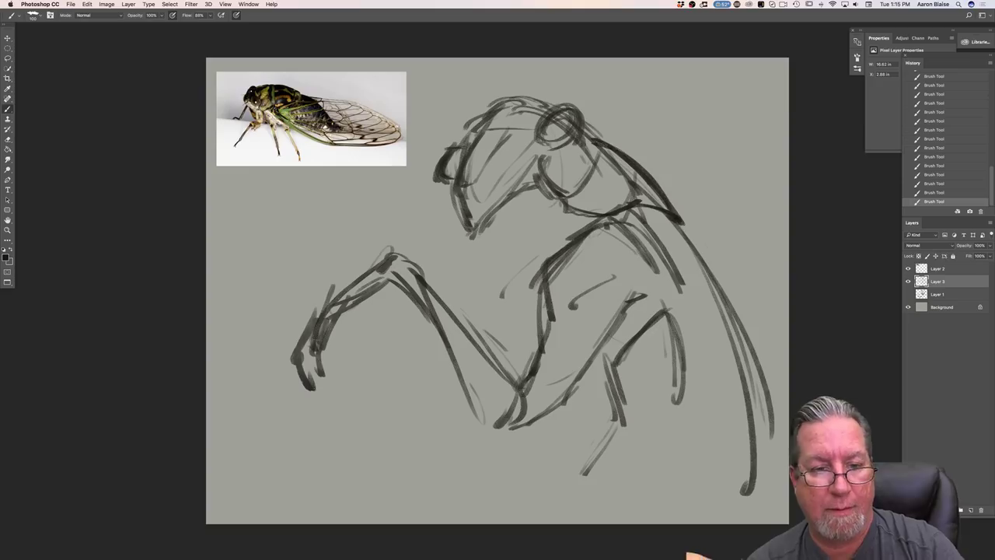
- Refine the far eye and crown contour, and sketch the mouth and lower jaw beneath the chin
left_click_drag(460, 147, 443, 178)
left_click_drag(510, 124, 537, 118)
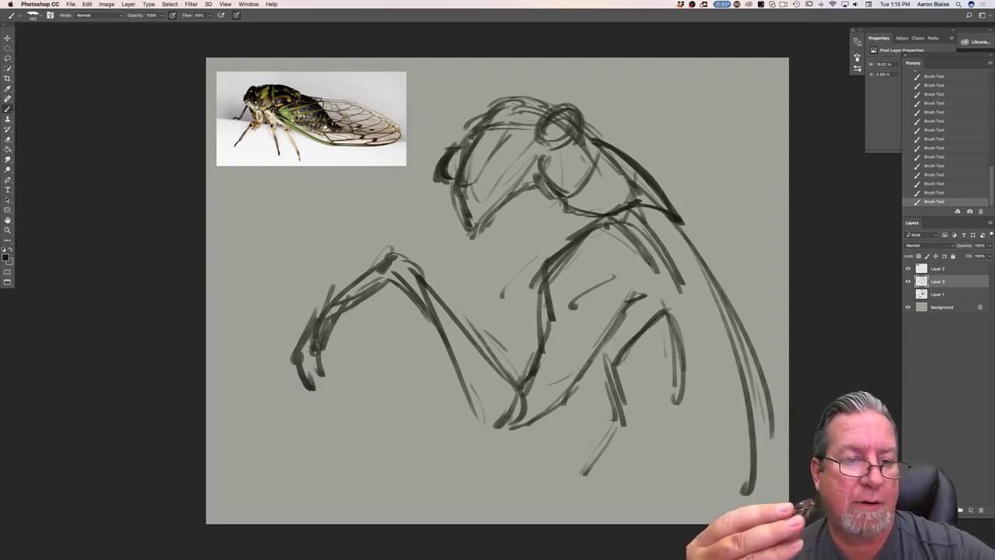
mouse_move(553, 106)
left_mouse_down()
mouse_move(505, 100)
mouse_move(477, 112)
left_mouse_up()
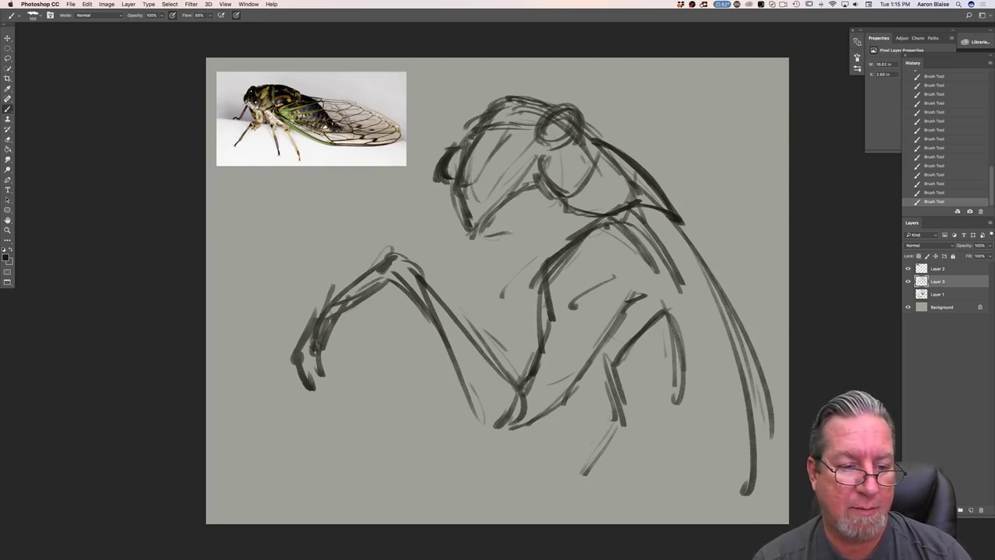
left_click_drag(484, 235, 514, 229)
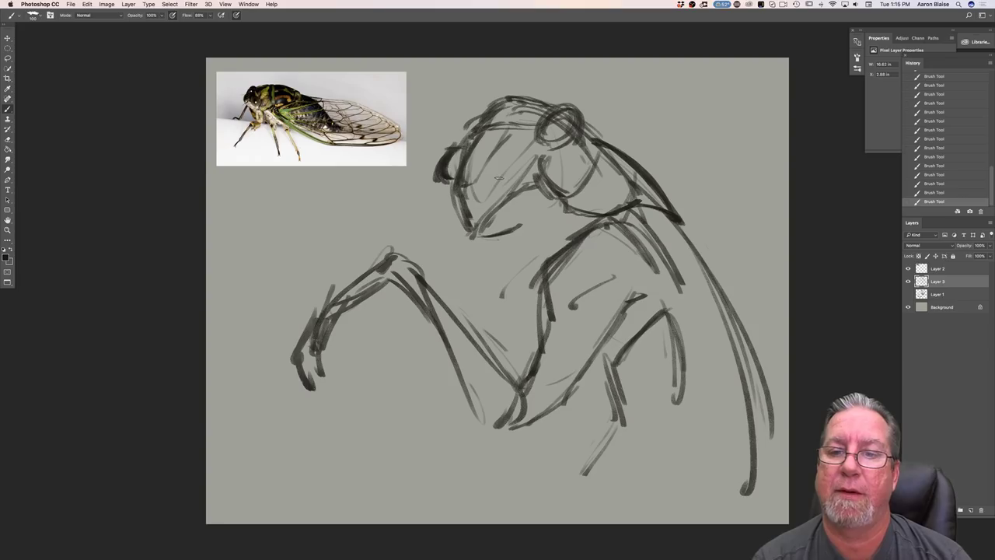
mouse_move(531, 210)
left_mouse_down()
mouse_move(496, 230)
mouse_move(499, 249)
mouse_move(480, 247)
left_mouse_up()
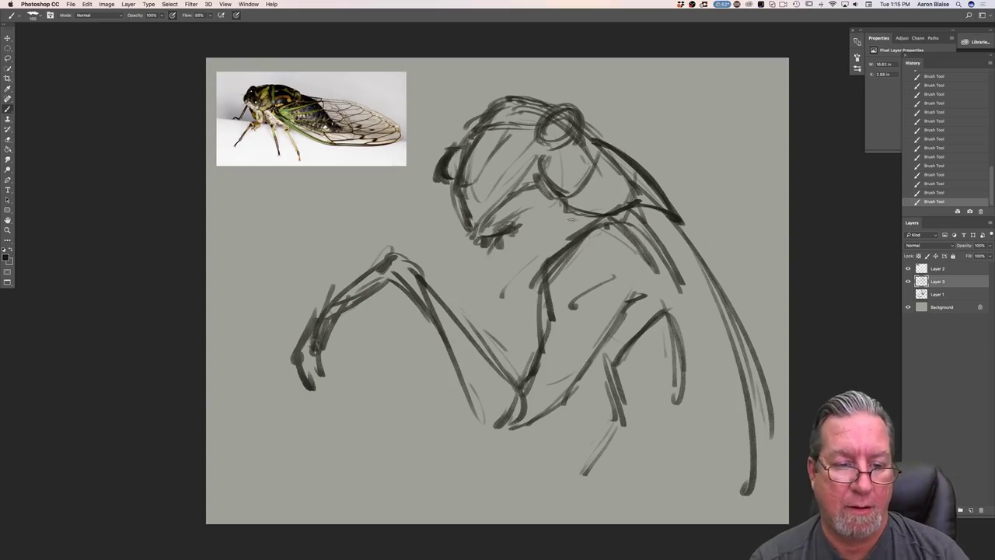
- Sketch the far arm with a dark stroke below the mouth and an elbow showing beneath the near forearm
mouse_move(474, 247)
left_mouse_down()
mouse_move(454, 267)
mouse_move(460, 306)
mouse_move(466, 249)
mouse_move(460, 296)
mouse_move(463, 287)
left_mouse_up()
key("e")
mouse_move(476, 262)
left_mouse_down()
mouse_move(459, 295)
mouse_move(466, 320)
left_mouse_up()
left_click_drag(438, 373, 420, 399)
mouse_move(444, 355)
left_mouse_down()
mouse_move(413, 406)
mouse_move(429, 426)
left_mouse_up()
left_click_drag(457, 392, 396, 426)
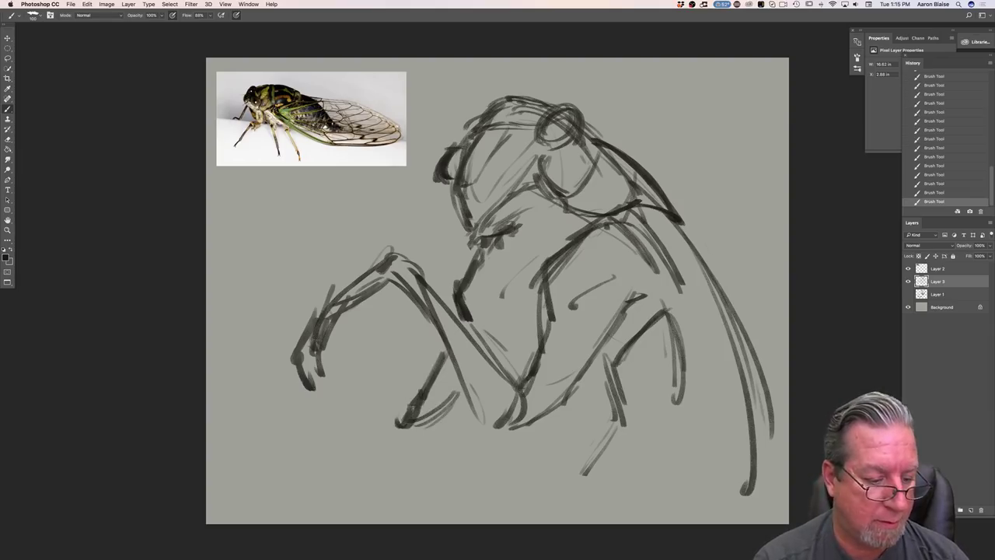
- Draw the far forearm with long strokes rising from its elbow behind the near wrist
left_click_drag(399, 375, 398, 388)
left_click_drag(388, 322, 411, 400)
left_click_drag(375, 292, 392, 353)
left_click_drag(355, 255, 379, 389)
left_click_drag(375, 327, 393, 432)
mouse_move(373, 294)
left_mouse_down()
mouse_move(412, 409)
mouse_move(406, 441)
left_mouse_up()
- Add the far hand as a dark vertical form crossing the near hand, and sketch chest lines below the mouth
left_click_drag(343, 240, 334, 284)
mouse_move(347, 260)
left_mouse_down()
mouse_move(348, 342)
mouse_move(339, 353)
left_mouse_up()
mouse_move(342, 257)
left_mouse_down()
mouse_move(331, 322)
mouse_move(342, 359)
left_mouse_up()
left_click_drag(347, 251, 348, 364)
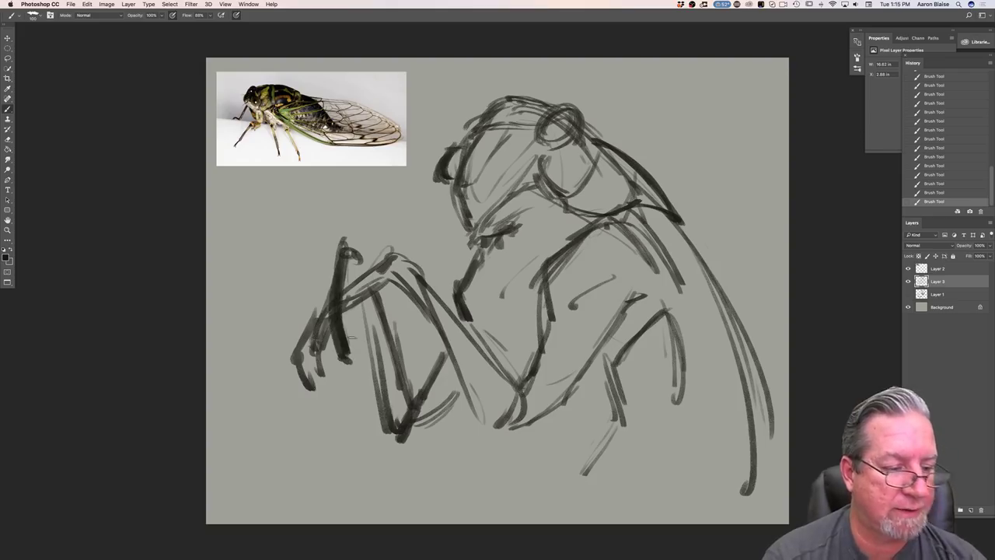
left_click_drag(347, 325, 355, 364)
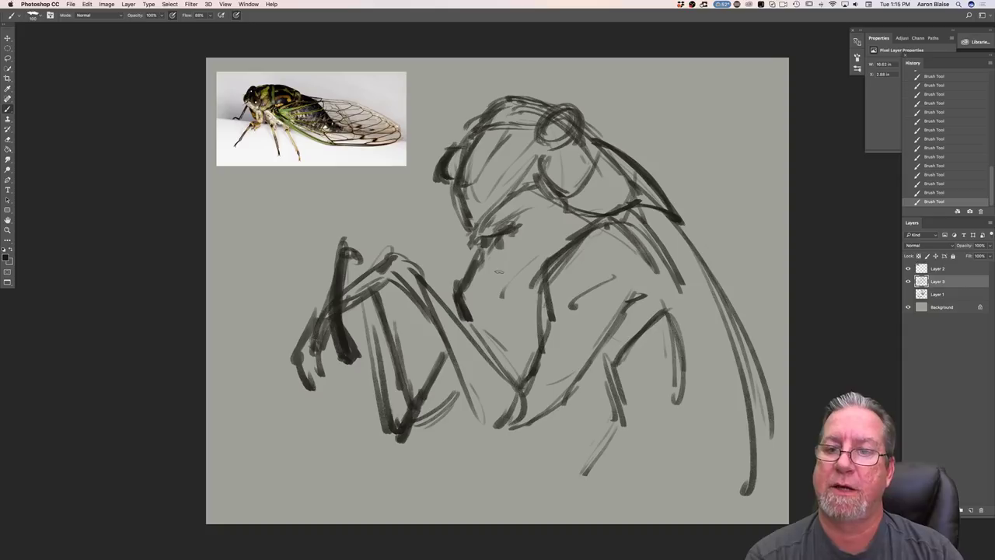
mouse_move(514, 240)
left_mouse_down()
mouse_move(511, 288)
mouse_move(530, 342)
mouse_move(489, 288)
mouse_move(505, 307)
left_mouse_up()
left_click_drag(519, 447, 501, 481)
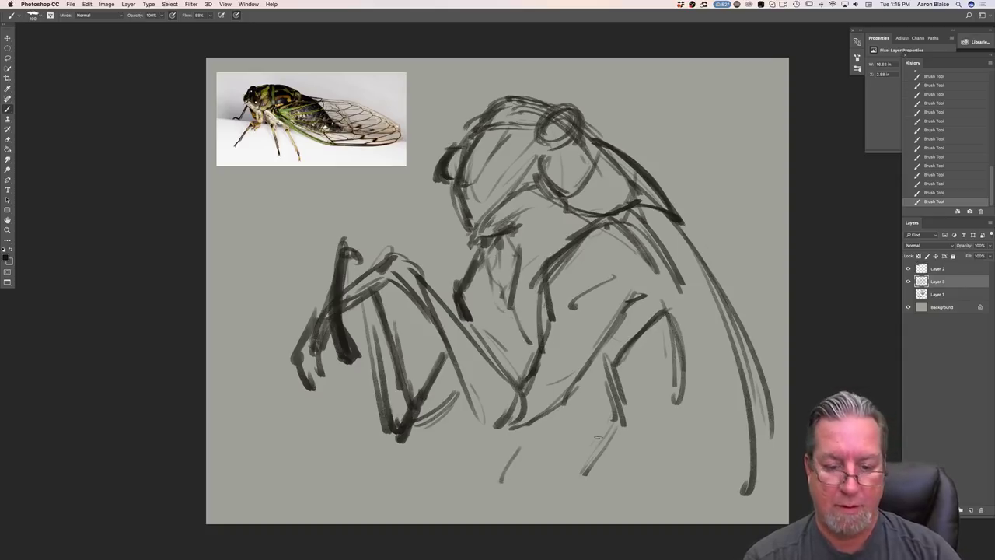
- Try to extend the second limb with a long forearm and drooping strokes reaching the canvas's lower edge
left_click_drag(620, 403, 576, 489)
left_click_drag(636, 426, 600, 466)
left_click_drag(677, 369, 605, 454)
left_click_drag(653, 410, 591, 467)
mouse_move(673, 375)
left_mouse_down()
mouse_move(690, 480)
mouse_move(673, 513)
left_mouse_up()
mouse_move(686, 393)
left_mouse_down()
mouse_move(660, 516)
mouse_move(661, 495)
mouse_move(574, 510)
left_mouse_up()
left_click_drag(653, 437, 596, 498)
mouse_move(623, 395)
left_mouse_down()
mouse_move(559, 482)
mouse_move(555, 524)
left_mouse_up()
mouse_move(654, 415)
left_mouse_down()
mouse_move(553, 522)
mouse_move(658, 506)
left_mouse_up()
left_click_drag(695, 377, 662, 505)
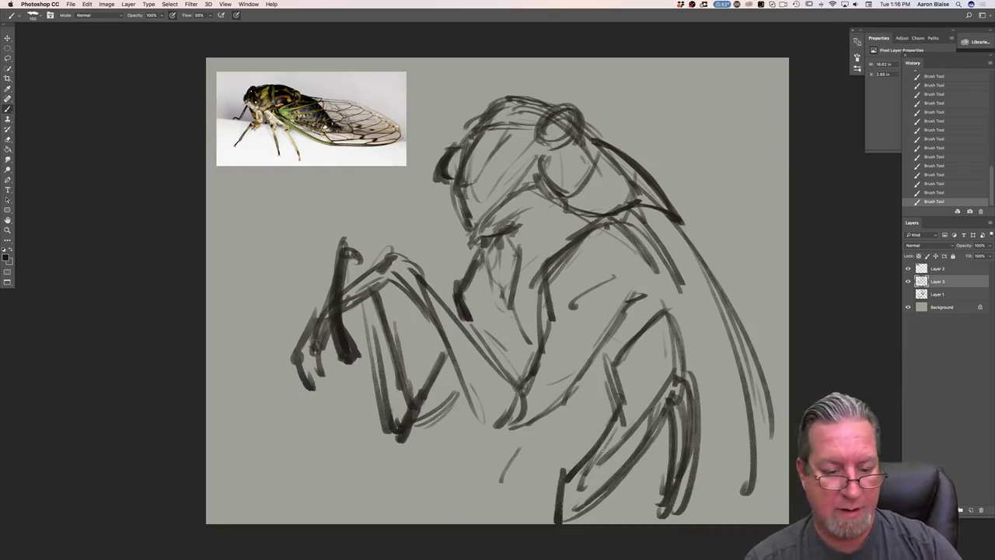
mouse_move(687, 370)
left_mouse_down()
mouse_move(693, 467)
mouse_move(673, 513)
left_mouse_up()
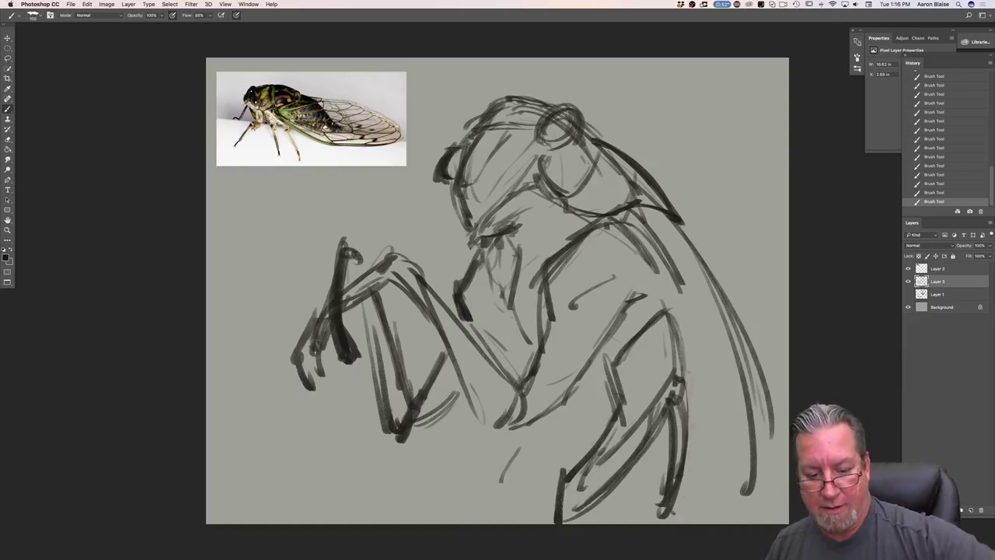
- Undo the latest lower-limb strokes and erase the rest of the second limb down to a faint trace
key("super+alt+z")
key("super+alt+z")
key("super+alt+z")
key("super+alt+z")
key("super+alt+z")
key("super+alt+z")
key("super+alt+z")
mouse_move(638, 420)
left_mouse_down()
mouse_move(607, 489)
mouse_move(605, 440)
mouse_move(567, 503)
mouse_move(597, 436)
mouse_move(553, 506)
mouse_move(619, 414)
mouse_move(606, 391)
mouse_move(652, 346)
mouse_move(680, 365)
mouse_move(653, 340)
mouse_move(599, 477)
mouse_move(573, 500)
mouse_move(620, 359)
left_mouse_up()
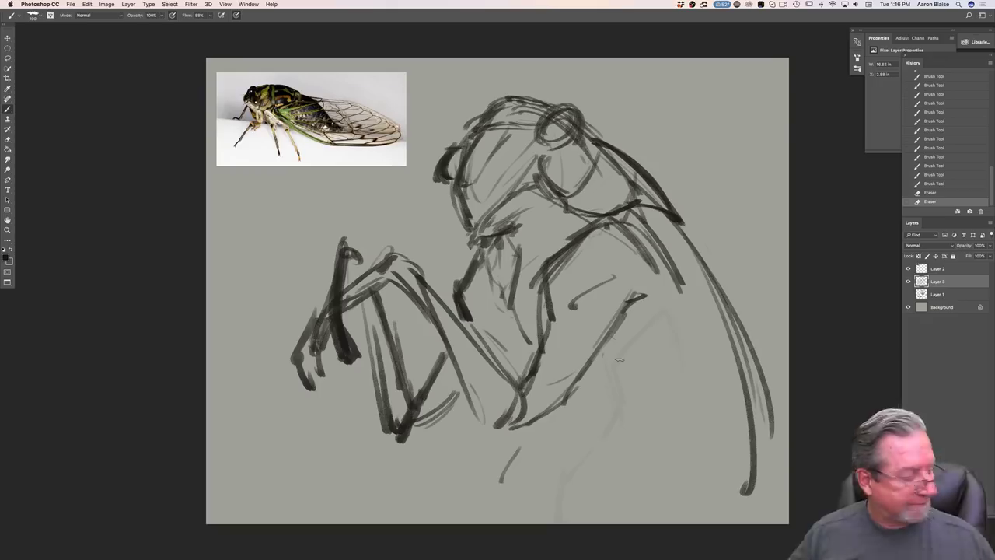
- Rework the underside of the near upper arm with short strokes where it meets the body
mouse_move(614, 277)
left_mouse_down()
mouse_move(635, 269)
mouse_move(632, 300)
left_mouse_up()
left_click_drag(632, 302, 612, 347)
left_click_drag(652, 281, 634, 324)
left_click_drag(666, 289, 659, 297)
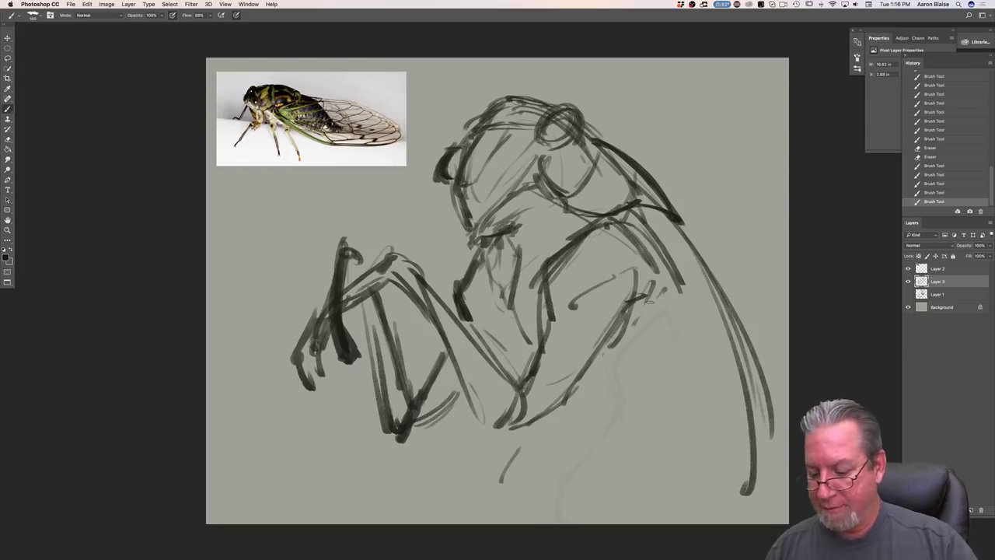
- Add the wings' inner edges with long strokes running from the shoulder down to the canvas's lower edge
left_click_drag(647, 221, 690, 273)
left_click_drag(730, 433, 733, 441)
left_click_drag(706, 392, 712, 471)
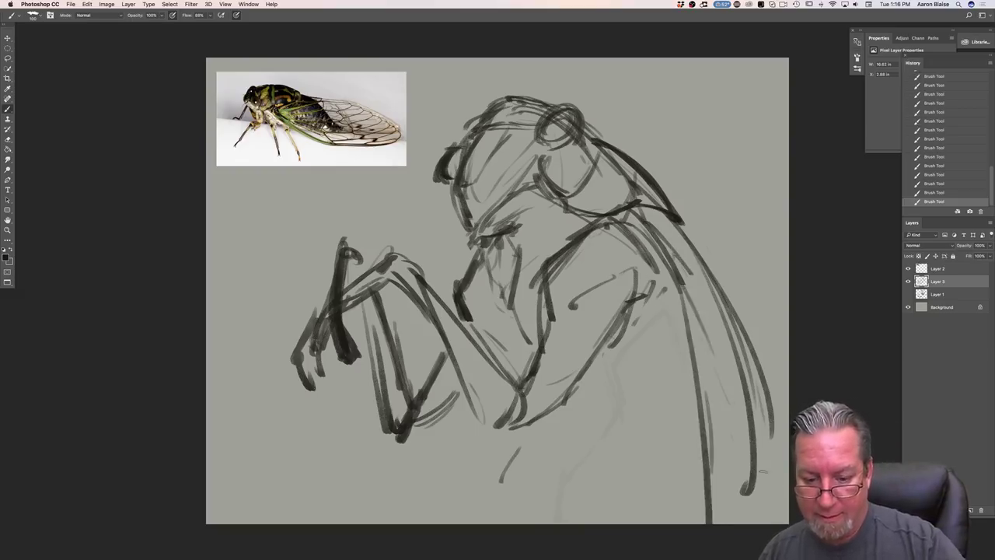
left_click_drag(684, 287, 780, 519)
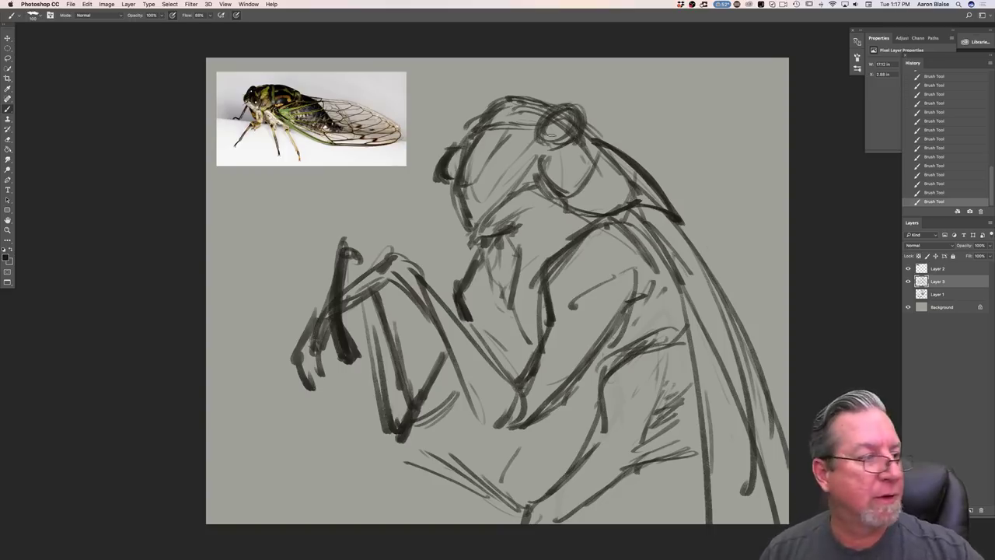
- Lasso the head and collar, scale them with Free Transform to about 114% wide and 104% high, and reposition them over the shoulders
left_click(8, 59)
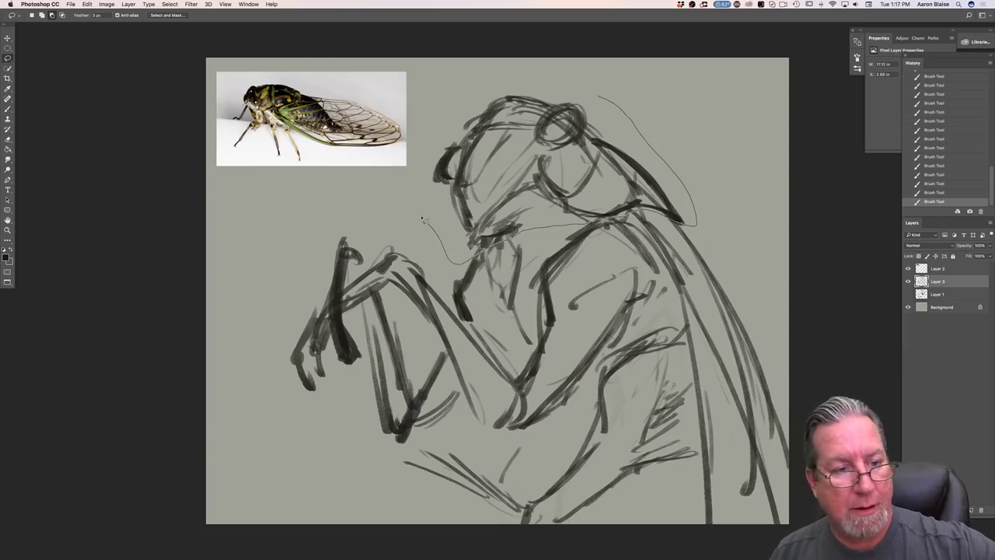
left_click(87, 4)
left_click(105, 169)
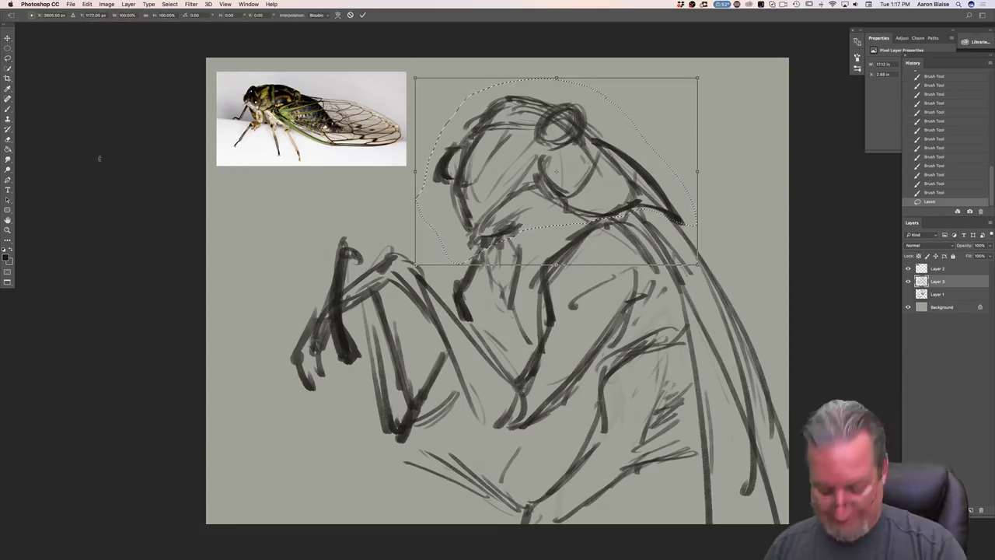
left_click_drag(695, 263, 737, 291)
left_click_drag(441, 232, 425, 219)
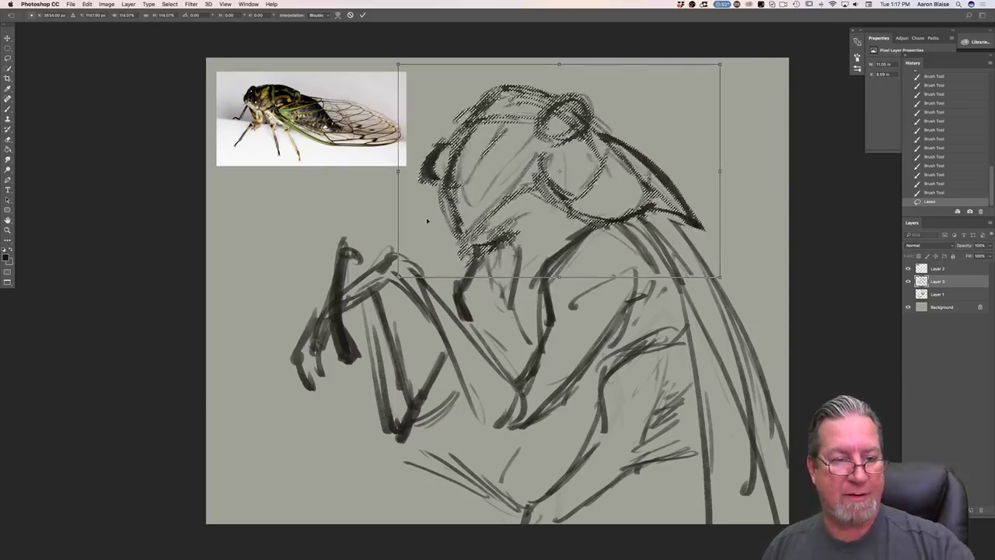
left_click_drag(559, 65, 558, 83)
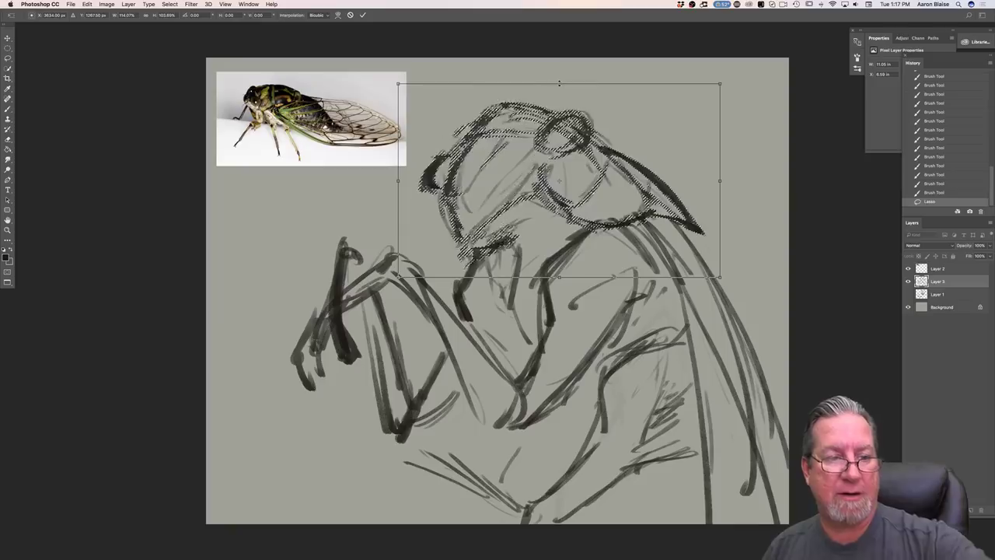
left_click_drag(495, 259, 501, 252)
left_click_drag(437, 222, 437, 217)
key("Return")
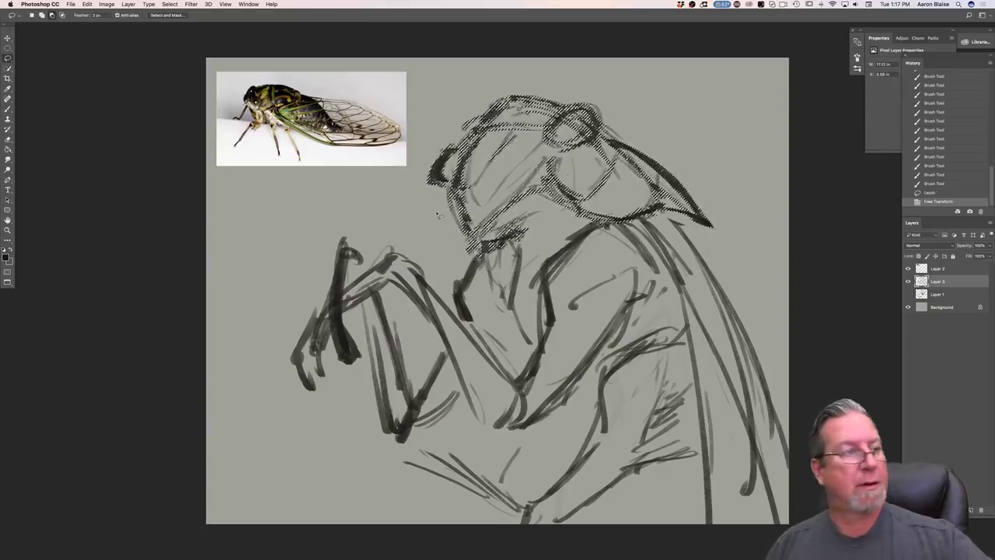
- Deselect the head and collar, and draw a bold outer wing edge from the collar's rear tip down along the back
left_click(170, 4)
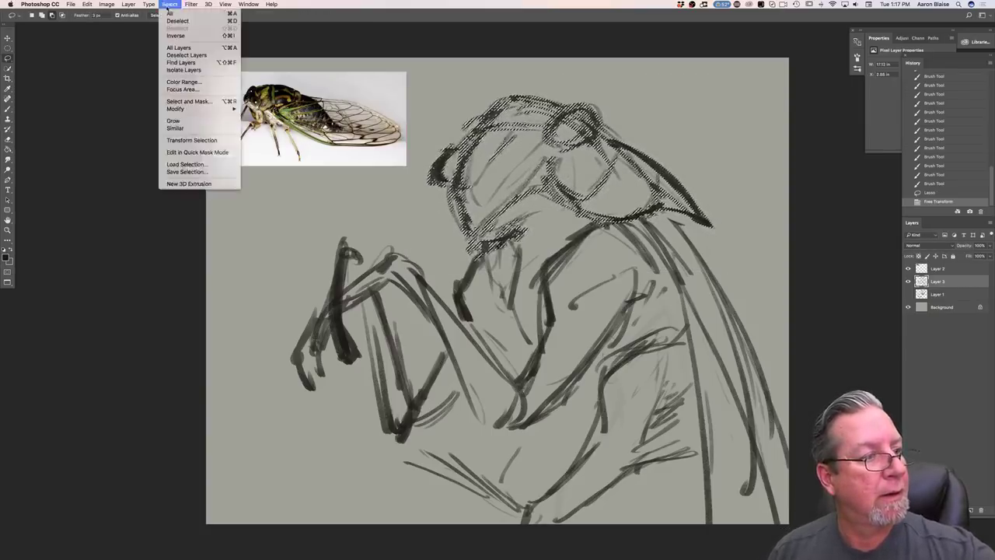
left_click(159, 27)
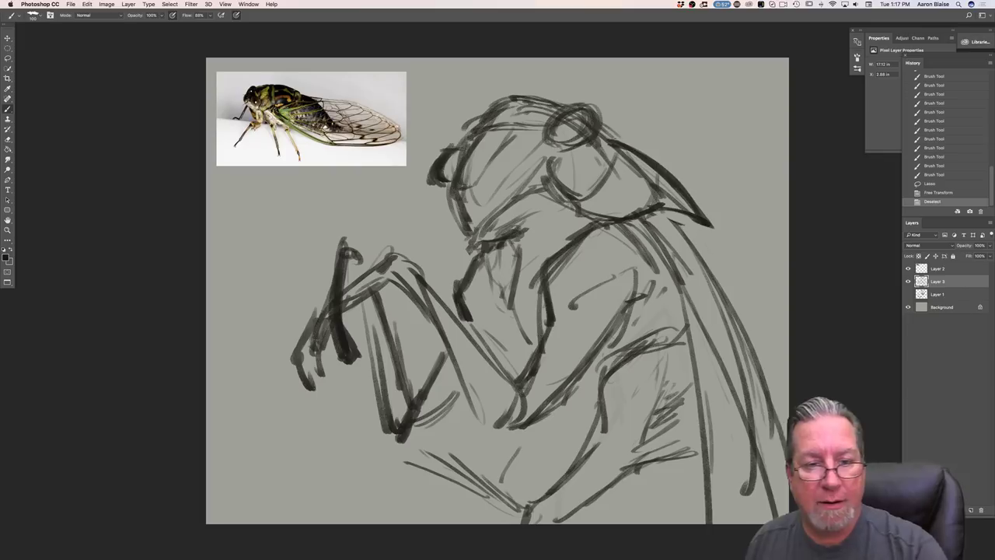
left_click_drag(705, 204, 749, 365)
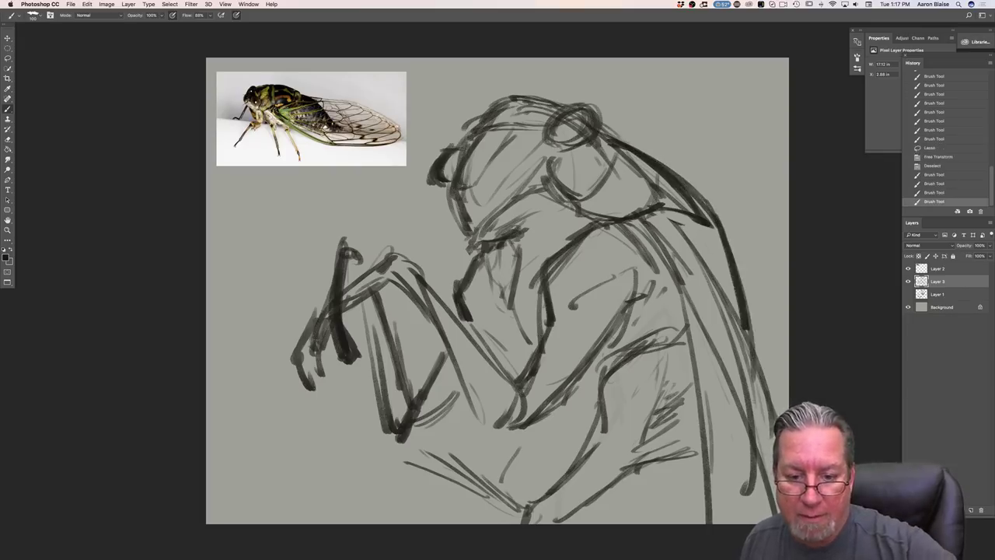
left_click_drag(743, 331, 757, 465)
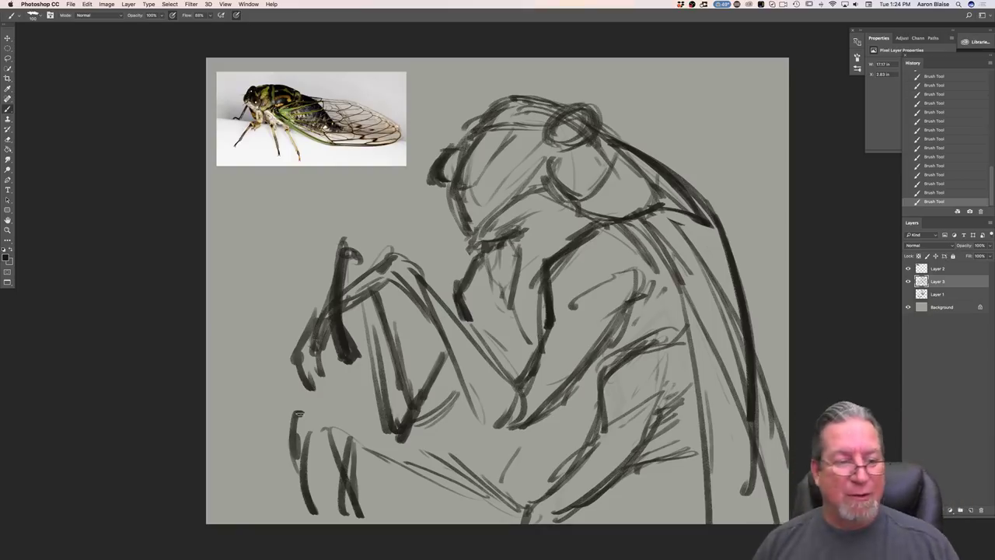
- Reinforce the contours of the raised arm with bold strokes along its wrist, forearm and elbow
mouse_move(479, 258)
left_mouse_down()
mouse_move(458, 292)
mouse_move(470, 321)
left_mouse_up()
mouse_move(454, 294)
left_mouse_down()
mouse_move(470, 324)
mouse_move(413, 412)
left_mouse_up()
left_click_drag(458, 385, 416, 429)
left_click_drag(455, 402, 409, 440)
mouse_move(403, 263)
left_mouse_down()
mouse_move(486, 376)
mouse_move(389, 280)
left_mouse_up()
mouse_move(389, 276)
left_mouse_down()
mouse_move(418, 297)
mouse_move(465, 386)
left_mouse_up()
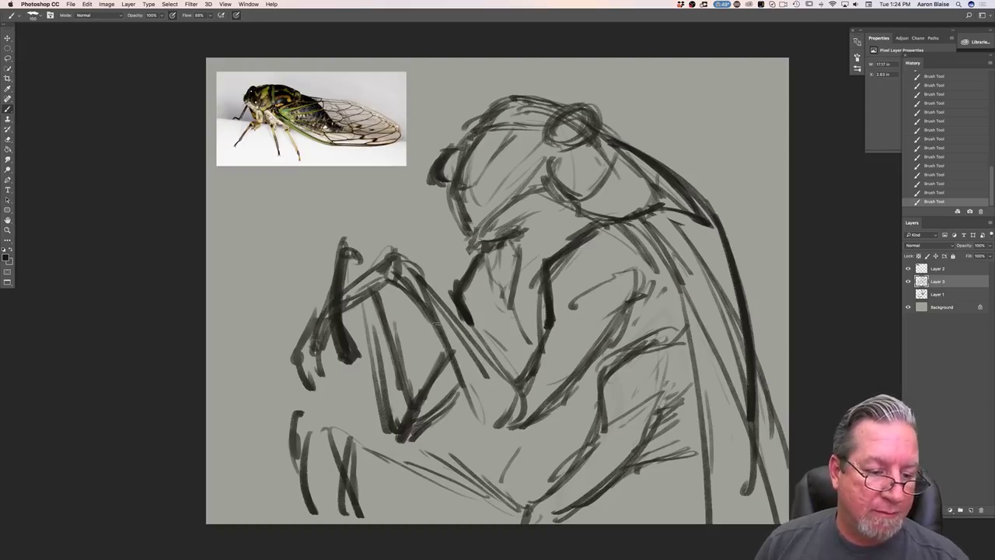
left_click_drag(483, 311, 434, 414)
left_click_drag(479, 419, 502, 406)
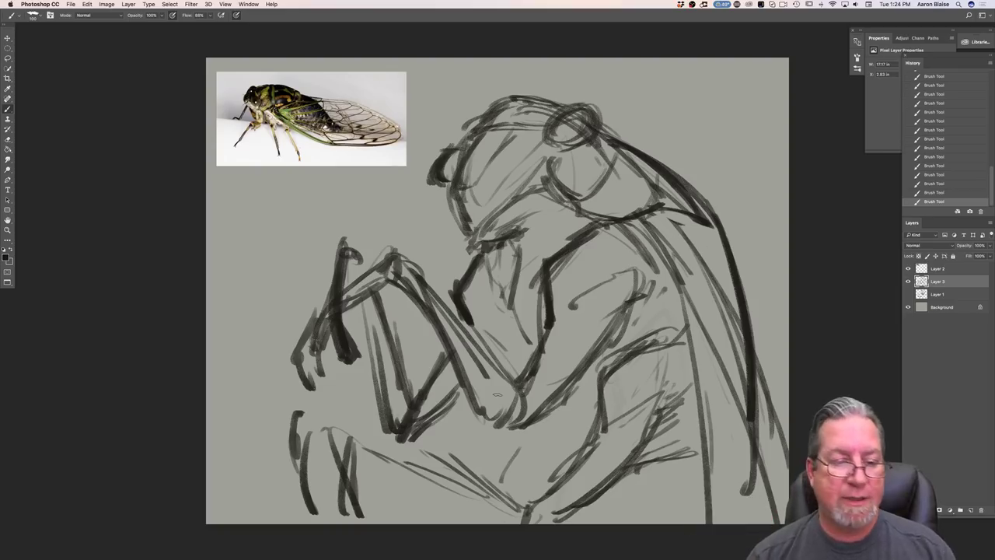
- Add contour and hatching strokes to the body side behind the near shoulder and upper arm
mouse_move(617, 226)
left_mouse_down()
mouse_move(658, 300)
mouse_move(633, 328)
left_mouse_up()
mouse_move(671, 313)
left_mouse_down()
mouse_move(611, 345)
mouse_move(602, 365)
left_mouse_up()
left_click_drag(542, 277, 534, 291)
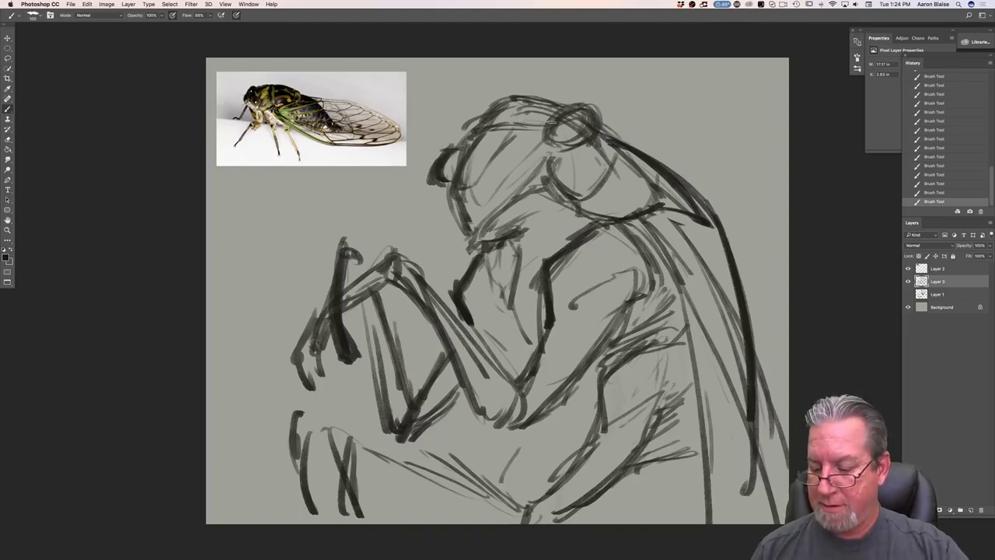
- Hatch short parallel ridges across the front of the face, and strengthen the facial profile and brow lines
mouse_move(530, 132)
left_mouse_down()
mouse_move(487, 138)
mouse_move(470, 166)
left_mouse_up()
left_click_drag(490, 162, 466, 174)
left_click_drag(486, 168, 466, 180)
left_click_drag(480, 140, 463, 148)
left_click_drag(476, 146, 460, 161)
left_click_drag(470, 160, 456, 173)
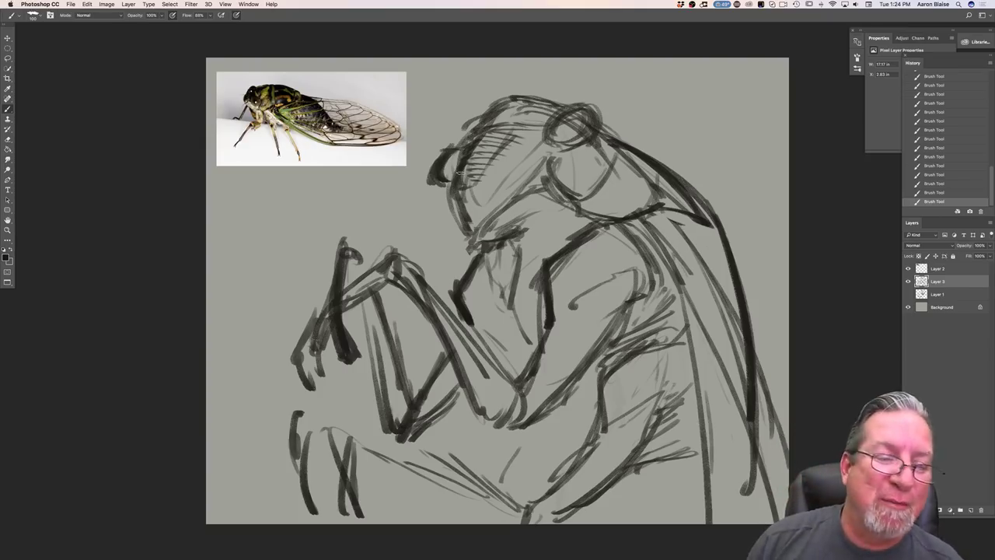
mouse_move(499, 127)
left_mouse_down()
mouse_move(524, 127)
mouse_move(488, 125)
left_mouse_up()
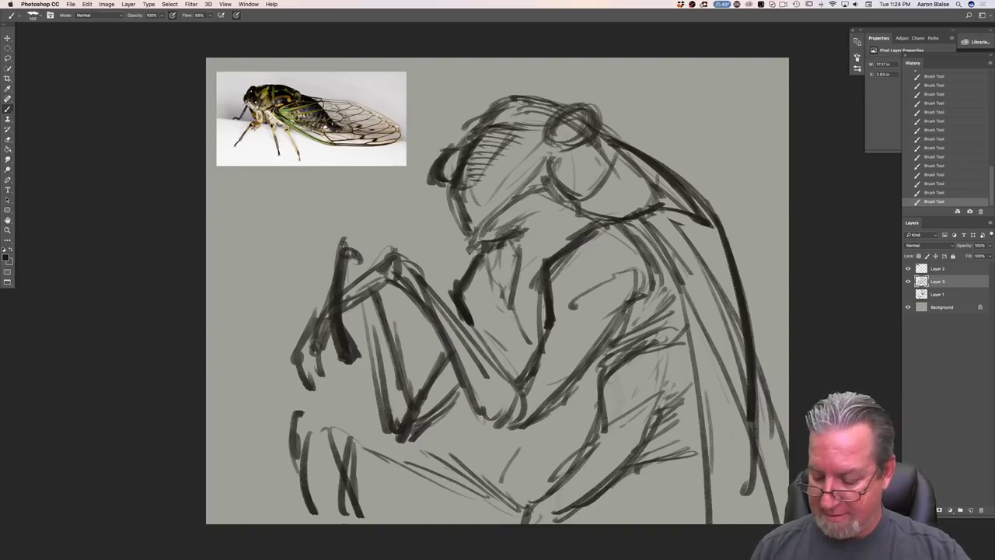
left_click_drag(463, 189, 469, 232)
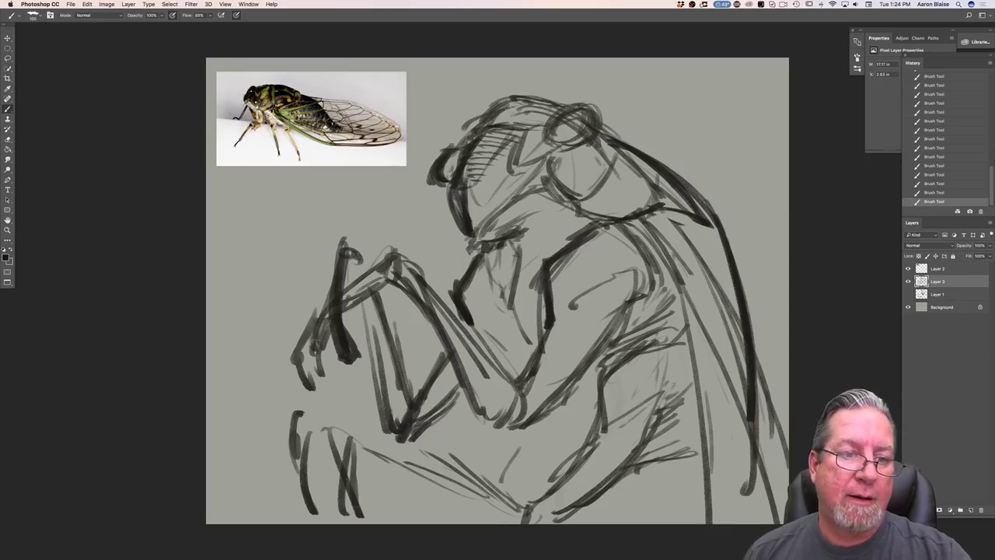
mouse_move(567, 108)
left_mouse_down()
mouse_move(525, 97)
mouse_move(488, 117)
left_mouse_up()
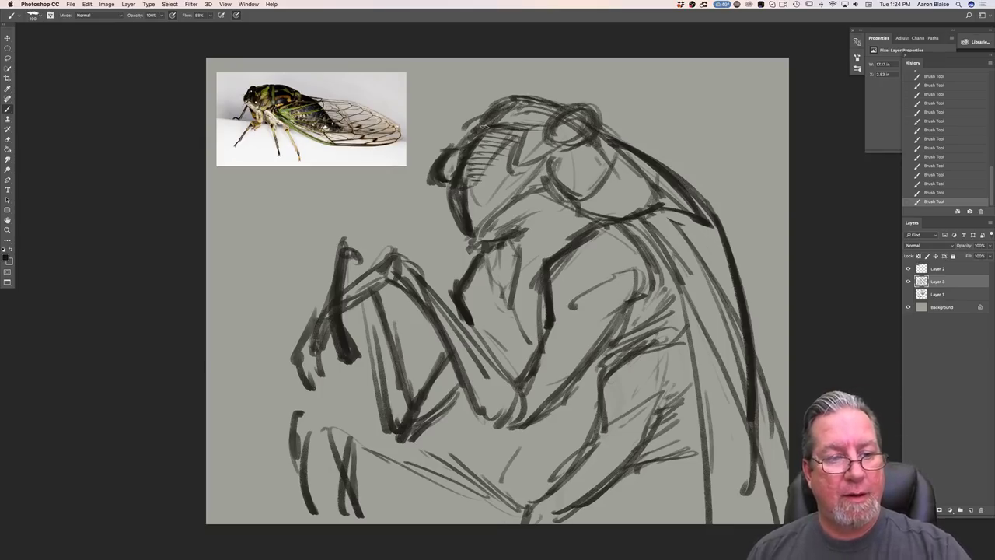
- Add a second outer line from the head along the wings and long vein strokes running down inside them
mouse_move(579, 117)
left_mouse_down()
mouse_move(732, 219)
mouse_move(762, 471)
left_mouse_up()
left_click_drag(683, 294, 711, 476)
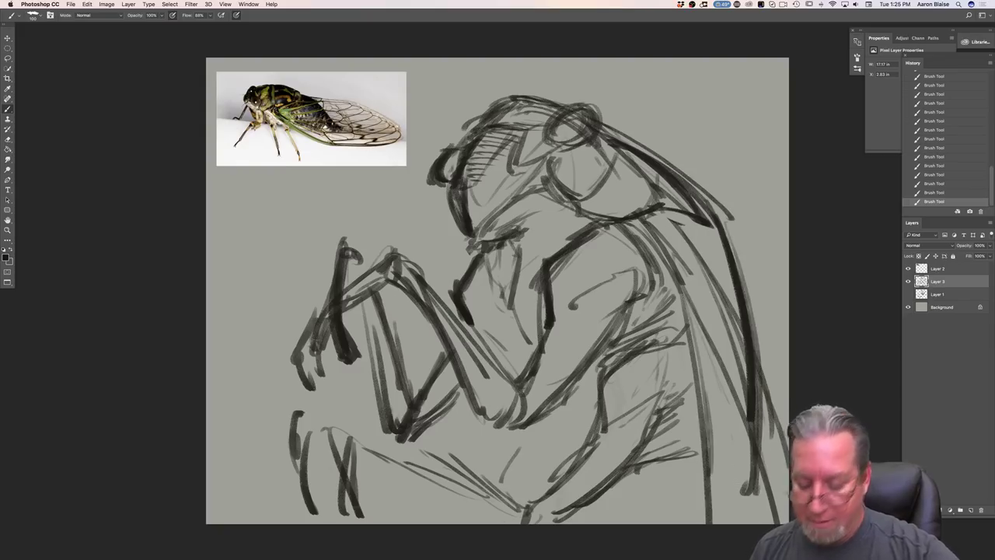
left_click_drag(698, 305, 727, 346)
left_click_drag(673, 259, 769, 414)
left_click_drag(684, 284, 770, 439)
left_click_drag(702, 336, 734, 497)
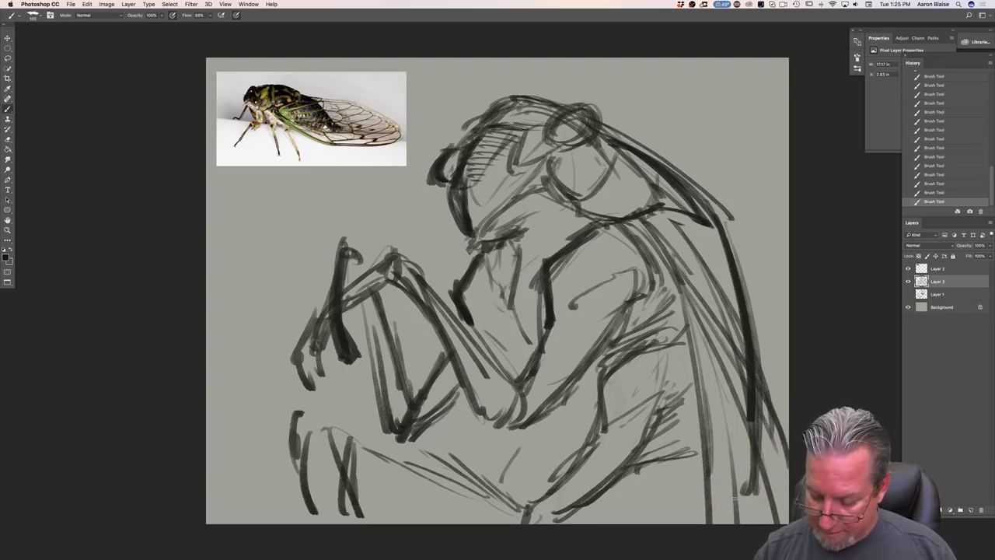
- Sketch diagonal strokes across the neck between the jaw and the near shoulder
left_click_drag(541, 245, 574, 215)
left_click_drag(526, 261, 567, 213)
mouse_move(524, 266)
left_mouse_down()
mouse_move(564, 221)
mouse_move(556, 227)
left_mouse_up()
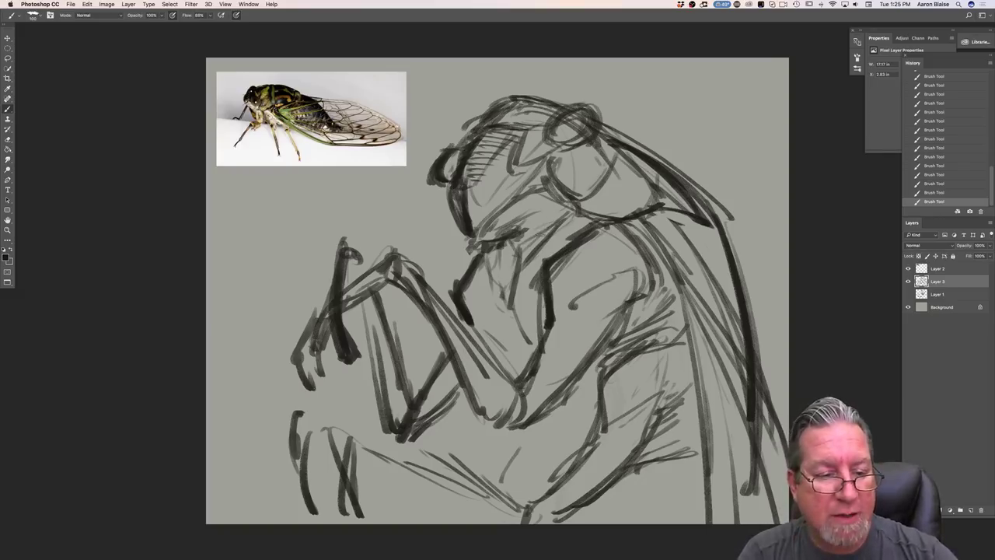
- Try out an extra raised, bent foreleg beneath the chin on a new layer, and delete that layer
left_click(970, 510)
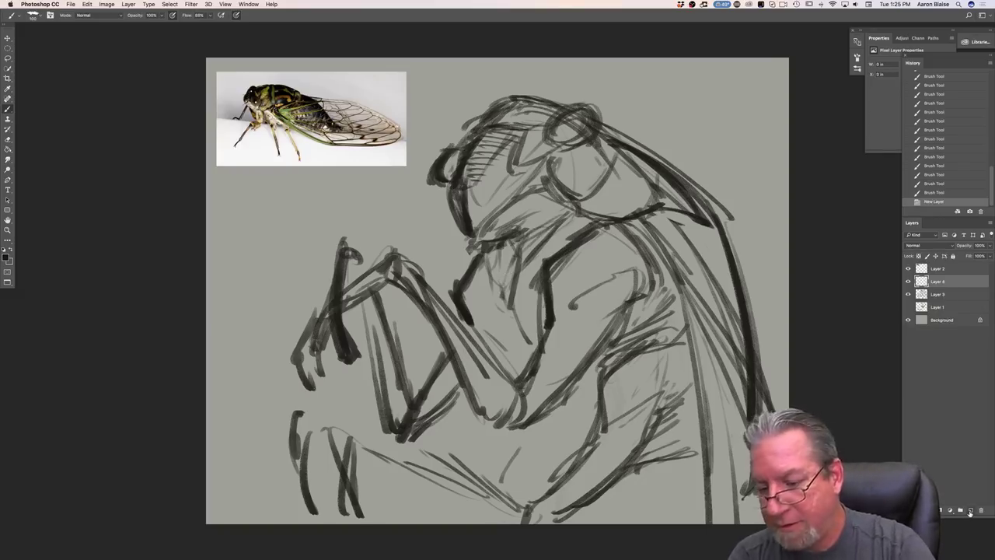
left_click_drag(547, 218, 558, 225)
mouse_move(534, 232)
left_mouse_down()
mouse_move(541, 237)
mouse_move(507, 289)
mouse_move(507, 272)
left_mouse_up()
left_click_drag(514, 257, 501, 282)
left_click_drag(502, 281, 490, 297)
mouse_move(462, 263)
left_mouse_down()
mouse_move(469, 271)
mouse_move(463, 265)
left_mouse_up()
left_click_drag(507, 257, 492, 318)
left_click_drag(495, 283, 488, 302)
mouse_move(530, 235)
left_mouse_down()
mouse_move(487, 306)
mouse_move(449, 241)
left_mouse_up()
left_click_drag(482, 293, 431, 221)
left_click_drag(488, 314, 440, 235)
mouse_move(475, 297)
left_mouse_down()
mouse_move(421, 215)
mouse_move(377, 208)
mouse_move(378, 231)
mouse_move(438, 207)
left_mouse_up()
left_click_drag(523, 244, 489, 298)
left_click_drag(476, 247, 449, 283)
left_click_drag(446, 230, 420, 285)
left_click_drag(439, 254, 429, 287)
left_click_drag(432, 207, 406, 253)
left_click_drag(410, 201, 390, 240)
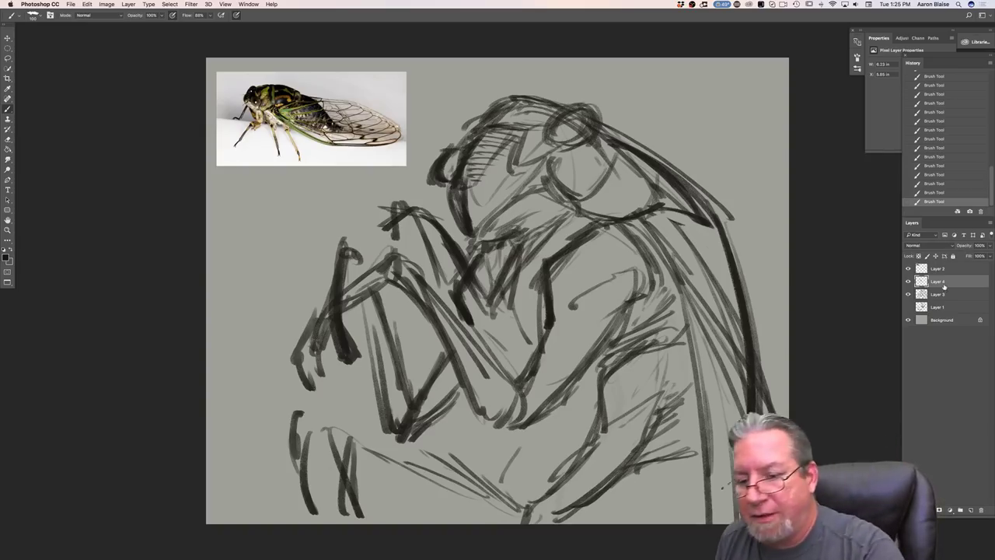
left_click(980, 510)
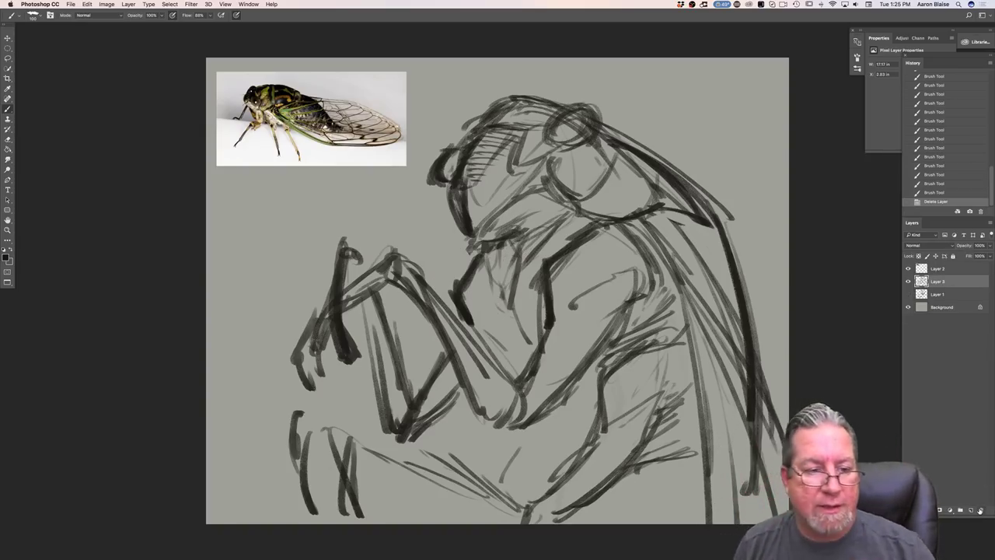
- Darken the mouth and the underside of the jaw with short overlapping strokes toward the collar
left_click_drag(531, 228, 573, 210)
mouse_move(538, 236)
left_mouse_down()
mouse_move(574, 213)
mouse_move(542, 231)
left_mouse_up()
left_click_drag(524, 237, 555, 231)
mouse_move(551, 238)
left_mouse_down()
mouse_move(566, 229)
mouse_move(545, 237)
left_mouse_up()
left_click_drag(549, 241, 579, 222)
mouse_move(539, 249)
left_mouse_down()
mouse_move(563, 237)
mouse_move(528, 228)
mouse_move(522, 236)
left_mouse_up()
mouse_move(512, 246)
left_mouse_down()
mouse_move(526, 238)
mouse_move(502, 265)
mouse_move(495, 256)
left_mouse_up()
left_click_drag(507, 247, 492, 252)
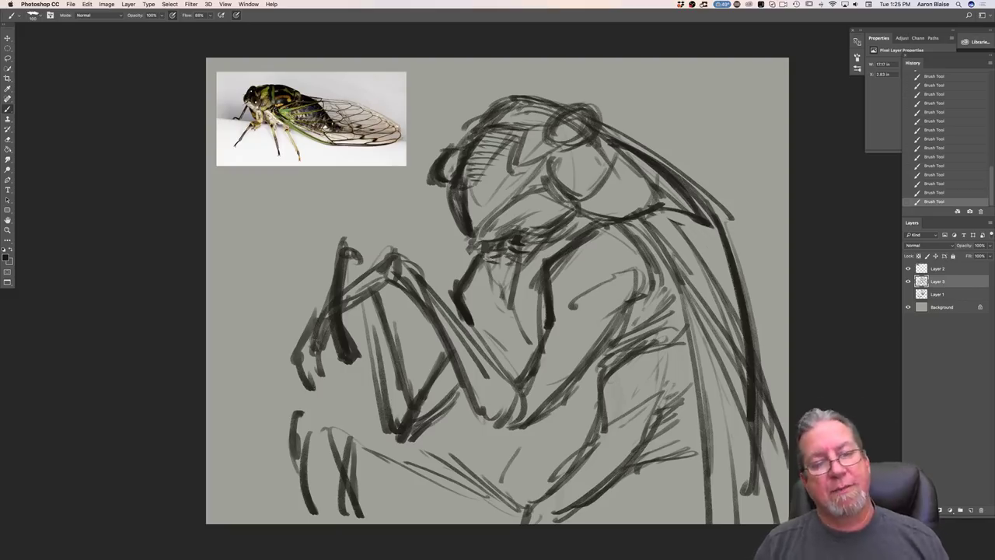
- Outline the rounded form directly beneath the near eye with bold curved strokes
mouse_move(554, 158)
left_mouse_down()
mouse_move(593, 148)
mouse_move(566, 191)
mouse_move(575, 194)
left_mouse_up()
mouse_move(600, 142)
left_mouse_down()
mouse_move(562, 157)
mouse_move(579, 197)
left_mouse_up()
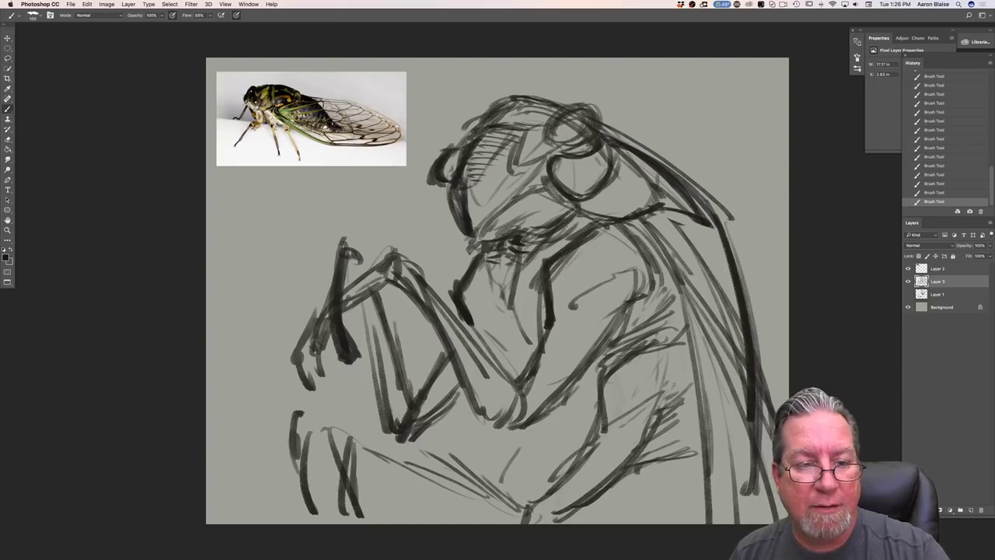
left_click_drag(606, 158, 588, 185)
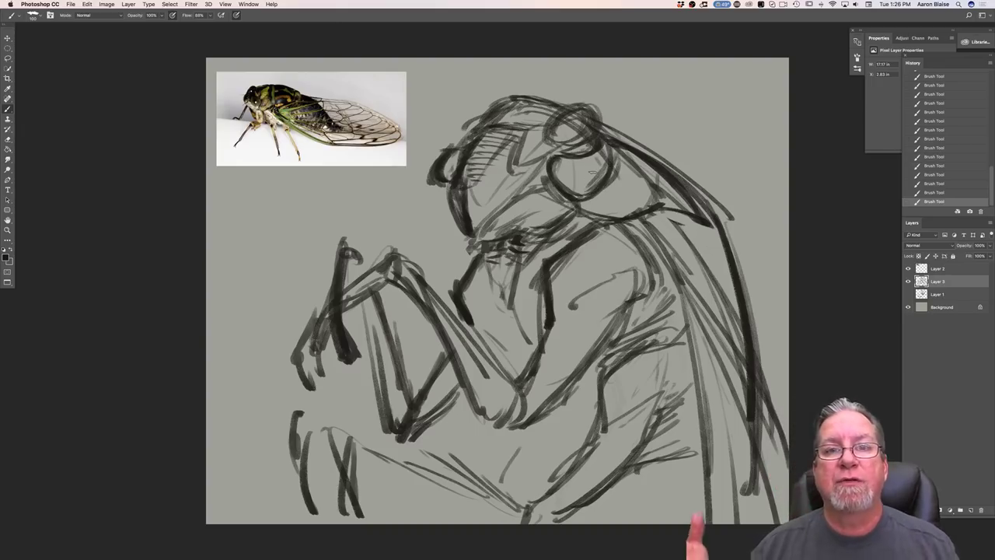
mouse_move(612, 147)
left_mouse_down()
mouse_move(615, 174)
mouse_move(577, 194)
left_mouse_up()
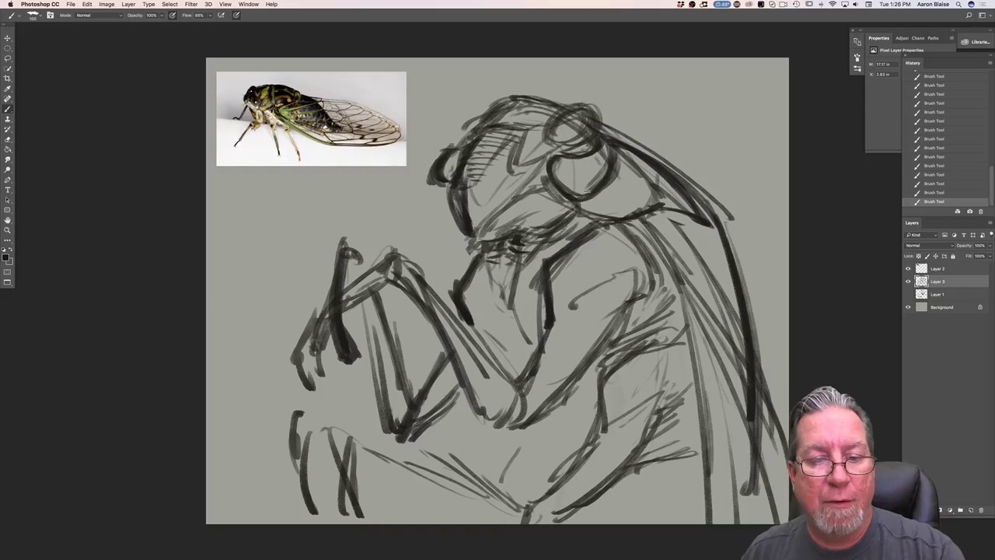
- Reinforce the upper wing edge and collar line, and add a small bump on the face below the far eye
mouse_move(613, 139)
left_mouse_down()
mouse_move(703, 208)
mouse_move(749, 317)
left_mouse_up()
left_click_drag(621, 226, 665, 209)
left_click_drag(440, 186, 451, 218)
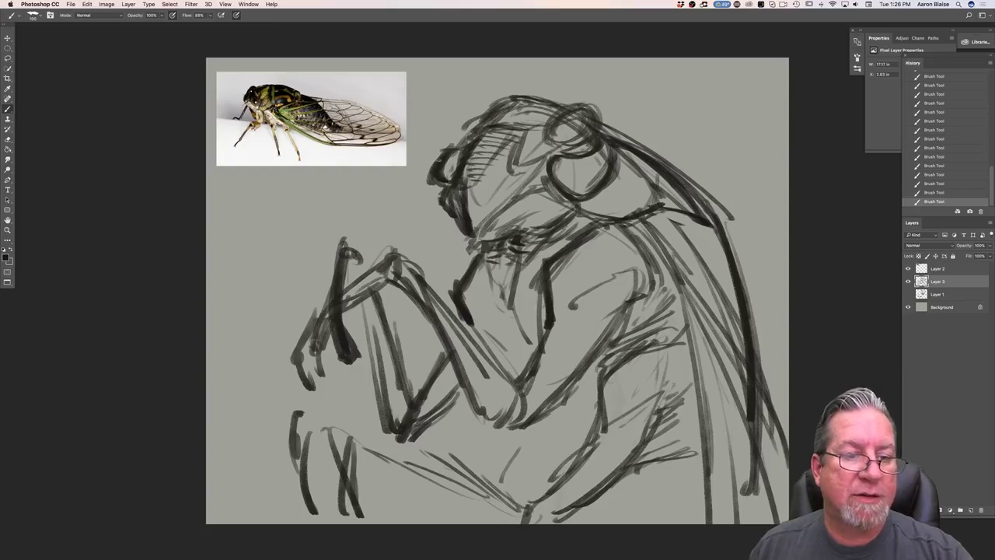
- Darken the outlines of the near and far eyes and the top contour of the head
mouse_move(573, 114)
left_mouse_down()
mouse_move(598, 125)
mouse_move(571, 111)
mouse_move(552, 136)
left_mouse_up()
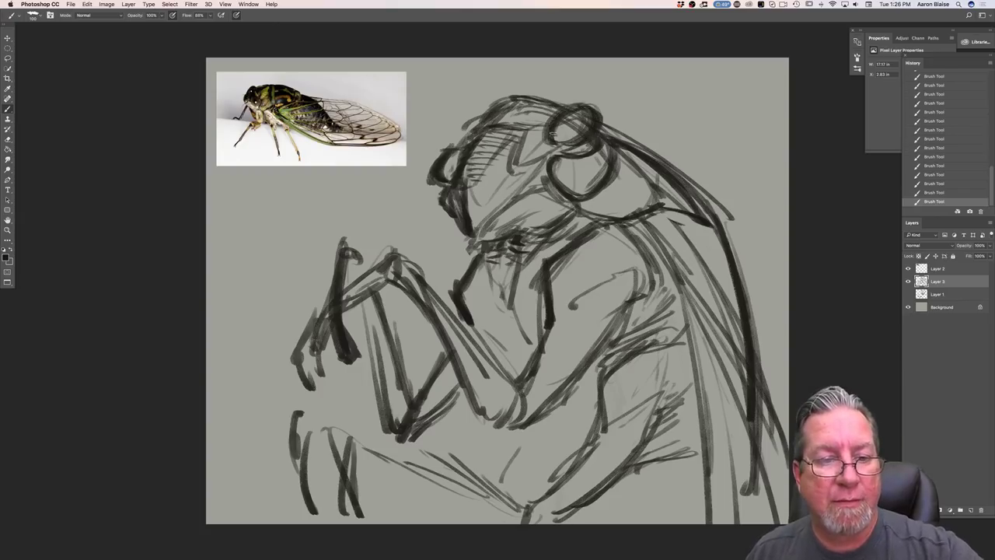
left_click_drag(451, 146, 454, 151)
left_click_drag(550, 136, 559, 150)
left_click_drag(550, 103, 511, 102)
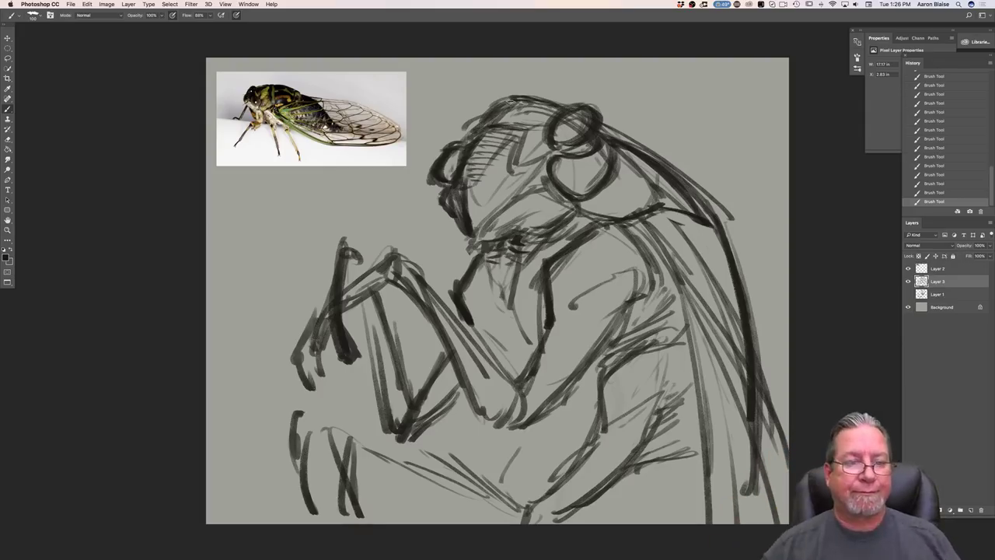
- Shade the rounded form beneath the near eye and the small bump below the far eye
left_click_drag(439, 198, 455, 215)
left_click_drag(550, 161, 577, 196)
mouse_move(605, 144)
left_mouse_down()
mouse_move(563, 166)
mouse_move(575, 182)
mouse_move(594, 177)
mouse_move(578, 174)
mouse_move(563, 188)
mouse_move(579, 194)
left_mouse_up()
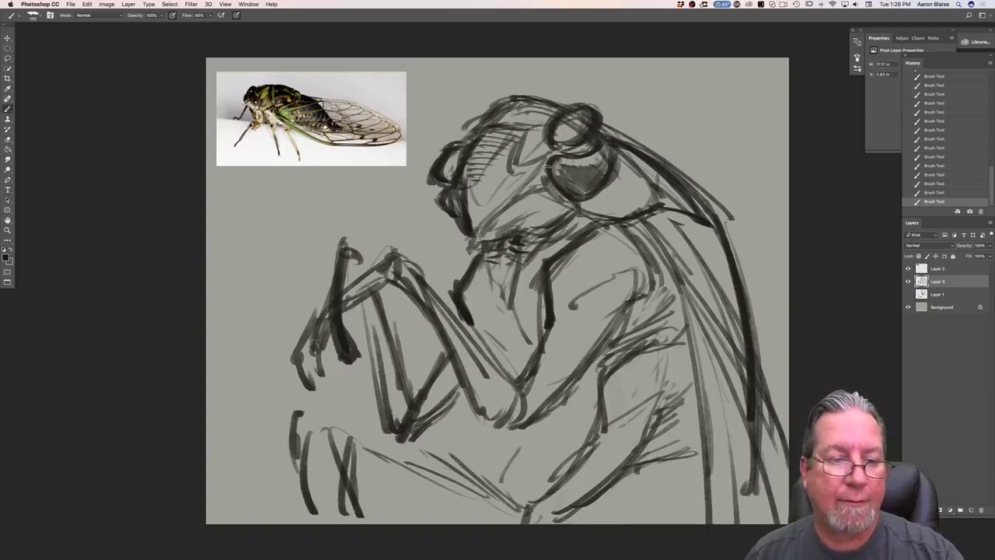
left_click_drag(446, 196, 476, 222)
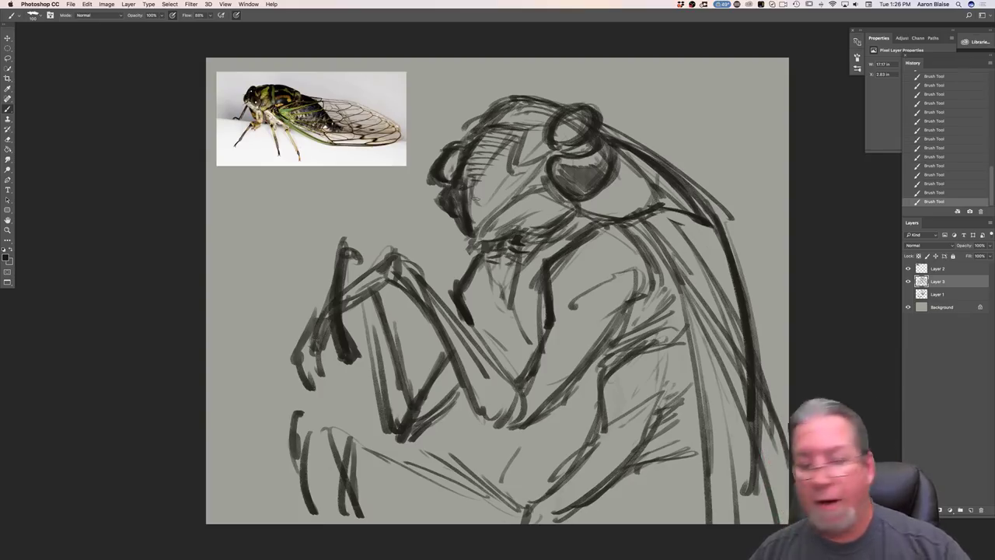
- Shade the forehead, crown and the patch beside the near eye, and fill both eyes with dark tone
mouse_move(497, 132)
left_mouse_down()
mouse_move(469, 183)
mouse_move(466, 173)
mouse_move(471, 224)
left_mouse_up()
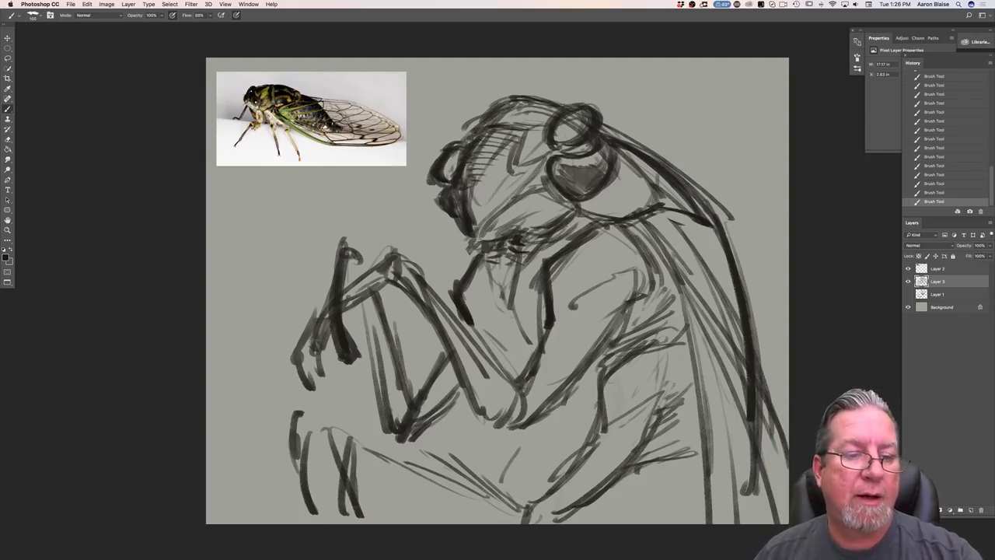
mouse_move(523, 135)
left_mouse_down()
mouse_move(516, 161)
mouse_move(543, 144)
mouse_move(518, 162)
left_mouse_up()
left_click_drag(547, 103, 508, 126)
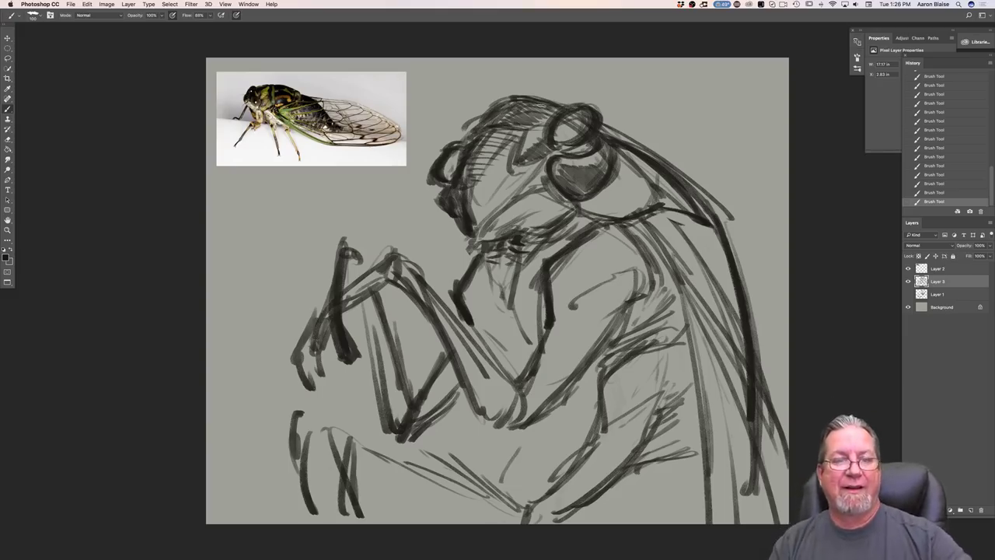
left_click_drag(591, 122, 561, 133)
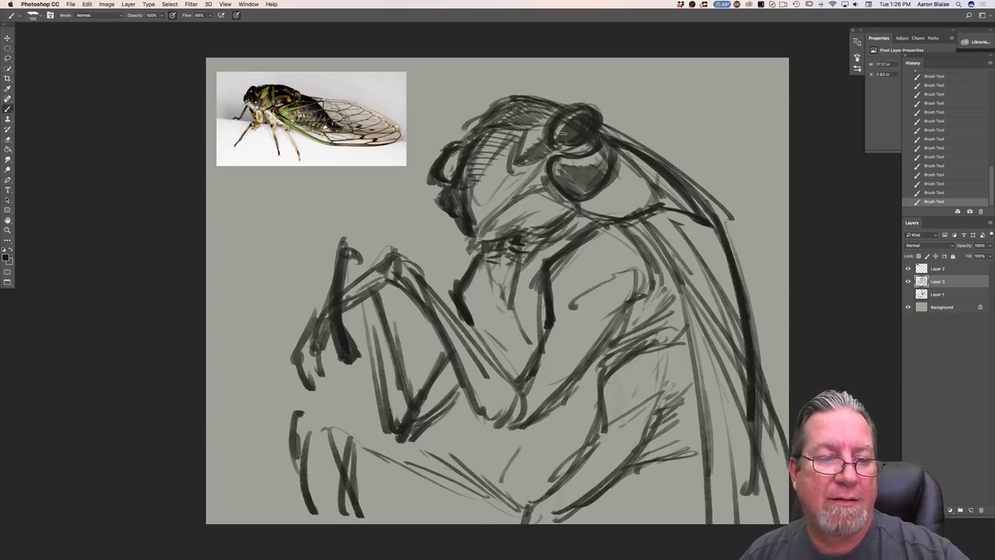
left_click_drag(454, 159, 441, 173)
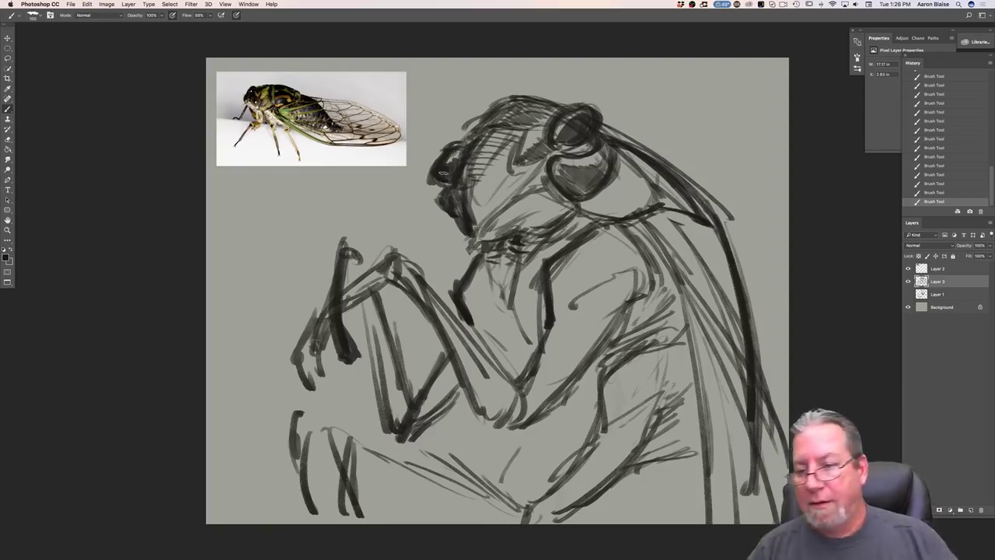
- Shrink the reference photo on Layer 2 with Free Transform to about 4.8 in wide near the canvas's upper-left corner, and reactivate Layer 3
left_click(934, 270)
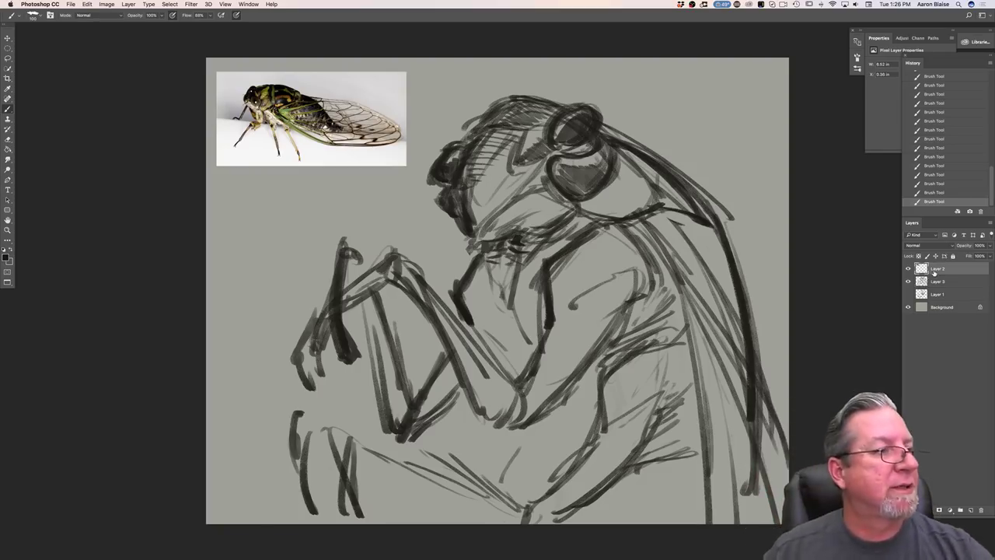
left_click(87, 4)
left_click(88, 6)
left_click(88, 5)
left_click(85, 5)
left_click(87, 5)
key("Escape")
left_click(88, 4)
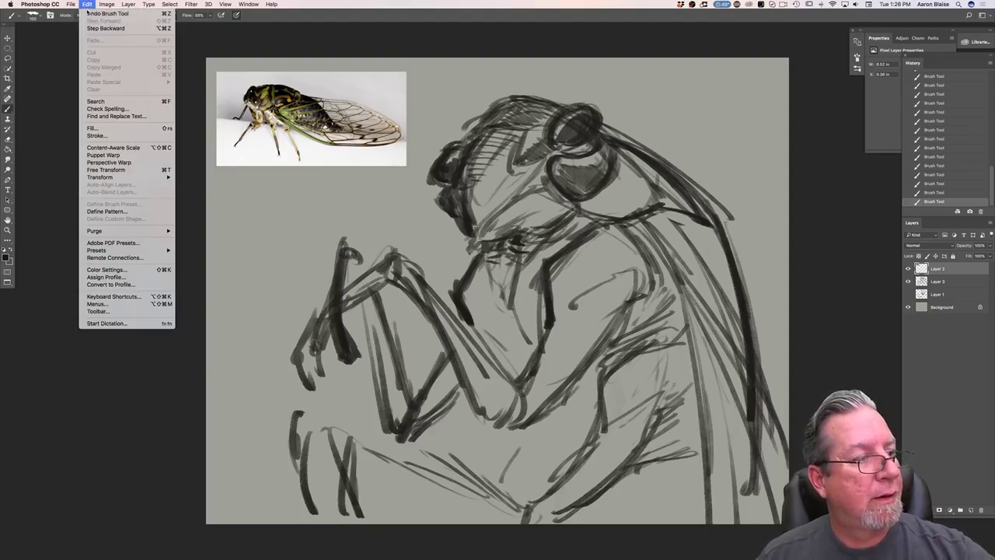
left_click(119, 169)
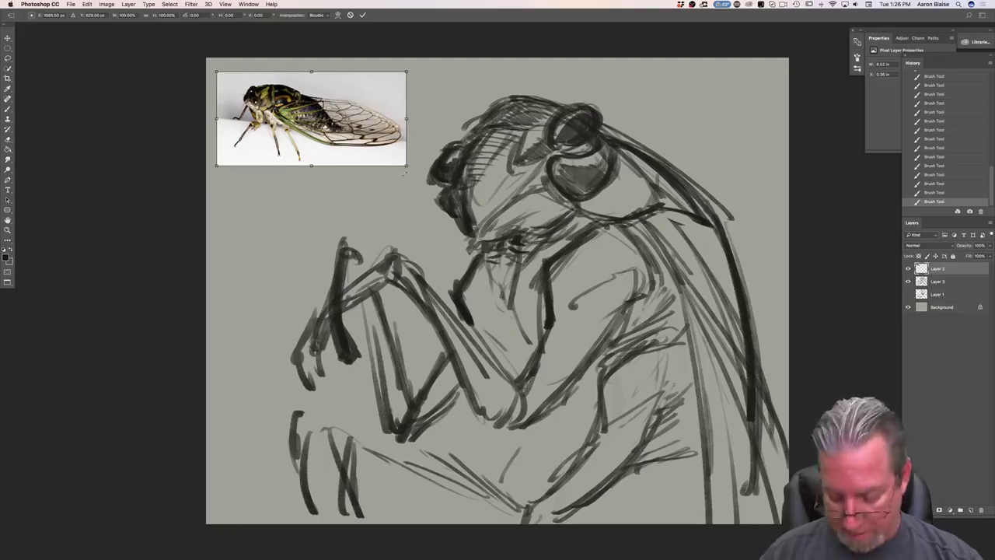
left_click_drag(403, 165, 314, 115)
key("Return")
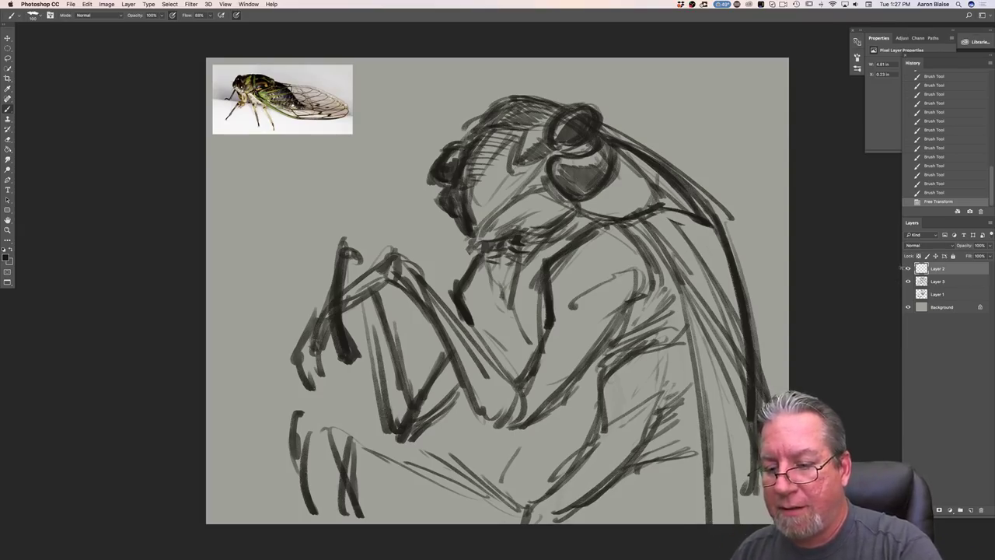
left_click(937, 281)
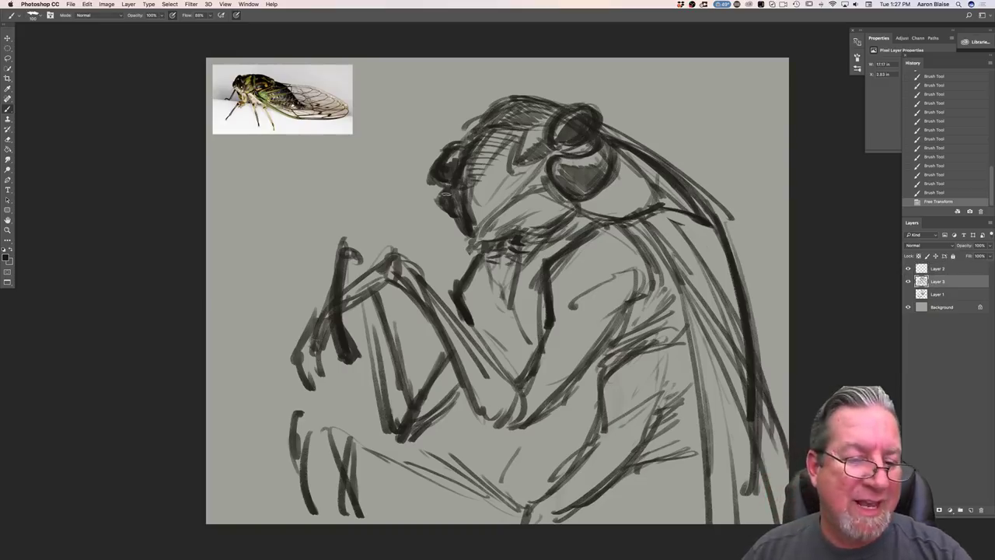
- Darken the bump below the far eye and hatch tone across the lower face beneath the near eye
mouse_move(438, 190)
left_mouse_down()
mouse_move(466, 227)
mouse_move(469, 211)
left_mouse_up()
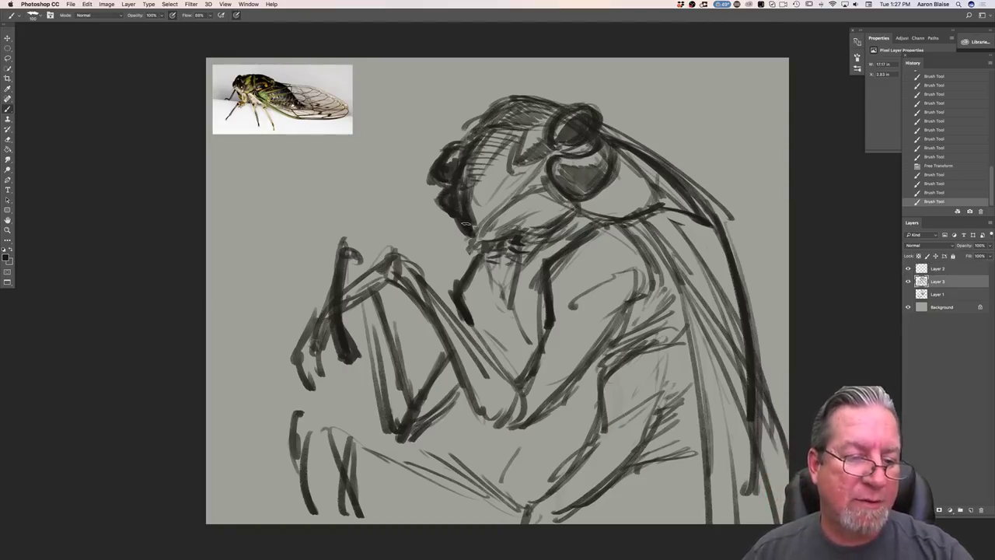
left_click_drag(549, 158, 533, 181)
left_click_drag(550, 155, 513, 200)
left_click_drag(527, 192, 475, 235)
mouse_move(544, 188)
left_mouse_down()
mouse_move(568, 207)
mouse_move(551, 213)
left_mouse_up()
left_click_drag(517, 199, 545, 218)
mouse_move(510, 203)
left_mouse_down()
mouse_move(519, 233)
mouse_move(488, 222)
mouse_move(472, 244)
left_mouse_up()
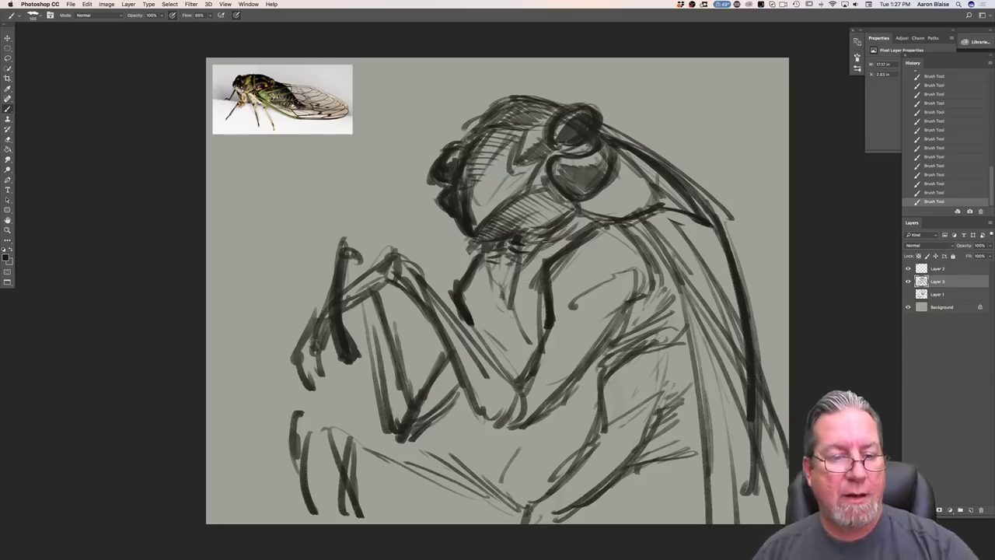
- Add contour strokes along the near upper arm and draw fold lines down the neck and chest
left_click_drag(556, 314, 630, 281)
mouse_move(627, 284)
left_mouse_down()
mouse_move(589, 355)
mouse_move(564, 362)
mouse_move(536, 406)
left_mouse_up()
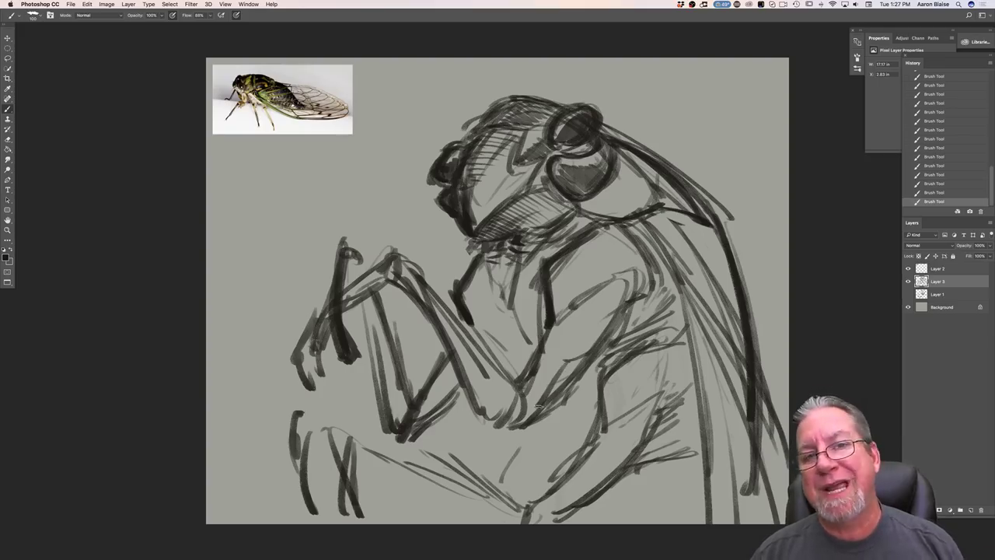
mouse_move(482, 289)
left_mouse_down()
mouse_move(502, 319)
mouse_move(496, 343)
left_mouse_up()
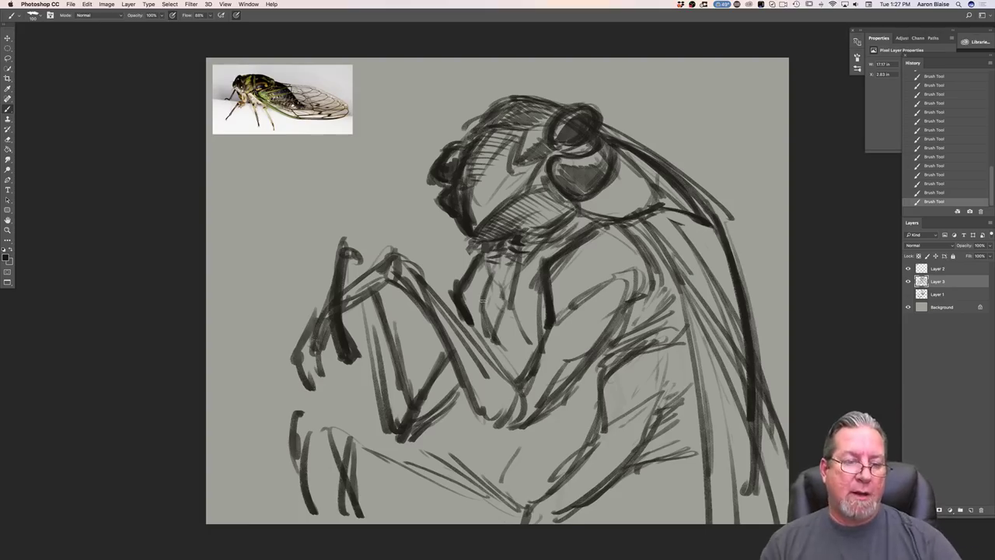
left_click_drag(499, 300, 501, 347)
mouse_move(531, 308)
left_mouse_down()
mouse_move(509, 345)
mouse_move(522, 362)
left_mouse_up()
left_click_drag(508, 322, 524, 364)
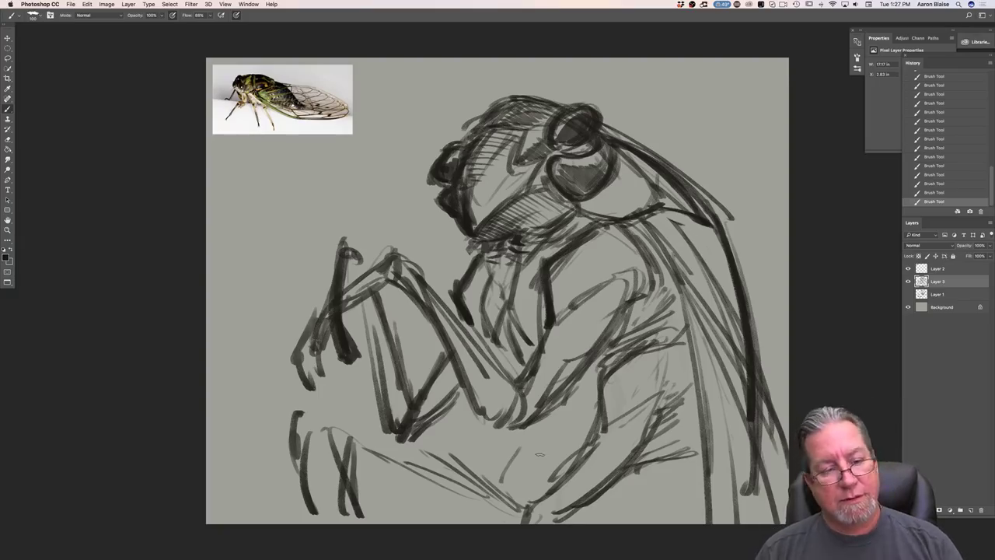
mouse_move(525, 263)
left_mouse_down()
mouse_move(499, 307)
mouse_move(533, 327)
left_mouse_up()
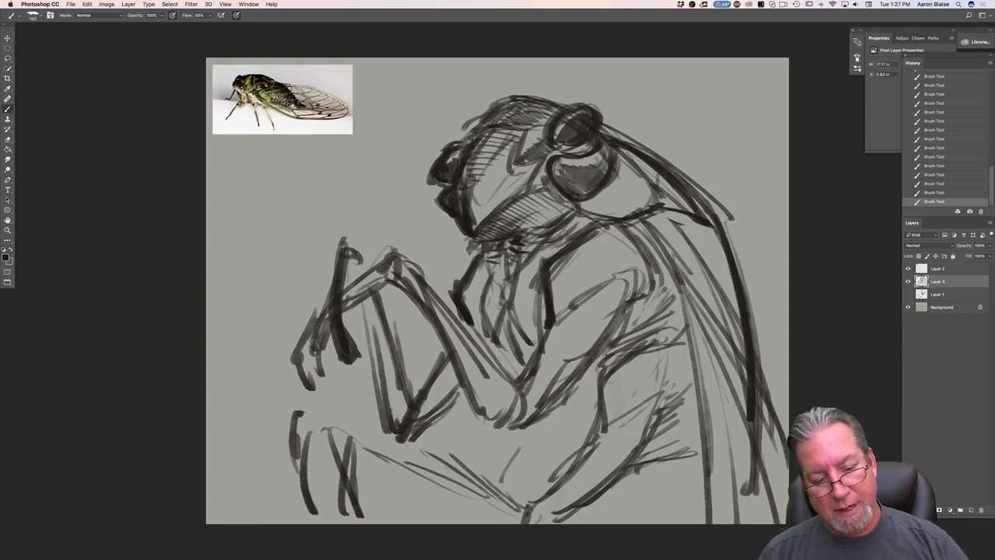
- Erase part of the near arm's inner contour and redraw it down to the elbow, reinforcing the forearm's lower edge
key("e")
mouse_move(550, 351)
left_mouse_down()
mouse_move(528, 389)
mouse_move(542, 372)
left_mouse_up()
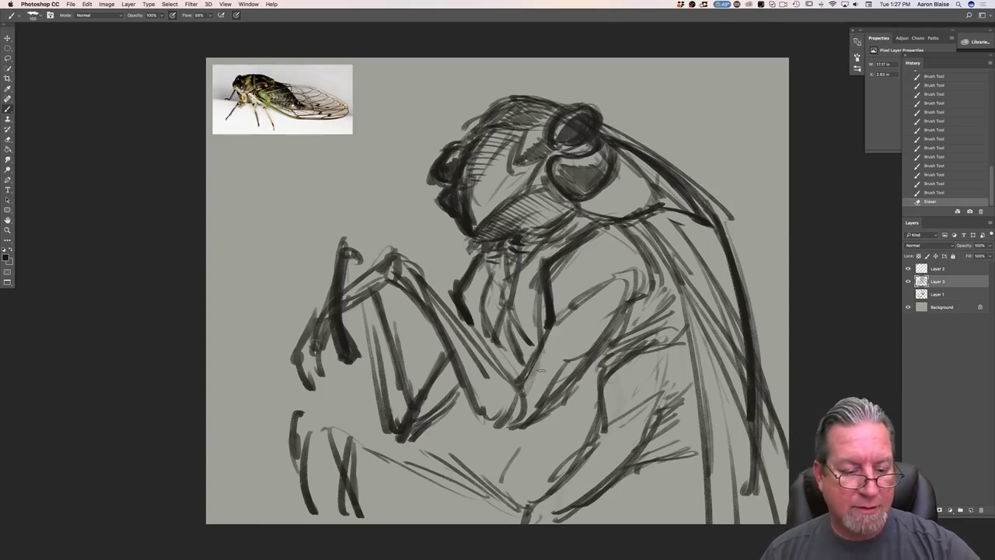
key("b")
left_click_drag(558, 331, 530, 379)
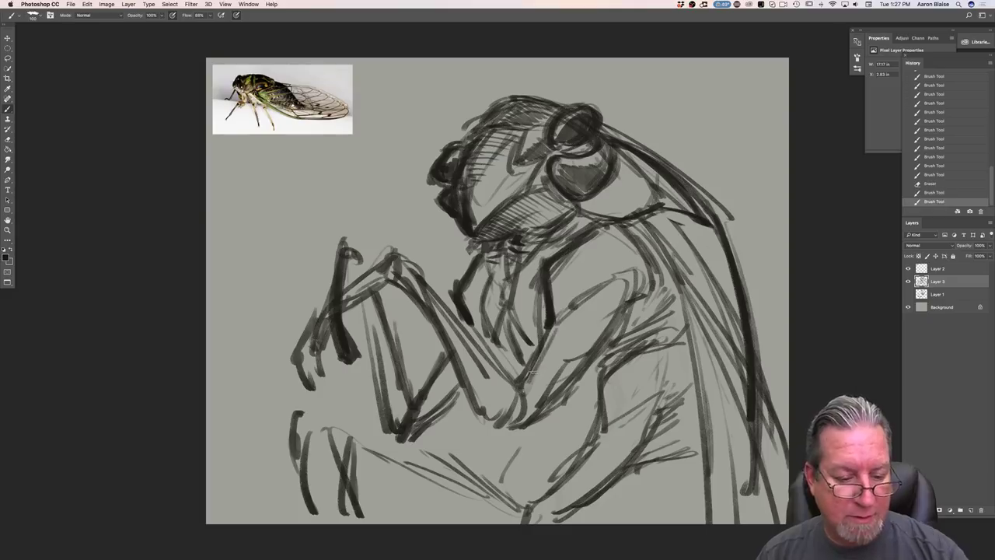
mouse_move(451, 338)
left_mouse_down()
mouse_move(487, 420)
mouse_move(518, 392)
mouse_move(513, 424)
left_mouse_up()
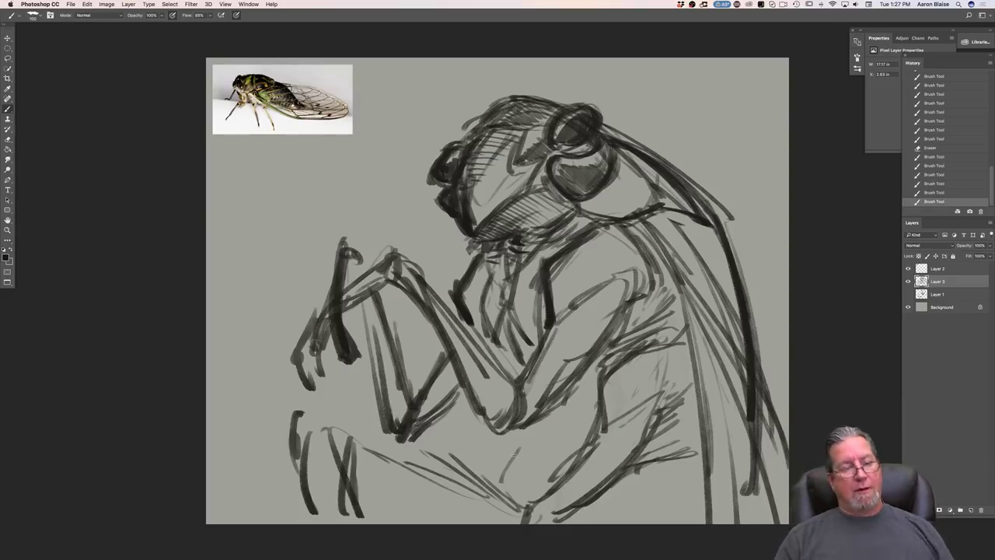
- Darken the near hand's claws, the wrist and forearm edges, and the underside of the near upper arm
mouse_move(340, 331)
left_mouse_down()
mouse_move(351, 359)
mouse_move(317, 382)
mouse_move(319, 366)
left_mouse_up()
mouse_move(384, 267)
left_mouse_down()
mouse_move(397, 245)
mouse_move(415, 291)
left_mouse_up()
left_click_drag(445, 332, 471, 361)
left_click_drag(635, 297, 653, 299)
mouse_move(640, 303)
left_mouse_down()
mouse_move(536, 419)
mouse_move(506, 432)
left_mouse_up()
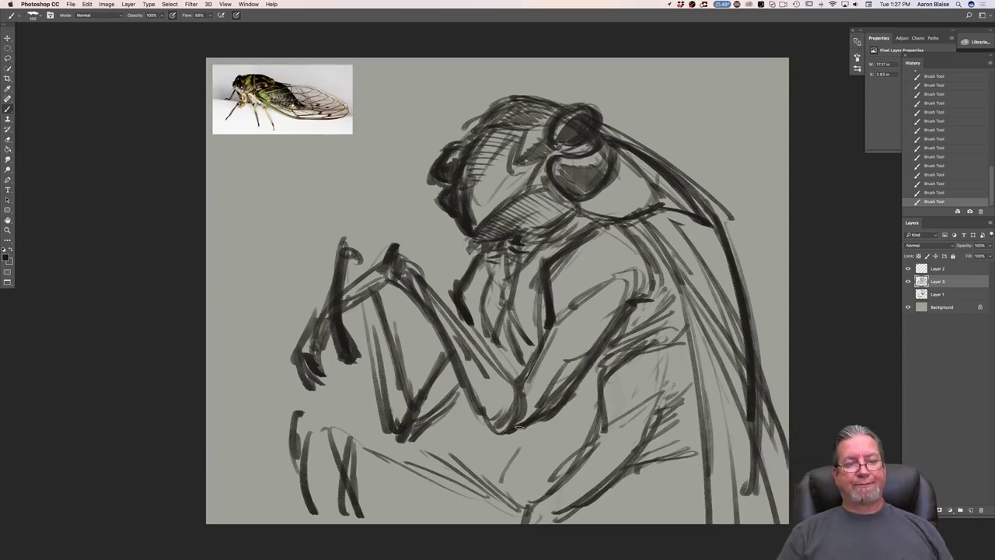
- Sketch the small belly segment and short limb lines between the near elbow and the bent leg
left_click_drag(512, 432, 495, 481)
mouse_move(523, 447)
left_mouse_down()
mouse_move(588, 427)
mouse_move(567, 445)
left_mouse_up()
mouse_move(568, 445)
left_mouse_down()
mouse_move(527, 451)
mouse_move(510, 440)
mouse_move(505, 463)
left_mouse_up()
mouse_move(529, 426)
left_mouse_down()
mouse_move(536, 447)
mouse_move(519, 495)
left_mouse_up()
left_click_drag(529, 454, 516, 491)
mouse_move(526, 430)
left_mouse_down()
mouse_move(532, 445)
mouse_move(501, 481)
left_mouse_up()
left_click_drag(589, 378, 585, 424)
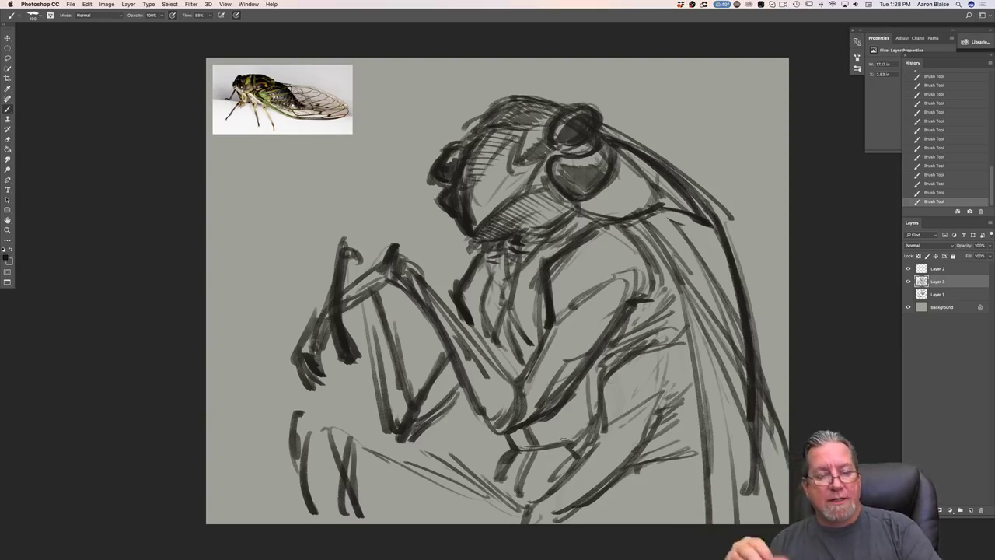
- Strengthen the upper and lower contours of the near thigh from the hip to the knee
mouse_move(611, 380)
left_mouse_down()
mouse_move(595, 425)
mouse_move(549, 490)
left_mouse_up()
left_click_drag(599, 449, 524, 512)
mouse_move(684, 406)
left_mouse_down()
mouse_move(617, 474)
mouse_move(544, 524)
mouse_move(513, 520)
left_mouse_up()
- Define the lower legs and feet with heavier contours from the knee to the raised ankles
mouse_move(408, 467)
left_mouse_down()
mouse_move(505, 502)
mouse_move(443, 480)
left_mouse_up()
mouse_move(512, 507)
left_mouse_down()
mouse_move(334, 427)
mouse_move(346, 516)
left_mouse_up()
mouse_move(343, 453)
left_mouse_down()
mouse_move(354, 522)
mouse_move(400, 474)
mouse_move(452, 513)
left_mouse_up()
left_click_drag(382, 454, 486, 524)
left_click_drag(435, 490, 492, 524)
mouse_move(407, 472)
left_mouse_down()
mouse_move(470, 515)
mouse_move(341, 437)
left_mouse_up()
left_click_drag(362, 449, 465, 523)
left_click_drag(336, 432, 339, 500)
left_click_drag(347, 450, 355, 523)
mouse_move(326, 424)
left_mouse_down()
mouse_move(307, 437)
mouse_move(305, 490)
left_mouse_up()
left_click_drag(308, 439, 326, 522)
left_click_drag(358, 449, 429, 517)
left_click_drag(380, 471, 436, 522)
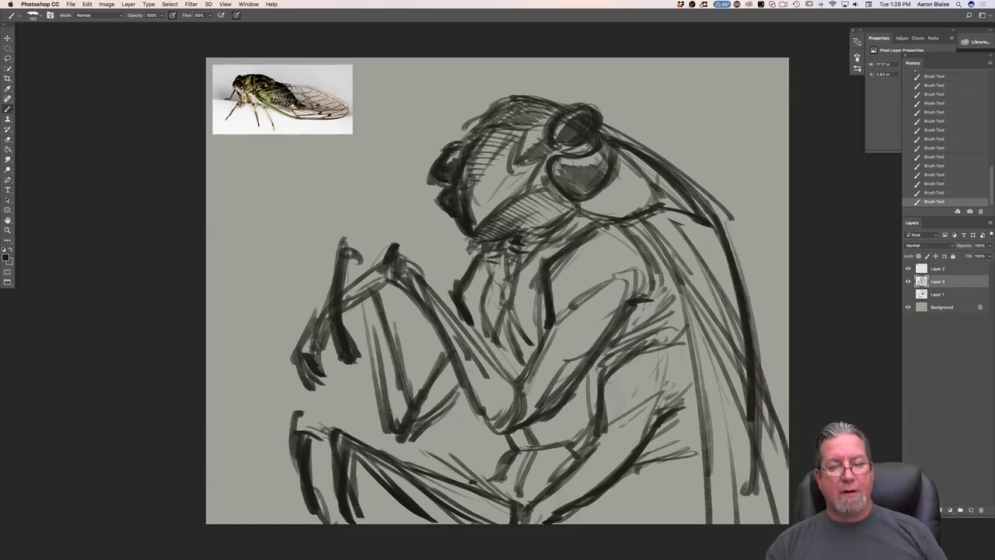
- Draw the heavy curved contour of the hip and lower back behind the near thigh
left_click_drag(641, 342, 672, 416)
left_click_drag(648, 325, 679, 409)
left_click_drag(684, 365, 673, 415)
left_click_drag(647, 318, 693, 385)
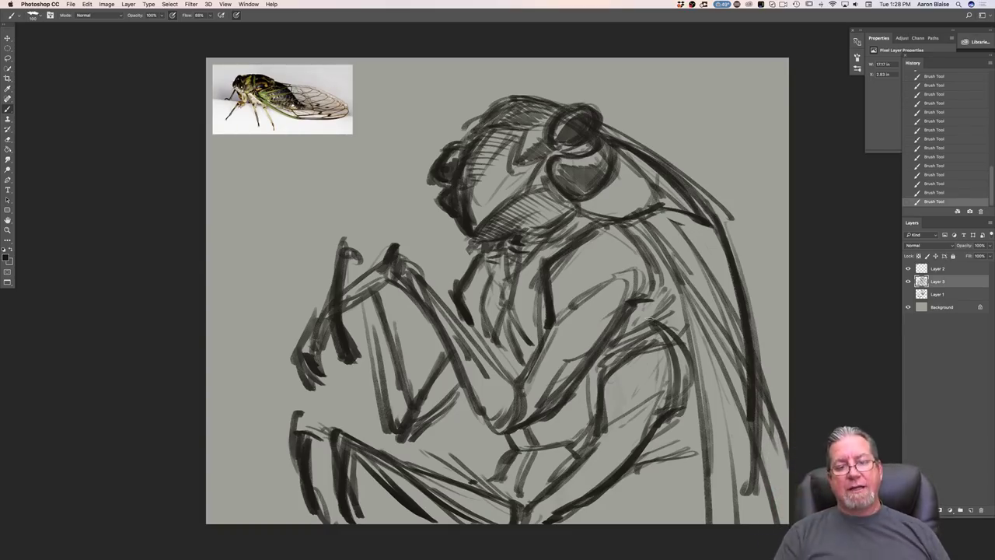
- Reinforce the near shoulder's rear curve, the far arm and the underside of the near upper arm
left_click_drag(604, 233, 638, 287)
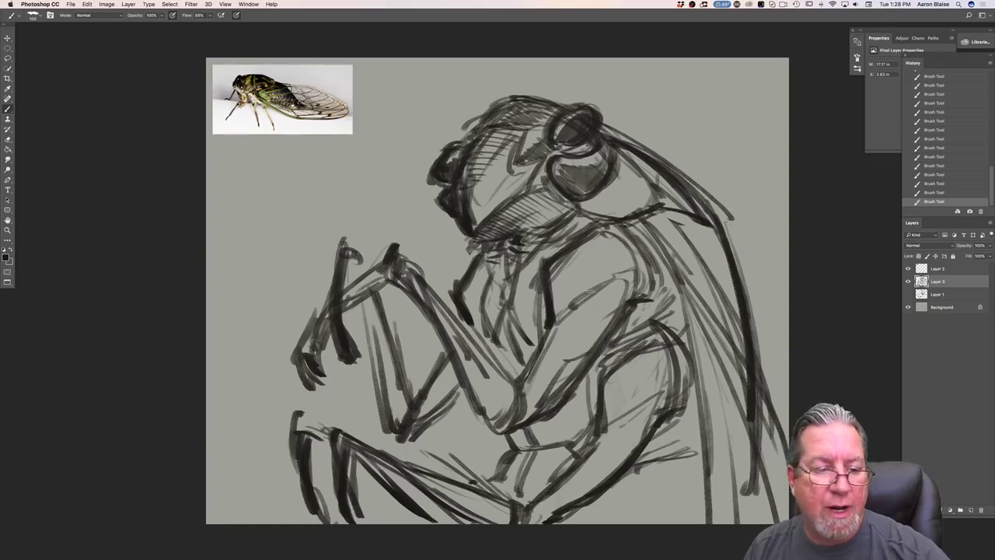
mouse_move(470, 268)
left_mouse_down()
mouse_move(452, 287)
mouse_move(468, 323)
mouse_move(416, 399)
left_mouse_up()
left_click_drag(574, 381, 536, 418)
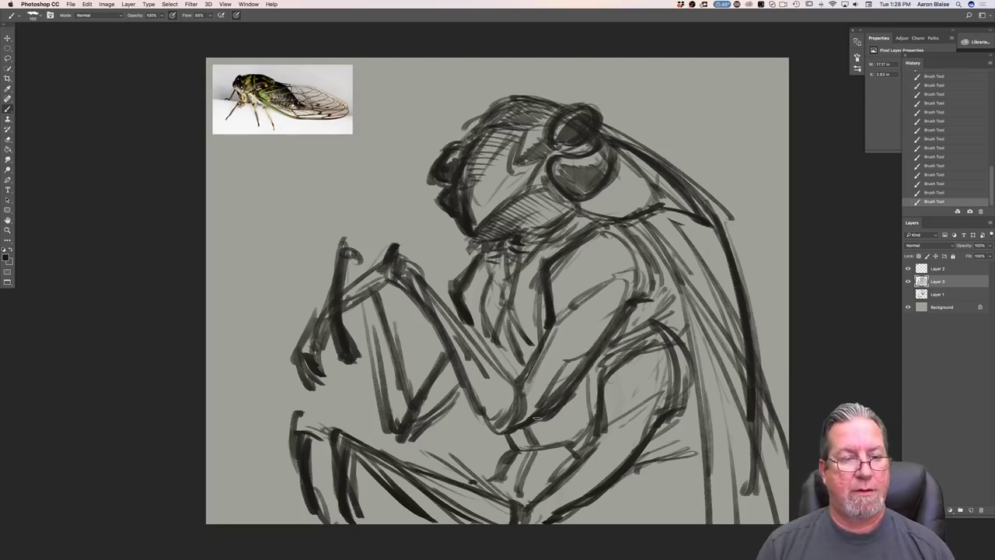
left_click_drag(634, 140, 714, 198)
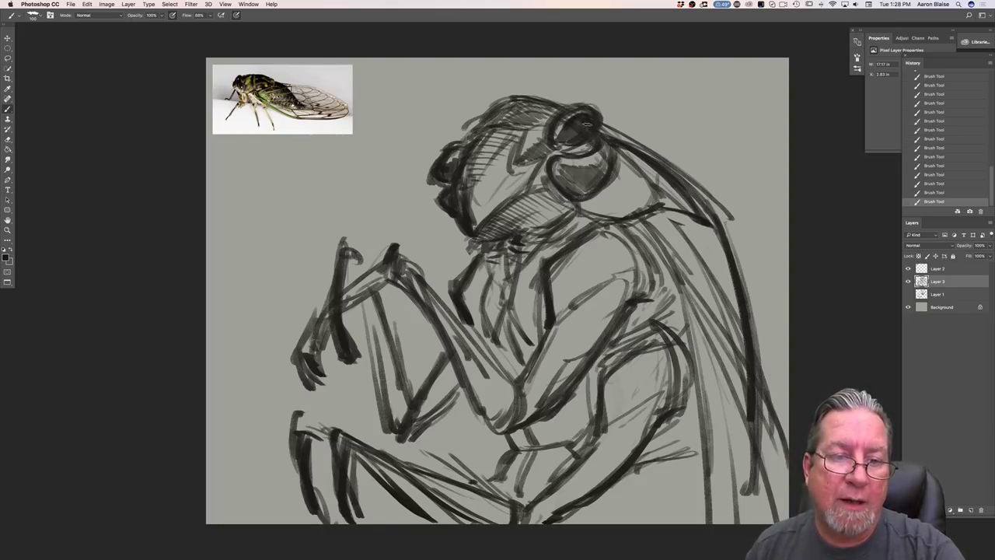
- Deepen the dark tone in both eyes and erase stray marks around the far eye and the crown
mouse_move(594, 122)
left_mouse_down()
mouse_move(585, 109)
mouse_move(555, 125)
mouse_move(565, 107)
mouse_move(556, 137)
left_mouse_up()
left_click_drag(464, 147, 437, 163)
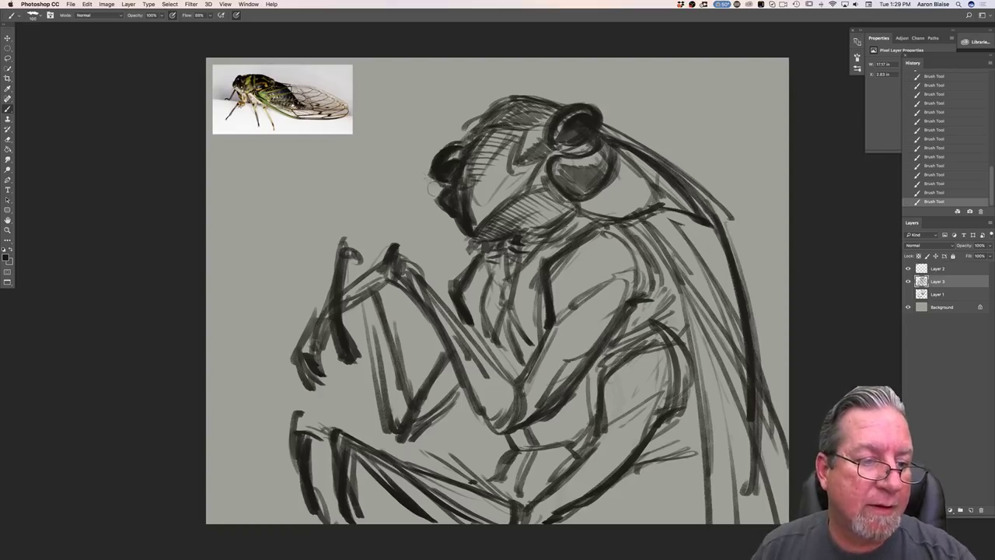
mouse_move(430, 189)
left_mouse_down()
mouse_move(433, 201)
mouse_move(421, 202)
left_mouse_up()
mouse_move(488, 91)
left_mouse_down()
mouse_move(467, 124)
mouse_move(502, 85)
mouse_move(542, 86)
left_mouse_up()
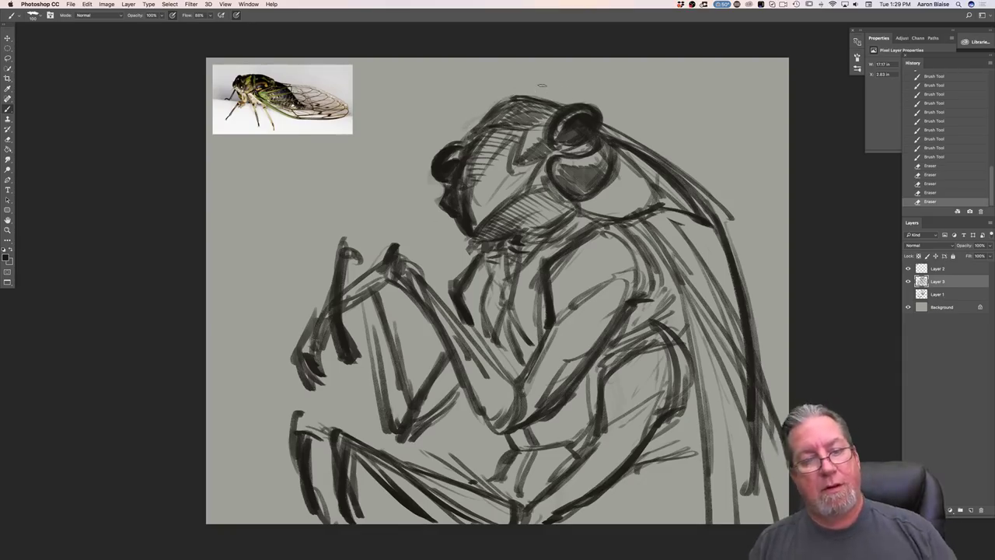
- Add short hatching strokes across the forehead beside the far eye
left_click_drag(483, 144, 471, 153)
left_click_drag(486, 156, 471, 168)
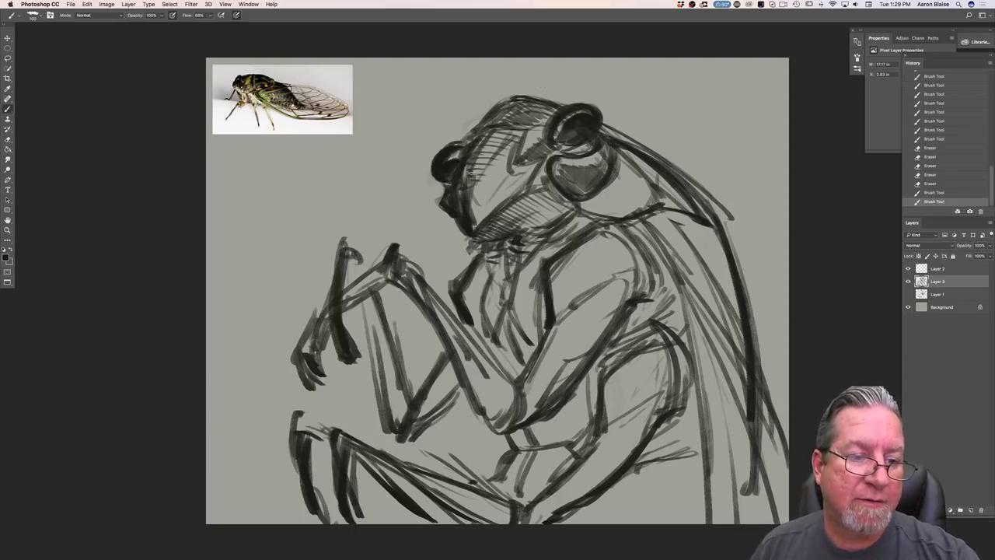
left_click_drag(516, 143, 510, 151)
left_click_drag(515, 147, 496, 161)
left_click_drag(502, 157, 484, 171)
left_click_drag(493, 167, 464, 192)
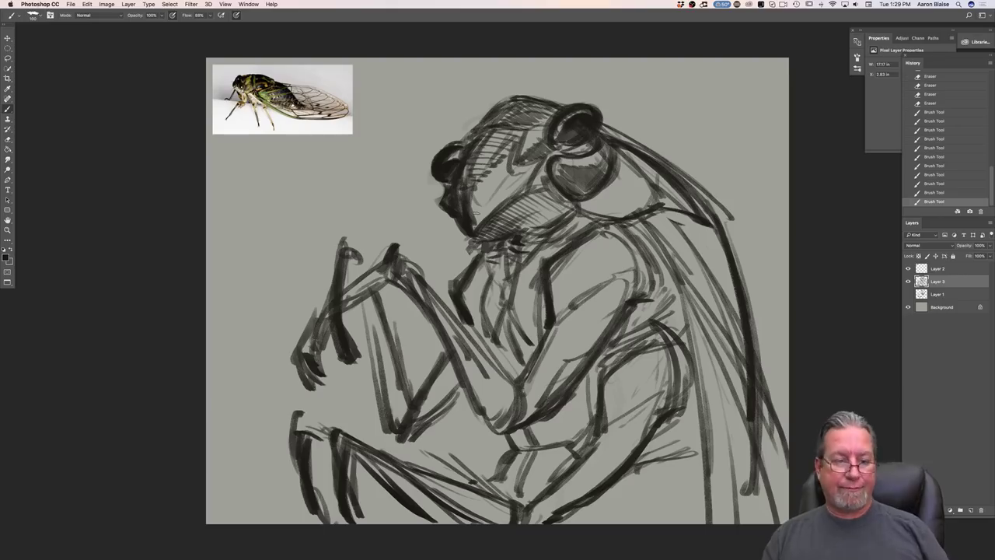
- Thicken the near forearm's contours and square off the tip of the elbow
left_click_drag(465, 325, 471, 326)
left_click_drag(408, 267, 505, 395)
mouse_move(471, 339)
left_mouse_down()
mouse_move(510, 389)
mouse_move(499, 424)
mouse_move(480, 432)
left_mouse_up()
left_click_drag(510, 424, 488, 435)
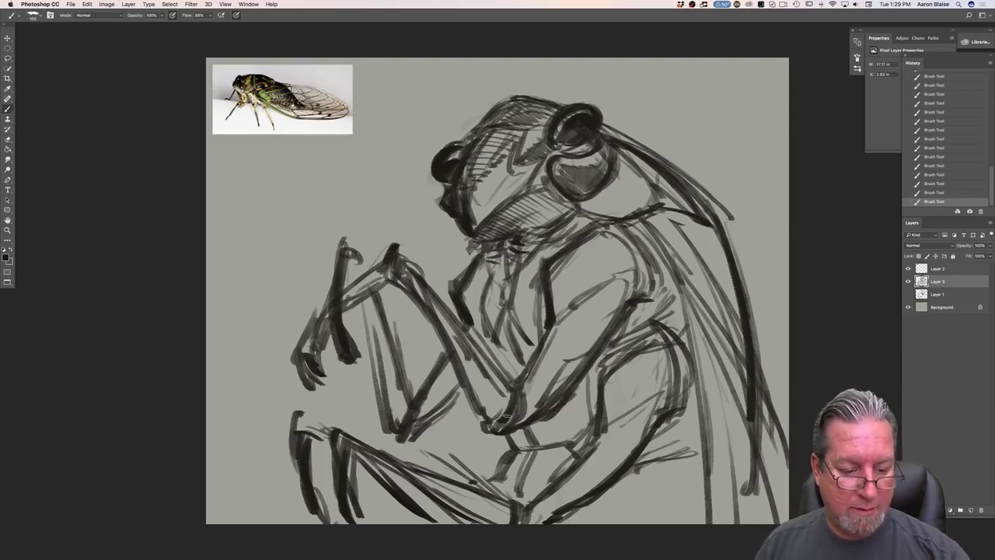
- Darken the near shoulder's front corner and add contour strokes across the top of the shoulder
mouse_move(596, 231)
left_mouse_down()
mouse_move(642, 281)
mouse_move(543, 264)
left_mouse_up()
left_click_drag(551, 273, 552, 297)
left_click_drag(584, 258, 549, 266)
left_click_drag(614, 247, 548, 264)
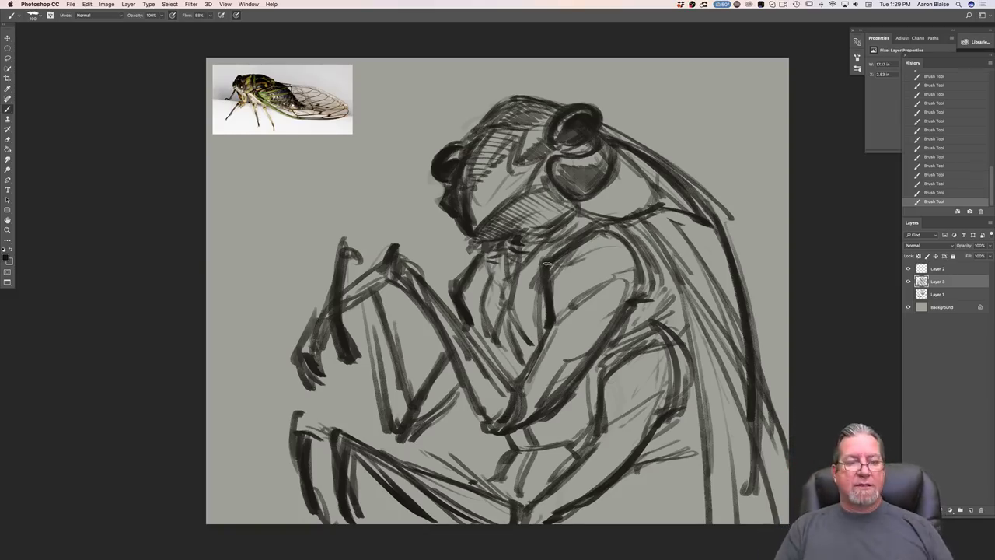
- Add long strokes along the folded wing's rear edge and refine the hooked tip of the raised hand
left_click_drag(734, 350, 770, 462)
left_click_drag(725, 330, 768, 425)
left_click_drag(673, 257, 723, 328)
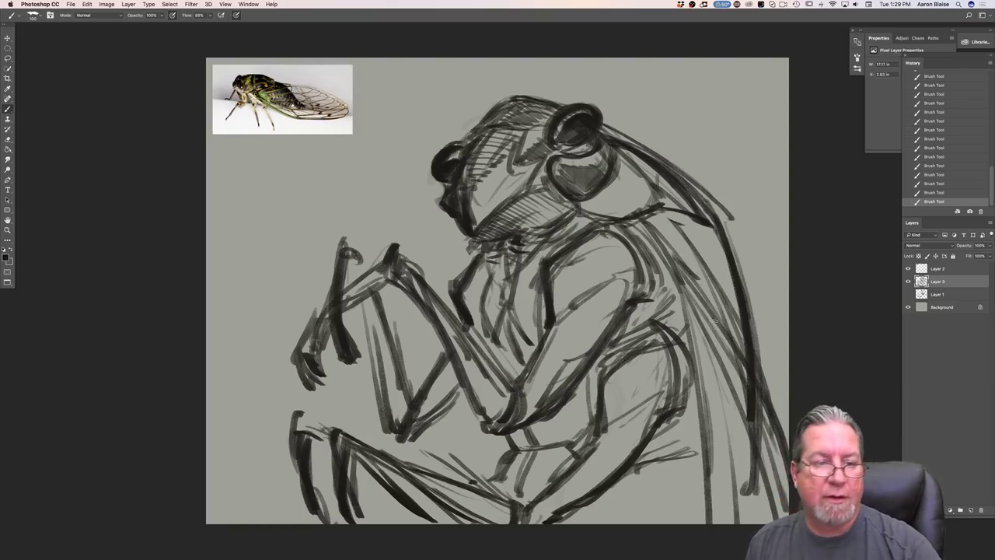
left_click_drag(355, 257, 358, 266)
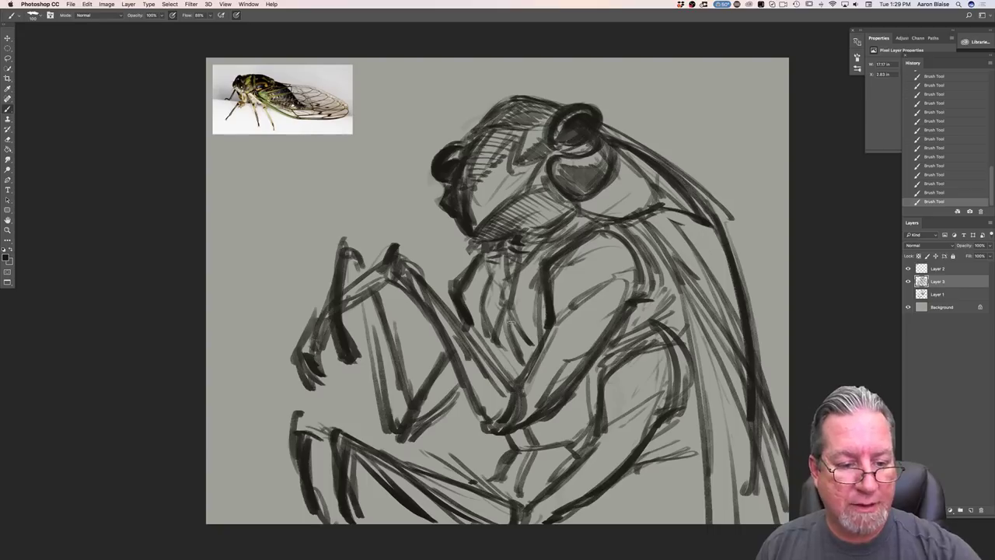
- Lower Layer 3's opacity to 37% and flip the canvas horizontally
left_click(985, 245)
left_click_drag(987, 255, 966, 255)
left_click(107, 5)
left_click(110, 73)
left_click(106, 4)
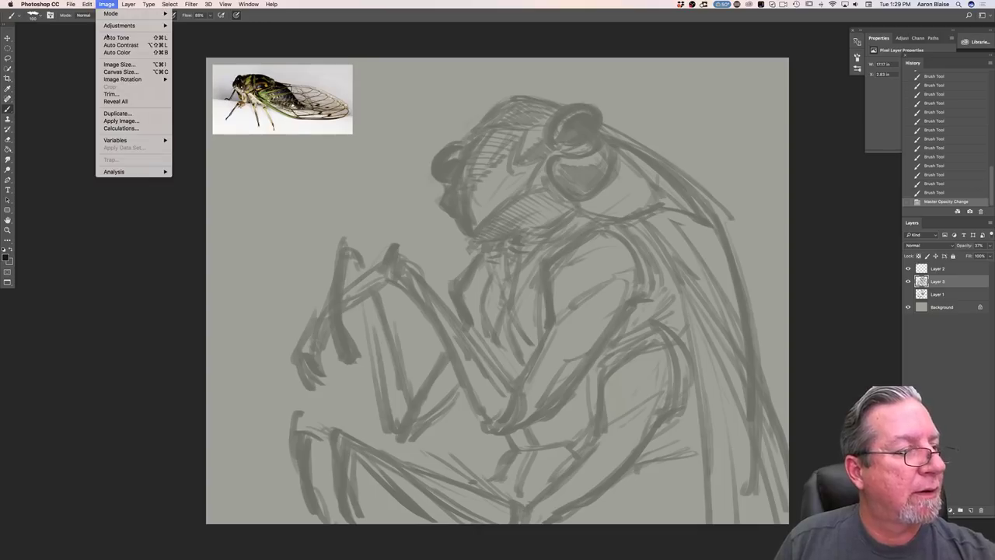
mouse_move(125, 78)
left_click(194, 116)
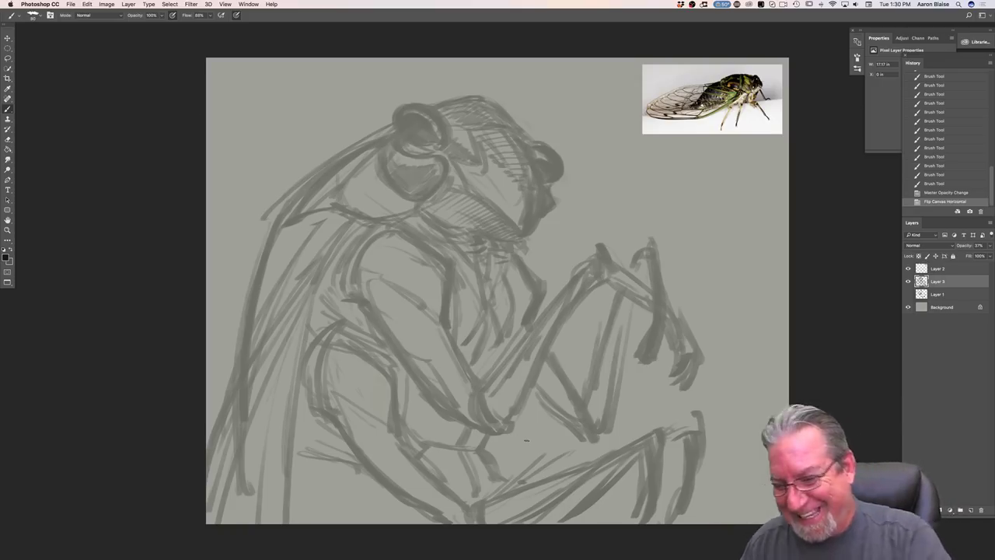
- Add a new layer above Layer 3 and flip the canvas horizontally back to its original direction
left_click(970, 510)
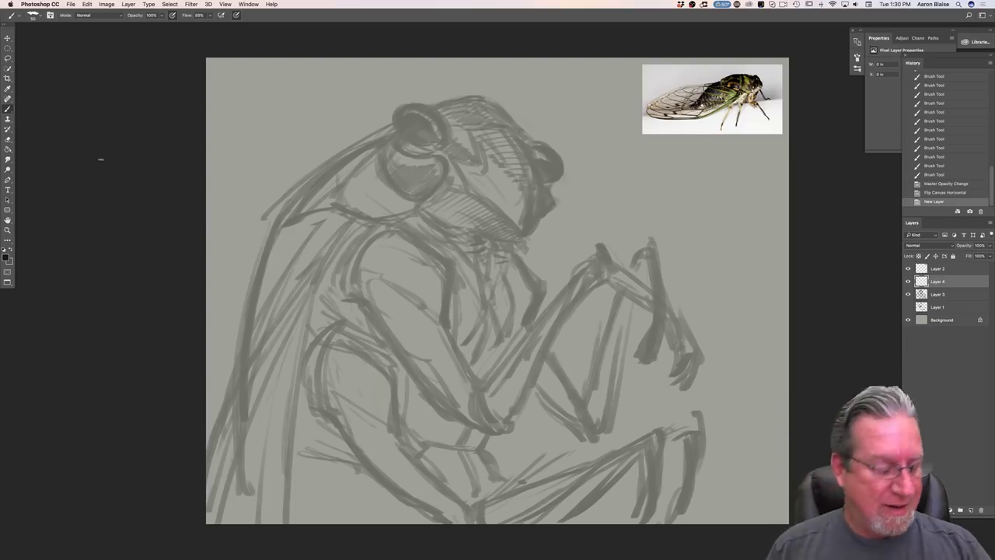
left_click(107, 5)
left_click(107, 5)
left_click(108, 6)
mouse_move(128, 80)
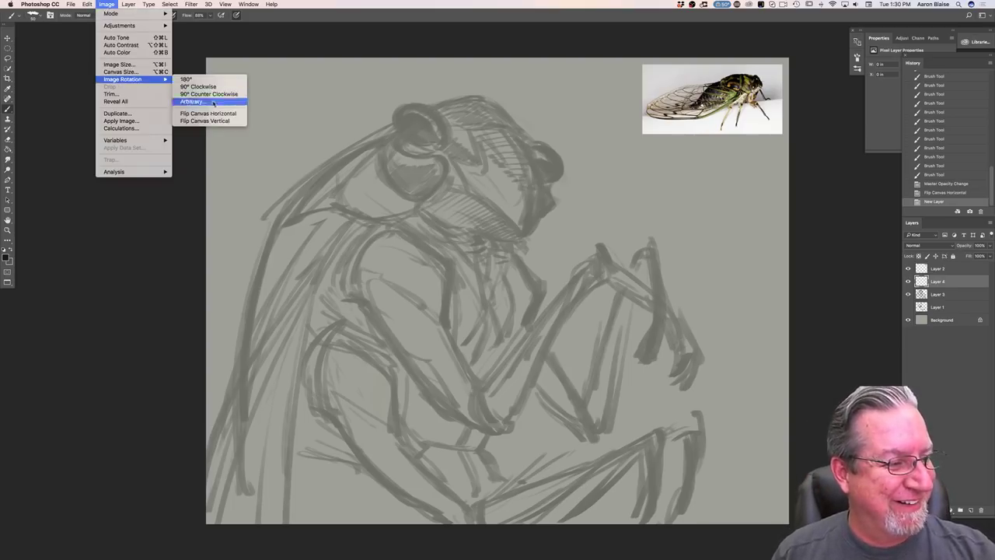
left_click(210, 115)
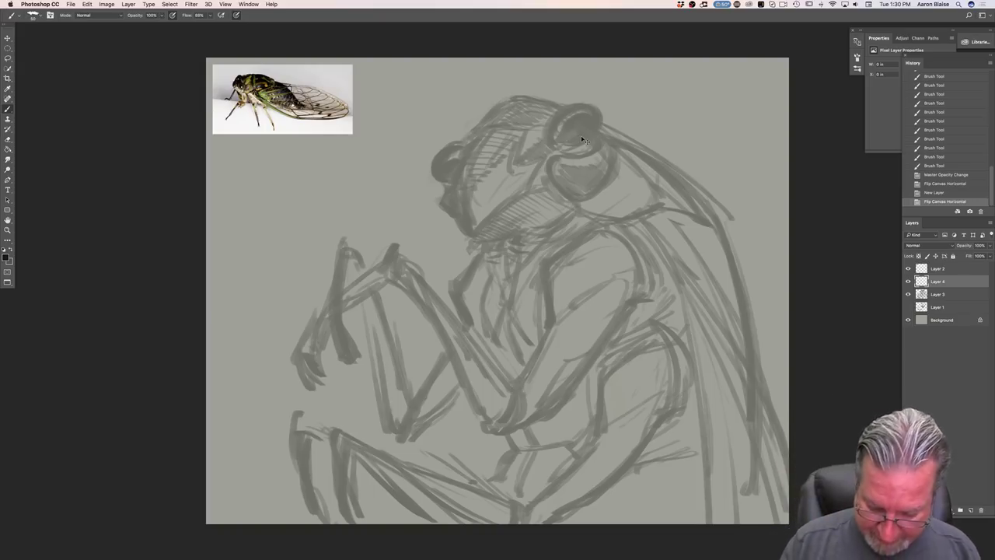
- Ink clean outlines of the near eye and far eye on Layer 4 over the faded sketch
key("super+plus")
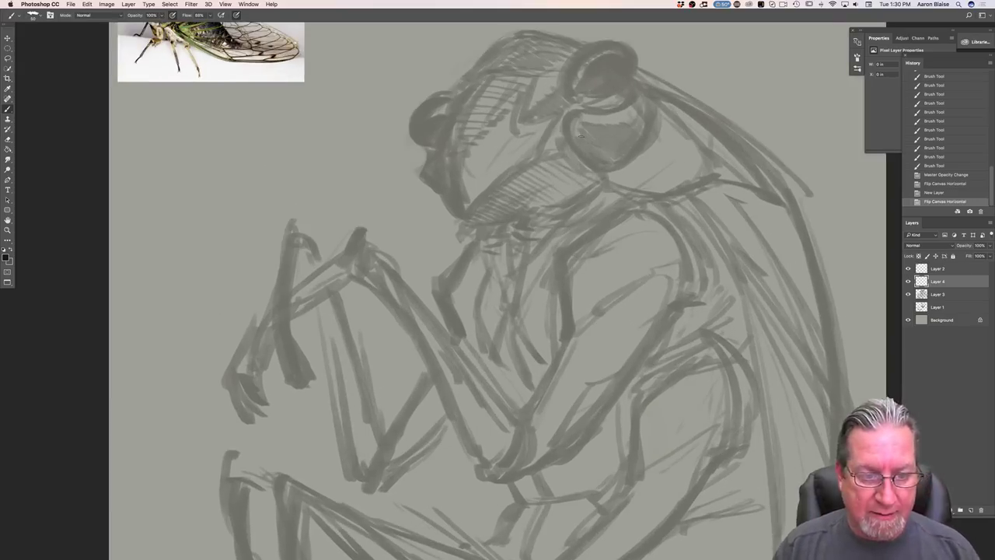
left_click_drag(300, 370, 265, 463)
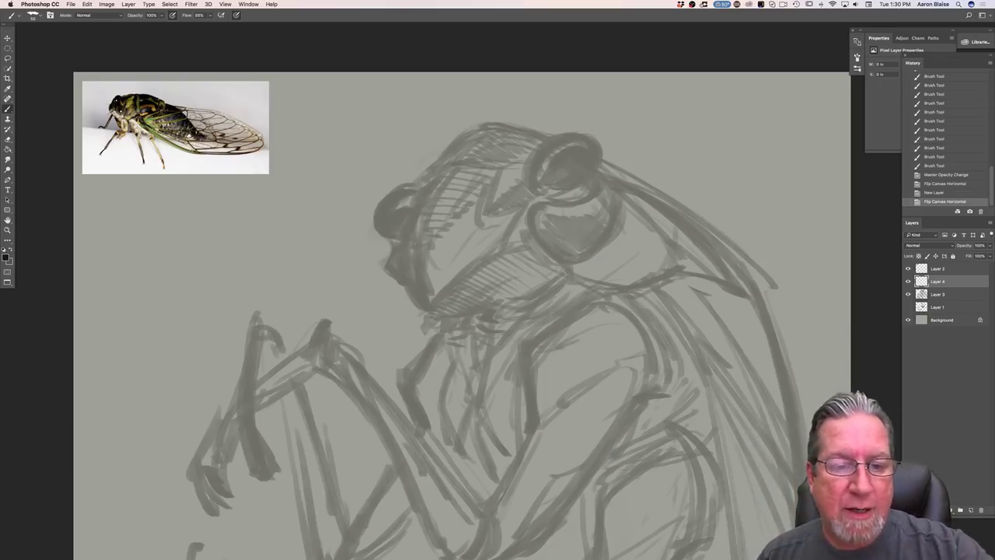
left_click_drag(593, 146, 597, 161)
left_click_drag(595, 149, 580, 179)
left_click_drag(595, 152, 578, 178)
mouse_move(588, 135)
left_mouse_down()
mouse_move(598, 149)
mouse_move(534, 178)
mouse_move(589, 175)
mouse_move(540, 189)
mouse_move(588, 137)
mouse_move(572, 132)
mouse_move(536, 178)
left_mouse_up()
mouse_move(419, 190)
left_mouse_down()
mouse_move(396, 191)
mouse_move(379, 210)
mouse_move(397, 238)
left_mouse_up()
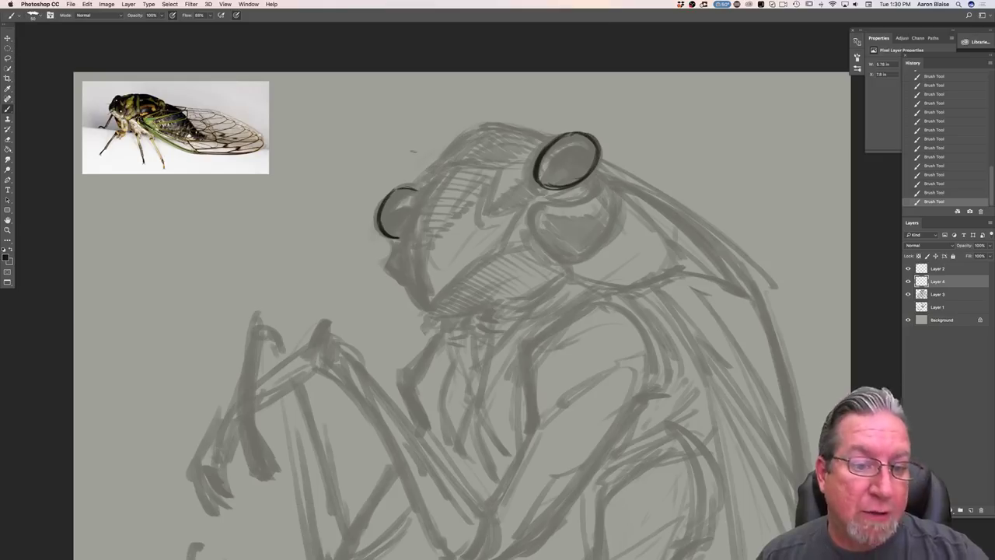
- Ink the crown and brow contours between the eyes and the folds beneath the near eye on Layer 4
mouse_move(545, 137)
left_mouse_down()
mouse_move(488, 124)
mouse_move(423, 181)
mouse_move(474, 162)
mouse_move(529, 161)
mouse_move(467, 165)
left_mouse_up()
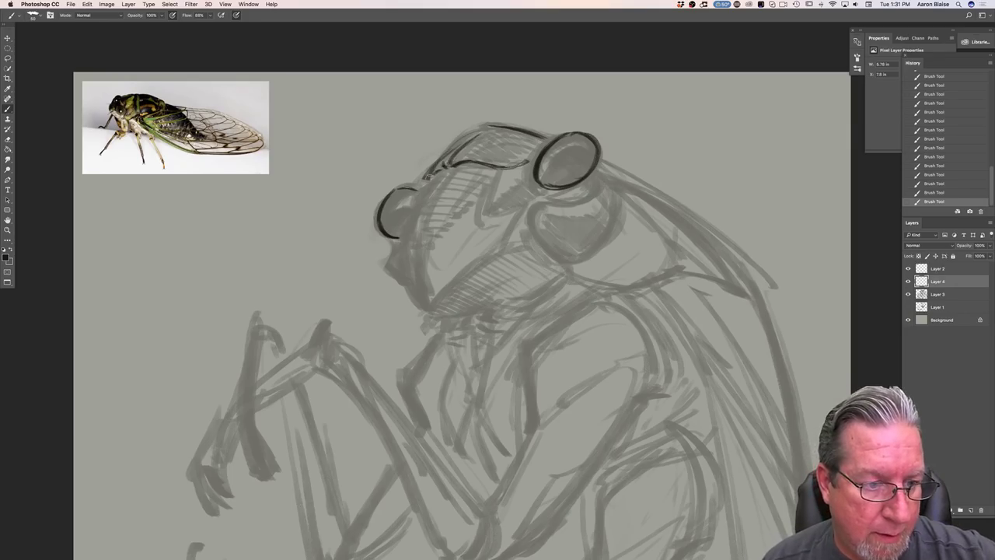
left_click_drag(478, 132, 435, 163)
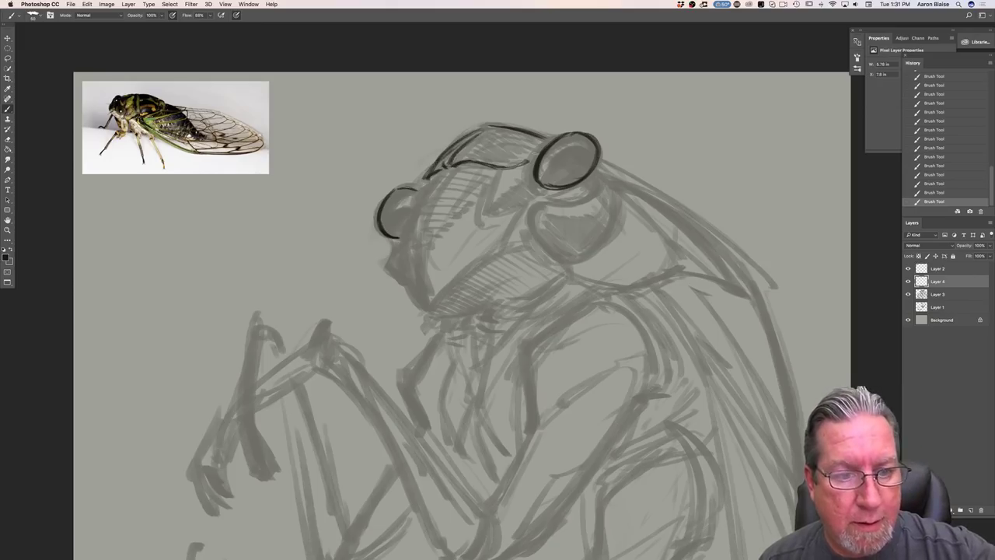
mouse_move(538, 173)
left_mouse_down()
mouse_move(528, 193)
mouse_move(568, 190)
mouse_move(523, 199)
left_mouse_up()
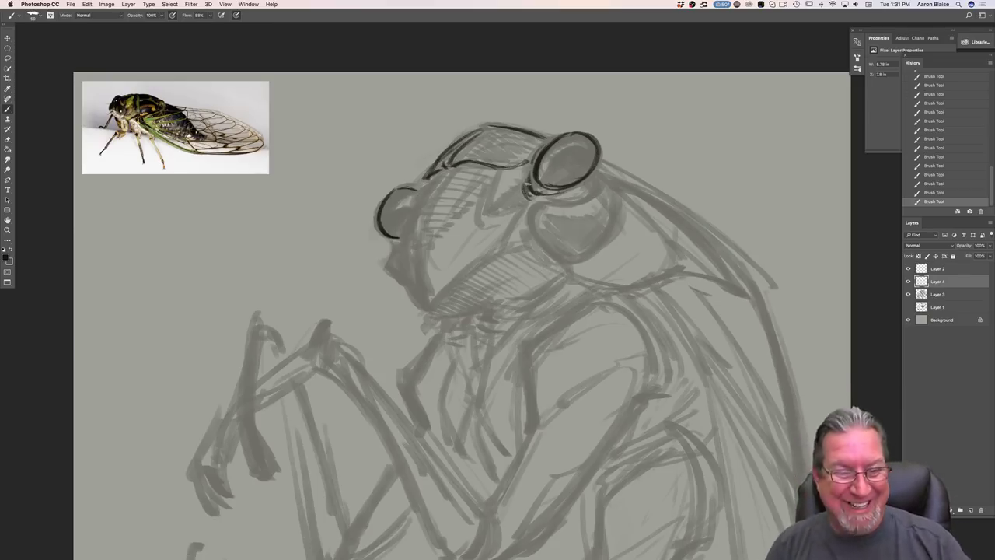
- Ink the curved fold beneath the near eye and the large rounded cheek below it on Layer 4
mouse_move(592, 174)
left_mouse_down()
mouse_move(597, 192)
mouse_move(547, 203)
left_mouse_up()
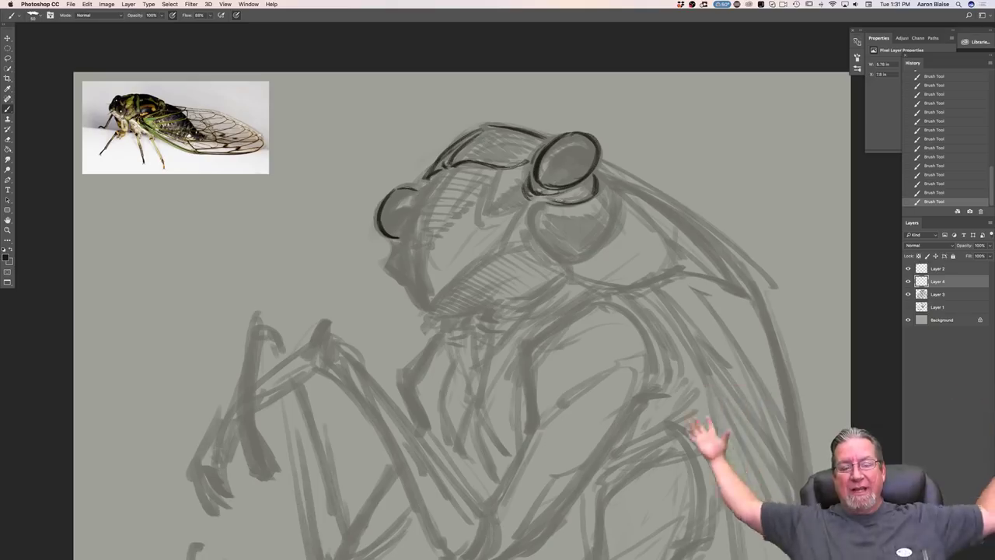
mouse_move(536, 204)
left_mouse_down()
mouse_move(532, 226)
mouse_move(566, 260)
left_mouse_up()
mouse_move(603, 164)
left_mouse_down()
mouse_move(616, 185)
mouse_move(615, 240)
mouse_move(568, 261)
mouse_move(621, 224)
left_mouse_up()
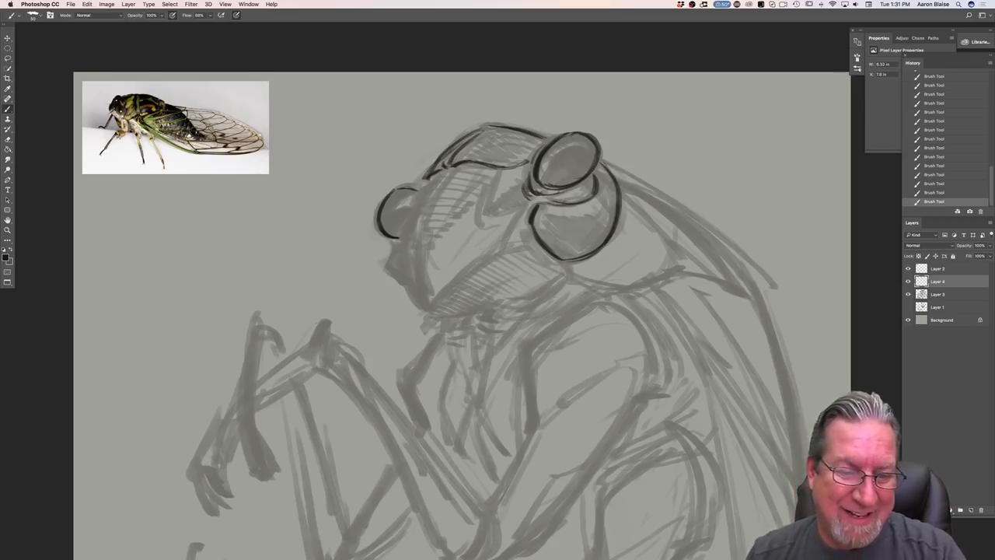
- Ink the pointed shell plate behind the head, including its back edge, inner contour and lower collar line
mouse_move(594, 174)
left_mouse_down()
mouse_move(701, 230)
mouse_move(745, 281)
left_mouse_up()
left_click_drag(676, 208, 748, 291)
left_click_drag(673, 250, 684, 266)
left_click_drag(622, 196, 684, 268)
mouse_move(682, 262)
left_mouse_down()
mouse_move(748, 292)
mouse_move(735, 288)
left_mouse_up()
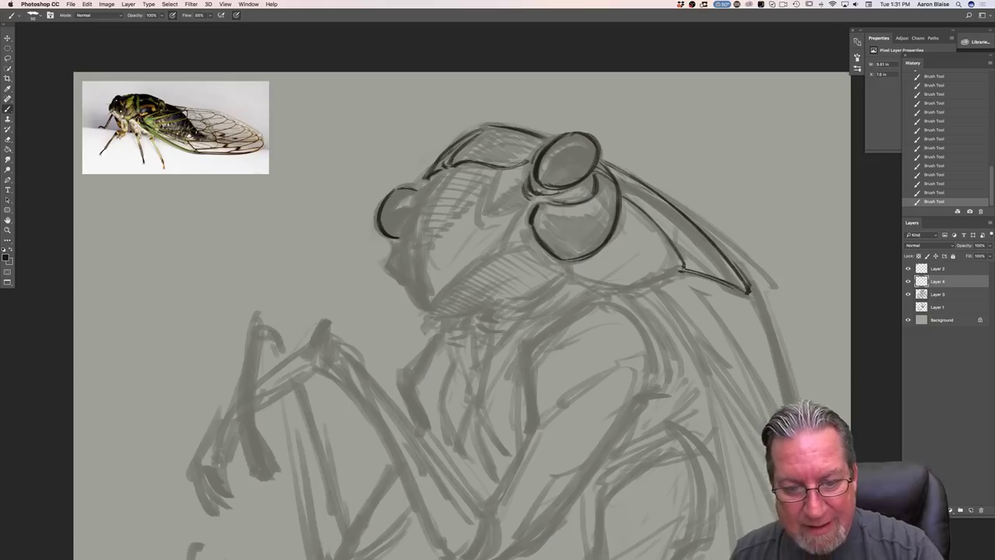
mouse_move(681, 274)
left_mouse_down()
mouse_move(631, 287)
mouse_move(566, 266)
left_mouse_up()
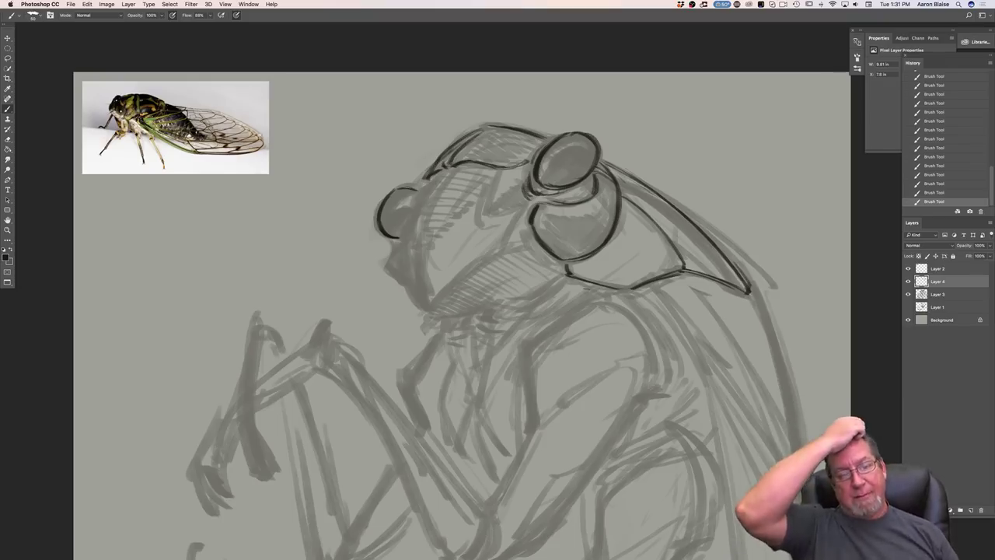
- Ink the ridge line running down the center of the face and a row of short horizontal ridges beside it
mouse_move(448, 170)
left_mouse_down()
mouse_move(425, 204)
mouse_move(417, 247)
left_mouse_up()
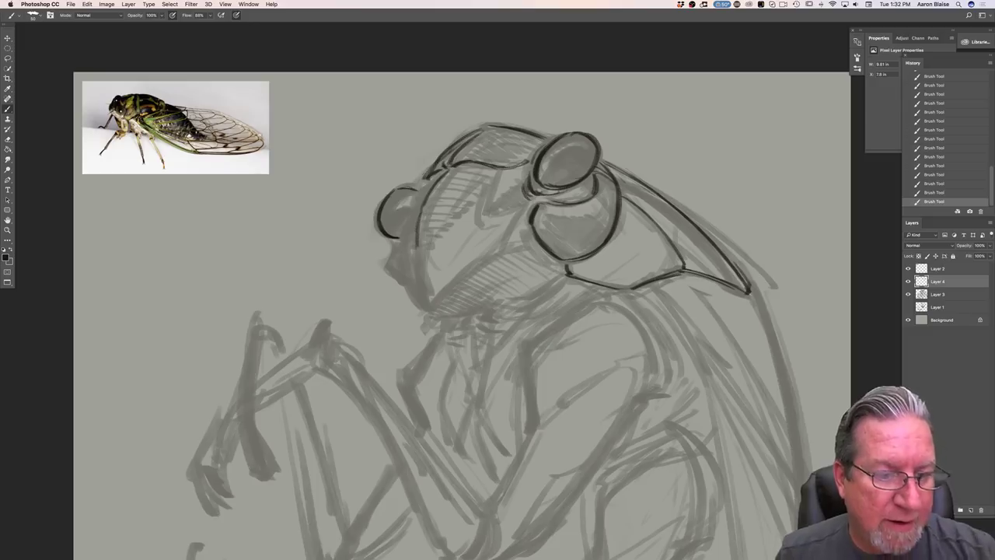
mouse_move(493, 175)
left_mouse_down()
mouse_move(454, 169)
mouse_move(446, 201)
left_mouse_up()
mouse_move(468, 191)
left_mouse_down()
mouse_move(436, 199)
mouse_move(424, 240)
left_mouse_up()
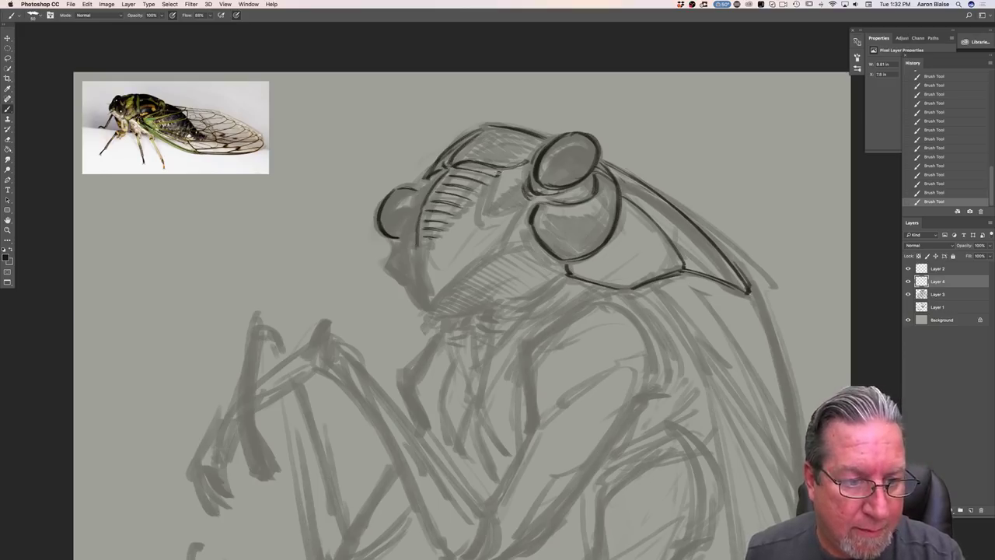
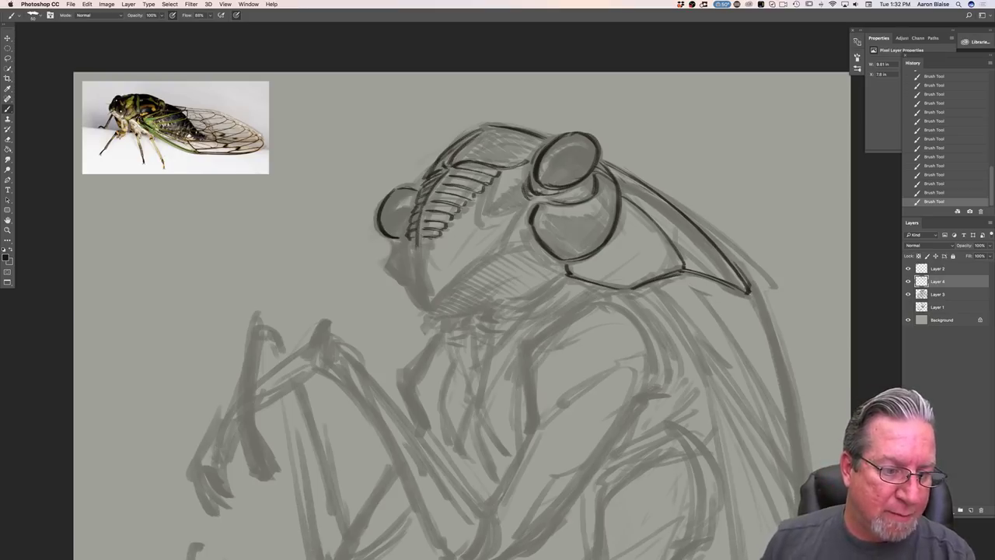
left_click_drag(371, 236, 283, 236)
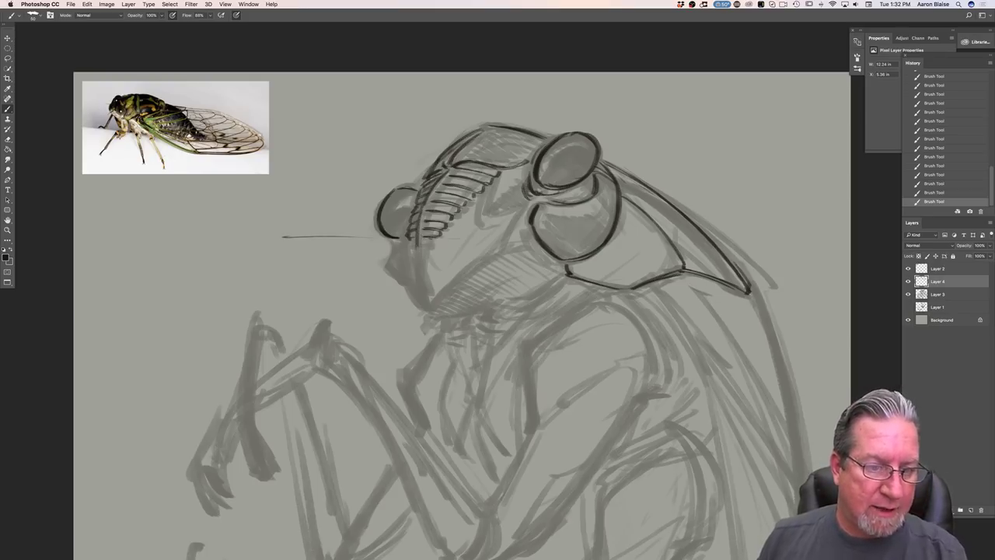
key("e")
mouse_move(283, 236)
left_mouse_down()
mouse_move(346, 234)
mouse_move(367, 246)
mouse_move(403, 236)
left_mouse_up()
key("b")
- Refine the far side of the ridged face with short strokes and close the outline beneath the far eye
key("e")
left_click_drag(444, 169, 419, 222)
left_click_drag(423, 214, 416, 232)
left_click_drag(421, 222, 406, 241)
left_click_drag(413, 233, 405, 242)
mouse_move(414, 236)
left_mouse_down()
mouse_move(405, 242)
mouse_move(414, 226)
left_mouse_up()
left_click_drag(420, 218, 411, 229)
mouse_move(415, 223)
left_mouse_down()
mouse_move(408, 230)
mouse_move(421, 196)
mouse_move(408, 234)
mouse_move(422, 240)
mouse_move(411, 244)
left_mouse_up()
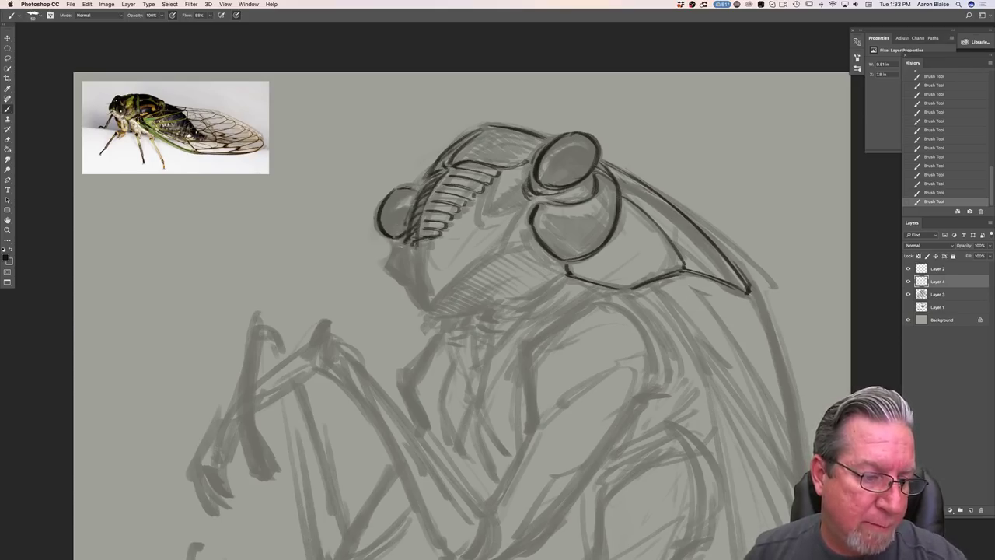
left_click_drag(394, 240, 407, 246)
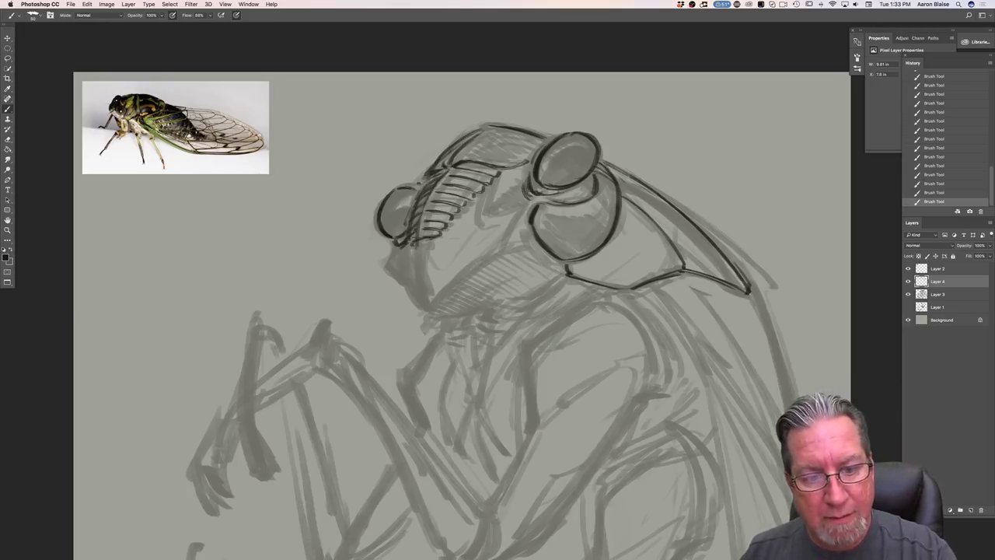
- Ink the outer wing edge from the tip of the shell plate down along the back
mouse_move(748, 294)
left_mouse_down()
mouse_move(789, 396)
mouse_move(782, 373)
left_mouse_up()
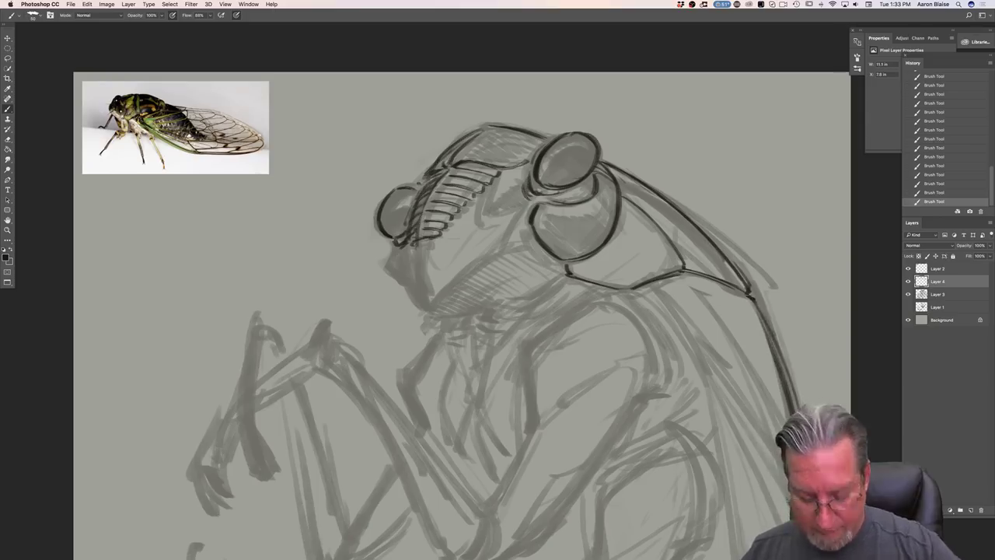
key("super+minus")
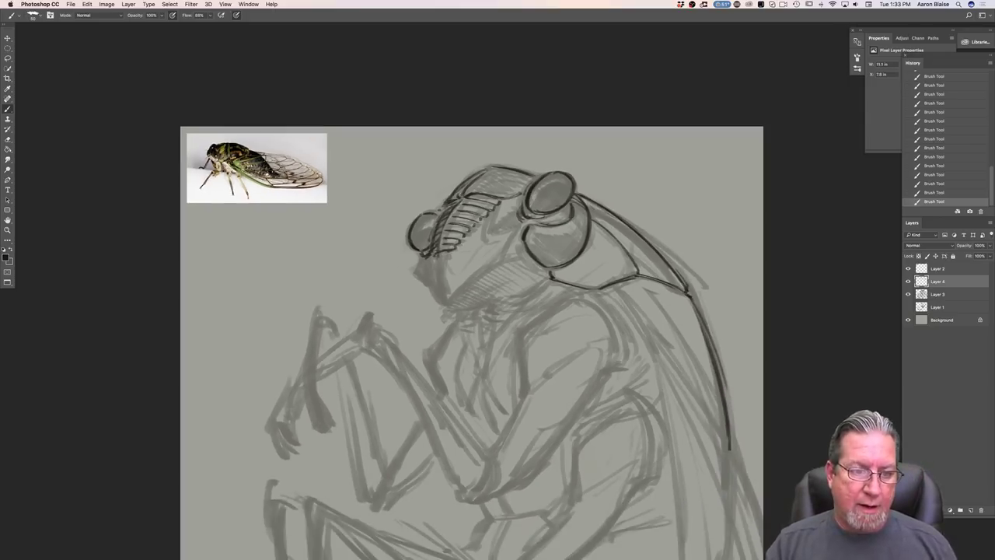
key("super+plus")
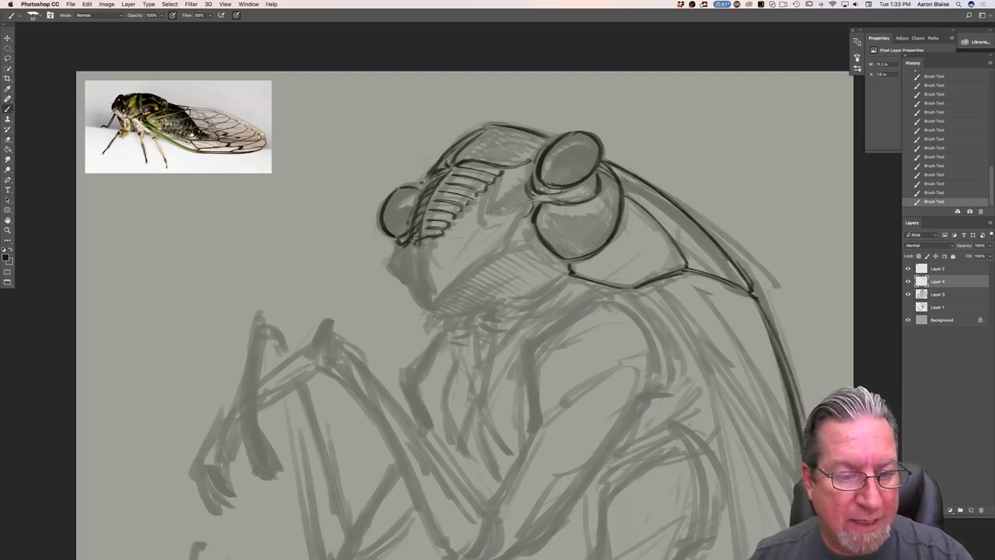
- Ink the triangular plate between the ridged face and the near eye, and strengthen the lines around the eye
left_click_drag(531, 206, 498, 214)
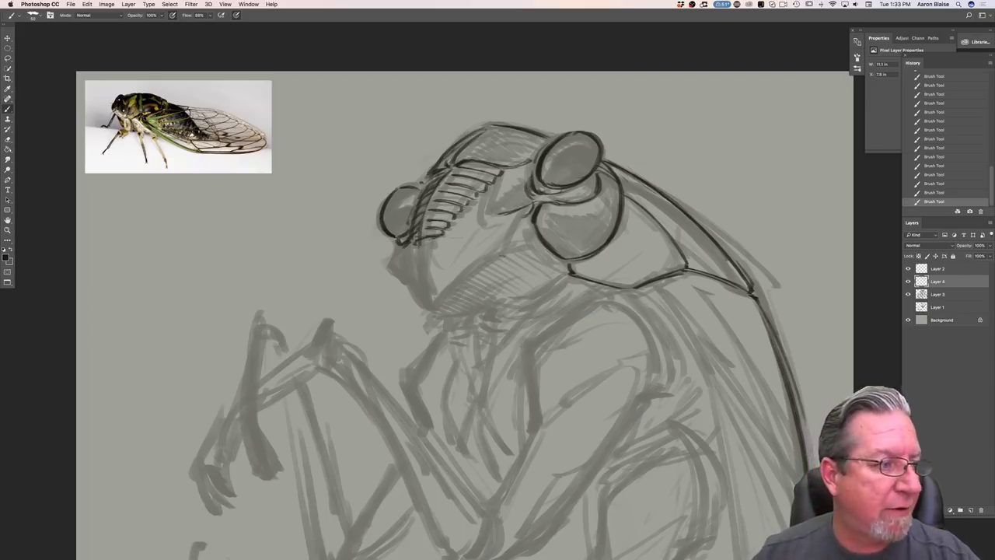
left_click_drag(502, 187, 494, 212)
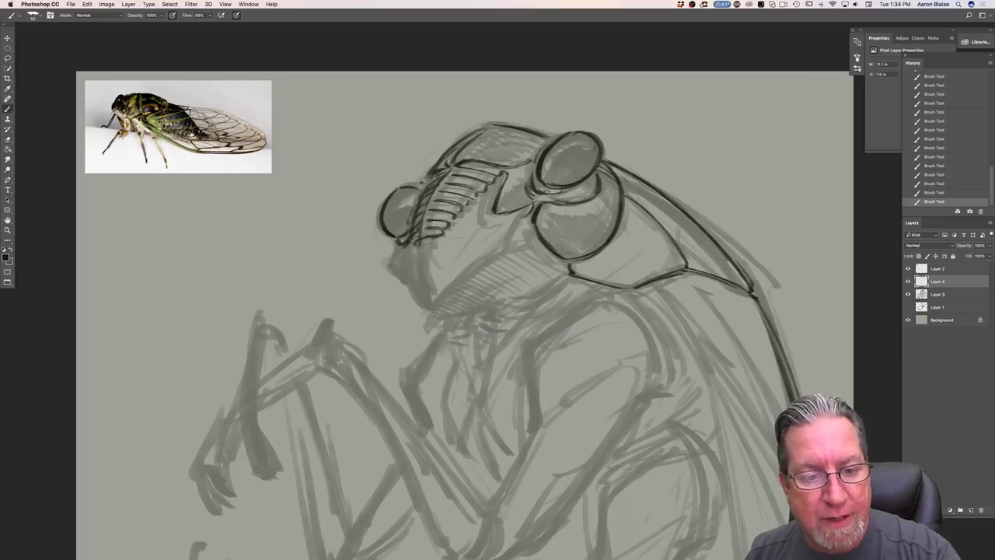
left_click_drag(557, 157, 543, 176)
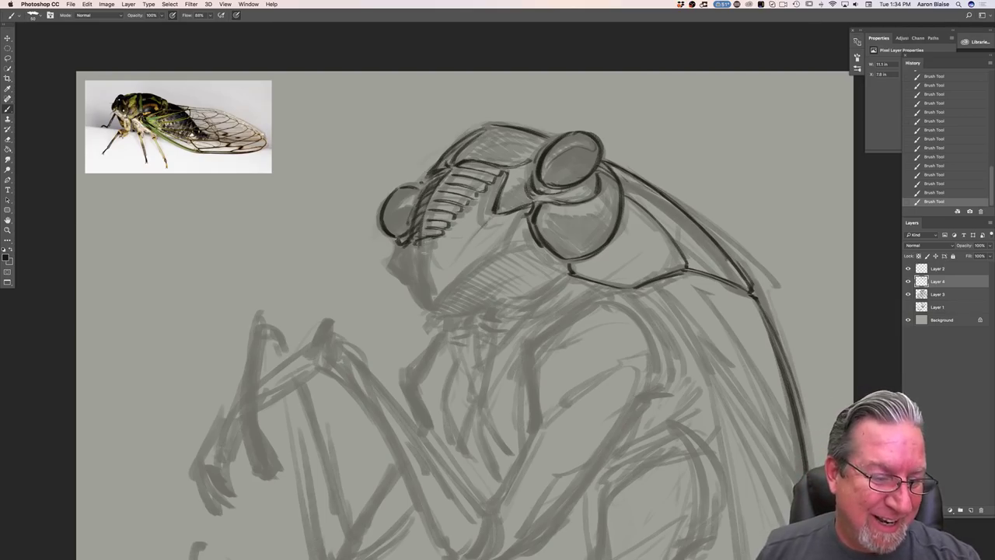
- Ink the lower snout planes, the rounded mouth tip and the cheek line running from the near eye to the mouth
left_click_drag(426, 246, 444, 271)
mouse_move(491, 221)
left_mouse_down()
mouse_move(444, 271)
mouse_move(407, 281)
left_mouse_up()
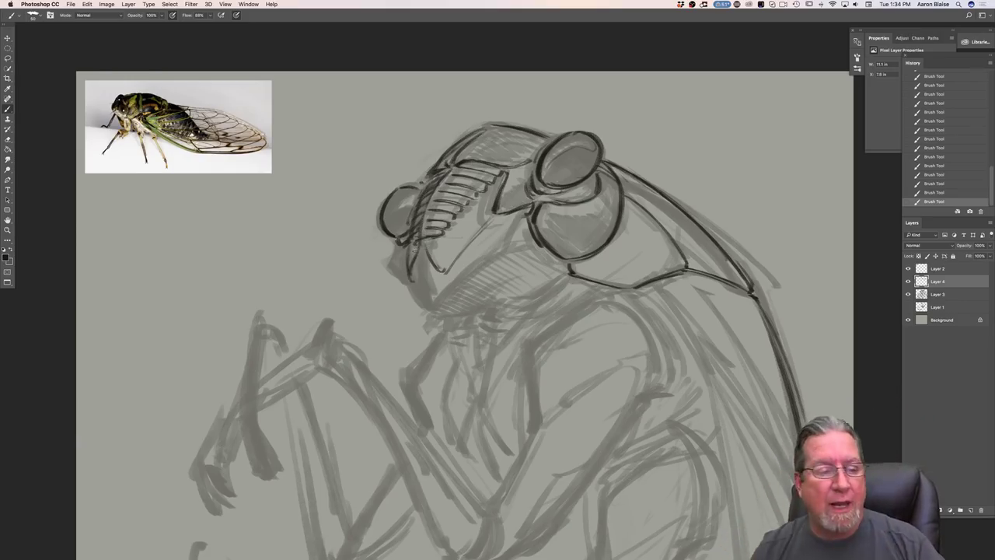
mouse_move(421, 256)
left_mouse_down()
mouse_move(429, 300)
mouse_move(443, 285)
mouse_move(422, 291)
mouse_move(428, 301)
mouse_move(448, 289)
mouse_move(434, 308)
mouse_move(461, 284)
left_mouse_up()
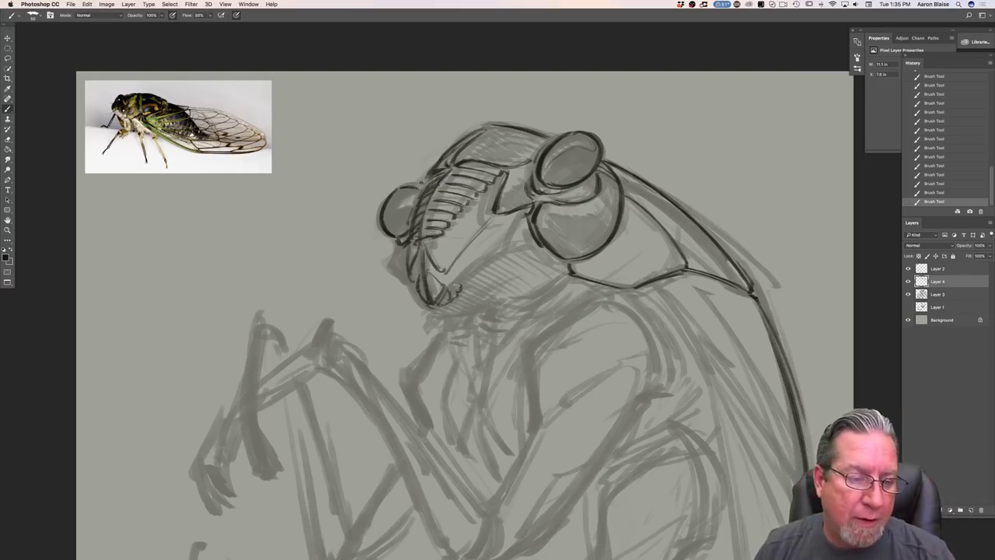
mouse_move(433, 305)
left_mouse_down()
mouse_move(449, 314)
mouse_move(423, 289)
mouse_move(444, 274)
mouse_move(417, 281)
left_mouse_up()
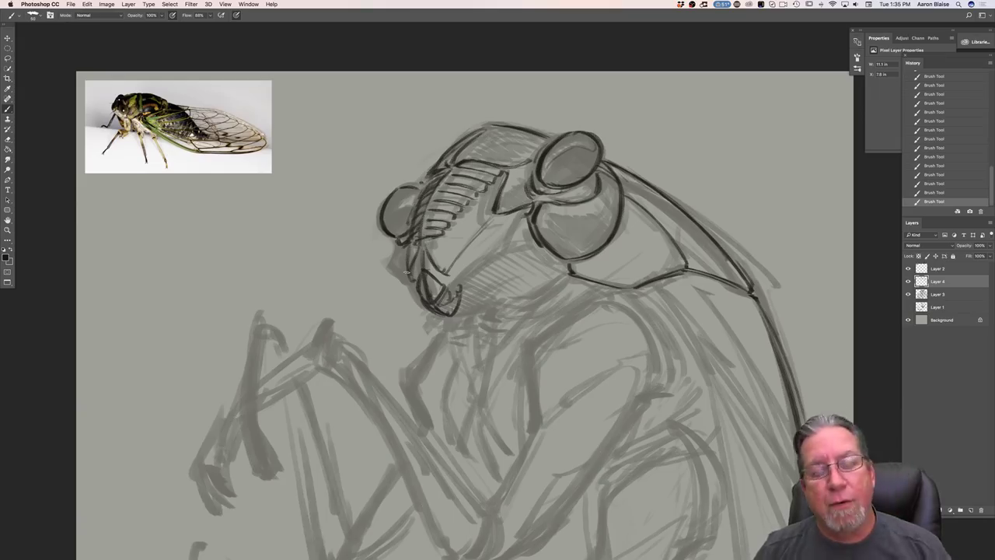
mouse_move(524, 213)
left_mouse_down()
mouse_move(503, 252)
mouse_move(467, 277)
mouse_move(420, 293)
left_mouse_up()
mouse_move(398, 247)
left_mouse_down()
mouse_move(394, 267)
mouse_move(412, 283)
left_mouse_up()
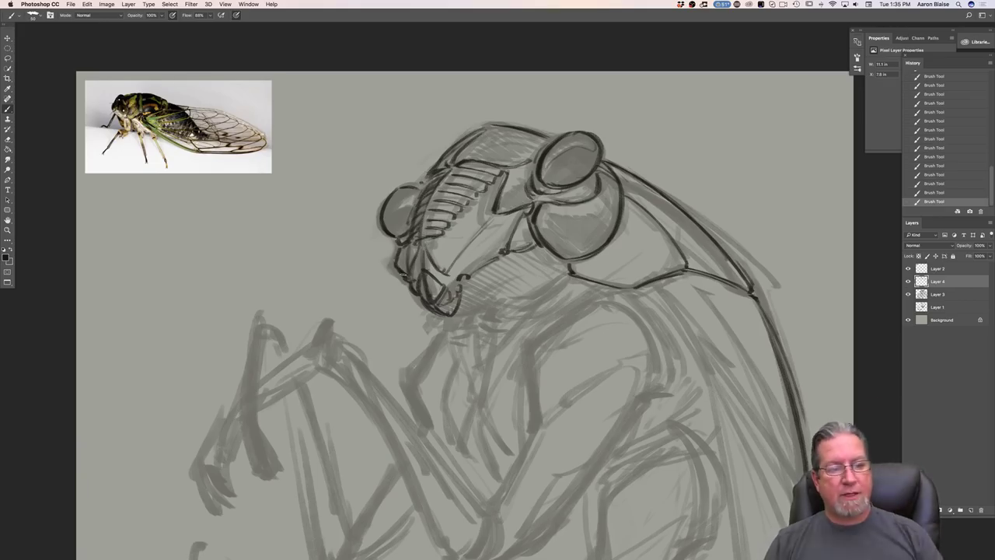
- Ink the lower jaw contours from the chin back to the collar and darken the corner where they meet the cheek
left_click_drag(568, 274, 490, 299)
mouse_move(547, 269)
left_mouse_down()
mouse_move(501, 283)
mouse_move(456, 314)
left_mouse_up()
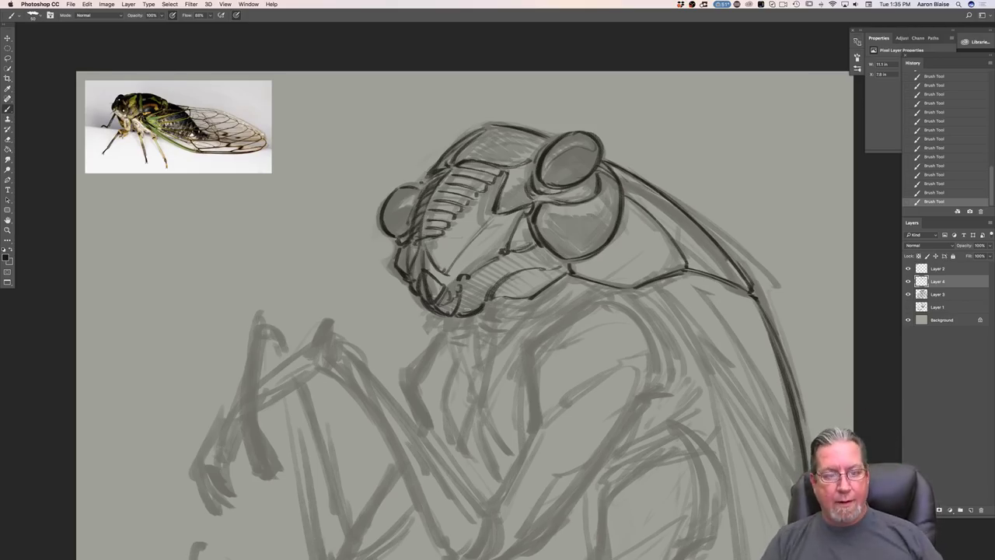
left_click_drag(531, 263, 562, 262)
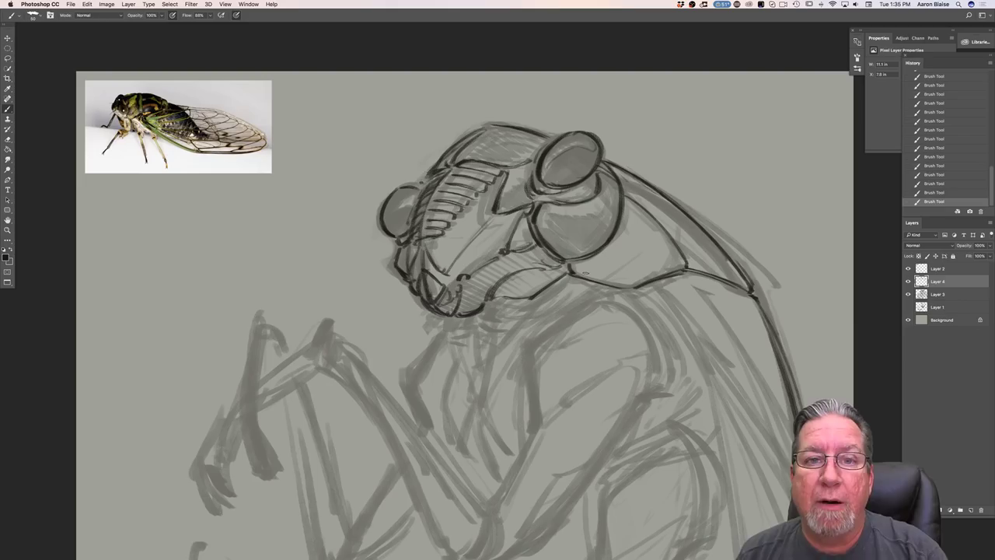
left_click_drag(544, 250, 560, 260)
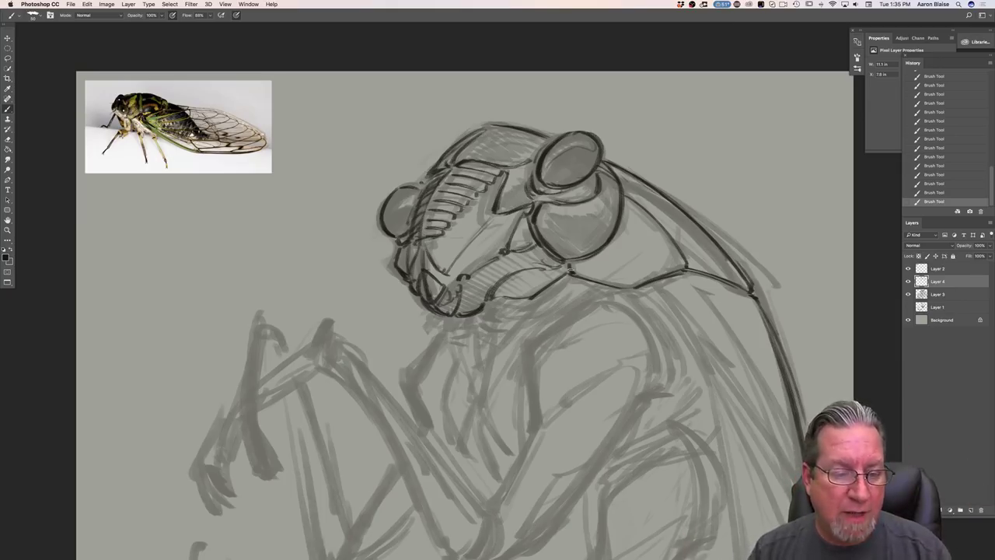
- Ink the layered throat folds beneath the jaw and the small pointed tip hanging under the chin
left_click_drag(493, 302, 530, 312)
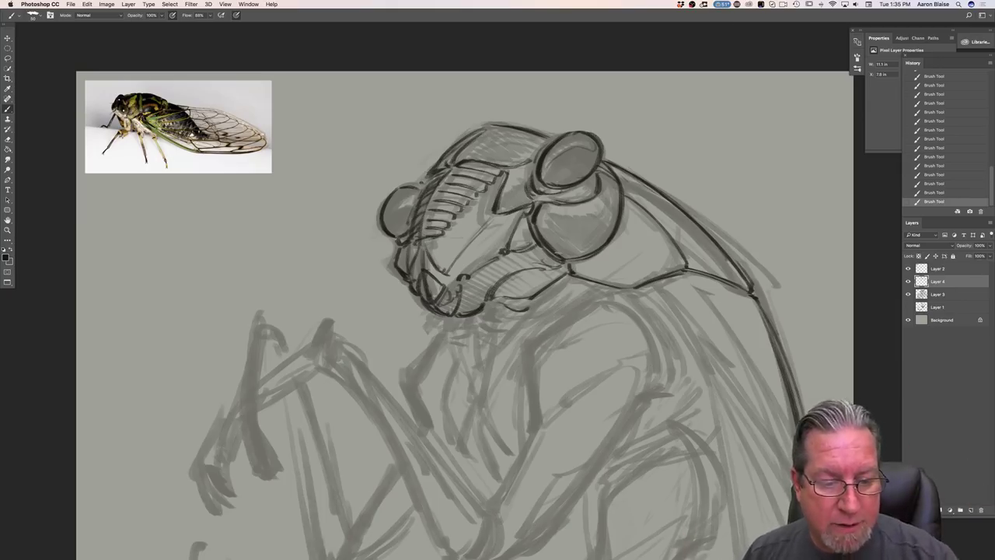
mouse_move(571, 276)
left_mouse_down()
mouse_move(523, 310)
mouse_move(568, 290)
mouse_move(535, 319)
mouse_move(495, 314)
mouse_move(536, 319)
mouse_move(496, 327)
mouse_move(513, 333)
left_mouse_up()
mouse_move(572, 295)
left_mouse_down()
mouse_move(530, 330)
mouse_move(479, 326)
mouse_move(474, 339)
left_mouse_up()
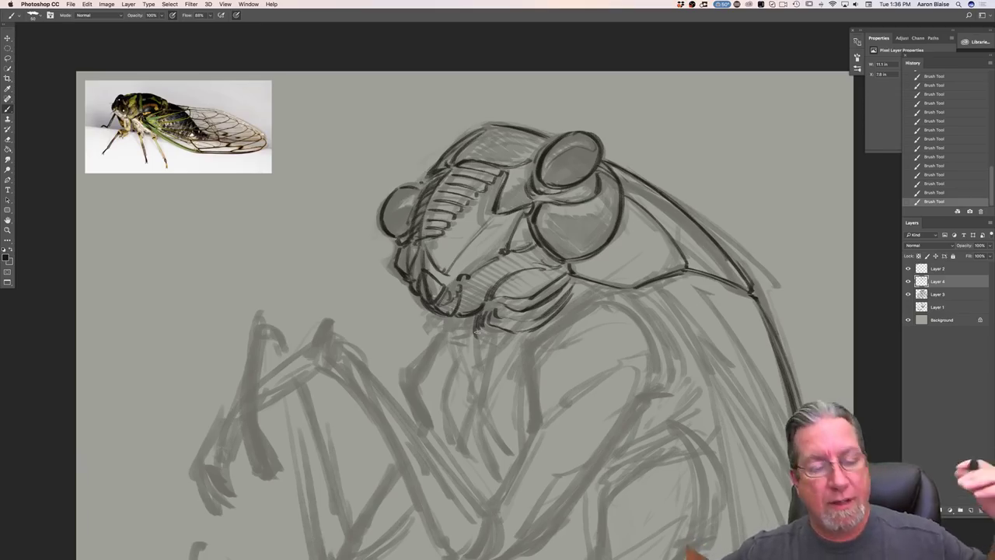
mouse_move(476, 317)
left_mouse_down()
mouse_move(448, 343)
mouse_move(456, 317)
left_mouse_up()
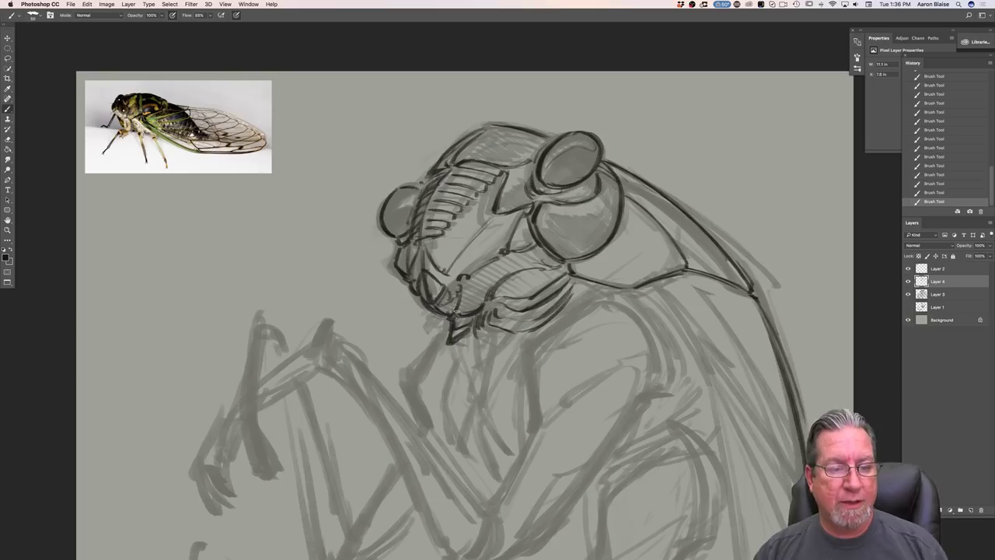
- Add an accent stroke along the upper jaw and draw small oval spots near its back corner
mouse_move(507, 282)
left_mouse_down()
mouse_move(562, 267)
mouse_move(544, 270)
left_mouse_up()
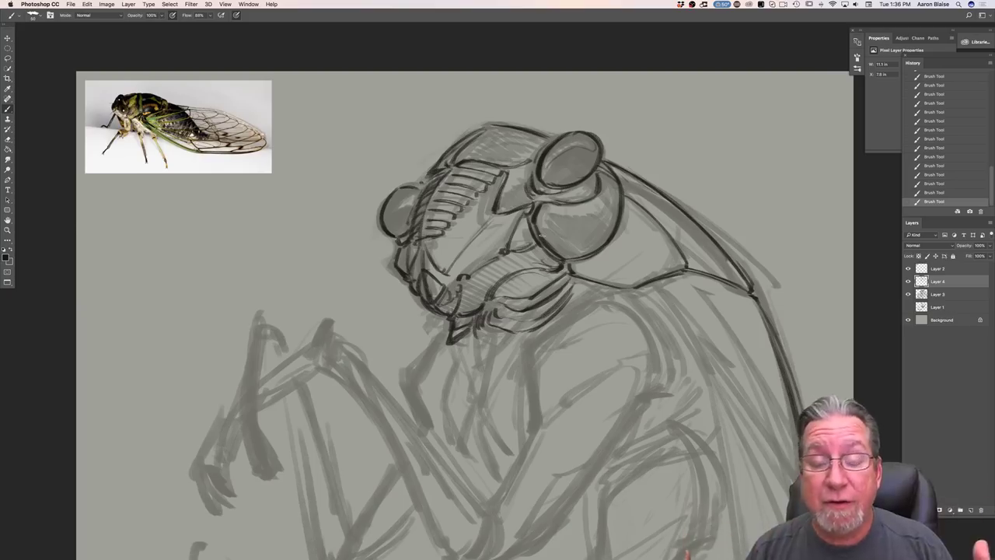
mouse_move(536, 261)
left_mouse_down()
mouse_move(551, 267)
mouse_move(541, 254)
mouse_move(507, 264)
left_mouse_up()
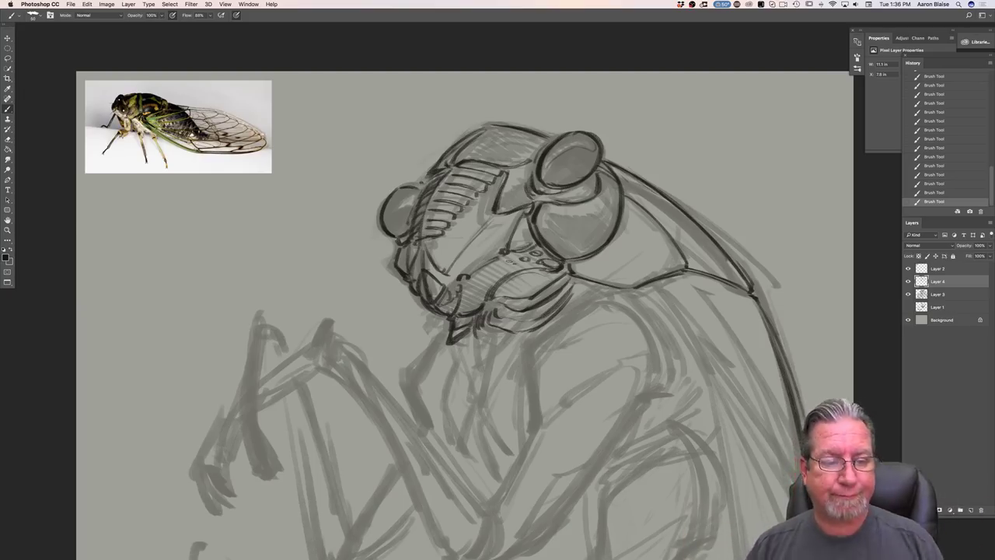
key("super+minus")
key("super+minus")
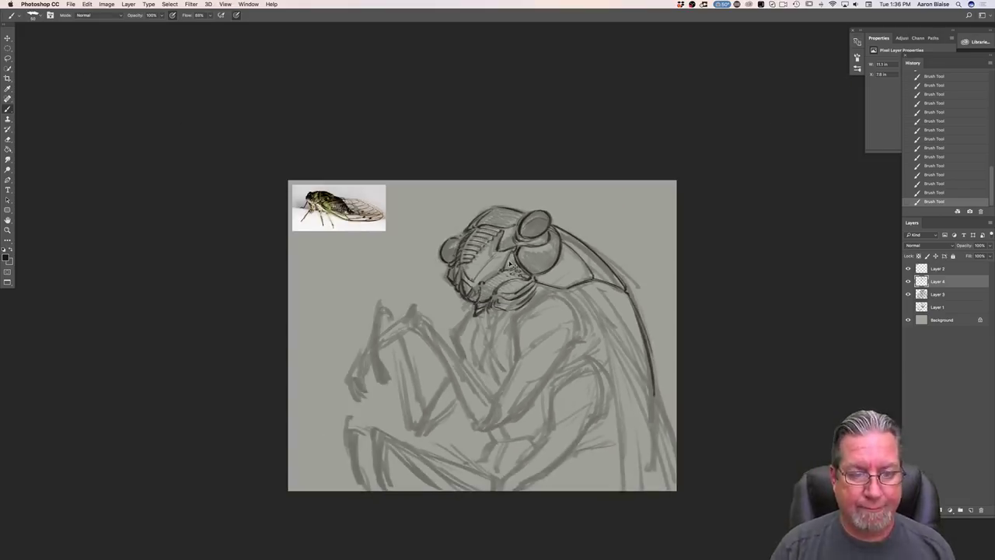
scroll(511, 265, "up", 3)
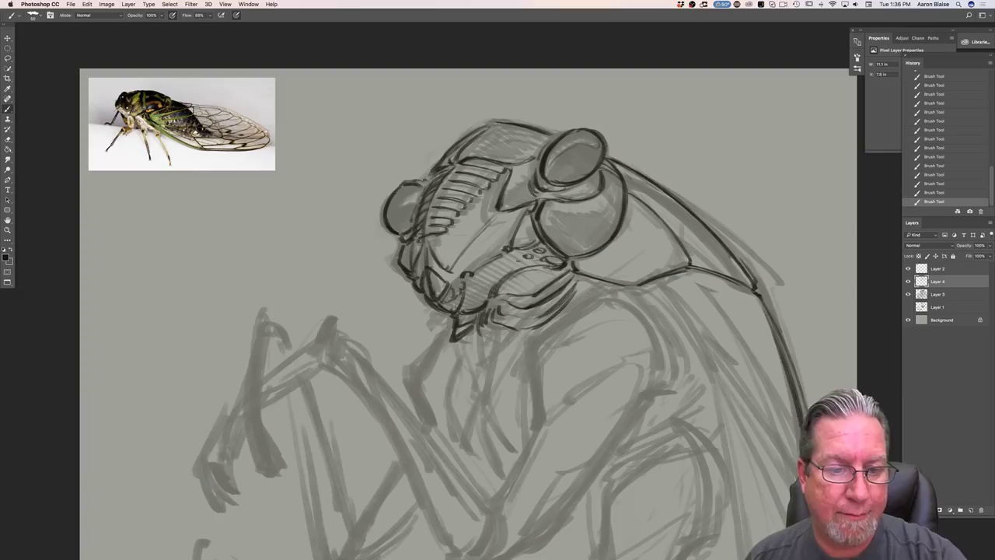
- Draw oval pupils inside the near and far eyes and fill them with dark strokes
left_click_drag(581, 150, 572, 170)
mouse_move(594, 155)
left_mouse_down()
mouse_move(575, 170)
mouse_move(594, 155)
left_mouse_up()
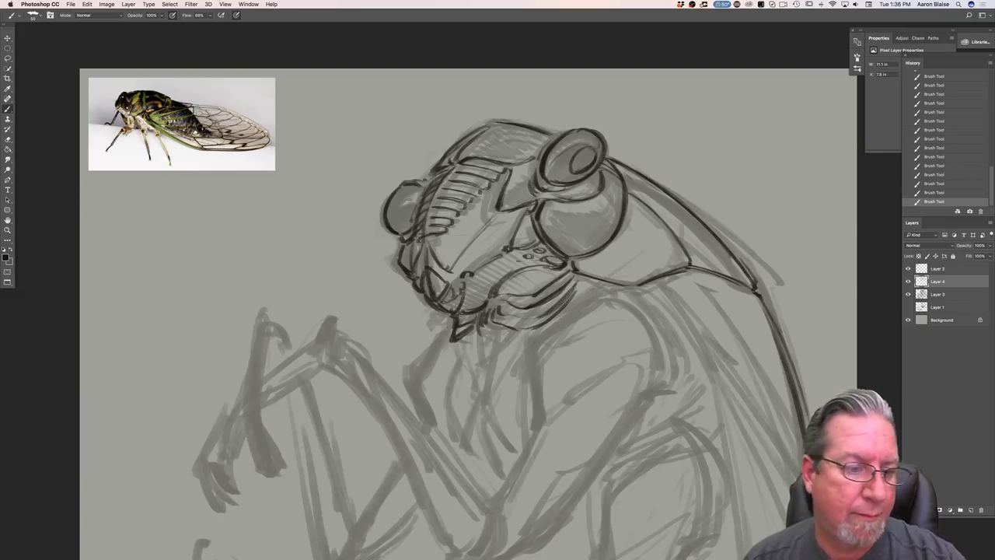
left_click_drag(410, 200, 404, 224)
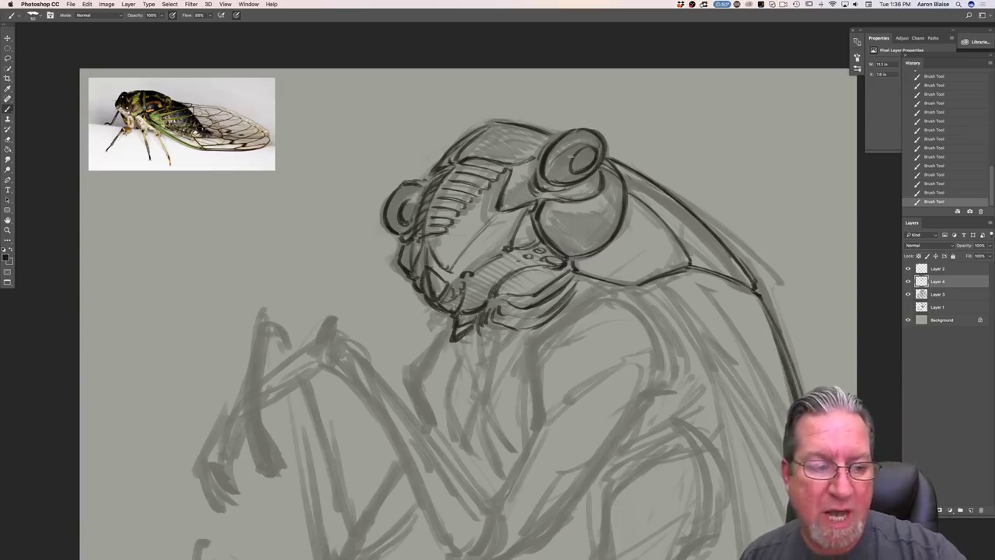
left_click_drag(591, 147, 569, 175)
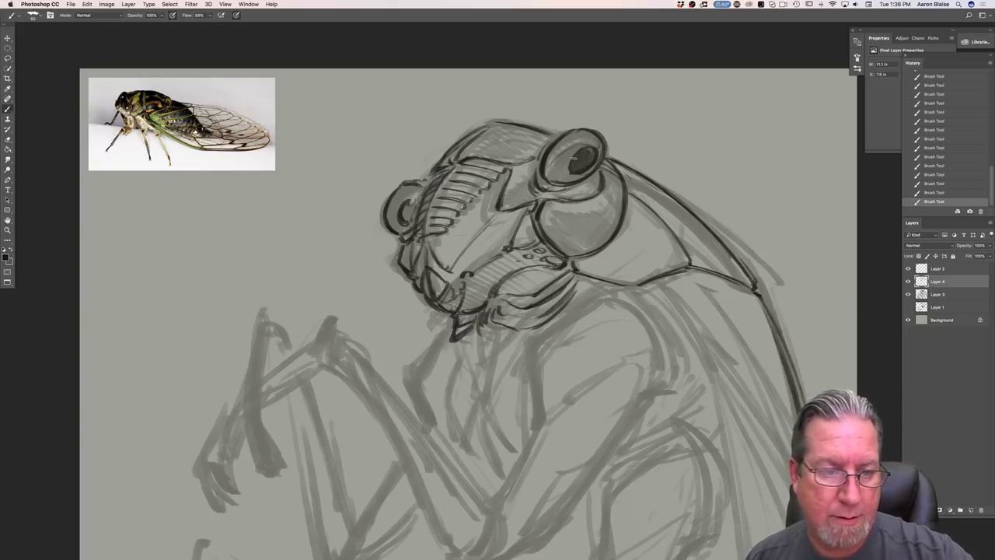
mouse_move(415, 202)
left_mouse_down()
mouse_move(403, 222)
mouse_move(405, 208)
left_mouse_up()
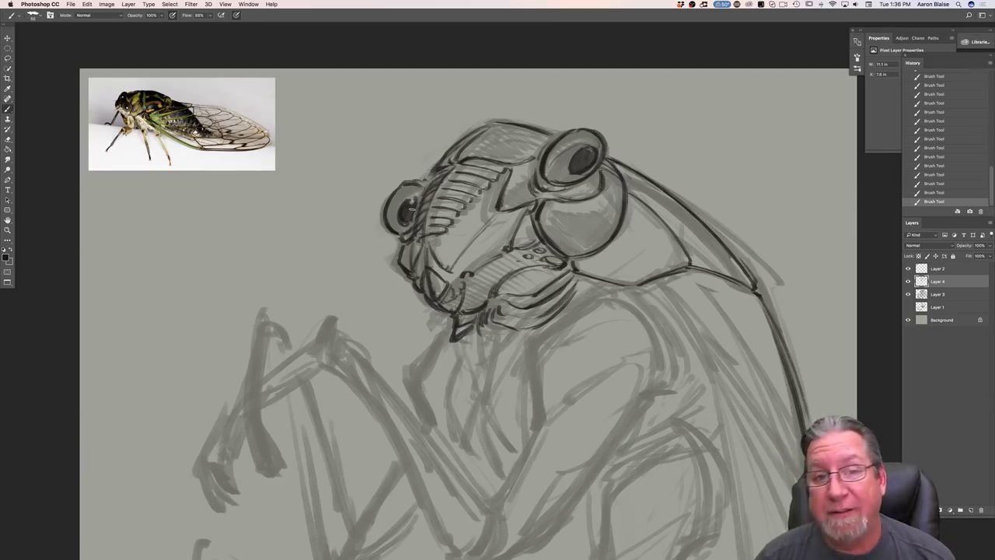
- Ink the rounded near shoulder and the upper contours of the upper arm running down toward the elbow
mouse_move(622, 303)
left_mouse_down()
mouse_move(669, 359)
mouse_move(656, 382)
mouse_move(661, 339)
mouse_move(650, 324)
left_mouse_up()
mouse_move(597, 300)
left_mouse_down()
mouse_move(536, 348)
mouse_move(535, 401)
left_mouse_up()
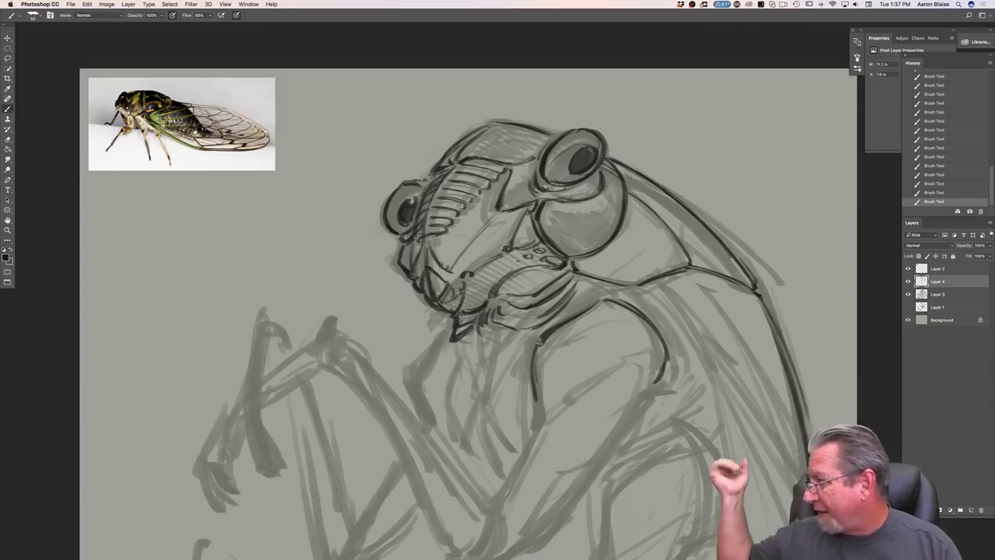
left_click_drag(658, 367, 619, 429)
mouse_move(641, 370)
left_mouse_down()
mouse_move(622, 351)
mouse_move(545, 419)
left_mouse_up()
mouse_move(532, 381)
left_mouse_down()
mouse_move(539, 431)
mouse_move(505, 484)
left_mouse_up()
left_click_drag(532, 444, 503, 487)
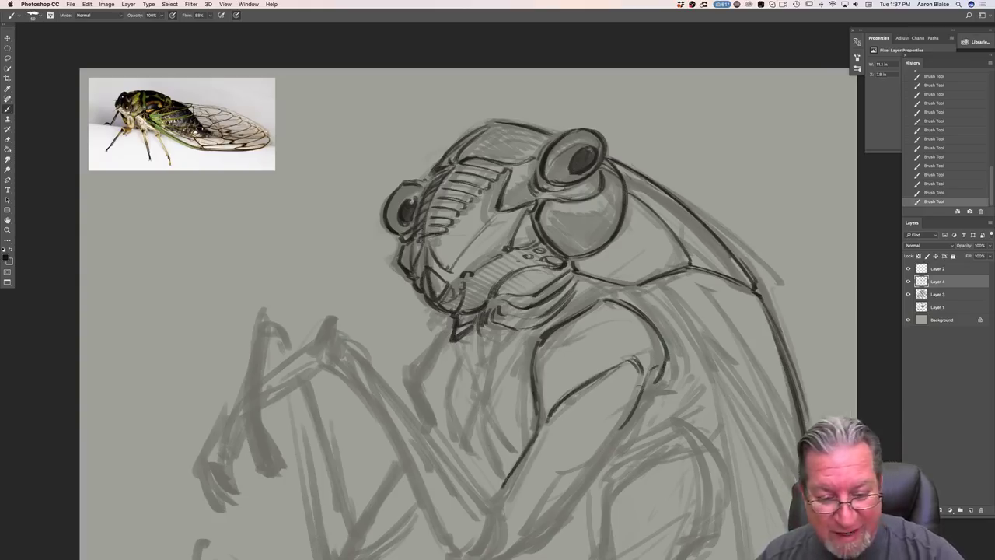
- Ink the underside of the near upper arm and close it at the elbow with curved overlapping strokes
mouse_move(658, 379)
left_mouse_down()
mouse_move(639, 402)
mouse_move(647, 387)
left_mouse_up()
left_click(612, 445)
left_click_drag(620, 432, 548, 496)
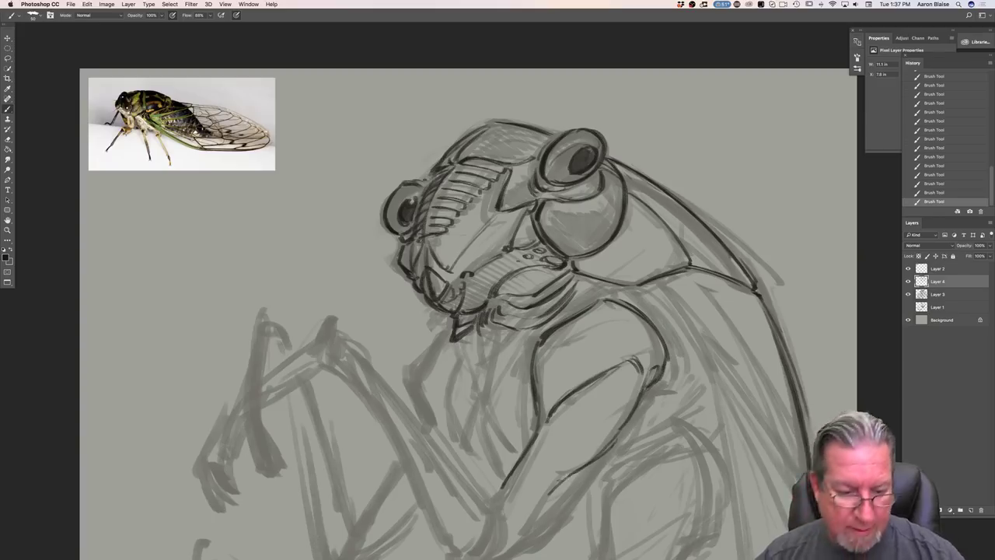
left_click_drag(351, 438, 349, 306)
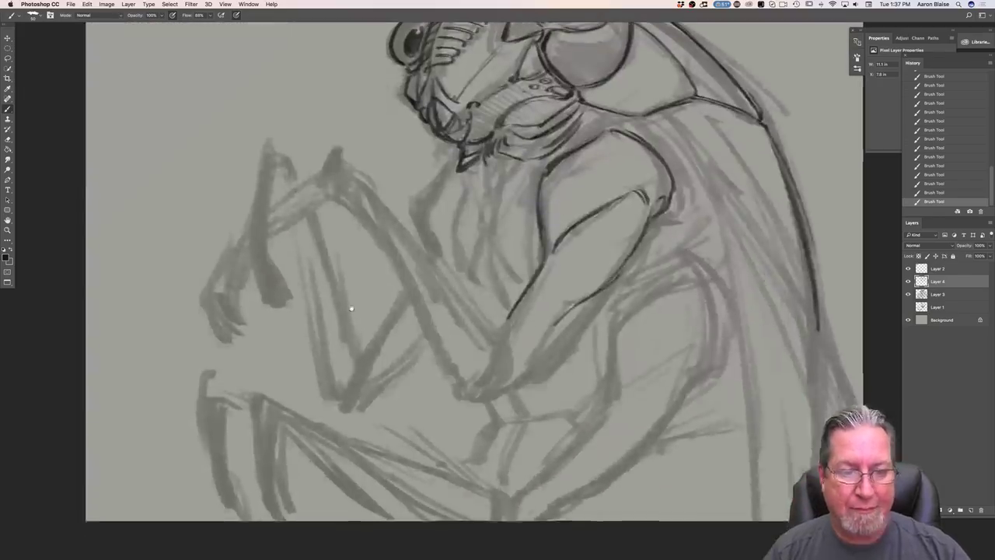
left_click_drag(656, 225, 643, 244)
mouse_move(673, 205)
left_mouse_down()
mouse_move(544, 373)
mouse_move(485, 398)
left_mouse_up()
left_click_drag(553, 329, 519, 373)
mouse_move(512, 320)
left_mouse_down()
mouse_move(495, 336)
mouse_move(507, 384)
left_mouse_up()
mouse_move(499, 342)
left_mouse_down()
mouse_move(485, 395)
mouse_move(474, 397)
left_mouse_up()
- Ink the chest's centre line below the chin and the two lines that fork from its lower end
key("super+0")
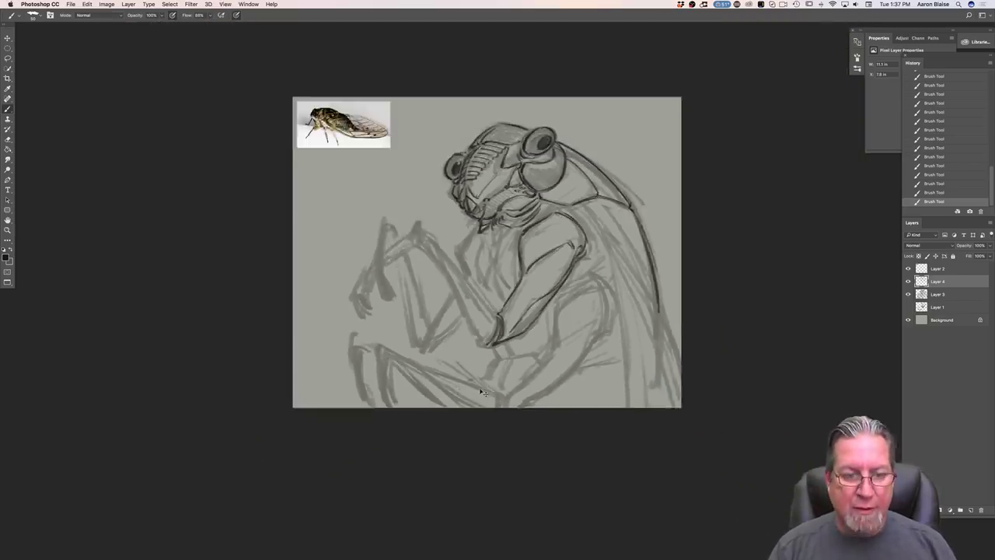
key("super+plus")
left_click_drag(247, 396, 280, 440)
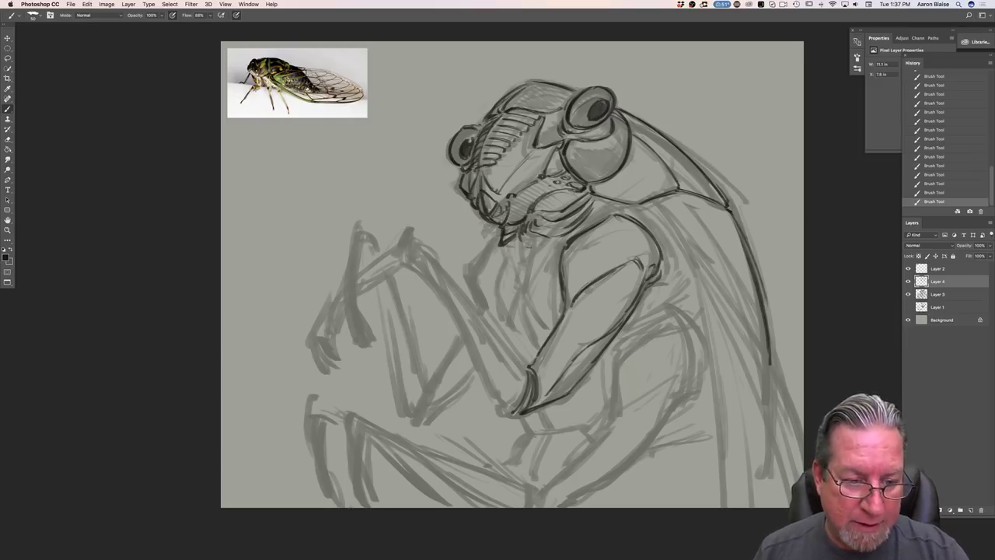
left_click_drag(522, 244, 528, 269)
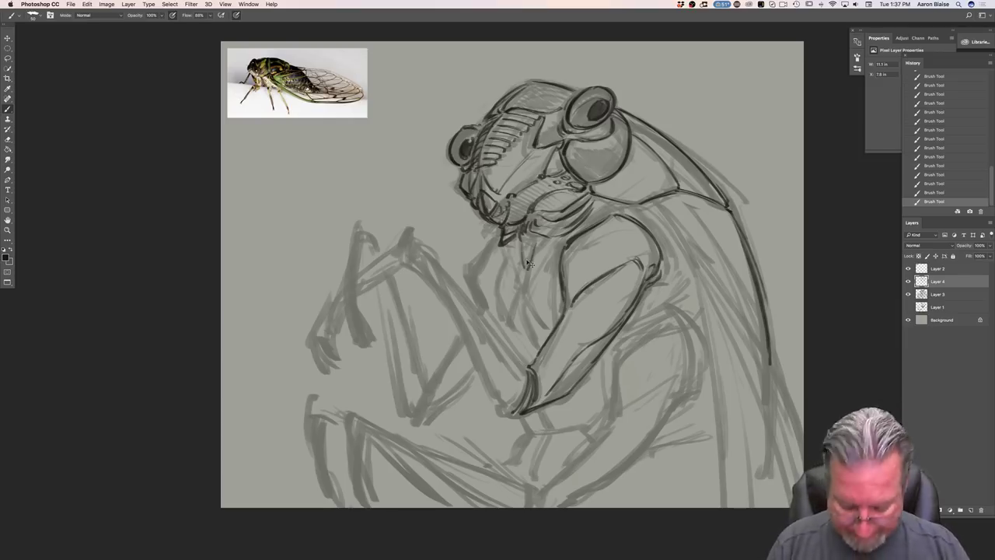
key("super+plus")
mouse_move(545, 223)
left_mouse_down()
mouse_move(536, 253)
mouse_move(550, 333)
left_mouse_up()
left_click_drag(535, 289, 563, 342)
left_click_drag(520, 317, 515, 346)
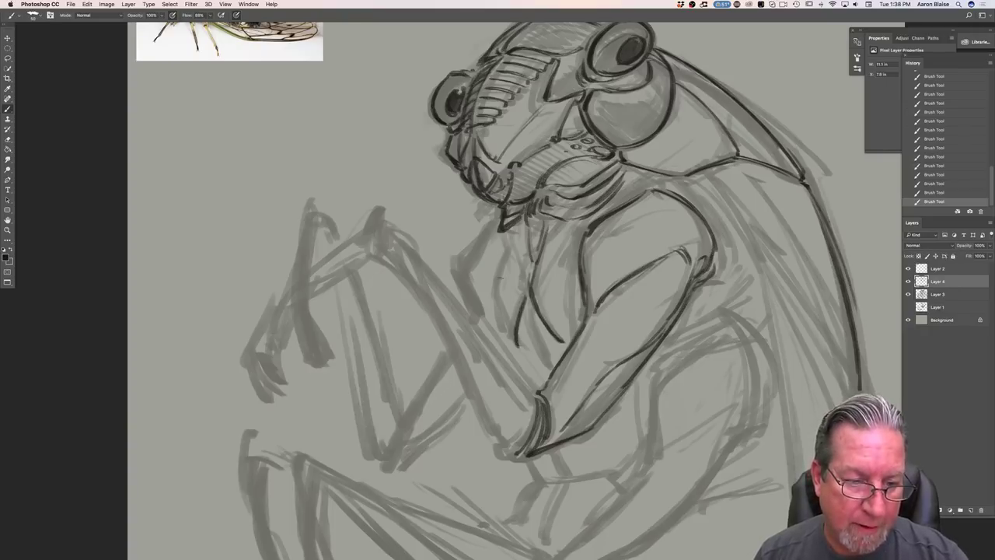
- Ink the curved chest plates on both sides of the centre line and add short accent strokes inside the fork
left_click_drag(514, 244, 498, 298)
mouse_move(513, 250)
left_mouse_down()
mouse_move(498, 300)
mouse_move(514, 337)
left_mouse_up()
left_click_drag(498, 283, 519, 347)
left_click_drag(527, 303, 549, 364)
left_click_drag(579, 251, 574, 309)
left_click_drag(588, 224, 578, 243)
left_click_drag(513, 238, 500, 272)
left_click_drag(586, 225, 570, 253)
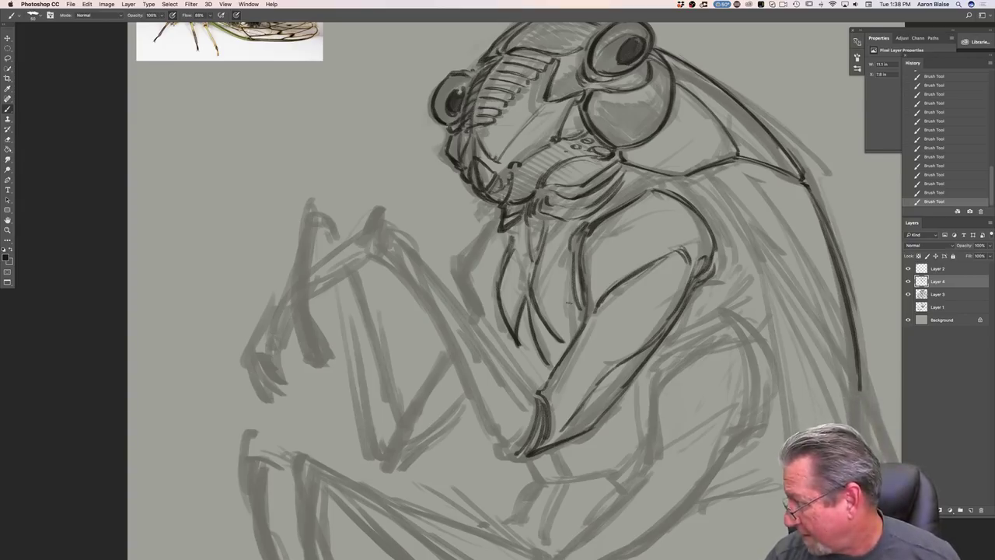
left_click_drag(527, 313, 522, 350)
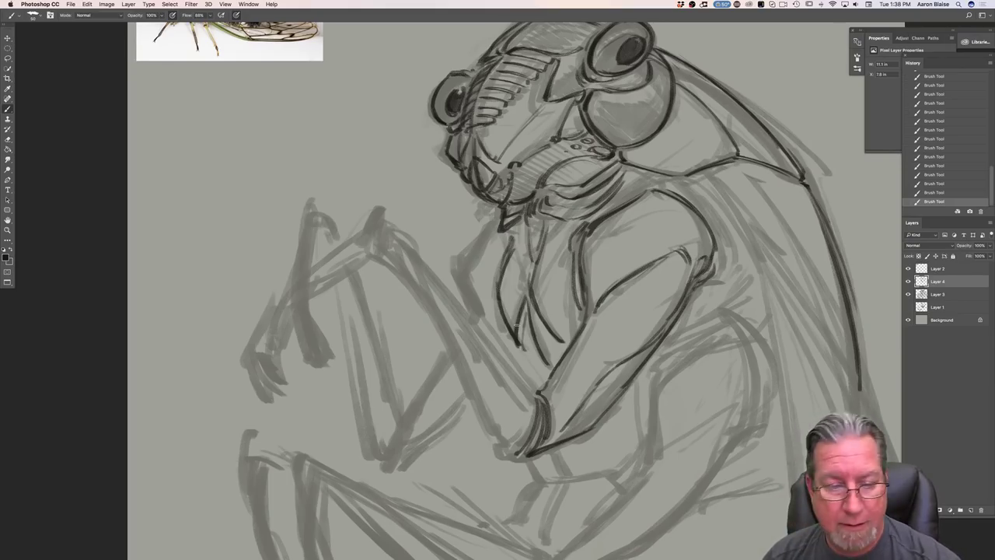
left_click_drag(536, 313, 555, 347)
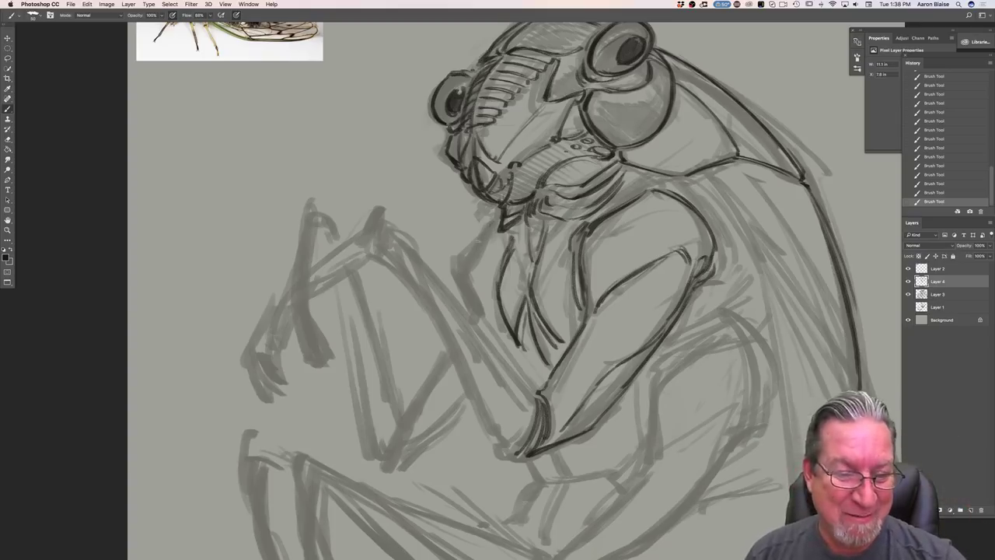
- Ink the far shoulder's contour beside the chest and erase the excess line at its lower end
mouse_move(493, 222)
left_mouse_down()
mouse_move(467, 256)
mouse_move(478, 322)
mouse_move(476, 306)
left_mouse_up()
key("e")
left_click_drag(474, 303, 492, 301)
- Ink the near forearm's upper edge from wrist to elbow and add inner fold lines near the elbow
left_click_drag(537, 373, 514, 402)
left_click_drag(505, 367, 517, 373)
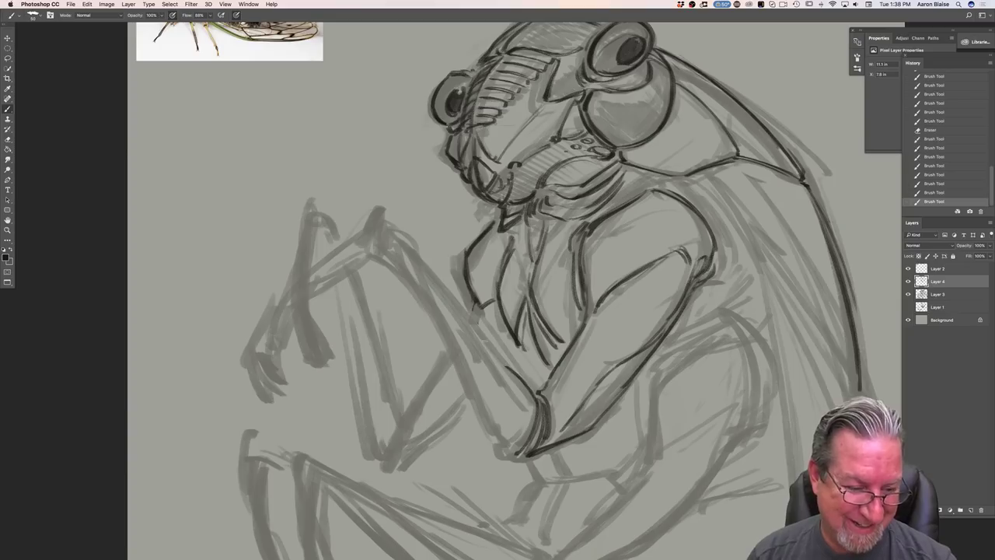
left_click_drag(397, 232, 426, 269)
left_click_drag(412, 250, 473, 320)
left_click_drag(424, 269, 440, 286)
left_click_drag(438, 286, 509, 373)
mouse_move(480, 337)
left_mouse_down()
mouse_move(534, 403)
mouse_move(529, 420)
mouse_move(512, 413)
left_mouse_up()
left_click_drag(487, 356, 516, 413)
left_click_drag(462, 323, 506, 407)
left_click_drag(482, 359, 504, 401)
- Ink the near forearm's lower edge around the elbow and close its narrow end at the wrist
left_click_drag(376, 251, 447, 335)
mouse_move(420, 292)
left_mouse_down()
mouse_move(489, 430)
mouse_move(513, 456)
mouse_move(523, 447)
mouse_move(510, 455)
mouse_move(537, 438)
mouse_move(525, 458)
left_mouse_up()
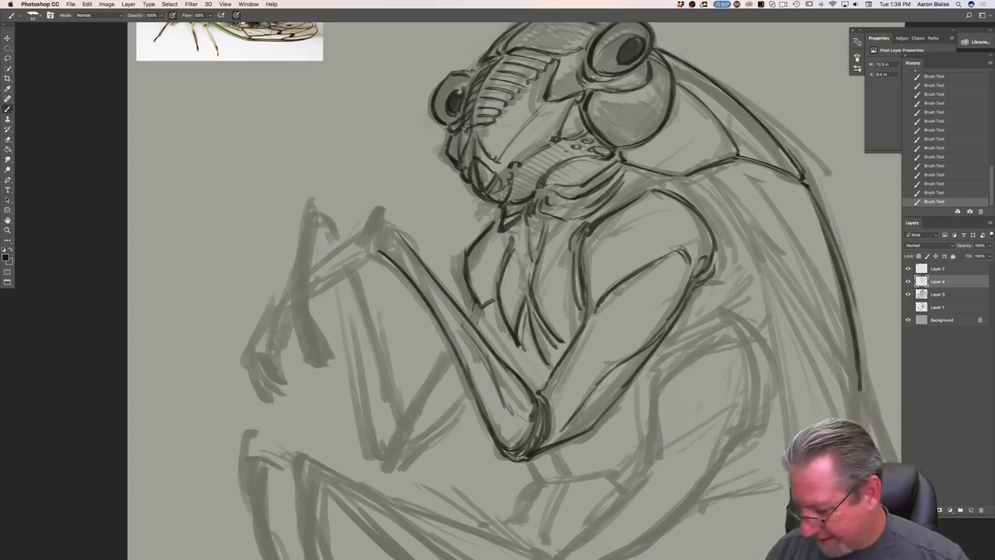
left_click_drag(376, 254, 439, 320)
mouse_move(386, 223)
left_mouse_down()
mouse_move(405, 241)
mouse_move(370, 253)
left_mouse_up()
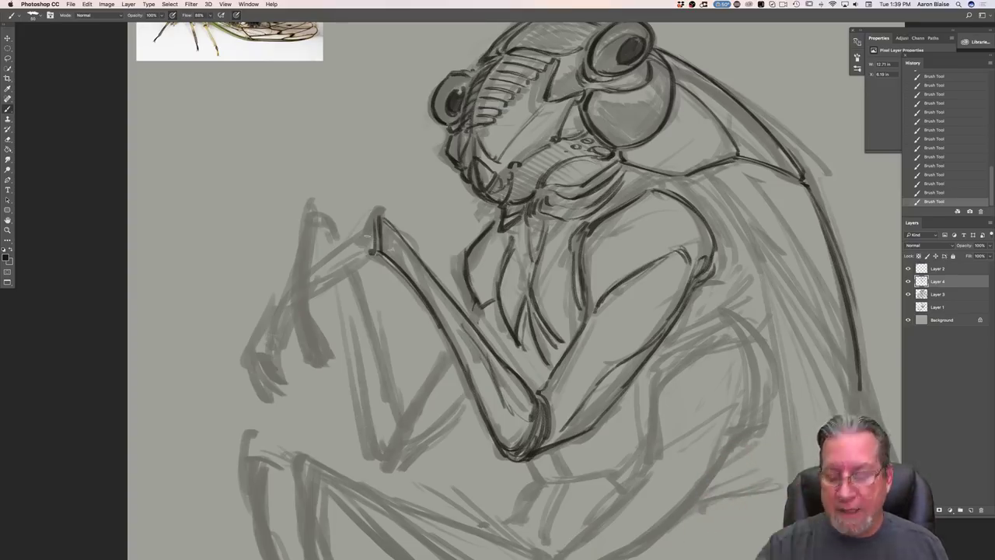
- Ink the short segment beyond the wrist with its jagged lower edge and the long outer edge of the hanging claw
scroll(406, 223, "up", 3)
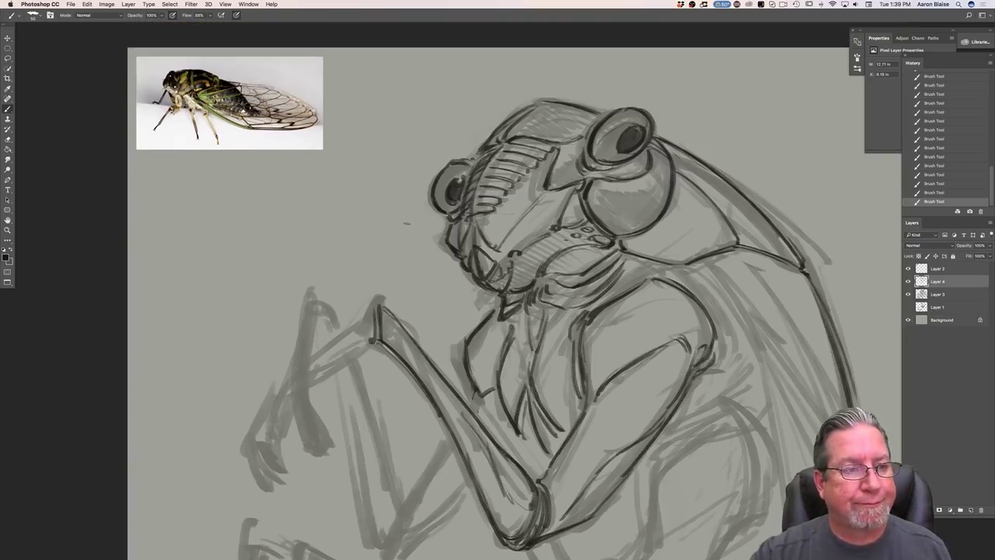
scroll(405, 223, "down", 6)
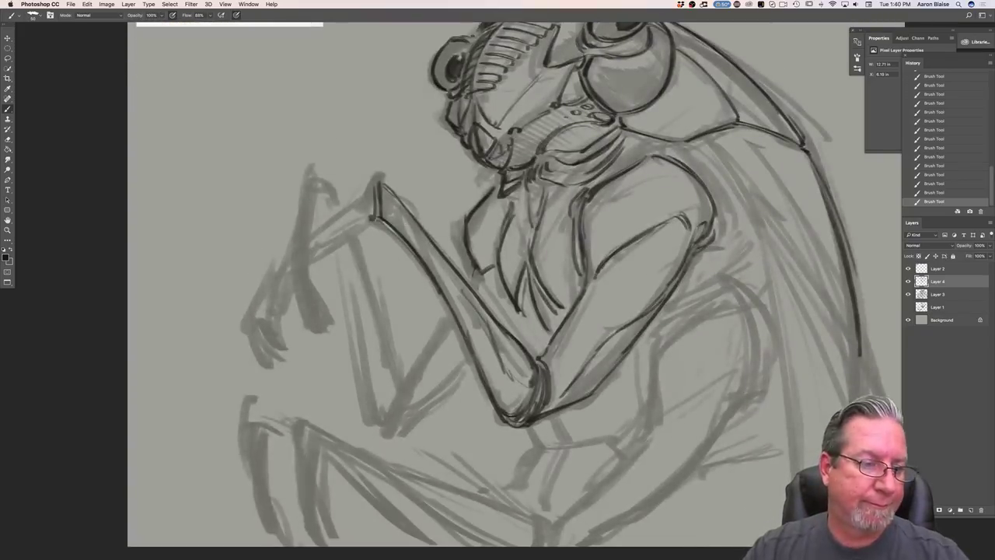
left_click_drag(373, 184, 314, 230)
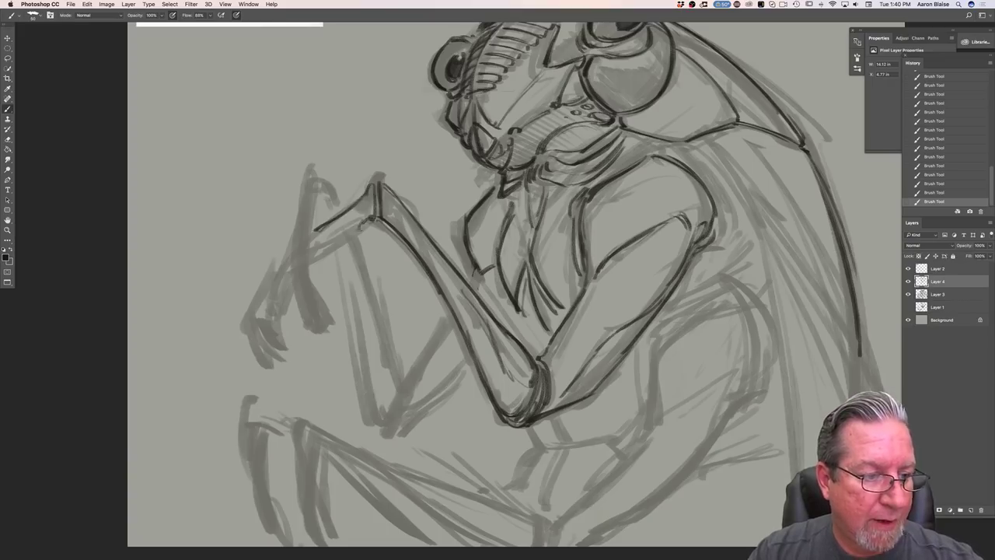
left_click_drag(346, 237, 327, 248)
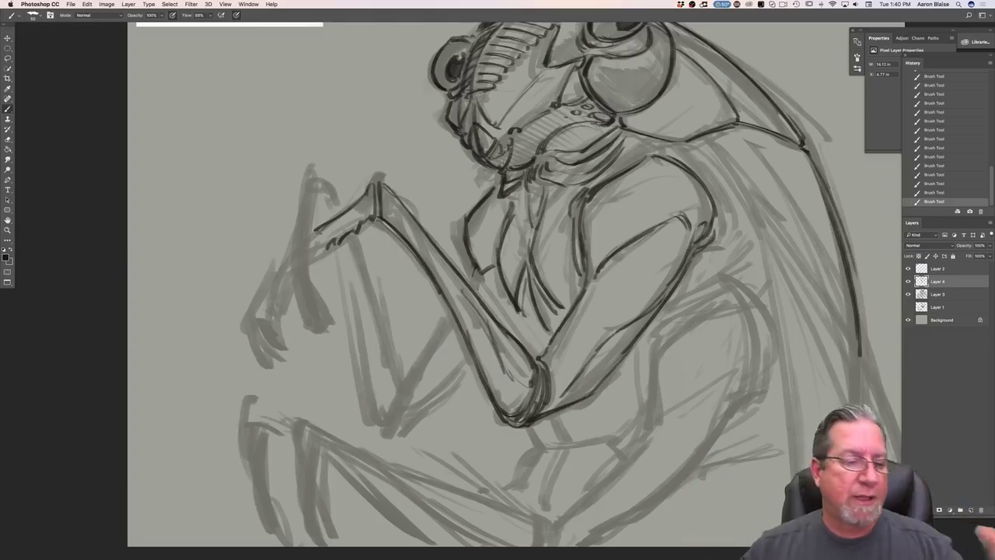
mouse_move(314, 173)
left_mouse_down()
mouse_move(336, 202)
mouse_move(313, 176)
mouse_move(293, 249)
mouse_move(309, 322)
left_mouse_up()
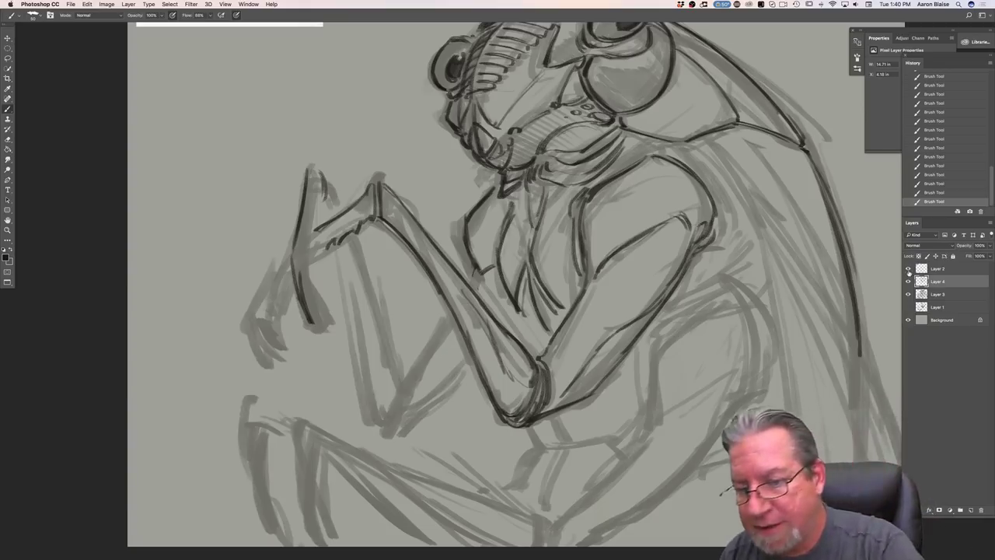
- Hide Layers 2, 4 and 3, add a new layer, and block in a cube's front corner and far side face
left_click_drag(908, 269, 908, 292)
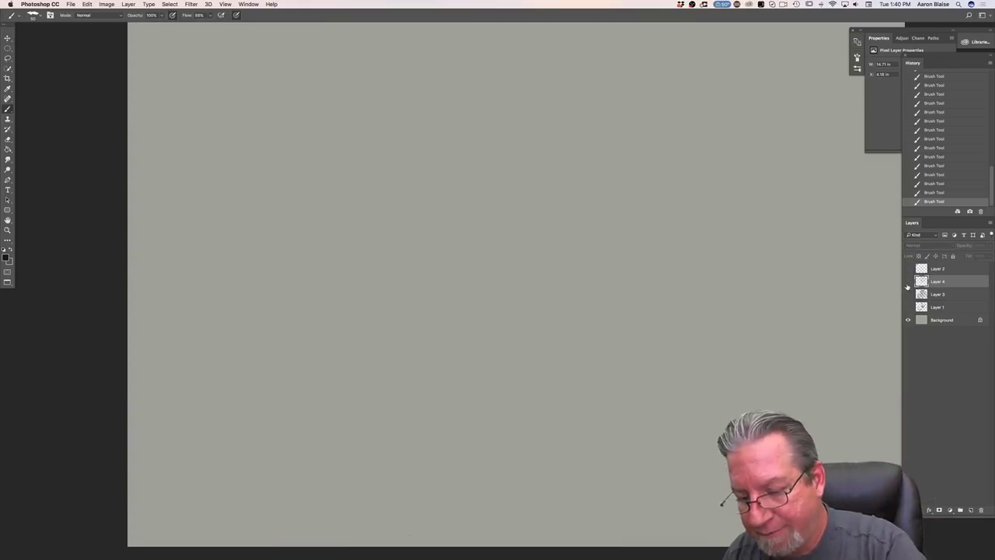
left_click(970, 510)
left_click_drag(530, 166, 528, 341)
mouse_move(462, 172)
left_mouse_down()
mouse_move(493, 169)
mouse_move(412, 141)
left_mouse_up()
left_click_drag(522, 346, 408, 280)
left_click_drag(423, 277, 524, 348)
left_click_drag(412, 142, 420, 275)
left_click_drag(414, 146, 425, 283)
left_click_drag(529, 170, 526, 333)
left_click_drag(534, 193, 532, 327)
mouse_move(529, 169)
left_mouse_down()
mouse_move(644, 139)
mouse_move(544, 166)
left_mouse_up()
- Sketch the cube's top face and the remaining side face, closing its bottom edges
mouse_move(660, 135)
left_mouse_down()
mouse_move(564, 123)
mouse_move(468, 130)
mouse_move(492, 125)
mouse_move(416, 142)
left_mouse_up()
left_click_drag(534, 120, 416, 143)
mouse_move(654, 138)
left_mouse_down()
mouse_move(646, 248)
mouse_move(653, 196)
left_mouse_up()
left_click_drag(654, 193, 644, 274)
mouse_move(657, 148)
left_mouse_down()
mouse_move(646, 267)
mouse_move(541, 345)
left_mouse_up()
left_click_drag(637, 289, 544, 348)
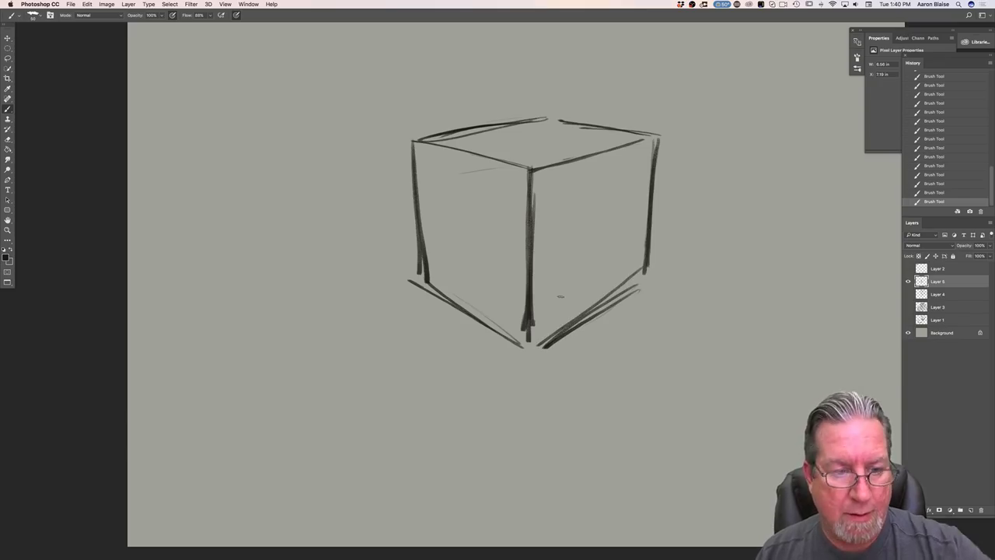
left_click_drag(427, 286, 525, 346)
left_click_drag(429, 144, 522, 168)
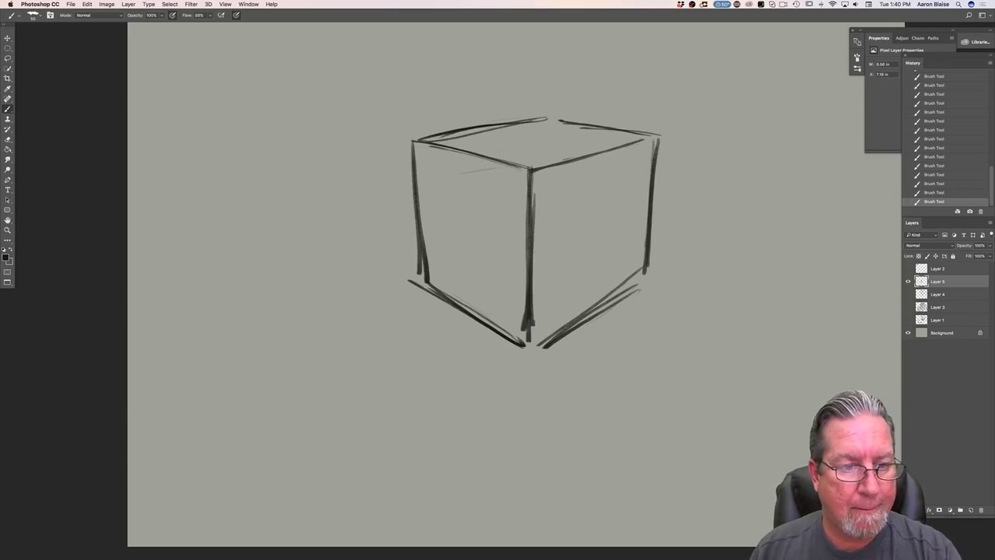
- Darken the cube's top, vertical and bottom edges with overlapping strokes
mouse_move(435, 132)
left_mouse_down()
mouse_move(556, 116)
mouse_move(655, 136)
mouse_move(550, 115)
left_mouse_up()
left_click_drag(574, 167, 658, 136)
mouse_move(657, 136)
left_mouse_down()
mouse_move(530, 175)
mouse_move(527, 339)
left_mouse_up()
left_click_drag(533, 205, 534, 329)
mouse_move(657, 137)
left_mouse_down()
mouse_move(645, 273)
mouse_move(543, 346)
left_mouse_up()
left_click_drag(417, 280, 524, 342)
left_click_drag(422, 135, 526, 169)
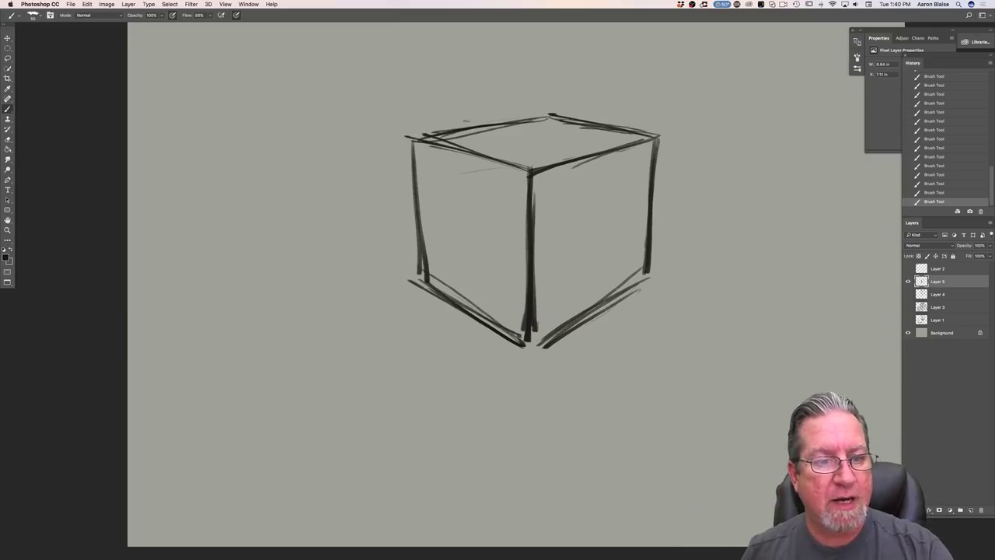
- Extend the cube's top and bottom edges outward as perspective guide lines and mark vanishing points above on both sides
left_click_drag(414, 140, 678, 92)
left_click_drag(645, 139, 704, 111)
left_click_drag(537, 117, 378, 94)
left_click_drag(508, 167, 311, 107)
left_click_drag(575, 315, 707, 219)
left_click_drag(437, 138, 731, 73)
mouse_move(596, 103)
left_mouse_down()
mouse_move(824, 70)
mouse_move(825, 93)
left_mouse_up()
left_click_drag(797, 140, 553, 318)
left_click_drag(440, 120, 559, 109)
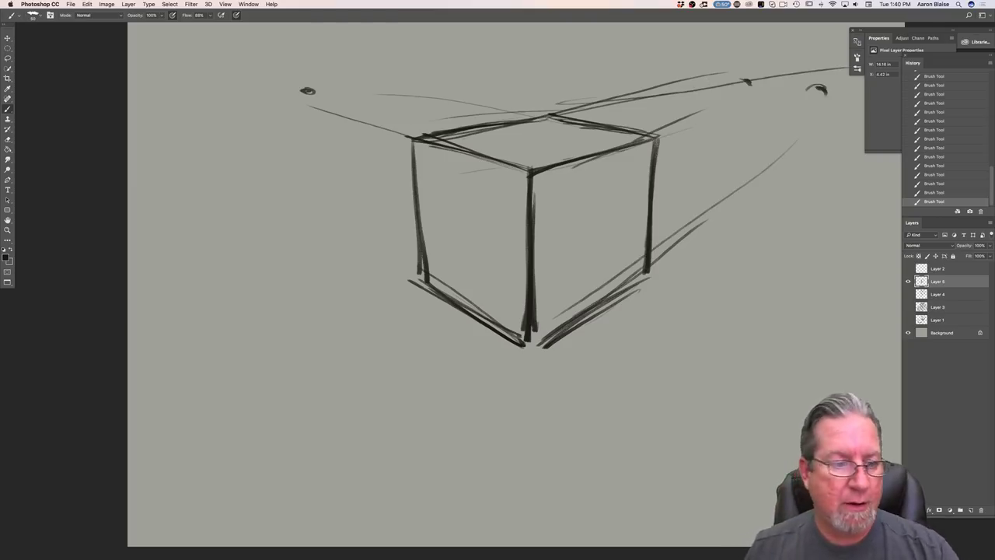
- Extend the cube's lower edges toward a far side vanishing point and its vertical edges down toward a third one
left_click_drag(520, 333, 250, 174)
left_click_drag(233, 88, 167, 91)
left_click_drag(411, 238, 308, 185)
left_click_drag(523, 233, 523, 501)
left_click_drag(647, 225, 600, 460)
left_click_drag(423, 214, 464, 505)
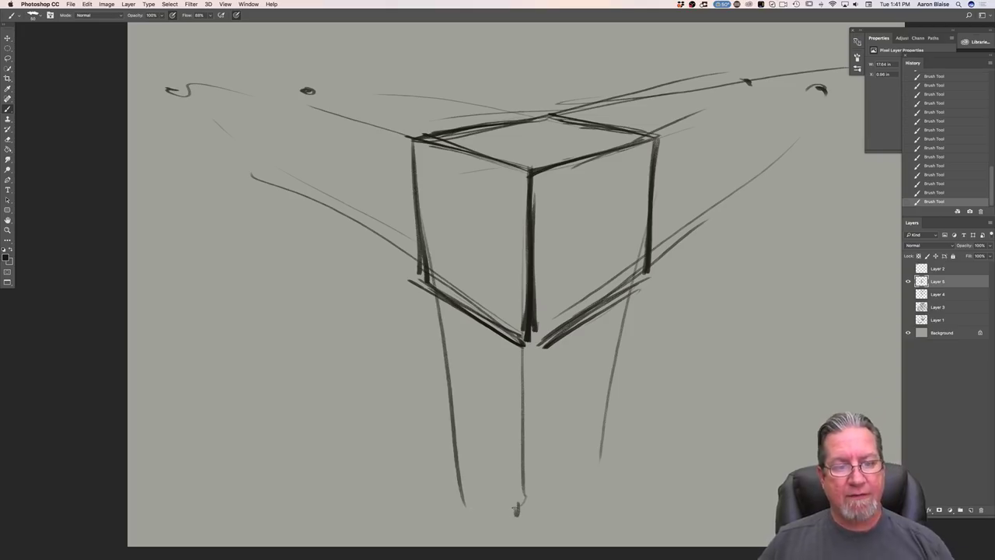
left_click_drag(424, 274, 466, 504)
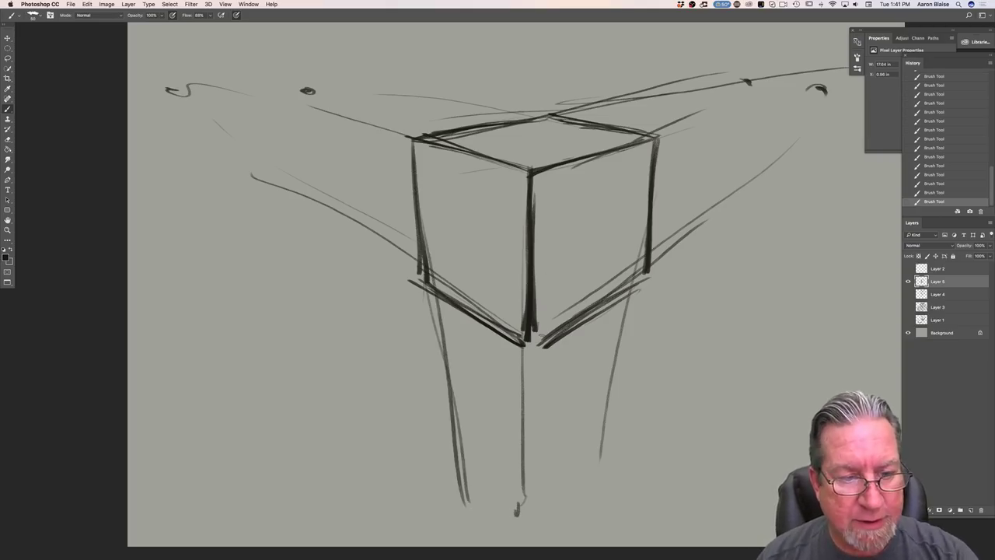
- Reinforce the cube's converging vertical edges and touch up the back corner of its top face
left_click_drag(532, 174, 532, 311)
left_click_drag(404, 136, 424, 277)
left_click_drag(530, 179, 535, 309)
mouse_move(658, 143)
left_mouse_down()
mouse_move(645, 272)
mouse_move(542, 342)
left_mouse_up()
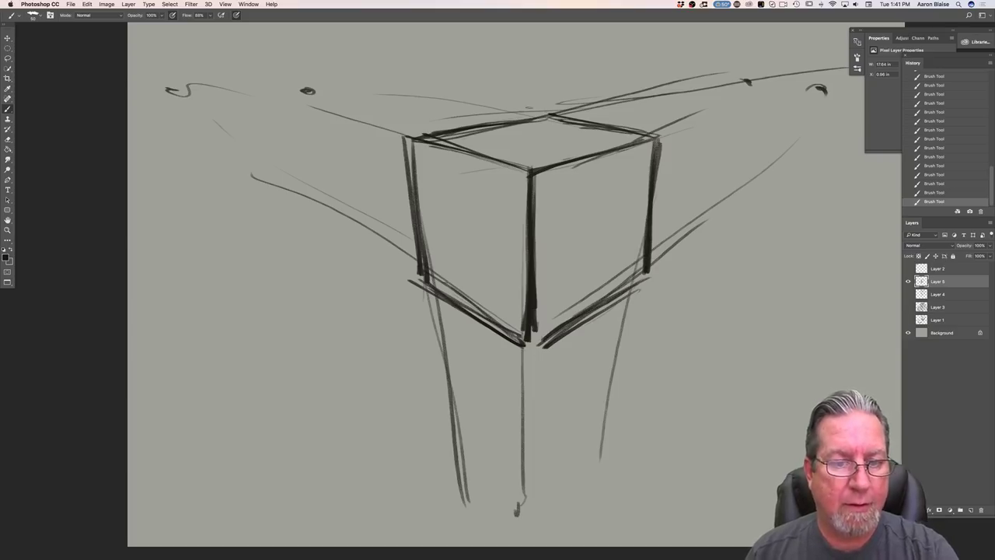
left_click_drag(521, 106, 554, 115)
- Sketch a smaller second cube seen from a steeper high angle, with its sides tapering strongly downward
left_click_drag(754, 309, 830, 336)
left_click_drag(682, 340, 751, 393)
left_click_drag(755, 313, 684, 334)
left_click_drag(827, 337, 765, 395)
left_click_drag(830, 336, 802, 412)
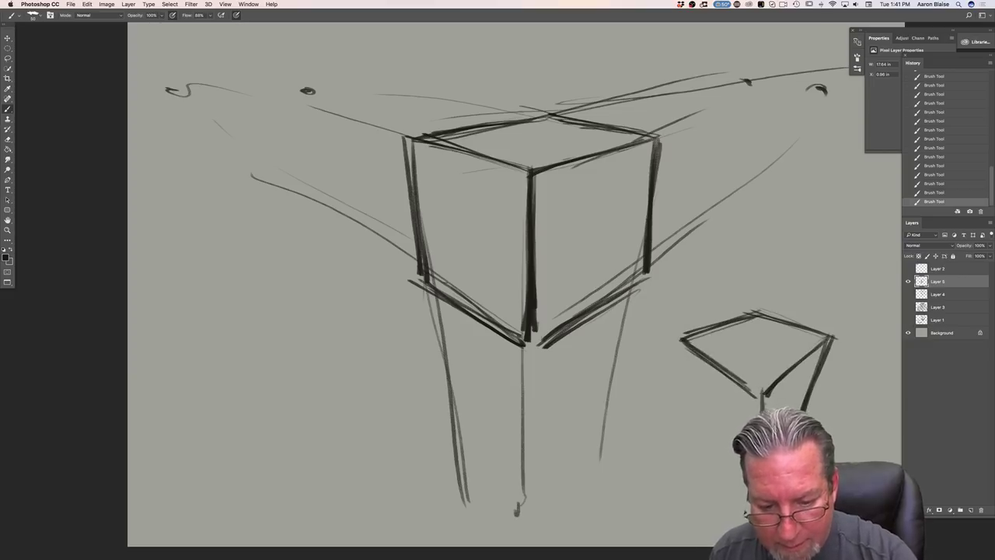
left_click_drag(681, 337, 727, 437)
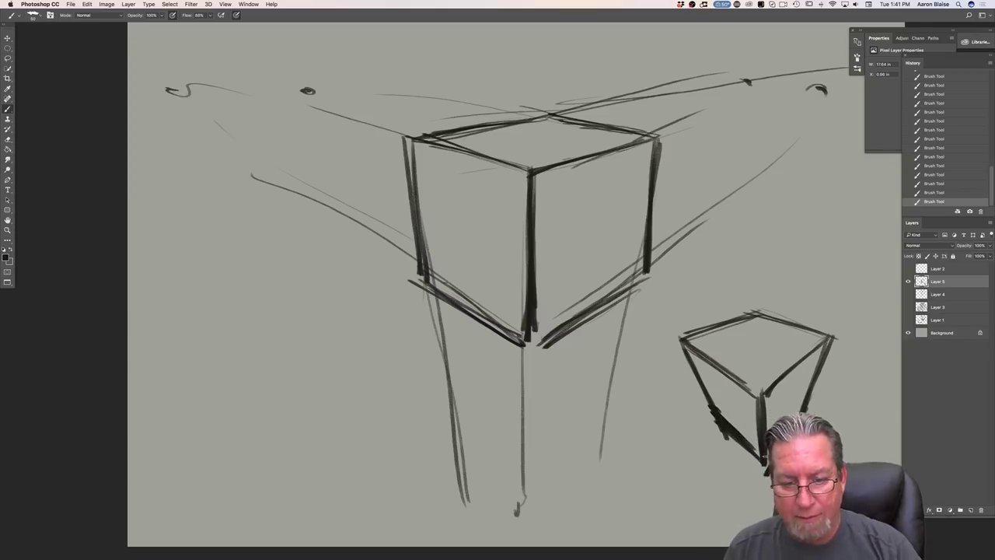
left_click_drag(681, 339, 727, 435)
mouse_move(826, 349)
left_mouse_down()
mouse_move(802, 408)
mouse_move(769, 390)
mouse_move(756, 315)
mouse_move(683, 337)
mouse_move(760, 393)
left_mouse_up()
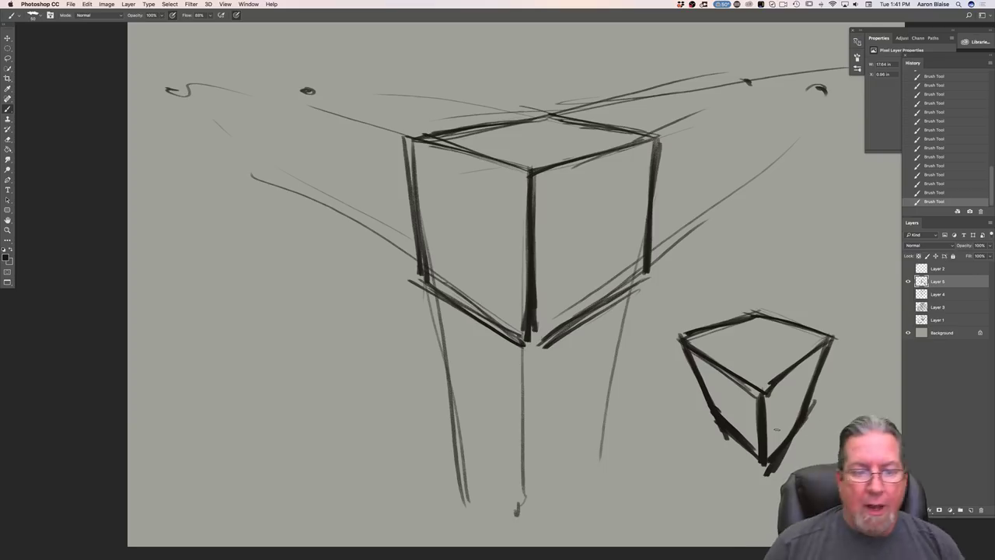
- Draw the hidden back and base edges through both cubes
left_click_drag(635, 272, 561, 243)
mouse_move(549, 117)
left_mouse_down()
mouse_move(544, 228)
mouse_move(429, 278)
left_mouse_up()
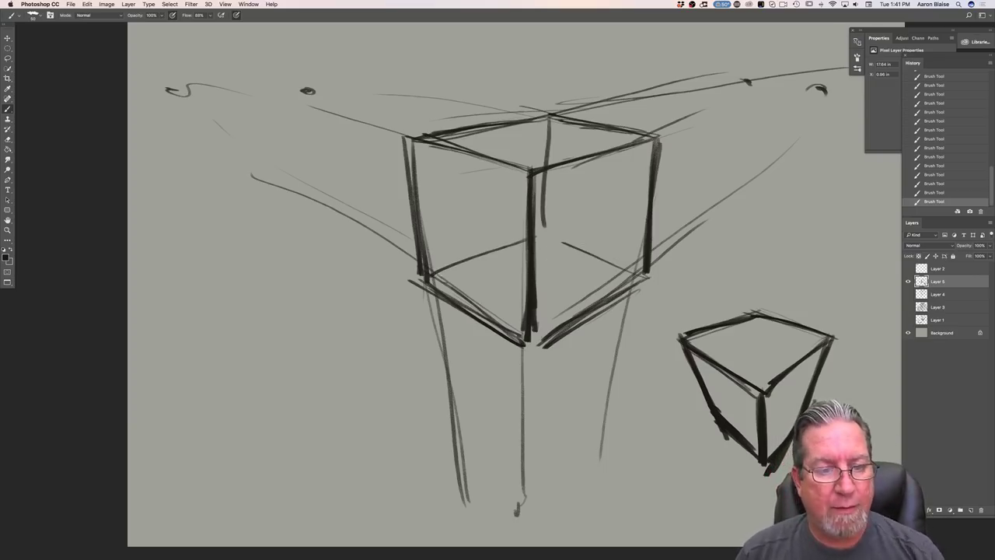
left_click_drag(759, 318, 759, 373)
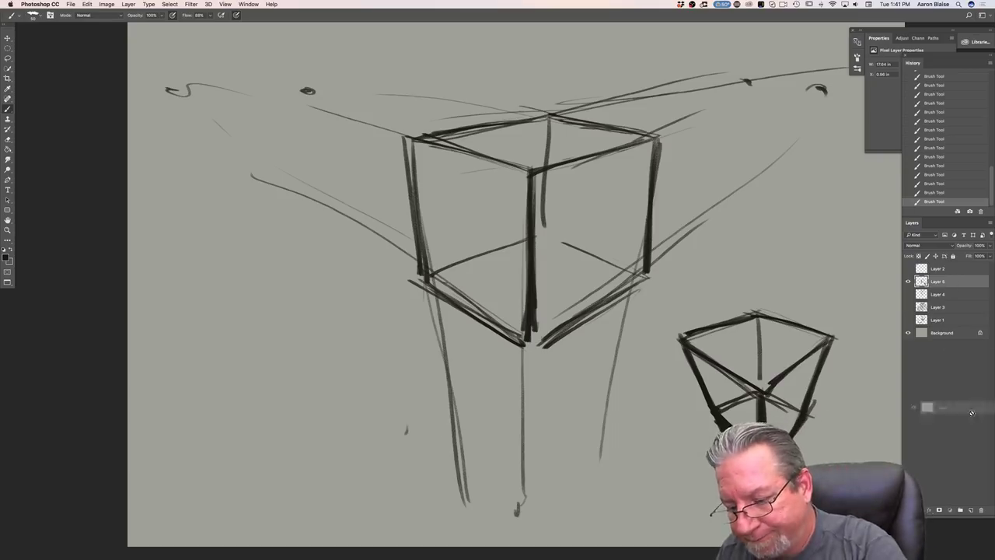
- Delete the cube demonstration layer and show Layers 2, 4 and 3 again
key("Delete")
left_click(908, 269)
left_click(908, 282)
left_click(908, 293)
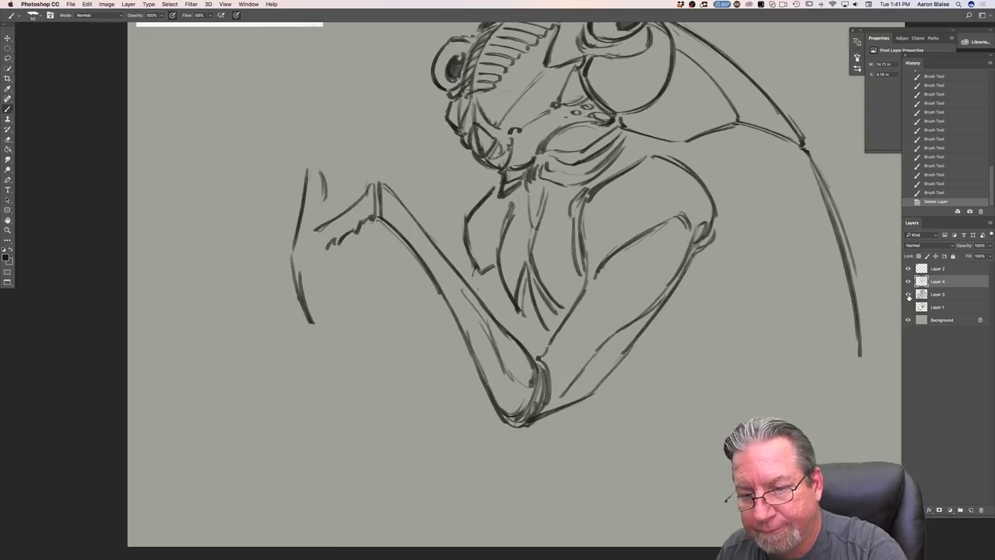
key("super+minus")
key("super+minus")
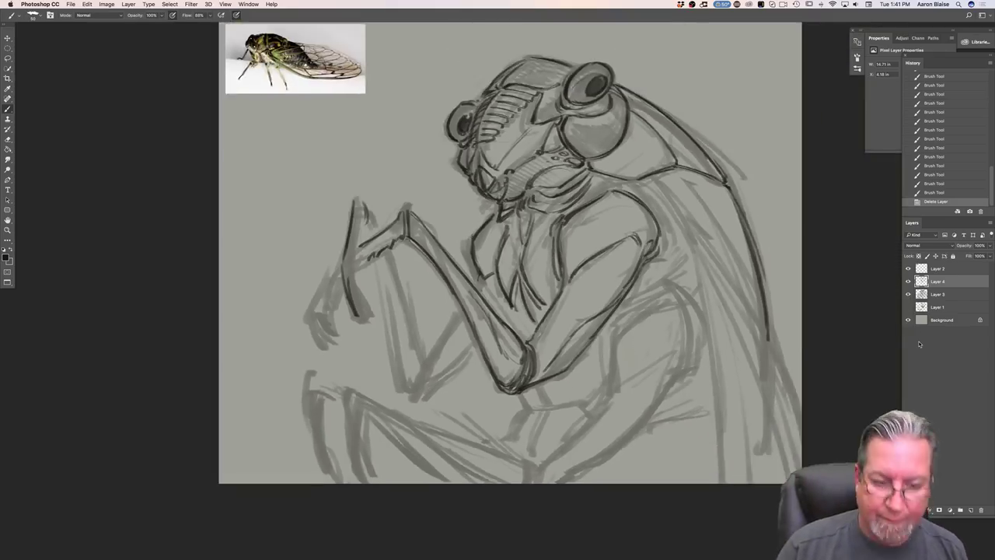
key("super+plus")
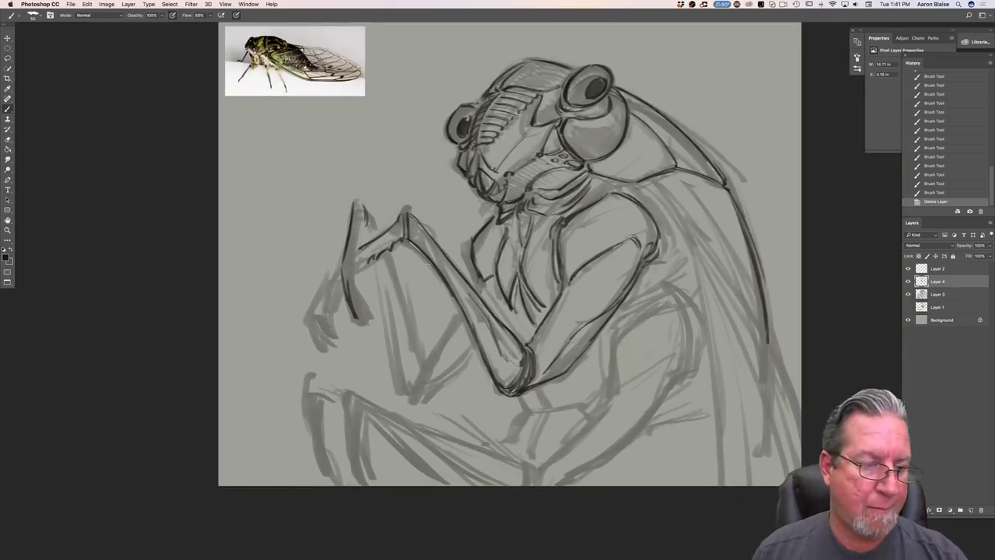
- Ink the raised hand's long finger and wrist edges, and start the palm line toward the lower claw on Layer 4
left_click_drag(355, 223, 351, 277)
mouse_move(361, 215)
left_mouse_down()
mouse_move(354, 269)
mouse_move(358, 243)
left_mouse_up()
left_click_drag(359, 233, 355, 265)
left_click_drag(357, 255, 351, 285)
left_click_drag(353, 280, 350, 293)
mouse_move(350, 281)
left_mouse_down()
mouse_move(351, 325)
mouse_move(344, 317)
left_mouse_up()
left_click_drag(353, 280, 341, 314)
left_click_drag(348, 258, 316, 301)
left_click_drag(397, 219, 383, 236)
left_click_drag(409, 208, 399, 235)
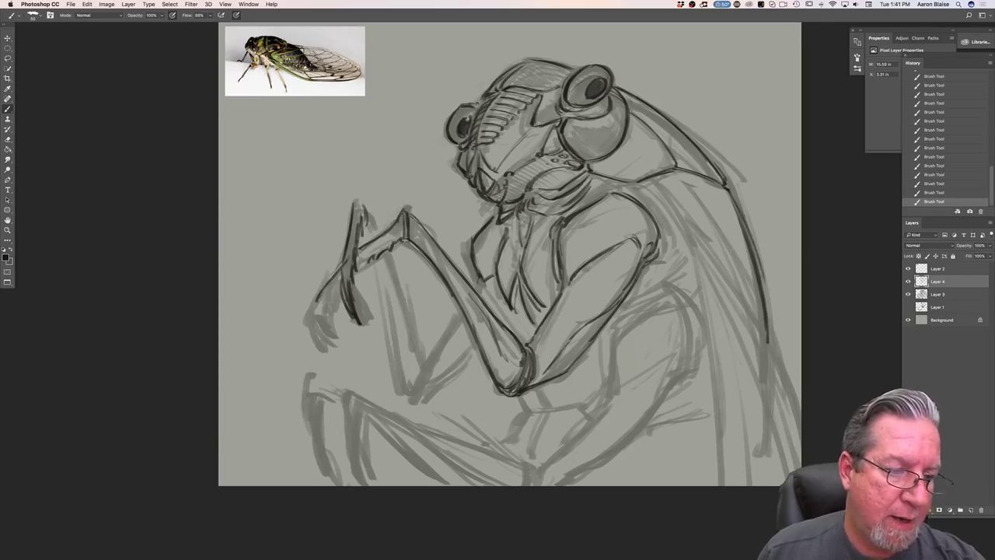
- Ink the hand's second fingertip and its curled lower claw with short spiky strokes along the palm
left_click_drag(364, 201, 377, 234)
mouse_move(342, 262)
left_mouse_down()
mouse_move(316, 298)
mouse_move(311, 333)
left_mouse_up()
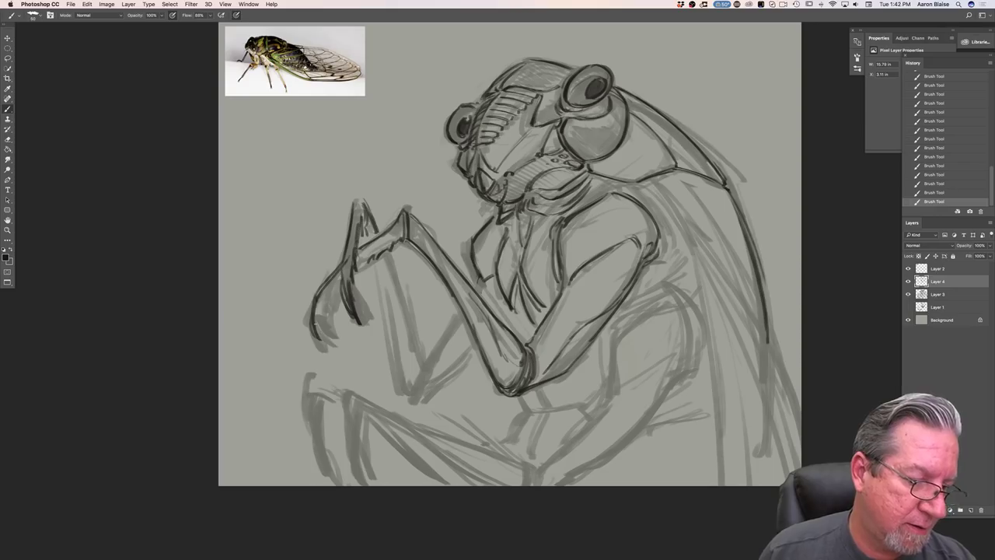
mouse_move(327, 299)
left_mouse_down()
mouse_move(312, 314)
mouse_move(314, 342)
mouse_move(307, 336)
left_mouse_up()
mouse_move(305, 319)
left_mouse_down()
mouse_move(327, 348)
mouse_move(325, 336)
left_mouse_up()
left_click_drag(364, 265, 331, 302)
left_click_drag(334, 290, 325, 307)
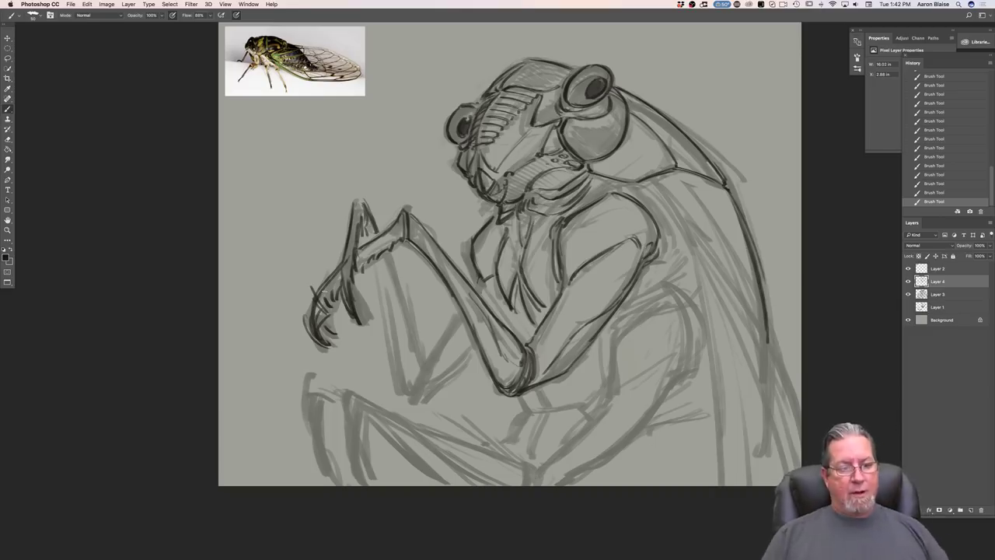
- Add fold lines behind the near shoulder, an inner wing edge, and darker contours on the far shoulder and lower chest
mouse_move(625, 191)
left_mouse_down()
mouse_move(669, 247)
mouse_move(655, 263)
left_mouse_up()
mouse_move(664, 207)
left_mouse_down()
mouse_move(676, 252)
mouse_move(641, 290)
left_mouse_up()
mouse_move(653, 194)
left_mouse_down()
mouse_move(692, 243)
mouse_move(695, 232)
left_mouse_up()
mouse_move(680, 179)
left_mouse_down()
mouse_move(721, 226)
mouse_move(760, 330)
left_mouse_up()
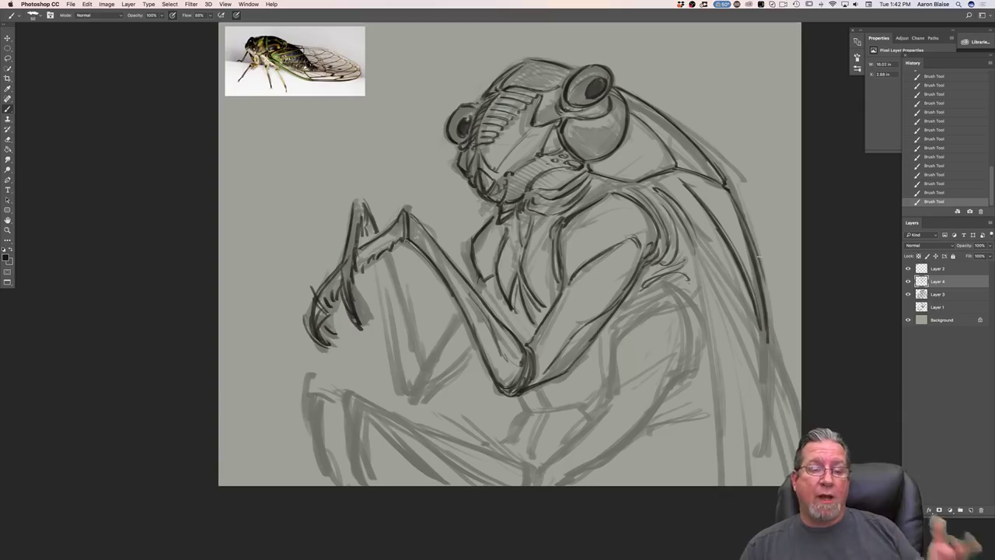
left_click_drag(472, 241, 480, 281)
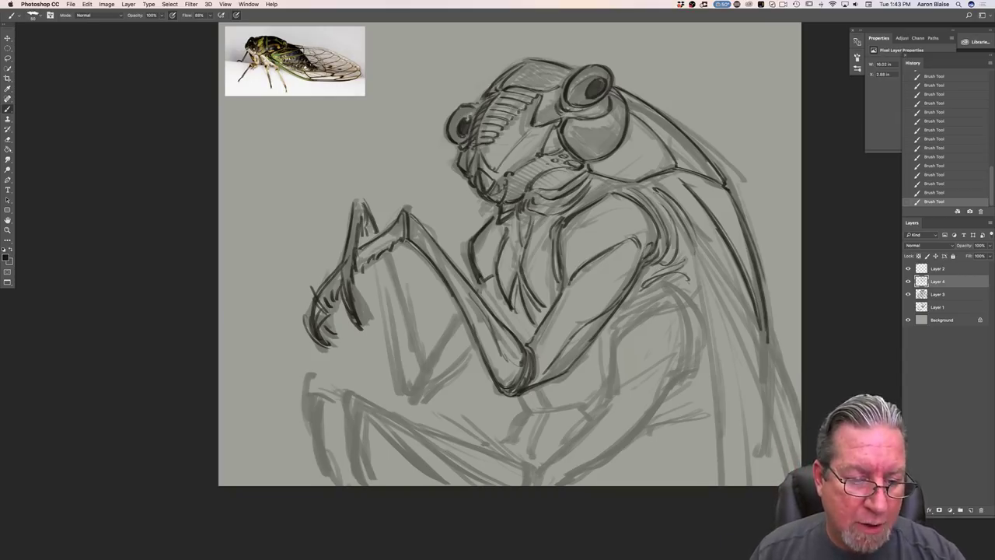
left_click_drag(513, 312, 530, 330)
left_click_drag(497, 280, 510, 328)
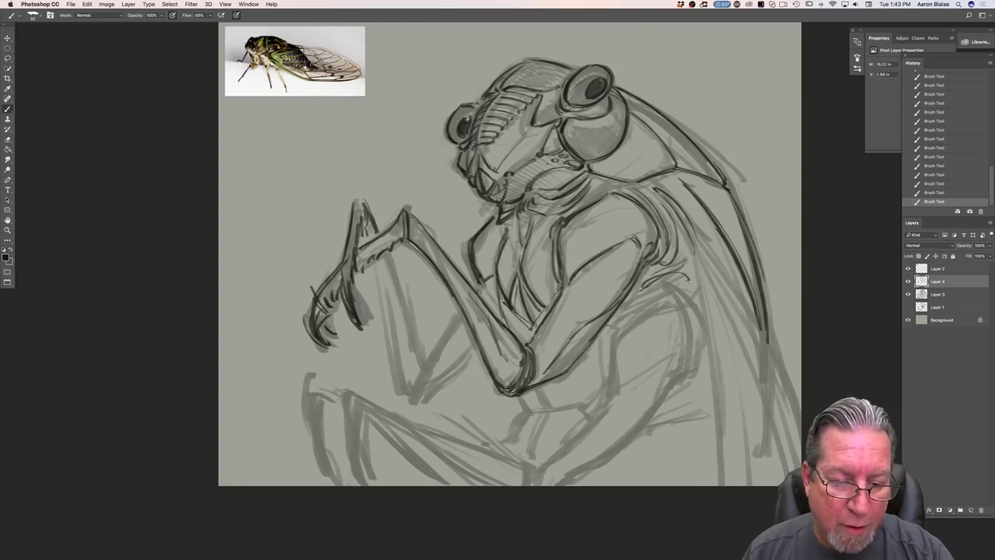
- Ink the rounded top and outer contour of the lower limb's upper segment, with crease strokes behind its bend
left_click_drag(615, 318, 609, 378)
mouse_move(614, 337)
left_mouse_down()
mouse_move(675, 284)
mouse_move(691, 333)
left_mouse_up()
mouse_move(678, 294)
left_mouse_down()
mouse_move(698, 356)
mouse_move(649, 420)
left_mouse_up()
left_click_drag(684, 351, 668, 388)
left_click_drag(667, 387, 647, 420)
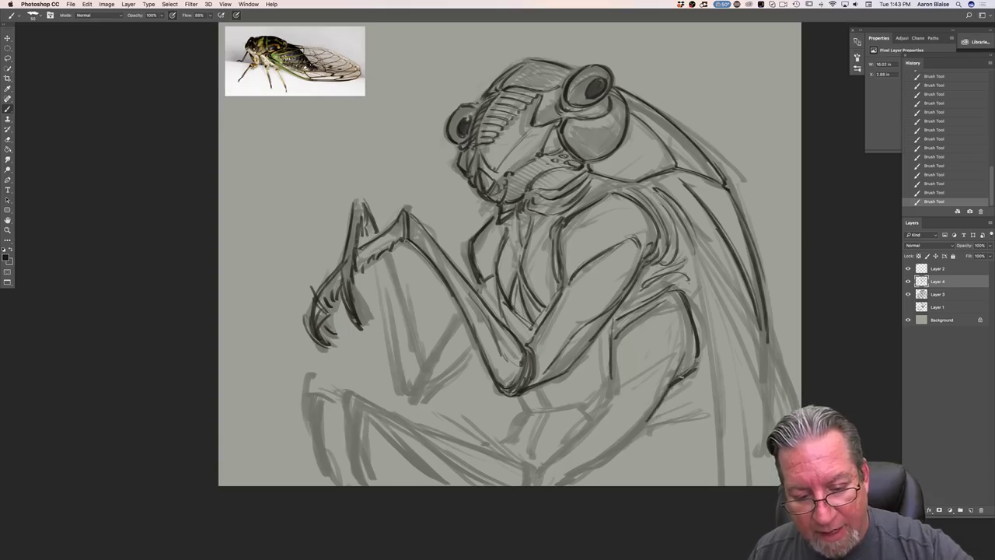
left_click_drag(704, 362, 676, 388)
mouse_move(703, 380)
left_mouse_down()
mouse_move(662, 405)
mouse_move(679, 402)
left_mouse_up()
mouse_move(677, 399)
left_mouse_down()
mouse_move(668, 388)
mouse_move(601, 453)
left_mouse_up()
left_click_drag(654, 412, 562, 475)
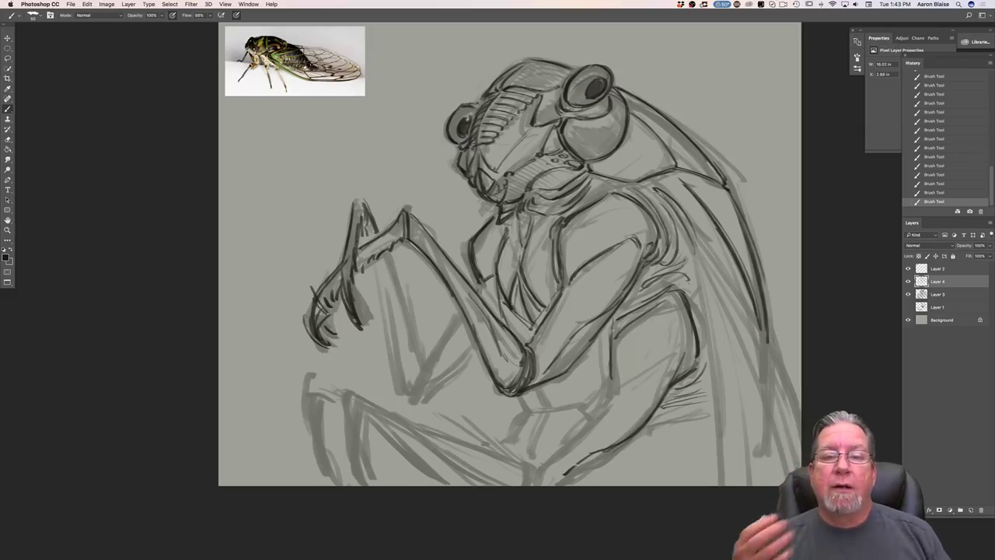
- Ink the inner contour of the lower limb's upper segment and the muscle line across its middle
mouse_move(616, 335)
left_mouse_down()
mouse_move(612, 372)
mouse_move(613, 354)
left_mouse_up()
mouse_move(612, 351)
left_mouse_down()
mouse_move(608, 394)
mouse_move(573, 433)
left_mouse_up()
left_click_drag(611, 390, 556, 451)
left_click_drag(595, 412, 547, 459)
left_click_drag(672, 365, 620, 392)
left_click_drag(673, 362, 653, 403)
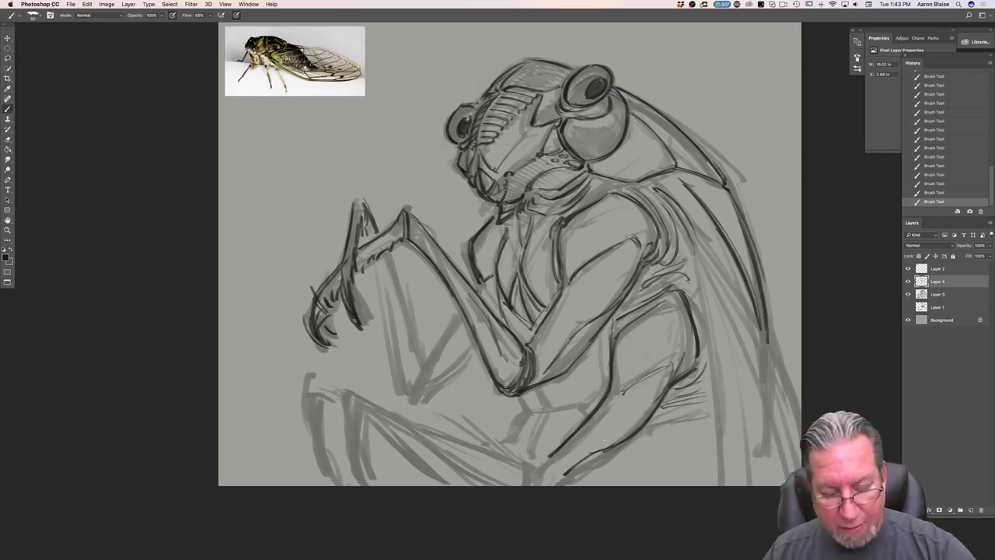
- Reinforce the lower limb's underside toward its joint and add inner contours to it and the arm above
left_click_drag(411, 357, 396, 284)
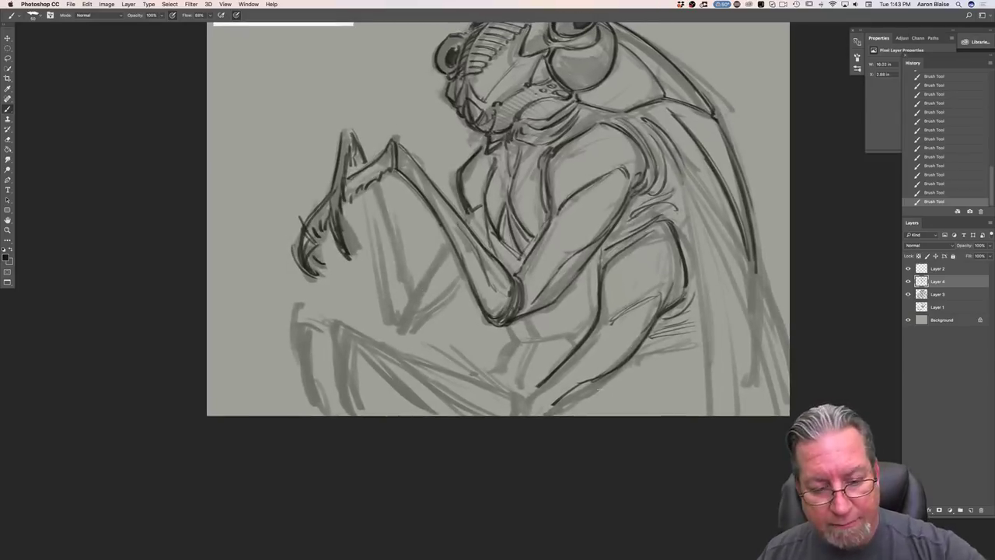
left_click_drag(626, 362, 575, 403)
left_click_drag(622, 367, 559, 415)
left_click_drag(608, 331, 581, 374)
left_click_drag(572, 215, 557, 249)
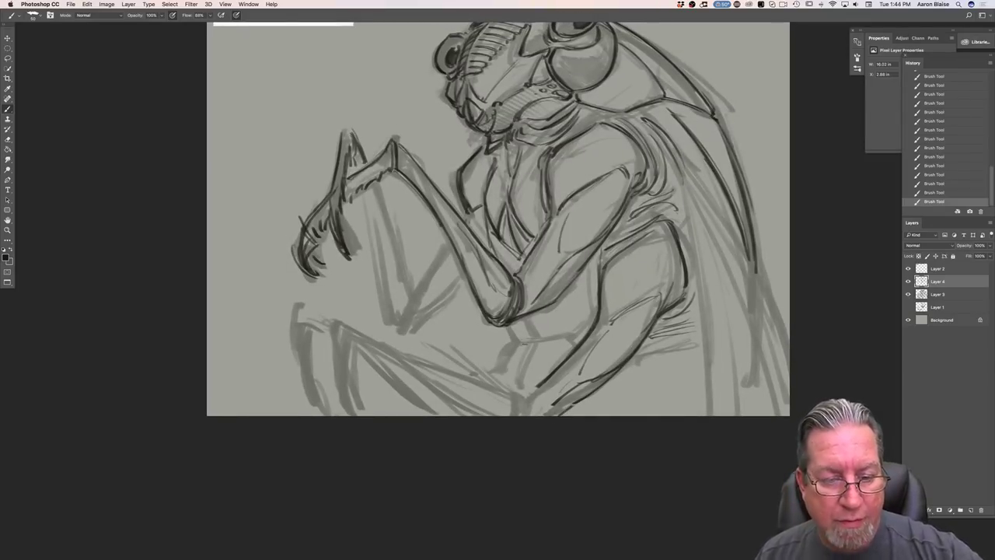
- Ink the top edge and joint of the lower limb's front segment, along with the belly and waist lines
mouse_move(540, 386)
left_mouse_down()
mouse_move(521, 416)
mouse_move(513, 401)
mouse_move(517, 412)
mouse_move(339, 325)
left_mouse_up()
left_click_drag(387, 346, 477, 378)
mouse_move(516, 415)
left_mouse_down()
mouse_move(442, 378)
mouse_move(493, 408)
left_mouse_up()
left_click_drag(552, 340, 517, 338)
mouse_move(522, 339)
left_mouse_down()
mouse_move(563, 339)
mouse_move(536, 340)
left_mouse_up()
mouse_move(593, 259)
left_mouse_down()
mouse_move(595, 315)
mouse_move(572, 342)
left_mouse_up()
- Ink the folded wings' long edges sweeping from behind the shoulder down past the canvas bottom
left_click_drag(684, 189, 697, 260)
left_click_drag(665, 137, 688, 191)
left_click_drag(659, 119, 713, 393)
left_click_drag(695, 219, 715, 415)
left_click_drag(696, 250, 712, 415)
left_click_drag(693, 184, 775, 401)
left_click_drag(704, 206, 774, 401)
mouse_move(701, 190)
left_mouse_down()
mouse_move(790, 371)
mouse_move(782, 329)
left_mouse_up()
mouse_move(692, 167)
left_mouse_down()
mouse_move(762, 280)
mouse_move(790, 349)
left_mouse_up()
left_click_drag(685, 162, 801, 371)
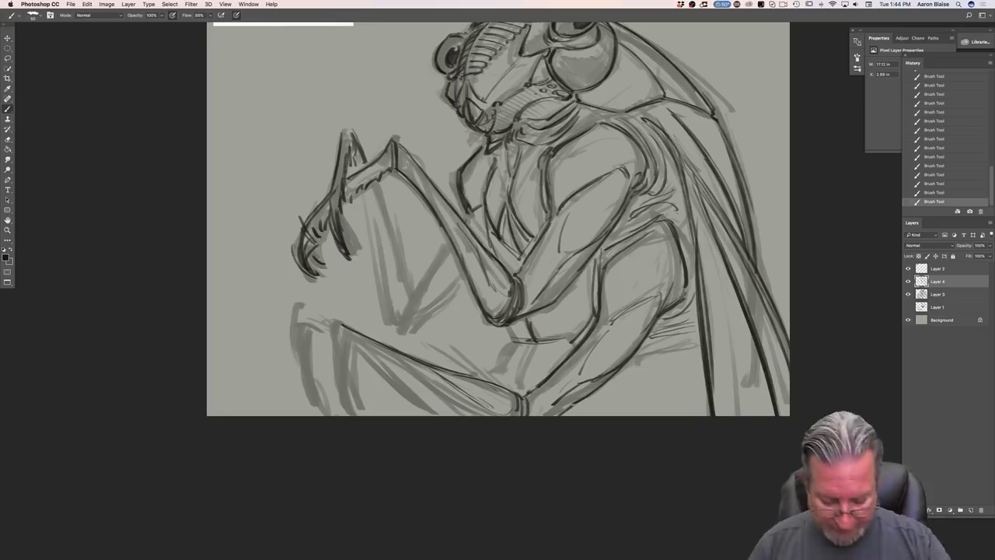
- Ink the waist crease and outline the abdomen with curved segment bands below the lower limb
left_click_drag(315, 384, 337, 448)
left_click_drag(397, 397, 391, 270)
mouse_move(540, 310)
left_mouse_down()
mouse_move(514, 339)
mouse_move(541, 336)
mouse_move(536, 356)
left_mouse_up()
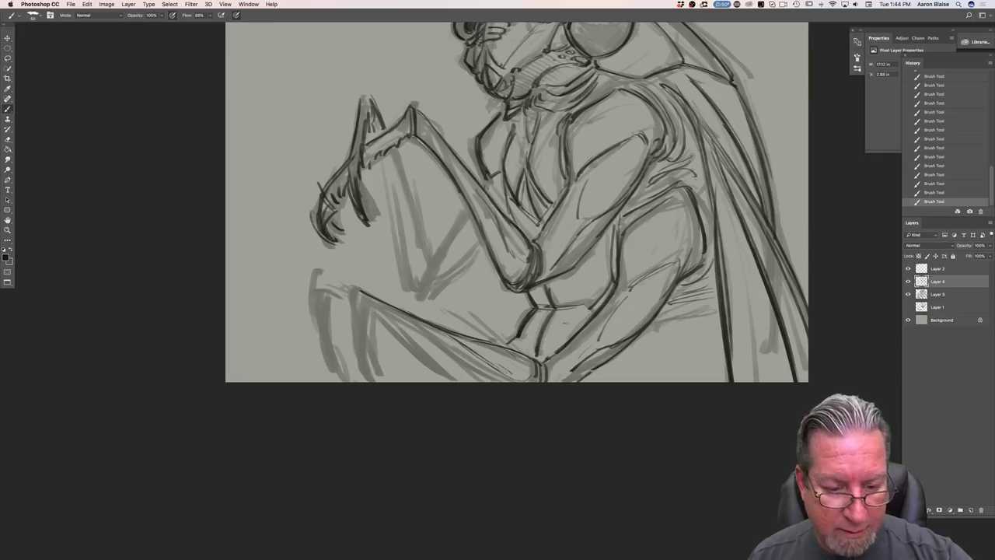
mouse_move(661, 316)
left_mouse_down()
mouse_move(678, 311)
mouse_move(703, 346)
left_mouse_up()
left_click_drag(709, 276, 695, 382)
mouse_move(691, 339)
left_mouse_down()
mouse_move(640, 342)
mouse_move(704, 337)
left_mouse_up()
mouse_move(631, 361)
left_mouse_down()
mouse_move(700, 357)
mouse_move(687, 356)
left_mouse_up()
mouse_move(614, 374)
left_mouse_down()
mouse_move(681, 376)
mouse_move(662, 370)
left_mouse_up()
mouse_move(588, 375)
left_mouse_down()
mouse_move(651, 381)
mouse_move(691, 366)
left_mouse_up()
left_click_drag(639, 343, 685, 347)
- Darken the abdomen's back edge and upper segment bands, and touch up the front waist line
left_click_drag(519, 338, 515, 351)
left_click_drag(703, 274, 708, 339)
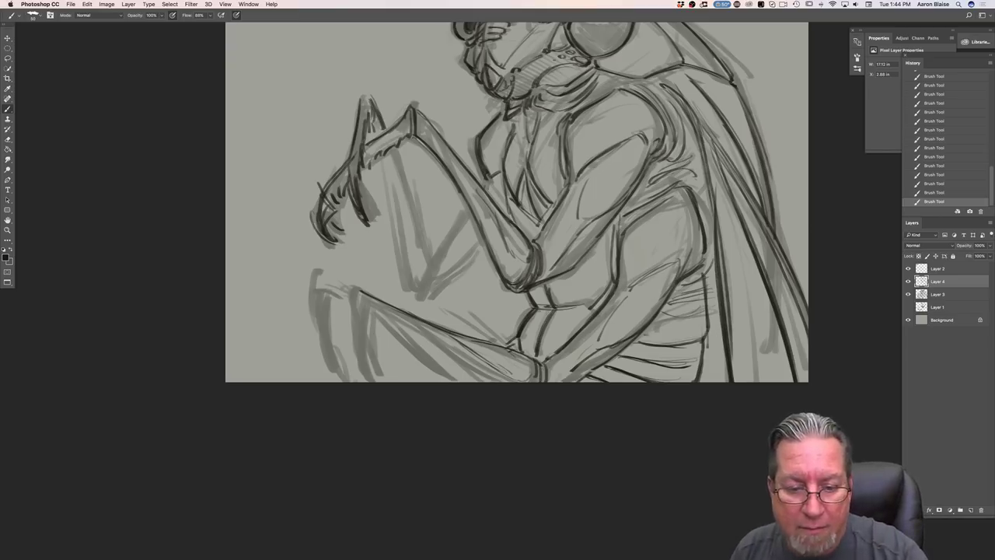
mouse_move(696, 316)
left_mouse_down()
mouse_move(704, 331)
mouse_move(650, 330)
mouse_move(704, 315)
mouse_move(692, 300)
mouse_move(665, 308)
mouse_move(670, 296)
left_mouse_up()
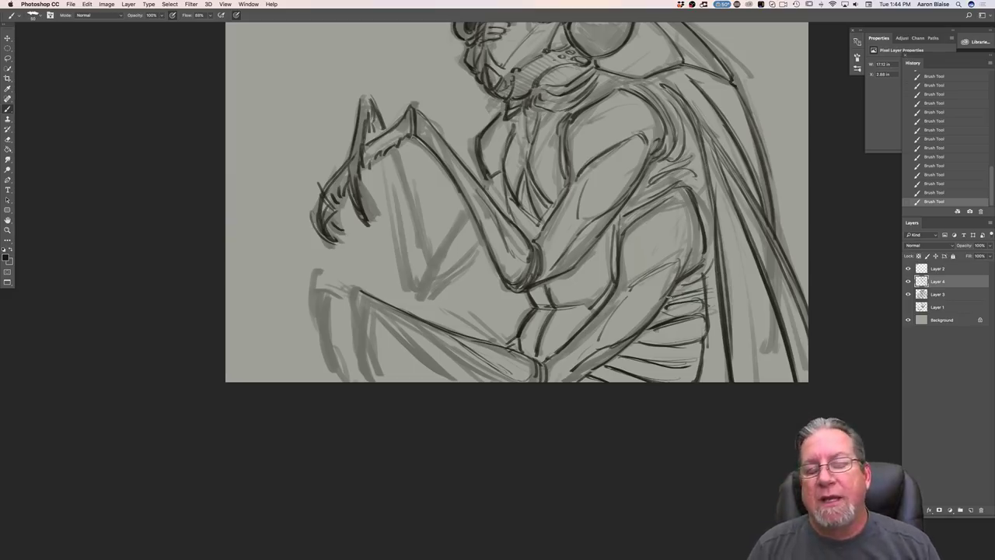
mouse_move(703, 294)
left_mouse_down()
mouse_move(705, 329)
mouse_move(702, 277)
left_mouse_up()
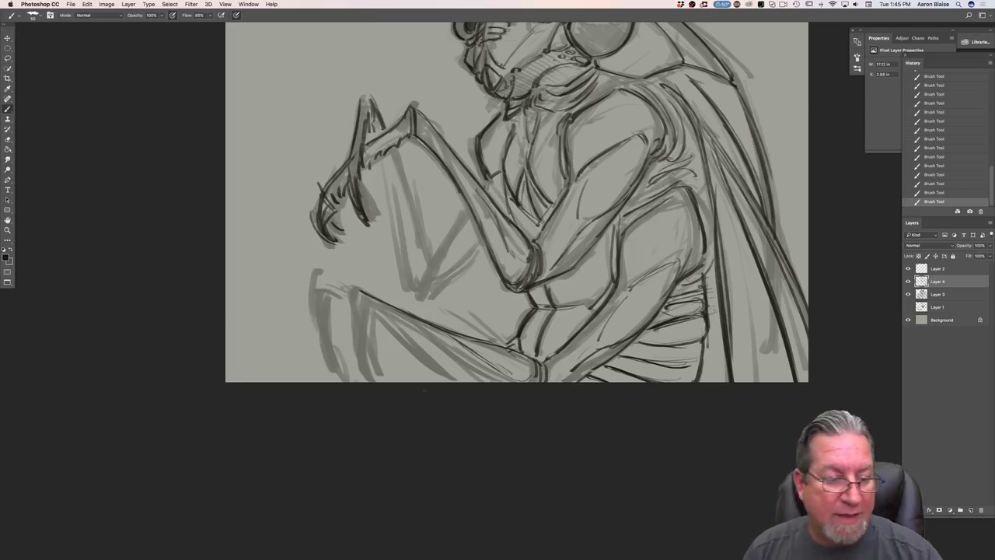
- Ink the underside of the lower limb's front segment and the two hanging digits at its end
left_click_drag(491, 380, 391, 312)
mouse_move(432, 345)
left_mouse_down()
mouse_move(367, 306)
mouse_move(364, 294)
mouse_move(367, 312)
left_mouse_up()
left_click_drag(350, 291, 351, 354)
mouse_move(351, 317)
left_mouse_down()
mouse_move(356, 366)
mouse_move(364, 335)
left_mouse_up()
mouse_move(367, 313)
left_mouse_down()
mouse_move(356, 363)
mouse_move(366, 380)
left_mouse_up()
left_click_drag(325, 281, 342, 299)
mouse_move(389, 327)
left_mouse_down()
mouse_move(453, 378)
mouse_move(432, 356)
left_mouse_up()
mouse_move(323, 278)
left_mouse_down()
mouse_move(344, 292)
mouse_move(322, 304)
mouse_move(314, 345)
mouse_move(342, 381)
left_mouse_up()
left_click_drag(327, 344, 345, 378)
left_click_drag(322, 310, 330, 346)
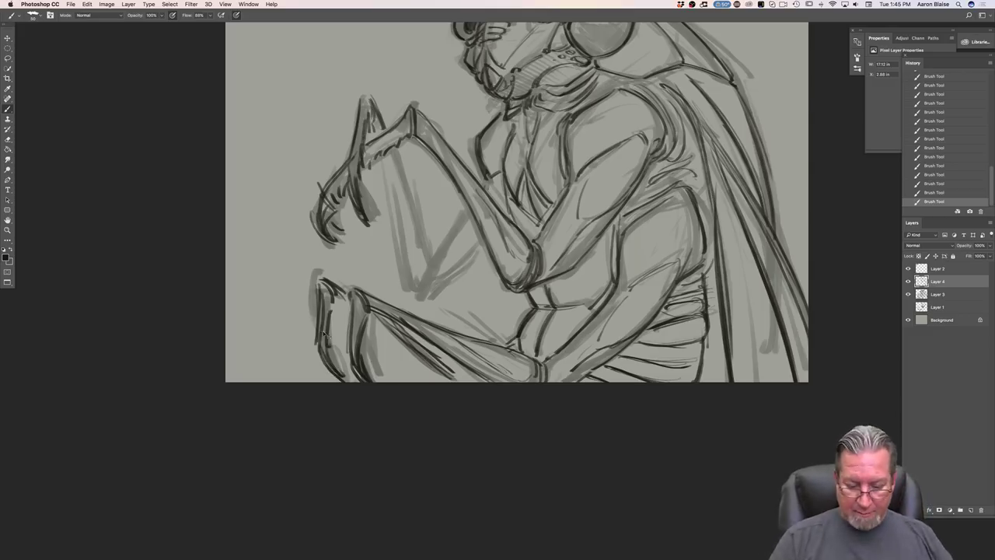
- Ink the far arm's forearm running from behind the raised hand down to its rounded elbow
key("super+minus")
key("super+minus")
key("super+equal")
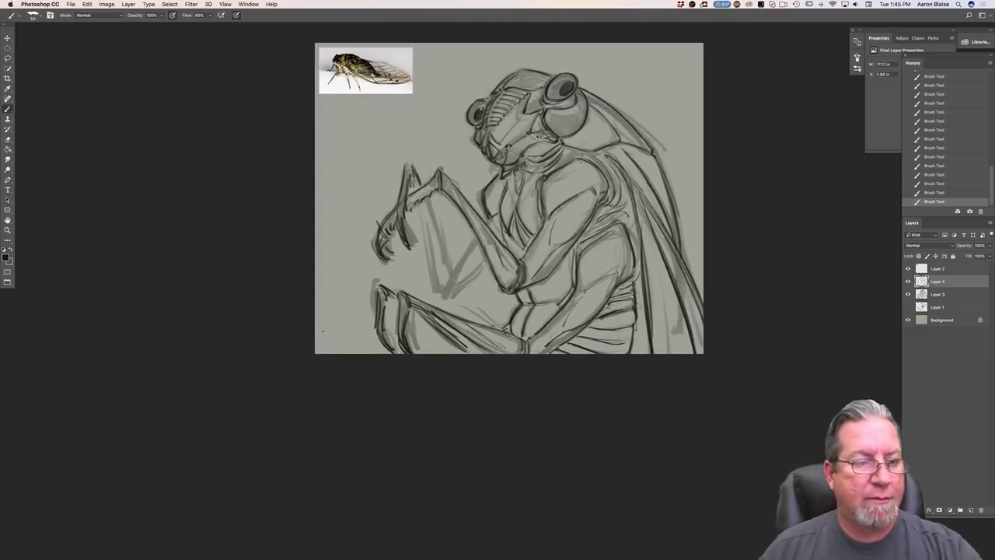
key("super+equal")
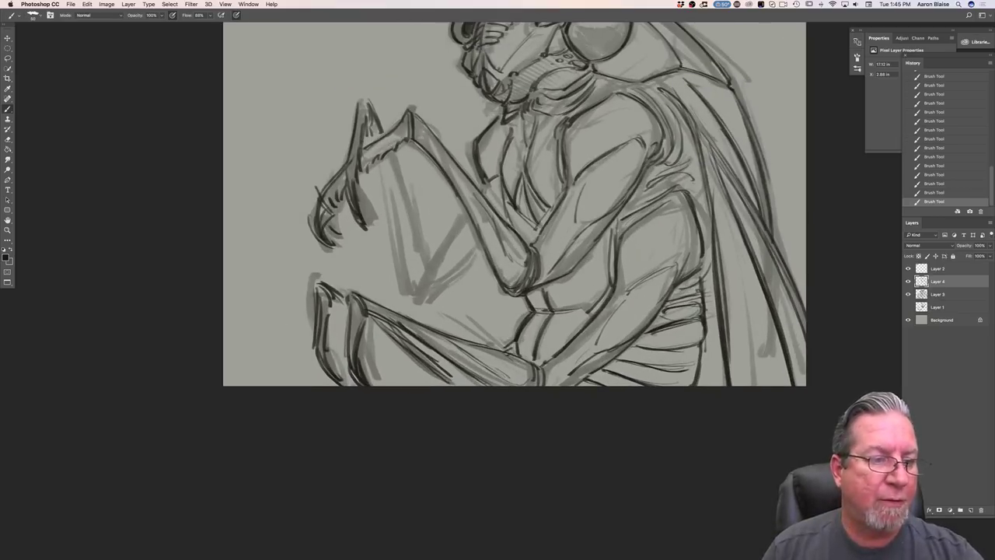
mouse_move(391, 158)
left_mouse_down()
mouse_move(430, 268)
mouse_move(420, 284)
left_mouse_up()
left_click_drag(398, 196, 427, 299)
left_click_drag(369, 127, 395, 258)
left_click_drag(391, 209, 412, 300)
left_click_drag(400, 256, 424, 303)
left_click_drag(432, 259, 436, 297)
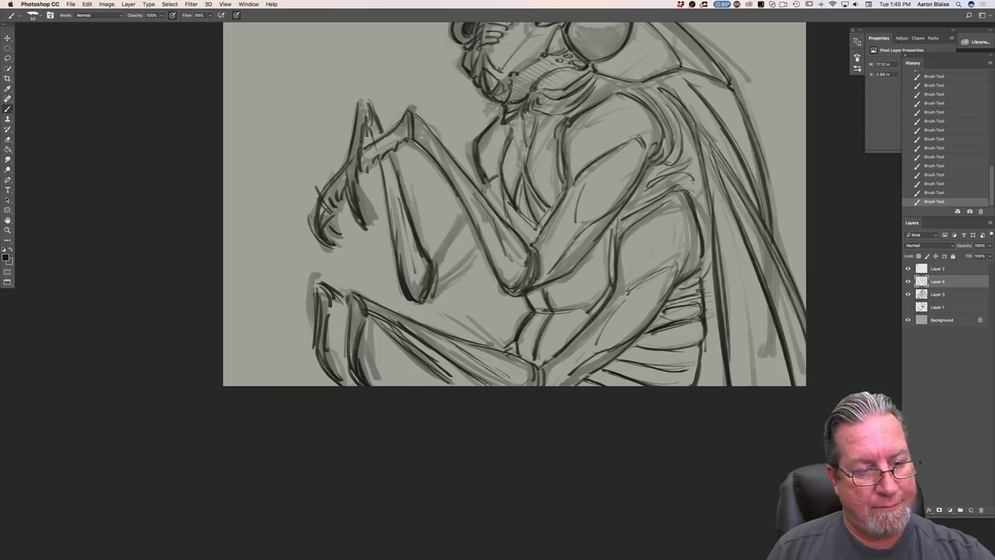
- Ink the far upper arm behind the near forearm and darken the edges of both elbows
mouse_move(432, 259)
left_mouse_down()
mouse_move(466, 214)
mouse_move(460, 220)
mouse_move(477, 170)
left_mouse_up()
mouse_move(462, 266)
left_mouse_down()
mouse_move(479, 246)
mouse_move(432, 297)
left_mouse_up()
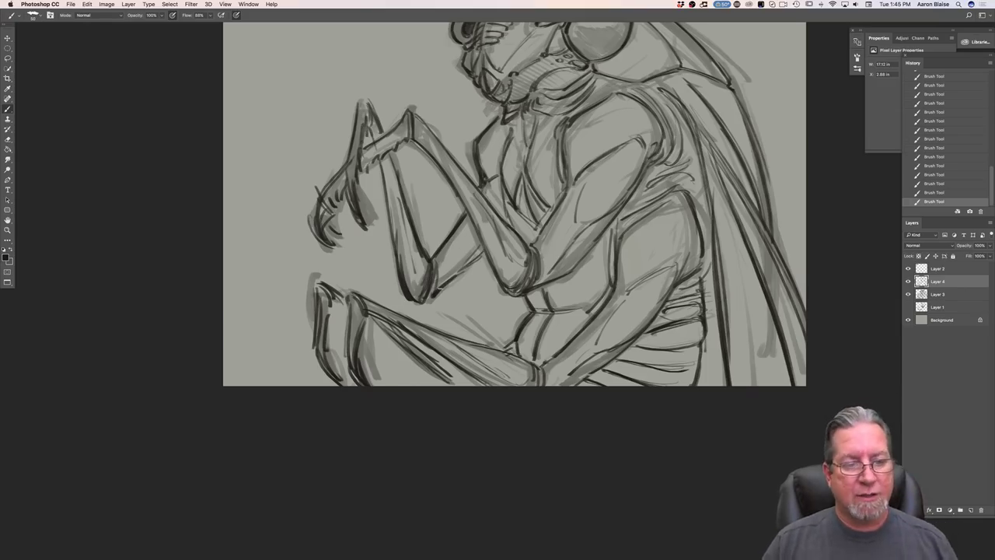
left_click_drag(436, 217, 466, 165)
left_click_drag(440, 260, 489, 169)
left_click_drag(476, 231, 516, 293)
left_click_drag(535, 253, 529, 288)
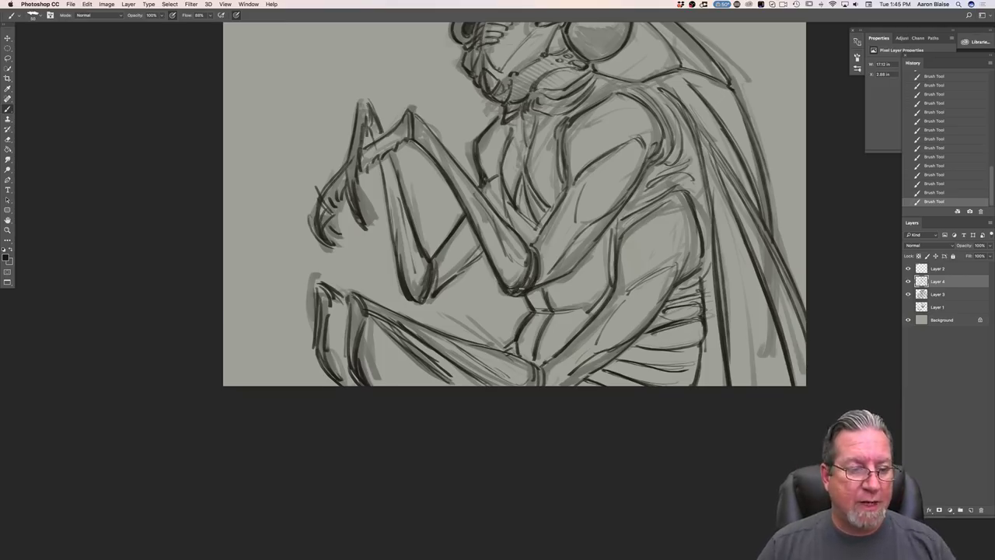
mouse_move(435, 263)
left_mouse_down()
mouse_move(429, 301)
mouse_move(419, 304)
left_mouse_up()
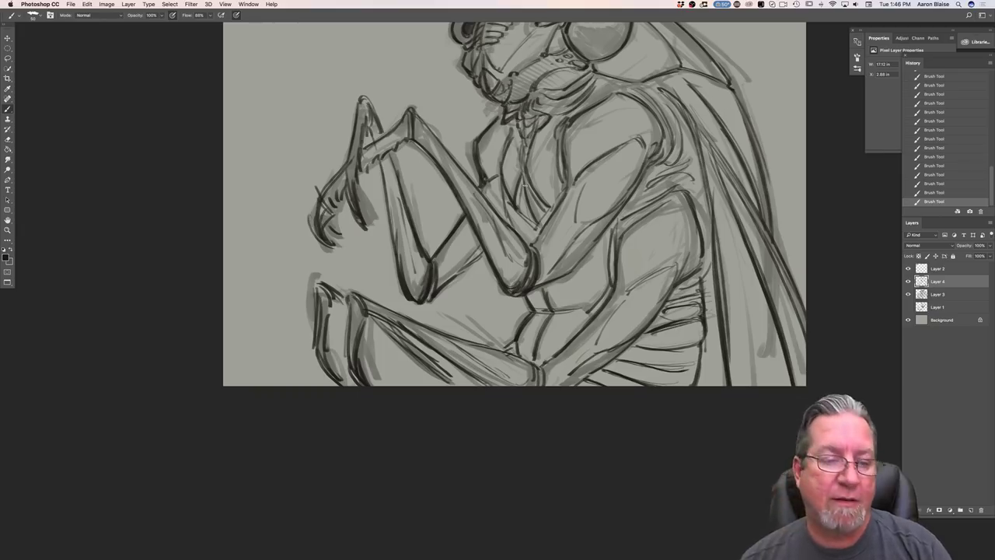
- Strengthen the chest plate lines and the overlapping arm edges, and touch up the far elbow and near wrist
mouse_move(523, 148)
left_mouse_down()
mouse_move(521, 169)
mouse_move(544, 210)
left_mouse_up()
mouse_move(522, 175)
left_mouse_down()
mouse_move(516, 209)
mouse_move(535, 240)
left_mouse_up()
left_click_drag(571, 186, 535, 245)
mouse_move(567, 194)
left_mouse_down()
mouse_move(529, 244)
mouse_move(543, 276)
left_mouse_up()
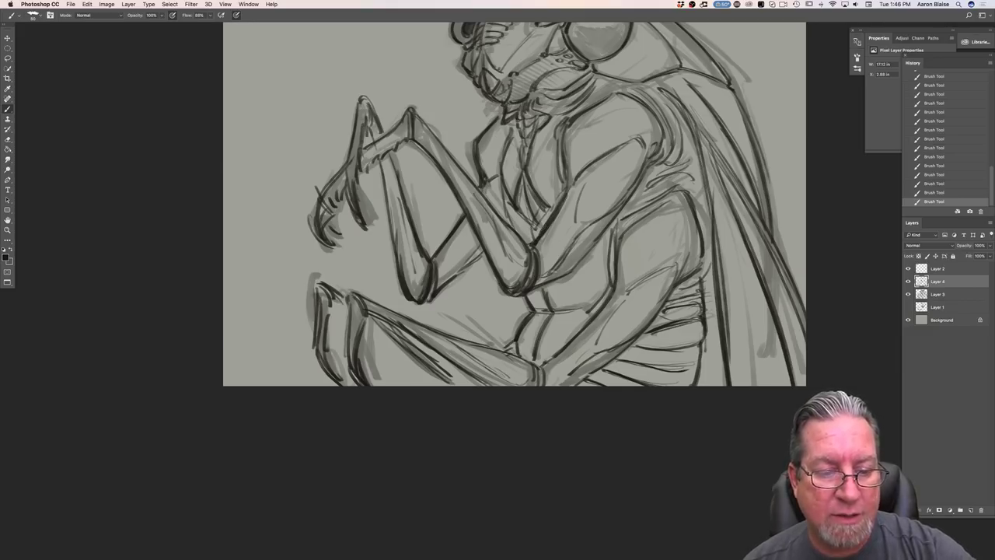
left_click_drag(597, 232, 553, 278)
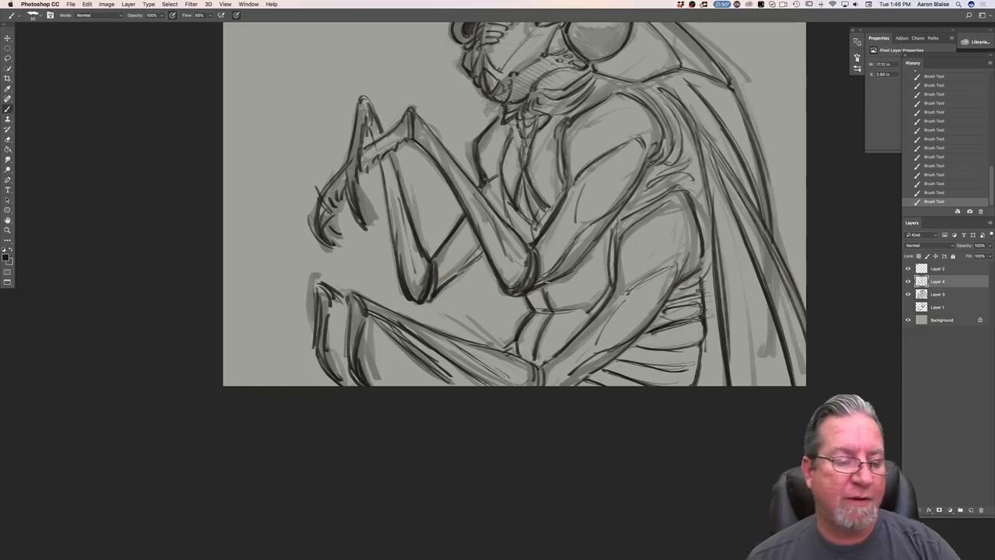
left_click_drag(496, 199, 504, 213)
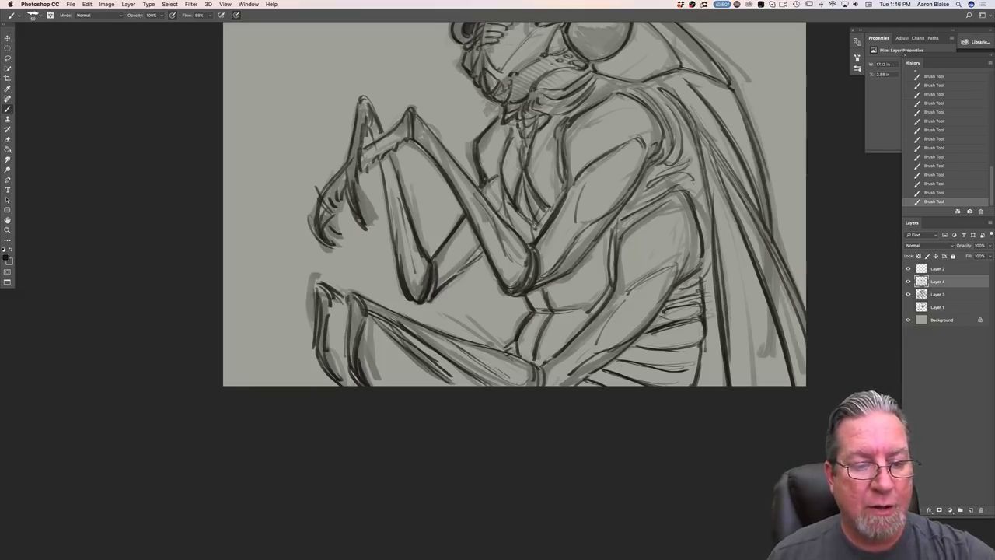
left_click_drag(465, 261, 438, 280)
left_click_drag(449, 239, 438, 281)
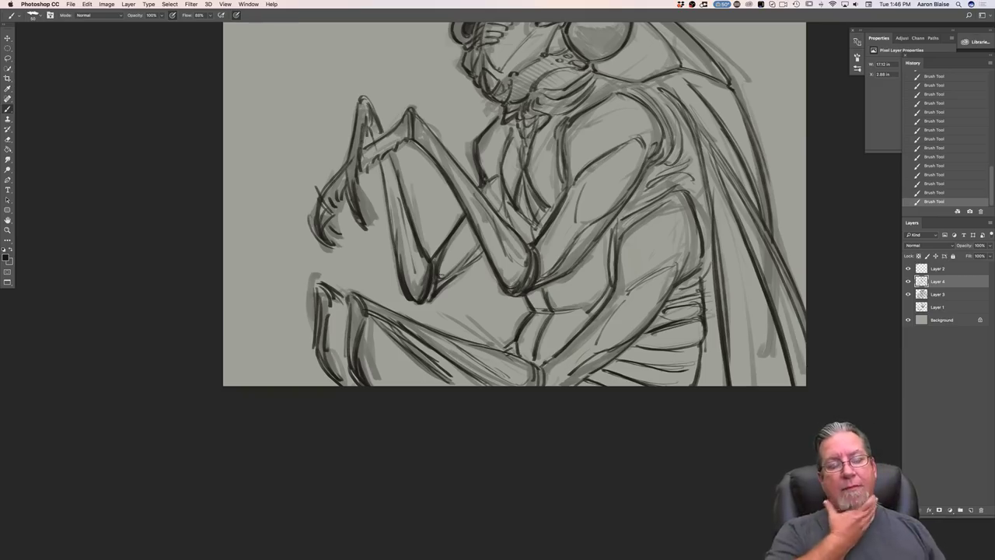
mouse_move(416, 117)
left_mouse_down()
mouse_move(476, 193)
mouse_move(414, 138)
left_mouse_up()
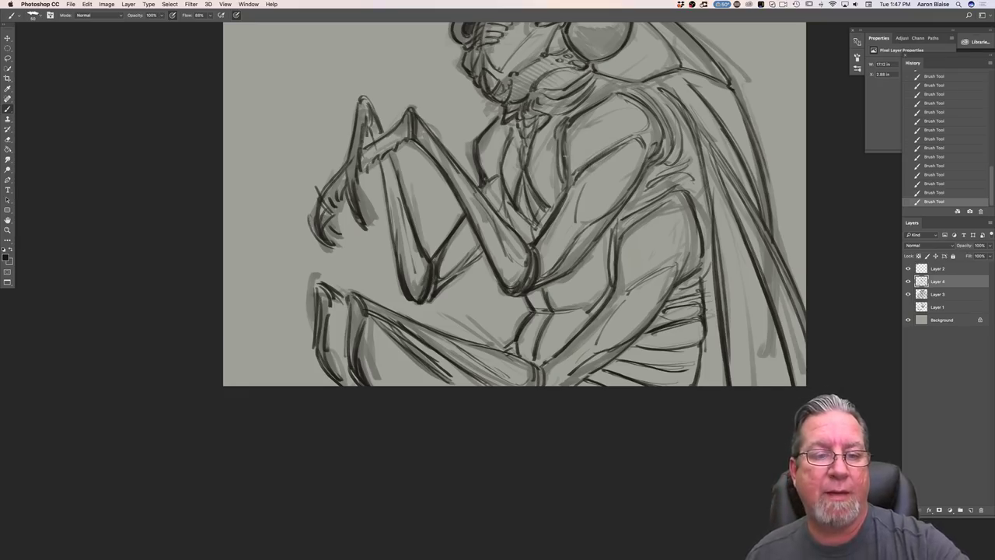
- Fade the rough sketch further by lowering the opacity of Layer 3
key("super+minus")
key("super+minus")
key("super+minus")
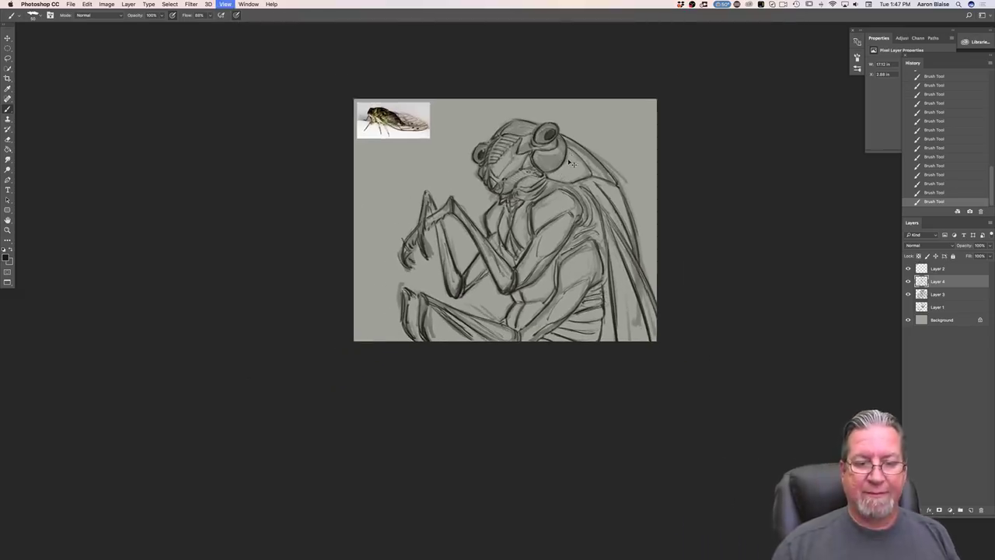
key("super+plus")
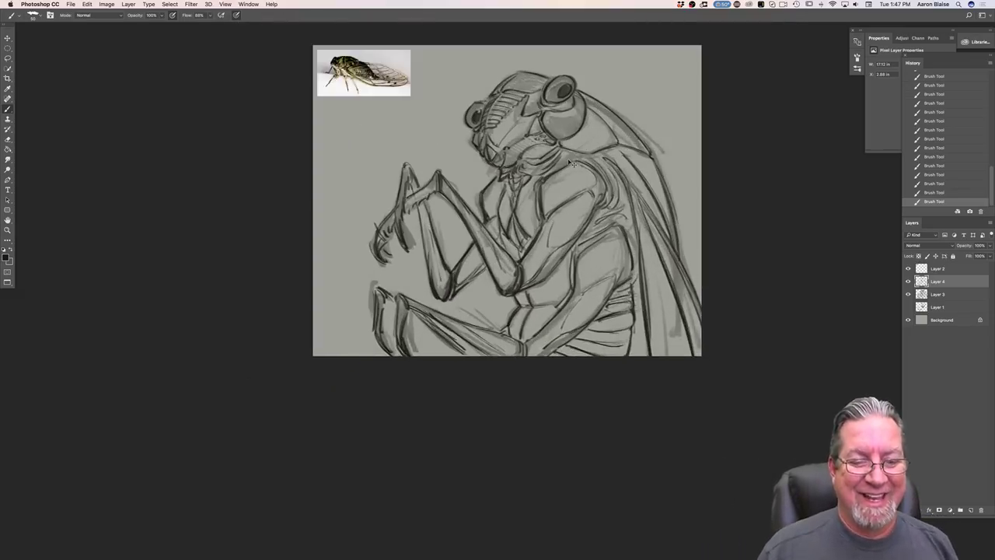
key("super+plus")
key("super+minus")
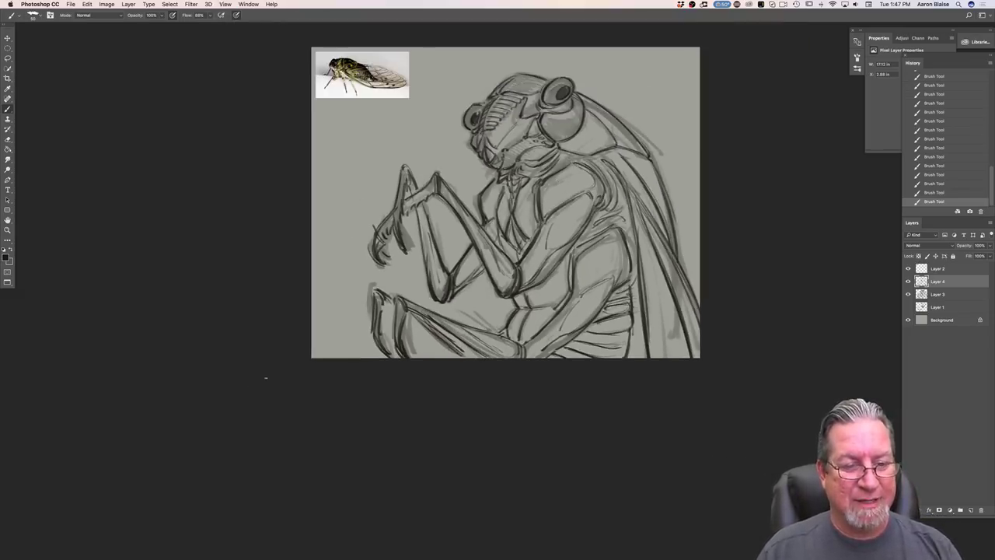
left_click_drag(267, 378, 329, 435)
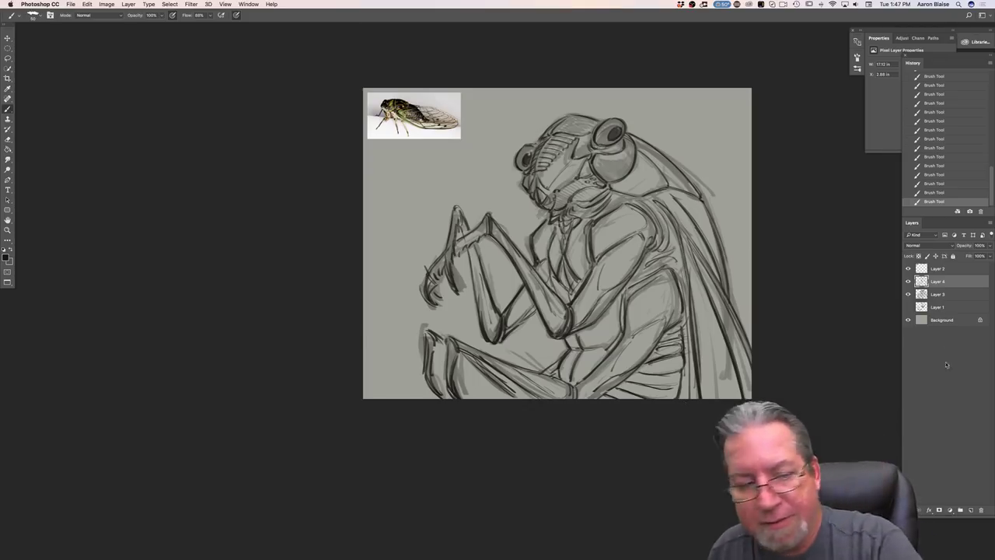
left_click(937, 294)
left_click(980, 245)
type("37")
key("Return")
left_click(990, 245)
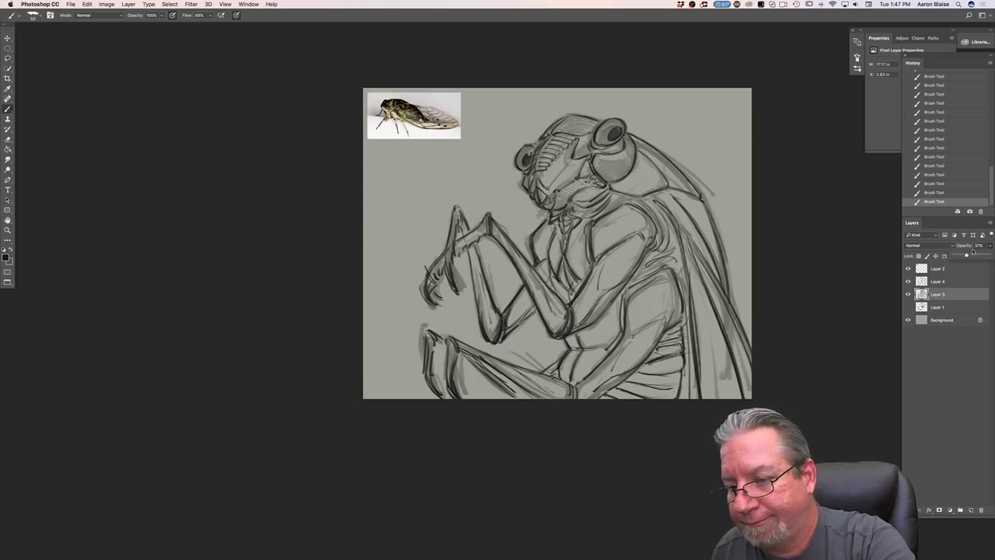
left_click_drag(966, 256, 962, 255)
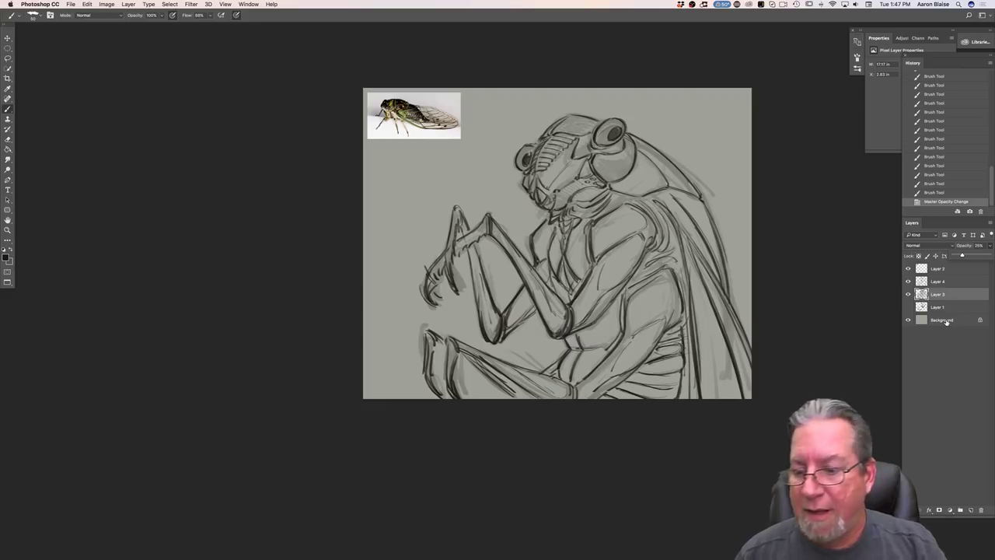
- Add a new layer directly above Layer 1, beneath the line work layers
left_click(939, 308)
left_click(971, 510)
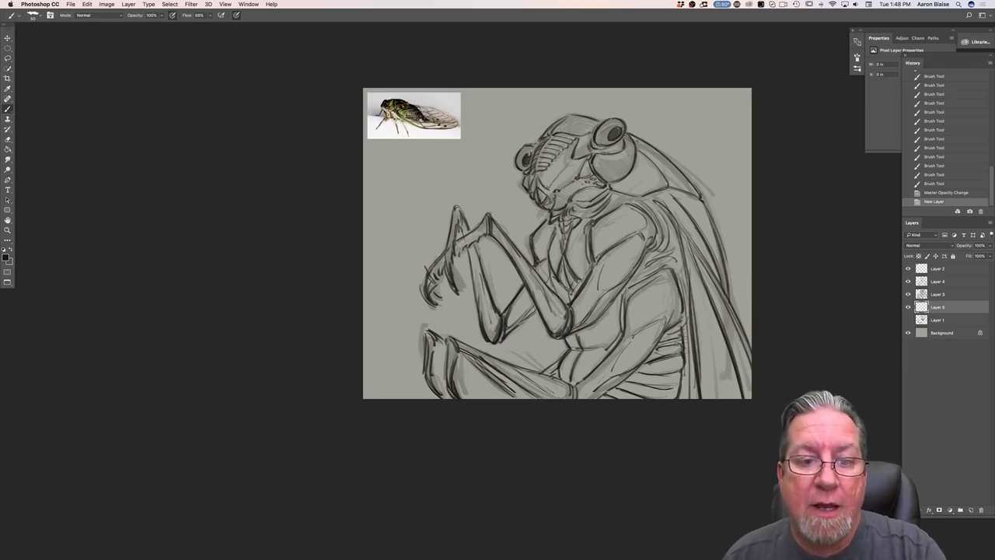
left_click_drag(632, 137, 689, 177)
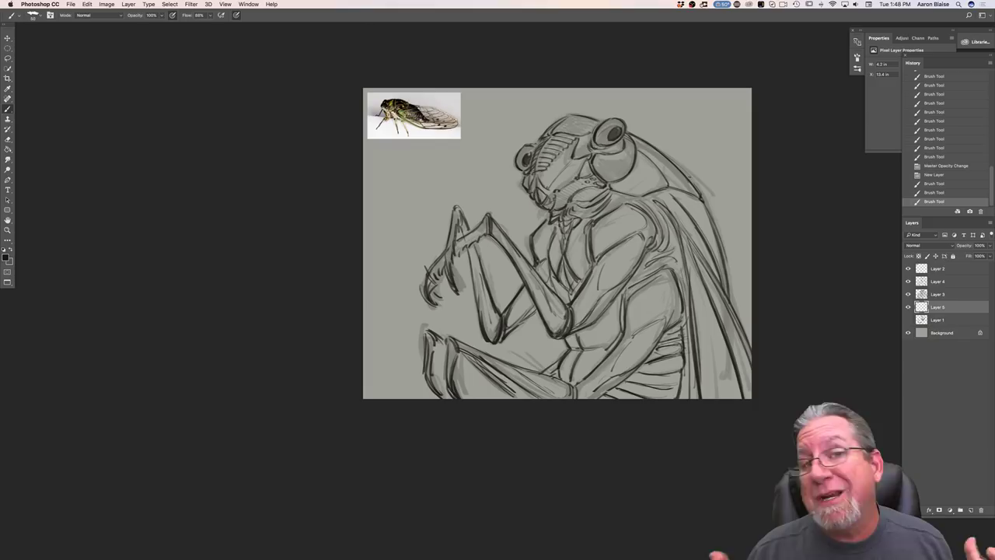
key("super+shift+z")
key("super+shift+z")
key("super+shift+z")
key("super+shift+z")
key("super+shift+z")
key("super+shift+z")
key("super+shift+z")
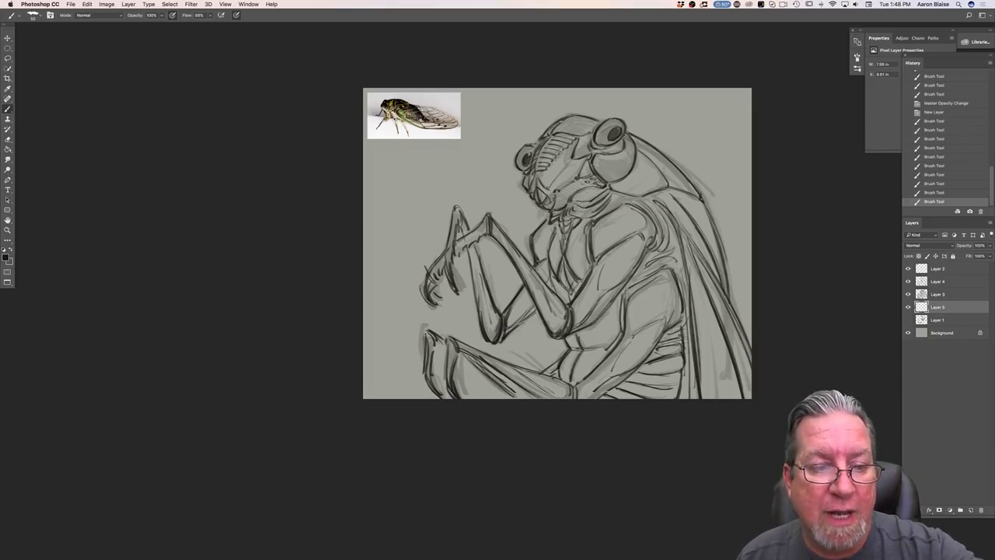
key("super+shift+z")
key("super+shift+z")
key("super+shift+z")
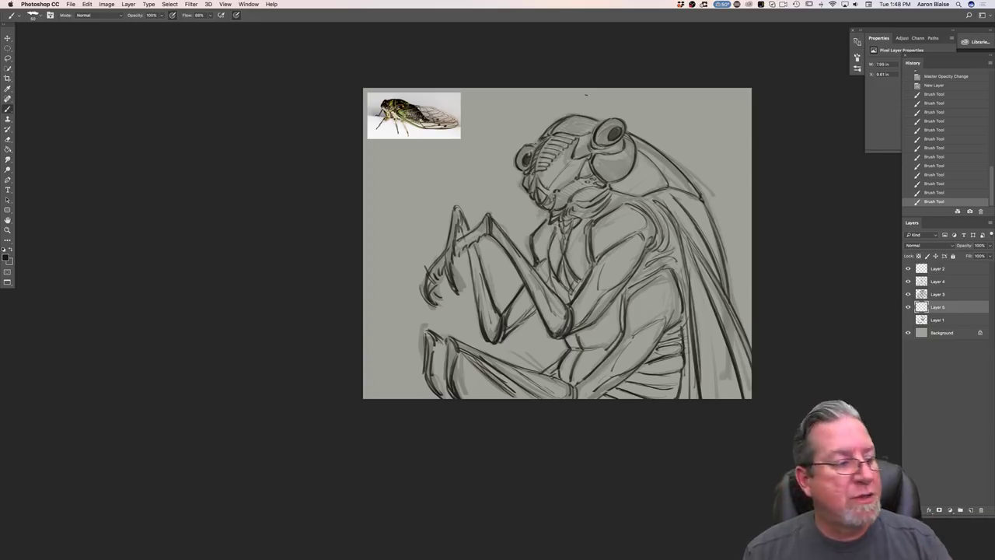
- Choose a bright green foreground color, enlarge the brush and block in the thorax plate behind the cicada's head on the new layer
left_click(6, 257)
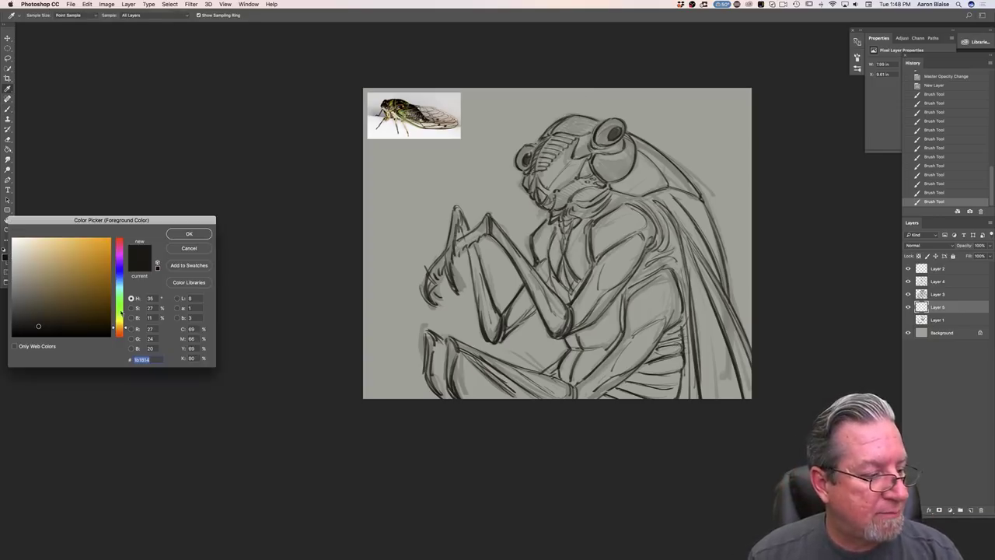
left_click(120, 308)
left_click(84, 268)
left_click_drag(84, 268, 77, 267)
left_click(189, 235)
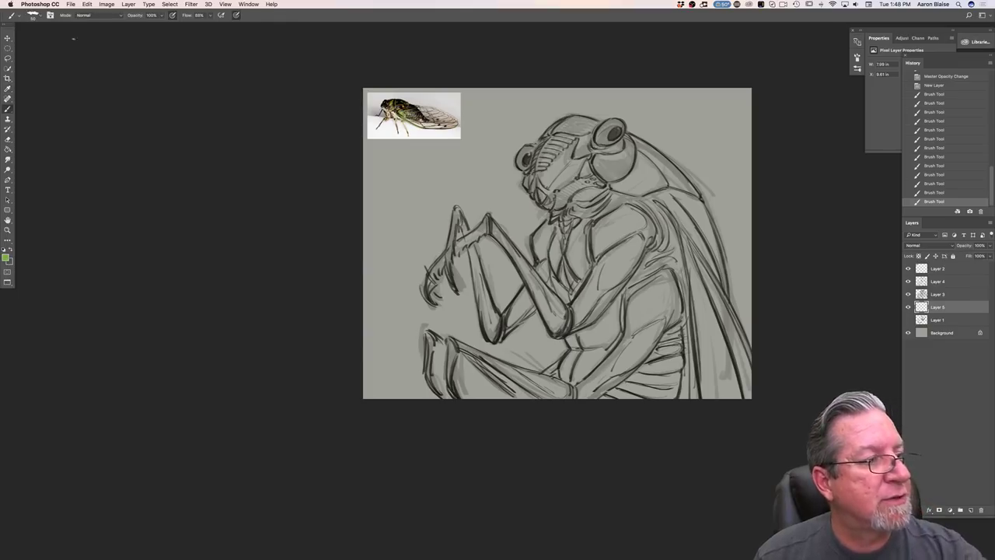
left_click(34, 16)
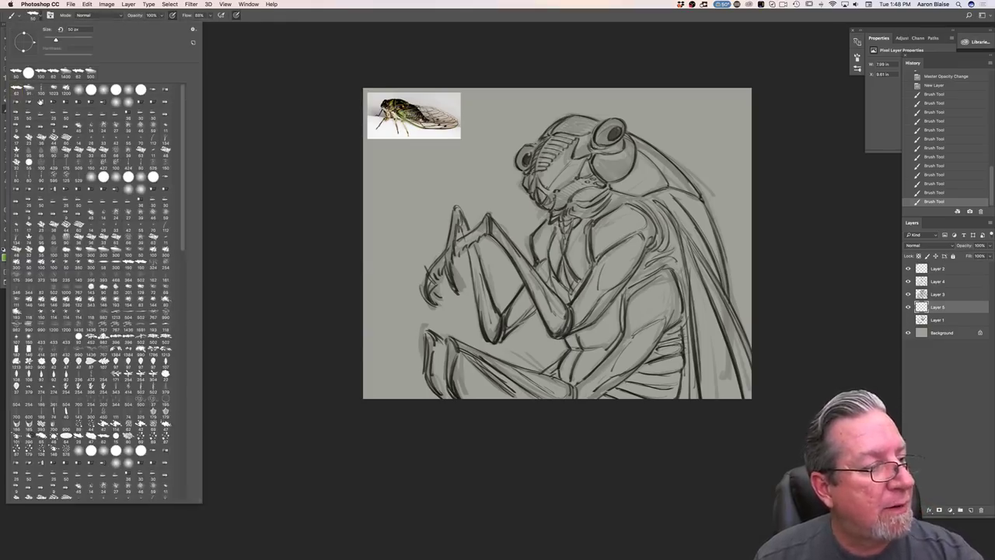
left_click(307, 210)
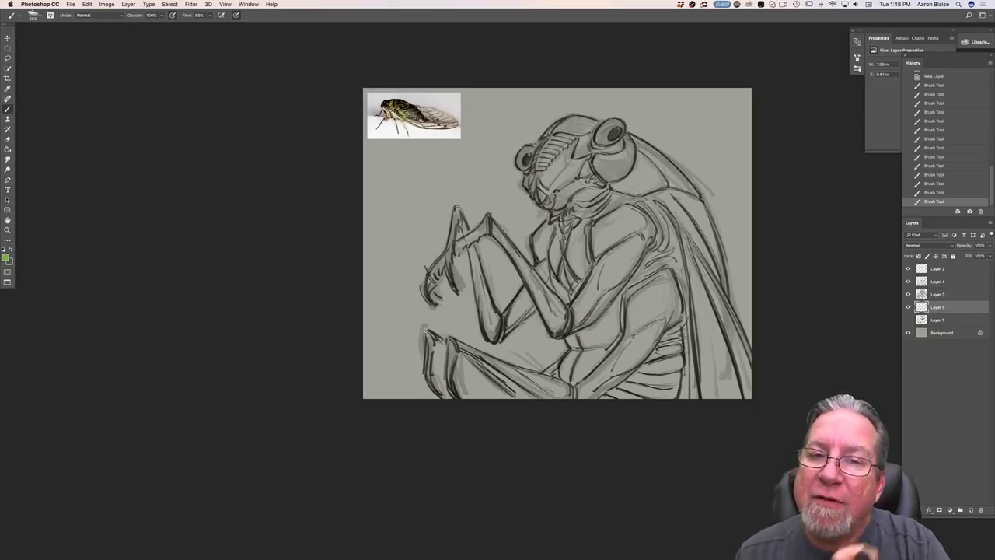
left_click(654, 205)
key("]")
mouse_move(633, 154)
left_mouse_down()
mouse_move(649, 174)
mouse_move(614, 190)
left_mouse_up()
- Switch to a darker green, then paint over the thorax plate and along the wing veins and upper wing joint
left_click(5, 258)
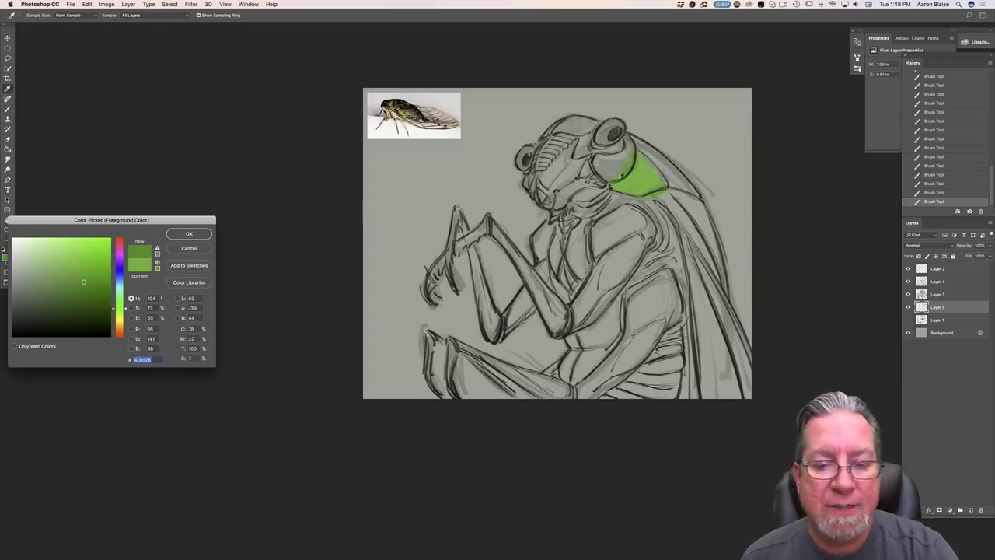
left_click(189, 233)
mouse_move(608, 181)
left_mouse_down()
mouse_move(634, 190)
mouse_move(644, 153)
mouse_move(704, 251)
left_mouse_up()
mouse_move(653, 198)
left_mouse_down()
mouse_move(696, 249)
mouse_move(701, 397)
left_mouse_up()
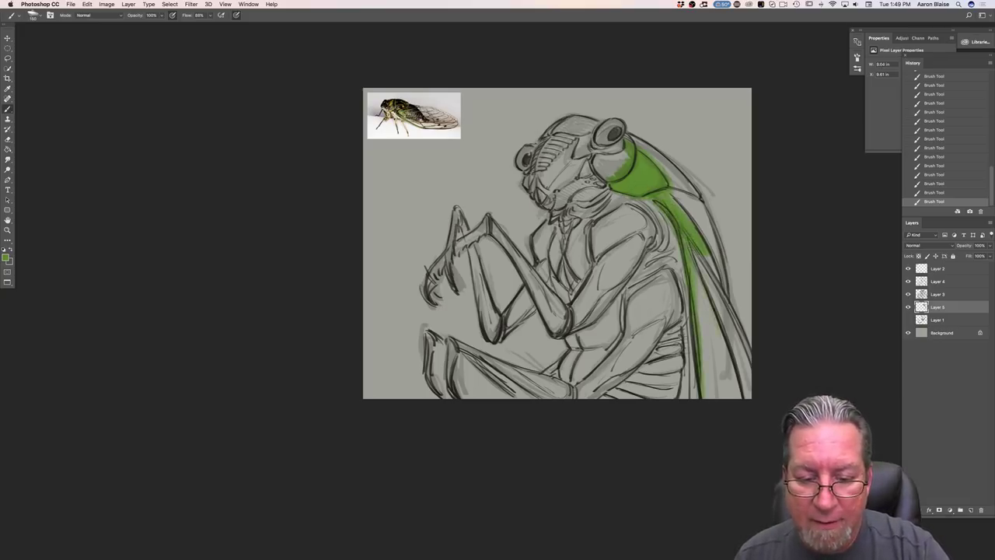
mouse_move(700, 264)
left_mouse_down()
mouse_move(692, 242)
mouse_move(735, 318)
mouse_move(722, 290)
left_mouse_up()
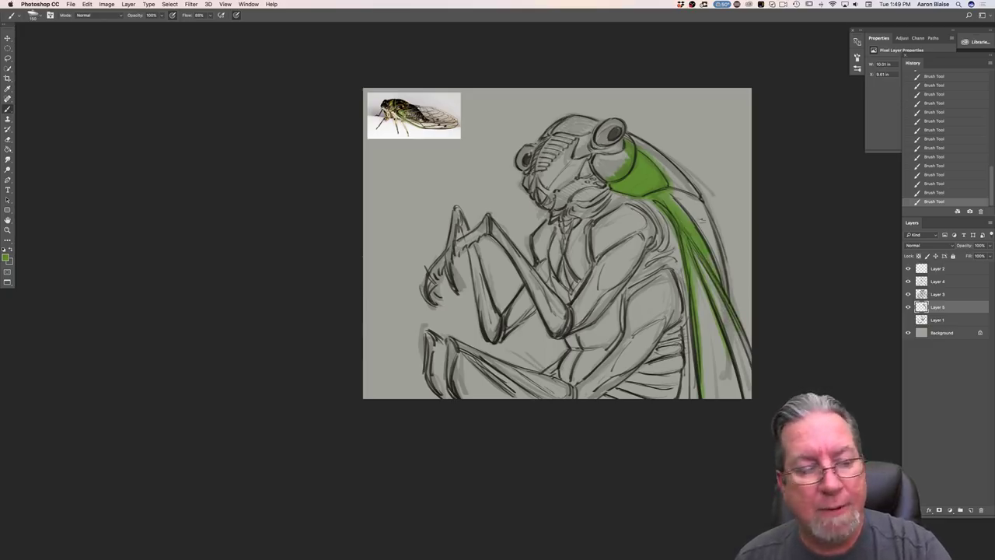
left_click_drag(670, 186, 698, 197)
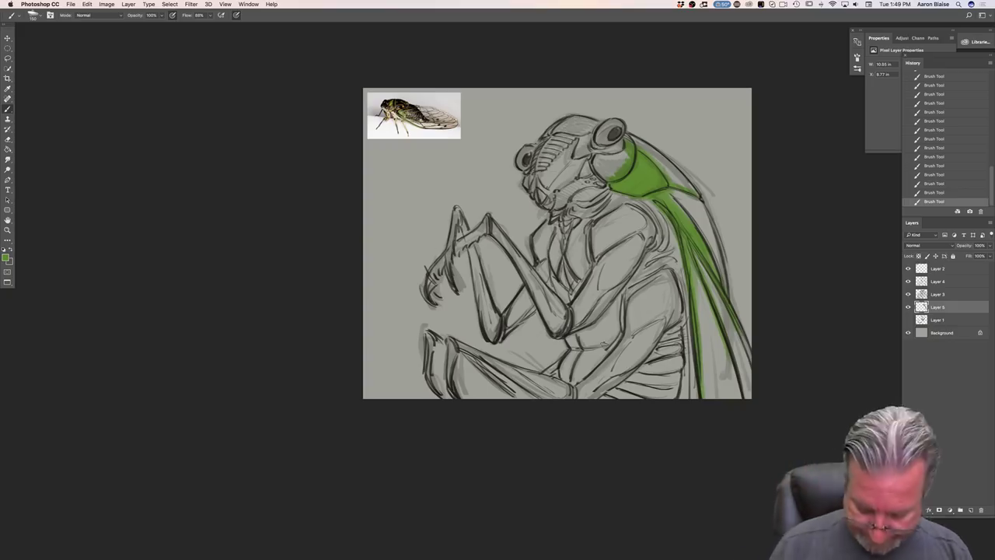
- Fill the rounded section below the near eye with the same green
key("super+plus")
left_click_drag(314, 272, 310, 322)
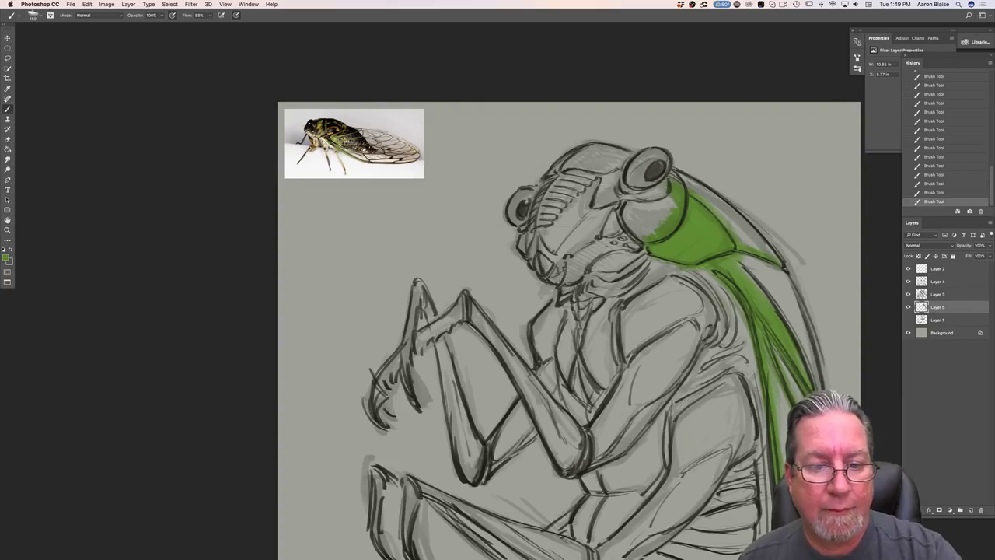
mouse_move(674, 179)
left_mouse_down()
mouse_move(677, 208)
mouse_move(627, 222)
mouse_move(632, 238)
left_mouse_up()
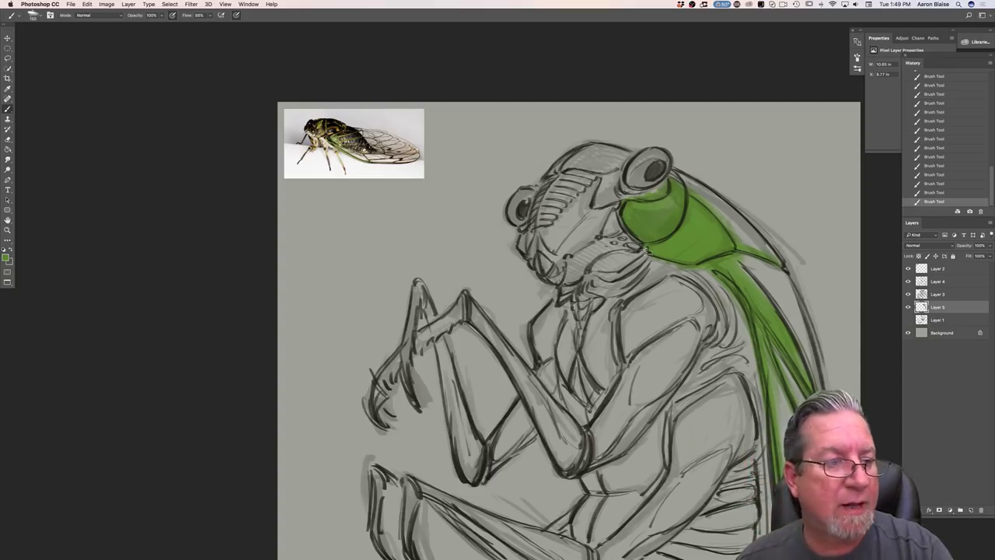
- Mix a yellower green, #97a943, and brush highlights onto the rounded section below the near eye and the upper wing veins
left_click(7, 258)
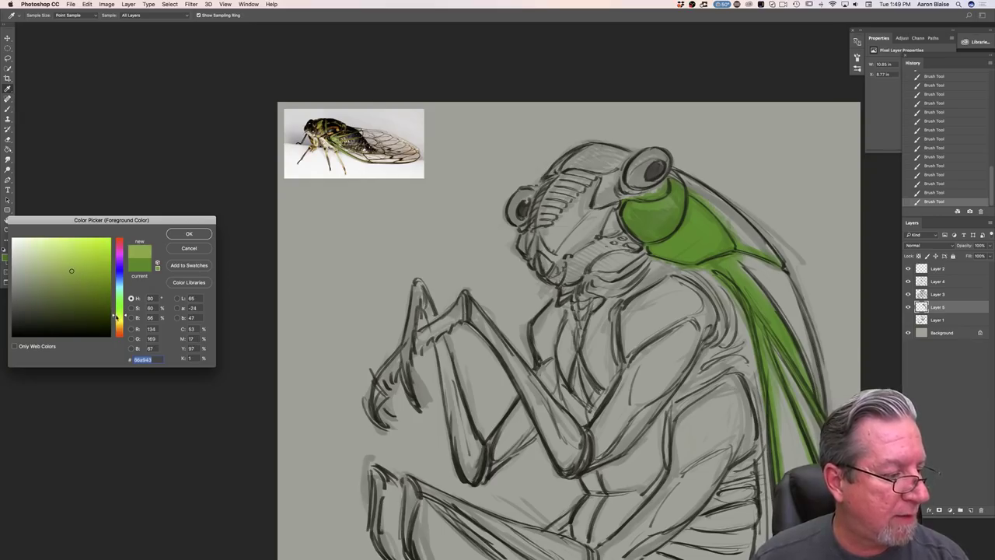
key("Return")
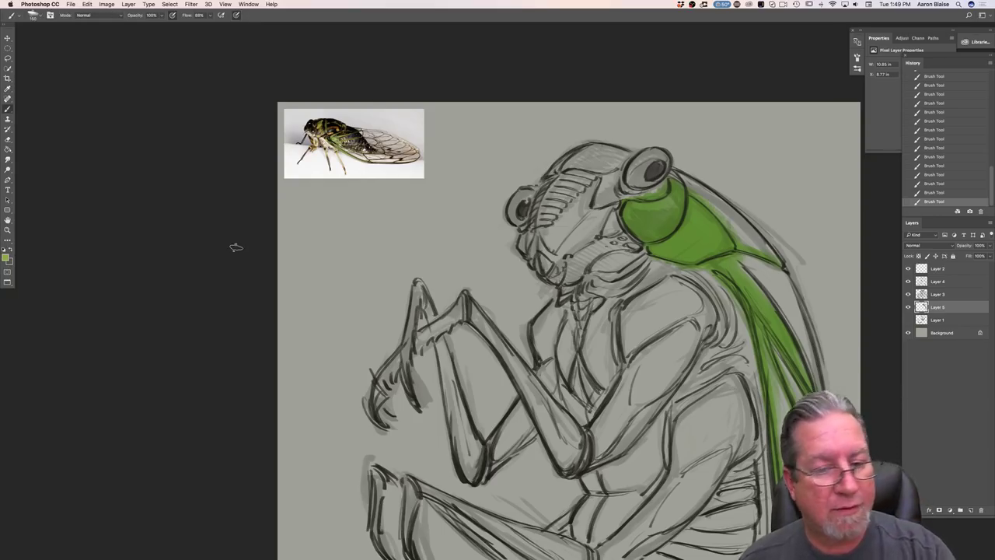
left_click_drag(669, 222, 645, 212)
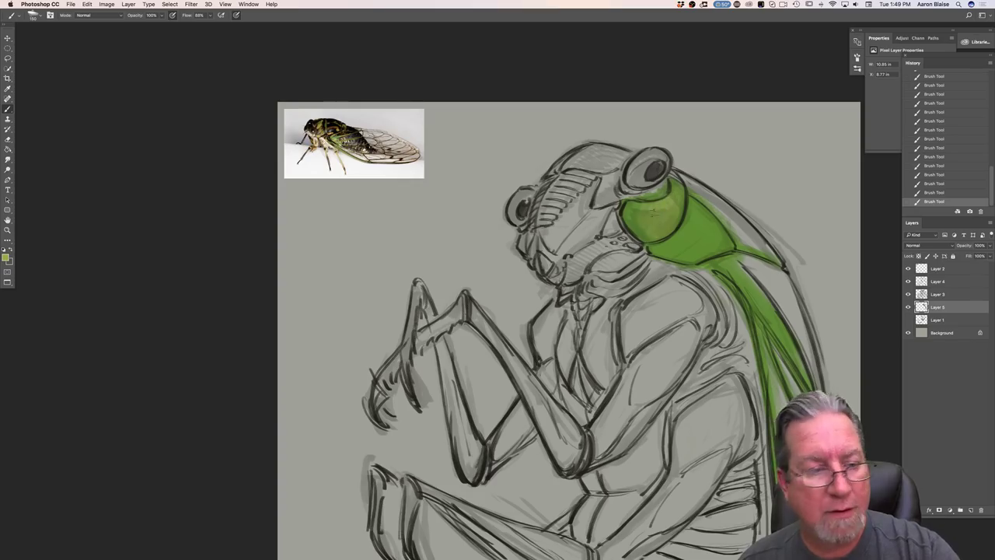
mouse_move(720, 270)
left_mouse_down()
mouse_move(762, 328)
mouse_move(722, 257)
mouse_move(778, 330)
left_mouse_up()
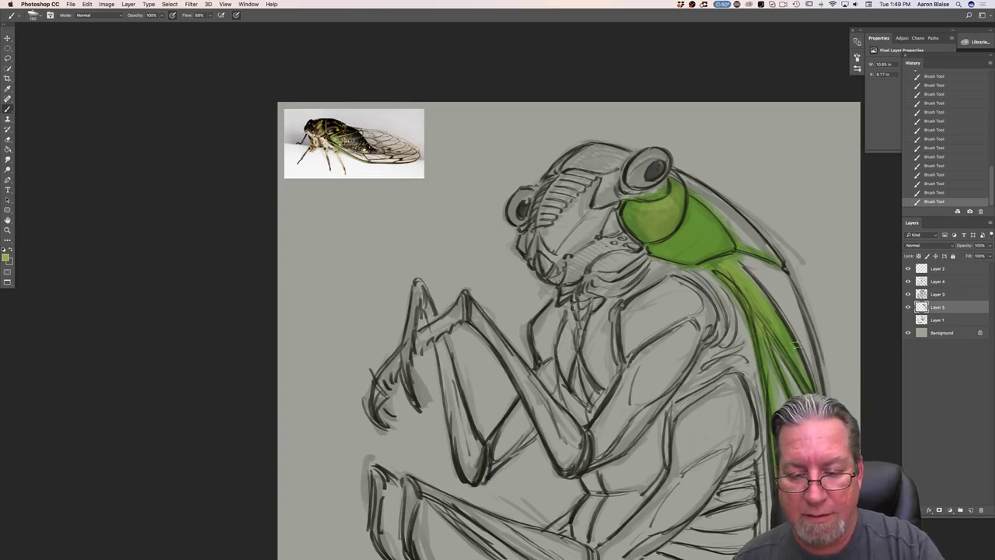
- Choose the dark brown #2c251f and fill the outer wing panel and the narrow strip along the upper back
left_click(6, 257)
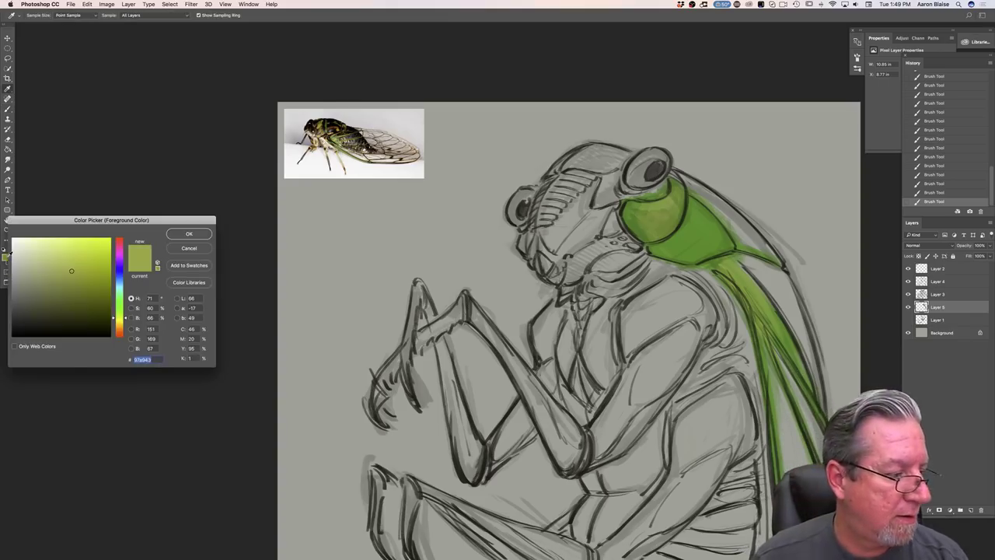
left_click(118, 330)
left_click_drag(37, 315, 39, 320)
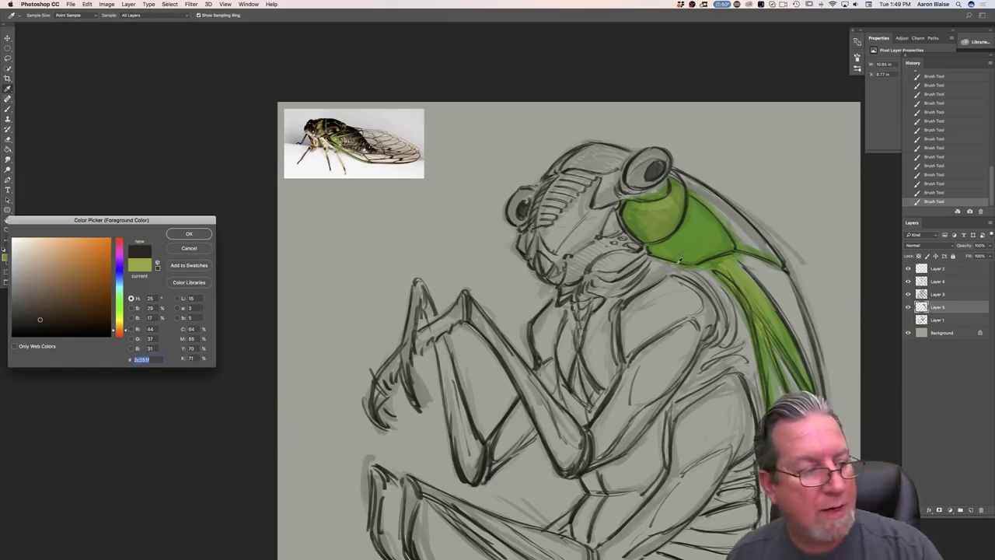
left_click(189, 233)
mouse_move(783, 267)
left_mouse_down()
mouse_move(809, 351)
mouse_move(787, 291)
mouse_move(794, 313)
mouse_move(767, 269)
mouse_move(744, 258)
mouse_move(782, 290)
mouse_move(809, 354)
left_mouse_up()
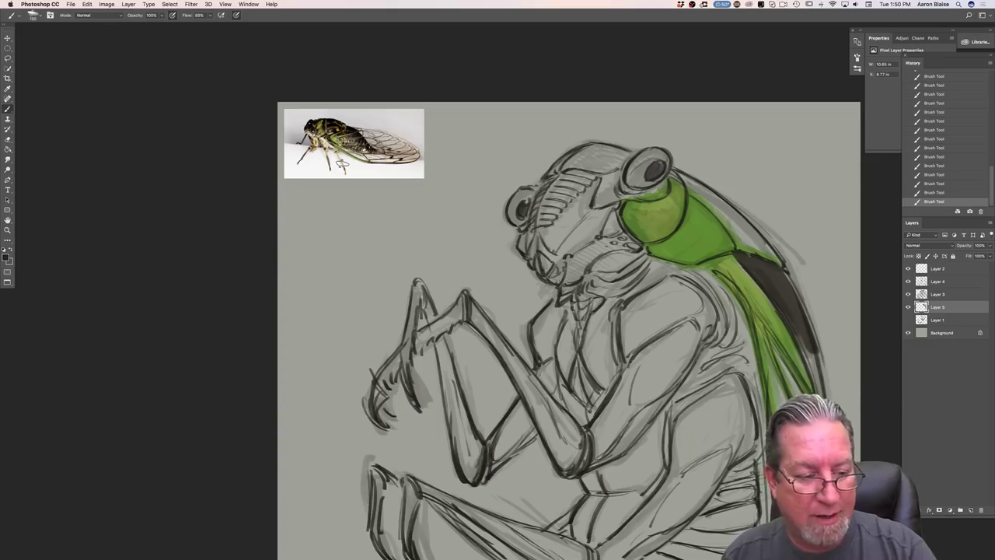
mouse_move(771, 272)
left_mouse_down()
mouse_move(801, 312)
mouse_move(803, 342)
left_mouse_up()
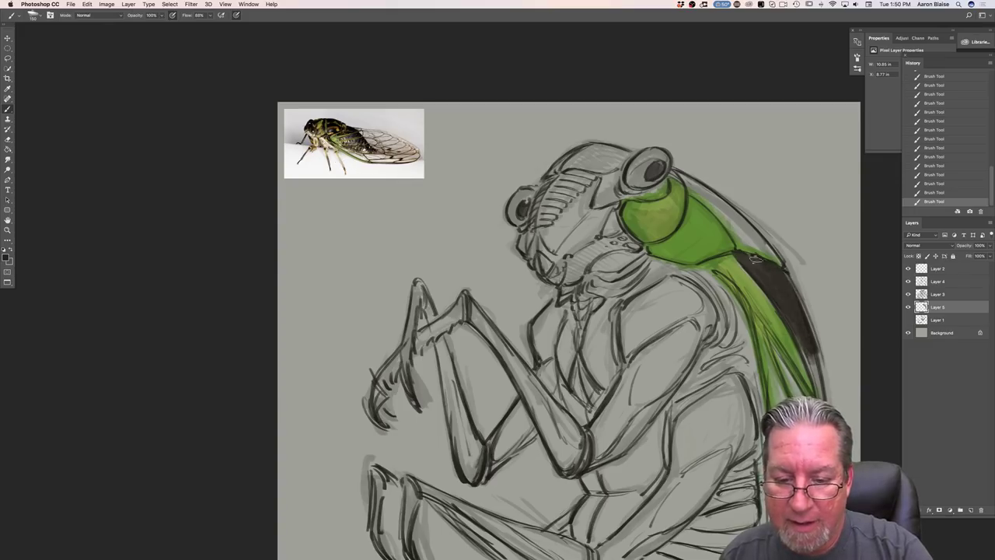
left_click_drag(747, 260, 800, 342)
left_click_drag(782, 287, 811, 354)
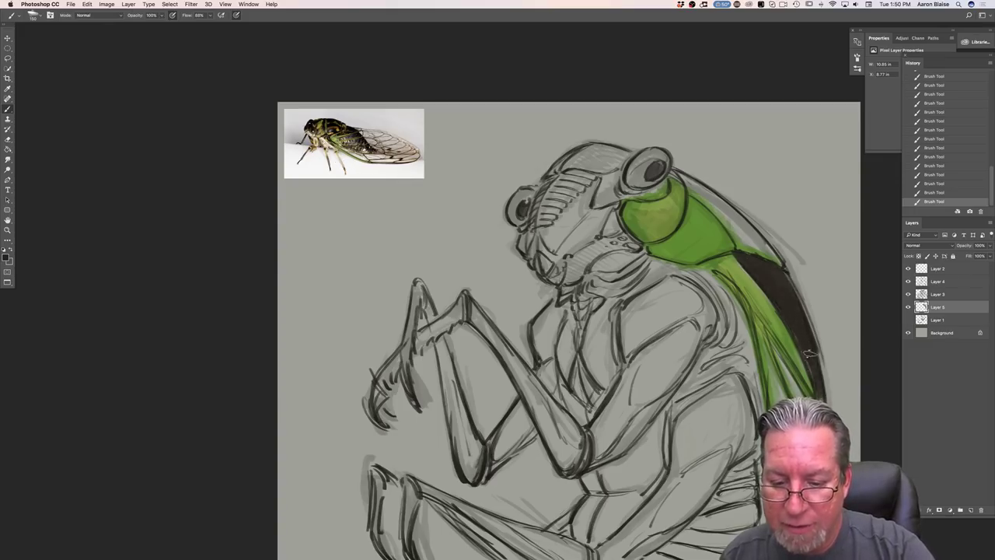
mouse_move(696, 190)
left_mouse_down()
mouse_move(738, 245)
mouse_move(746, 233)
mouse_move(758, 249)
mouse_move(738, 216)
mouse_move(682, 179)
mouse_move(725, 219)
left_mouse_up()
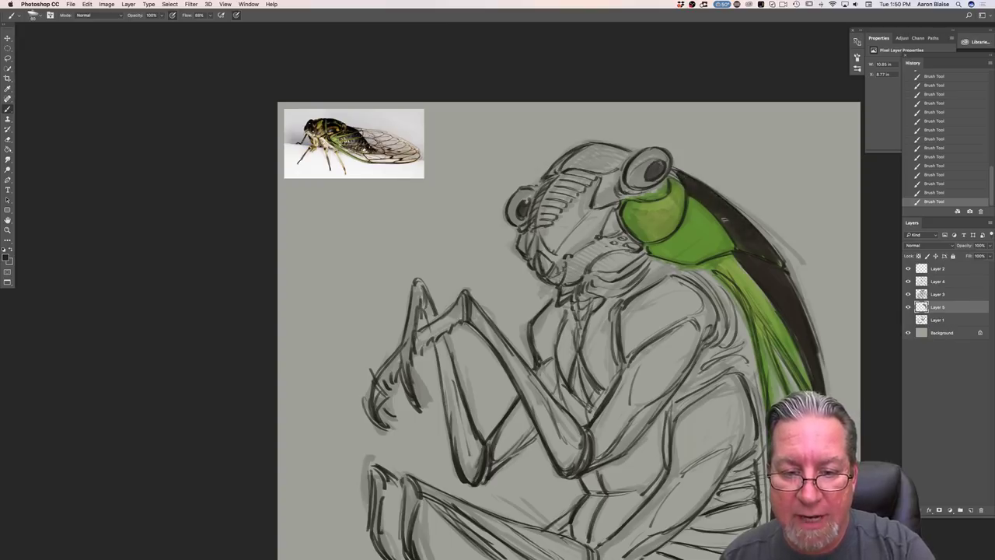
- Select the four layers from Layer 2 down to Layer 5 together and try to free-transform them
key("super+minus")
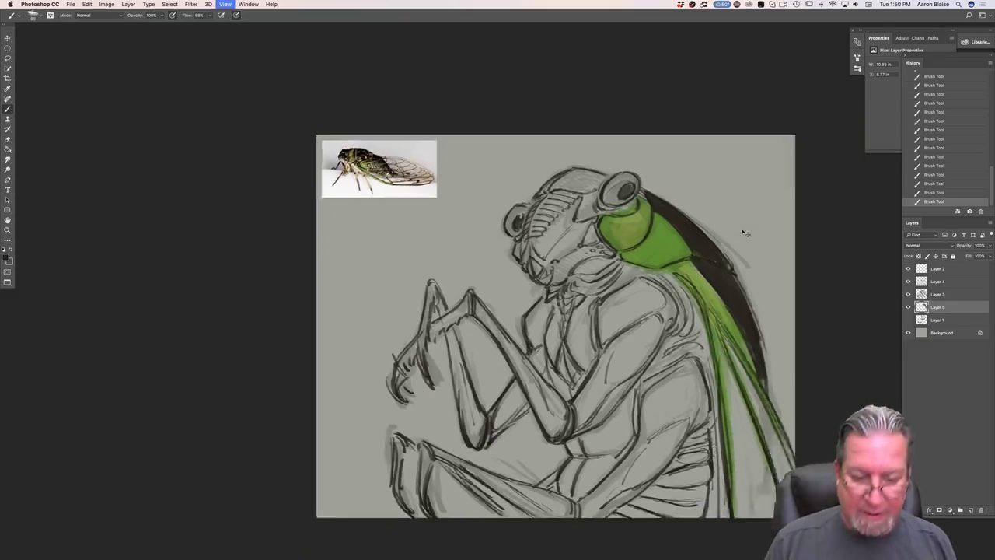
key("super+minus")
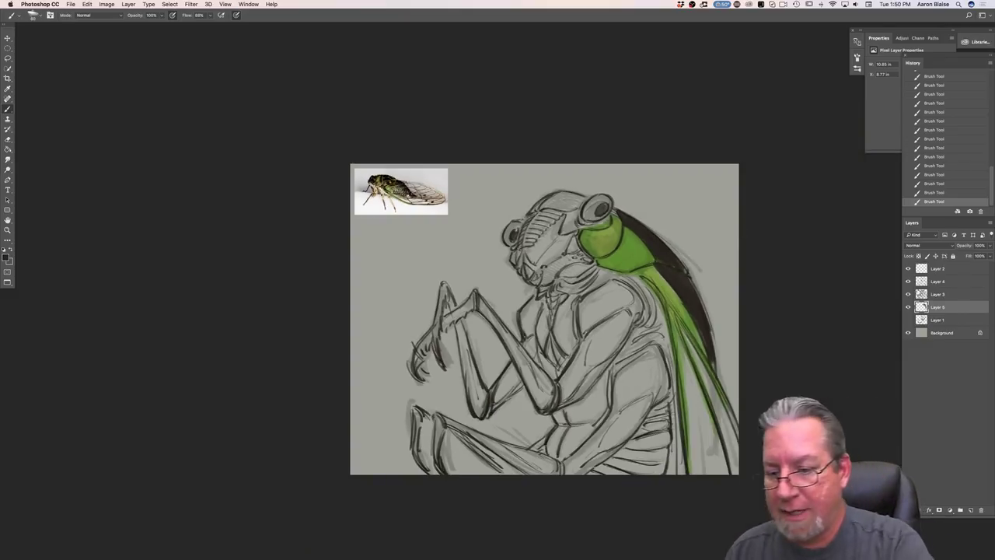
left_click(928, 264, "shift")
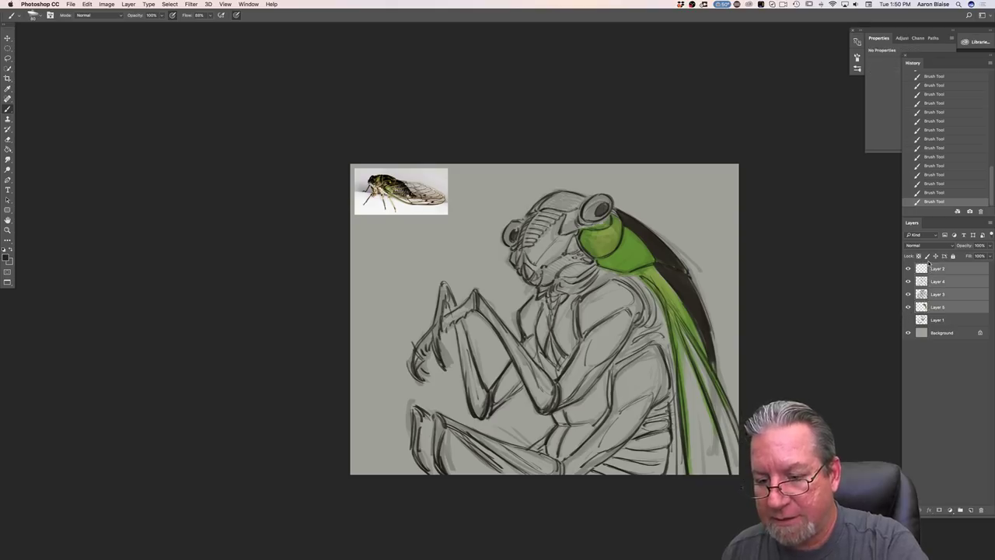
left_click(88, 5)
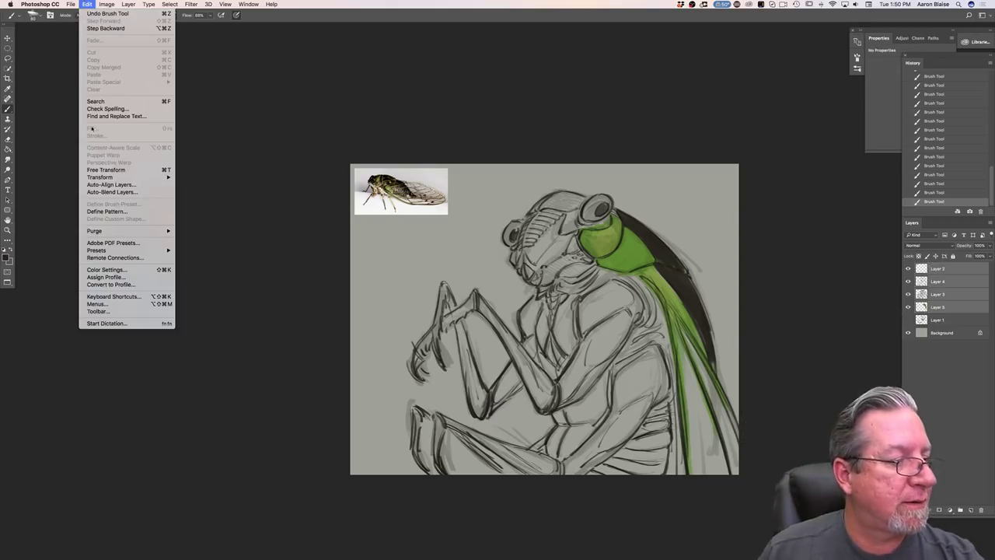
left_click(101, 171)
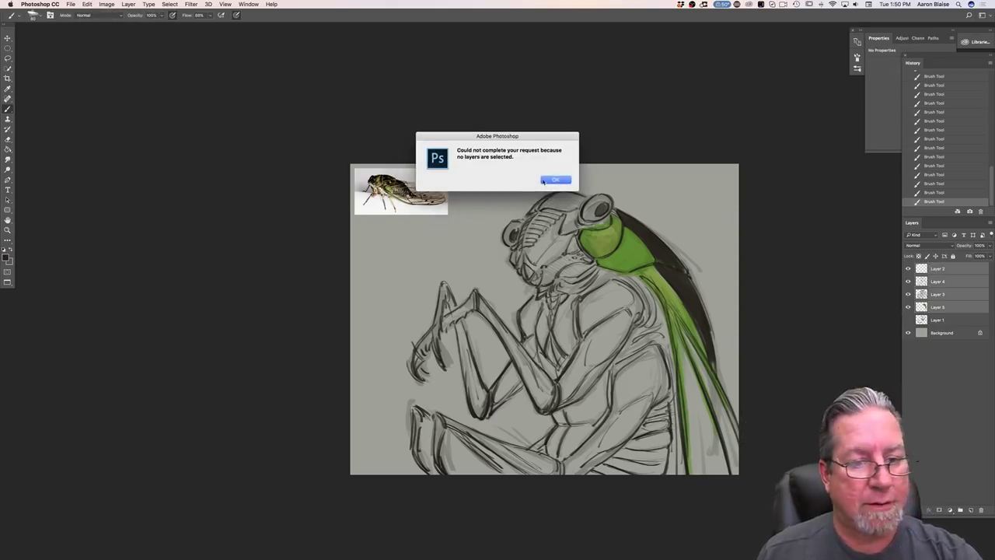
key("Return")
- Free-transform the selected layers: rotate them about 90° counterclockwise, scale them down slightly and fit the figure against the canvas's right edge
left_click(88, 4)
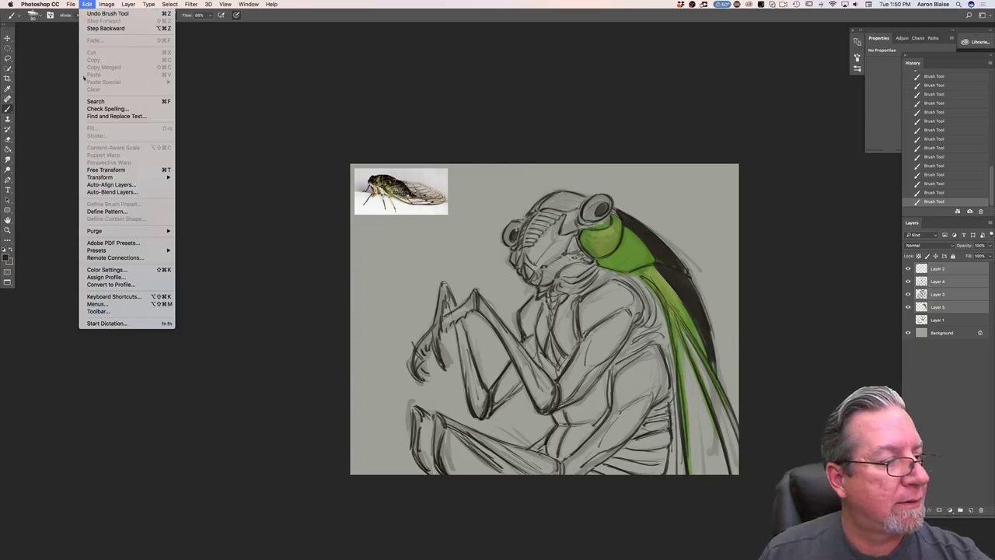
left_click(97, 170)
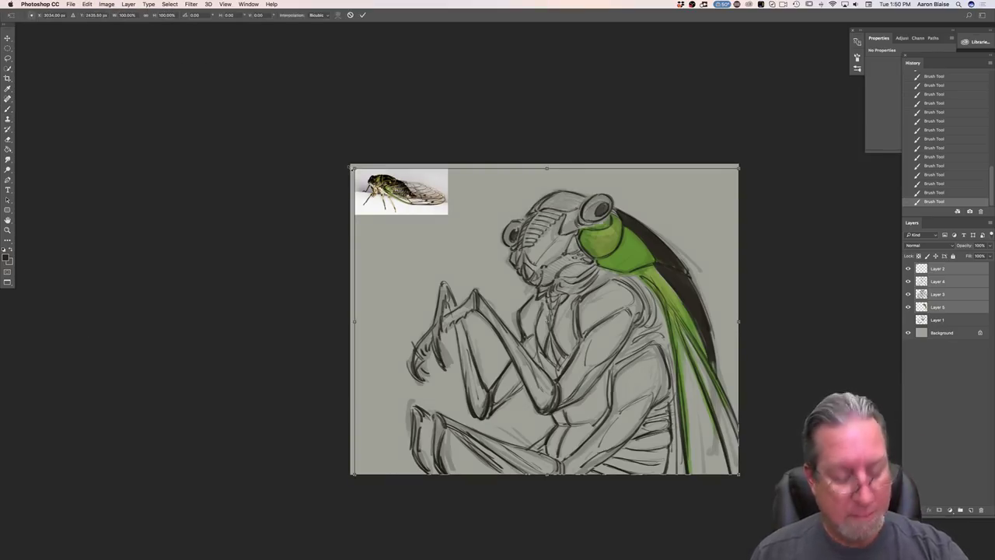
left_click_drag(349, 169, 335, 163)
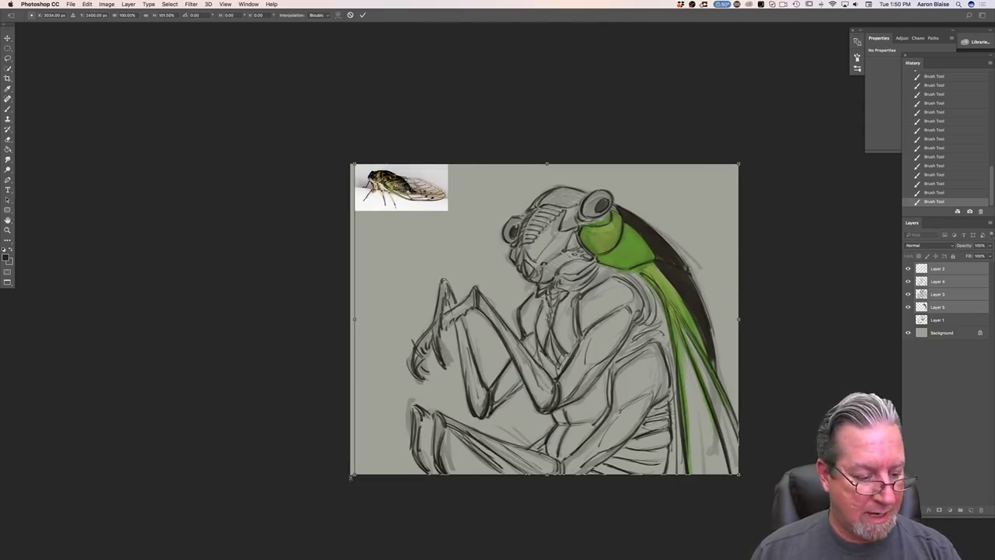
left_click_drag(349, 478, 704, 514)
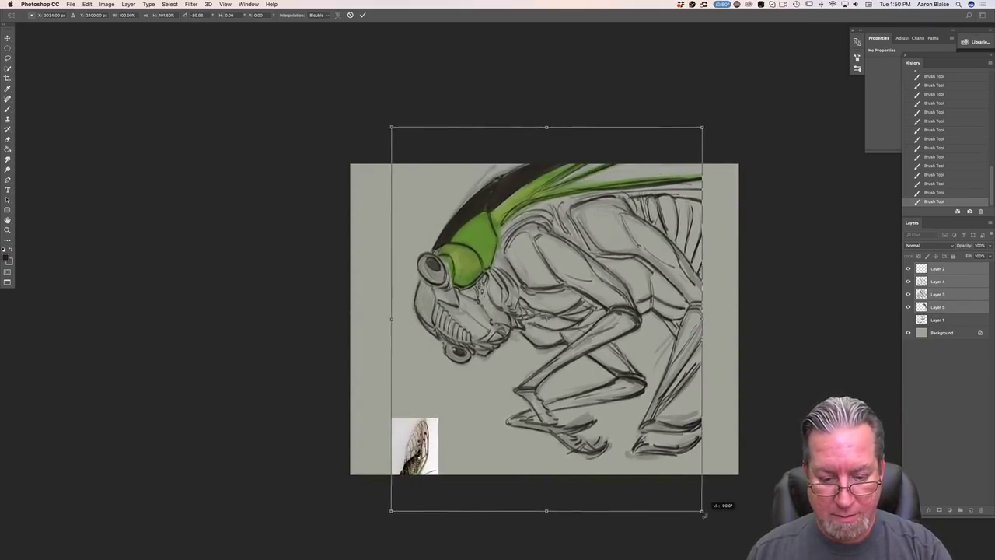
left_click_drag(391, 127, 416, 158)
left_click_drag(526, 373, 558, 371)
left_click_drag(451, 340, 443, 335)
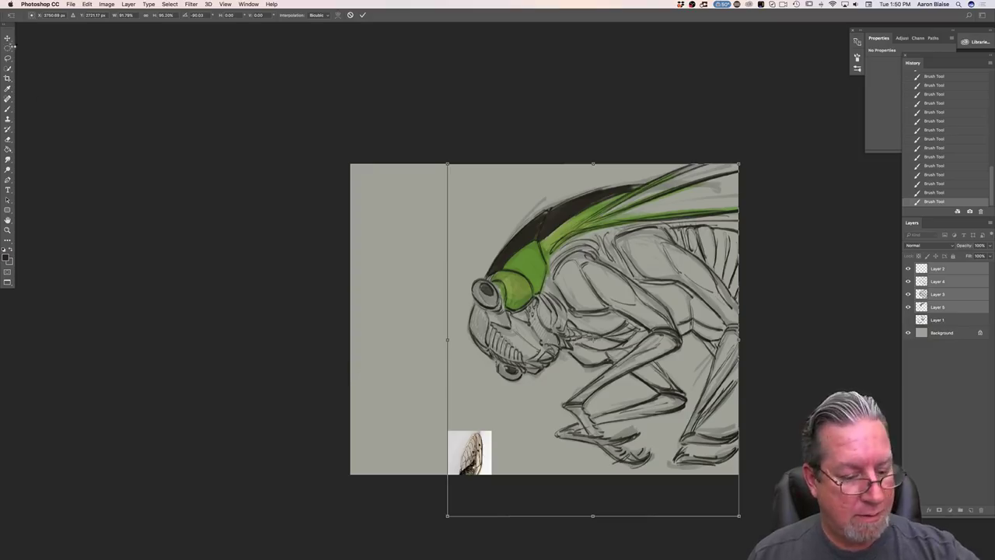
key("Return")
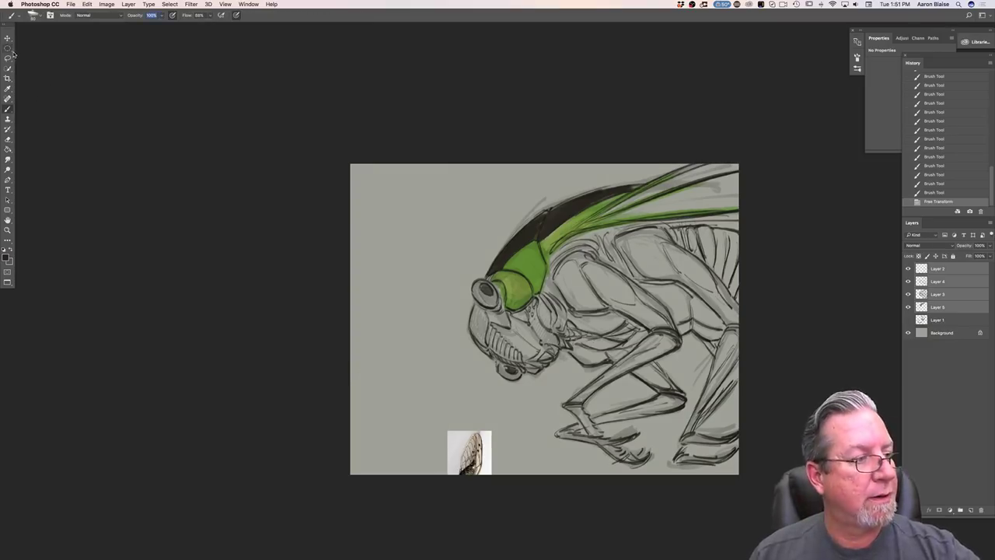
- Rotate the whole canvas 90° clockwise so the cicada sits upright in portrait format
left_click(87, 5)
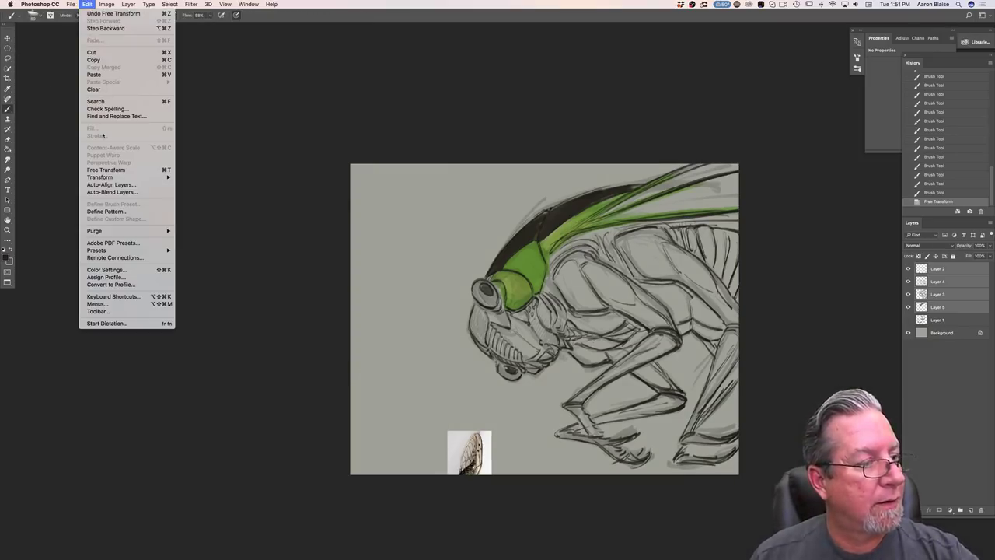
mouse_move(106, 4)
mouse_move(136, 80)
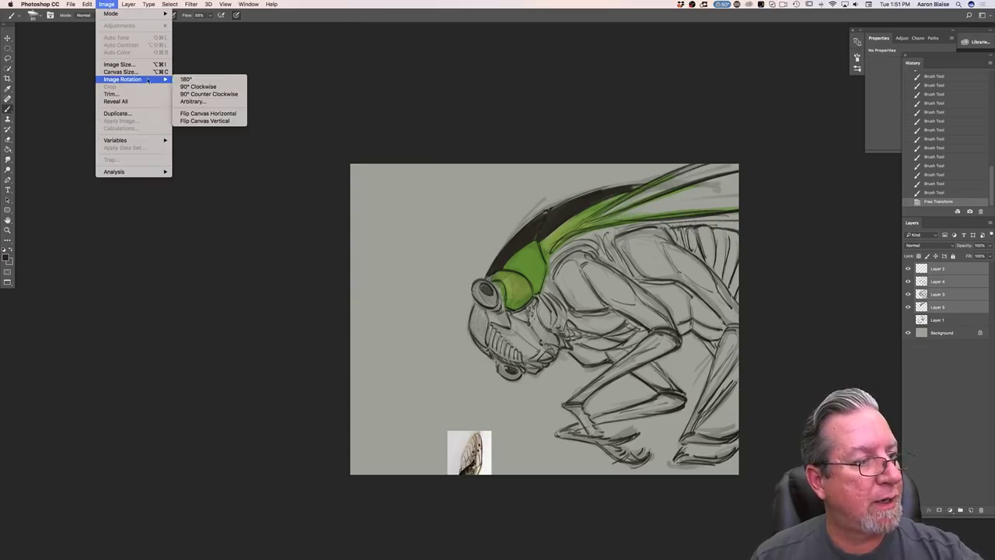
left_click(188, 87)
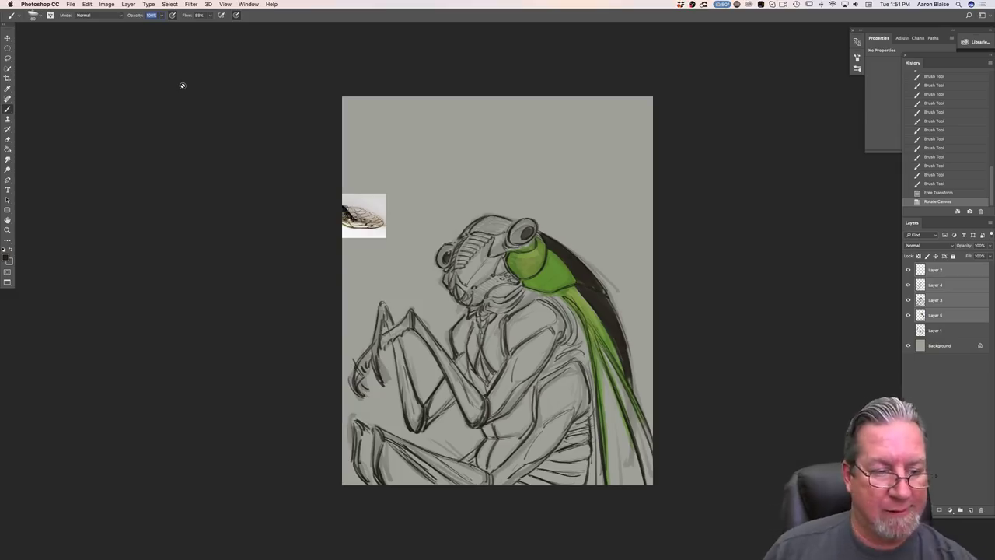
- Move the reference photo on Layer 2 into the canvas's upper-left corner and nudge Layers 2 through 5 together slightly right and up
left_click(933, 271)
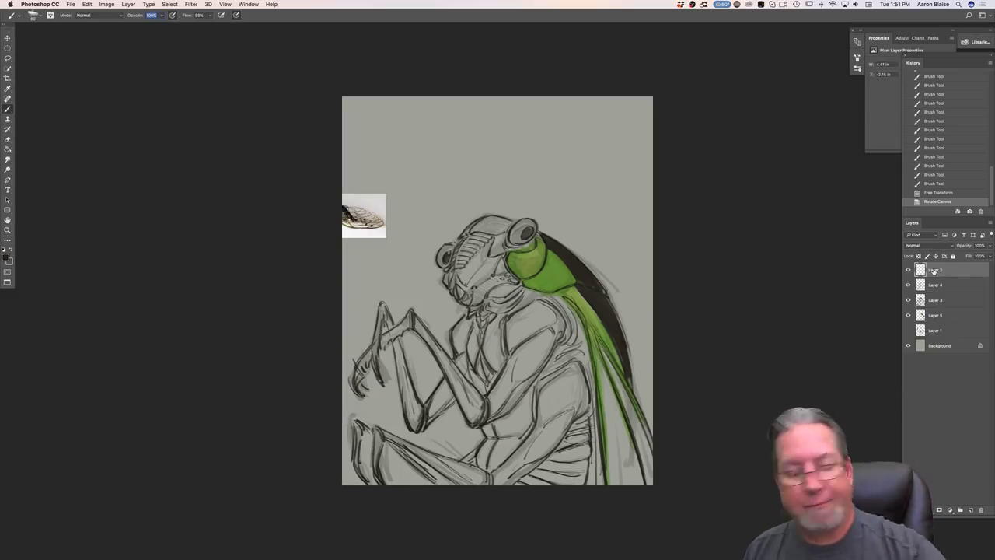
key("v")
left_click_drag(338, 220, 411, 135)
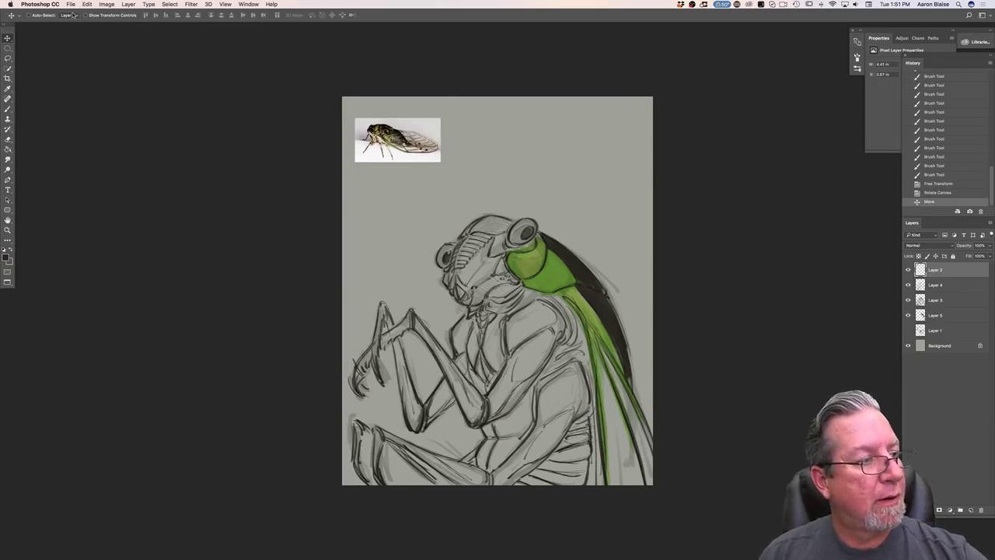
left_click(932, 316, "shift")
left_click_drag(375, 403, 379, 400)
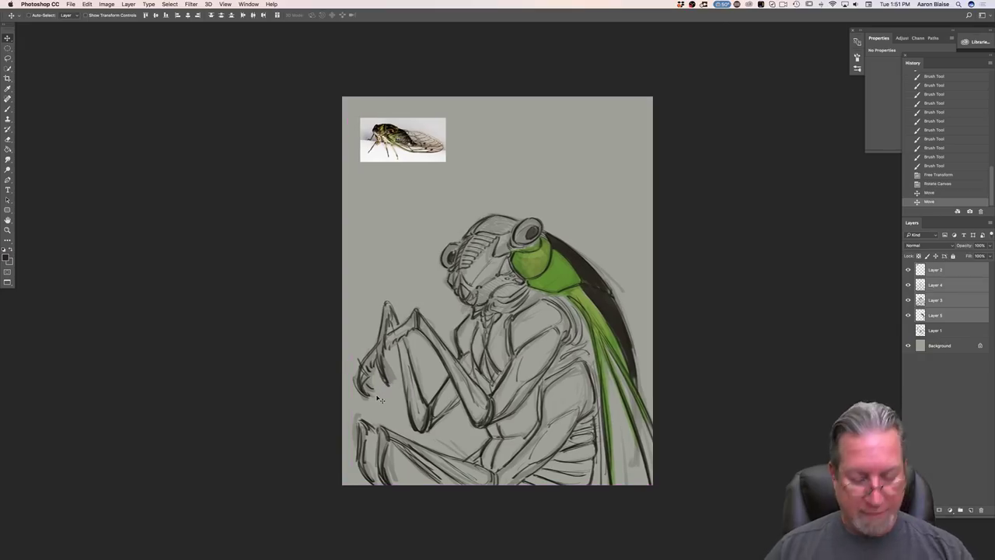
key("super+equal")
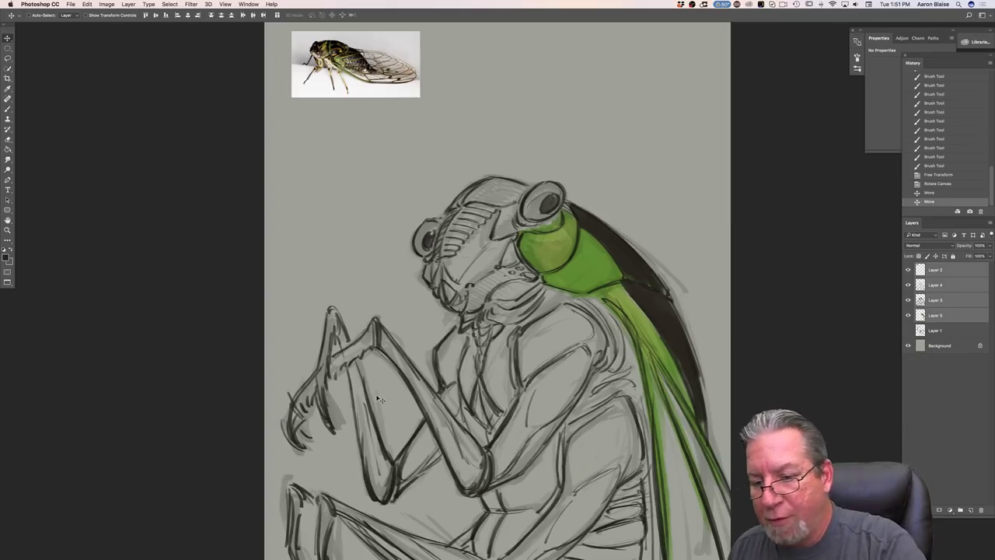
- Add a new layer directly above the Layer 3 sketch and choose a very dark brown as the foreground color
left_click(930, 288)
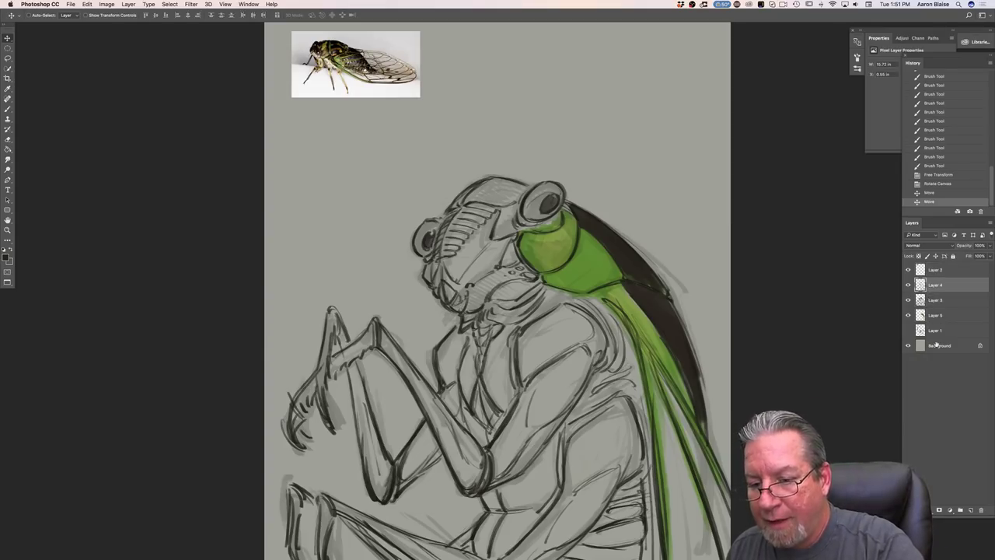
left_click(931, 303)
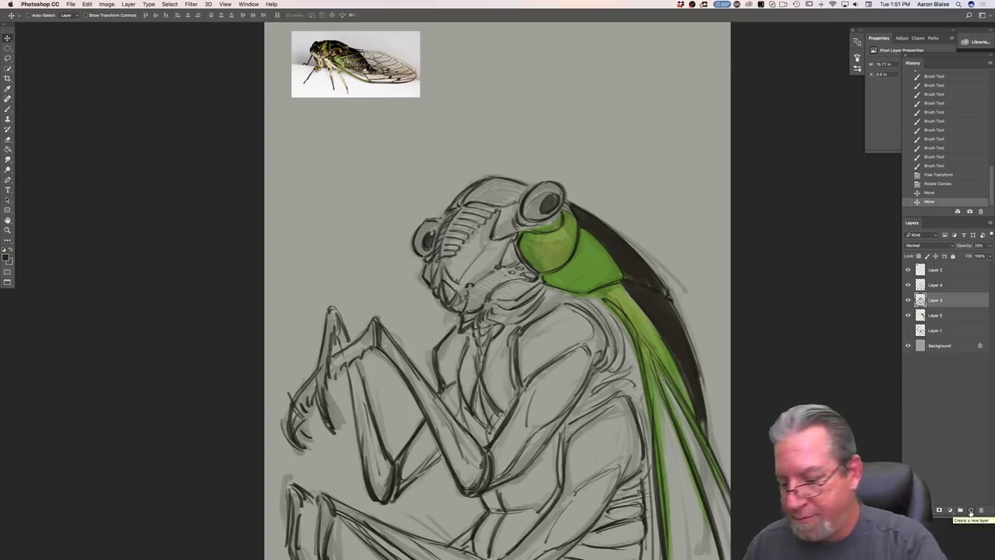
left_click(970, 510)
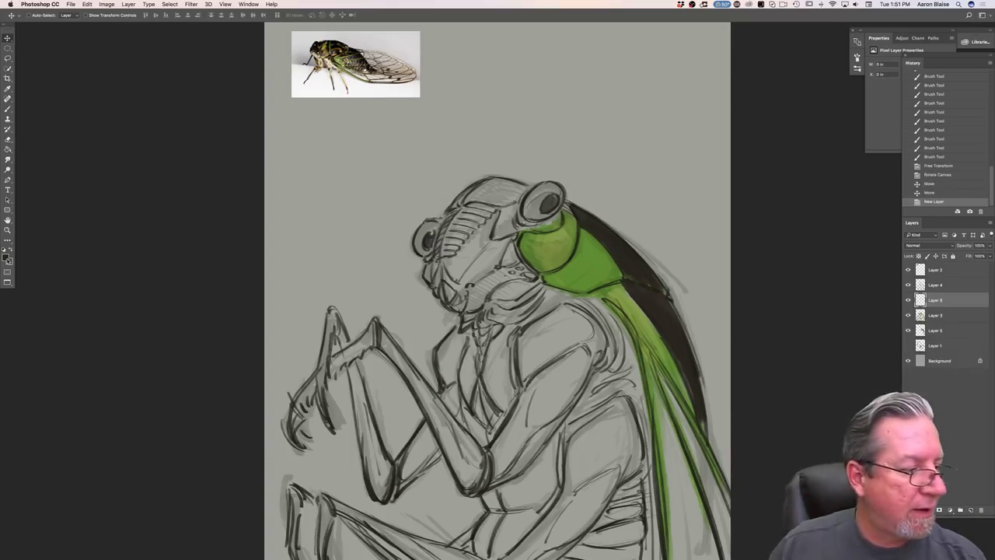
left_click(5, 259)
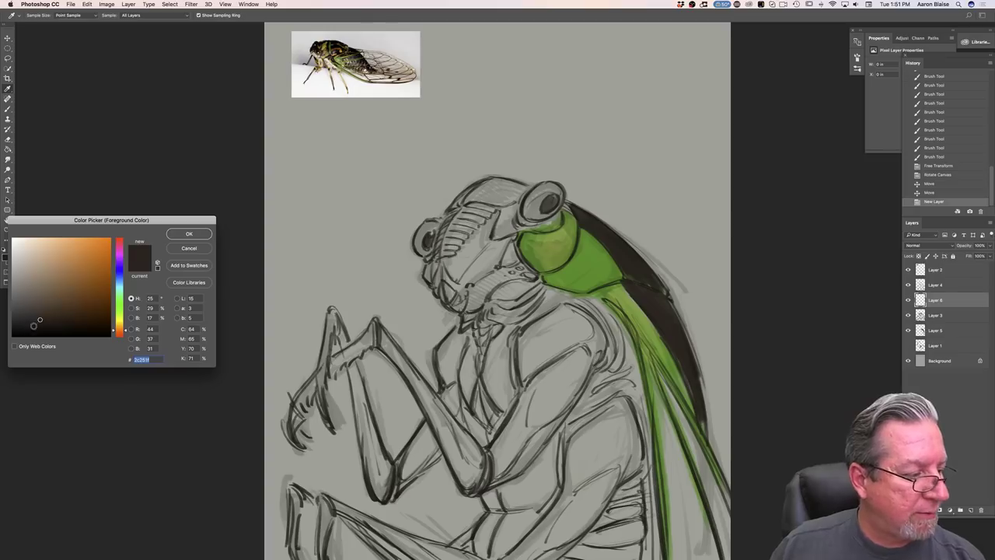
left_click(35, 327)
left_click(189, 233)
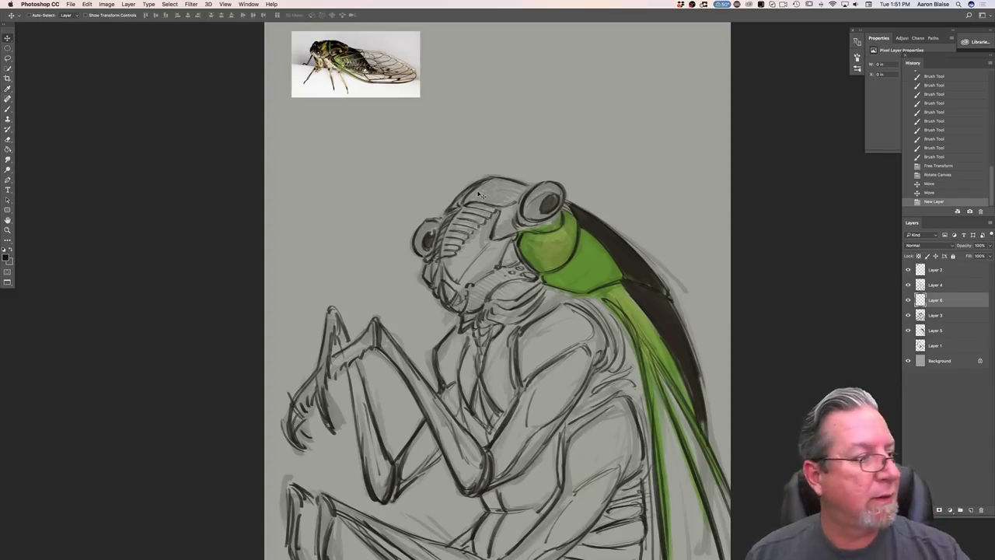
- Brush a dark contour along the top of the cicada's head, switching to a different brush preset partway
key("b")
left_click_drag(533, 194, 482, 183)
mouse_move(480, 183)
left_mouse_down()
mouse_move(512, 189)
mouse_move(465, 186)
left_mouse_up()
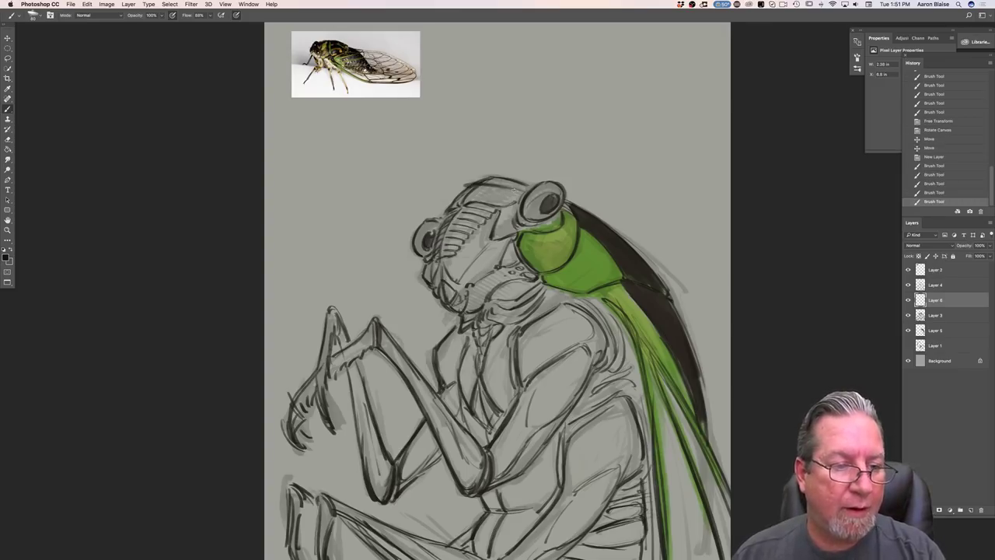
left_click(34, 15)
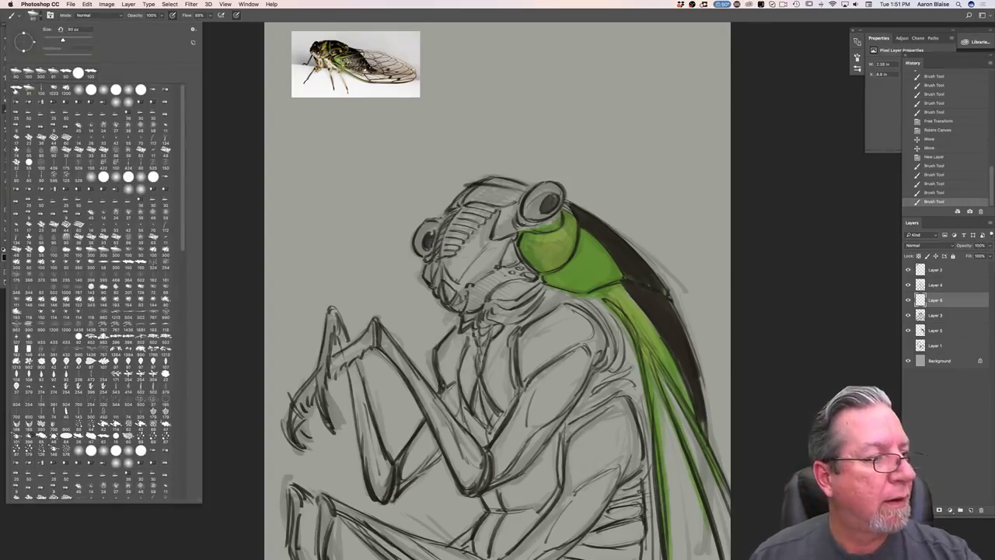
left_click(16, 90)
left_click_drag(515, 188, 467, 190)
- Try sketching a wide, flat elliptical hat brim around the top of the head
mouse_move(568, 204)
left_mouse_down()
mouse_move(605, 232)
mouse_move(600, 214)
mouse_move(460, 163)
mouse_move(381, 164)
left_mouse_up()
mouse_move(420, 202)
left_mouse_down()
mouse_move(348, 184)
mouse_move(451, 164)
mouse_move(563, 179)
mouse_move(663, 221)
mouse_move(648, 232)
mouse_move(660, 221)
mouse_move(528, 171)
mouse_move(378, 161)
mouse_move(541, 169)
mouse_move(645, 210)
mouse_move(658, 225)
mouse_move(628, 231)
mouse_move(662, 229)
left_mouse_up()
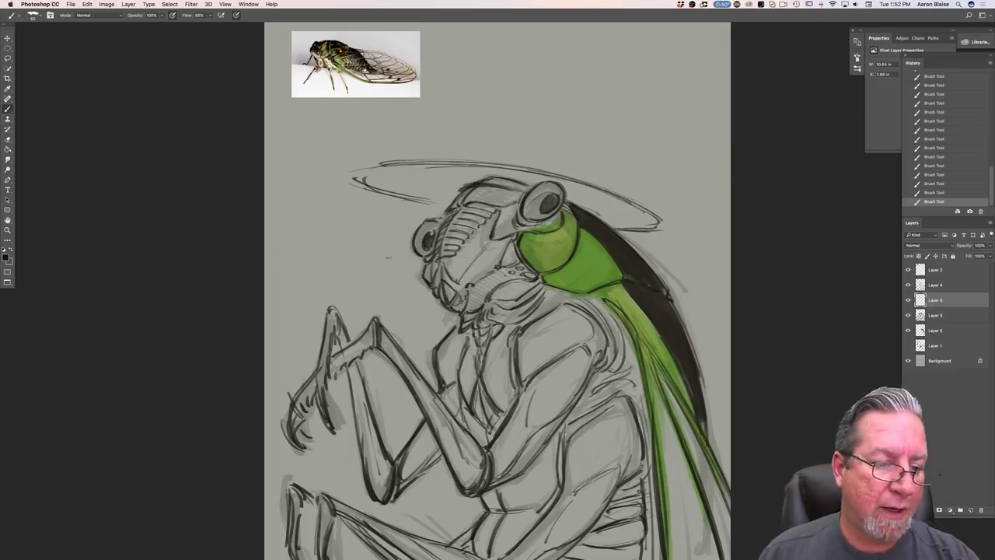
key("super+minus")
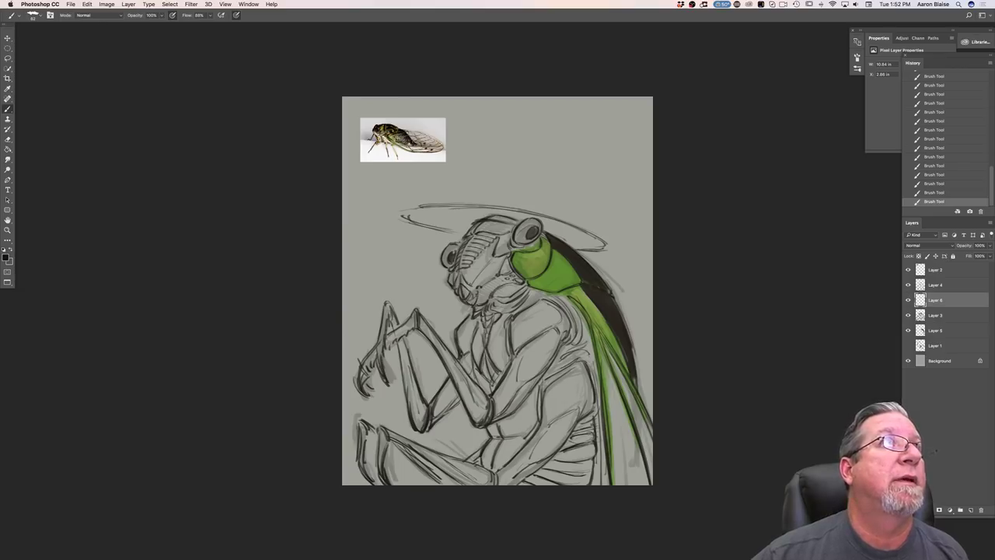
key("Tab")
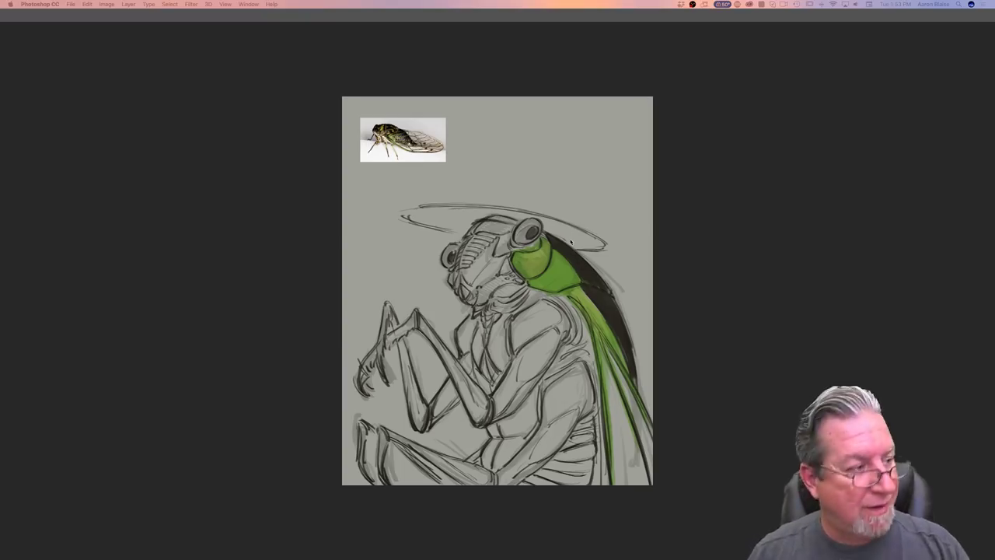
key("Tab")
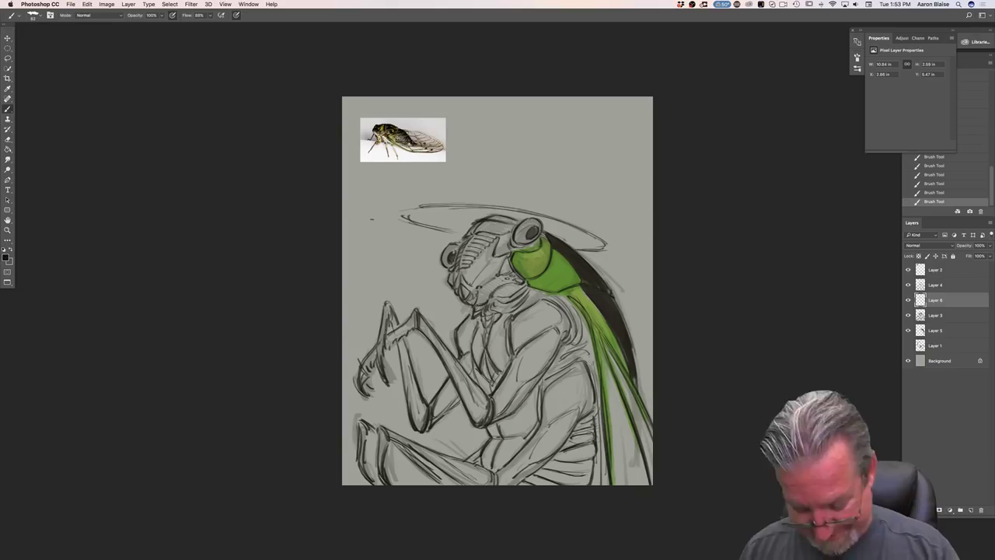
- Sketch a curved top hat brim sweeping from in front of the forehead, over the head and down behind the near eye
mouse_move(583, 227)
left_mouse_down()
mouse_move(595, 247)
mouse_move(575, 239)
mouse_move(576, 226)
mouse_move(522, 208)
mouse_move(465, 204)
mouse_move(424, 207)
mouse_move(428, 225)
mouse_move(384, 220)
left_mouse_up()
mouse_move(462, 207)
left_mouse_down()
mouse_move(560, 204)
mouse_move(606, 238)
mouse_move(584, 248)
mouse_move(606, 241)
left_mouse_up()
left_click_drag(591, 218, 605, 237)
left_click_drag(557, 197, 596, 225)
left_click_drag(558, 197, 602, 229)
left_click_drag(500, 191, 564, 204)
mouse_move(473, 203)
left_mouse_down()
mouse_move(456, 213)
mouse_move(421, 201)
left_mouse_up()
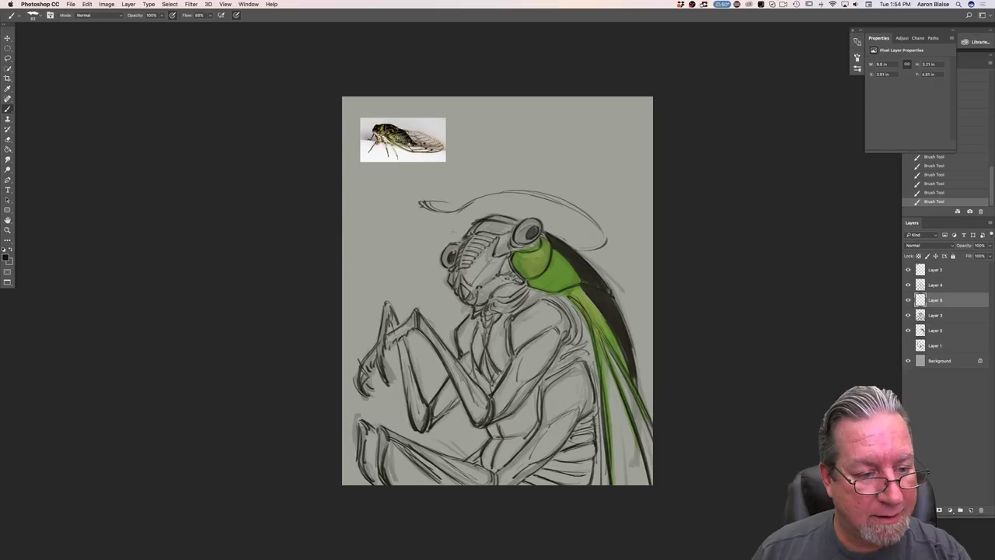
mouse_move(462, 227)
left_mouse_down()
mouse_move(421, 208)
mouse_move(565, 203)
mouse_move(602, 236)
mouse_move(581, 252)
left_mouse_up()
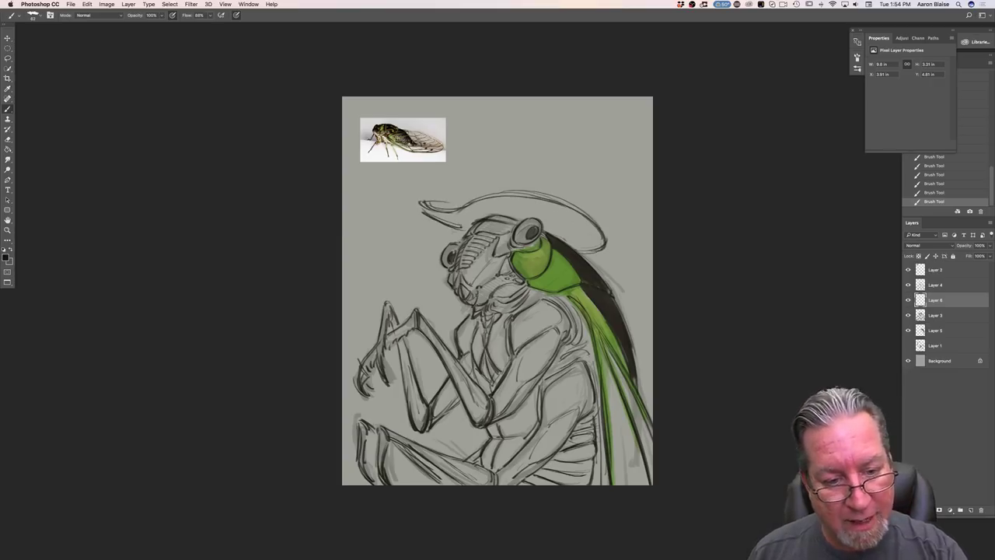
left_click_drag(557, 207, 605, 244)
- Sketch the tall, slightly flared crown of the top hat with a curved top edge, and darken the front underside of the brim
left_click_drag(474, 121, 469, 198)
left_click_drag(587, 137, 571, 204)
mouse_move(591, 139)
left_mouse_down()
mouse_move(568, 124)
mouse_move(474, 115)
mouse_move(566, 125)
left_mouse_up()
mouse_move(475, 116)
left_mouse_down()
mouse_move(584, 138)
mouse_move(565, 120)
left_mouse_up()
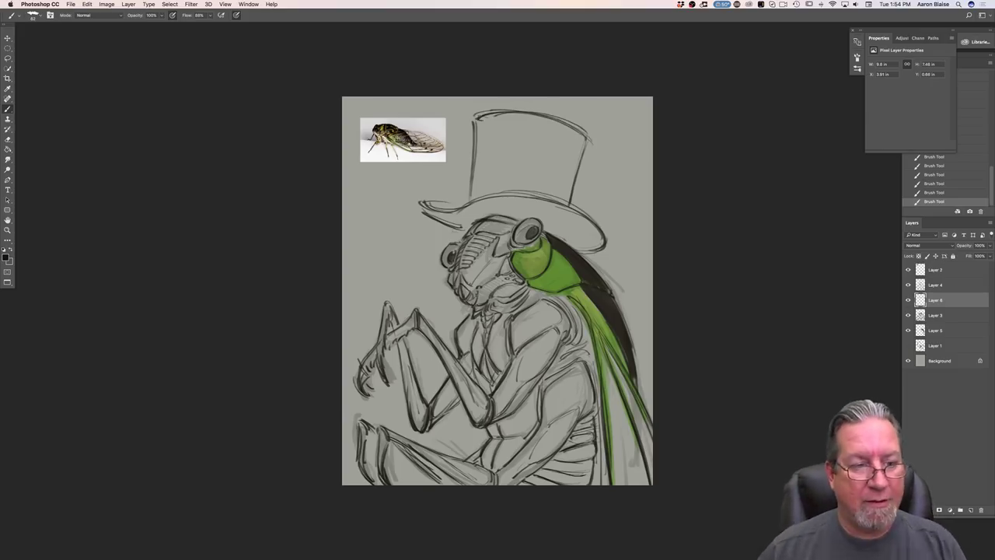
mouse_move(427, 208)
left_mouse_down()
mouse_move(522, 195)
mouse_move(592, 219)
mouse_move(589, 251)
left_mouse_up()
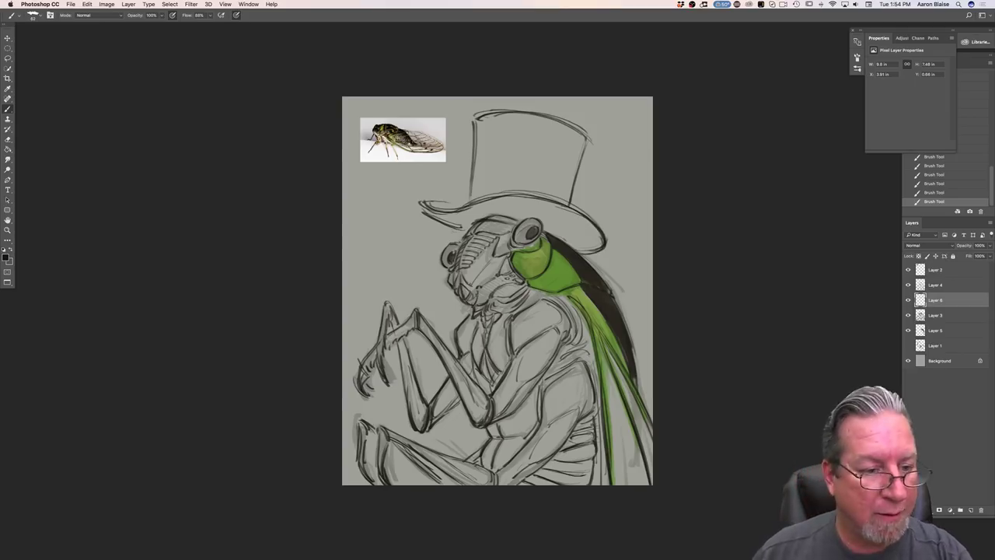
mouse_move(422, 202)
left_mouse_down()
mouse_move(457, 208)
mouse_move(466, 231)
mouse_move(456, 228)
mouse_move(466, 231)
mouse_move(457, 227)
left_mouse_up()
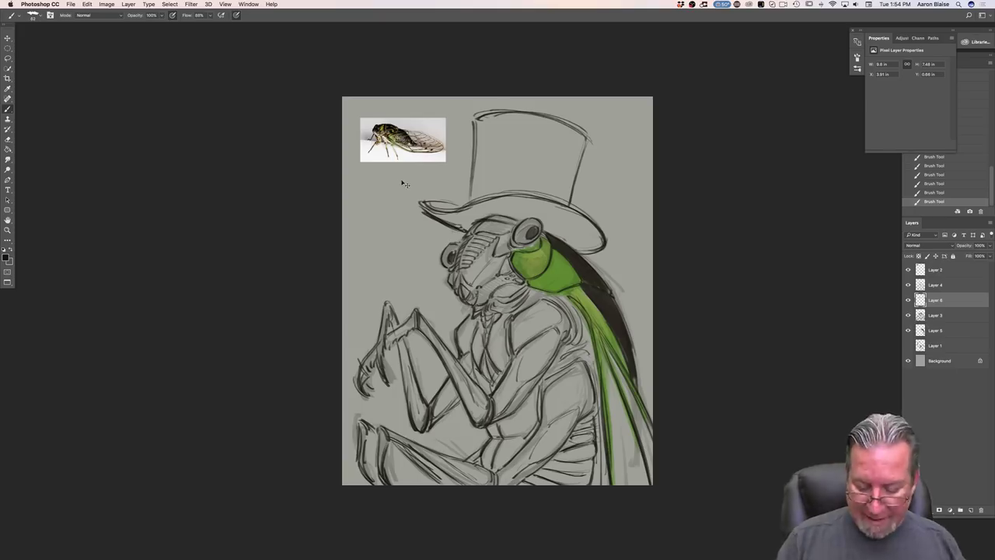
- Draw a curved hat band just above the brim and thicken the crown's left outline
key("super+equal")
mouse_move(464, 132)
left_mouse_down()
mouse_move(541, 127)
mouse_move(599, 153)
left_mouse_up()
left_click_drag(536, 130, 600, 154)
left_click_drag(474, 124, 596, 149)
left_click_drag(463, 36, 459, 159)
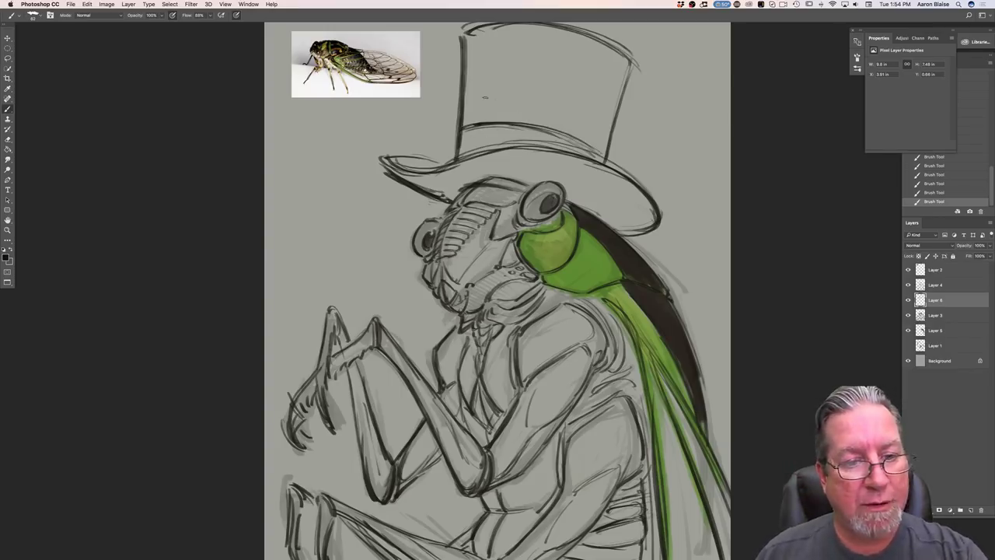
- Add a faint curved contour across the upper crown and restate the hat's top edge and brim lines
mouse_move(611, 157)
left_mouse_down()
mouse_move(510, 123)
mouse_move(588, 139)
mouse_move(504, 111)
left_mouse_up()
key("super+minus")
left_click_drag(573, 122, 482, 112)
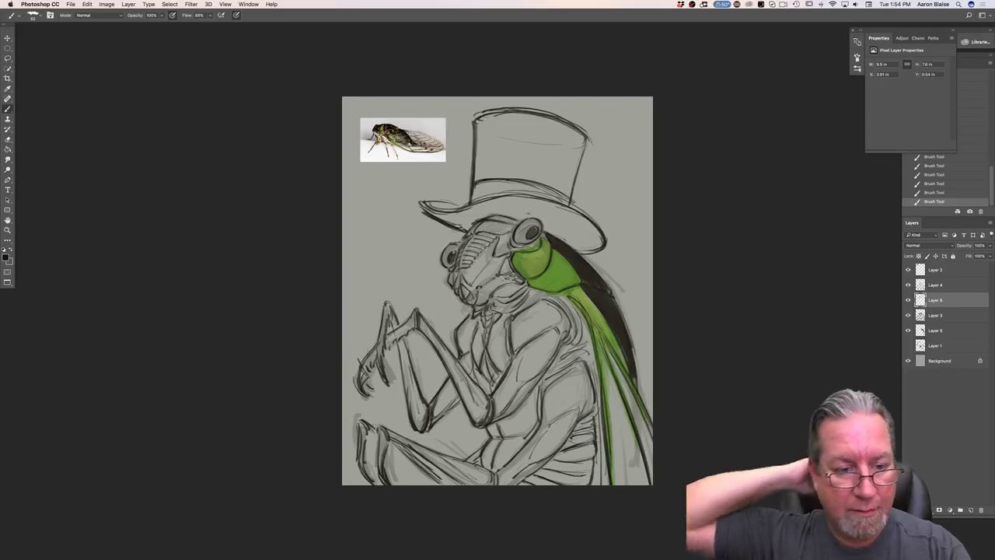
mouse_move(512, 194)
left_mouse_down()
mouse_move(576, 204)
mouse_move(600, 228)
left_mouse_up()
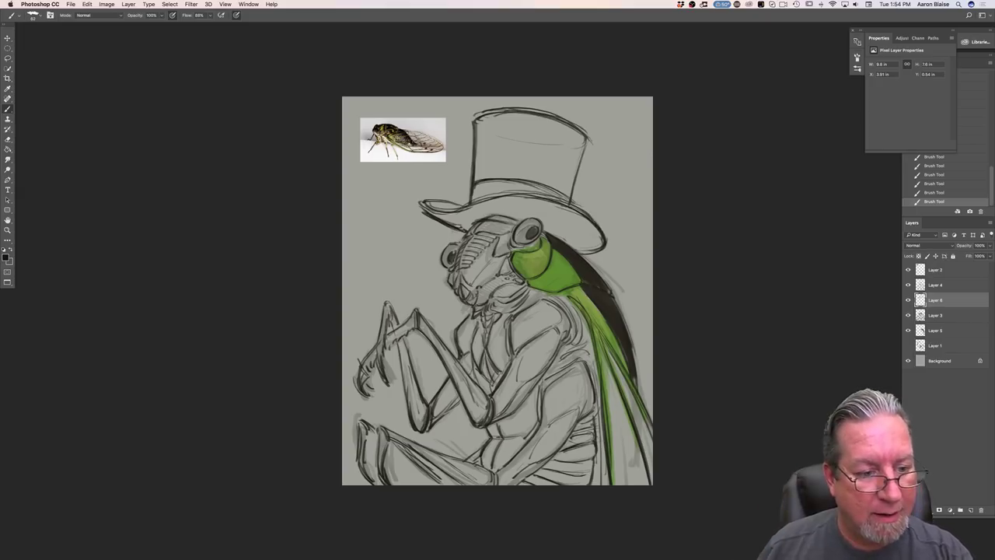
left_click_drag(467, 205, 547, 196)
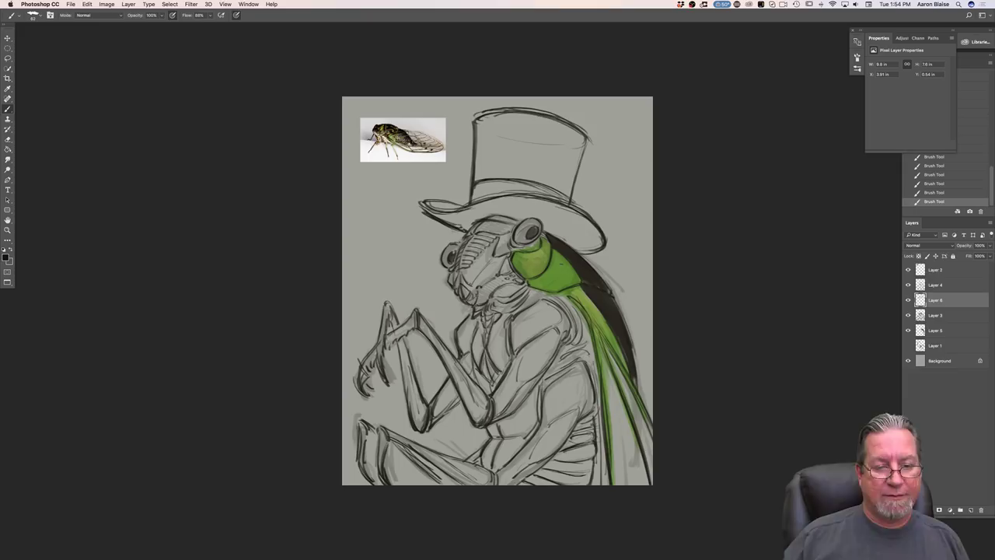
key("super+equal")
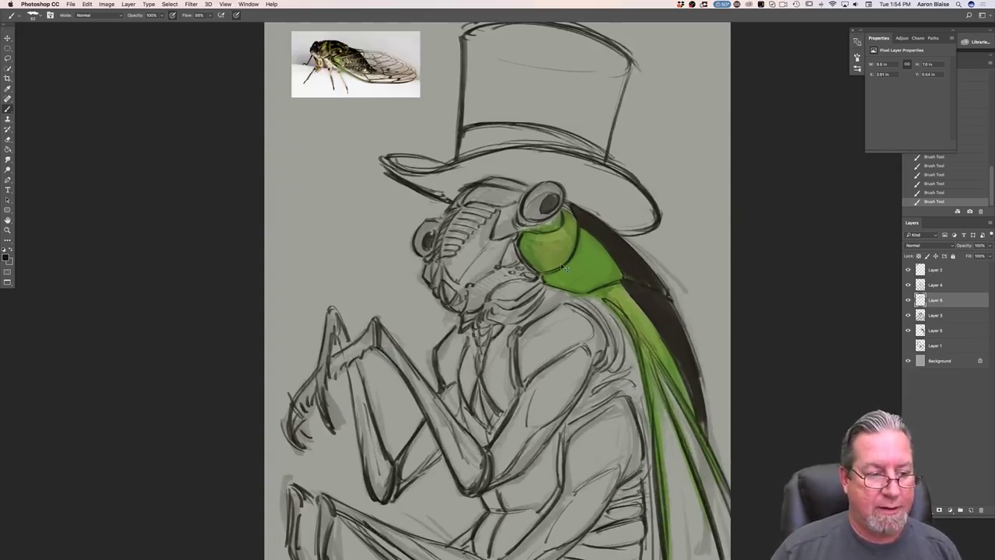
key("super+minus")
key("super+equal")
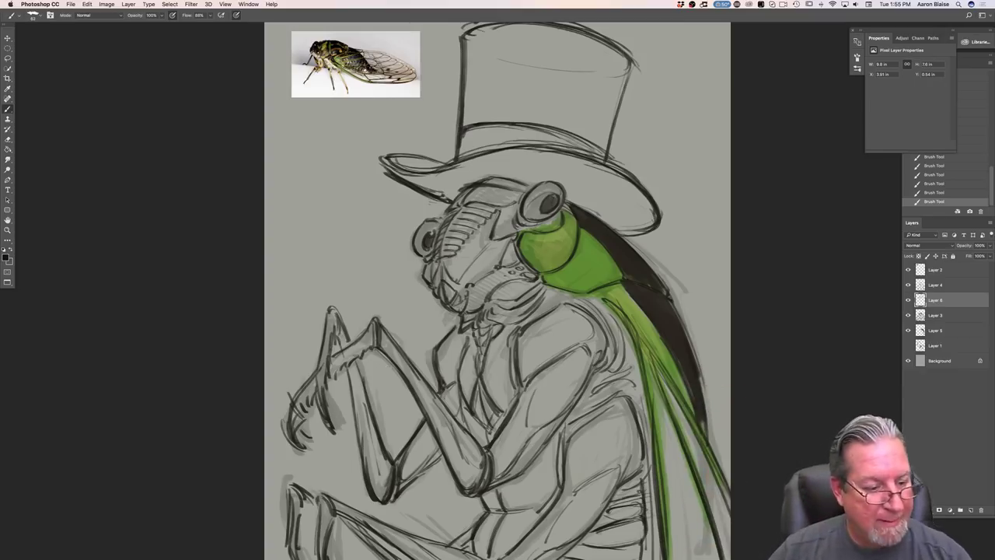
left_click(335, 444)
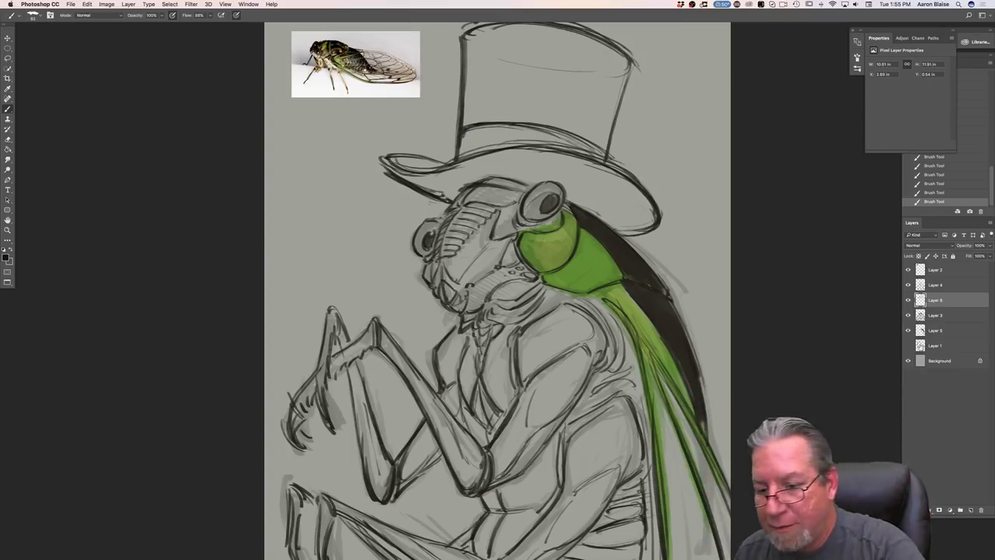
- Add a new layer directly above Layer 5, beneath the line work
left_click(933, 330)
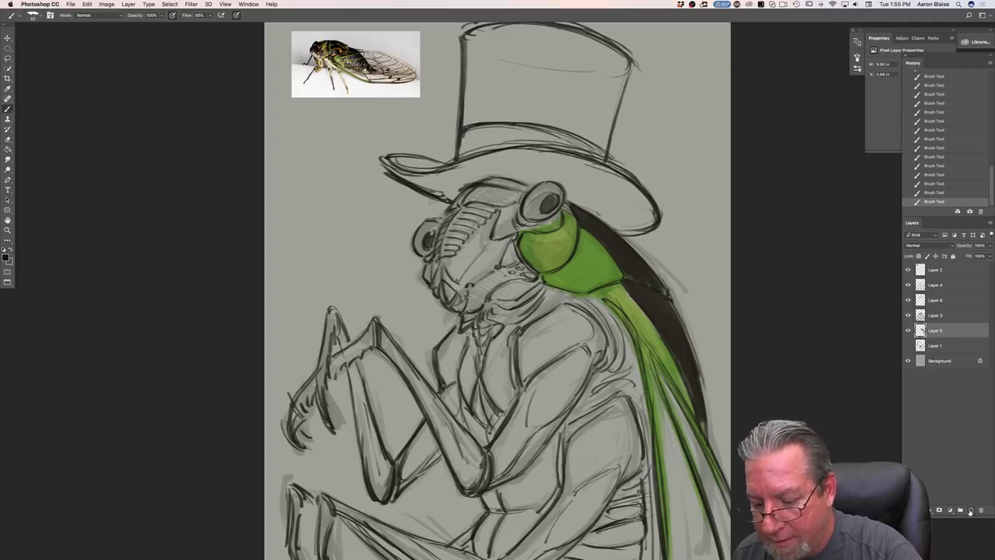
left_click(969, 510)
key("super+minus")
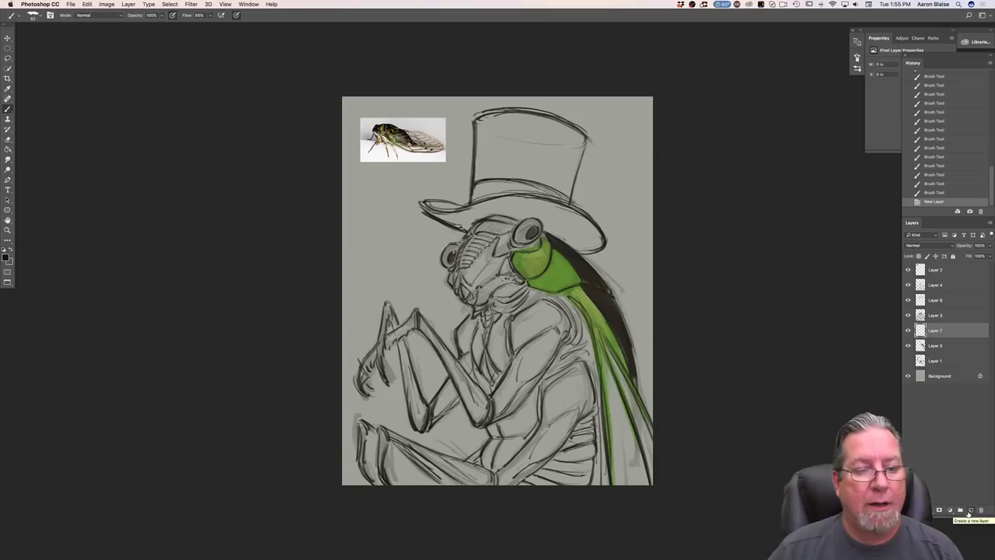
- Sketch a cane under the front claws: the curled handle tip, outer curve of the hook and right edge of the shaft
left_click(419, 311)
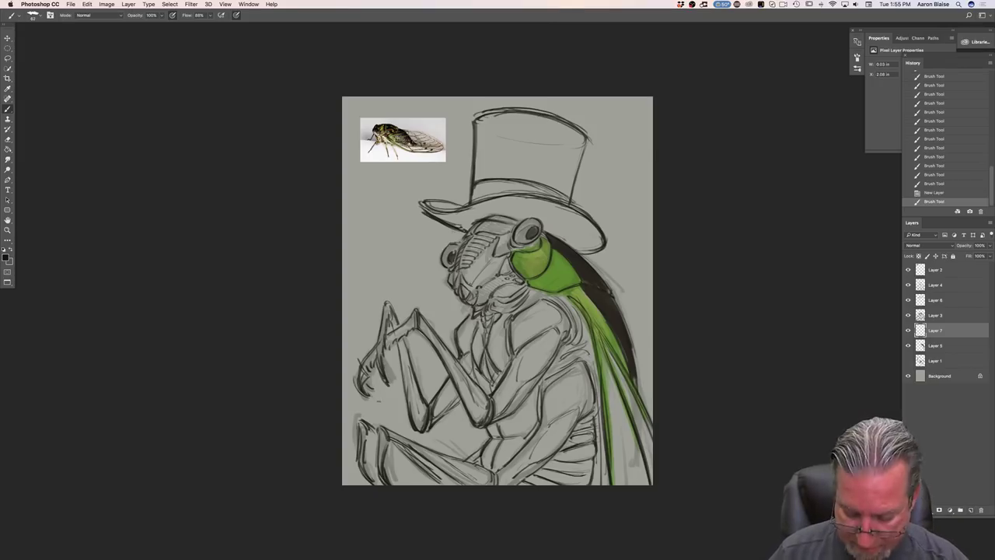
mouse_move(383, 406)
left_mouse_down()
mouse_move(370, 354)
mouse_move(373, 383)
left_mouse_up()
mouse_move(395, 338)
left_mouse_down()
mouse_move(435, 363)
mouse_move(439, 482)
left_mouse_up()
left_click_drag(439, 398, 439, 458)
left_click_drag(438, 420, 440, 484)
mouse_move(435, 356)
left_mouse_down()
mouse_move(440, 484)
mouse_move(438, 389)
left_mouse_up()
left_click_drag(395, 337, 435, 362)
- Draw the inner curve of the cane's hook and the shaft's left edge down to the canvas bottom, and reinforce the handle
mouse_move(374, 383)
left_mouse_down()
mouse_move(389, 403)
mouse_move(379, 403)
mouse_move(394, 402)
mouse_move(379, 403)
mouse_move(390, 370)
mouse_move(408, 359)
mouse_move(424, 377)
mouse_move(425, 421)
left_mouse_up()
left_click_drag(421, 367, 419, 491)
left_click_drag(423, 433, 421, 485)
mouse_move(424, 374)
left_mouse_down()
mouse_move(422, 485)
mouse_move(412, 359)
mouse_move(395, 358)
mouse_move(395, 395)
left_mouse_up()
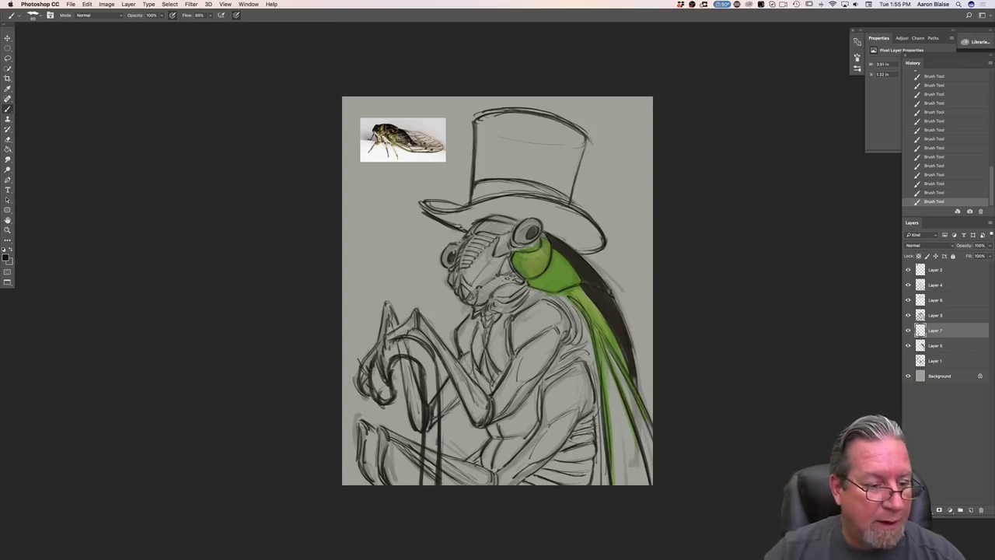
mouse_move(409, 338)
left_mouse_down()
mouse_move(430, 351)
mouse_move(436, 393)
left_mouse_up()
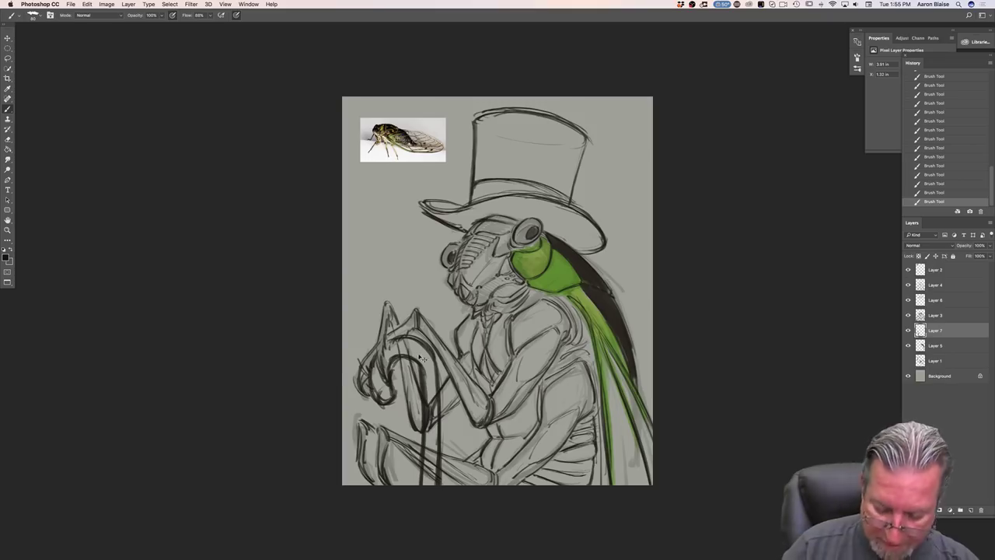
- Add short curved cross-contour lines around the cane's hooked handle
key("super+equal")
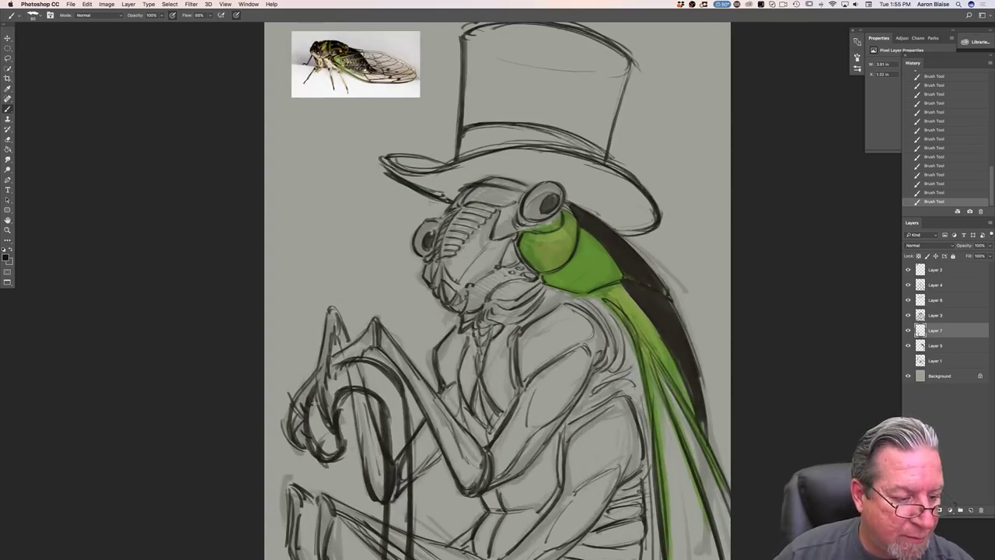
mouse_move(357, 359)
left_mouse_down()
mouse_move(394, 377)
mouse_move(387, 373)
mouse_move(385, 414)
mouse_move(403, 402)
left_mouse_up()
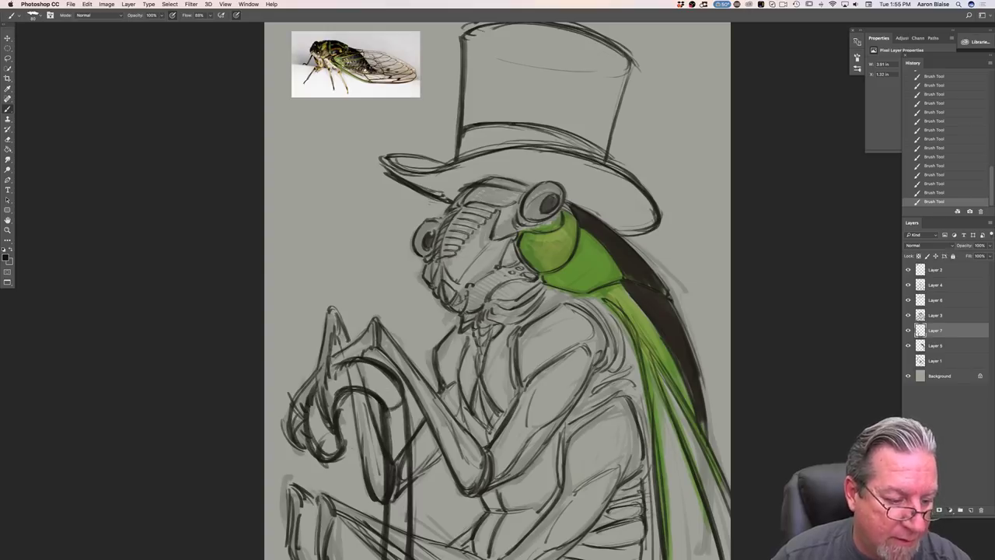
left_click_drag(375, 369, 368, 385)
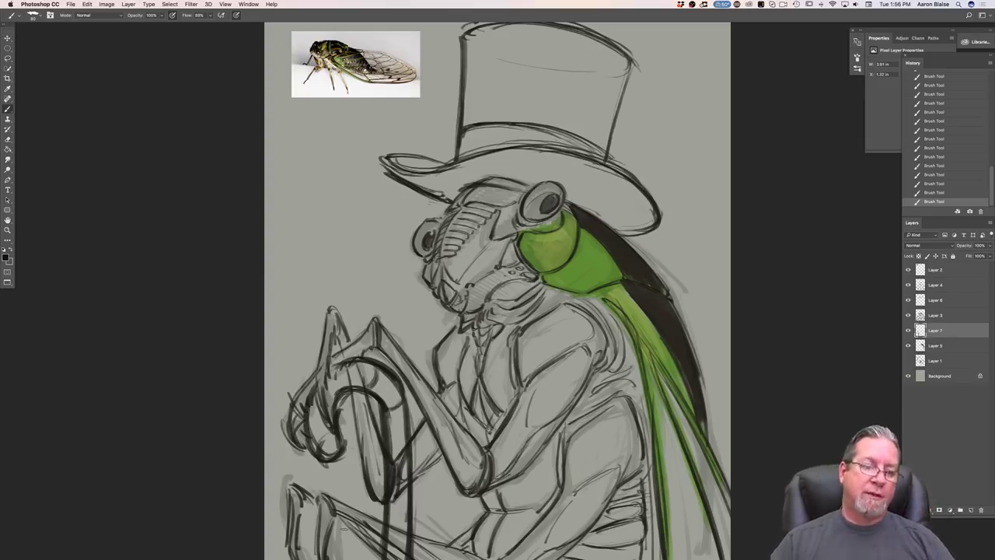
key("super+minus")
key("super+minus")
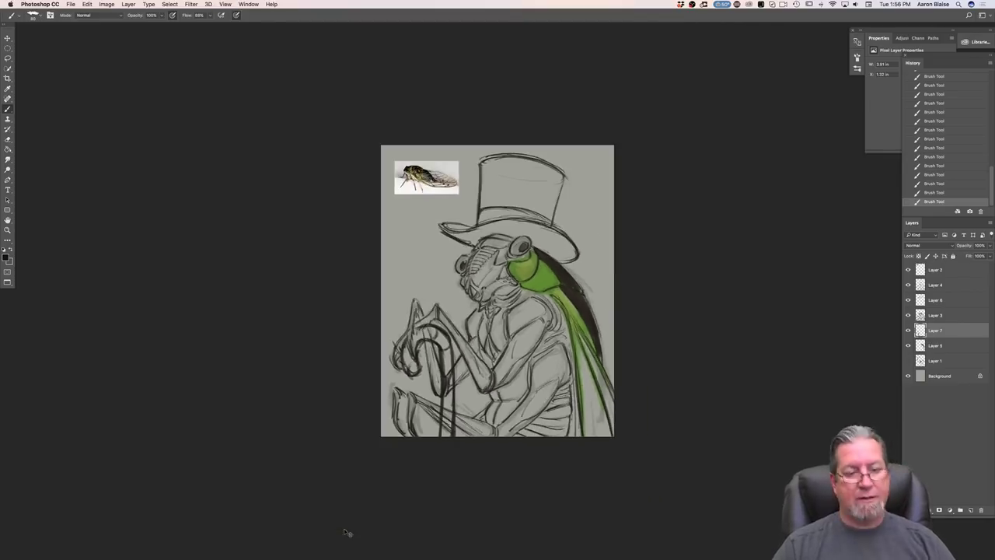
key("super+plus")
key("super+plus")
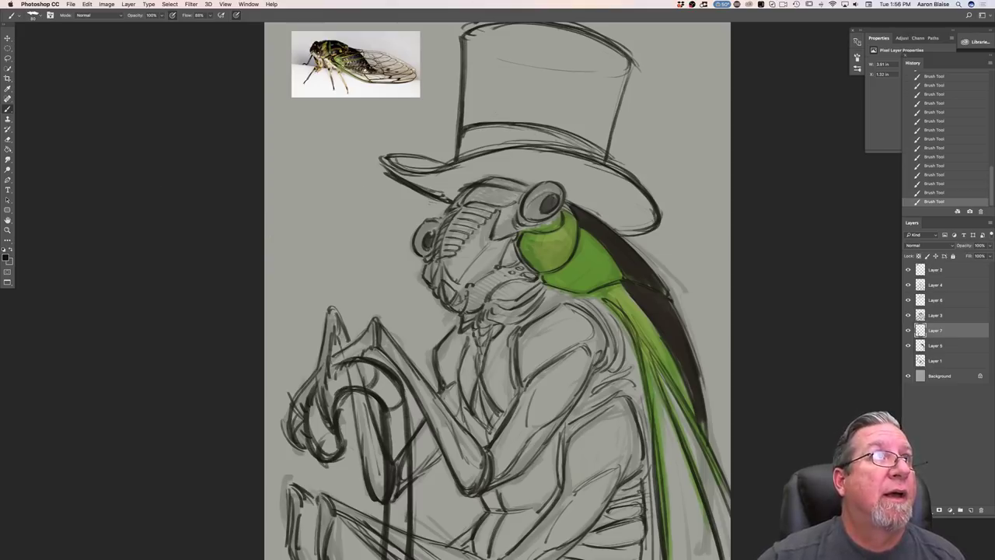
- Switch to Chrome, shrink its window and move it off the canvas area, and return to Photoshop
key("super+Tab")
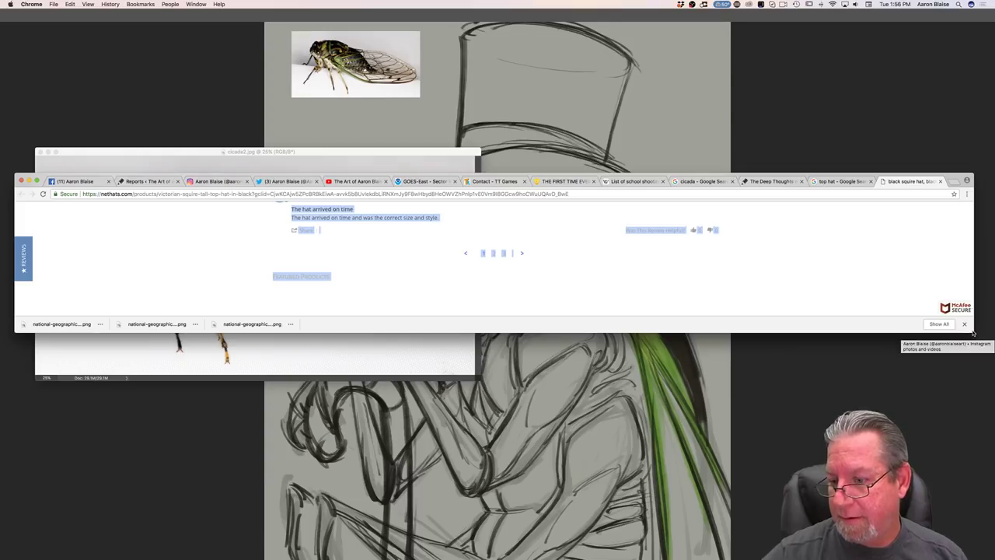
left_click_drag(973, 333, 471, 284)
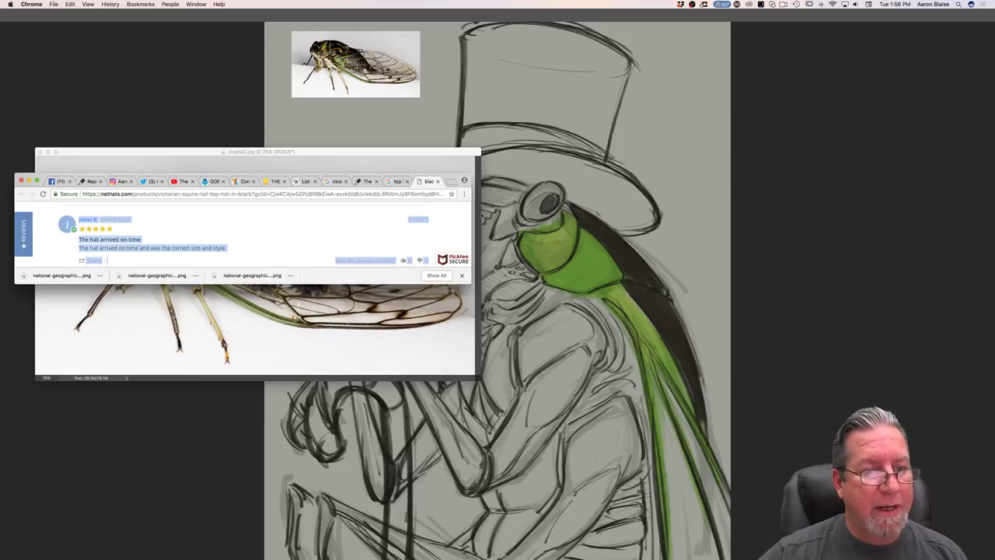
left_click_drag(451, 178, 622, 0)
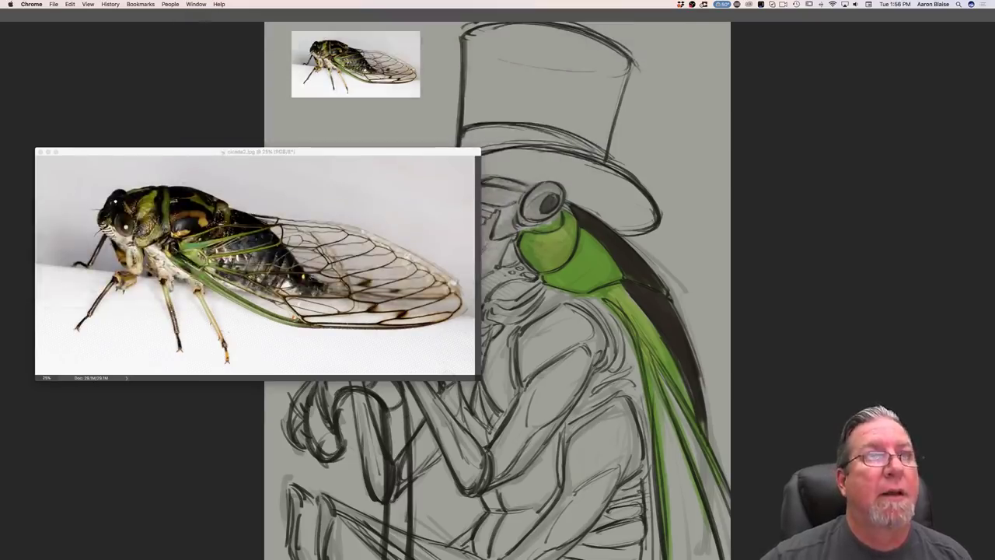
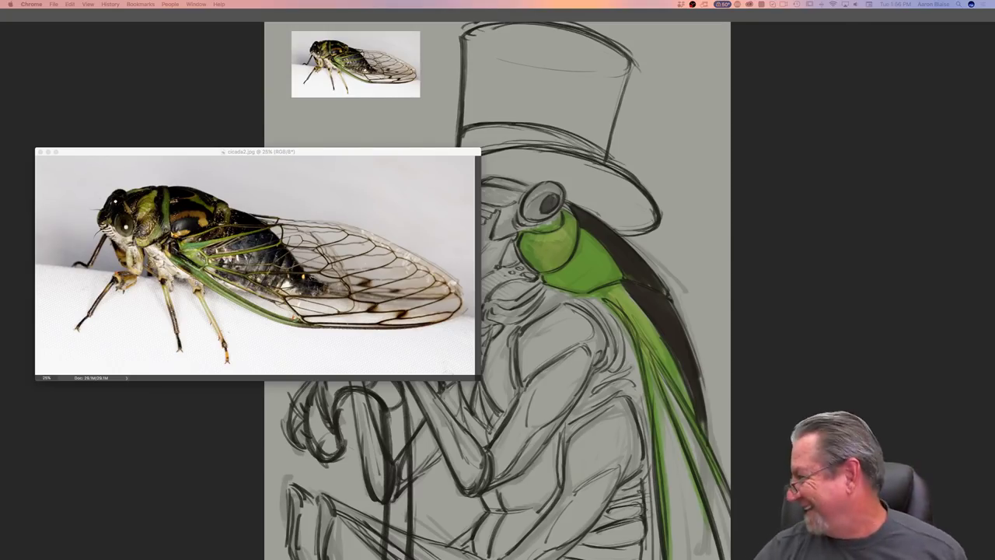
left_click(695, 309)
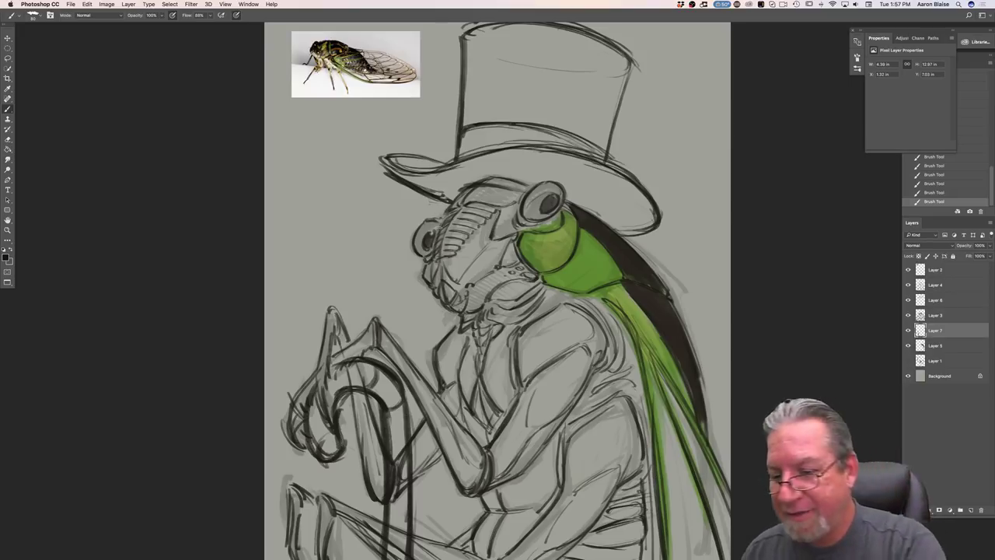
- Add a new layer above Layer 4 and sketch a round monocle frame around the cicada's far eye
left_click(936, 286)
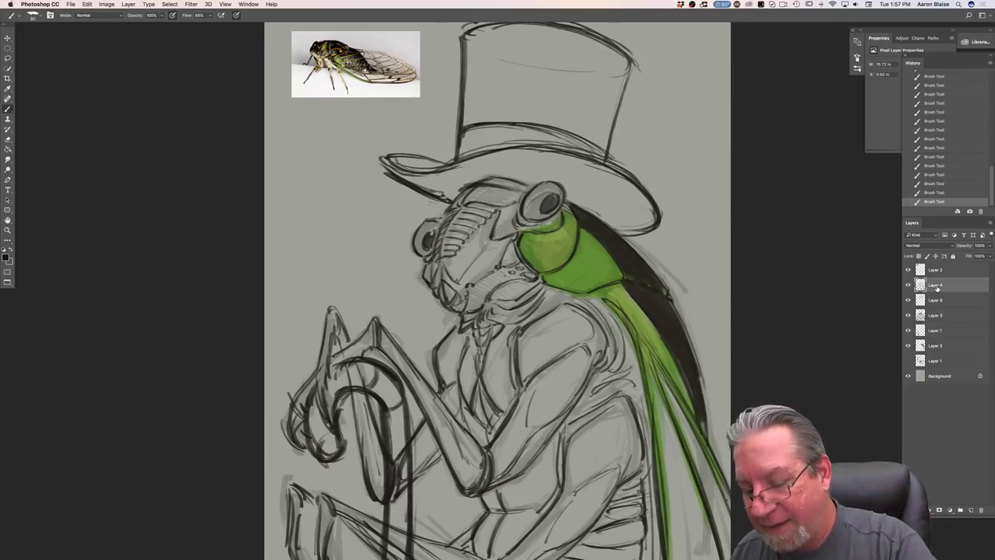
left_click(962, 509)
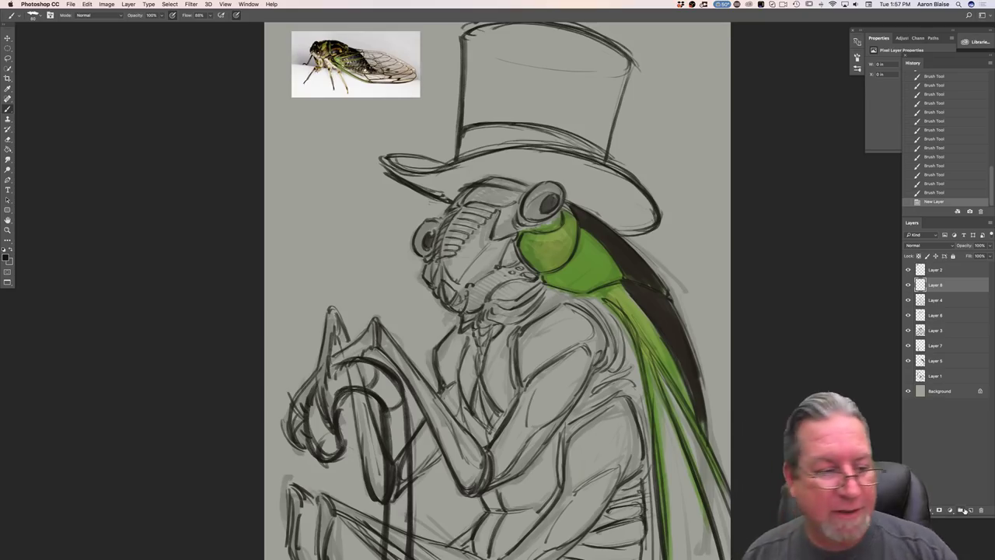
left_click_drag(424, 209, 436, 214)
left_click_drag(419, 211, 437, 216)
left_click_drag(422, 210, 440, 221)
left_click_drag(423, 212, 440, 219)
mouse_move(395, 227)
left_mouse_down()
mouse_move(420, 211)
mouse_move(404, 261)
mouse_move(395, 244)
mouse_move(412, 263)
left_mouse_up()
mouse_move(426, 211)
left_mouse_down()
mouse_move(440, 219)
mouse_move(434, 213)
left_mouse_up()
left_click_drag(393, 241, 421, 262)
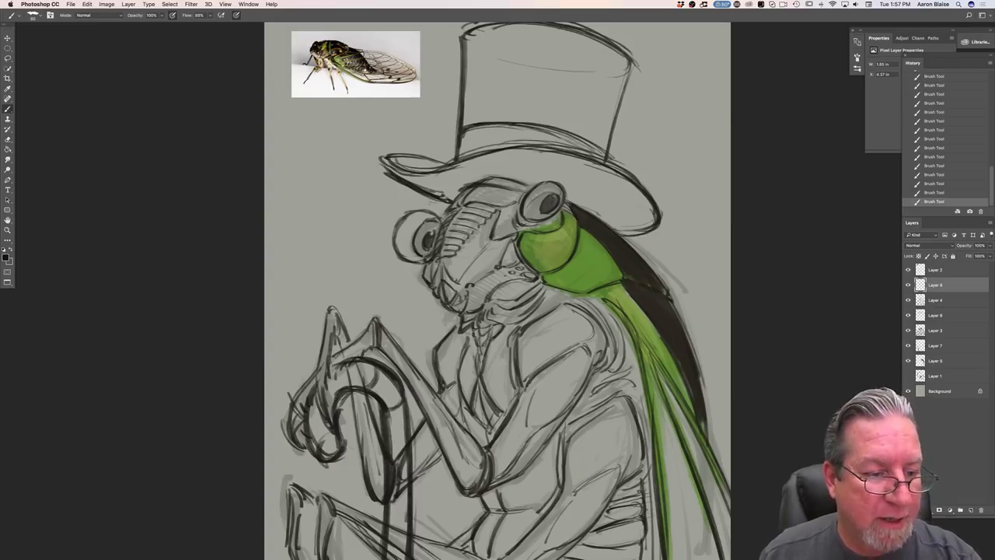
- Reinforce the monocle's rim with a small knob on its outer edge and draw its cord straight down to the claws
left_click_drag(440, 219, 423, 258)
mouse_move(416, 214)
left_mouse_down()
mouse_move(440, 219)
mouse_move(394, 243)
mouse_move(408, 258)
left_mouse_up()
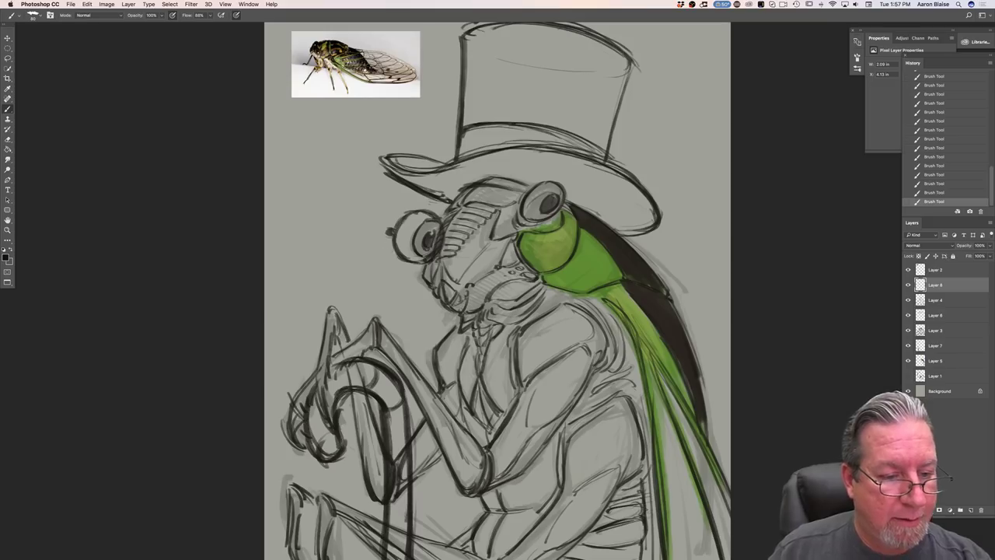
left_click_drag(390, 240, 392, 329)
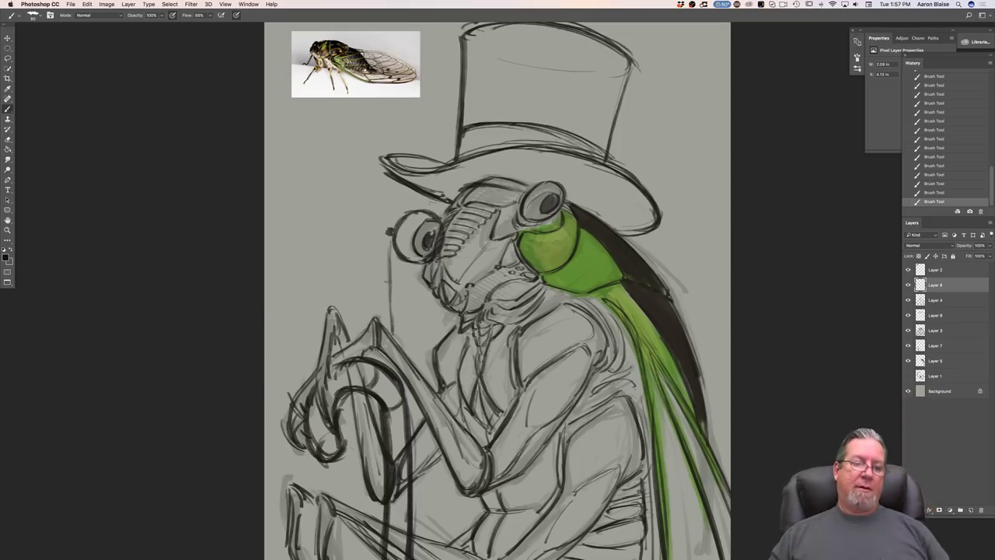
left_click_drag(390, 237, 393, 329)
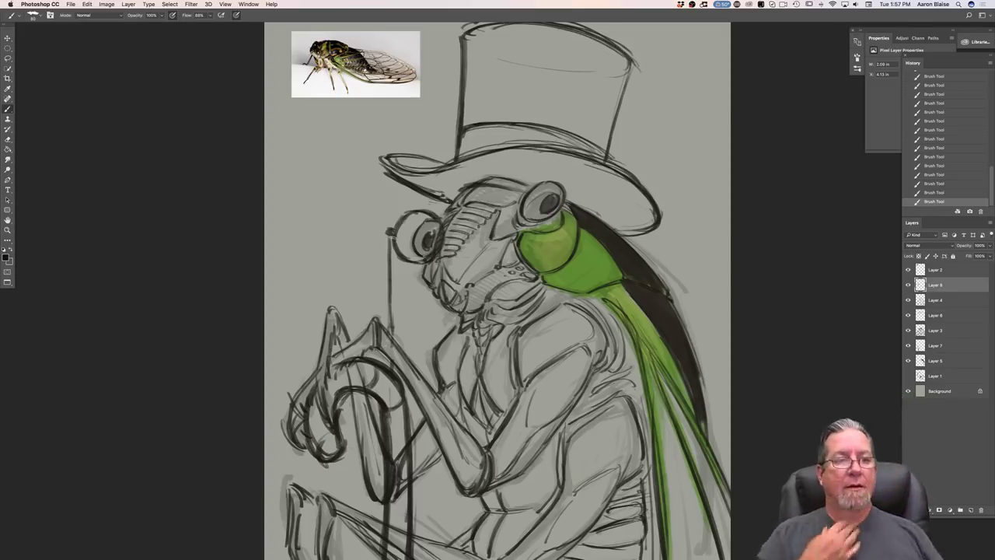
- On Layer 5, set the foreground color to dark slate blue #272b31 and choose a different preset for the Brush tool
left_click(933, 360)
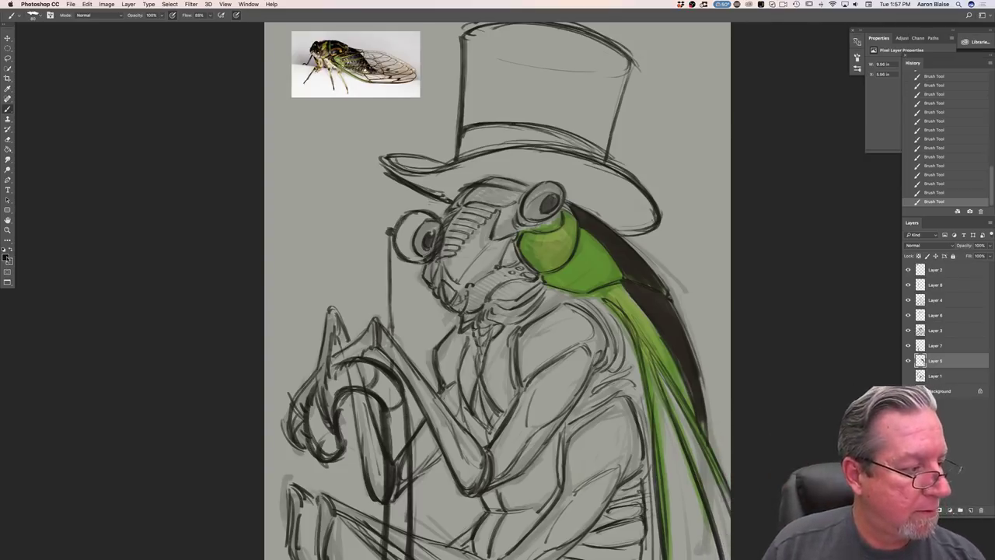
left_click(6, 258)
left_click_drag(36, 327, 36, 317)
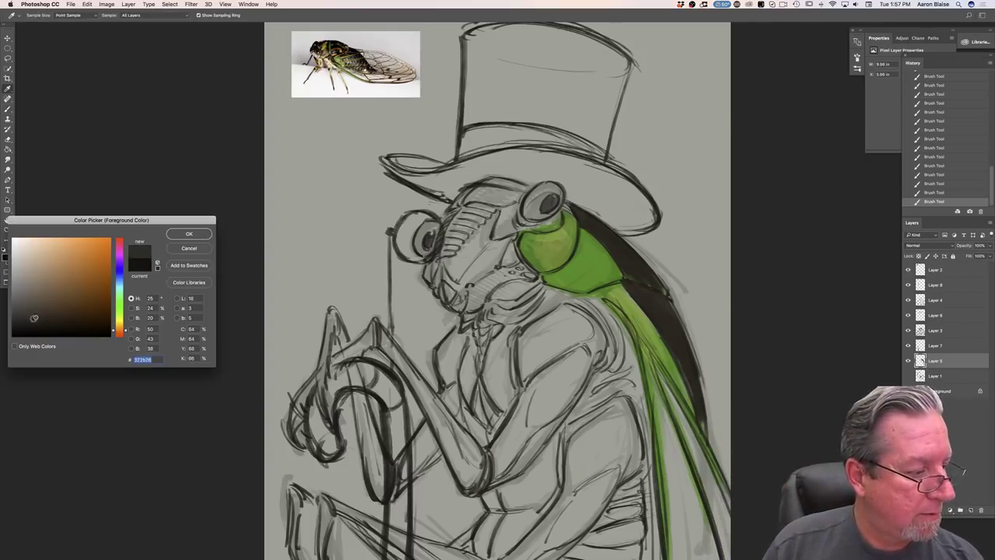
left_click_drag(125, 311, 121, 284)
left_click(32, 318)
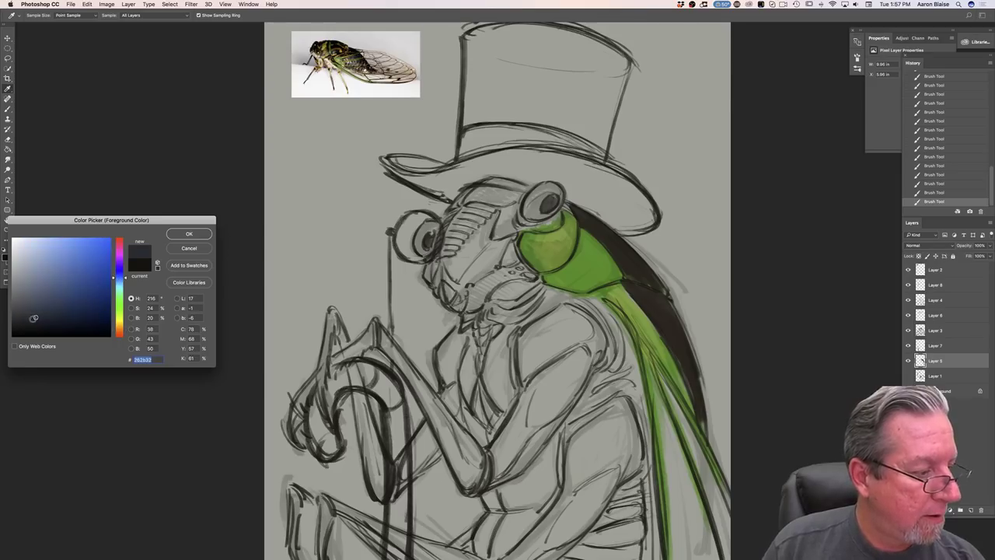
left_click(32, 317)
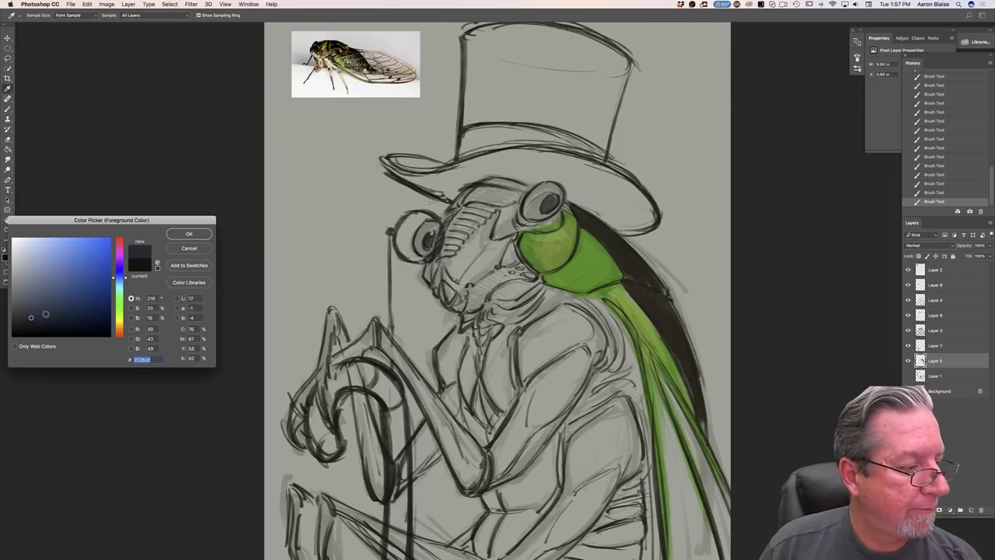
left_click(187, 235)
key("b")
left_click(34, 15)
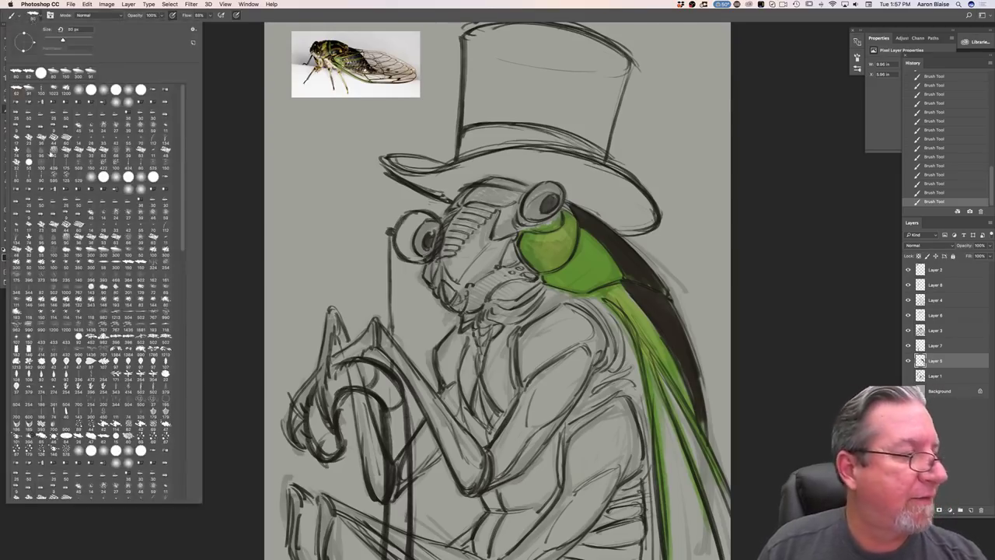
double_click(28, 91)
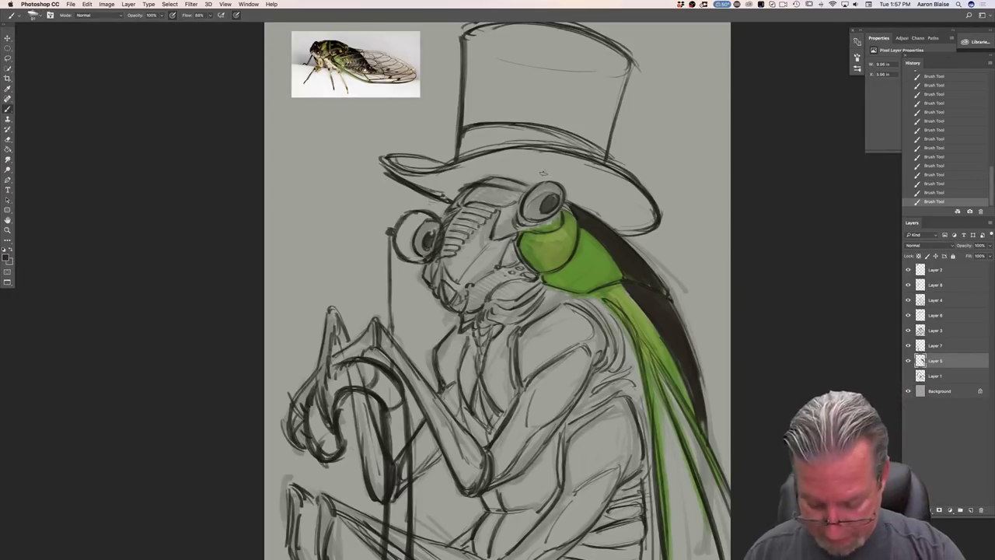
- Paint the top hat's crown, band and entire brim dark blue, using a smaller brush for the front of the brim
mouse_move(561, 164)
left_mouse_down()
mouse_move(621, 191)
mouse_move(651, 217)
mouse_move(579, 199)
mouse_move(532, 160)
mouse_move(515, 175)
mouse_move(583, 159)
mouse_move(657, 217)
mouse_move(572, 152)
mouse_move(614, 74)
mouse_move(614, 58)
mouse_move(587, 43)
left_mouse_up()
key("super+minus")
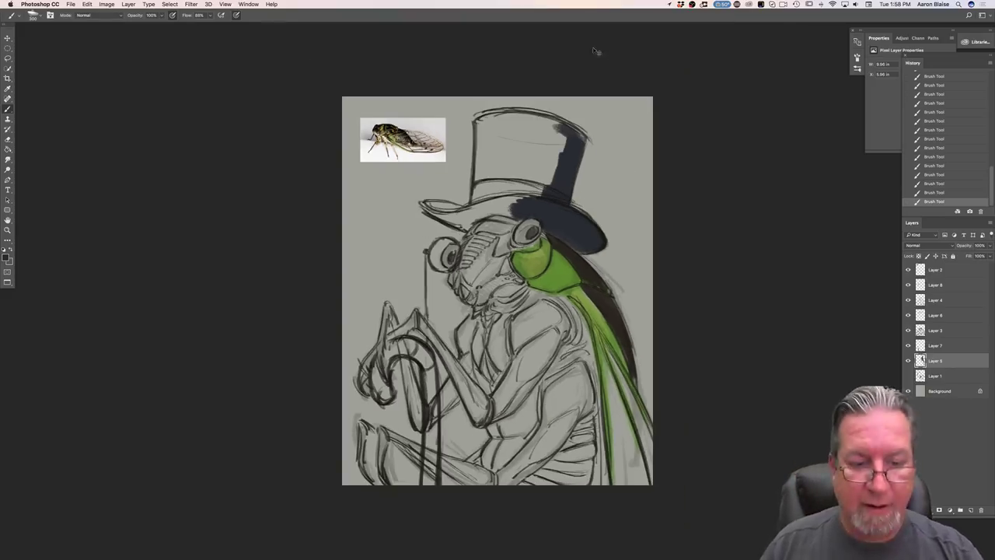
mouse_move(554, 134)
left_mouse_down()
mouse_move(544, 121)
mouse_move(575, 128)
mouse_move(584, 144)
mouse_move(582, 132)
mouse_move(505, 119)
mouse_move(521, 159)
mouse_move(498, 124)
mouse_move(482, 120)
mouse_move(486, 133)
mouse_move(478, 123)
mouse_move(490, 175)
mouse_move(539, 192)
mouse_move(478, 187)
mouse_move(475, 151)
mouse_move(474, 190)
mouse_move(511, 218)
left_mouse_up()
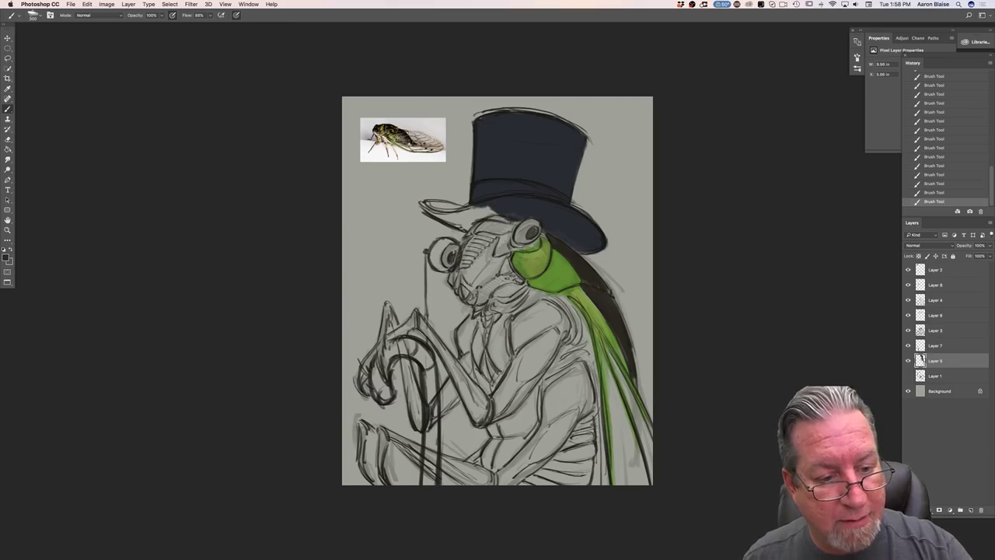
key("bracketleft")
key("bracketleft")
key("bracketleft")
key("bracketleft")
key("bracketleft")
mouse_move(515, 220)
left_mouse_down()
mouse_move(480, 204)
mouse_move(485, 212)
mouse_move(425, 204)
mouse_move(453, 220)
mouse_move(471, 210)
mouse_move(464, 226)
mouse_move(443, 204)
left_mouse_up()
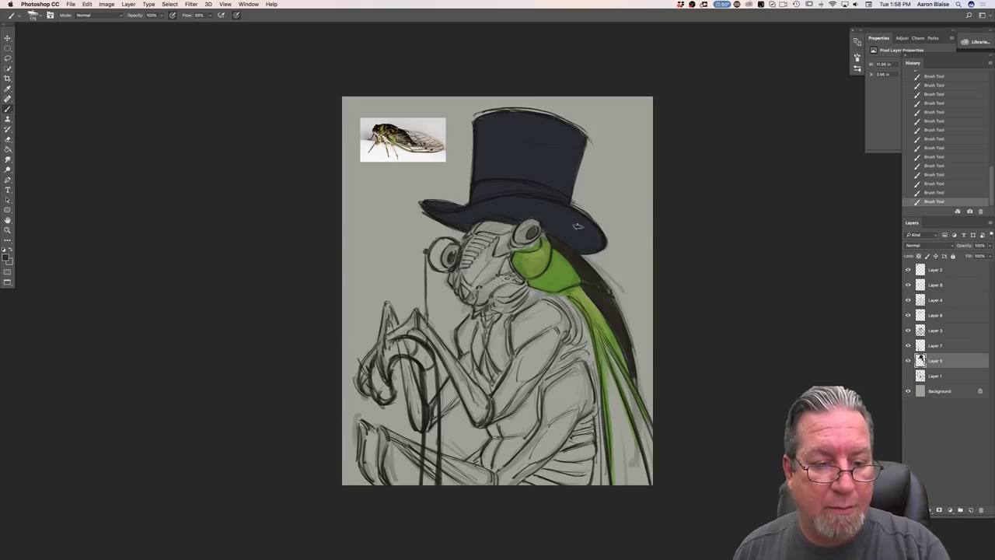
- Pick a muted brown and paint the cane's hooked handle and its shaft down to the canvas bottom
key("super+plus")
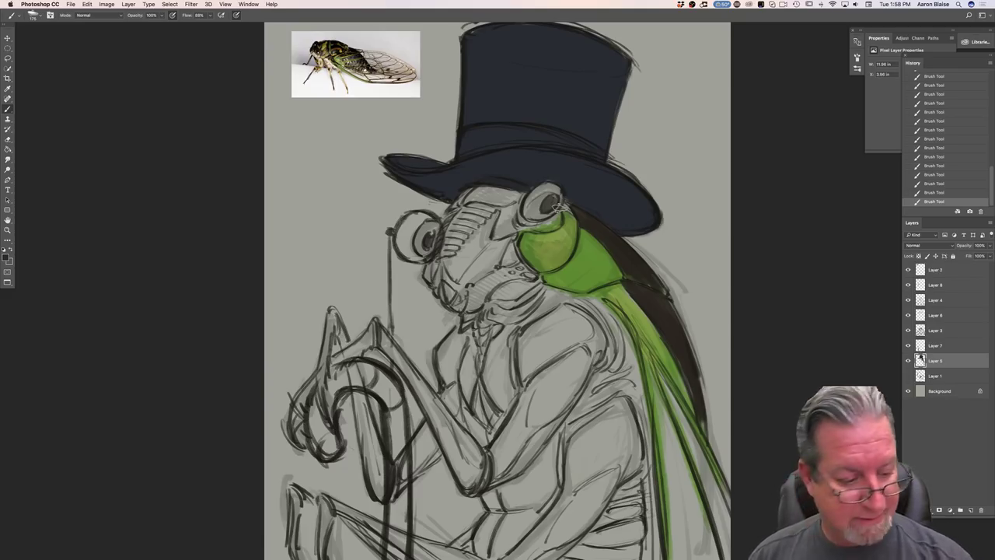
left_click(6, 257)
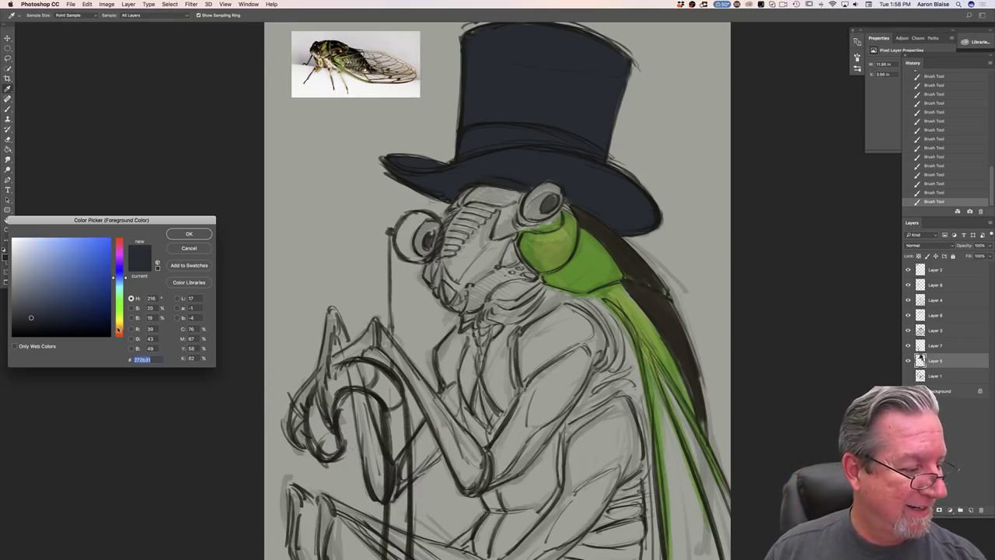
left_click(119, 330)
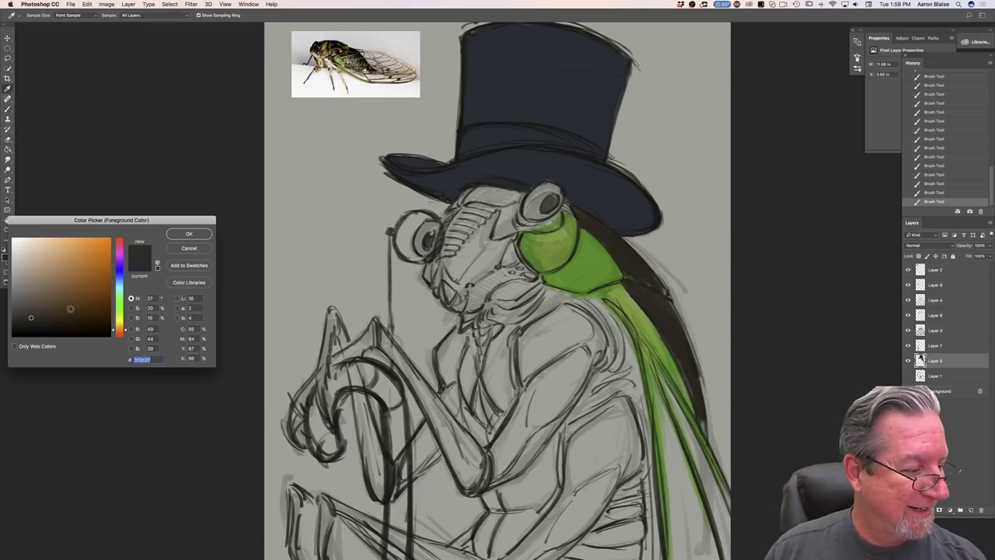
left_click(188, 234)
mouse_move(376, 378)
left_mouse_down()
mouse_move(394, 412)
mouse_move(355, 373)
mouse_move(333, 390)
mouse_move(337, 442)
mouse_move(312, 419)
mouse_move(334, 456)
left_mouse_up()
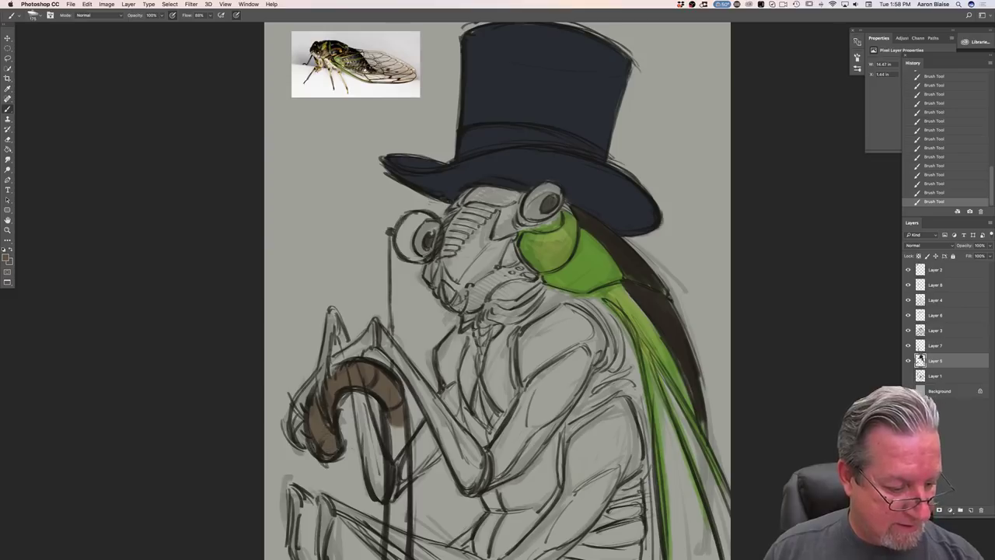
left_click_drag(389, 391, 396, 543)
left_click_drag(399, 497, 395, 555)
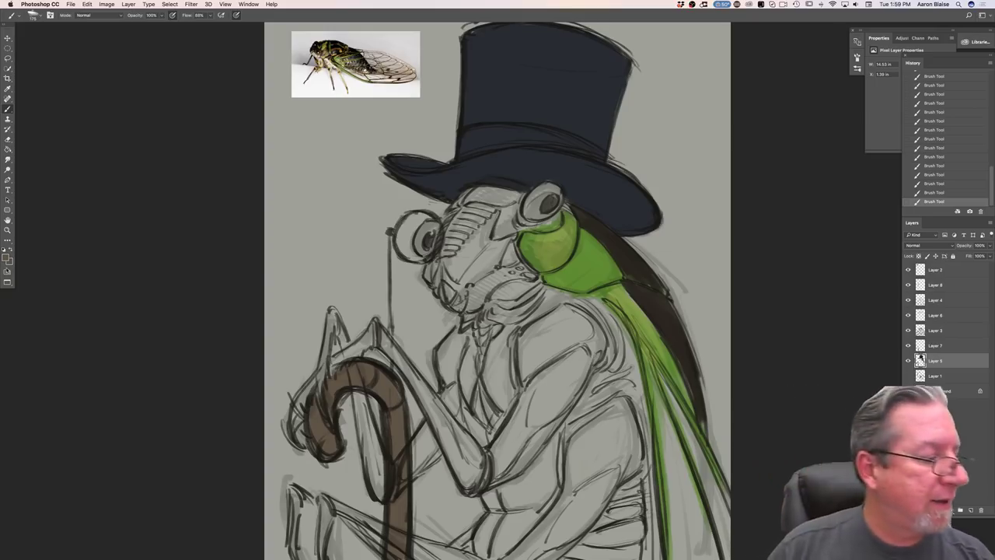
- Pick golden yellow #ba8827 and paint stripe markings along the dark back section below the green collar
left_click(7, 258)
left_click(120, 326)
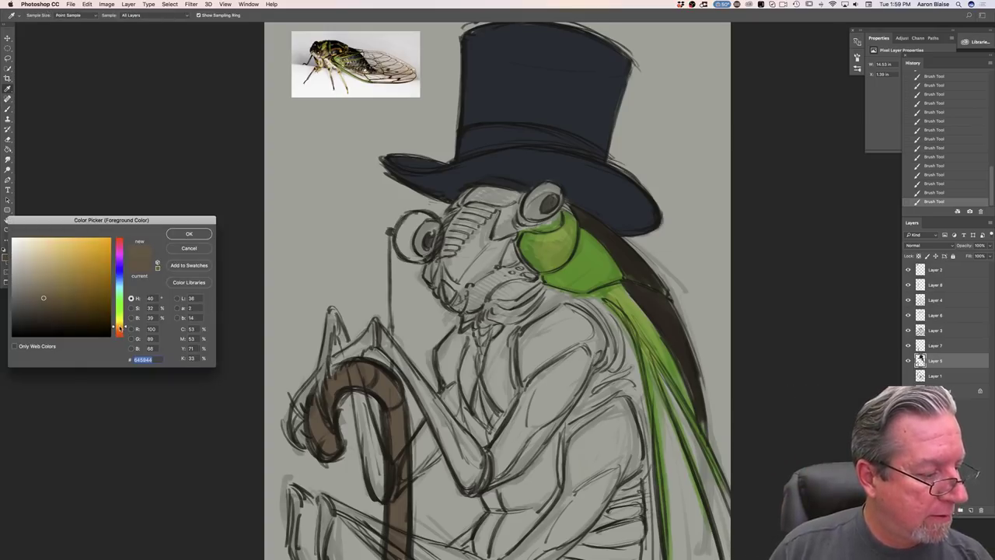
left_click(90, 265)
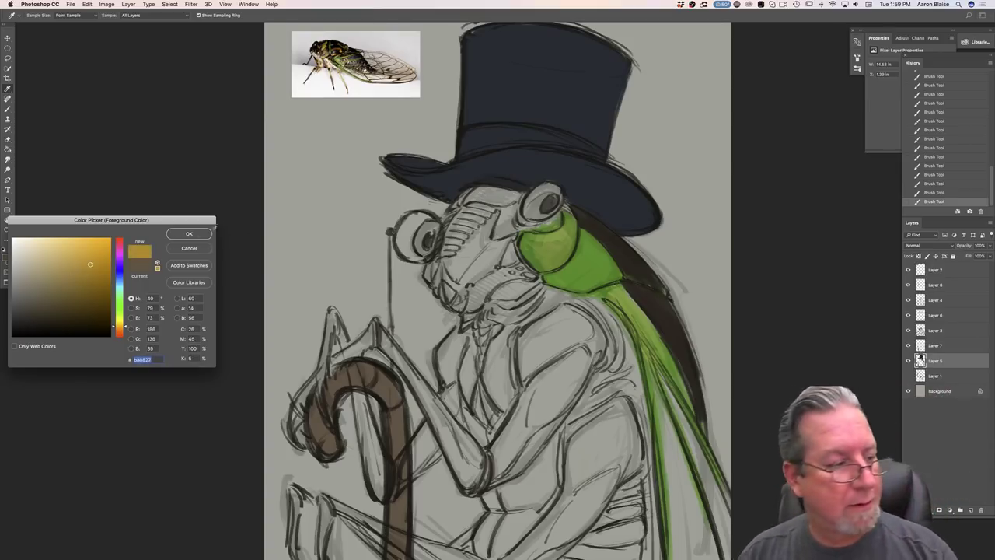
left_click(199, 234)
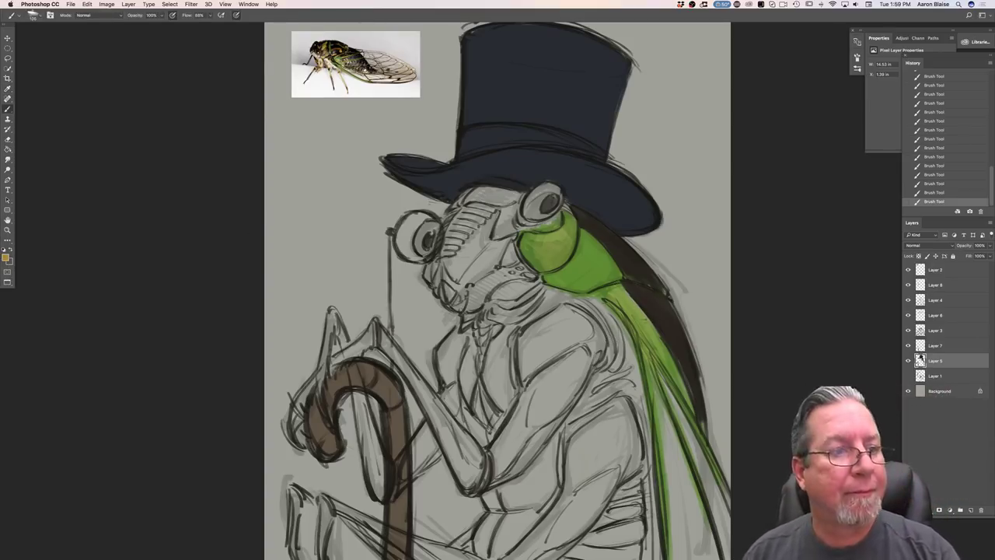
mouse_move(631, 286)
left_mouse_down()
mouse_move(661, 328)
mouse_move(676, 326)
mouse_move(700, 384)
left_mouse_up()
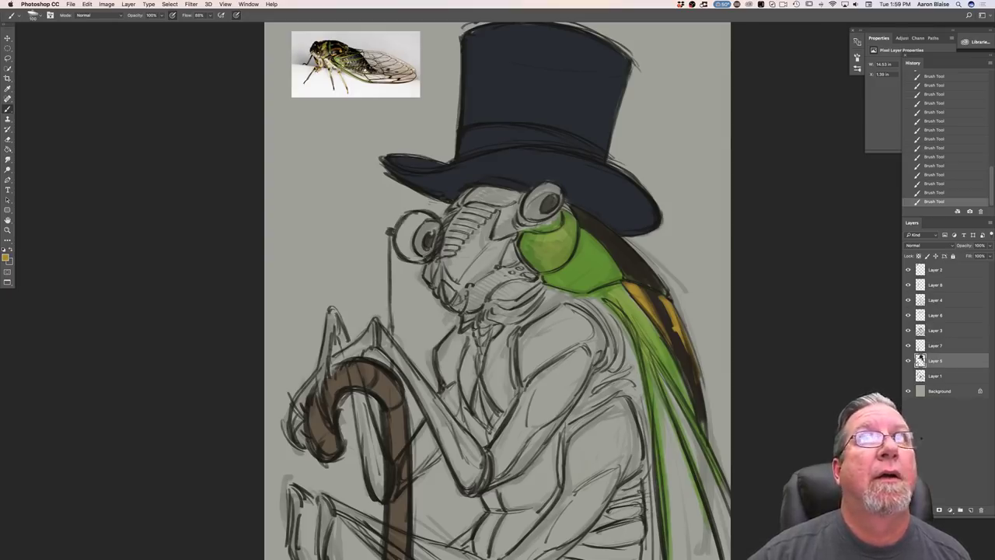
key("Tab")
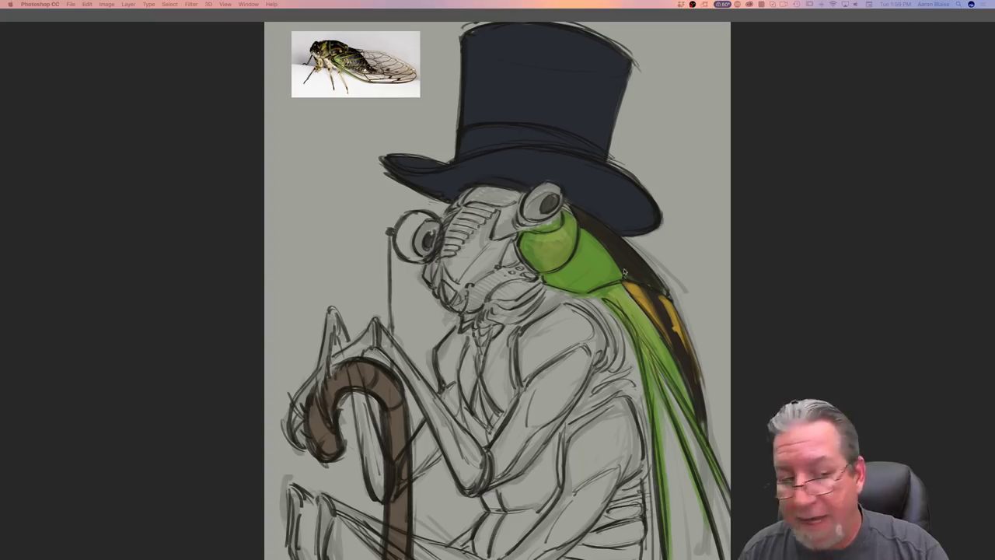
key("Tab")
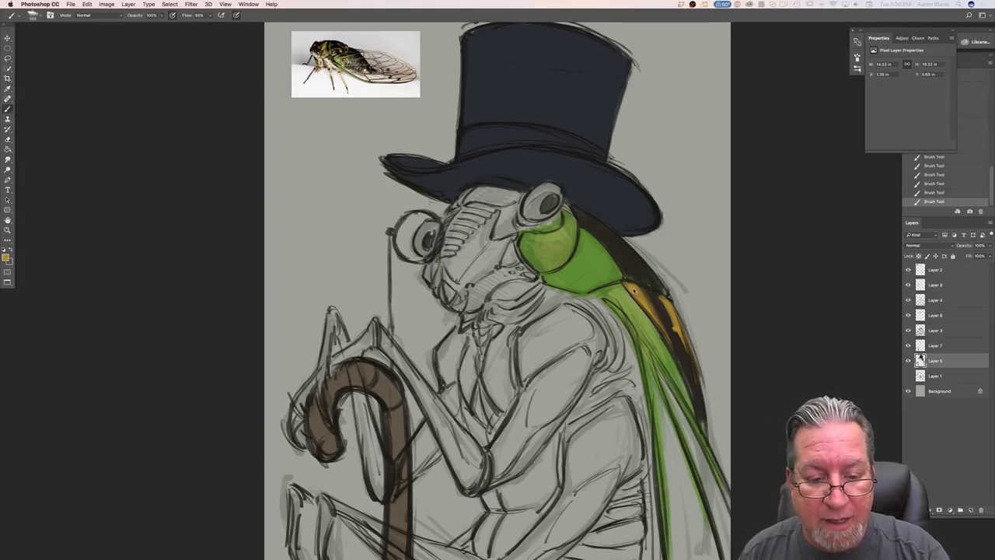
left_click_drag(652, 303, 696, 379)
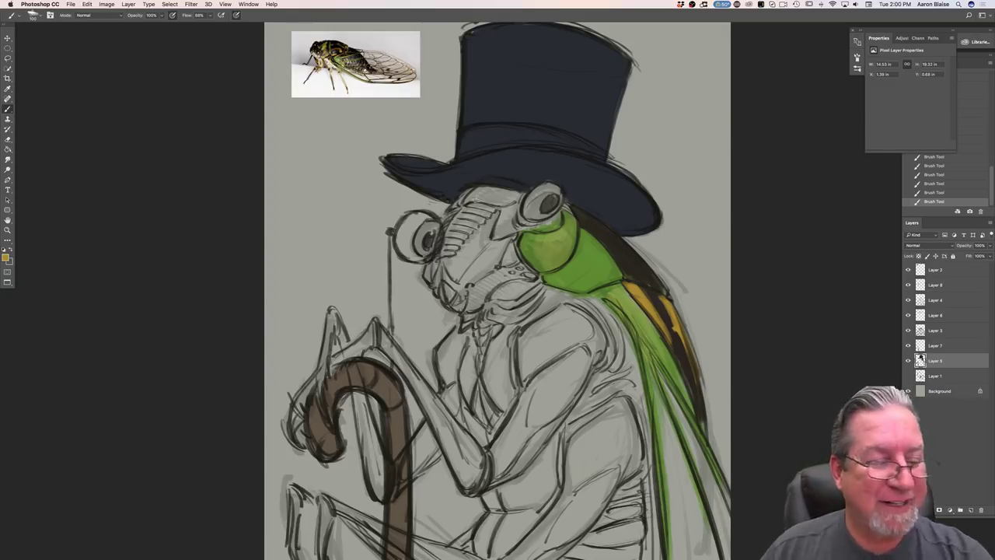
- Shift the foreground color's hue to a bright green, about 103°
left_click(6, 256)
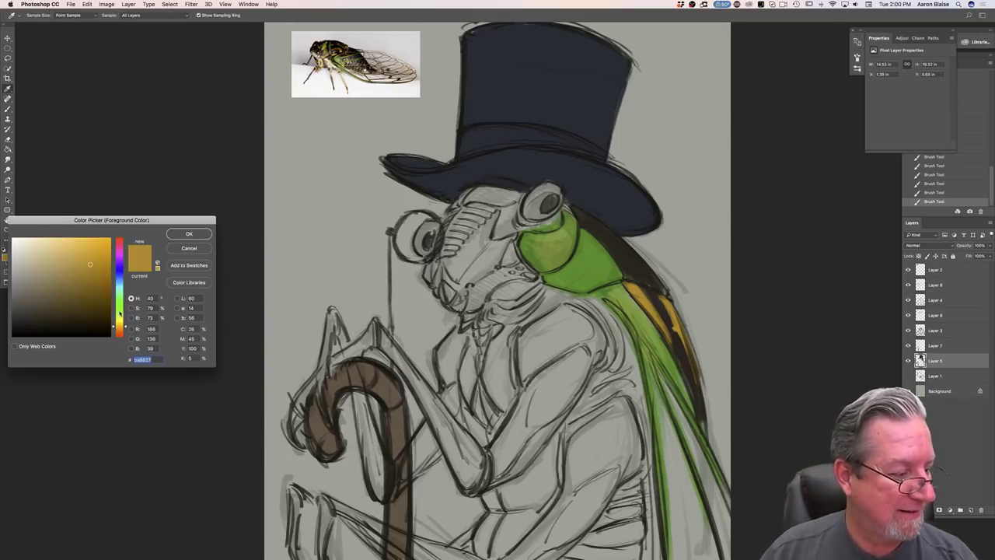
left_click_drag(120, 315, 119, 309)
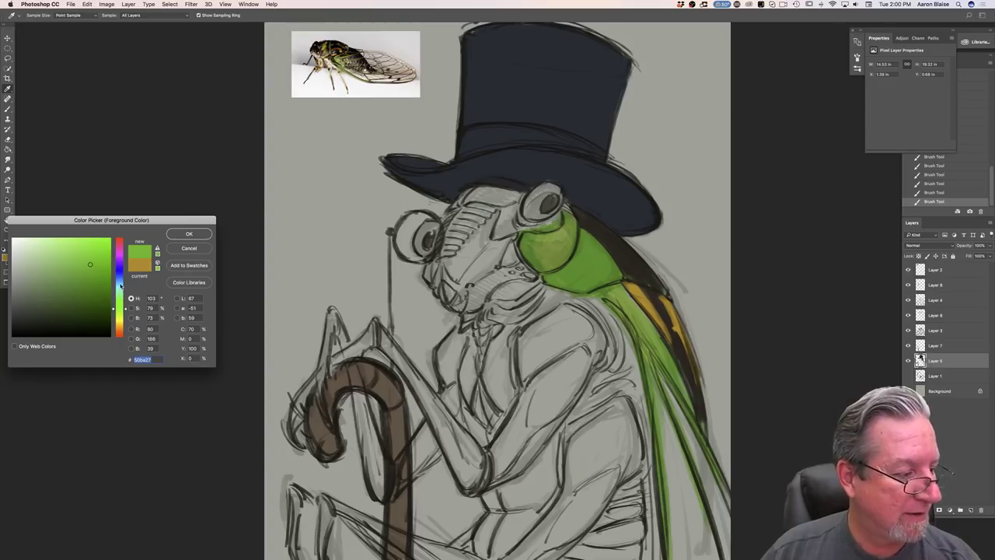
- Choose a muted blue foreground colour and paint both of the cicada's eyes with the brush
left_click(120, 285)
left_click(56, 295)
left_click(188, 233)
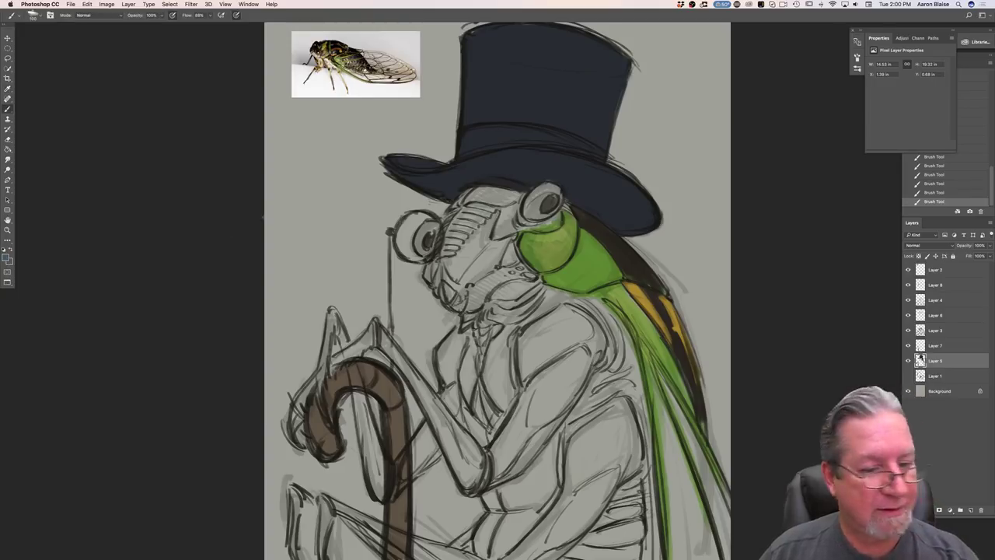
mouse_move(557, 193)
left_mouse_down()
mouse_move(545, 214)
mouse_move(536, 191)
left_mouse_up()
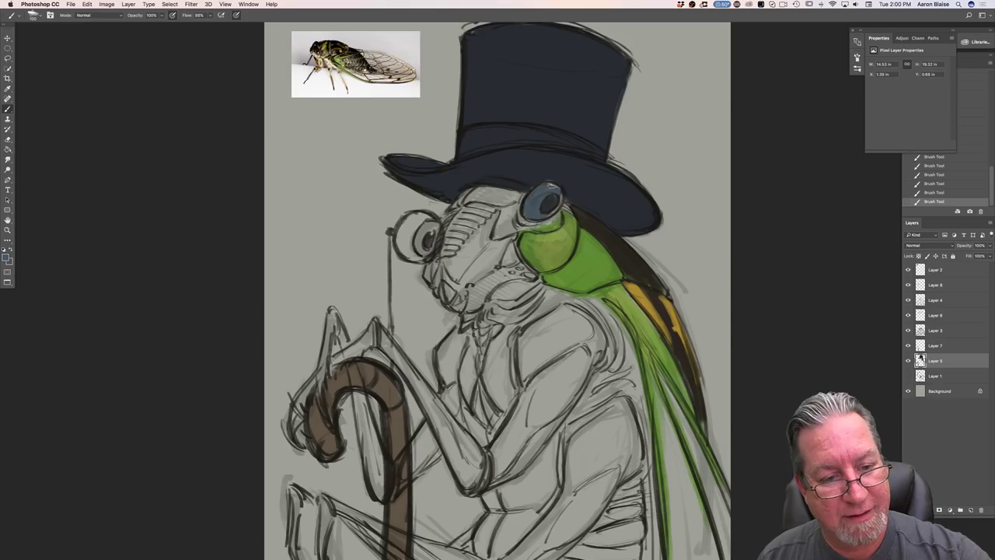
mouse_move(426, 235)
left_mouse_down()
mouse_move(421, 250)
mouse_move(433, 246)
left_mouse_up()
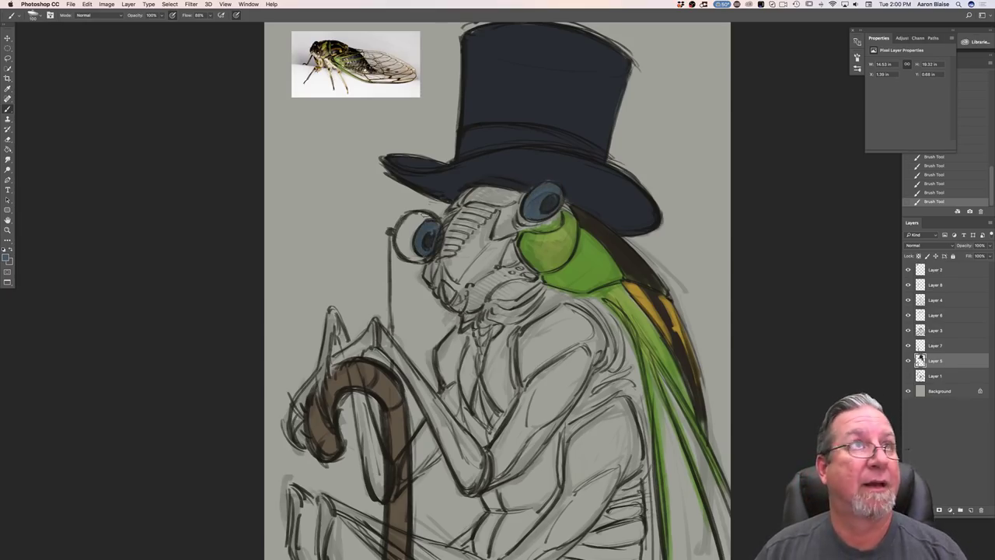
- Choose the dark olive-brown #47381e and paint the top of the head under the hat brim and the area around the near eye
left_click(6, 256)
left_click(121, 327)
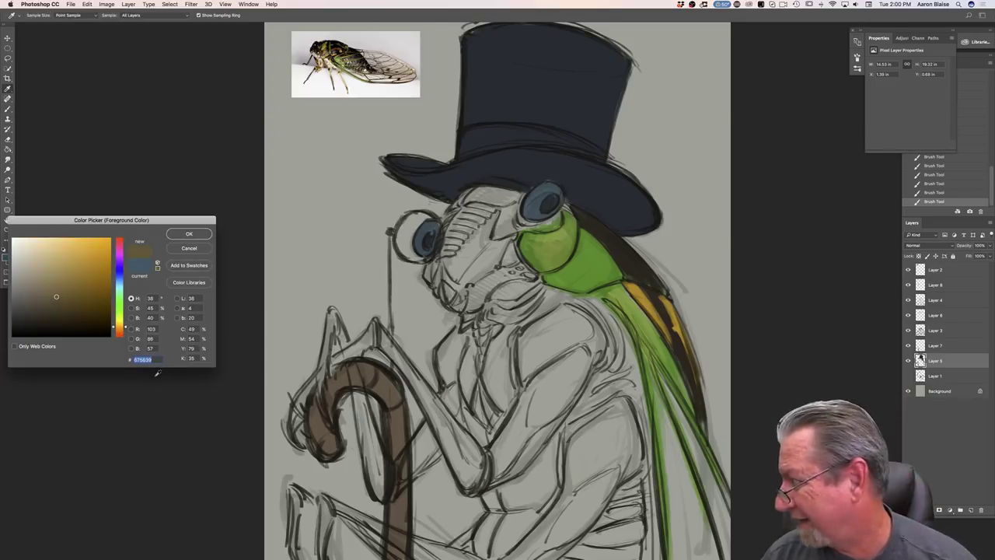
left_click(69, 308)
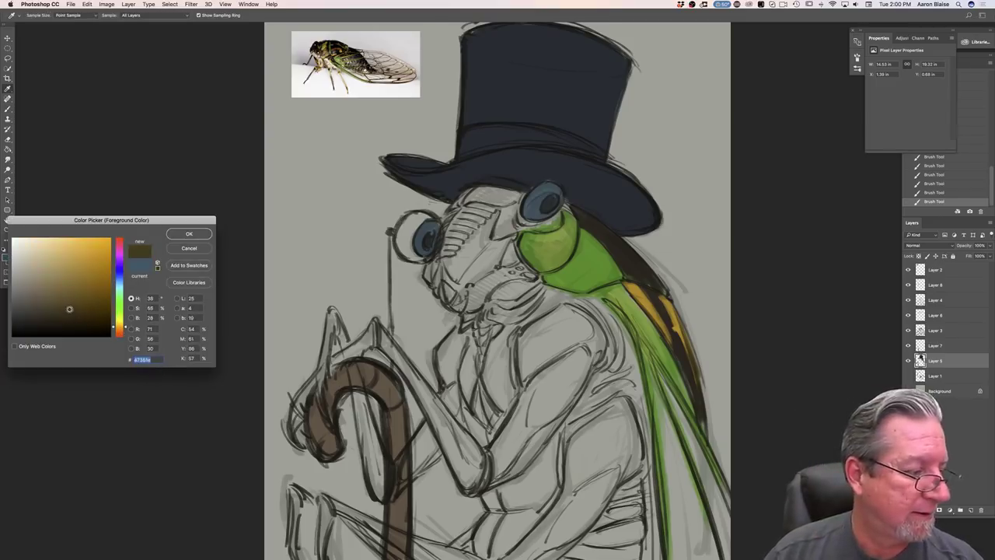
left_click(187, 234)
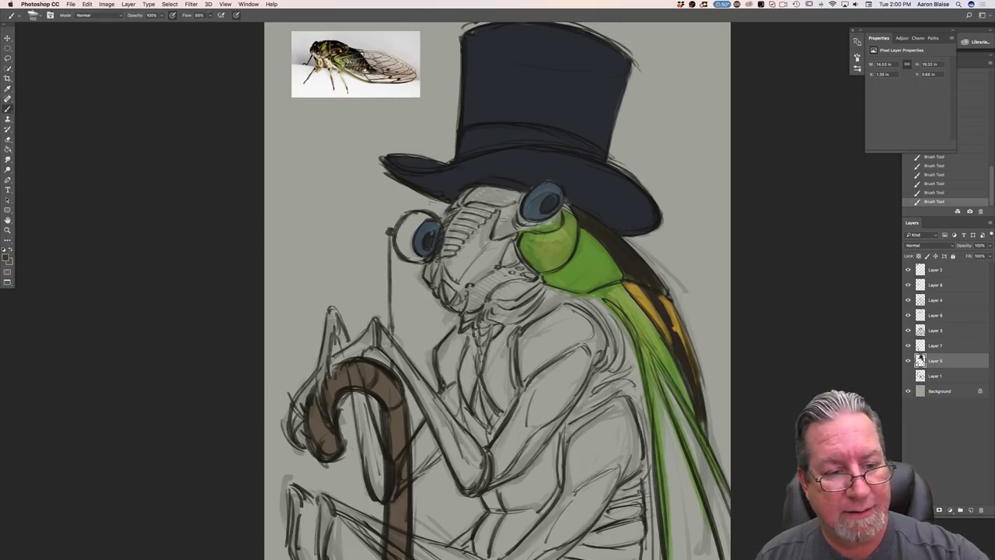
mouse_move(516, 198)
left_mouse_down()
mouse_move(476, 191)
mouse_move(454, 205)
mouse_move(515, 199)
left_mouse_up()
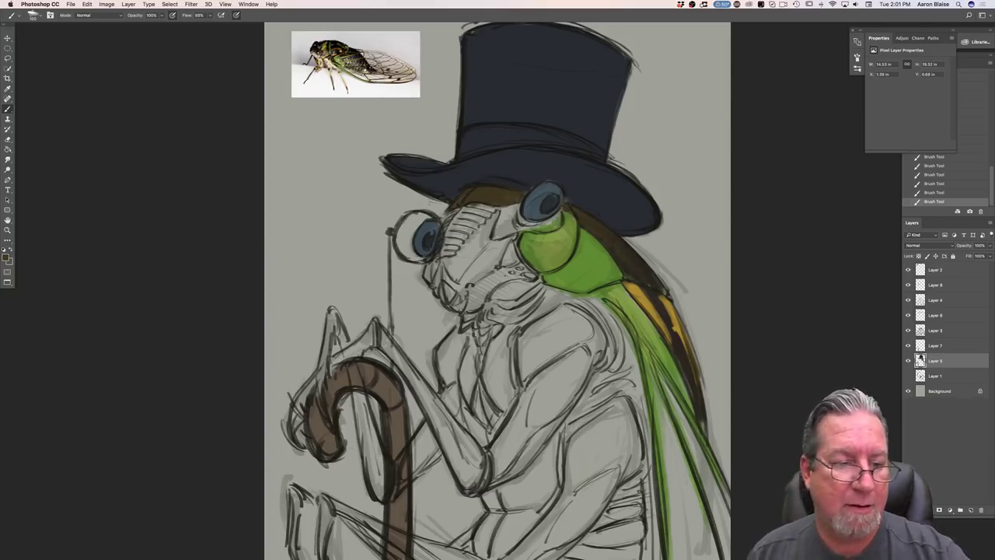
mouse_move(514, 211)
left_mouse_down()
mouse_move(499, 224)
mouse_move(517, 211)
mouse_move(540, 224)
mouse_move(559, 216)
mouse_move(552, 226)
mouse_move(505, 231)
mouse_move(557, 222)
mouse_move(510, 216)
mouse_move(500, 230)
left_mouse_up()
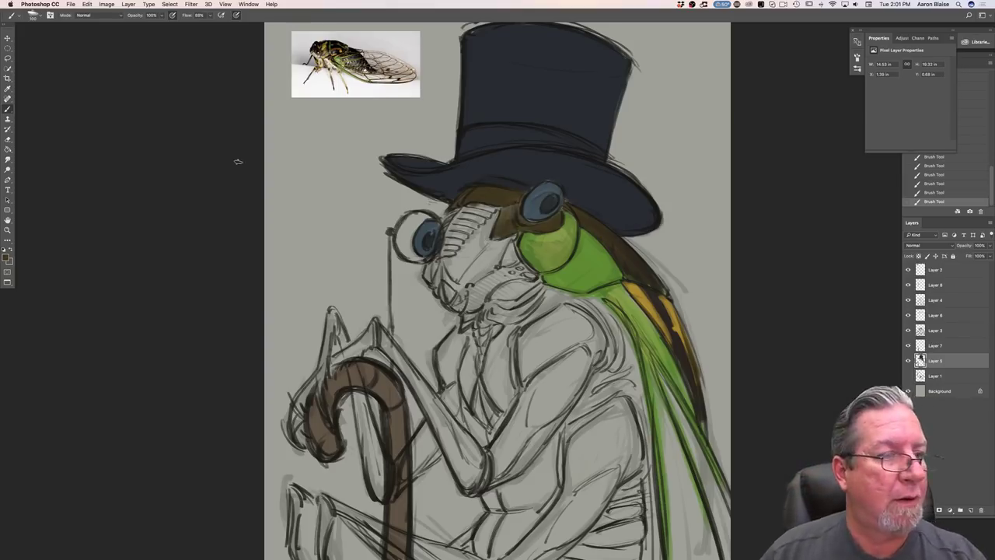
- Choose a pale beige foreground colour and paint the cicada's lower face, from the cheek to the mouth
left_click(6, 256)
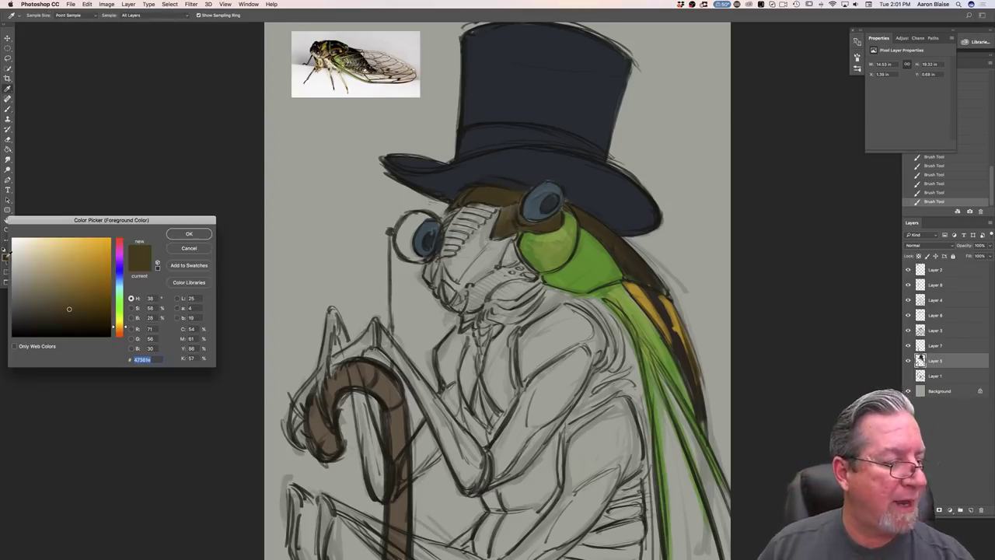
left_click(31, 280)
left_click(30, 266)
left_click(182, 235)
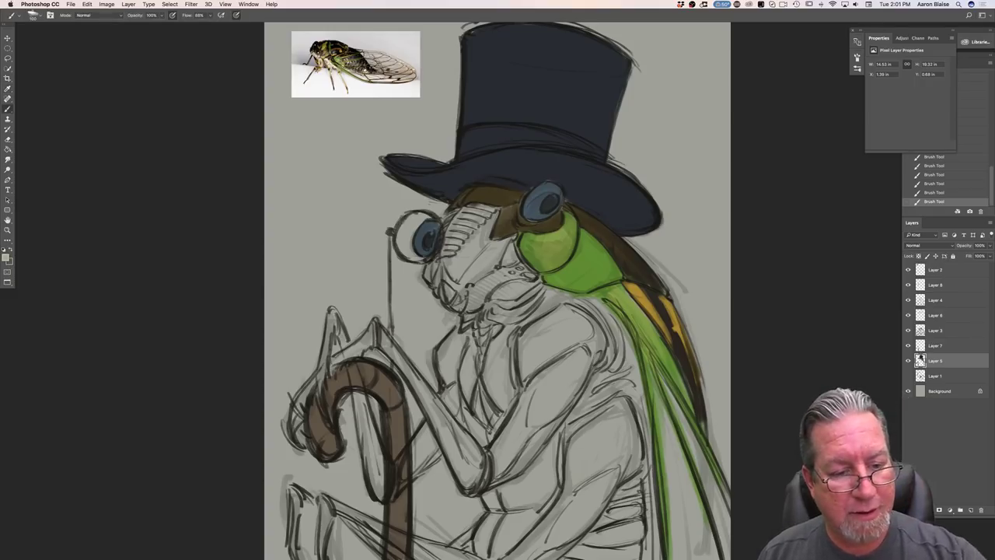
left_click_drag(505, 283, 476, 295)
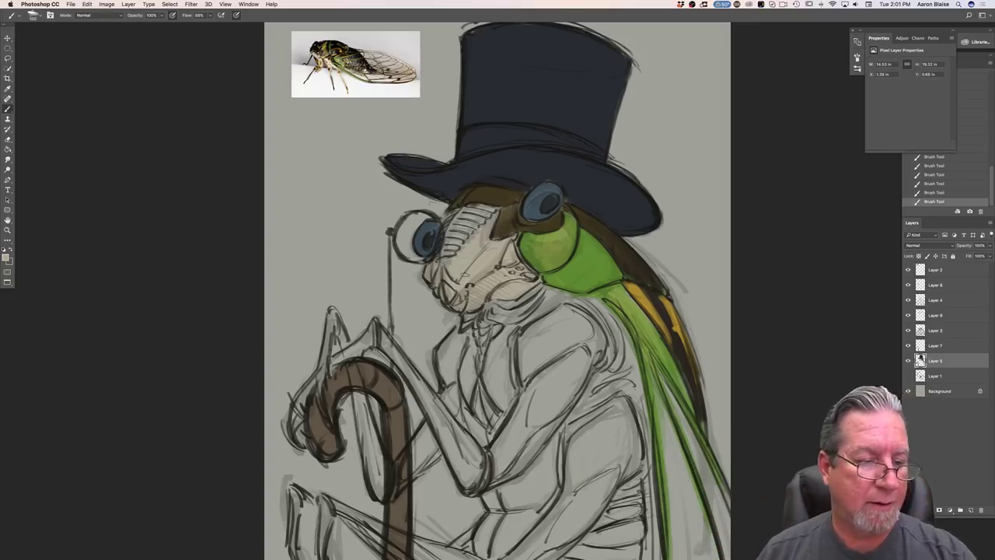
- Pick the green #43872b from the cheek area and paint the small patch on the far edge of the face below the monocle
left_click(7, 258)
left_click(536, 247)
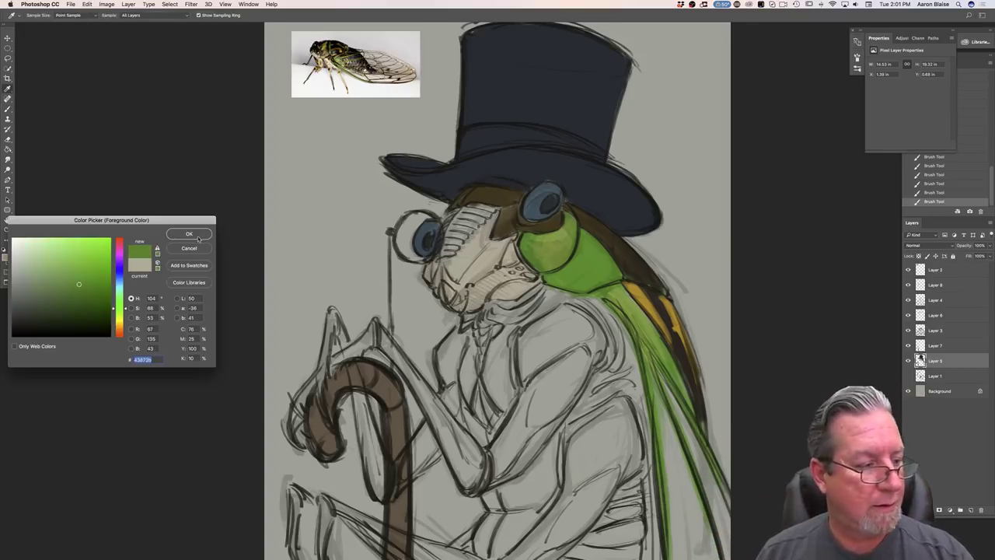
left_click(189, 234)
left_click_drag(425, 268, 429, 276)
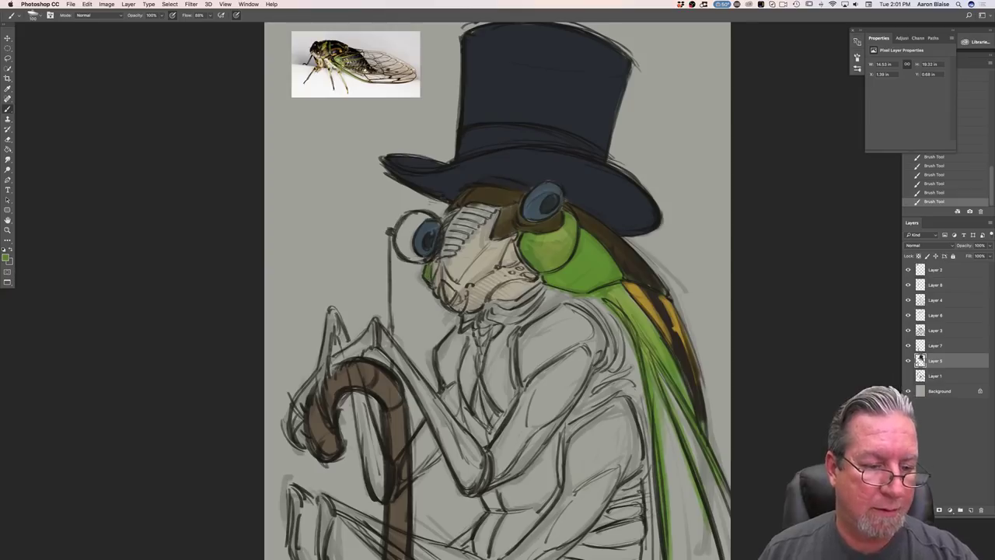
- Choose the reddish brown #623924 and paint the ridged, striped section of the face between the eyes
left_click(6, 257)
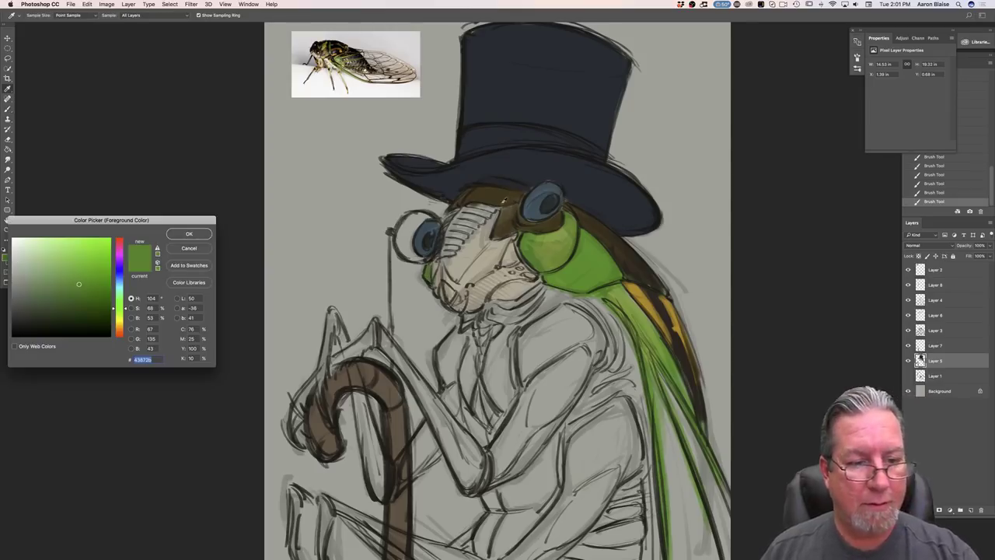
left_click(503, 193)
left_click(119, 329)
left_click(75, 298)
left_click(120, 332)
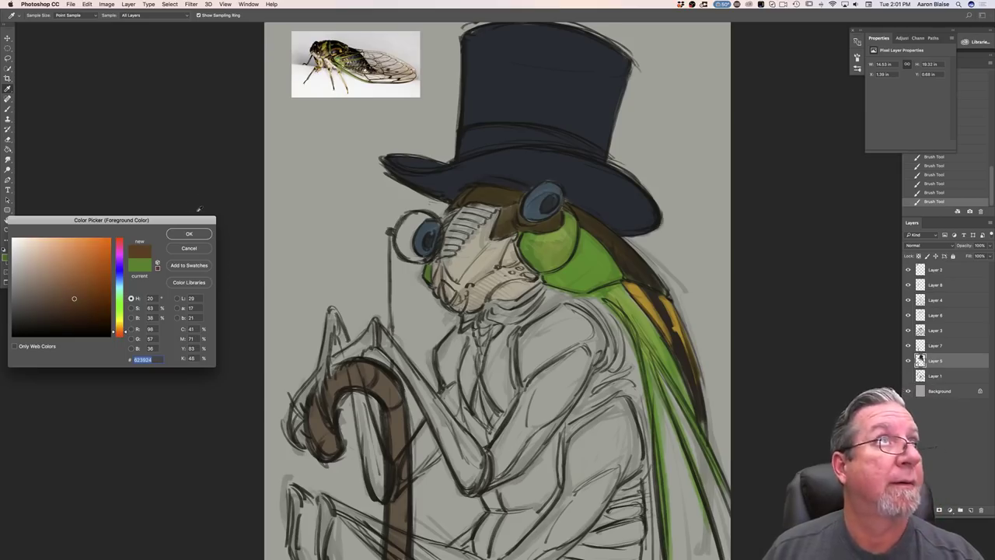
left_click(196, 237)
left_click_drag(487, 209, 443, 253)
left_click_drag(452, 215, 444, 247)
mouse_move(491, 207)
left_mouse_down()
mouse_move(478, 211)
mouse_move(473, 230)
left_mouse_up()
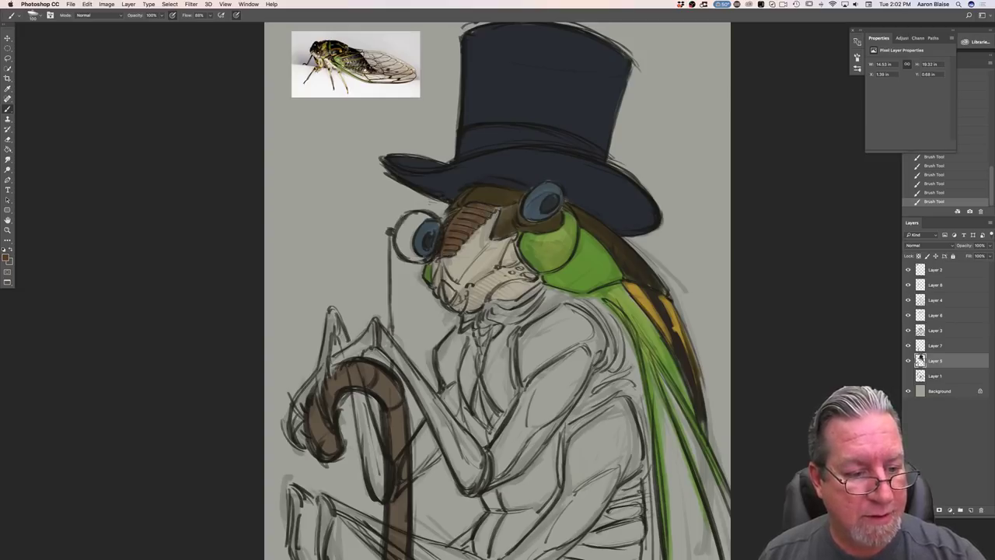
left_click_drag(451, 221, 456, 211)
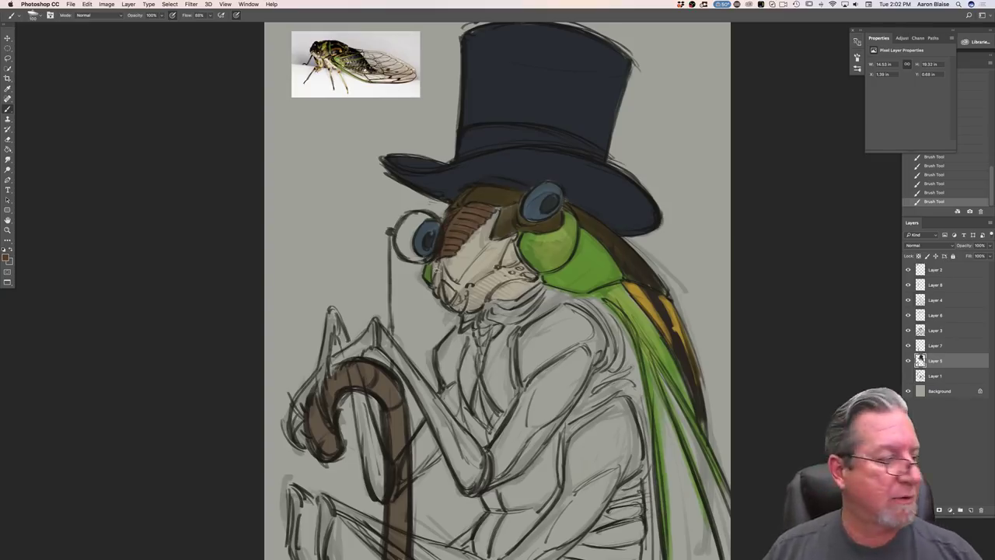
- Choose the lighter brown #906c5b and paint the strip of face beside and below the striped ridges
left_click(5, 256)
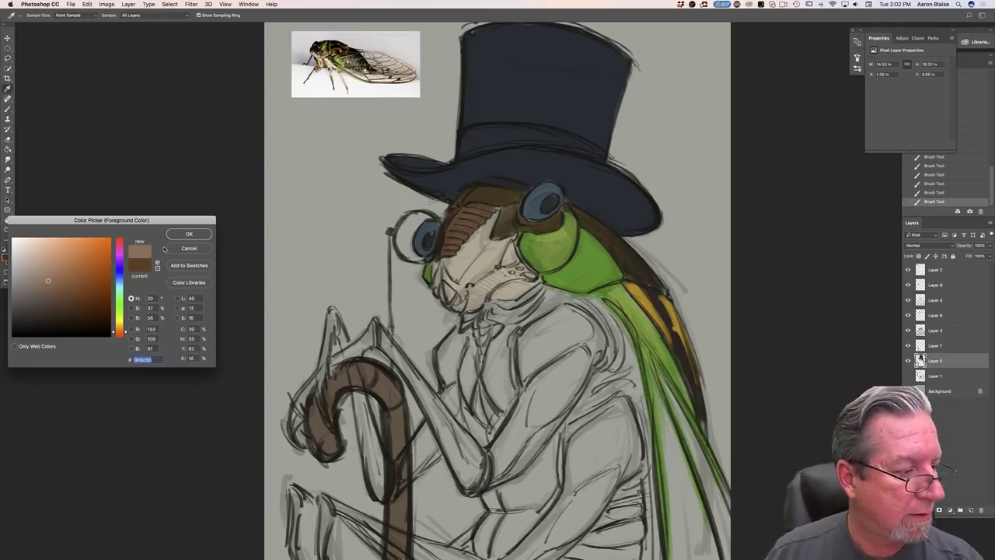
left_click(188, 233)
mouse_move(488, 221)
left_mouse_down()
mouse_move(456, 259)
mouse_move(459, 270)
mouse_move(445, 260)
mouse_move(435, 268)
left_mouse_up()
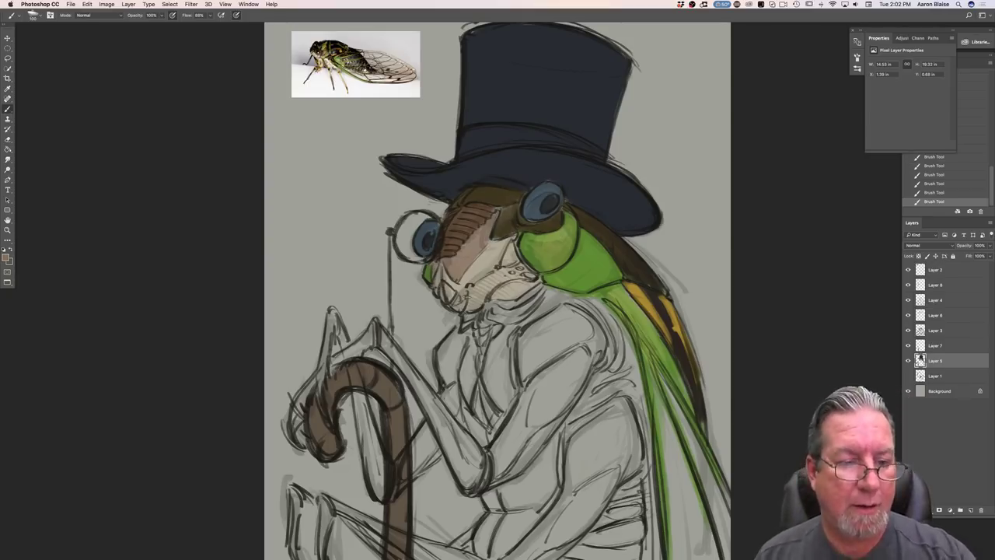
- Flip the whole canvas horizontally
left_click(107, 6)
left_click(119, 87)
left_click(108, 5)
mouse_move(149, 82)
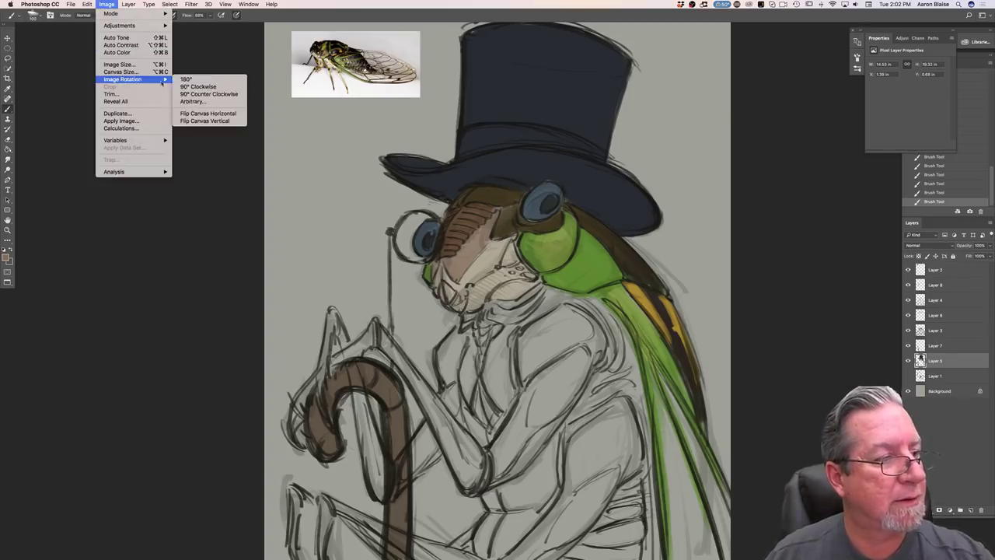
left_click(189, 115)
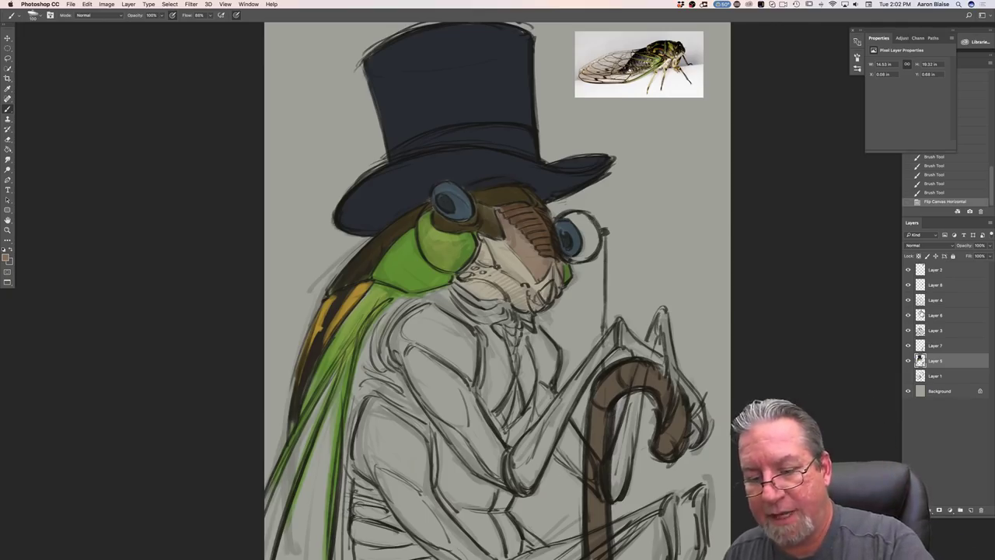
- Toggle Layer 4's visibility to check its contents, make it the active layer, and lasso the near eye's linework
left_click(909, 299)
left_click(908, 300)
left_click(908, 300)
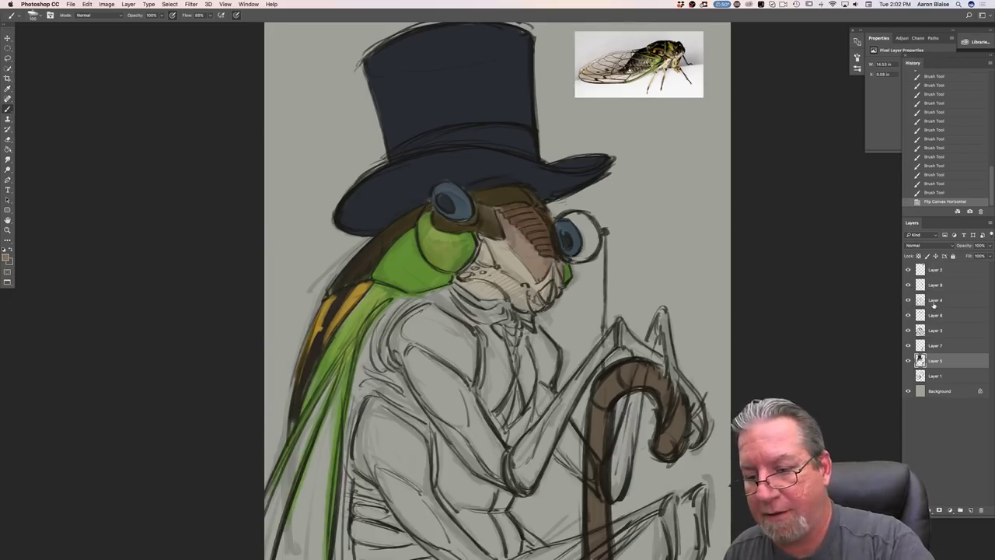
left_click(933, 302)
left_click(8, 58)
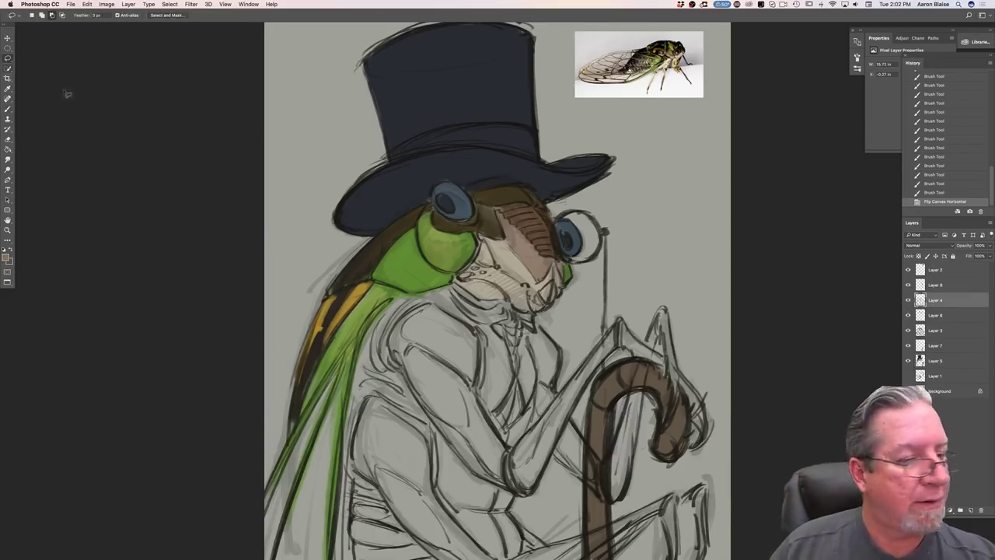
mouse_move(477, 209)
left_mouse_down()
mouse_move(469, 229)
mouse_move(438, 218)
mouse_move(440, 179)
mouse_move(468, 192)
mouse_move(480, 218)
left_mouse_up()
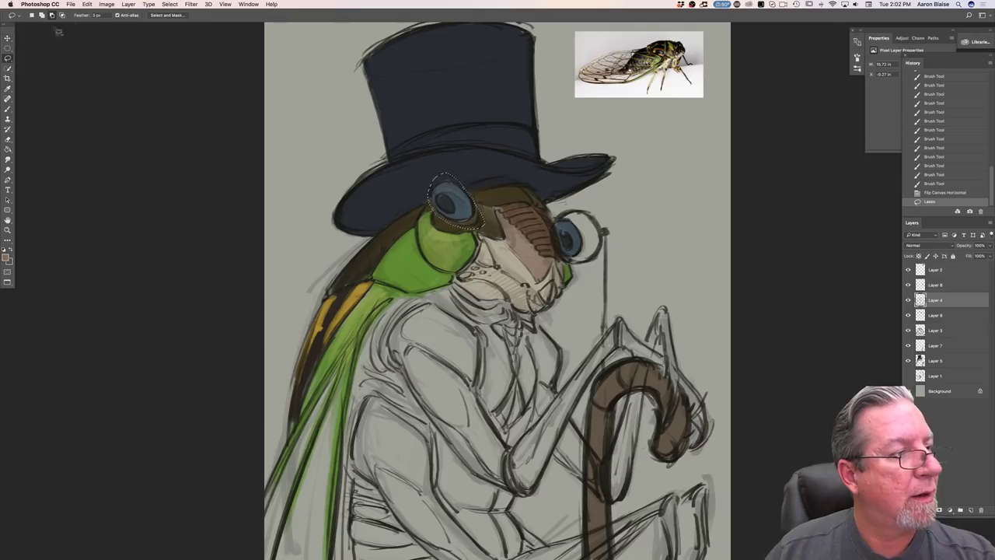
- Free-transform the selected eye linework to about 107% scale and 5 degrees clockwise, shift it toward the face, and deselect
left_click(88, 5)
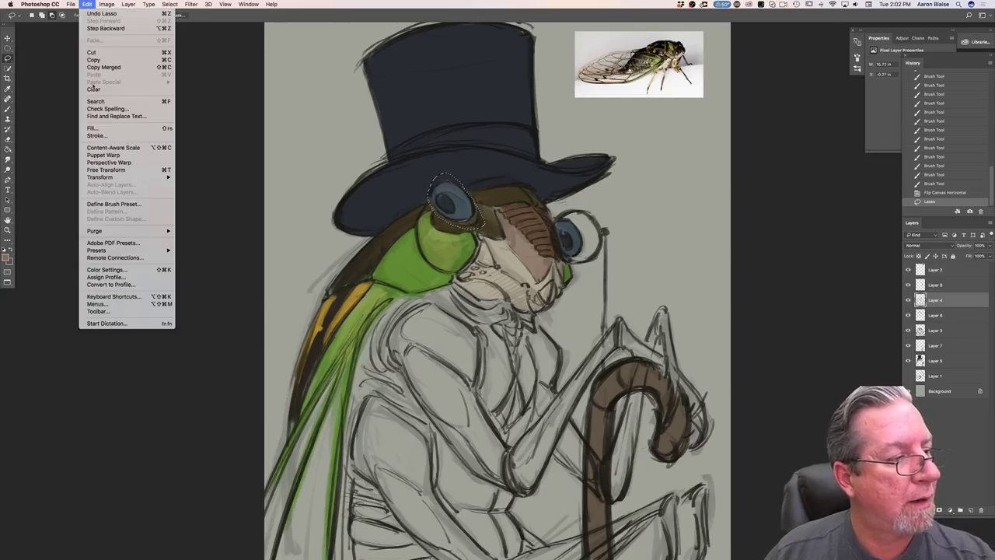
left_click(105, 169)
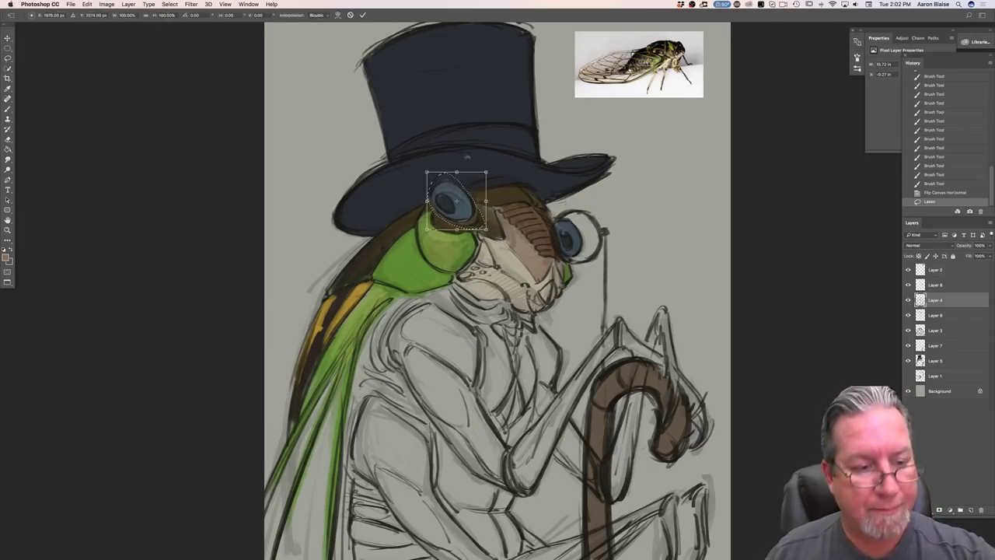
left_click_drag(487, 170, 490, 167)
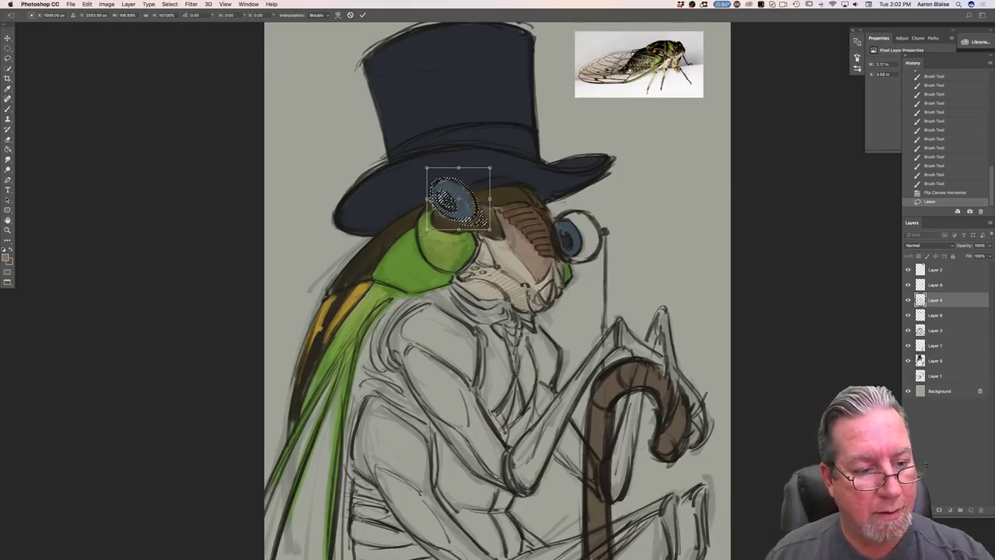
left_click_drag(453, 200, 454, 226)
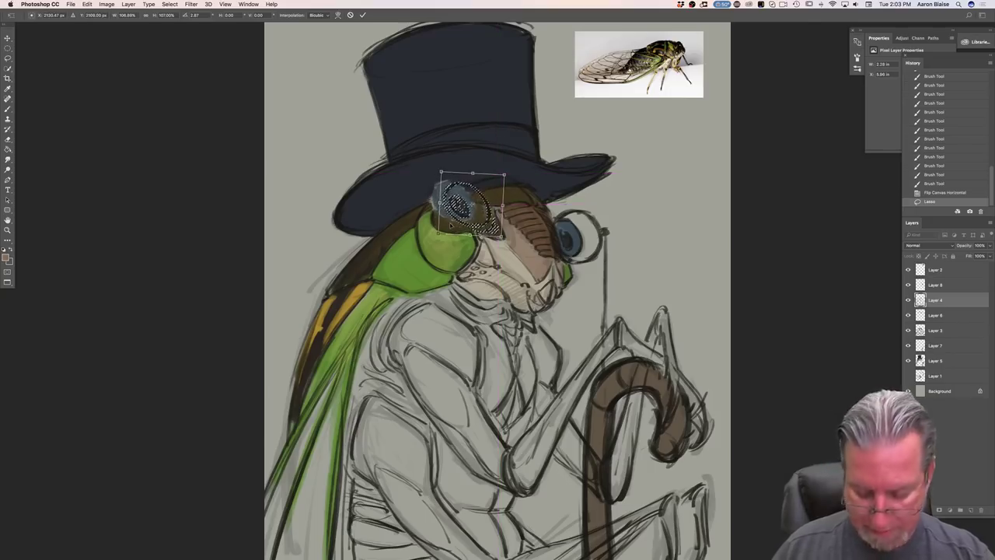
key("super+plus")
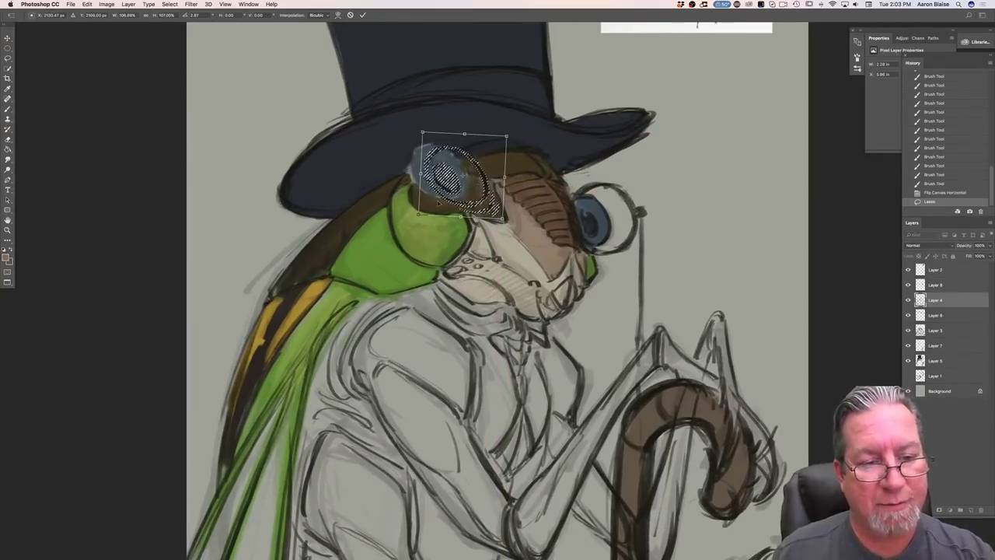
left_click_drag(437, 206, 440, 207)
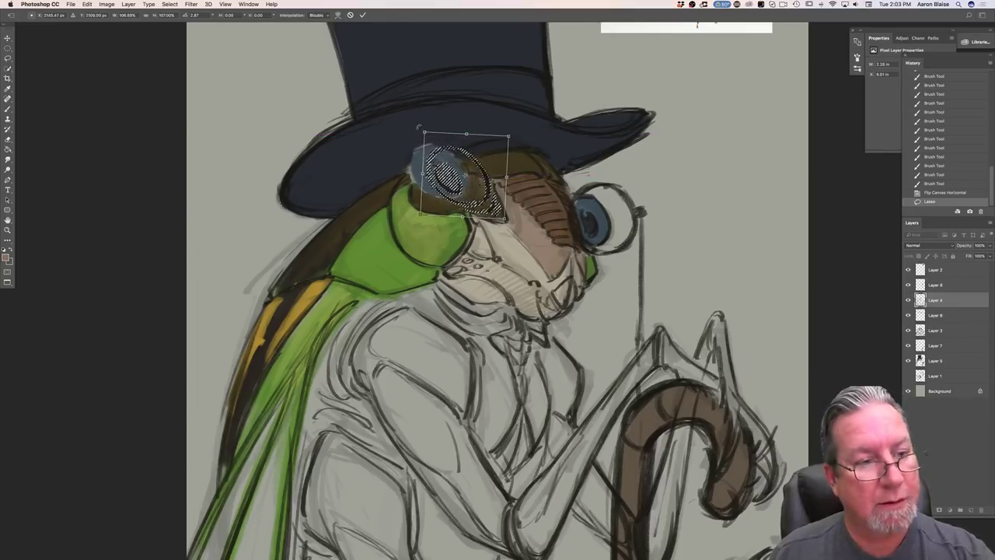
left_click_drag(418, 126, 420, 124)
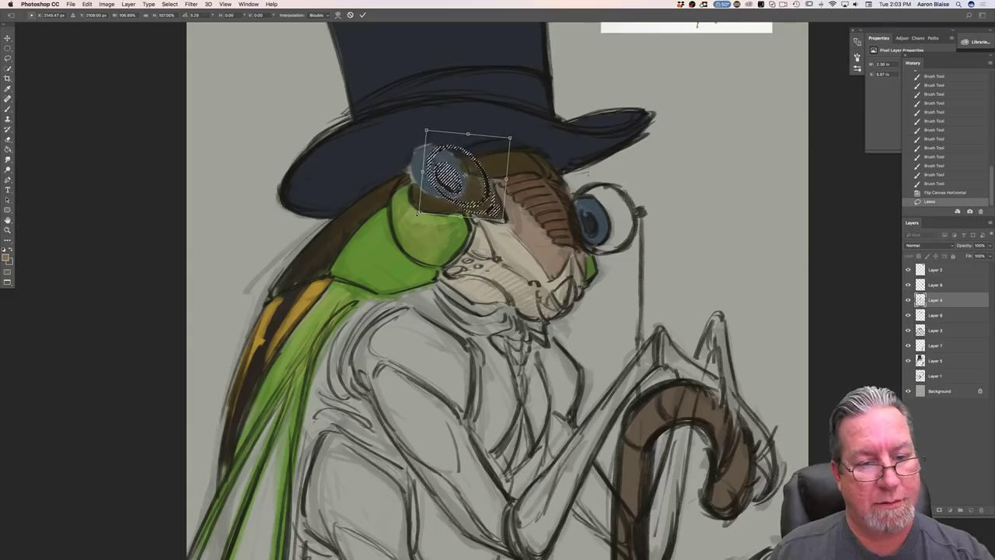
key("Return")
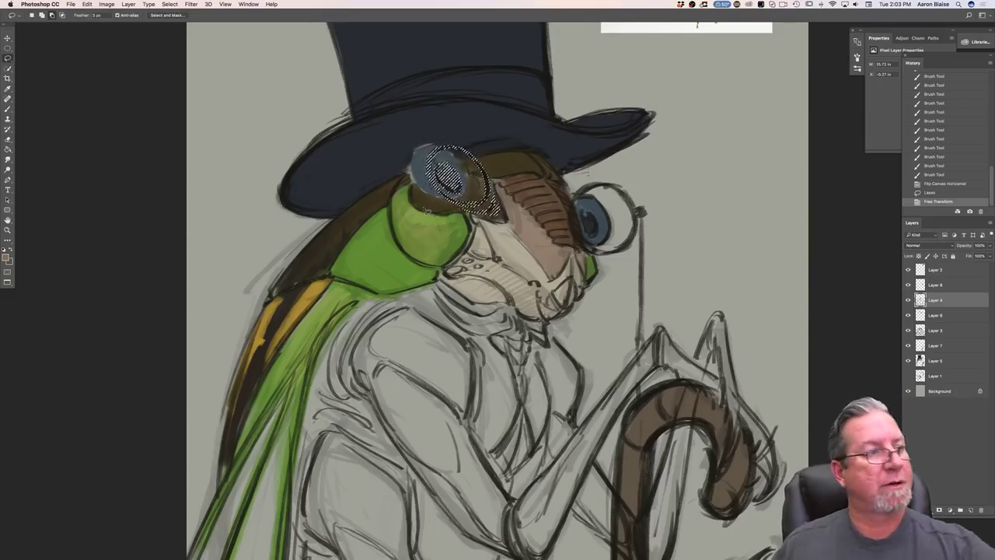
left_click(169, 4)
left_click(170, 20)
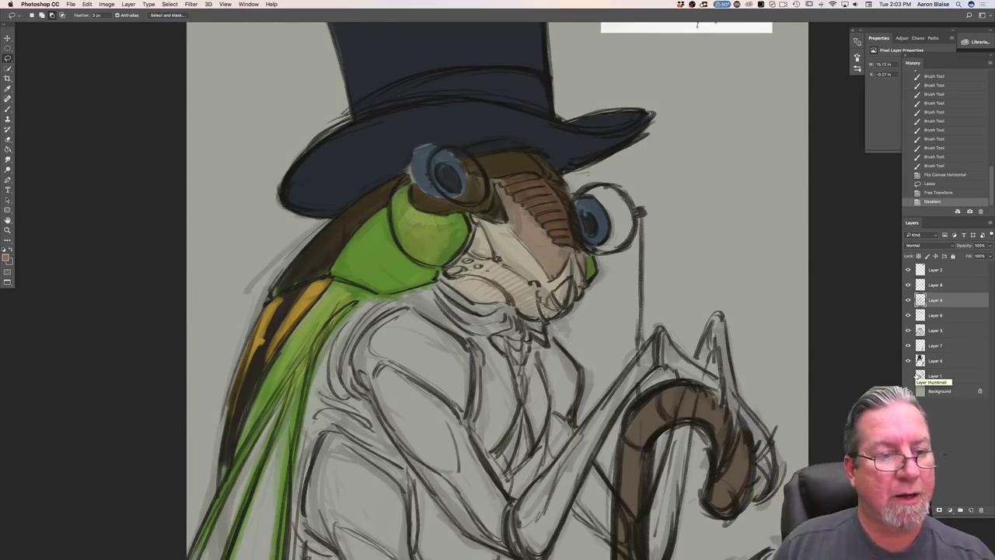
- Sample the blue of the near eye, make Layer 5 active, and paint the blue across the whole repositioned eye
left_click(6, 258)
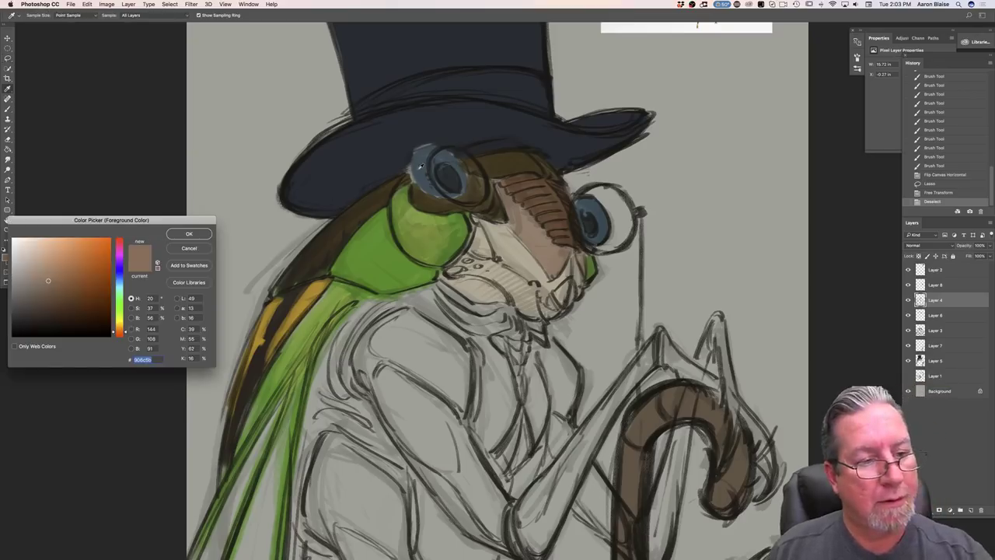
left_click(420, 166)
left_click(189, 233)
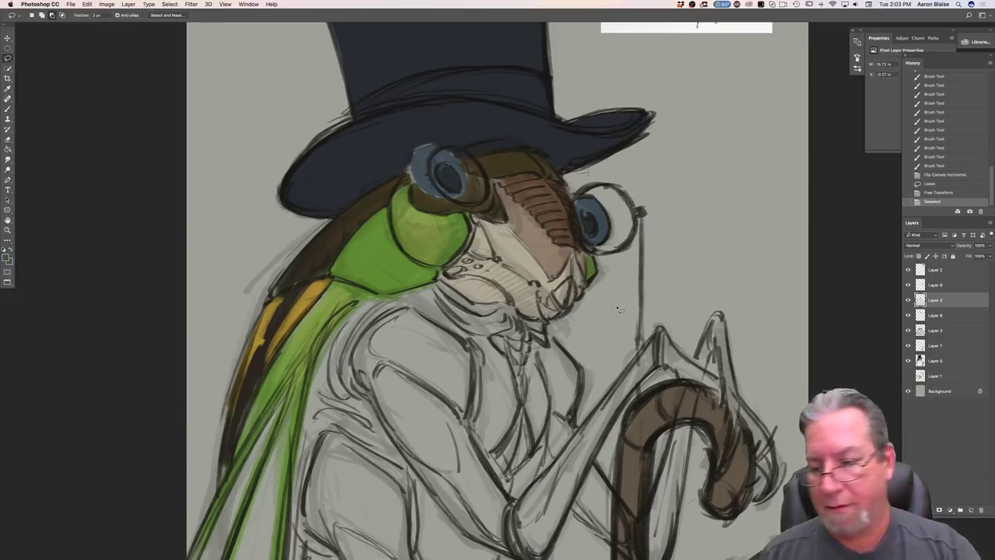
left_click(931, 361)
key("b")
mouse_move(480, 189)
left_mouse_down()
mouse_move(456, 193)
mouse_move(465, 192)
mouse_move(452, 152)
mouse_move(449, 171)
mouse_move(437, 154)
mouse_move(437, 169)
mouse_move(458, 183)
mouse_move(458, 172)
mouse_move(473, 197)
mouse_move(450, 155)
mouse_move(450, 173)
mouse_move(438, 168)
mouse_move(471, 204)
left_mouse_up()
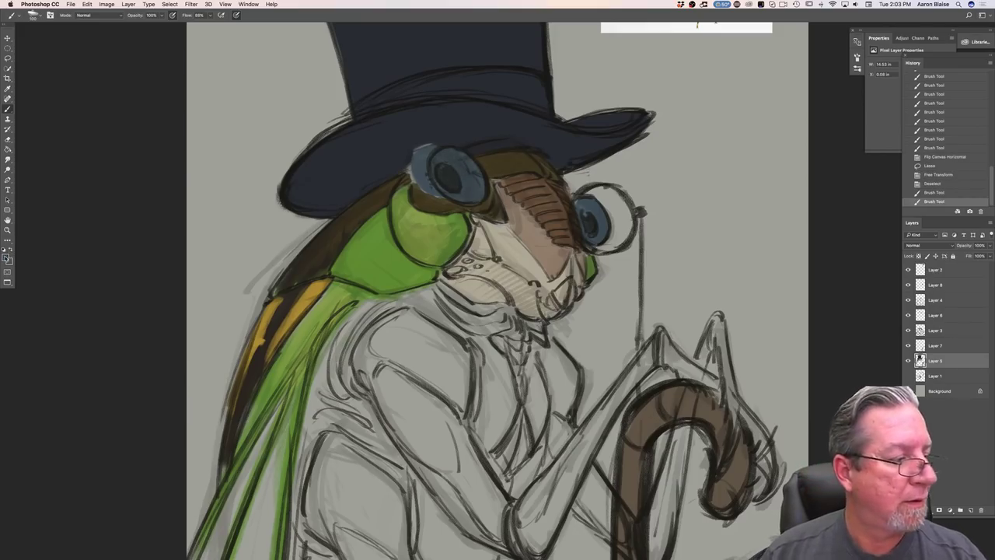
- Sample the dark hat colour #272b31 and paint over the leftover eye blue on the hat brim
left_click(7, 257)
left_click(187, 234)
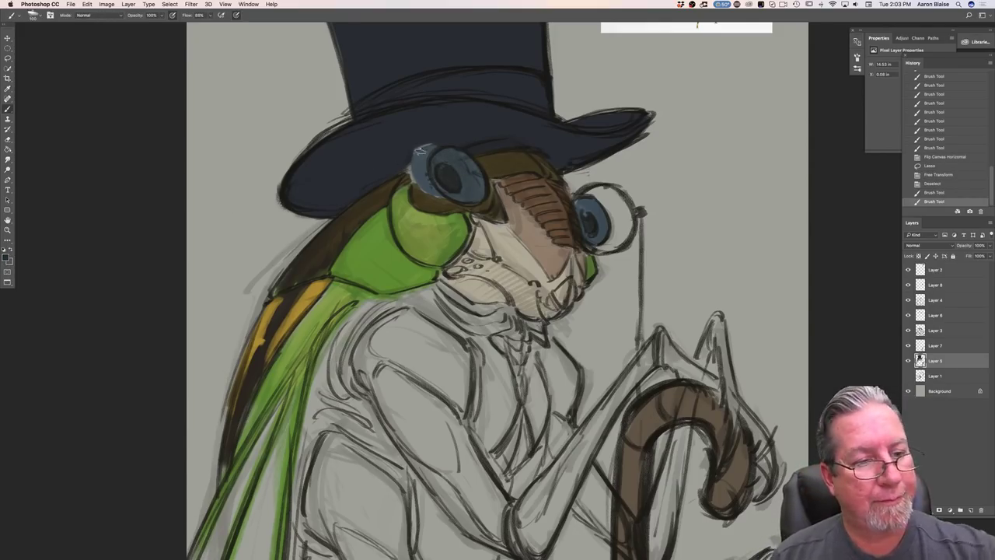
mouse_move(422, 159)
left_mouse_down()
mouse_move(410, 168)
mouse_move(412, 149)
mouse_move(393, 151)
mouse_move(403, 151)
left_mouse_up()
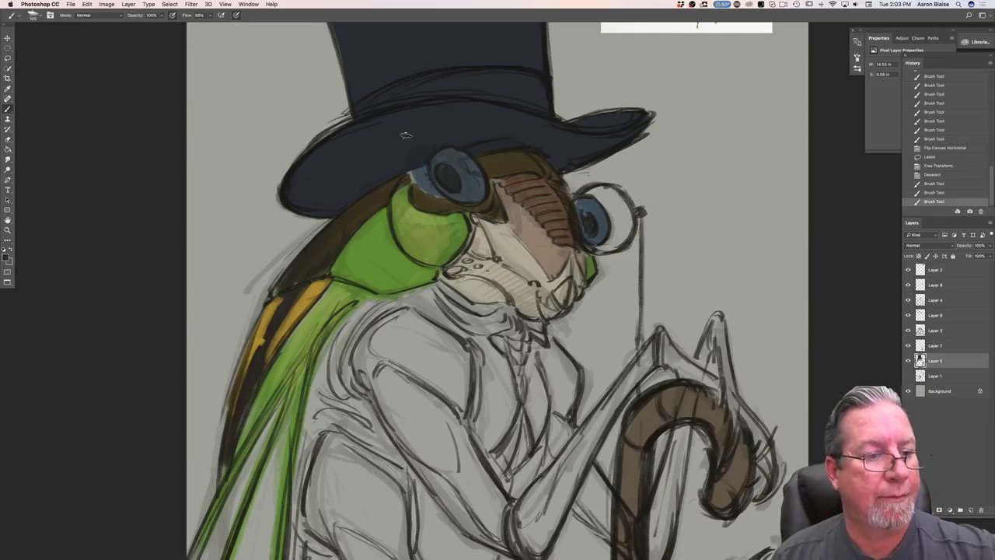
- Sample the dark olive-brown #43351d and paint over the remaining blue on the head behind the near eye, along the brim's underside
left_click(6, 257)
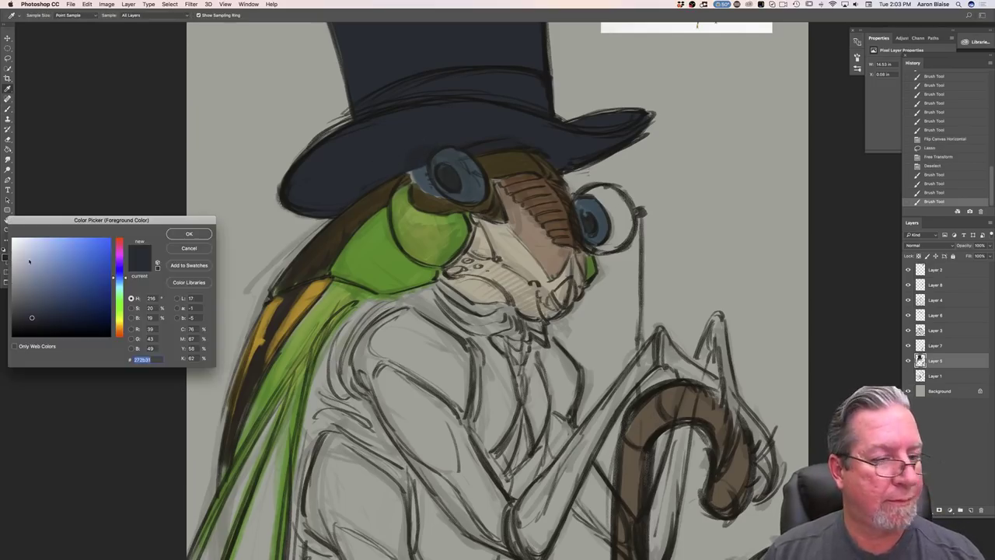
left_click(430, 200)
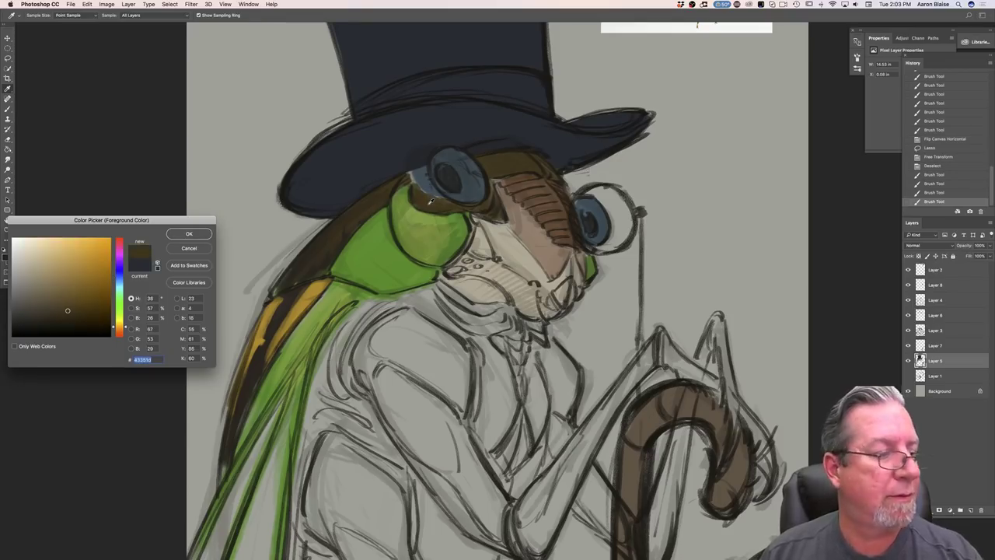
left_click(186, 234)
mouse_move(414, 183)
left_mouse_down()
mouse_move(443, 203)
mouse_move(422, 179)
mouse_move(446, 204)
mouse_move(410, 186)
left_mouse_up()
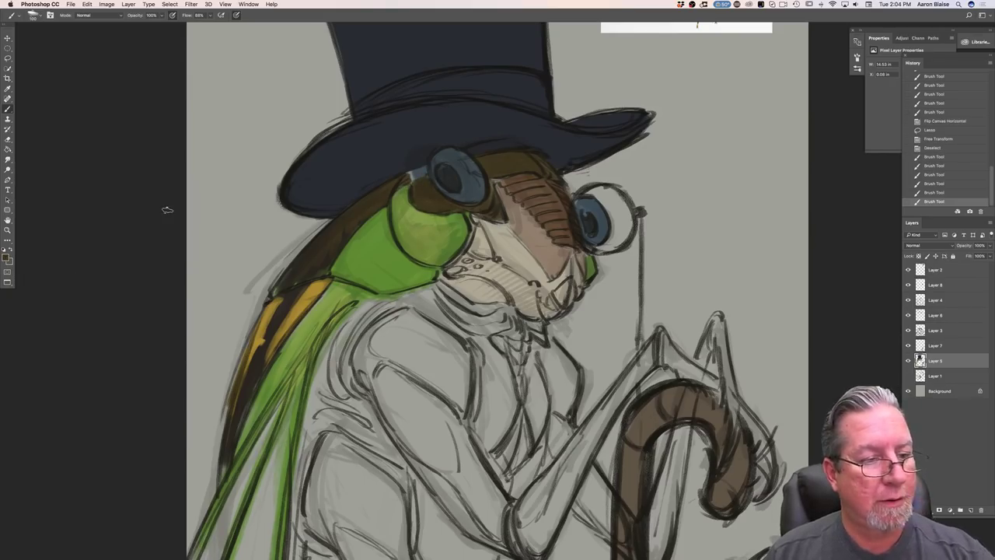
left_click_drag(422, 169, 415, 172)
left_click_drag(420, 169, 390, 187)
left_click_drag(393, 184, 385, 189)
left_click_drag(385, 188, 377, 195)
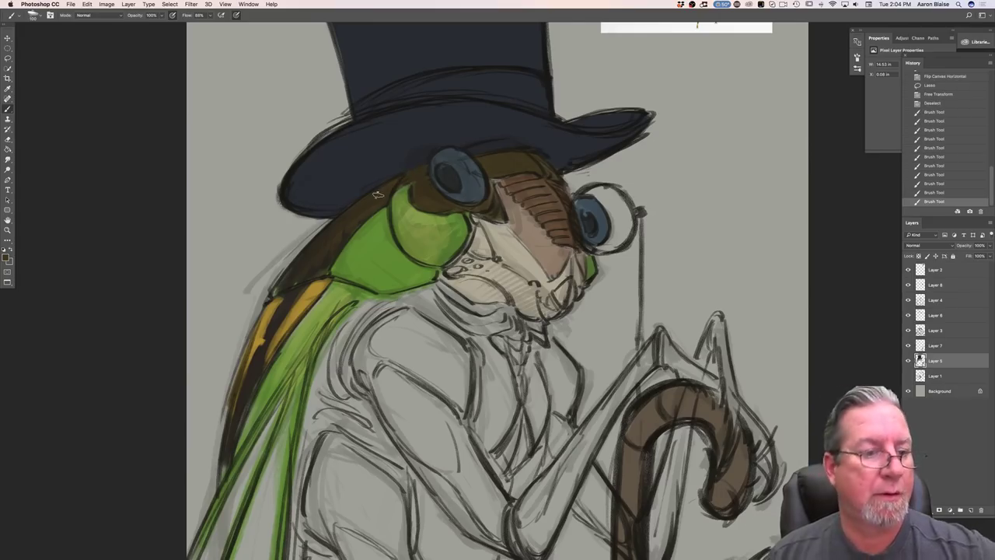
- On Layer 3, erase the leftover sketch lines on the hat brim beside the near eye
left_click(930, 334)
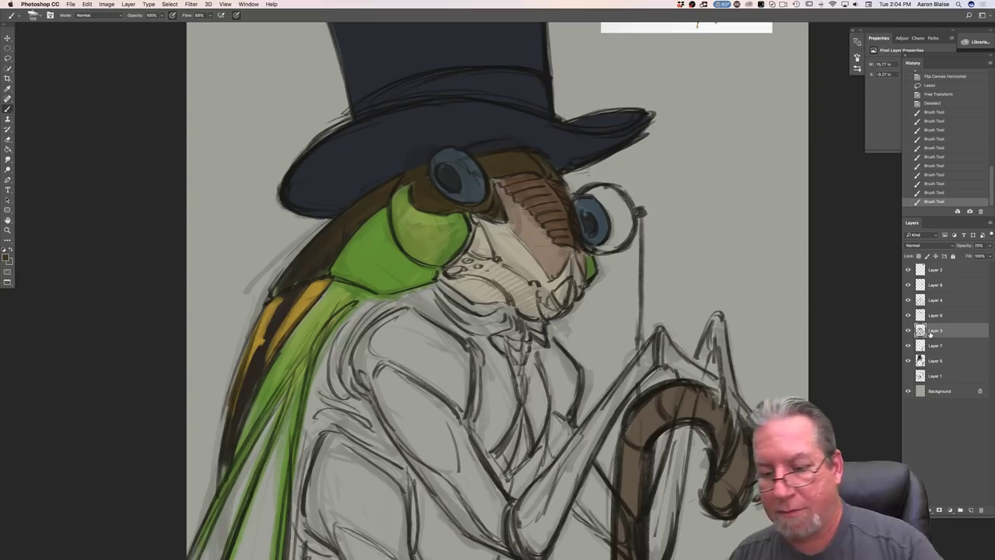
mouse_move(419, 145)
left_mouse_down()
mouse_move(407, 160)
mouse_move(362, 171)
left_mouse_up()
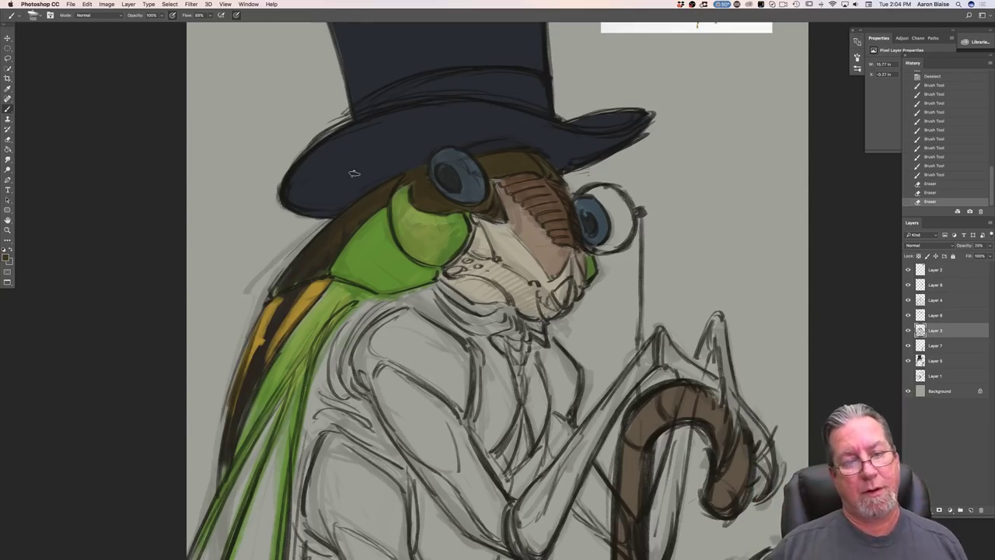
- Flip the whole canvas horizontally and check the corrected eye in the mirrored view
left_click(107, 5)
left_click(107, 5)
left_click(107, 5)
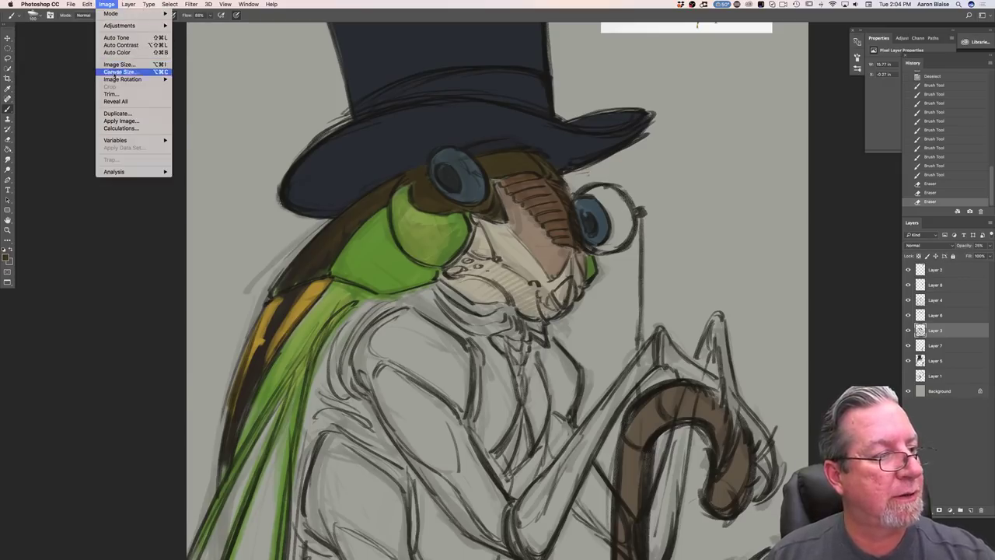
left_click(207, 117)
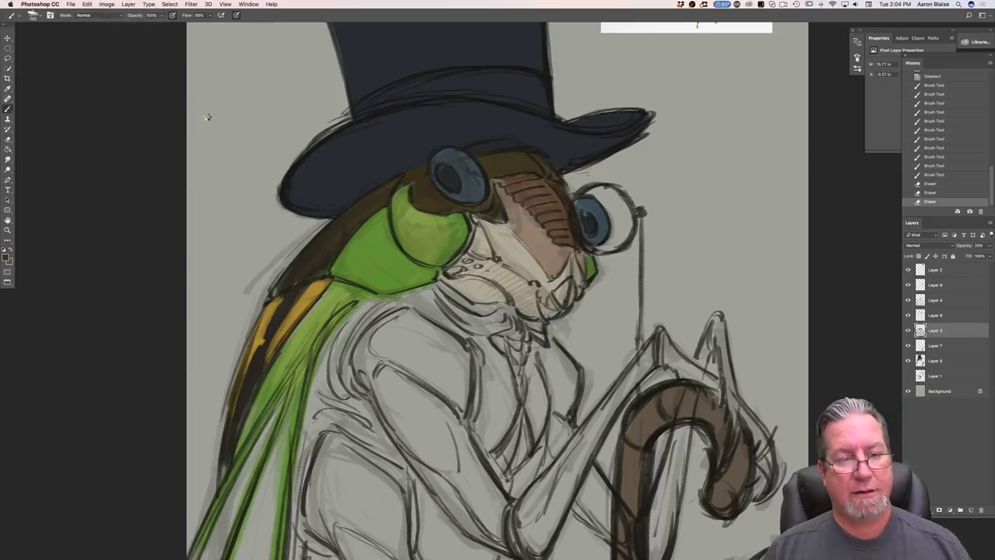
key("super+minus")
key("super+minus")
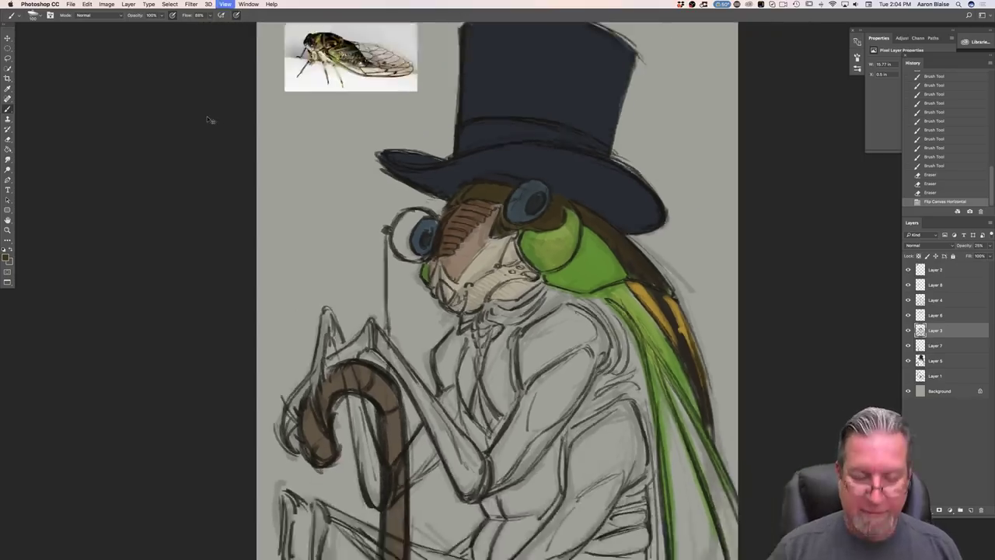
key("super+plus")
key("super+plus")
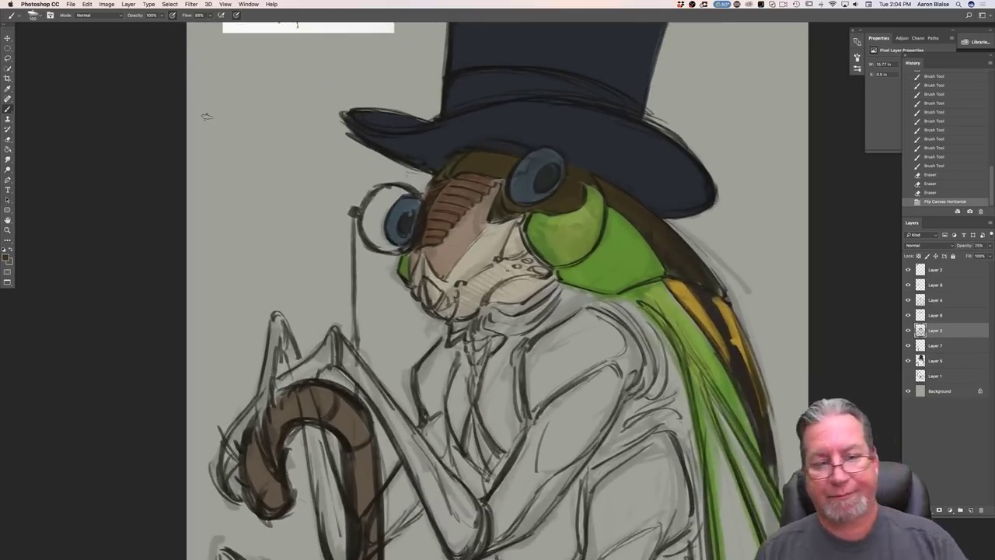
- On Layer 4, lightly erase the near eye's linework along its front edge
left_click(933, 303)
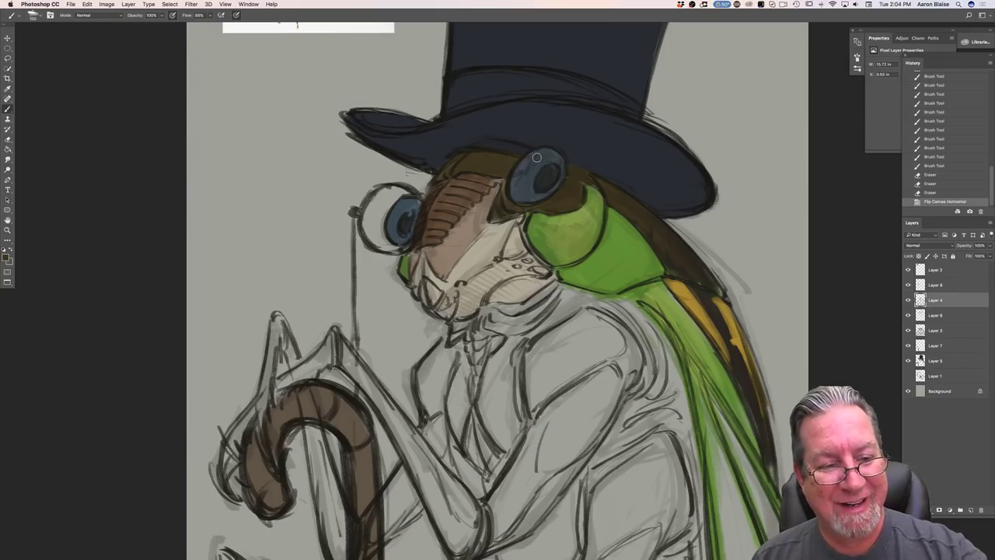
left_click_drag(522, 163, 528, 169)
mouse_move(524, 165)
left_mouse_down()
mouse_move(530, 171)
mouse_move(514, 185)
left_mouse_up()
- Mix the light tan #b3998a from the face colour and, on Layer 5, paint it down the face from below the near eye to the mouth
left_click(5, 258)
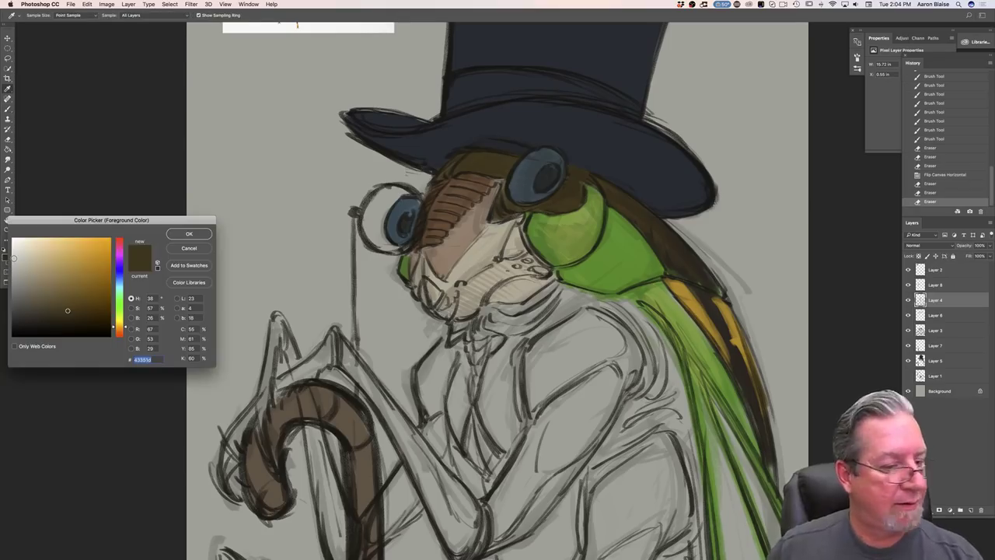
left_click(458, 242)
left_click(34, 266)
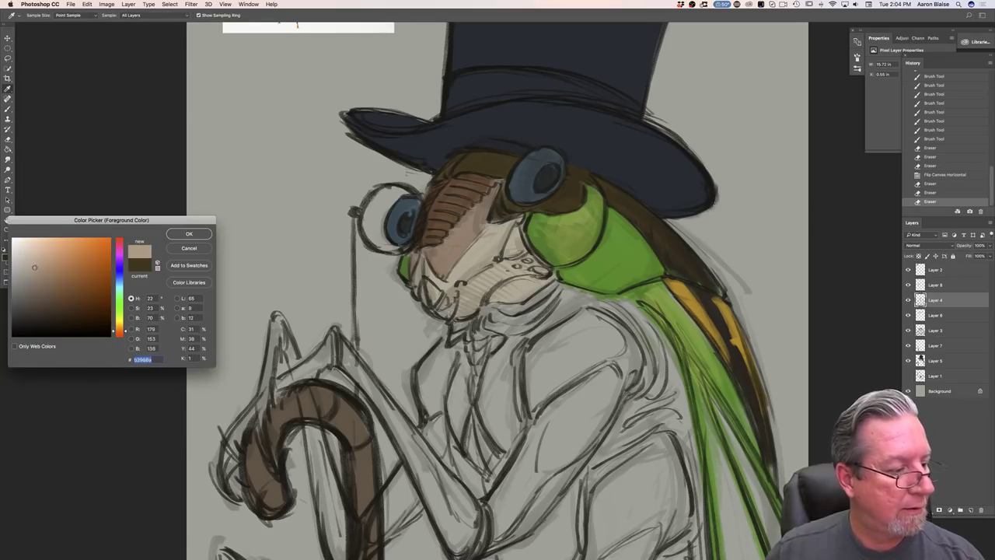
left_click(187, 234)
mouse_move(501, 228)
left_mouse_down()
mouse_move(480, 246)
mouse_move(496, 221)
mouse_move(476, 222)
mouse_move(502, 227)
left_mouse_up()
key("e")
left_click(934, 360)
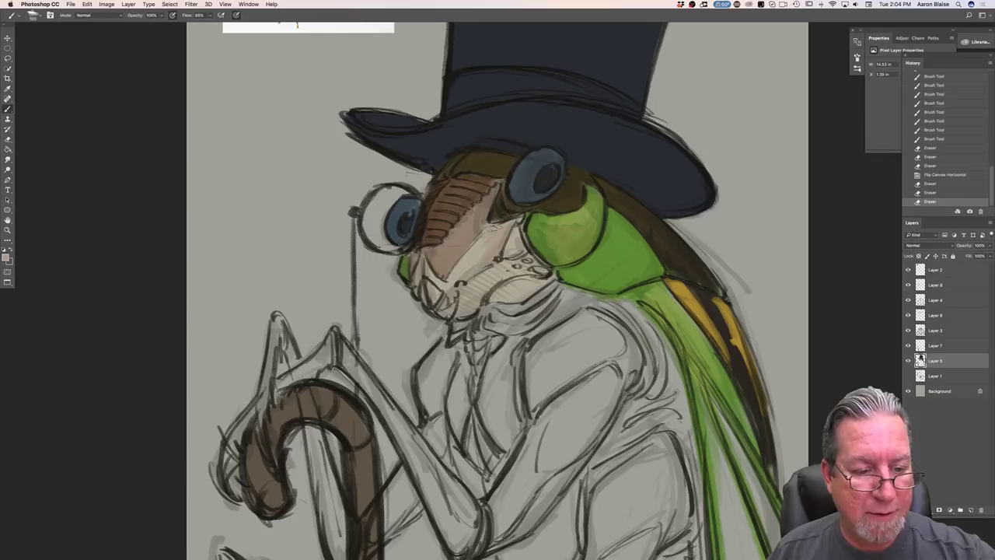
mouse_move(451, 269)
left_mouse_down()
mouse_move(459, 275)
mouse_move(432, 278)
left_mouse_up()
left_click_drag(429, 266, 421, 297)
left_click_drag(483, 238, 457, 266)
left_click_drag(453, 269, 432, 278)
left_click_drag(430, 266, 420, 288)
- Extend the light tan over the cheek below the near eye and the area around the mouth
left_click_drag(505, 249, 519, 255)
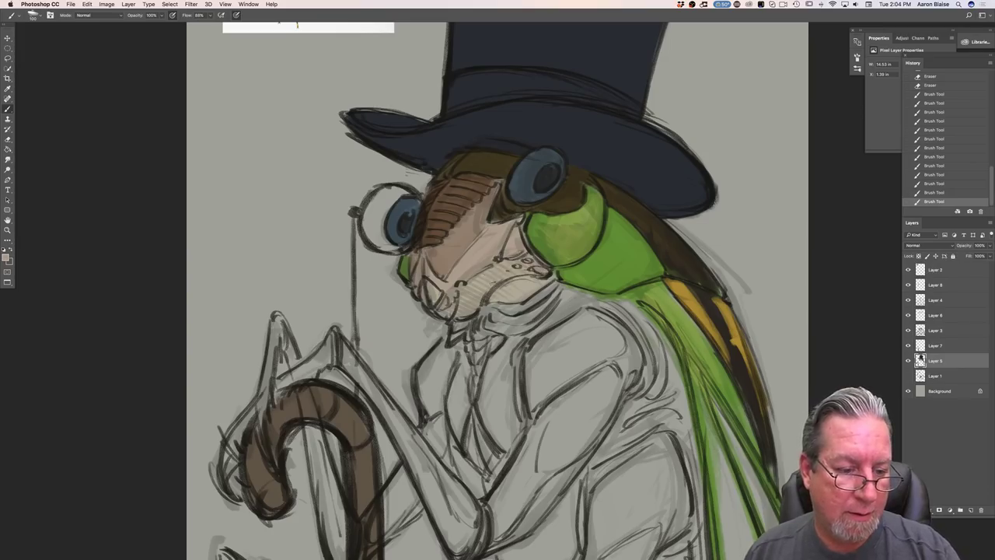
left_click_drag(462, 292, 463, 308)
left_click_drag(464, 299, 462, 309)
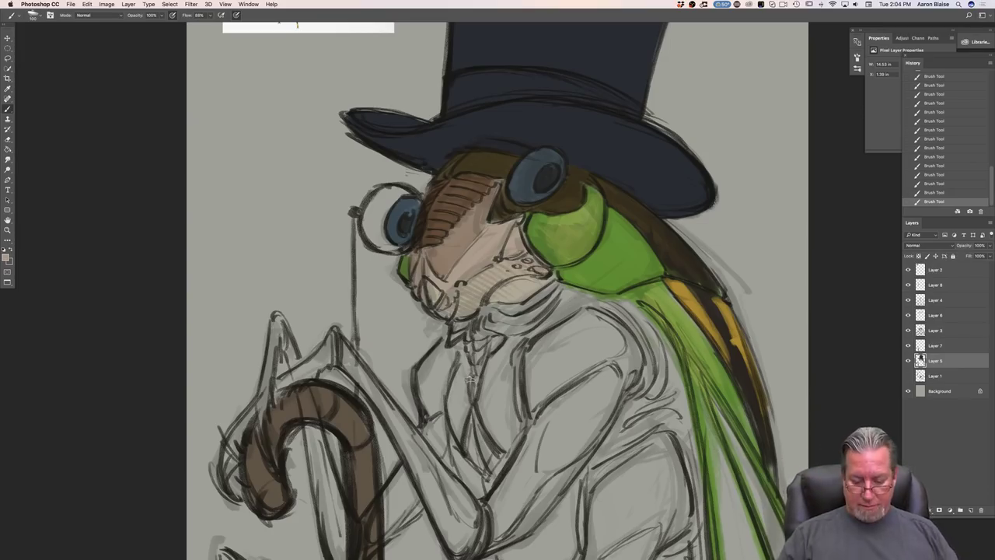
- Sample the green #428e27 from the side of the head as the foreground colour
key("super+0")
key("super+plus")
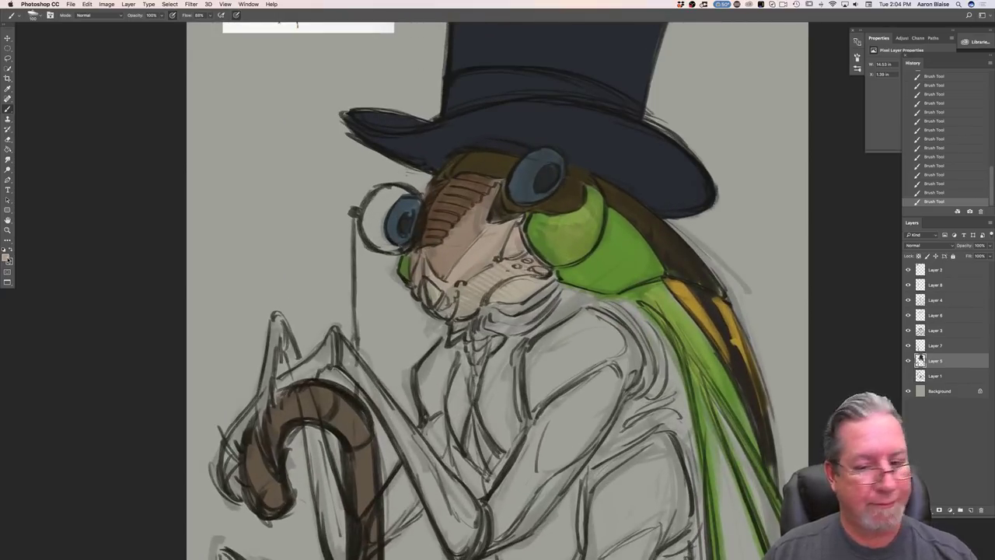
left_click(7, 258)
left_click(611, 266)
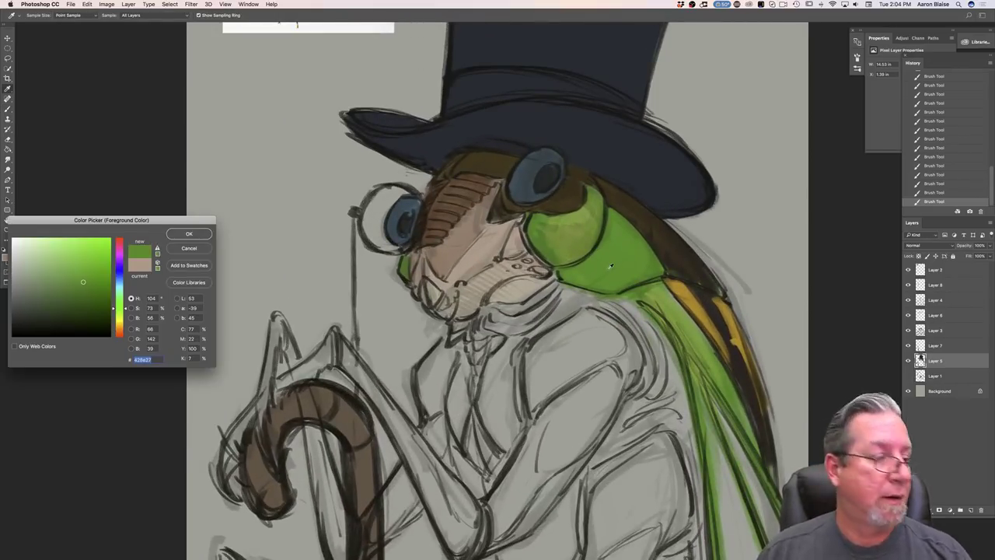
left_click(185, 233)
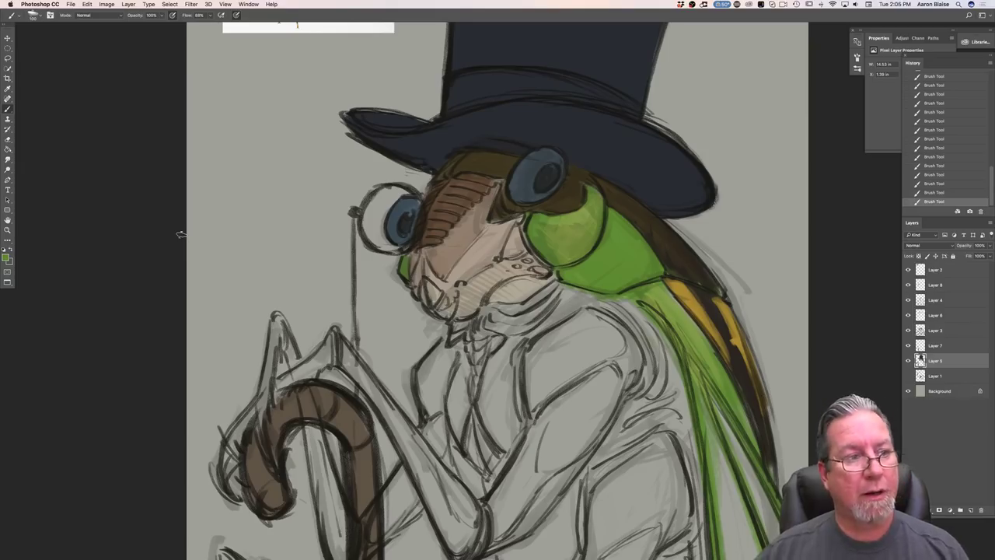
- Move the cicada reference photo on Layer 2 down beside the front of the hat brim
left_click(933, 269)
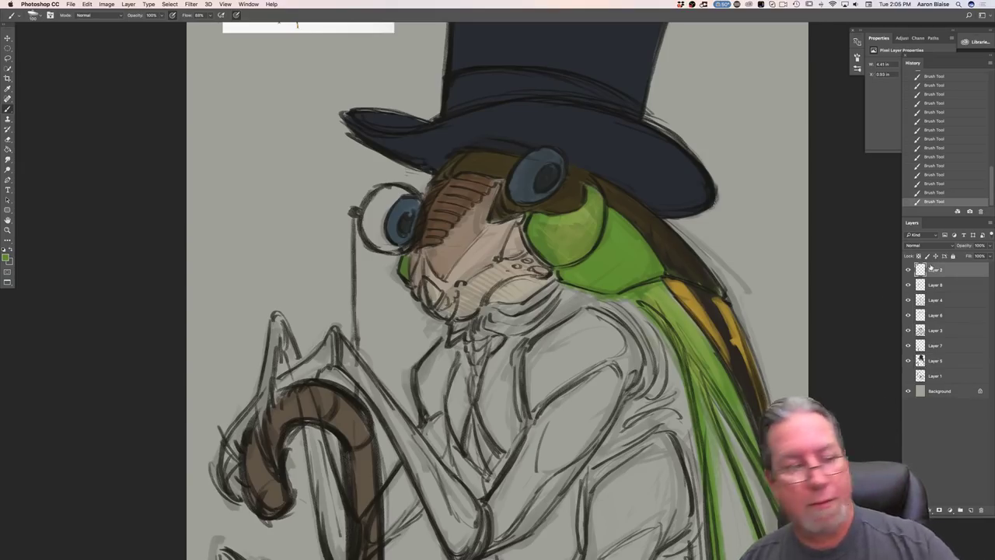
key("v")
left_click_drag(287, 84, 261, 239)
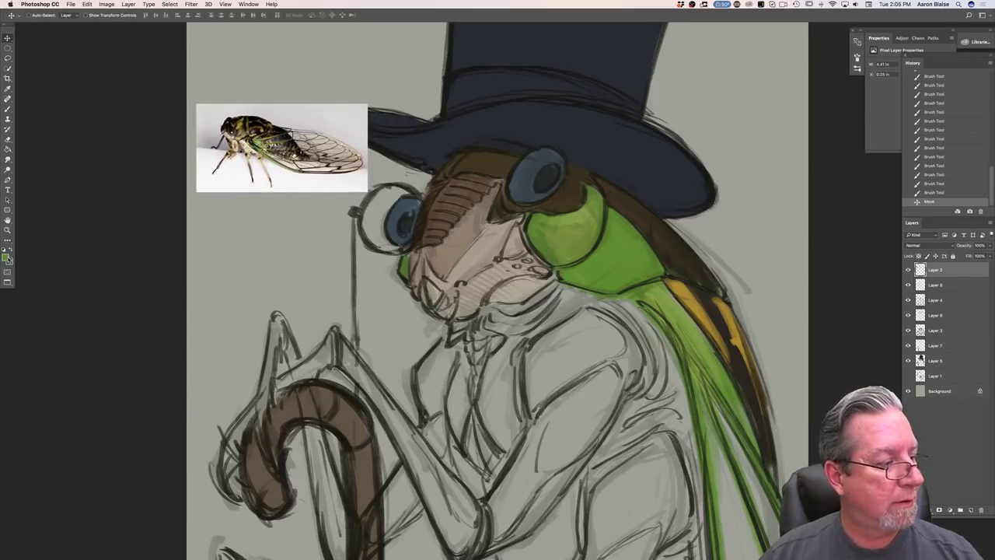
- Set the foreground colour to pale yellow-green #bfc567 and switch to the brush
left_click(7, 258)
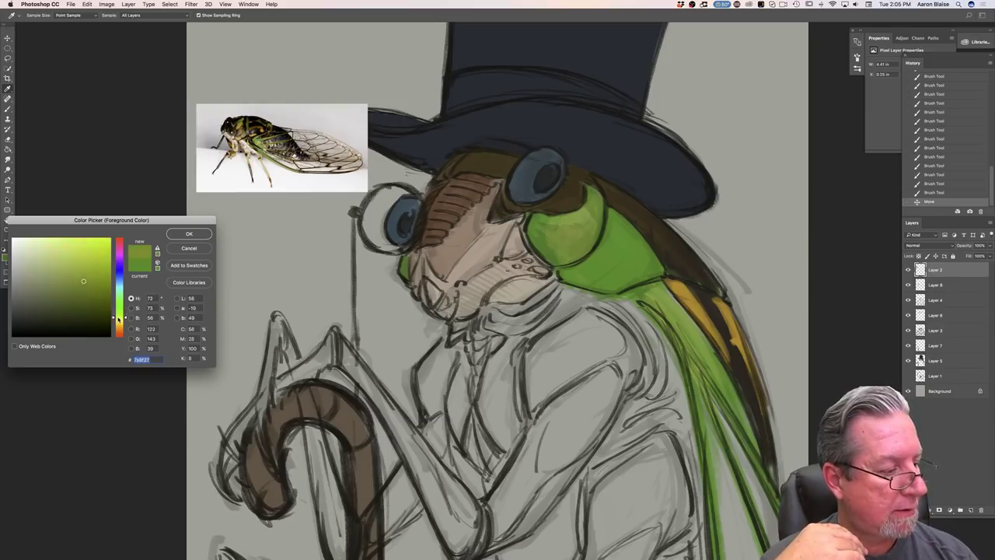
left_click(59, 262)
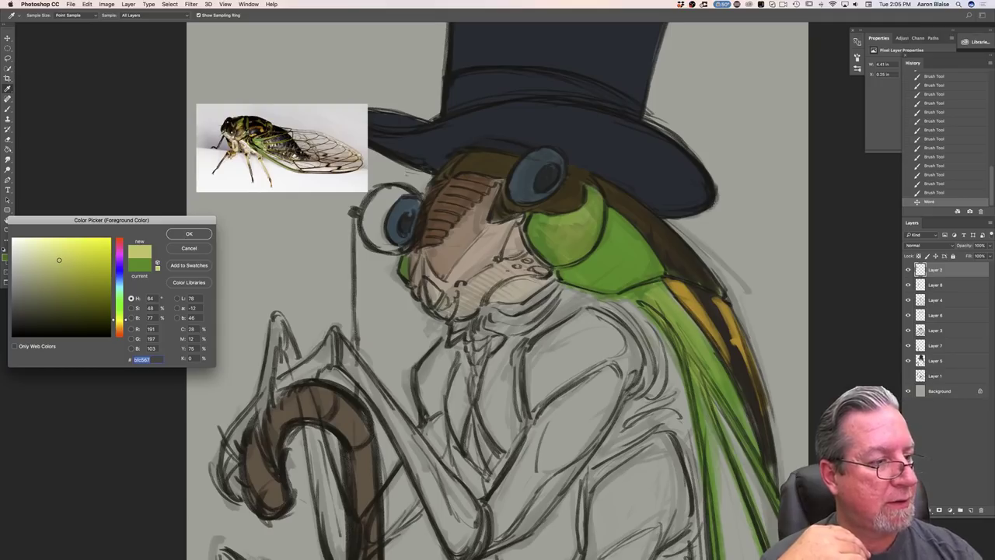
left_click(185, 234)
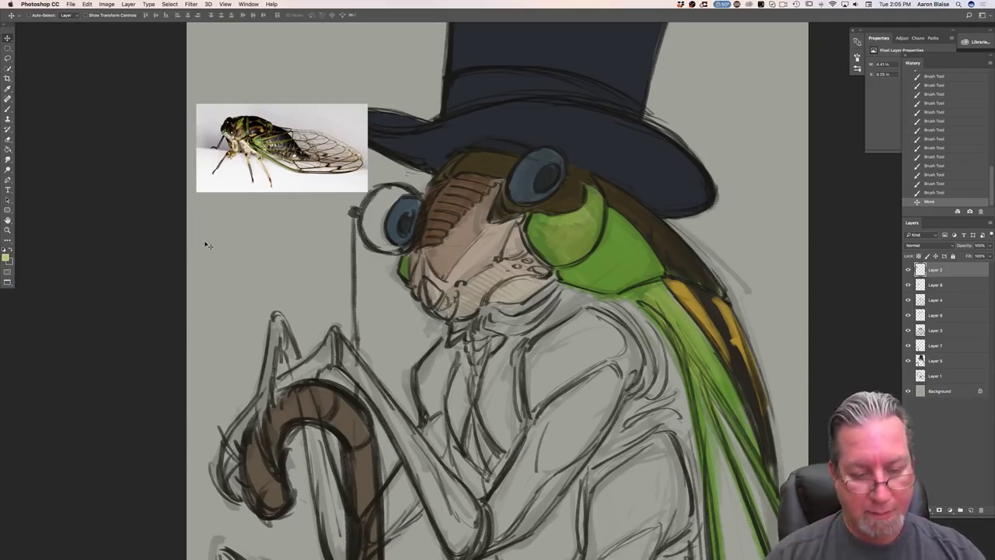
left_click(8, 109)
left_click_drag(594, 315, 629, 365)
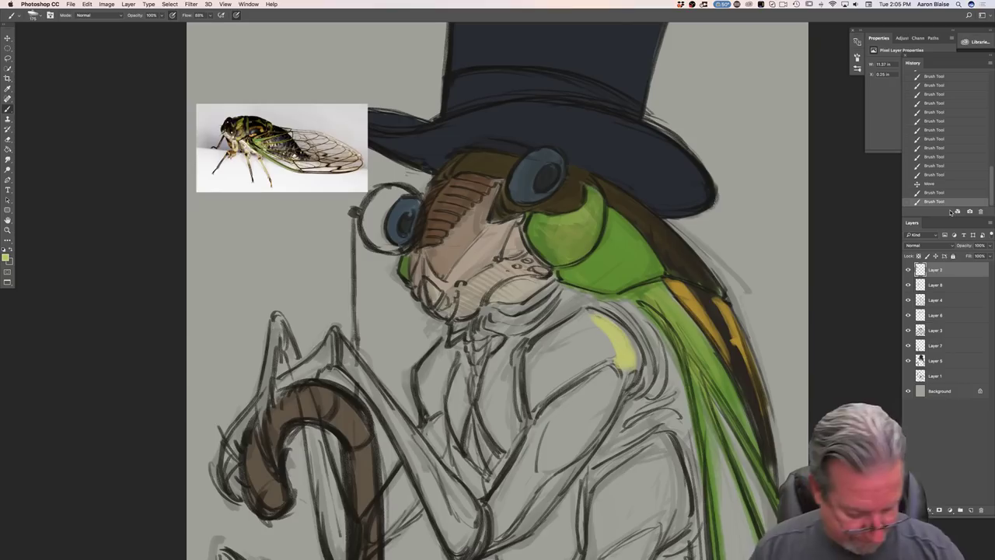
key("super+z")
key("super+alt+z")
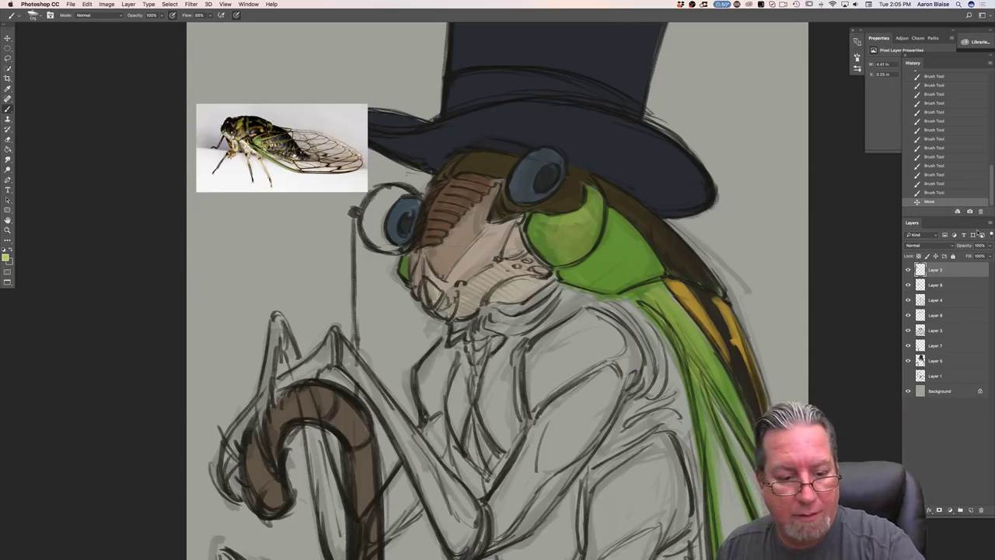
- On Layer 5, fill the near shoulder and the top of the upper arm with the pale yellow-green
left_click(935, 361)
mouse_move(604, 320)
left_mouse_down()
mouse_move(629, 365)
mouse_move(594, 342)
mouse_move(566, 385)
mouse_move(564, 350)
mouse_move(544, 342)
mouse_move(536, 362)
mouse_move(540, 404)
mouse_move(590, 379)
mouse_move(595, 405)
mouse_move(597, 393)
left_mouse_up()
- Set the foreground colour to #acb15c and extend the fill down the near upper arm and around the elbow on Layer 5
left_click(7, 258)
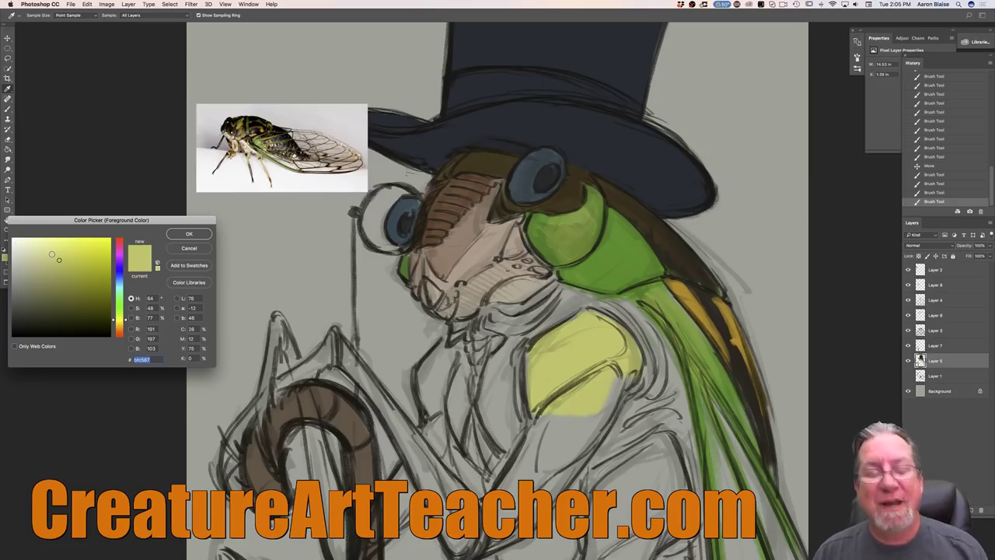
left_click_drag(58, 259, 57, 270)
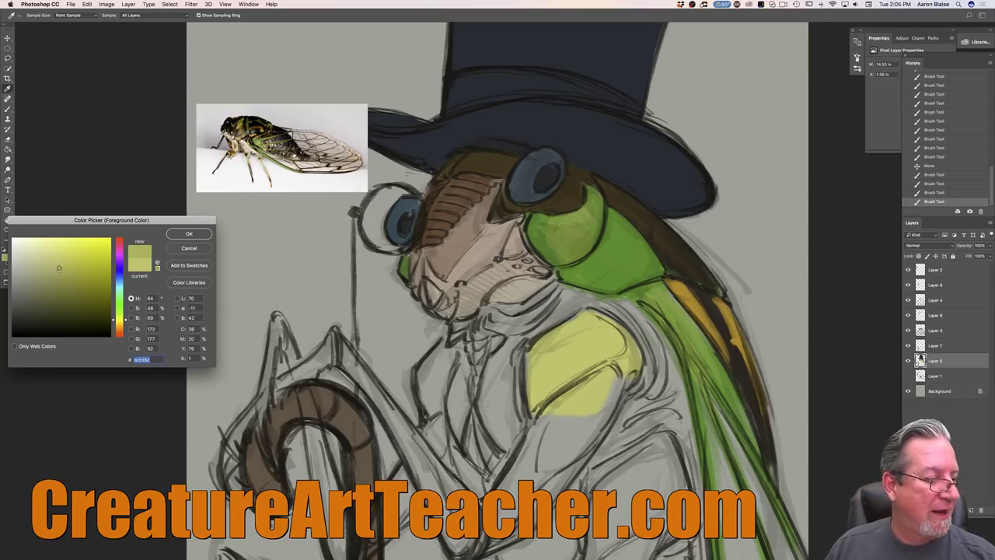
left_click(200, 235)
mouse_move(626, 345)
left_mouse_down()
mouse_move(571, 389)
mouse_move(547, 341)
mouse_move(538, 387)
mouse_move(535, 379)
mouse_move(563, 406)
mouse_move(602, 397)
mouse_move(571, 457)
left_mouse_up()
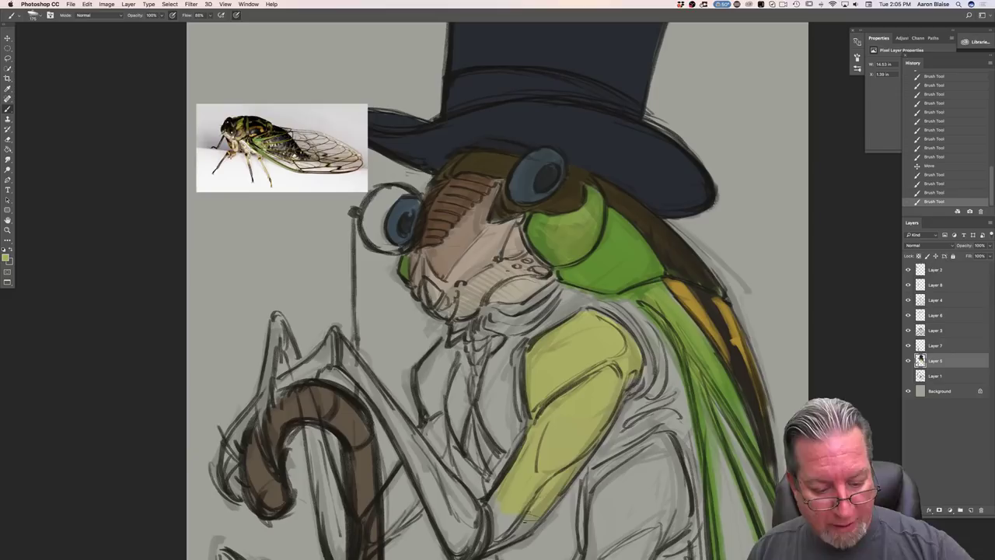
mouse_move(470, 526)
left_mouse_down()
mouse_move(457, 519)
mouse_move(451, 478)
left_mouse_up()
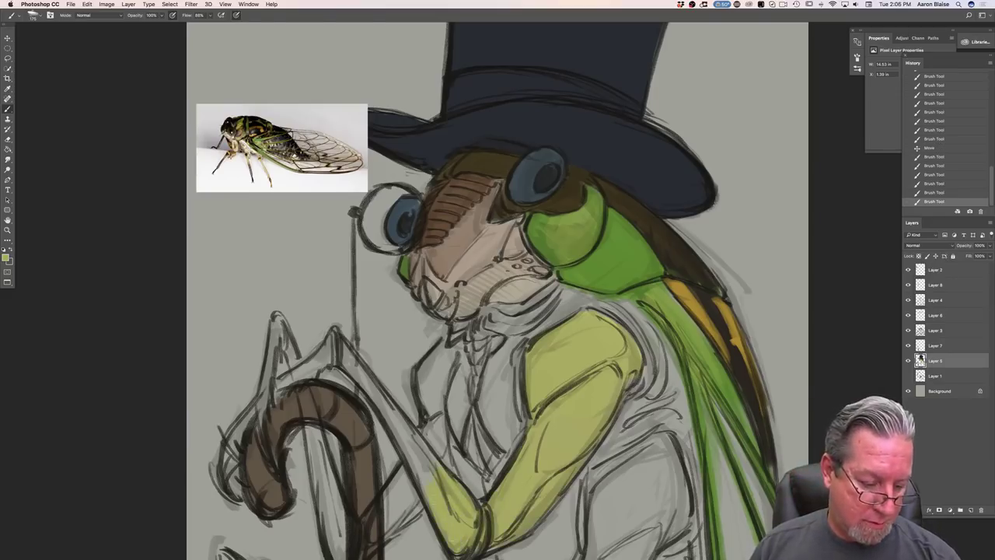
- Fill the near leg below the arm with yellow-green, from the thigh down to the knee at the canvas's lower edge
left_click_drag(354, 459, 338, 359)
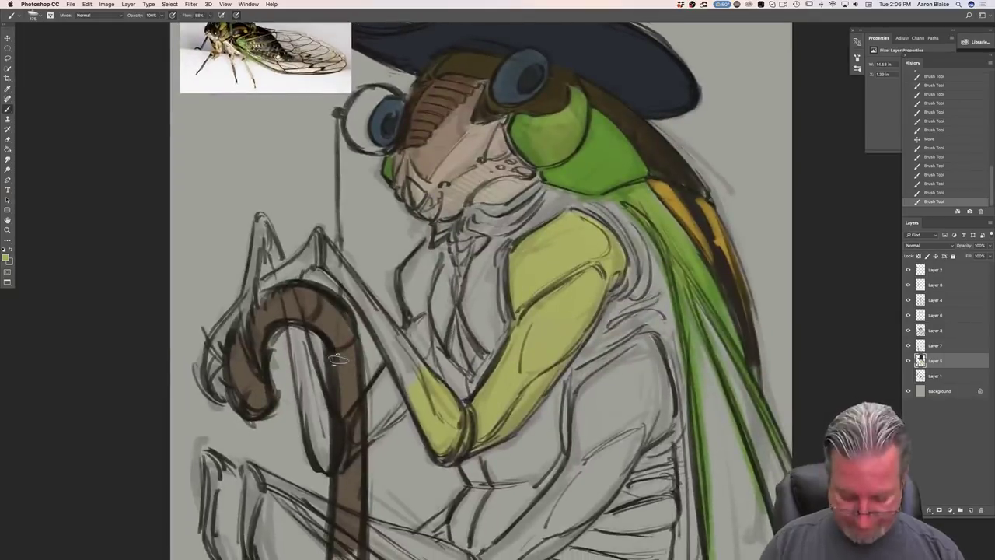
key("super+minus")
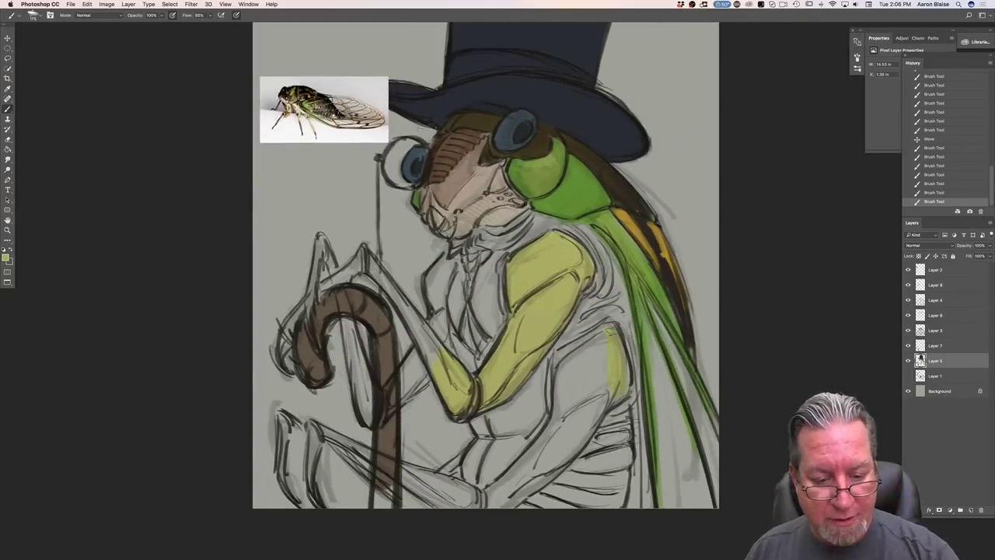
mouse_move(611, 376)
left_mouse_down()
mouse_move(607, 334)
mouse_move(598, 333)
mouse_move(568, 363)
mouse_move(588, 372)
mouse_move(596, 393)
mouse_move(573, 442)
left_mouse_up()
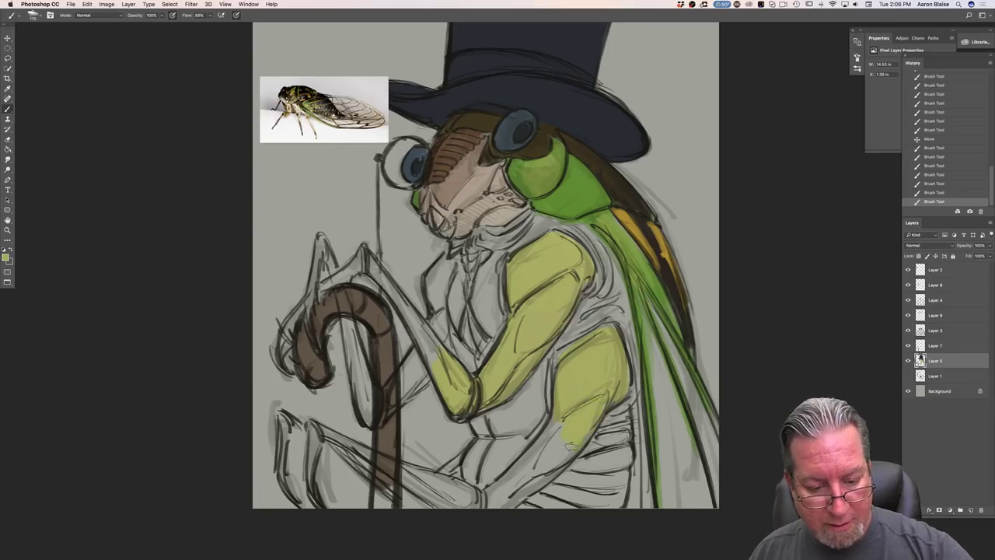
mouse_move(621, 391)
left_mouse_down()
mouse_move(567, 426)
mouse_move(563, 412)
mouse_move(513, 485)
left_mouse_up()
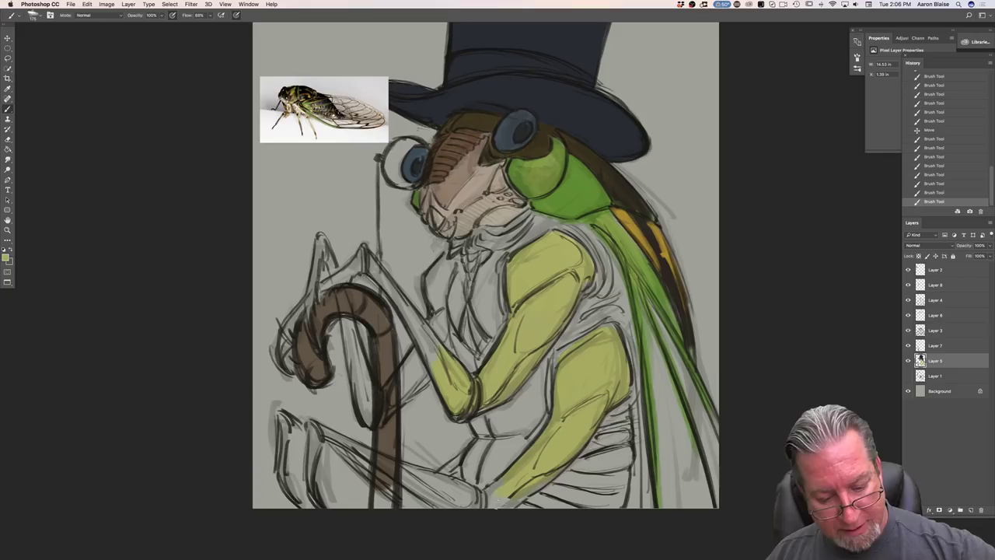
left_click_drag(477, 502, 483, 498)
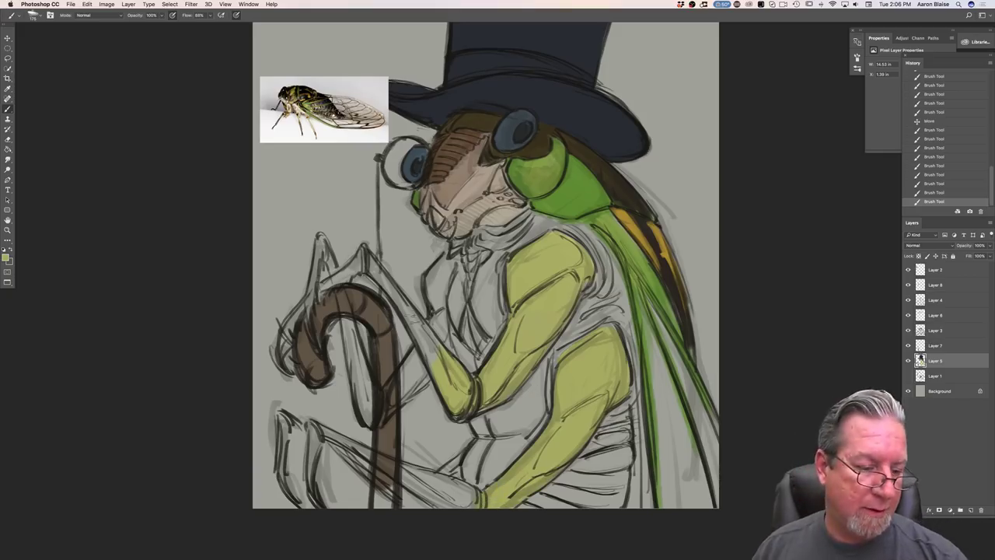
- Fill the near forearm and the raised, pointed fingers above the cane handle with yellow-green, using a smaller brush for the fingers
left_click_drag(405, 306, 368, 266)
key("bracketleft")
key("bracketleft")
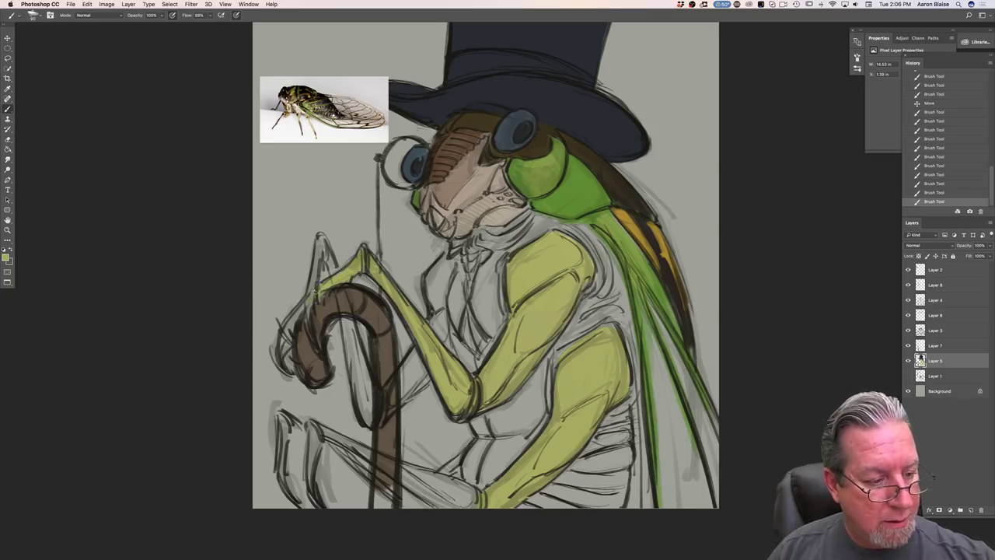
left_click_drag(325, 250, 333, 255)
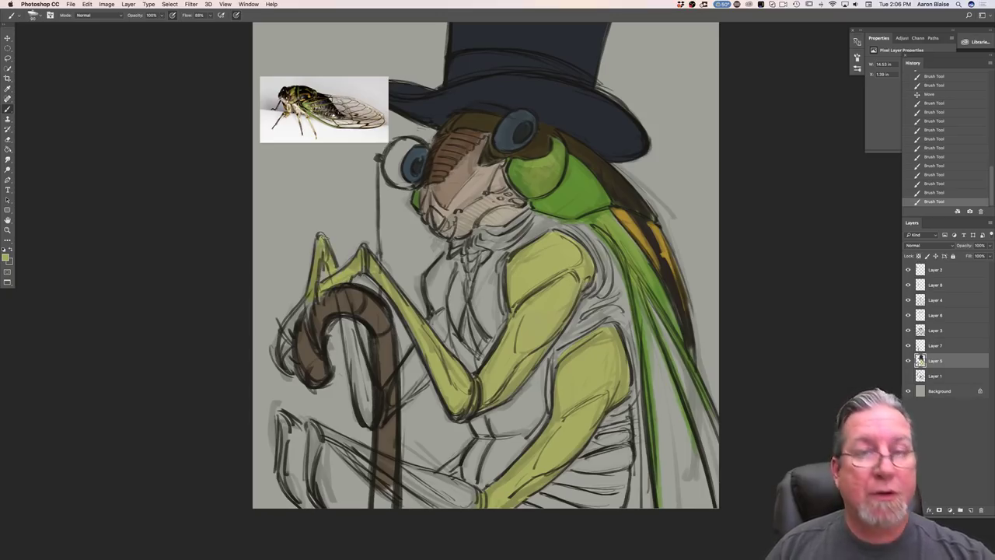
- Fill the fingers around the cane, the far arm, the shin and the two clawed toes with the same yellow-green
mouse_move(308, 308)
left_mouse_down()
mouse_move(317, 337)
mouse_move(286, 339)
mouse_move(289, 369)
left_mouse_up()
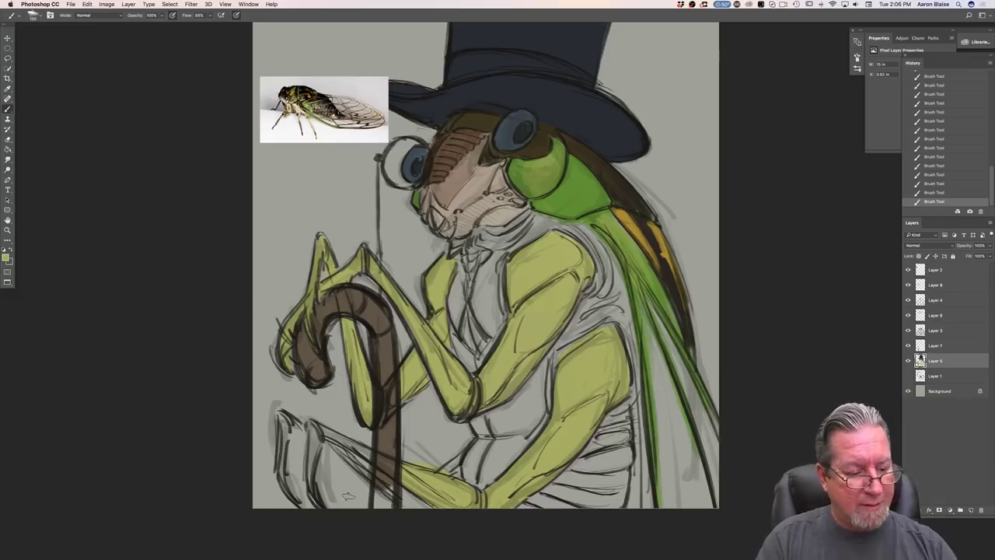
mouse_move(360, 451)
left_mouse_down()
mouse_move(398, 465)
mouse_move(314, 426)
left_mouse_up()
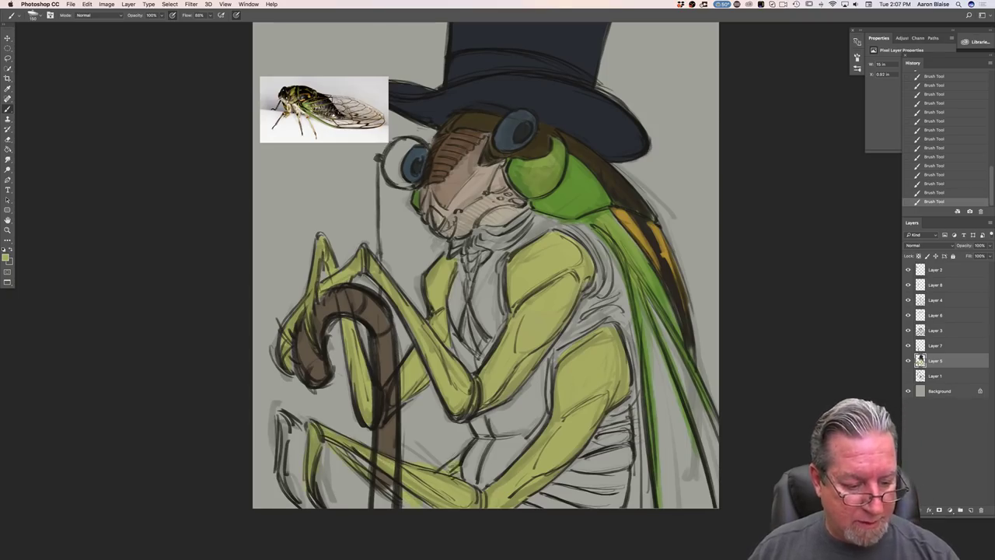
left_click_drag(289, 429, 282, 452)
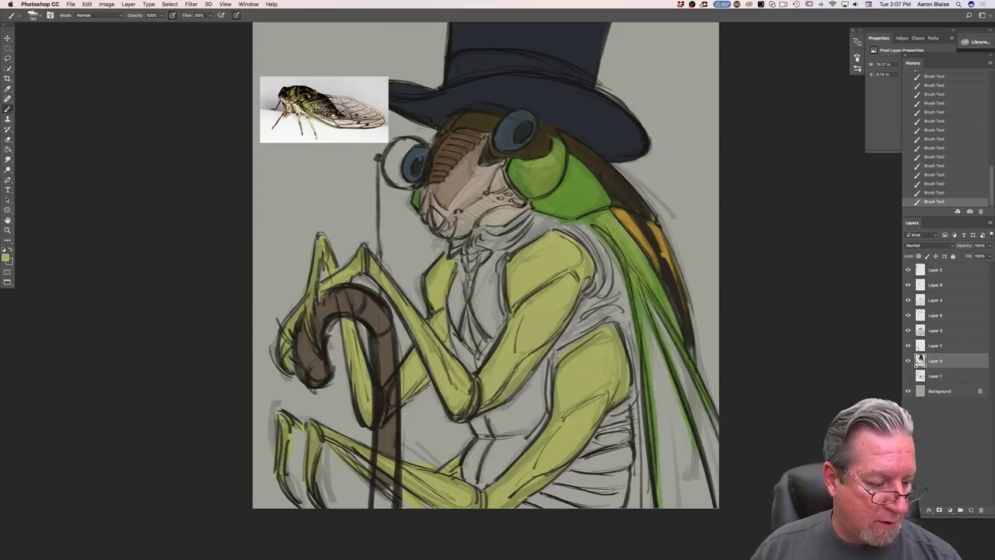
- Erase the cane colour covering the shin on Layer 7 and the sketch lines crossing the cane on Layer 4
left_click(932, 345)
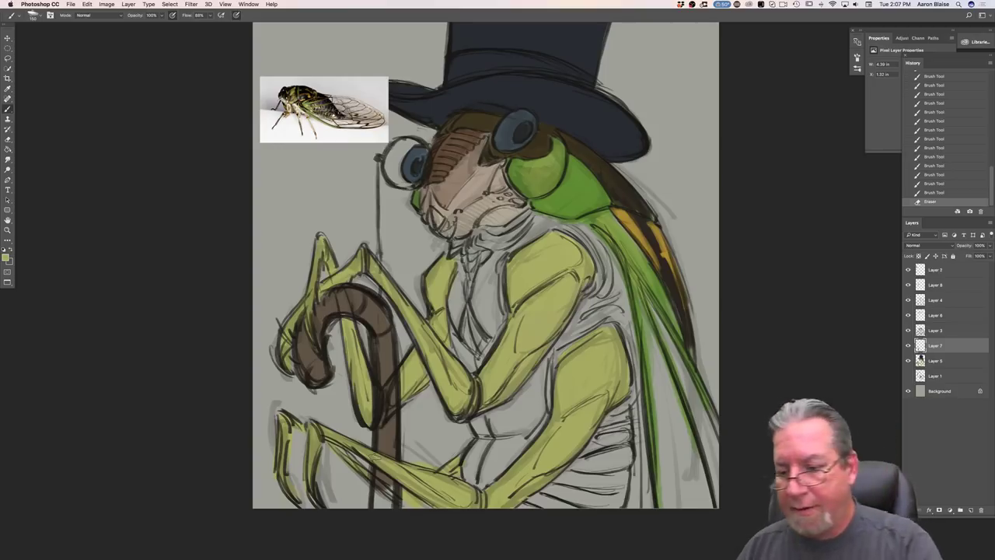
left_click_drag(933, 300, 929, 301)
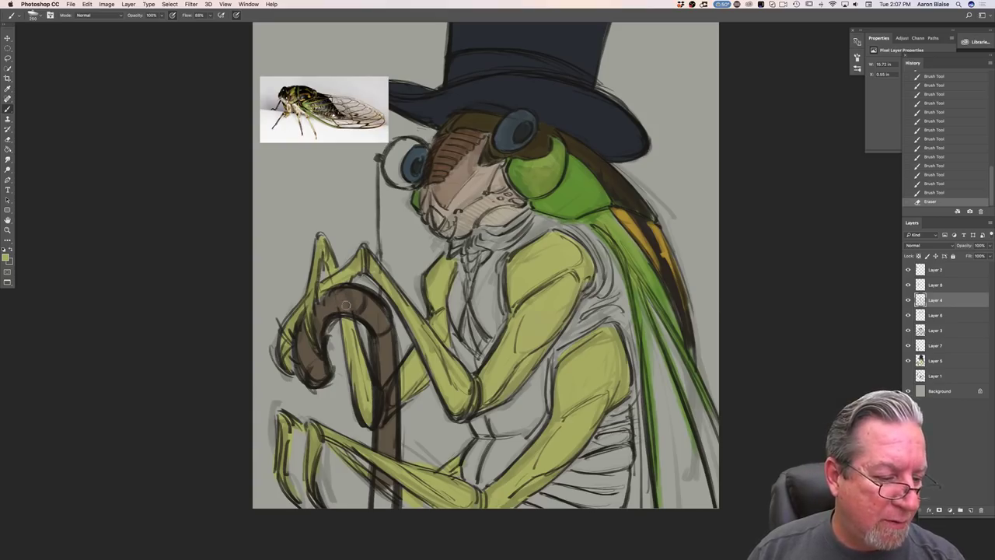
mouse_move(384, 394)
left_mouse_down()
mouse_move(402, 380)
mouse_move(387, 393)
left_mouse_up()
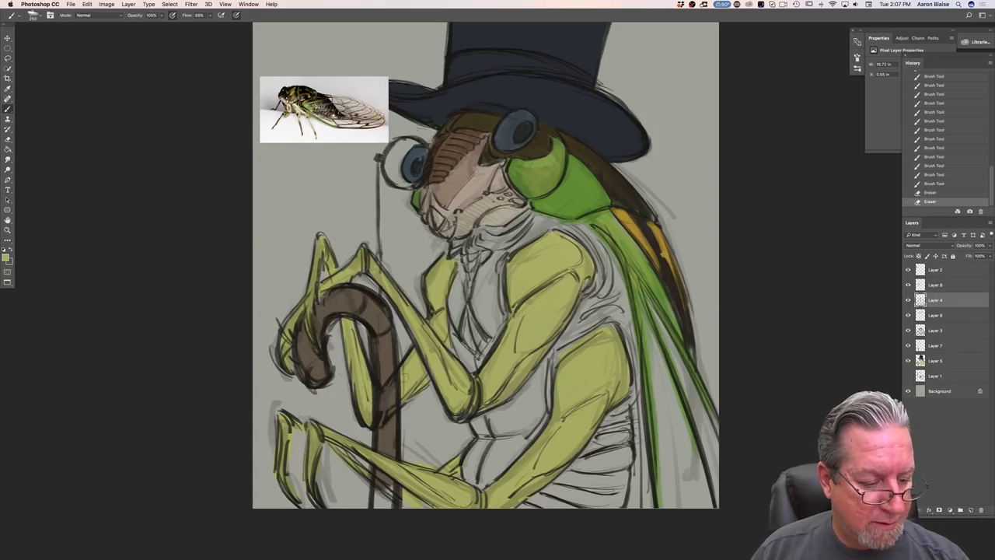
left_click_drag(388, 381, 389, 416)
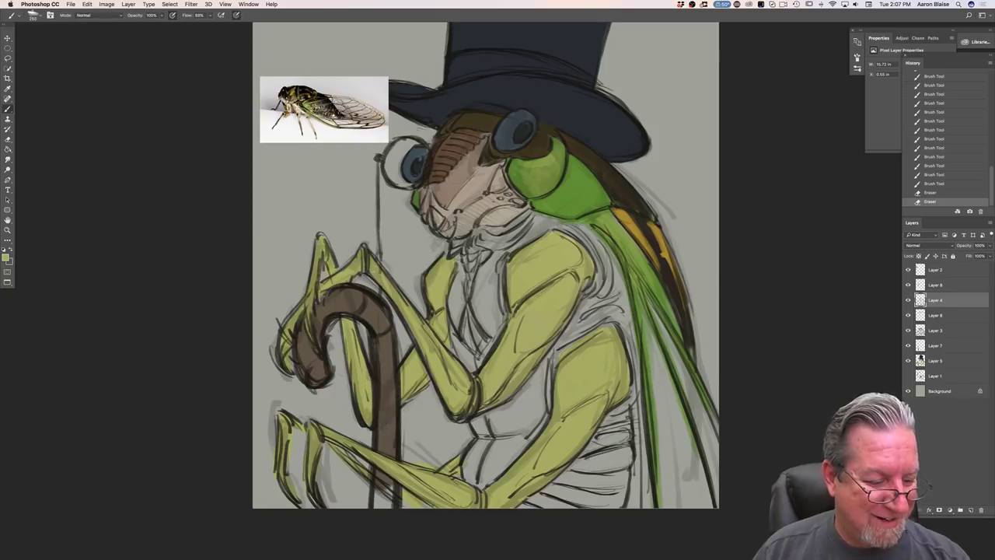
left_click_drag(380, 342, 380, 348)
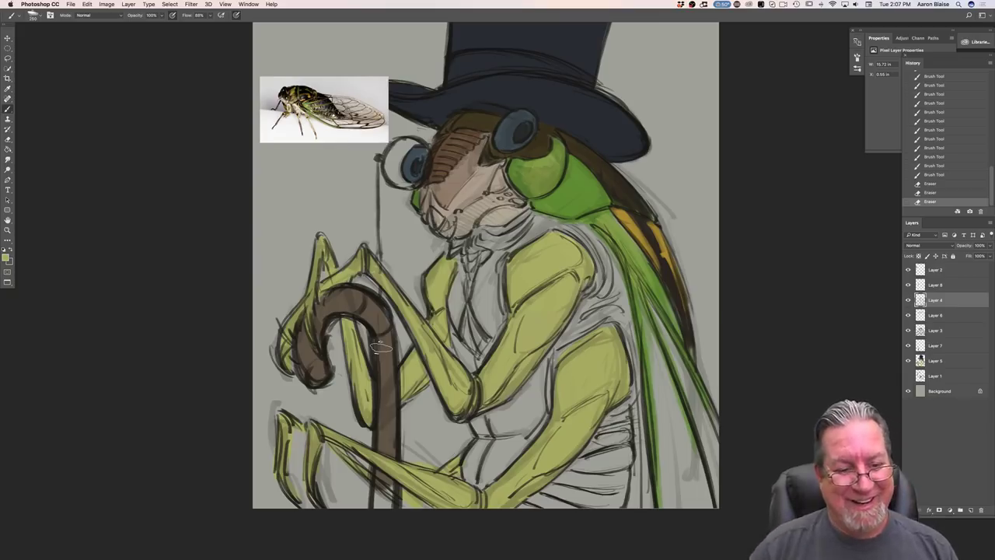
- Return to Layer 5, set the foreground colour to a muted ochre brown and lock the layer's transparent pixels
left_click(932, 361)
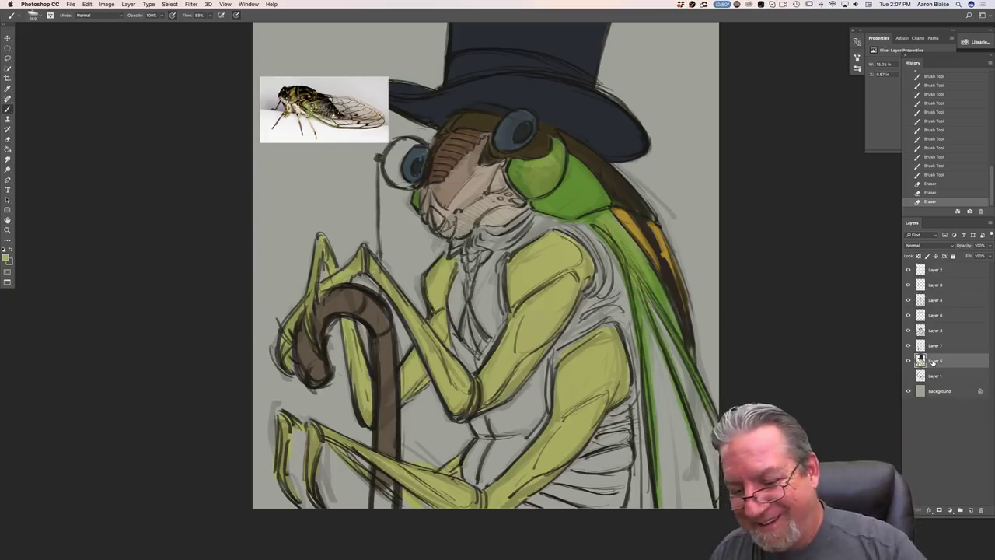
left_click(7, 259)
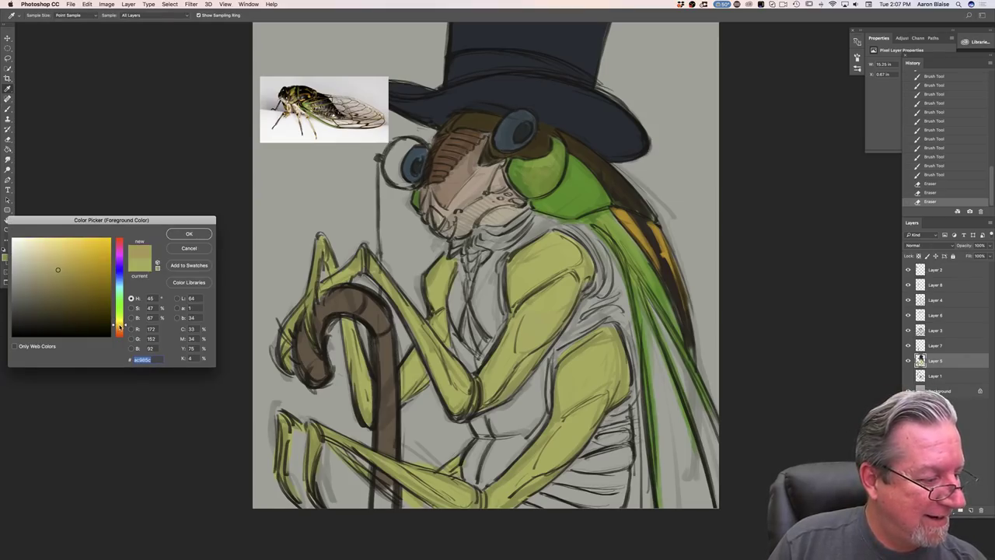
left_click_drag(120, 325, 121, 312)
left_click(119, 327)
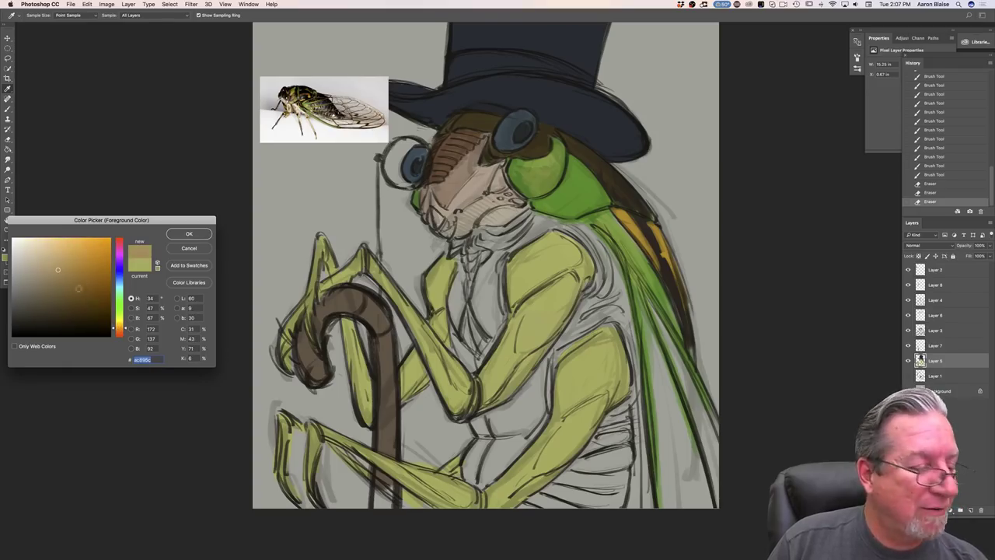
left_click_drag(121, 330, 119, 326)
left_click_drag(58, 270, 68, 274)
left_click(189, 235)
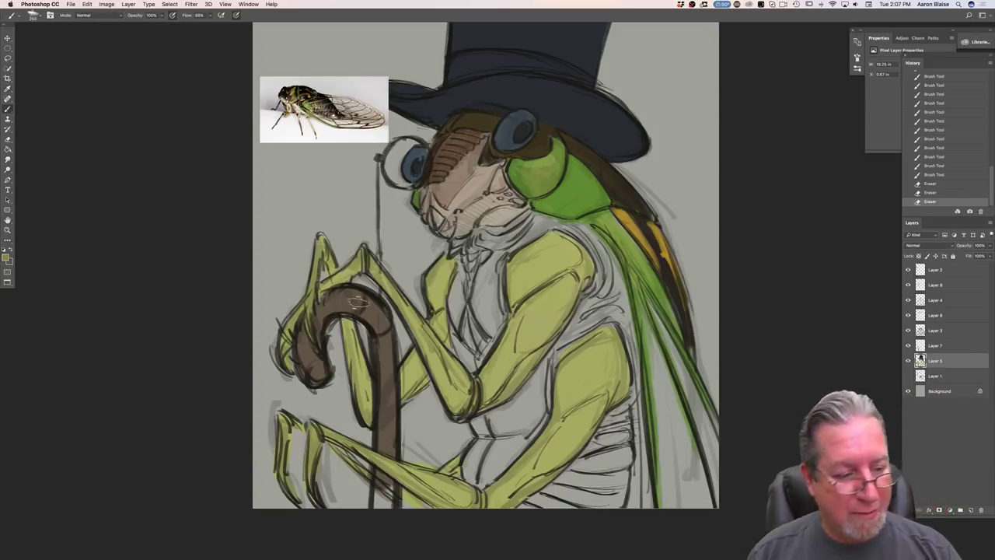
left_click(918, 257)
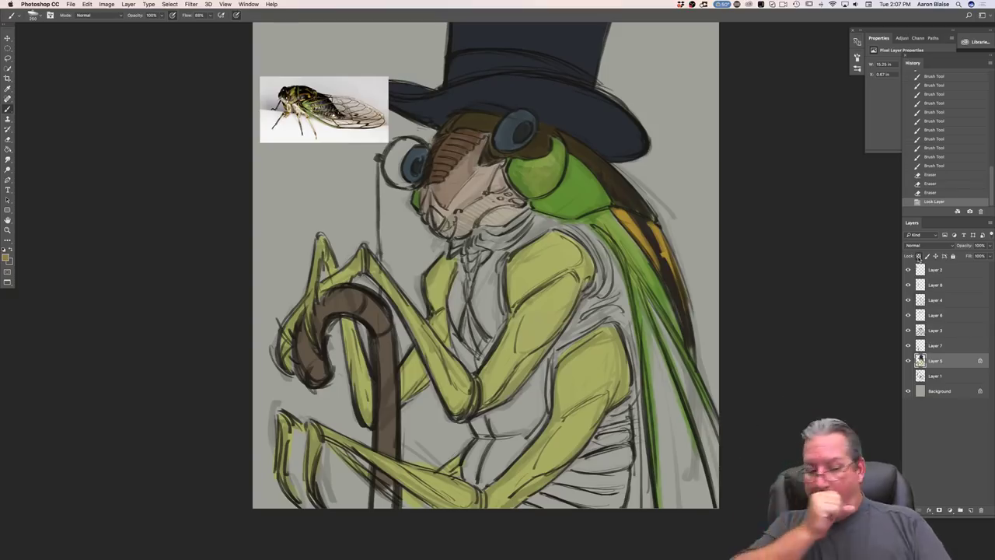
- Tint the clawed fingers around the cane handle and the far forearm behind it with ochre brown
mouse_move(308, 304)
left_mouse_down()
mouse_move(311, 336)
mouse_move(310, 327)
left_mouse_up()
left_click_drag(307, 304, 310, 330)
left_click_drag(315, 272, 313, 290)
mouse_move(314, 244)
left_mouse_down()
mouse_move(306, 257)
mouse_move(335, 278)
left_mouse_up()
left_click_drag(331, 271, 342, 287)
mouse_move(336, 282)
left_mouse_down()
mouse_move(348, 292)
mouse_move(345, 331)
left_mouse_up()
left_click_drag(342, 320, 353, 347)
left_click_drag(348, 331, 354, 362)
left_click_drag(349, 342, 356, 372)
left_click_drag(285, 356, 289, 325)
- Tint the near wrist and the upper part of the near forearm with ochre brown
mouse_move(359, 274)
left_mouse_down()
mouse_move(350, 260)
mouse_move(363, 271)
left_mouse_up()
left_click_drag(374, 261, 388, 292)
left_click_drag(386, 282, 412, 321)
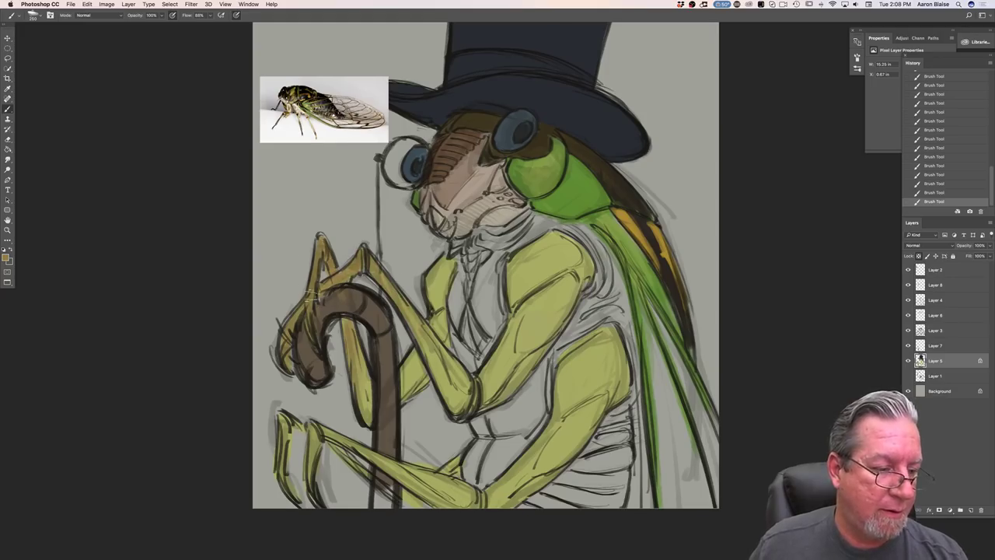
- Tint the two clawed toes and the length of the shin with the same ochre brown
left_click_drag(315, 427, 311, 478)
mouse_move(291, 416)
left_mouse_down()
mouse_move(272, 470)
mouse_move(284, 484)
left_mouse_up()
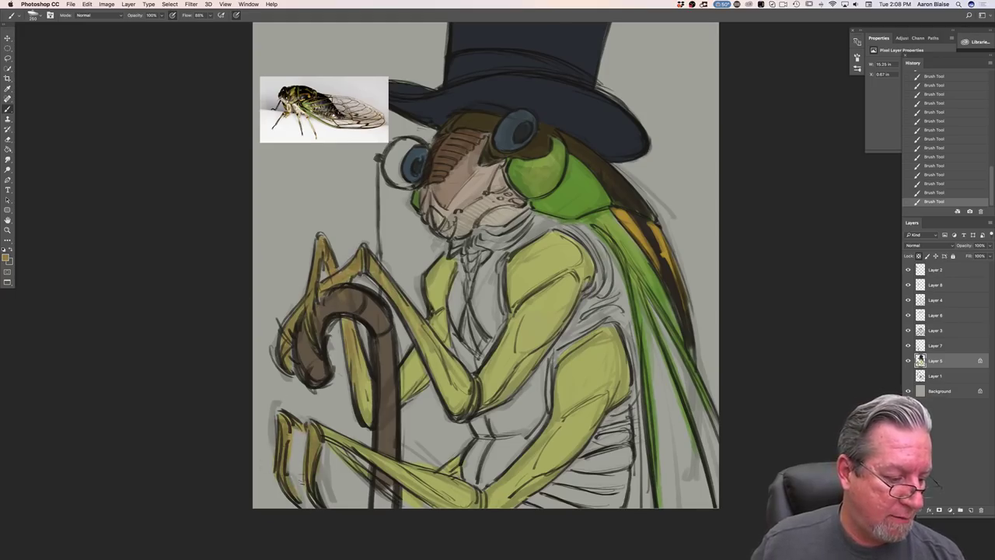
mouse_move(327, 431)
left_mouse_down()
mouse_move(350, 455)
mouse_move(458, 490)
left_mouse_up()
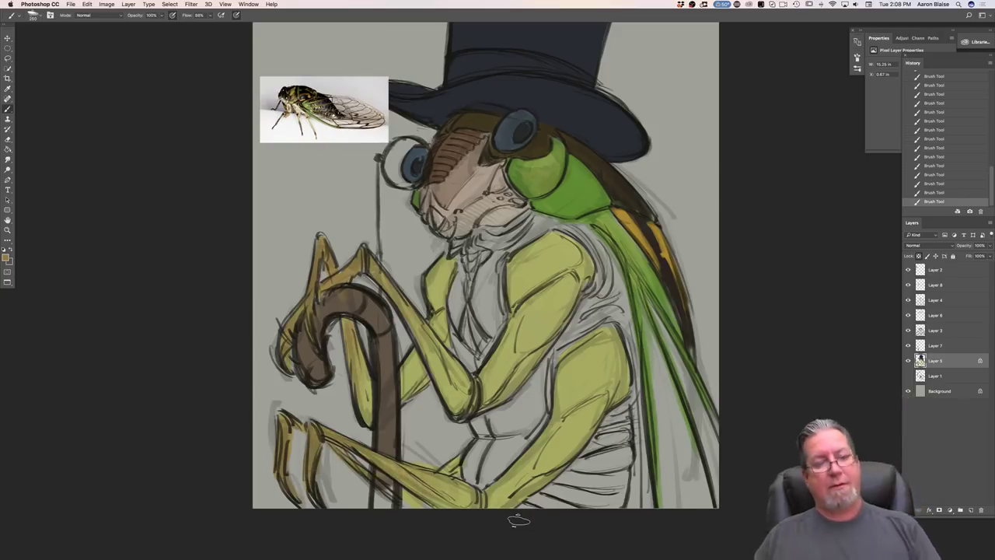
- Set the foreground colour to #bdc17f, unlock Layer 5's transparent pixels and paint the neck under the chin with a smaller brush
left_click(6, 258)
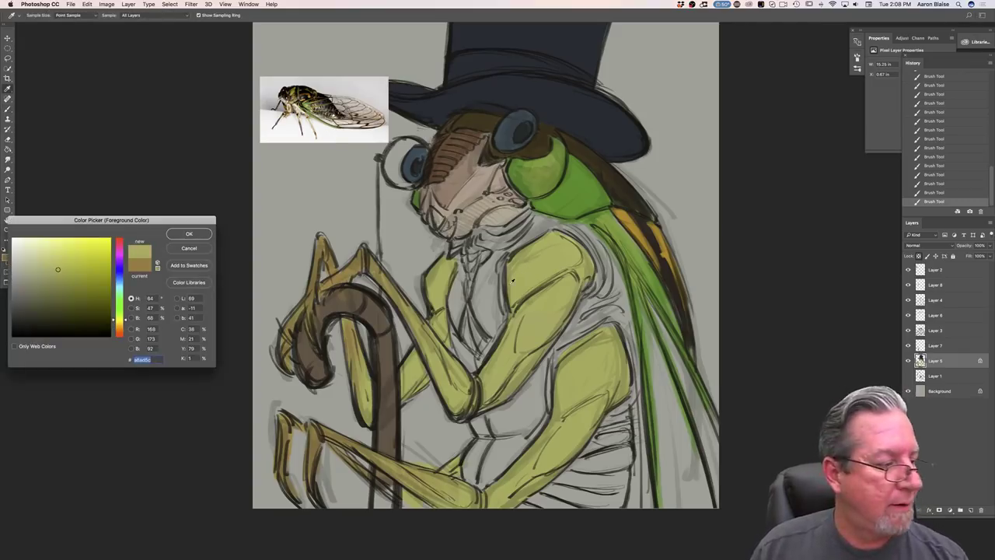
left_click(189, 233)
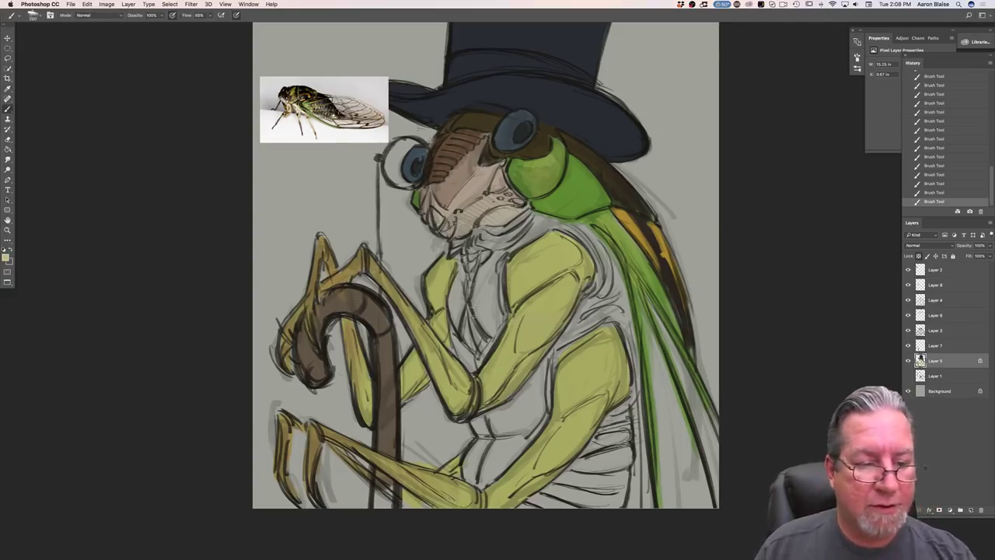
key("[")
key("[")
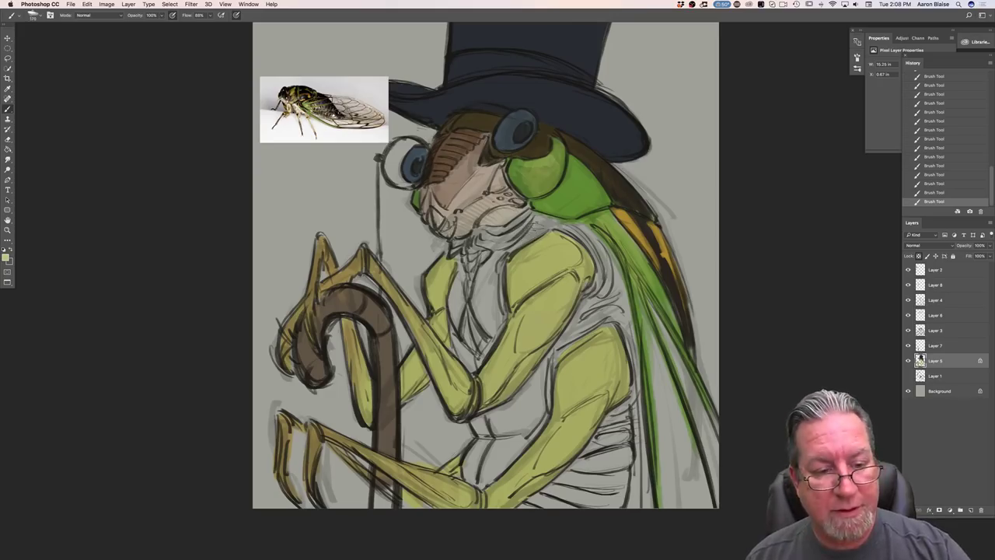
left_click(919, 256)
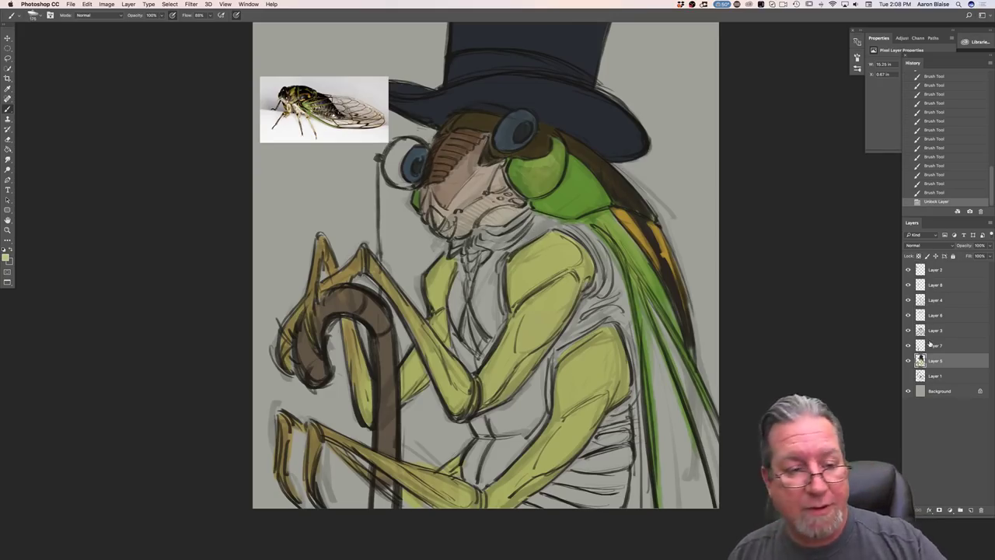
mouse_move(502, 237)
left_mouse_down()
mouse_move(527, 220)
mouse_move(502, 233)
left_mouse_up()
- Warm the foreground colour to #c1ba7f and fill the rest of the neck and the chest between the arms on Layer 5
left_click(7, 258)
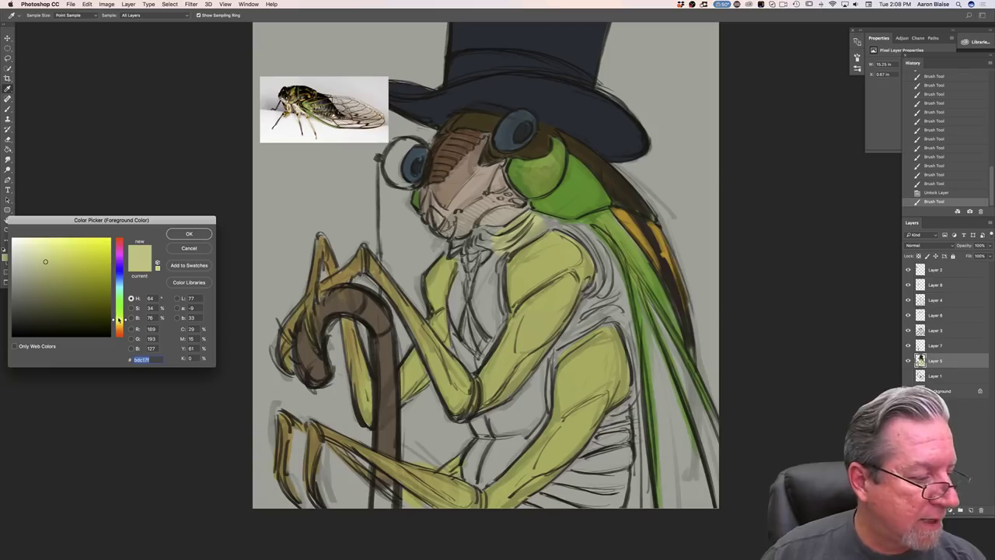
left_click(120, 323)
left_click(119, 323)
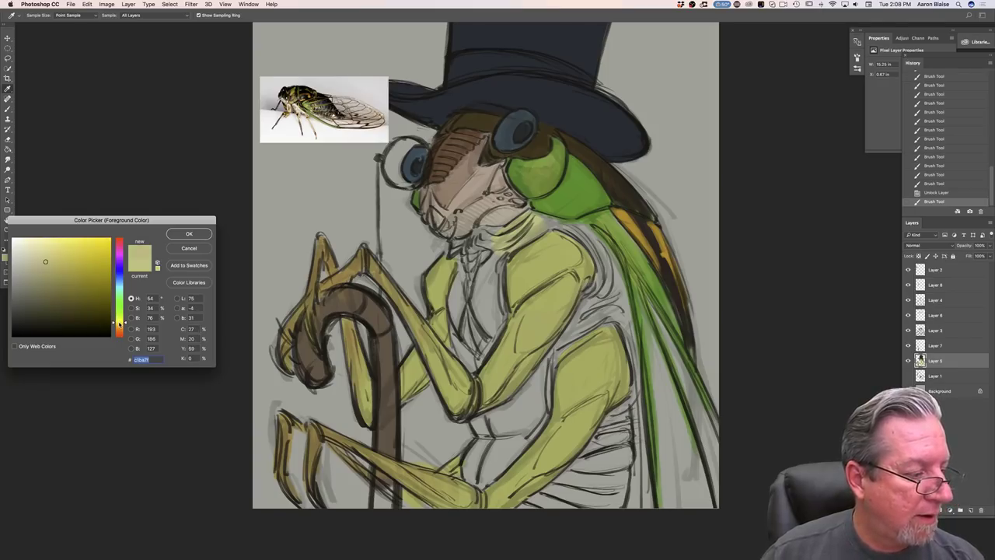
left_click(189, 233)
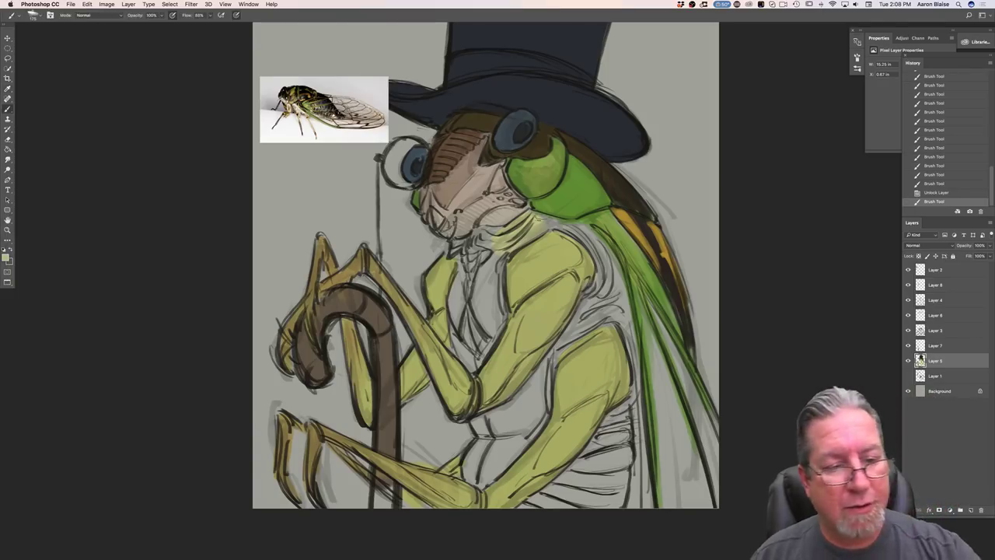
mouse_move(541, 220)
left_mouse_down()
mouse_move(561, 227)
mouse_move(547, 219)
left_mouse_up()
mouse_move(549, 220)
left_mouse_down()
mouse_move(569, 226)
mouse_move(551, 220)
left_mouse_up()
left_click_drag(482, 238, 488, 272)
mouse_move(474, 250)
left_mouse_down()
mouse_move(453, 251)
mouse_move(483, 300)
mouse_move(494, 290)
mouse_move(483, 302)
mouse_move(466, 274)
mouse_move(457, 284)
mouse_move(461, 342)
mouse_move(493, 316)
mouse_move(474, 363)
mouse_move(461, 339)
left_mouse_up()
left_click(461, 339)
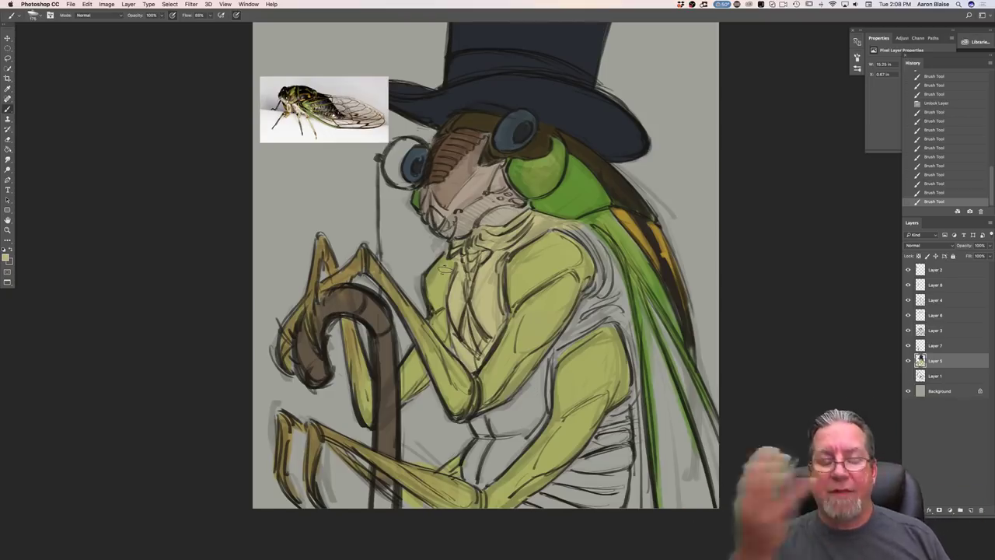
- Paint the shoulder collar, the belly between arm and leg, and the ridged abdomen with pale yellow-green on Layer 5
mouse_move(559, 224)
left_mouse_down()
mouse_move(535, 226)
mouse_move(551, 226)
left_mouse_up()
left_click_drag(539, 224, 611, 255)
left_click_drag(576, 220, 616, 263)
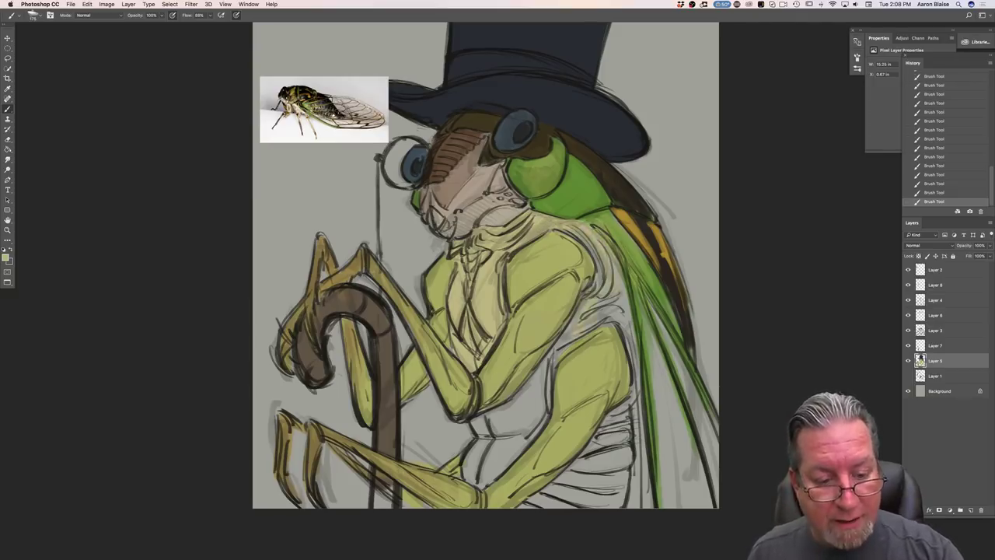
mouse_move(538, 375)
left_mouse_down()
mouse_move(529, 423)
mouse_move(476, 426)
mouse_move(494, 426)
mouse_move(507, 457)
mouse_move(499, 448)
mouse_move(486, 466)
mouse_move(476, 452)
left_mouse_up()
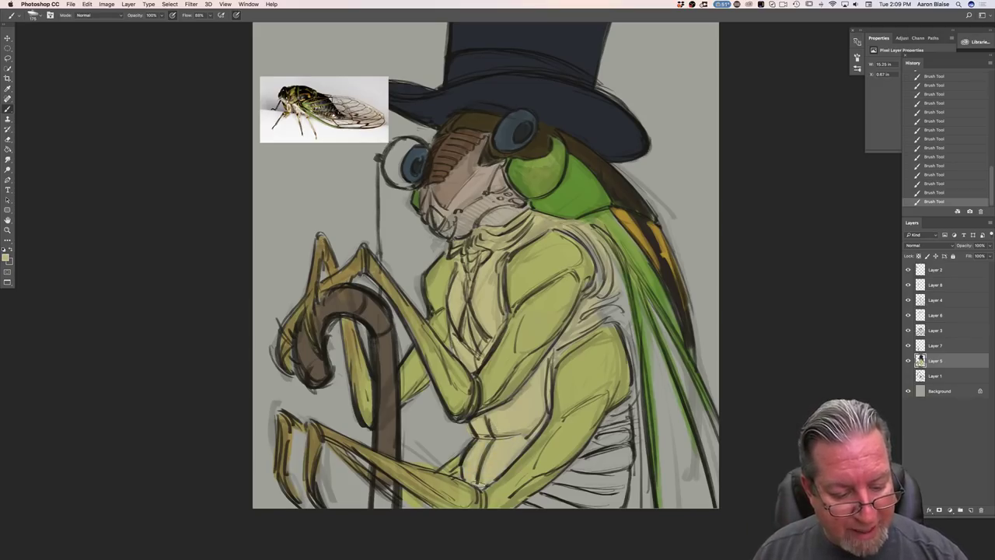
mouse_move(621, 459)
left_mouse_down()
mouse_move(614, 499)
mouse_move(611, 486)
mouse_move(591, 492)
mouse_move(610, 432)
mouse_move(568, 486)
mouse_move(584, 462)
mouse_move(536, 494)
left_mouse_up()
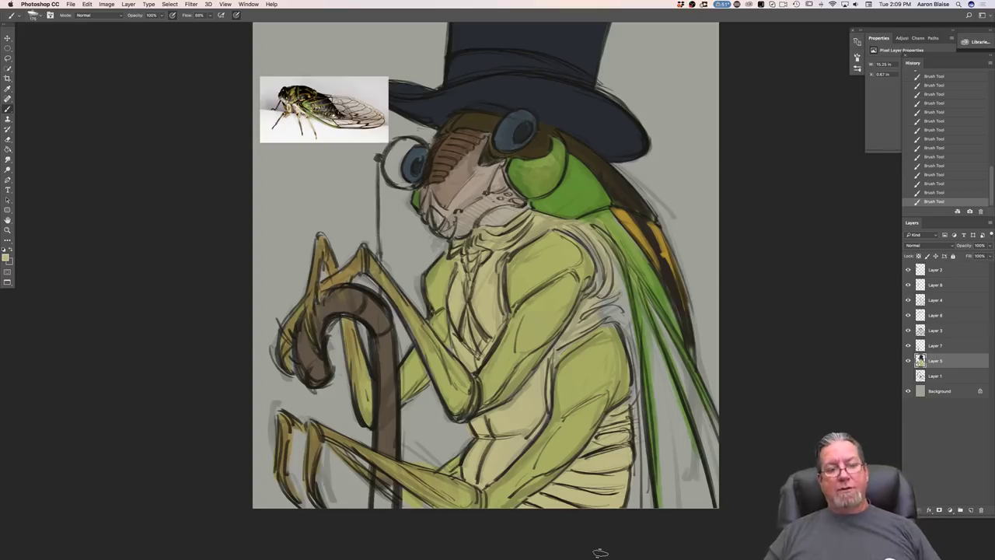
- Try dark brown #2e2721 on the upper back between the near shoulder and the wing
left_click(6, 258)
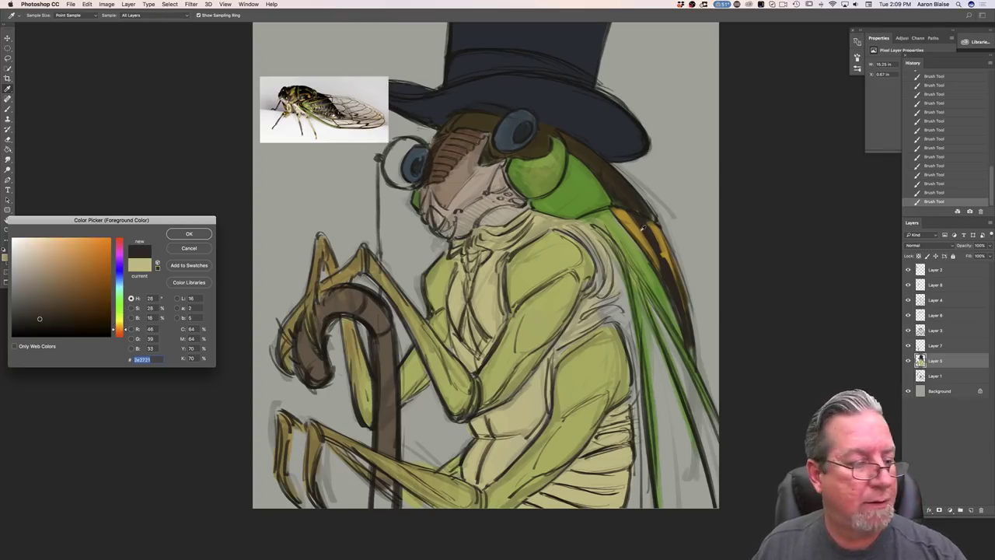
left_click(191, 234)
mouse_move(591, 230)
left_mouse_down()
mouse_move(622, 273)
mouse_move(608, 299)
mouse_move(571, 227)
mouse_move(579, 223)
mouse_move(627, 338)
left_mouse_up()
mouse_move(613, 259)
left_mouse_down()
mouse_move(622, 320)
mouse_move(585, 320)
mouse_move(611, 333)
left_mouse_up()
left_click_drag(611, 291, 565, 346)
mouse_move(627, 329)
left_mouse_down()
mouse_move(639, 392)
mouse_move(630, 364)
left_mouse_up()
left_click_drag(616, 306, 605, 322)
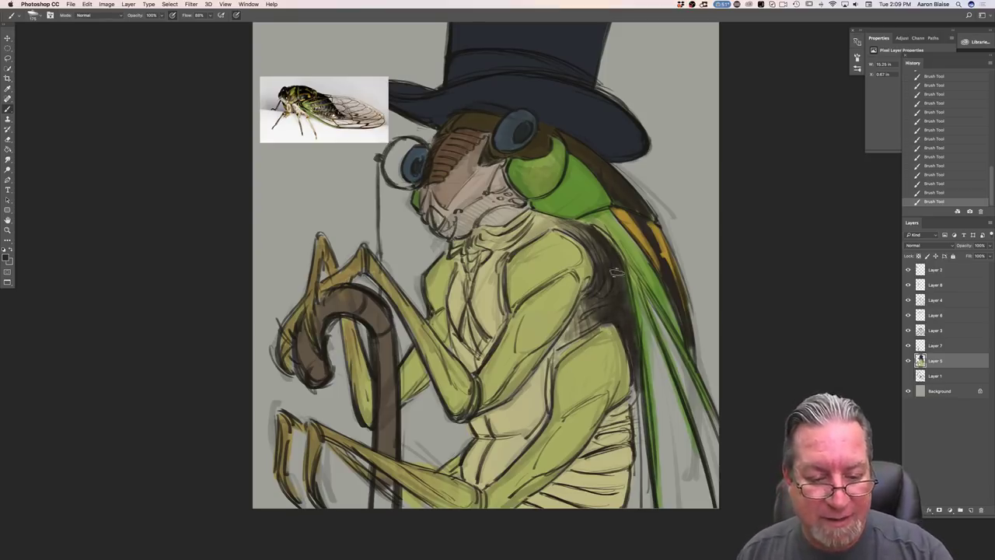
mouse_move(616, 274)
left_mouse_down()
mouse_move(581, 231)
mouse_move(563, 226)
left_mouse_up()
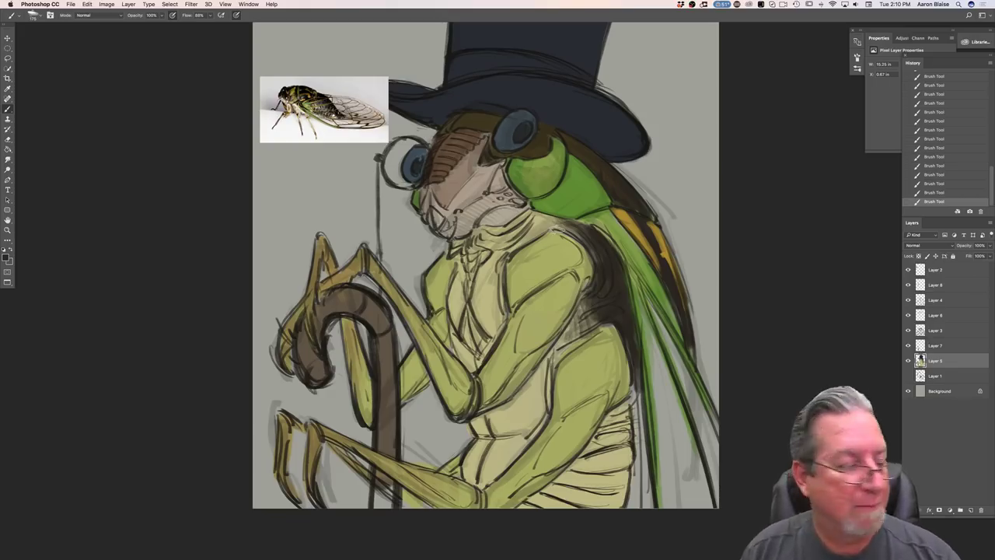
- Sample the pale belly colour and paint the back with it from the shoulder down along the wing edge
left_click(7, 258)
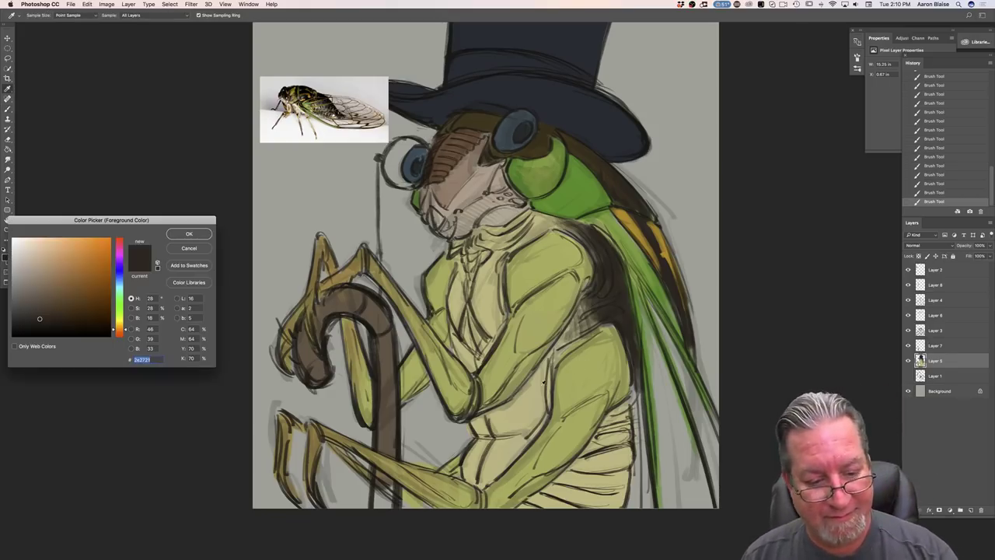
left_click(536, 395)
key("Return")
key("b")
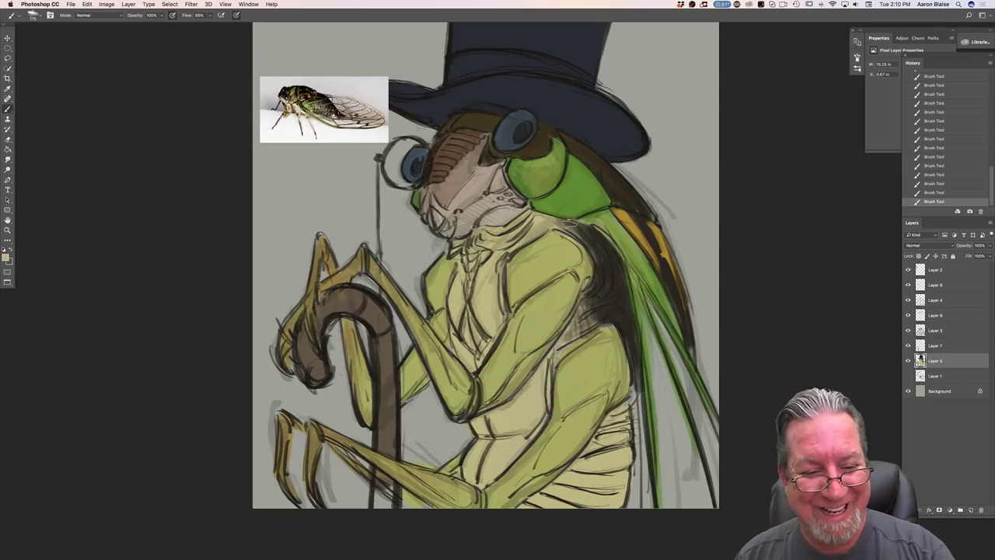
mouse_move(591, 240)
left_mouse_down()
mouse_move(608, 253)
mouse_move(571, 231)
mouse_move(610, 303)
mouse_move(618, 260)
mouse_move(634, 387)
left_mouse_up()
left_click_drag(637, 350, 634, 405)
mouse_move(598, 284)
left_mouse_down()
mouse_move(618, 327)
mouse_move(583, 315)
mouse_move(566, 344)
left_mouse_up()
mouse_move(618, 317)
left_mouse_down()
mouse_move(603, 324)
mouse_move(613, 319)
left_mouse_up()
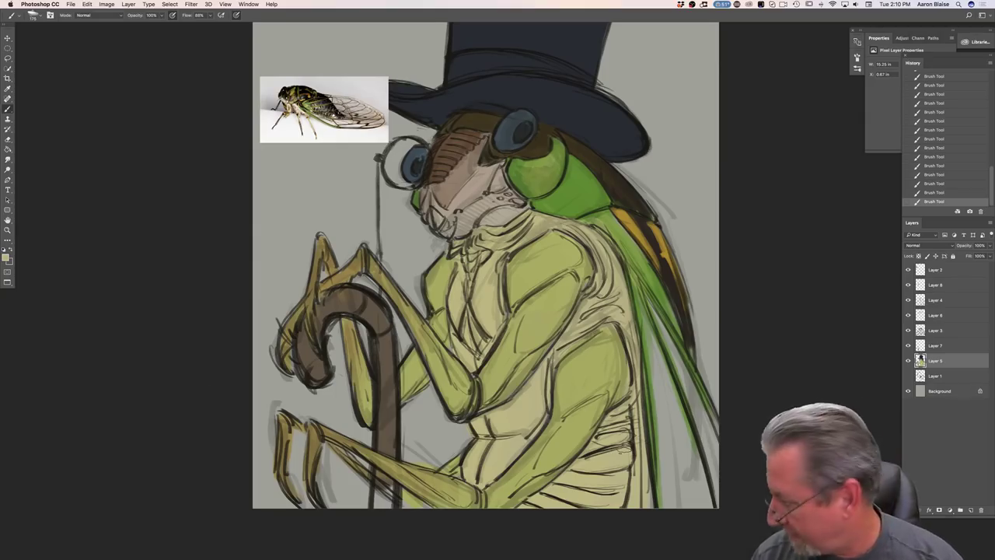
- Set the foreground colour to muted brown #998965, choose a different brush preset and shade the chest between the arms
left_click(6, 257)
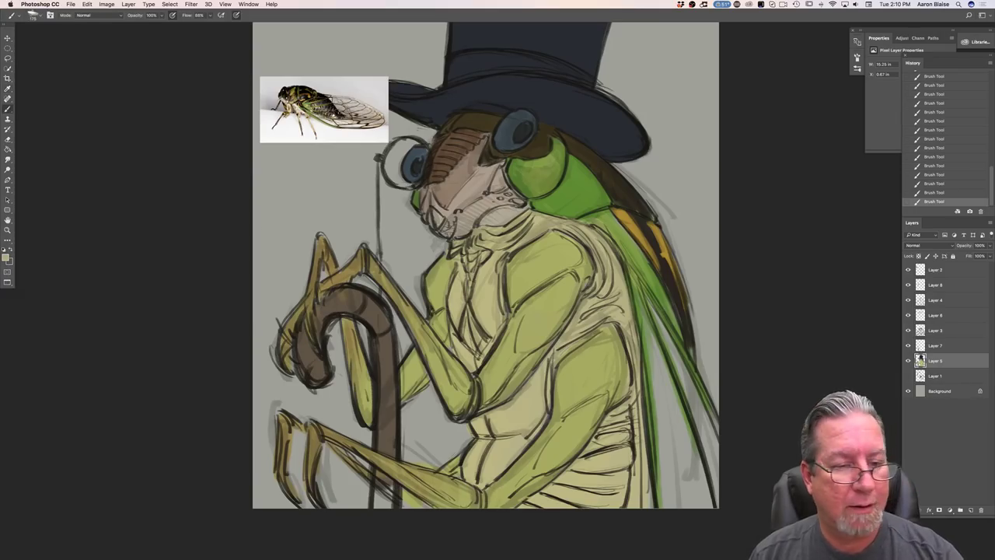
key("Return")
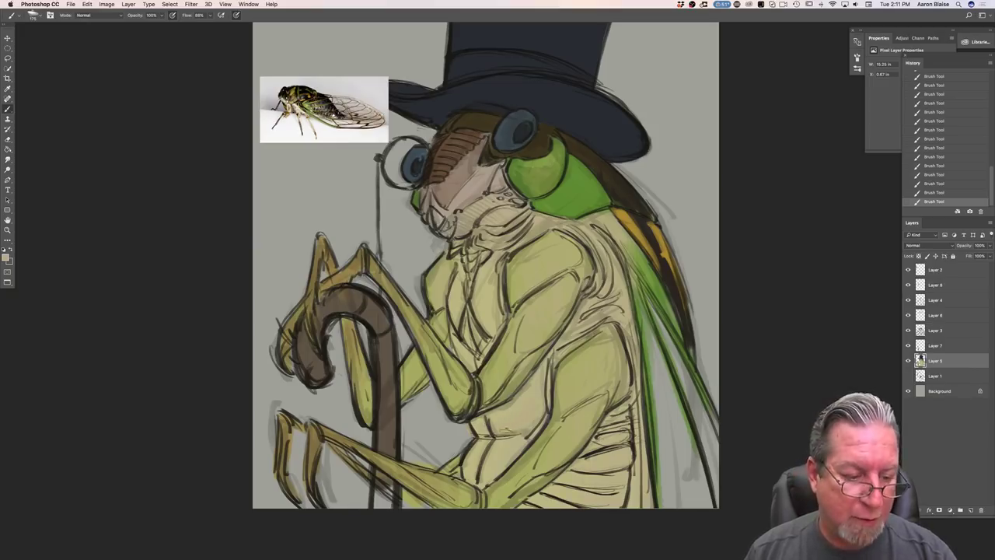
left_click(6, 257)
left_click(45, 276)
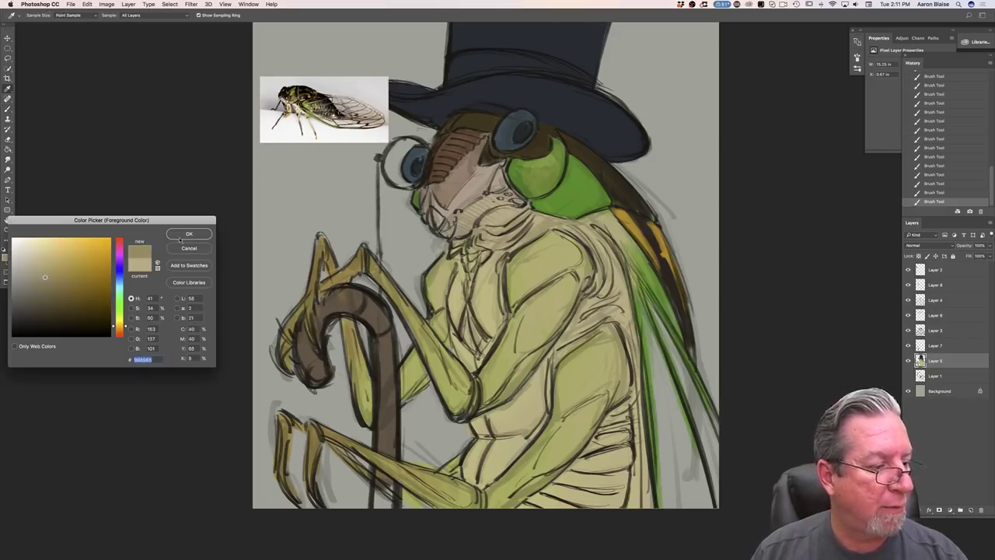
left_click(189, 234)
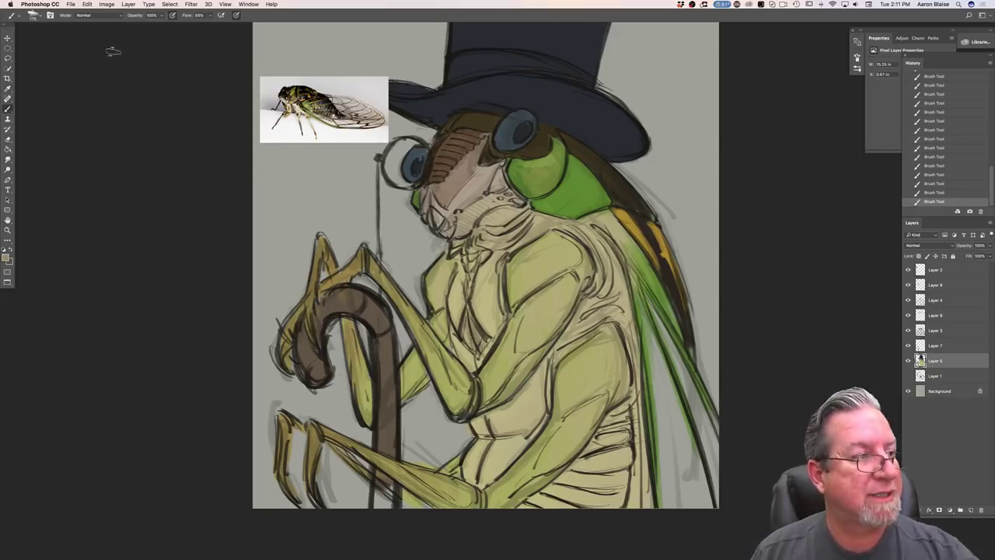
left_click(33, 16)
left_click(15, 89)
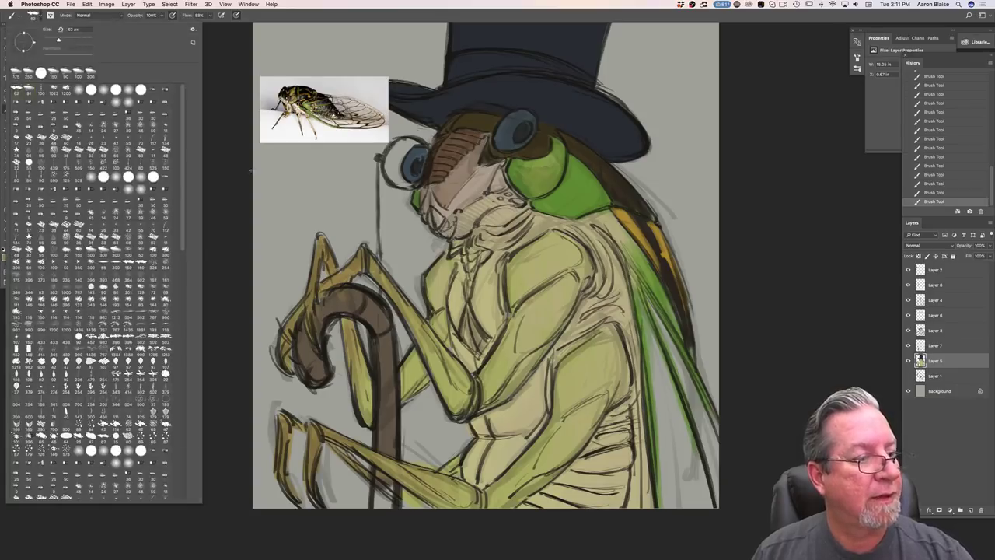
left_click(250, 194)
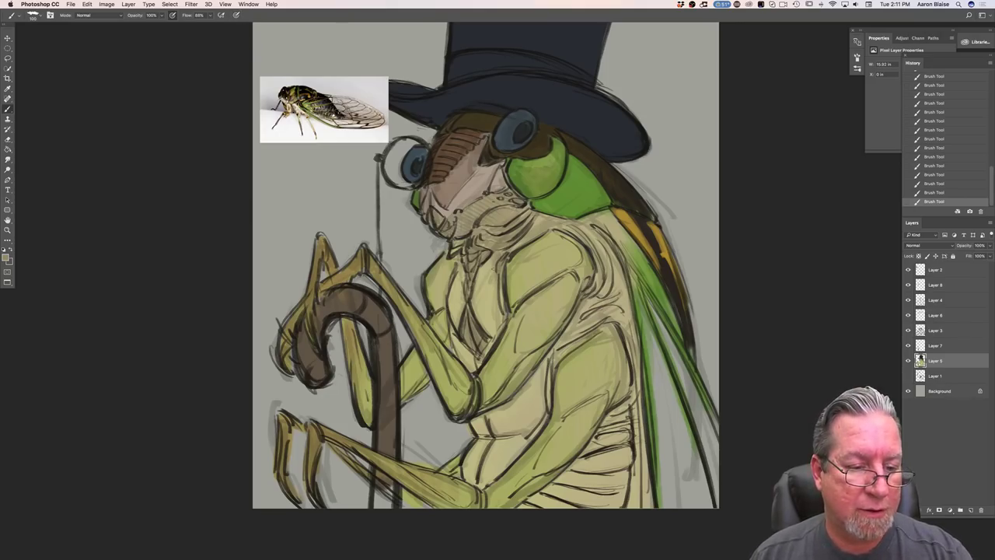
mouse_move(499, 300)
left_mouse_down()
mouse_move(492, 269)
mouse_move(491, 328)
mouse_move(495, 309)
mouse_move(482, 330)
mouse_move(476, 289)
left_mouse_up()
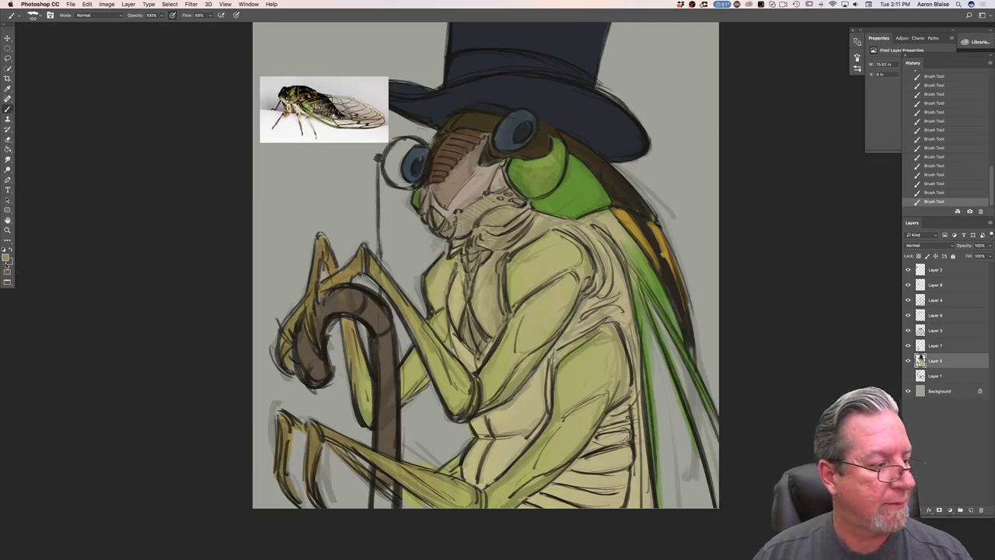
- Set the foreground colour to orange-brown #bf7c50 and paint accents on the chest and the neck folds
left_click(7, 258)
left_click_drag(120, 328, 120, 330)
left_click(69, 262)
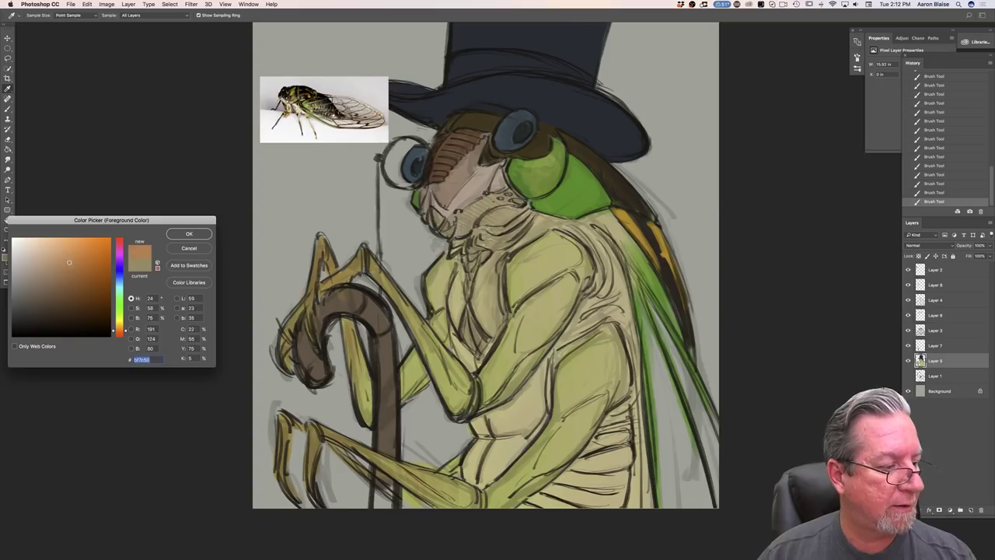
left_click(187, 234)
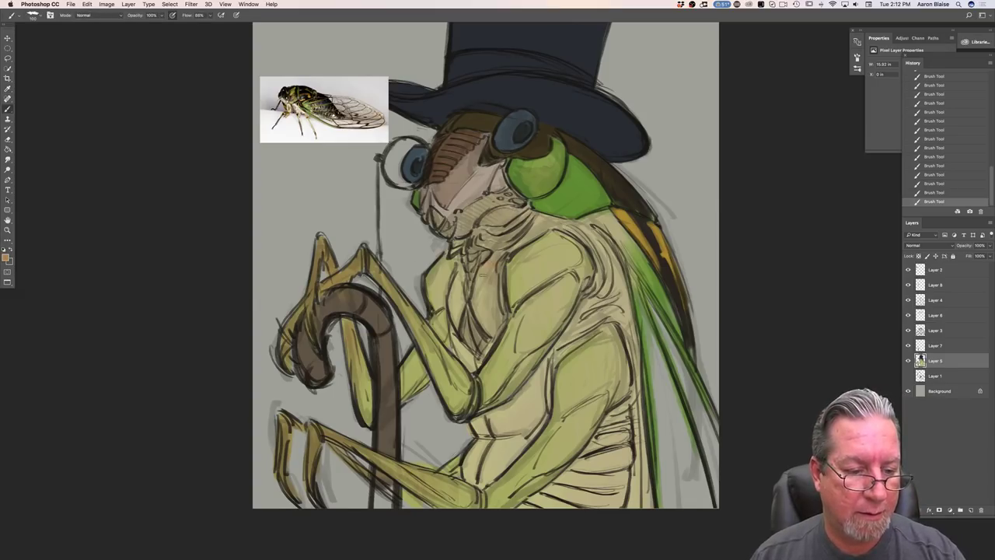
mouse_move(488, 285)
left_mouse_down()
mouse_move(495, 320)
mouse_move(479, 300)
mouse_move(456, 307)
left_mouse_up()
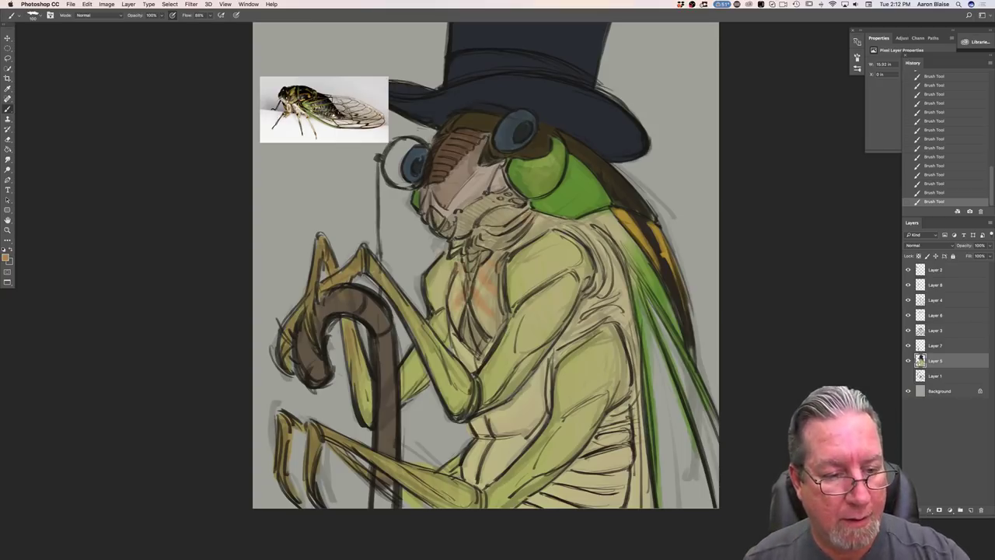
mouse_move(516, 228)
left_mouse_down()
mouse_move(454, 251)
mouse_move(479, 241)
left_mouse_up()
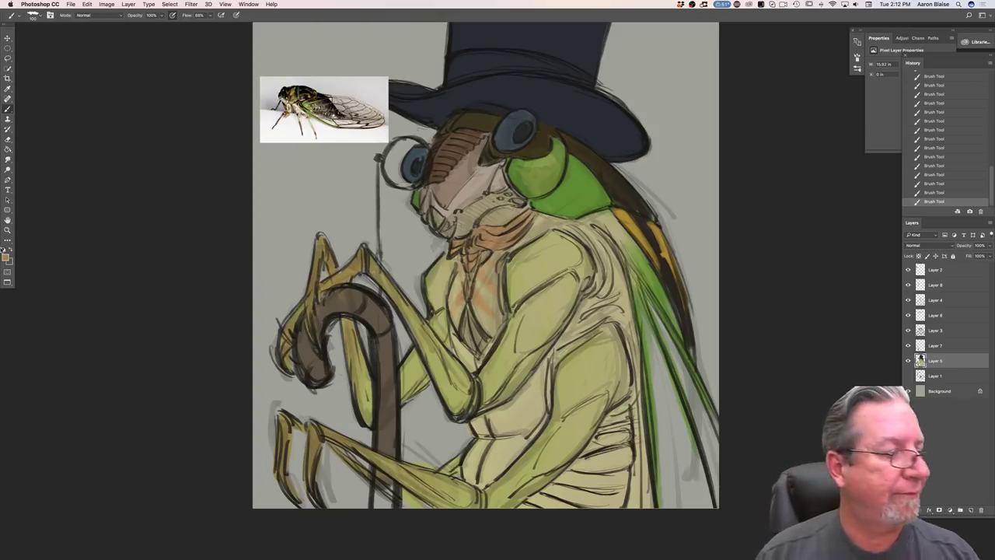
- Switch the foreground colour to a bright yellow-green and add highlights to the green cheek, neck plate and wing base
left_click(6, 259)
left_click(119, 319)
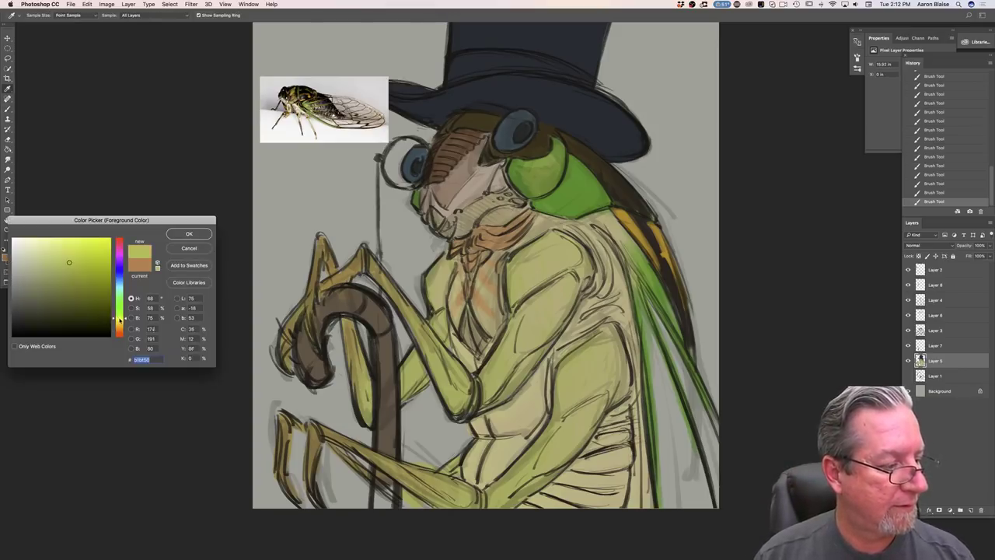
left_click_drag(118, 318, 117, 320)
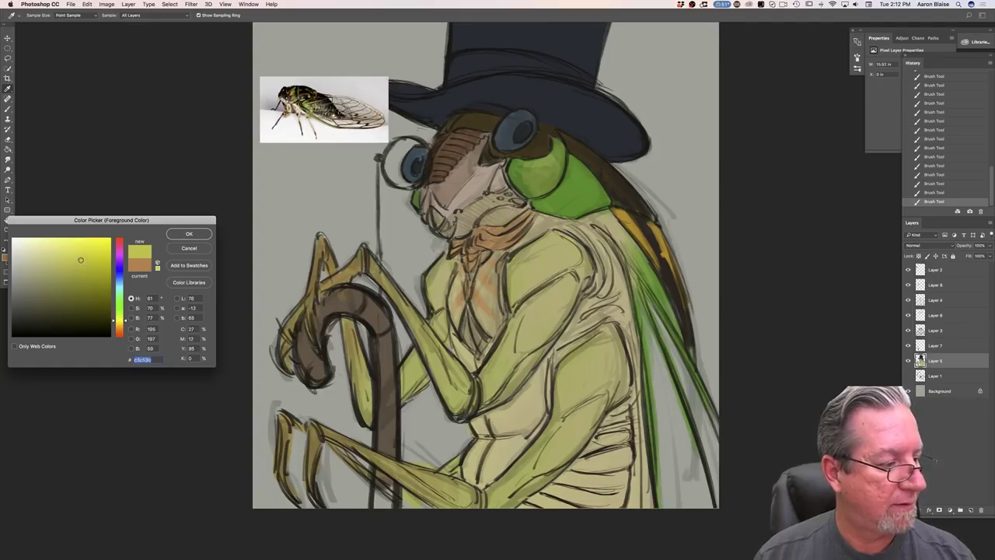
key("Return")
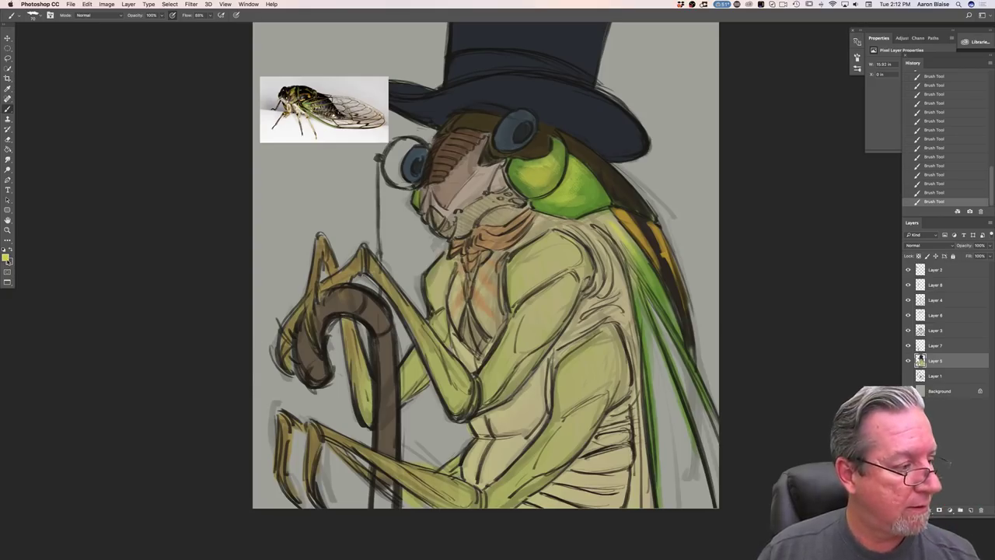
- Set the foreground colour to a dark ochre brown, enlarge the brush and paint the inner clawed toe
left_click(5, 258)
left_click(121, 328)
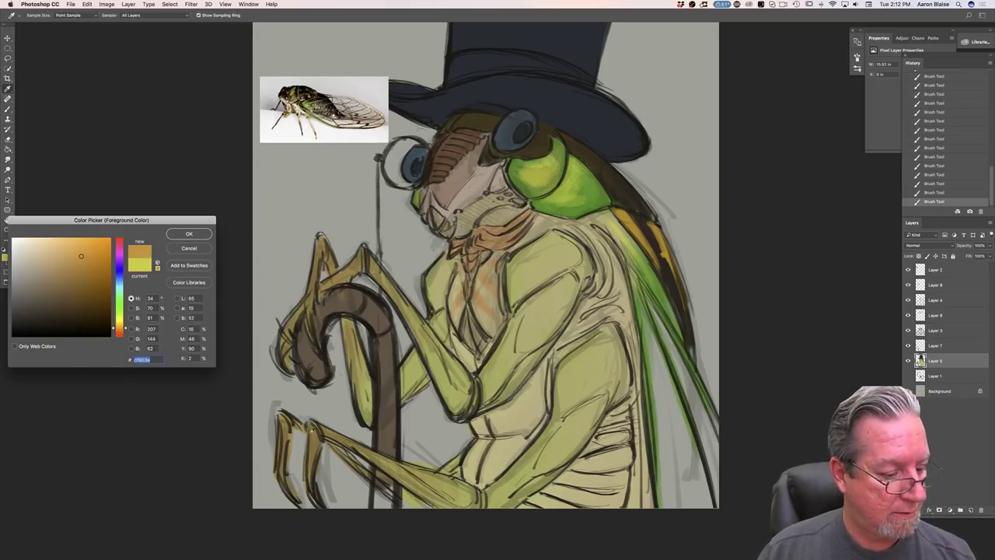
left_click(329, 427)
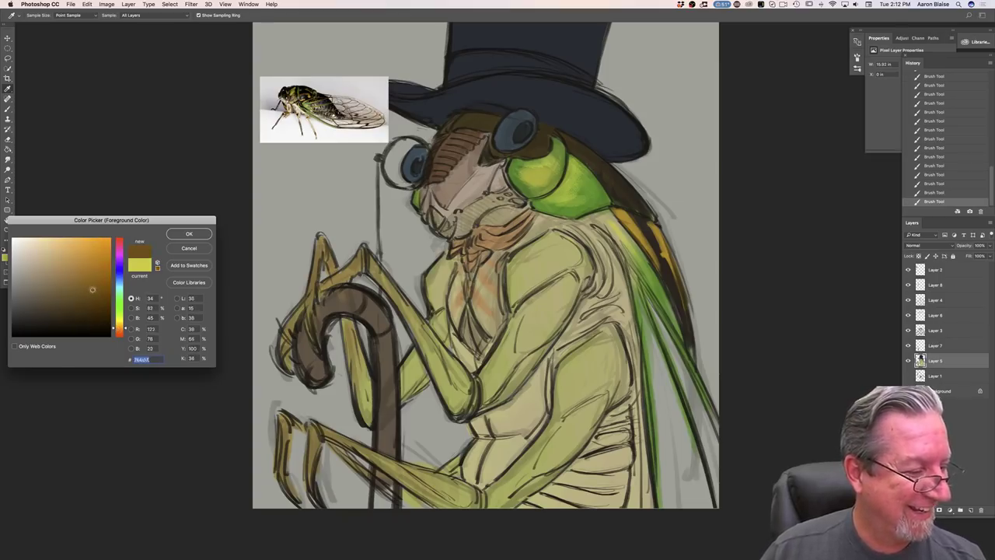
left_click(180, 236)
key("bracketright")
key("bracketright")
key("bracketright")
left_click_drag(312, 423, 313, 503)
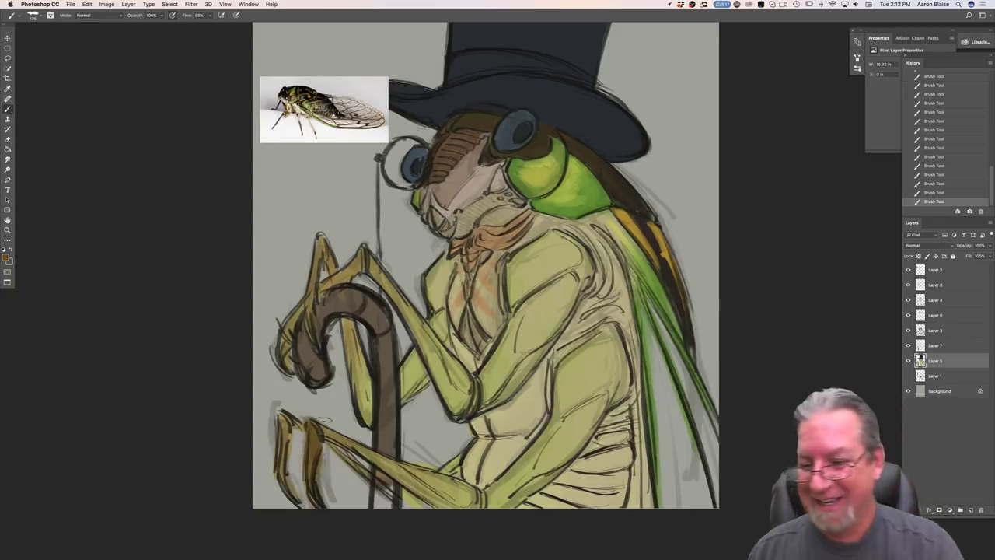
- Erase the stray brown paint around the inner toe and lock Layer 5's transparent pixels
left_click(918, 255)
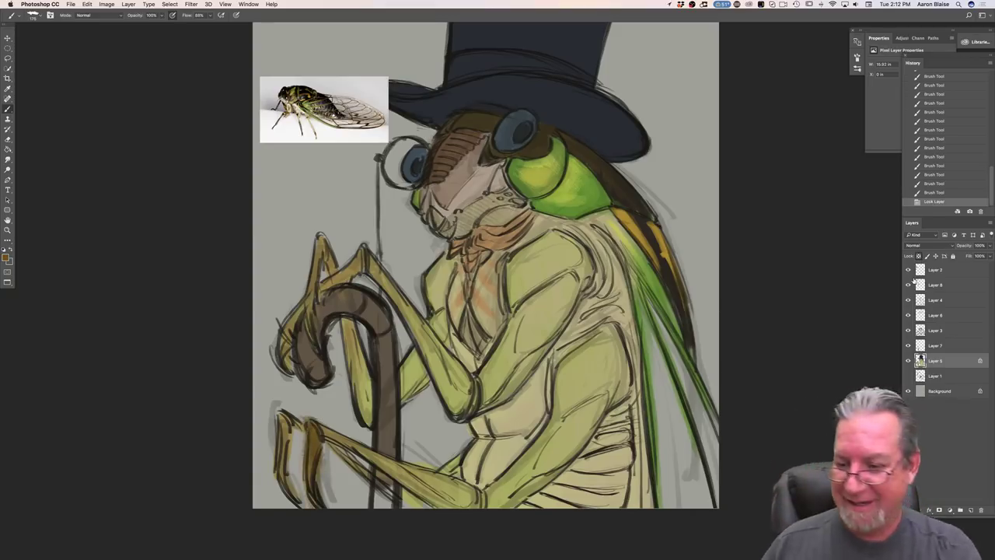
left_click(918, 256)
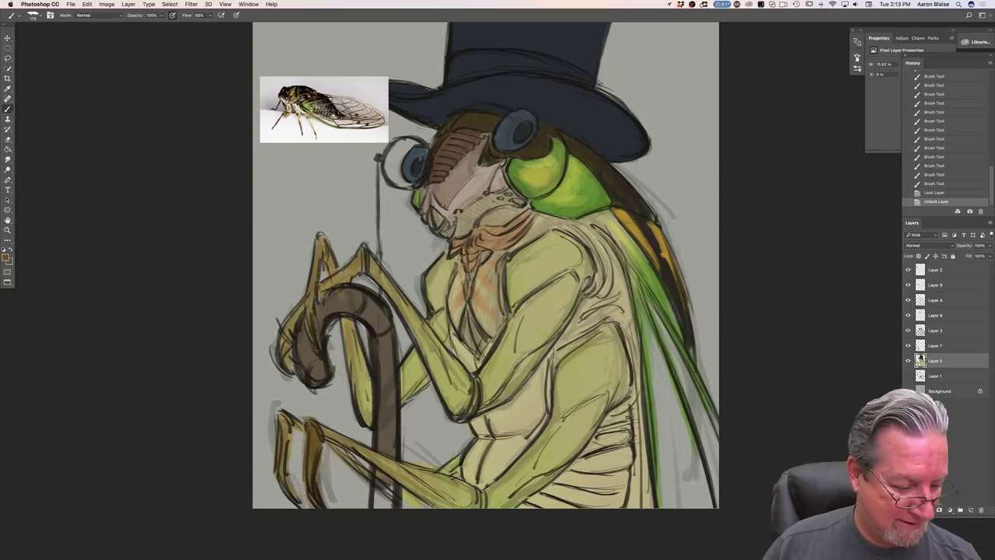
left_click_drag(319, 483, 321, 499)
left_click_drag(302, 427, 306, 499)
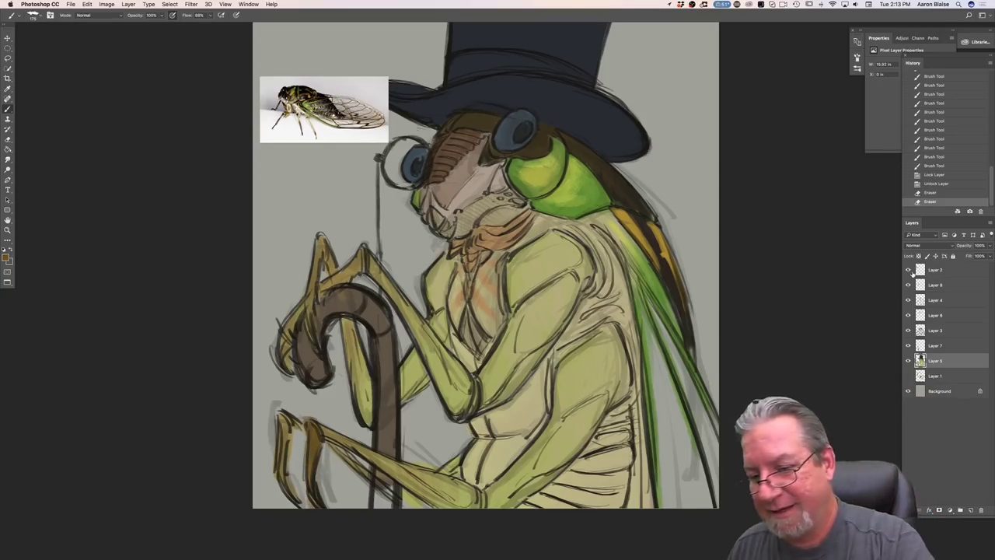
key("slash")
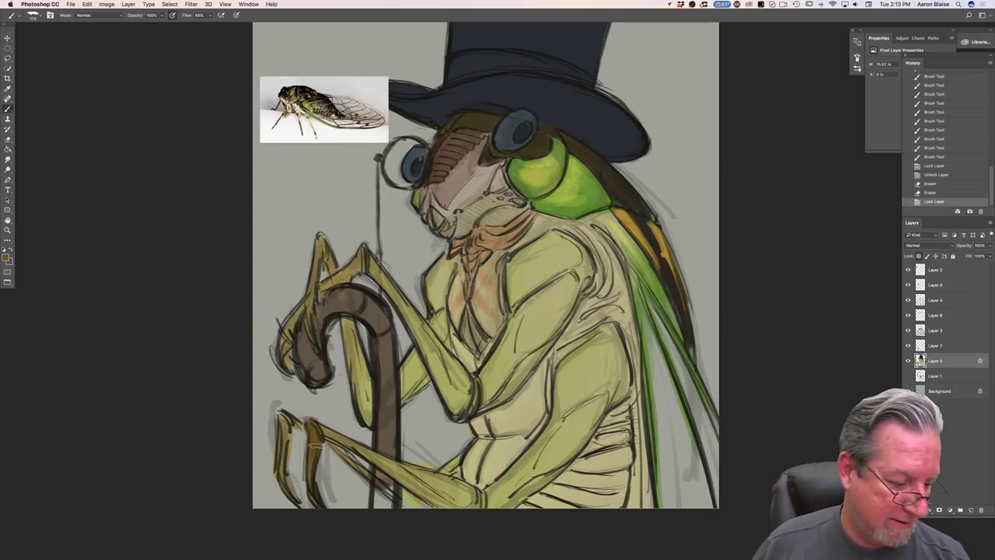
- Shade the underside of the shin with short dark ochre strokes and darken the outer clawed toe
left_click_drag(363, 476, 367, 456)
left_click_drag(370, 476, 375, 457)
left_click_drag(377, 475, 385, 460)
left_click_drag(387, 475, 390, 463)
mouse_move(391, 465)
left_mouse_down()
mouse_move(395, 479)
mouse_move(400, 464)
left_mouse_up()
left_click_drag(403, 481, 405, 467)
left_click_drag(410, 485, 423, 470)
left_click_drag(428, 490, 431, 472)
left_click_drag(436, 494, 438, 477)
left_click_drag(447, 498, 451, 480)
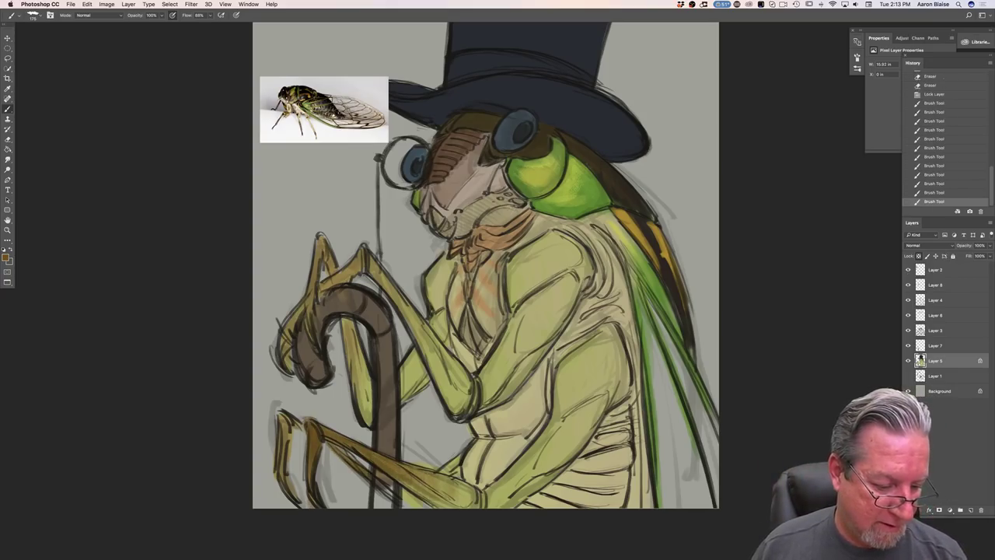
mouse_move(291, 427)
left_mouse_down()
mouse_move(284, 413)
mouse_move(285, 450)
left_mouse_up()
left_click_drag(285, 435, 289, 487)
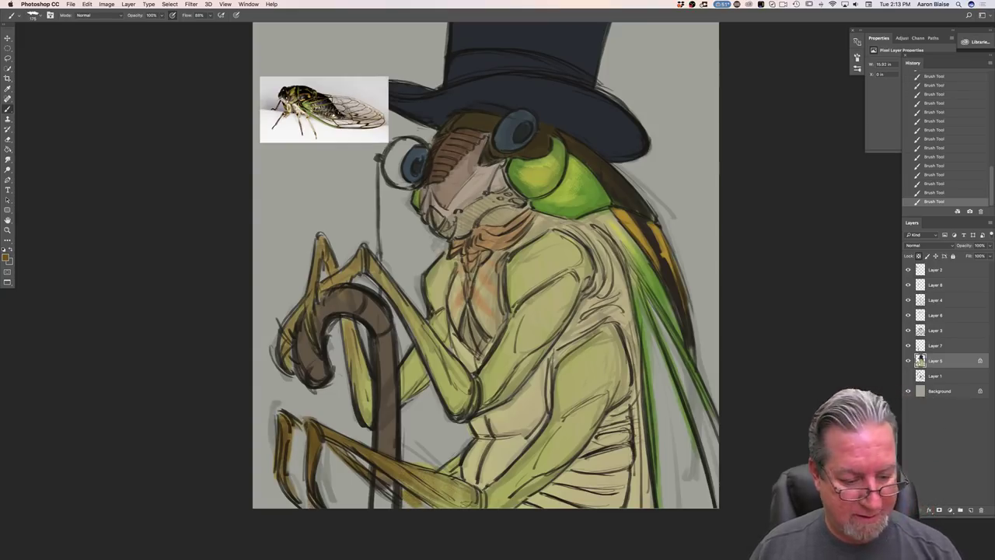
- Darken the clawed hands on the cane, both forearms and the near elbow with the same dark ochre
left_click_drag(322, 244, 310, 322)
mouse_move(362, 242)
left_mouse_down()
mouse_move(346, 276)
mouse_move(287, 334)
mouse_move(285, 365)
left_mouse_up()
left_click_drag(342, 321, 380, 400)
left_click_drag(362, 249, 433, 344)
left_click_drag(449, 423, 464, 426)
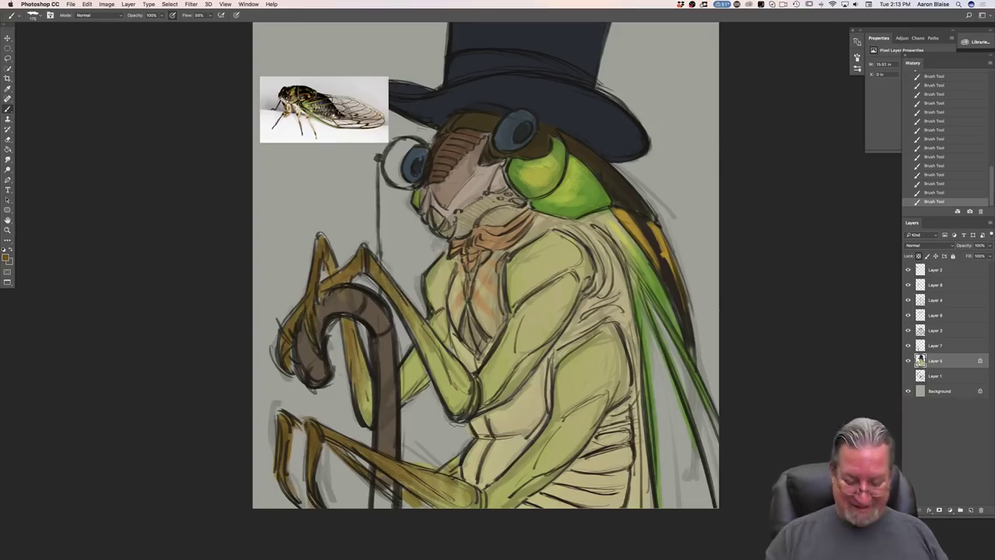
- Move the cicada reference photo on Layer 2 up into the empty corner beside the hat, clear of the brim
key("super+minus")
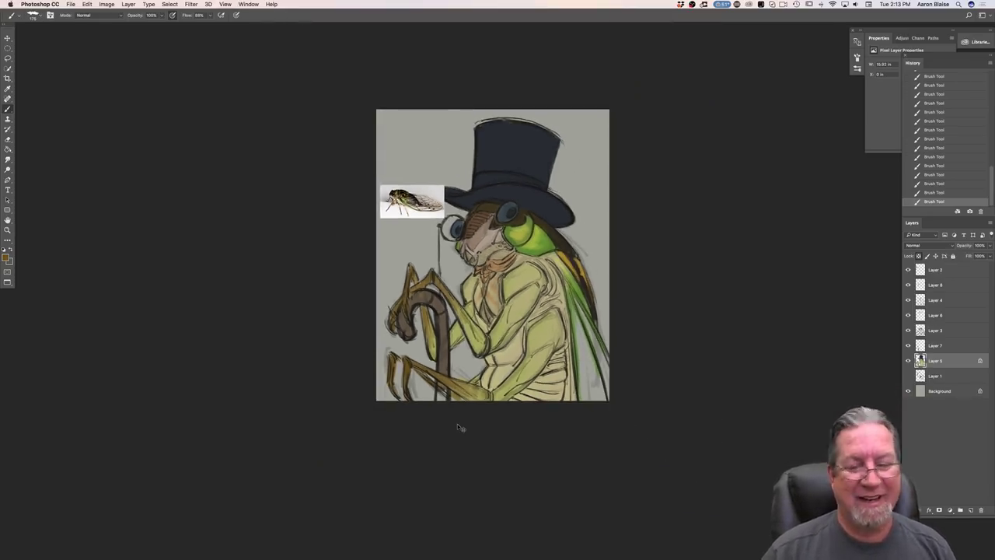
left_click(926, 270)
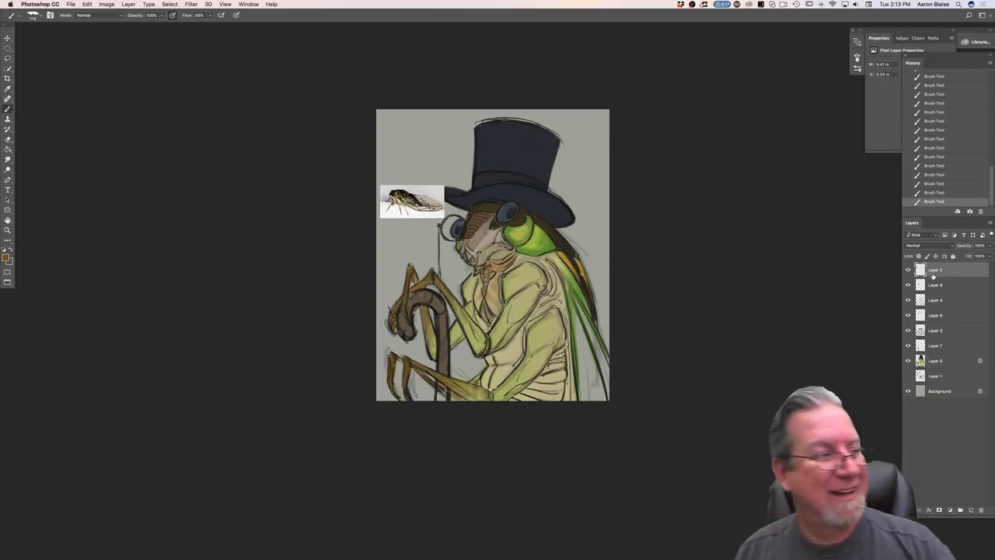
key("v")
left_click_drag(412, 198, 420, 143)
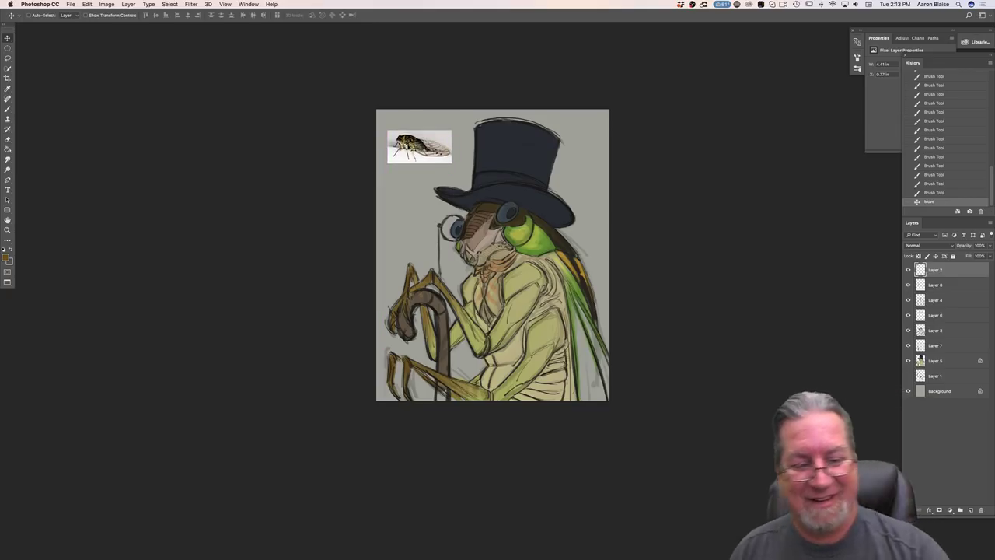
- Return to Layer 5, set the foreground colour to a muted blue (H 203, S 42, B 53) and unlock its transparent pixels
left_click(935, 361)
key("i")
left_click(7, 258)
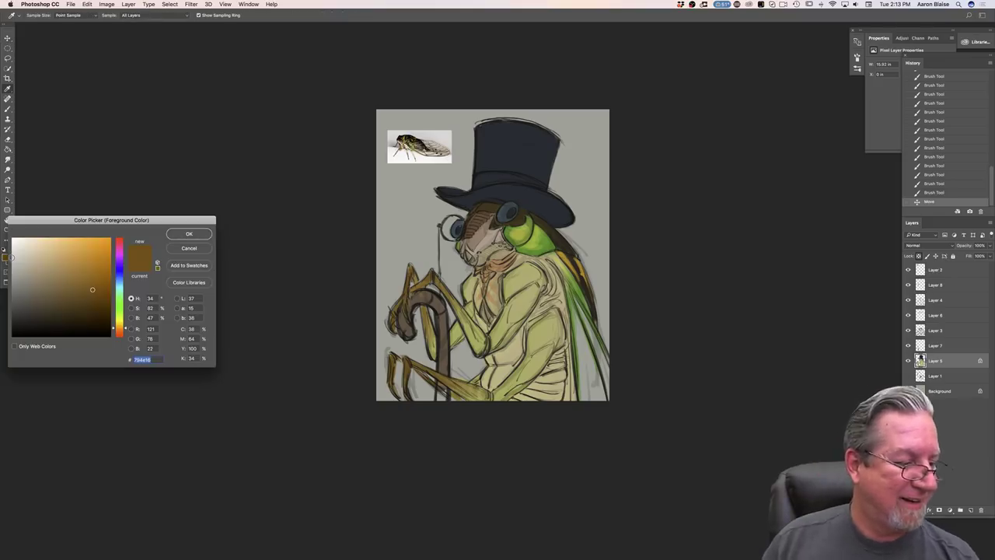
left_click(119, 280)
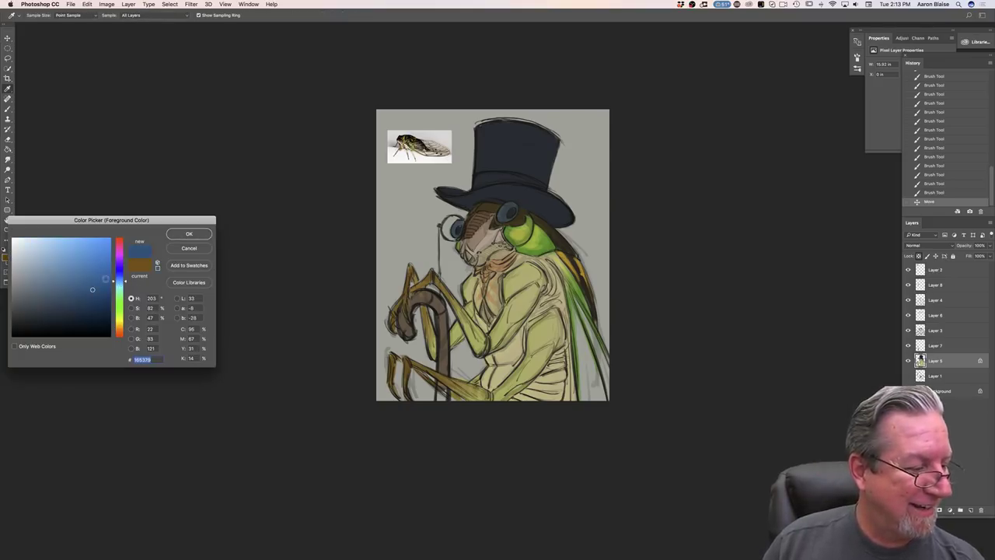
left_click(189, 233)
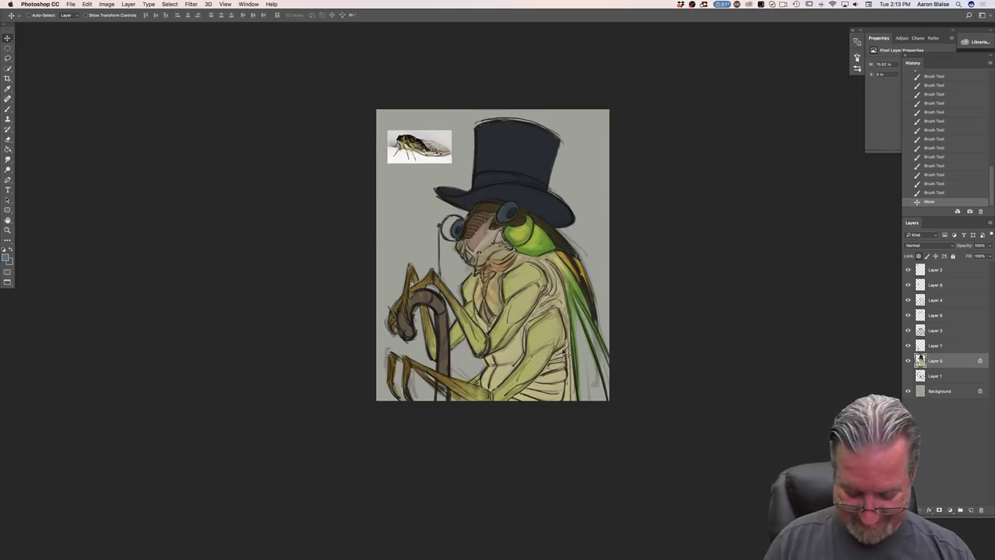
key("super+equal")
key("slash")
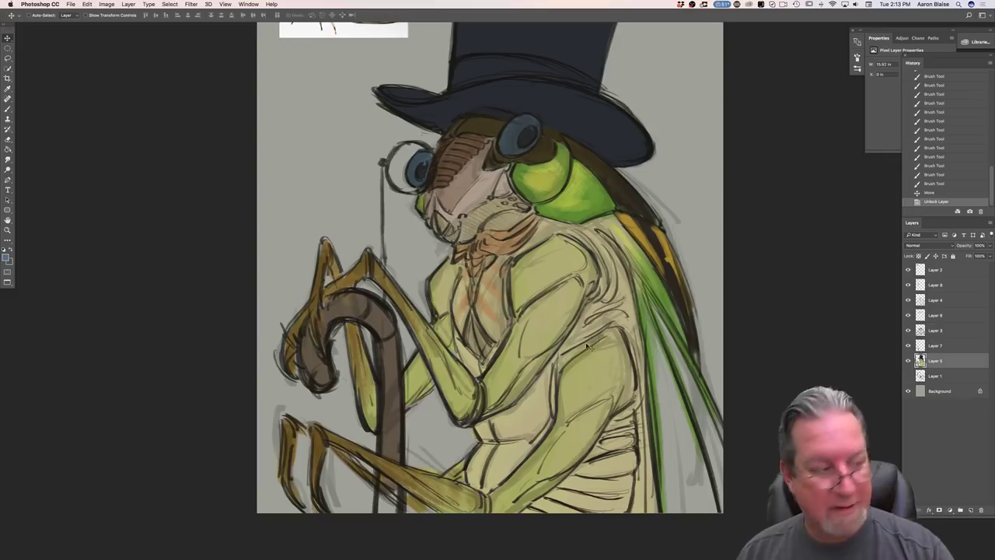
- Paint the wing membrane between the green veins with the muted blue, down to the canvas edge
key("b")
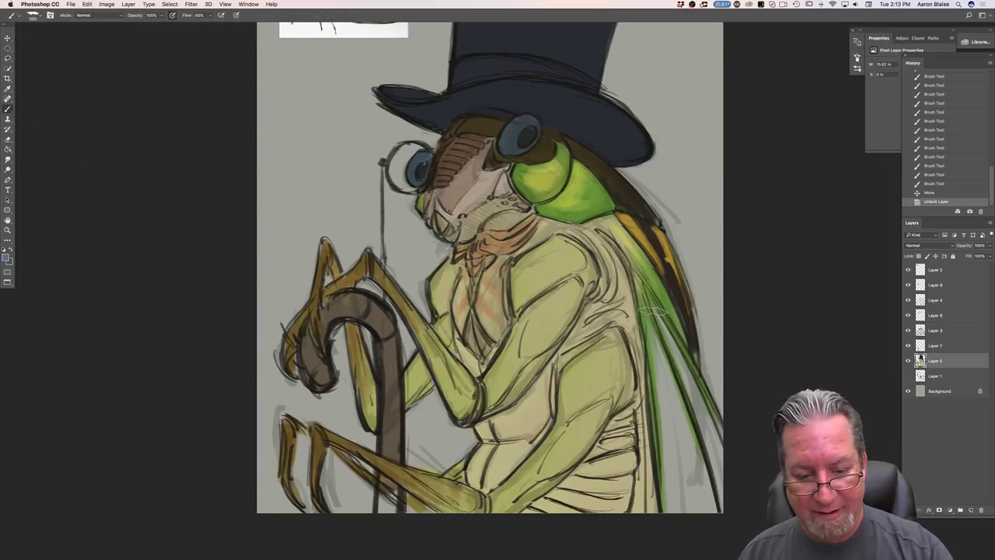
left_click_drag(653, 320, 665, 415)
mouse_move(650, 355)
left_mouse_down()
mouse_move(669, 447)
mouse_move(678, 446)
mouse_move(666, 381)
mouse_move(708, 519)
mouse_move(676, 519)
mouse_move(665, 432)
mouse_move(671, 523)
left_mouse_up()
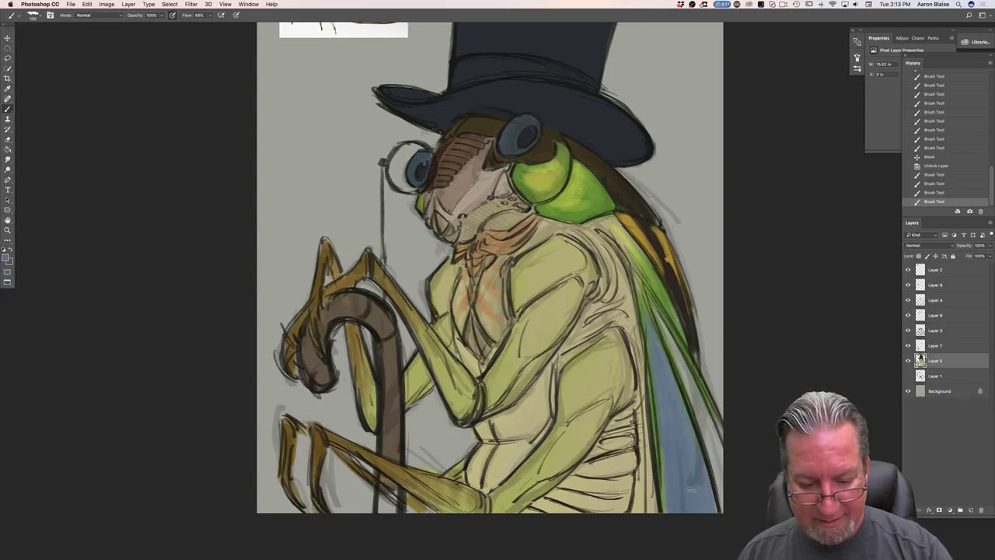
left_click_drag(654, 342, 649, 328)
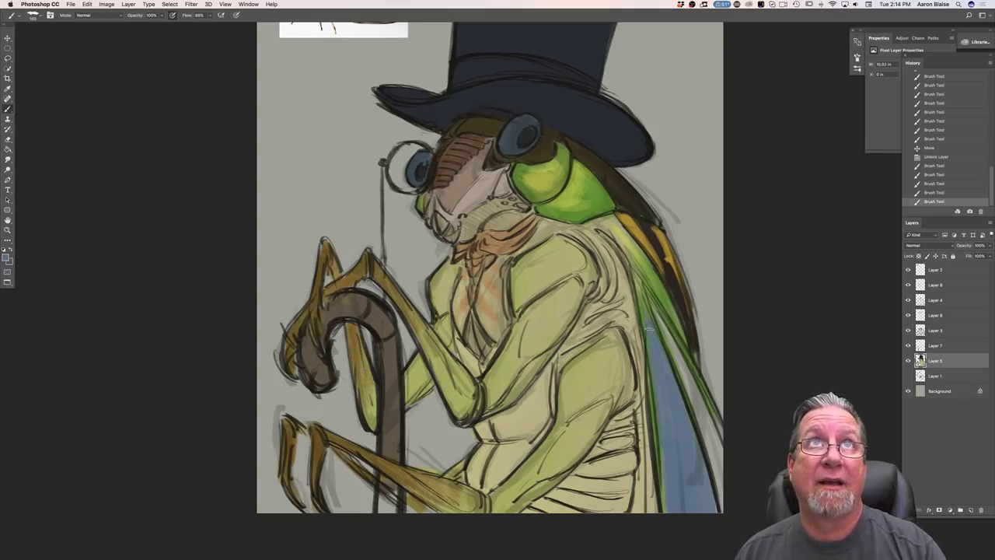
left_click_drag(657, 325, 703, 420)
mouse_move(677, 362)
left_mouse_down()
mouse_move(716, 457)
mouse_move(721, 511)
left_mouse_up()
left_click_drag(708, 398, 700, 395)
- Extend the blue over the wing folds behind the near shoulder and along the strip bordering the back
left_click_drag(641, 266, 629, 282)
left_click_drag(608, 247, 638, 339)
left_click_drag(615, 268, 624, 322)
mouse_move(611, 300)
left_mouse_down()
mouse_move(615, 323)
mouse_move(575, 325)
left_mouse_up()
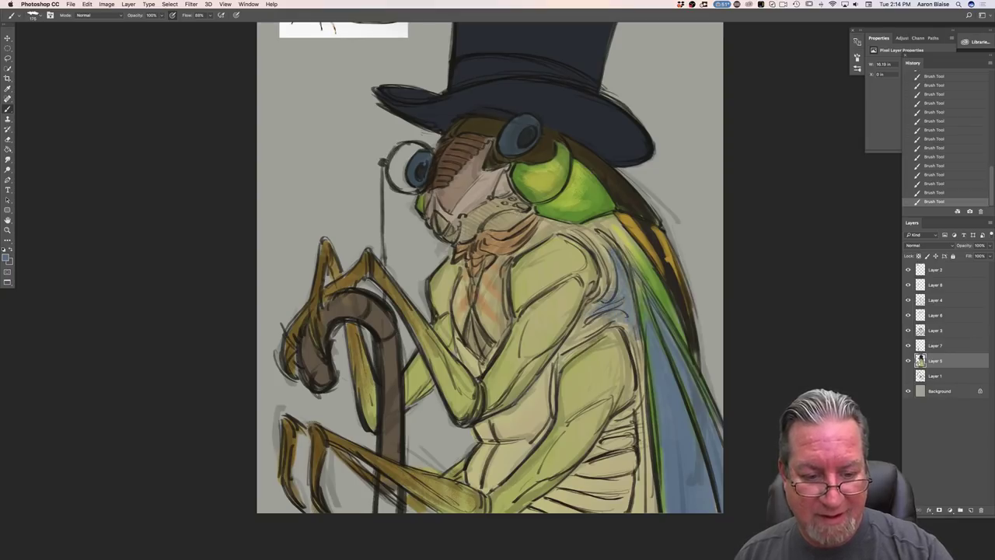
left_click_drag(614, 243, 602, 291)
left_click_drag(606, 224, 583, 256)
mouse_move(643, 325)
left_mouse_down()
mouse_move(620, 387)
mouse_move(611, 353)
mouse_move(633, 432)
left_mouse_up()
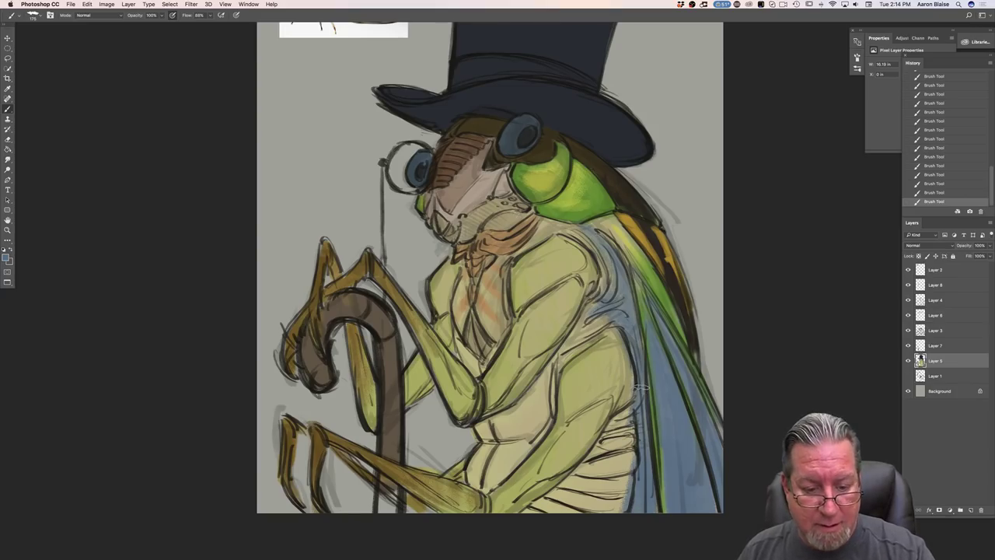
- Brush blue between the abdomen's segment lines and into the folds beneath the near shoulder
left_click_drag(639, 408, 622, 423)
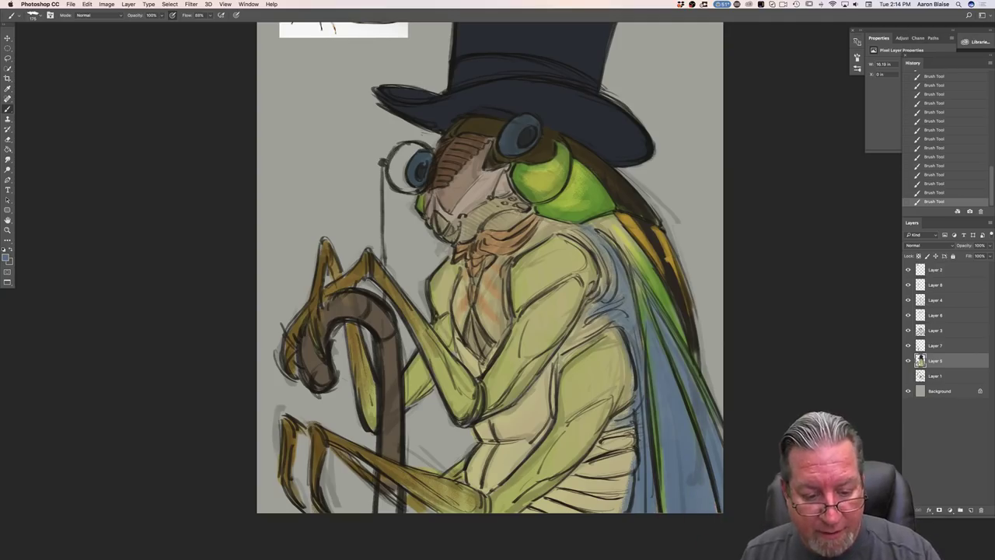
mouse_move(631, 449)
left_mouse_down()
mouse_move(609, 455)
mouse_move(622, 470)
mouse_move(591, 474)
mouse_move(555, 507)
left_mouse_up()
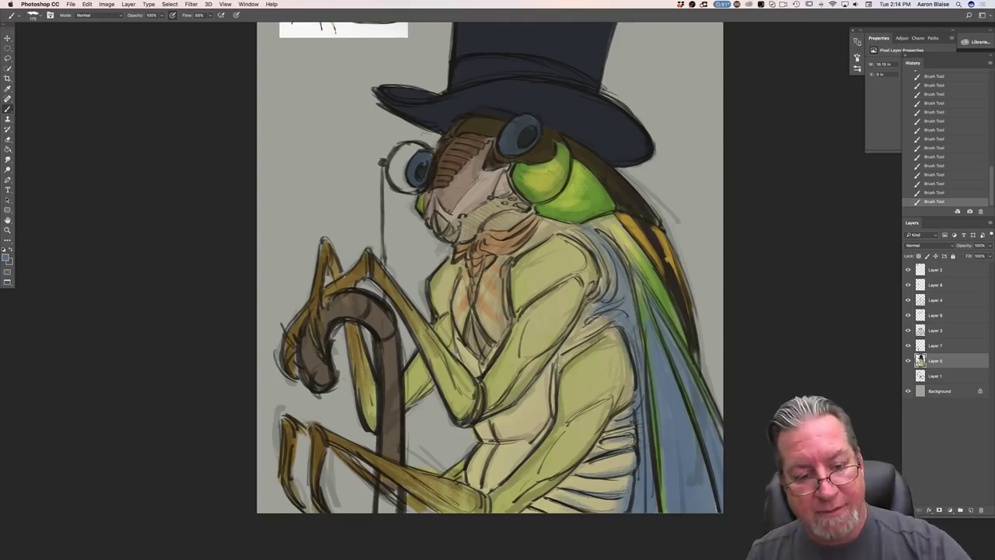
left_click_drag(606, 316, 579, 329)
left_click_drag(593, 324, 573, 331)
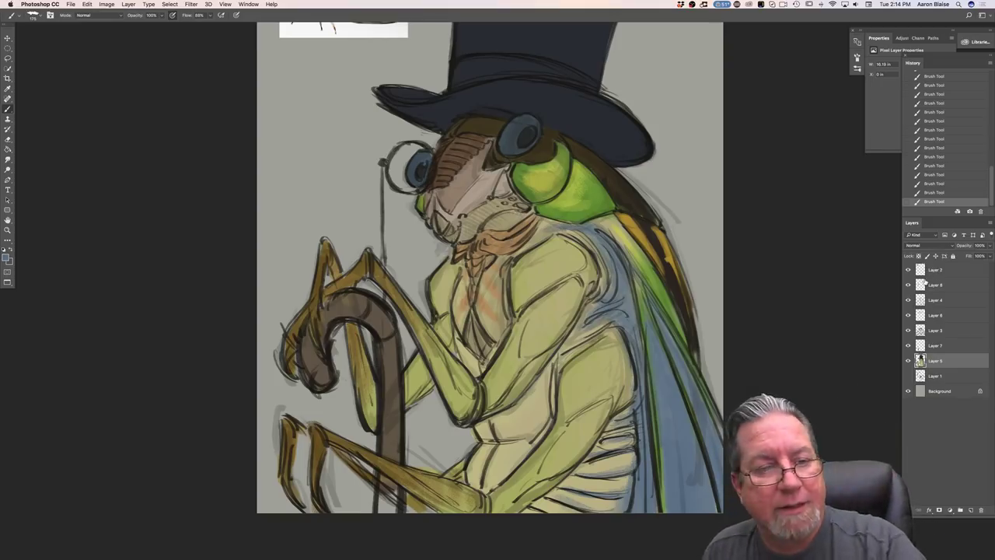
- Add a new layer above the reference photo layer and set its blend mode to Multiply
key("super+=")
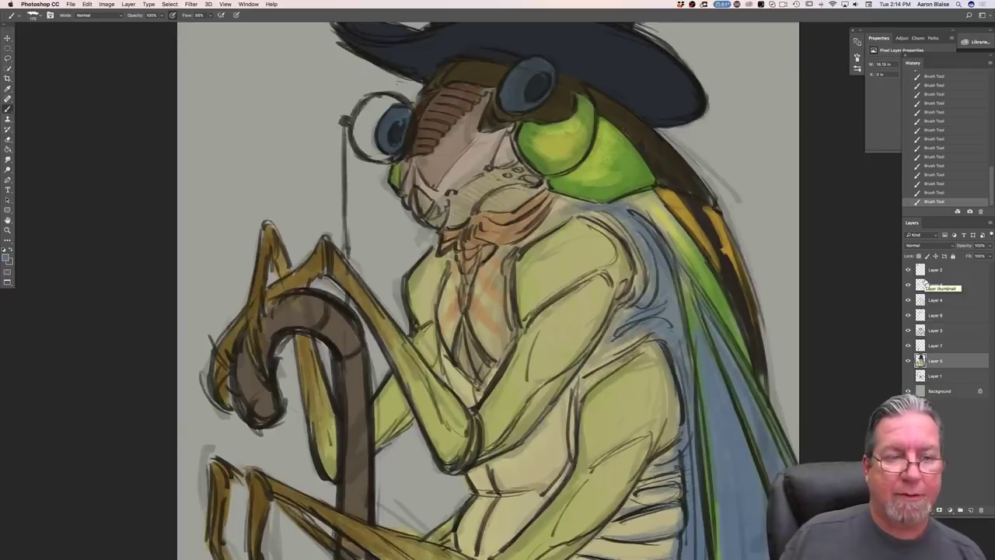
key("super+-")
key("super+-")
left_click_drag(249, 366, 282, 429)
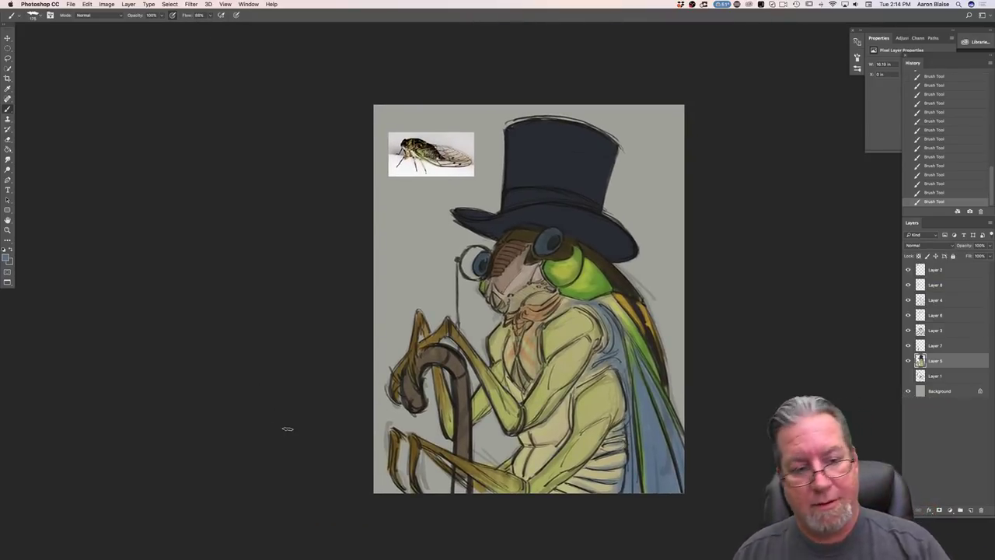
left_click(939, 272)
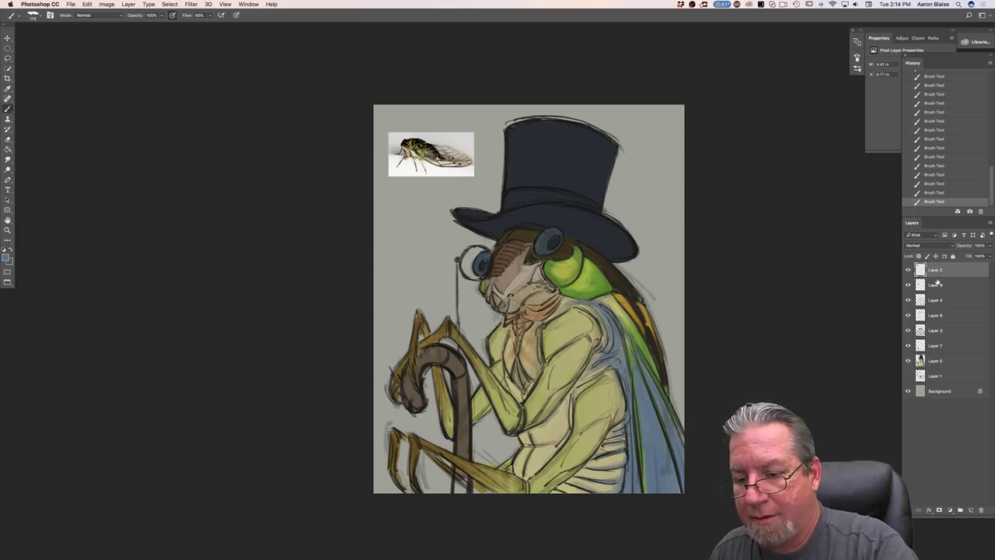
left_click(966, 510)
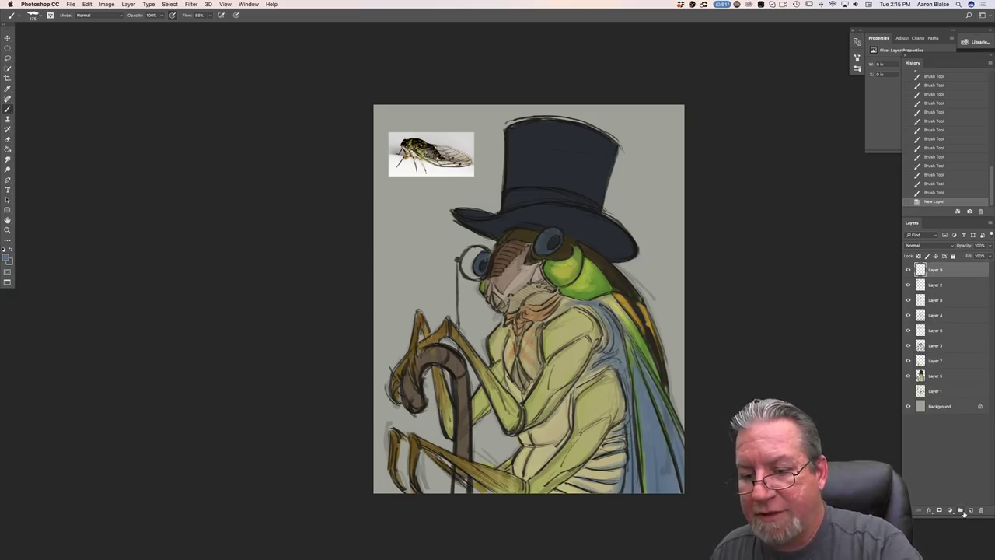
left_click(907, 269)
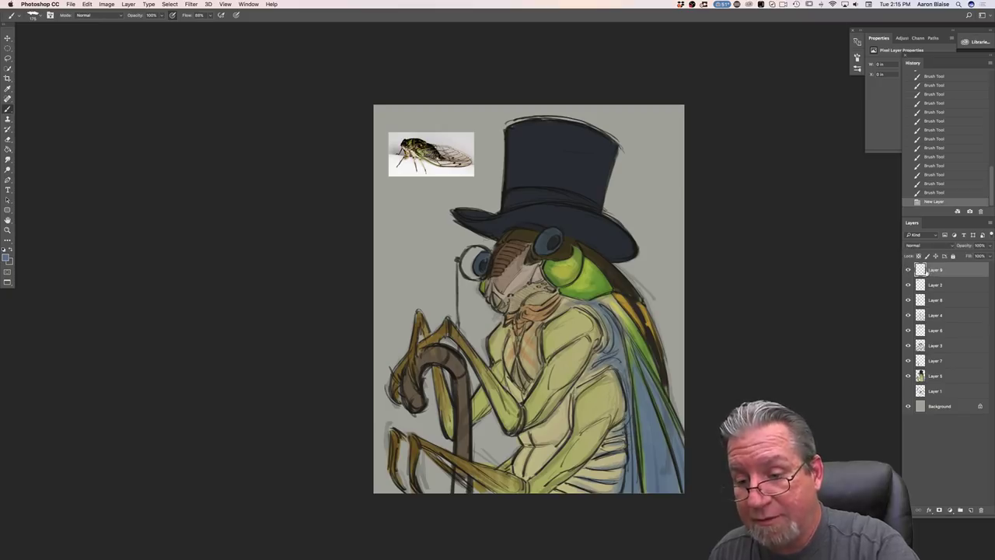
left_click(912, 245)
left_click(909, 266)
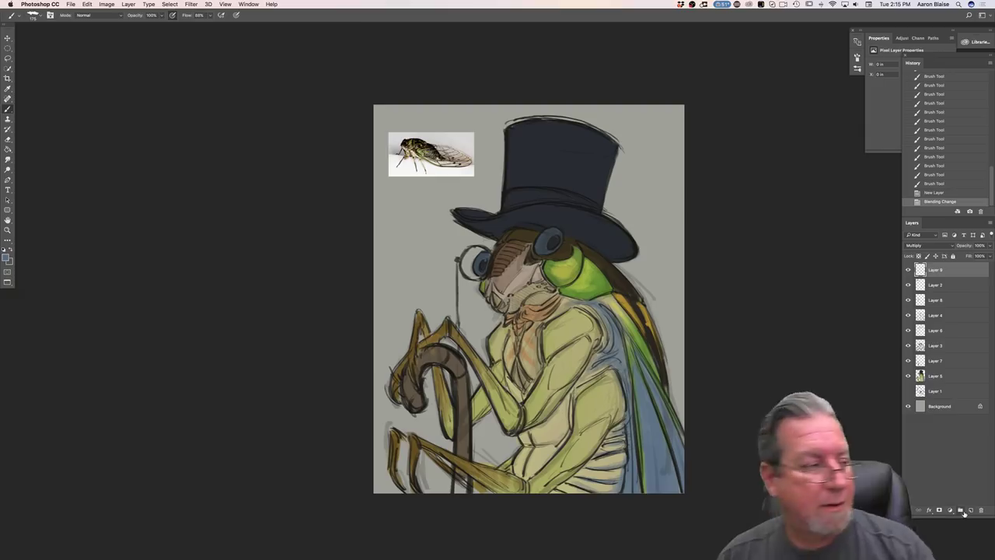
- Set the foreground colour to a lighter greyish blue (#7692a3) for painting shadows
left_click(6, 257)
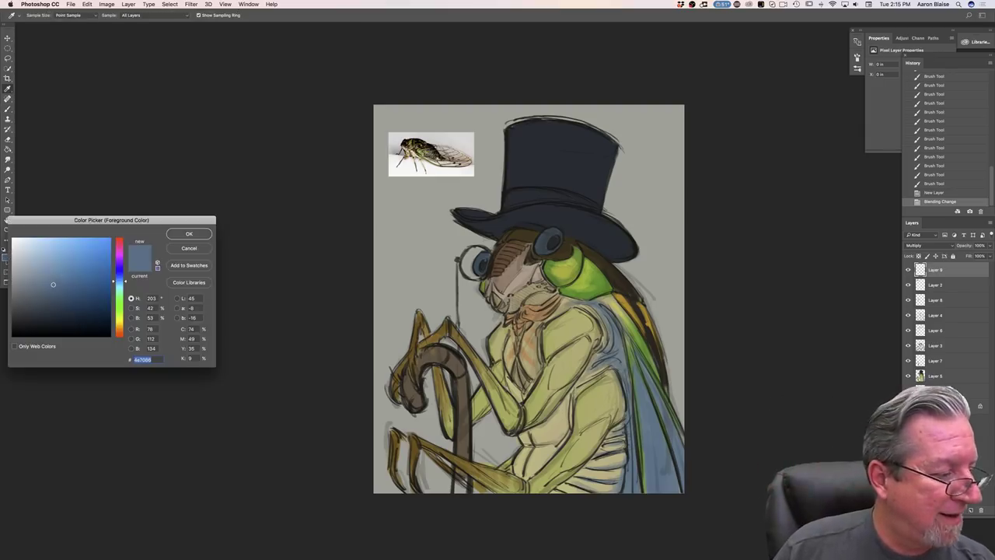
left_click(39, 271)
left_click(177, 238)
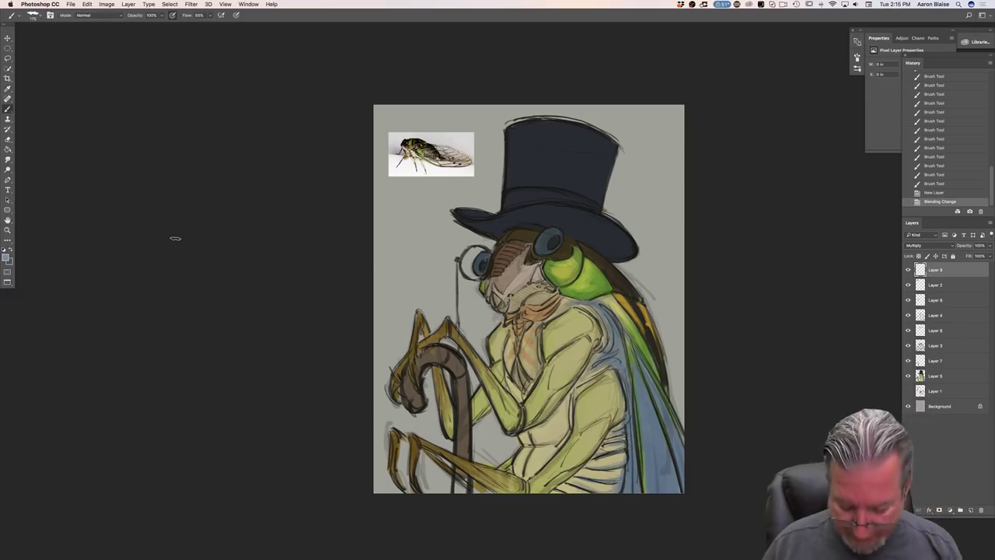
key("super+equal")
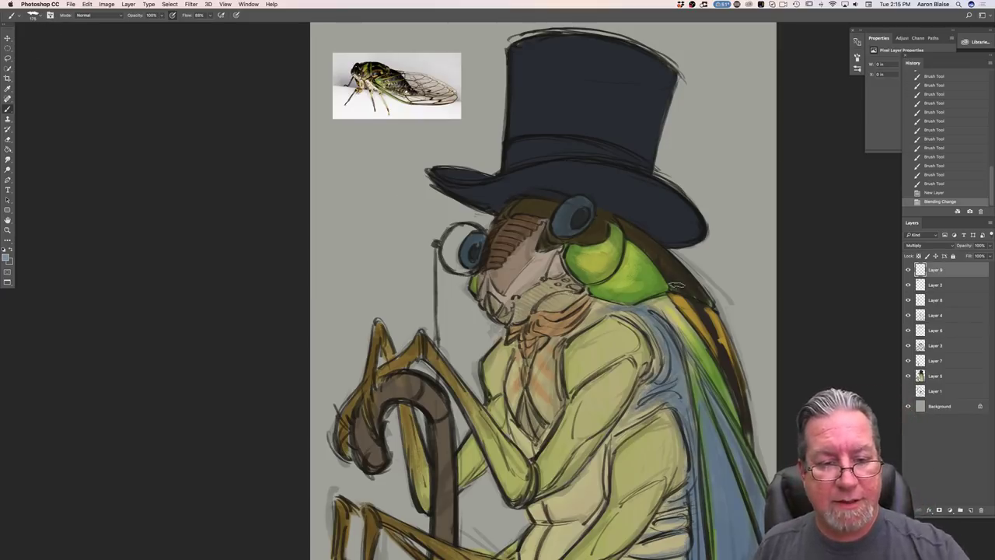
- Shade the cheek, near eye and brow beneath the hat with the greyish blue, cleaning up around the eye
mouse_move(620, 259)
left_mouse_down()
mouse_move(655, 266)
mouse_move(634, 260)
left_mouse_up()
mouse_move(653, 259)
left_mouse_down()
mouse_move(598, 242)
mouse_move(592, 251)
mouse_move(634, 256)
mouse_move(650, 243)
mouse_move(588, 223)
mouse_move(594, 232)
mouse_move(583, 189)
left_mouse_up()
mouse_move(581, 238)
left_mouse_down()
mouse_move(600, 236)
mouse_move(574, 230)
left_mouse_up()
key("e")
mouse_move(577, 228)
left_mouse_down()
mouse_move(557, 228)
mouse_move(588, 218)
mouse_move(562, 247)
left_mouse_up()
mouse_move(558, 246)
left_mouse_down()
mouse_move(565, 251)
mouse_move(549, 272)
mouse_move(569, 244)
mouse_move(628, 257)
left_mouse_up()
mouse_move(533, 231)
left_mouse_down()
mouse_move(504, 229)
mouse_move(547, 211)
mouse_move(491, 230)
left_mouse_up()
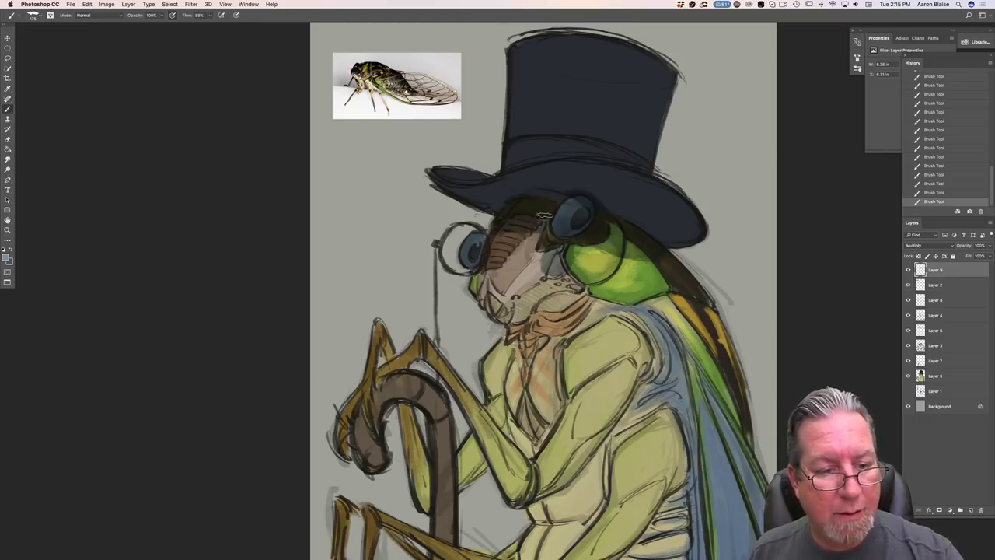
- Shade the underside of the hat brim from its back edge across to the front tip
mouse_move(686, 209)
left_mouse_down()
mouse_move(691, 234)
mouse_move(658, 217)
mouse_move(638, 187)
left_mouse_up()
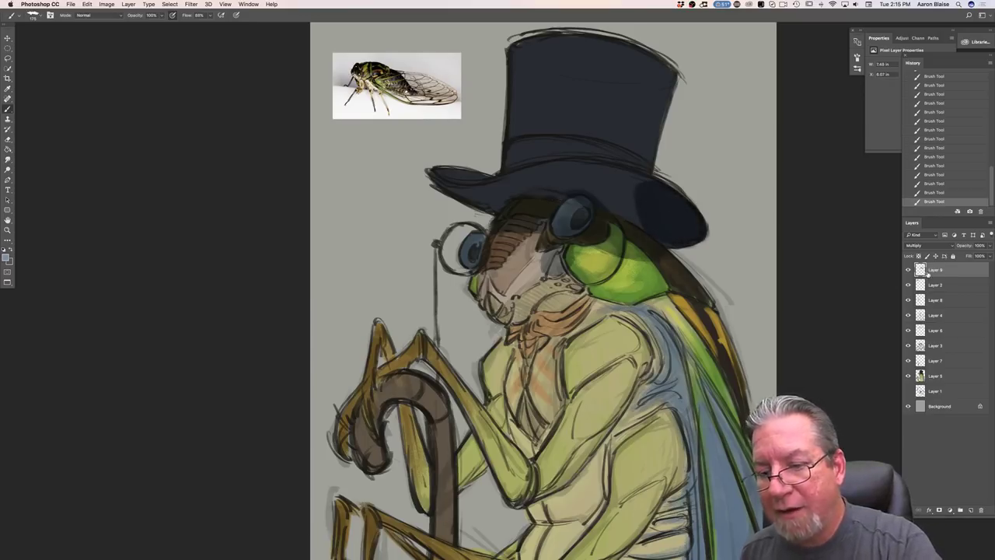
mouse_move(632, 201)
left_mouse_down()
mouse_move(611, 182)
mouse_move(615, 217)
mouse_move(630, 199)
mouse_move(625, 177)
mouse_move(598, 168)
mouse_move(613, 178)
mouse_move(579, 187)
left_mouse_up()
left_click(7, 258)
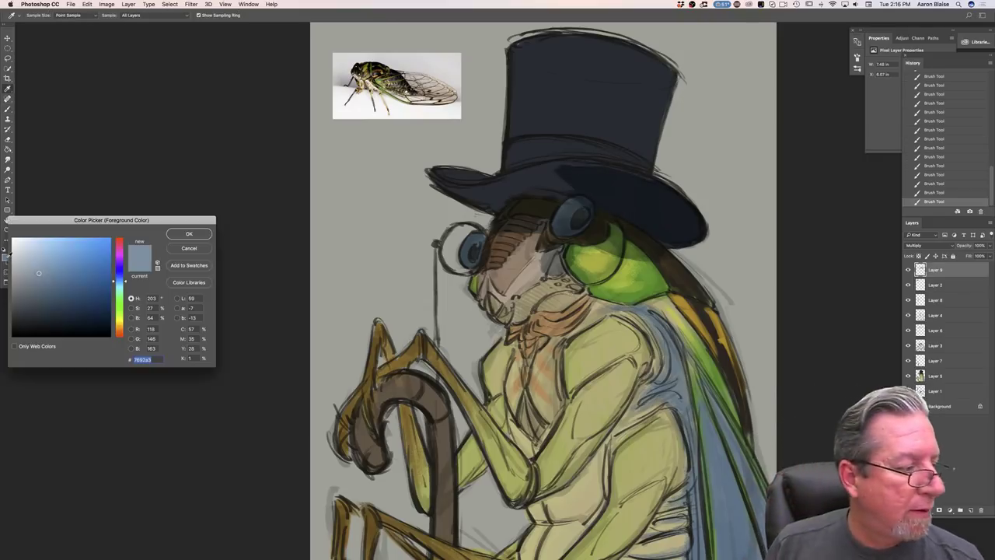
left_click(186, 234)
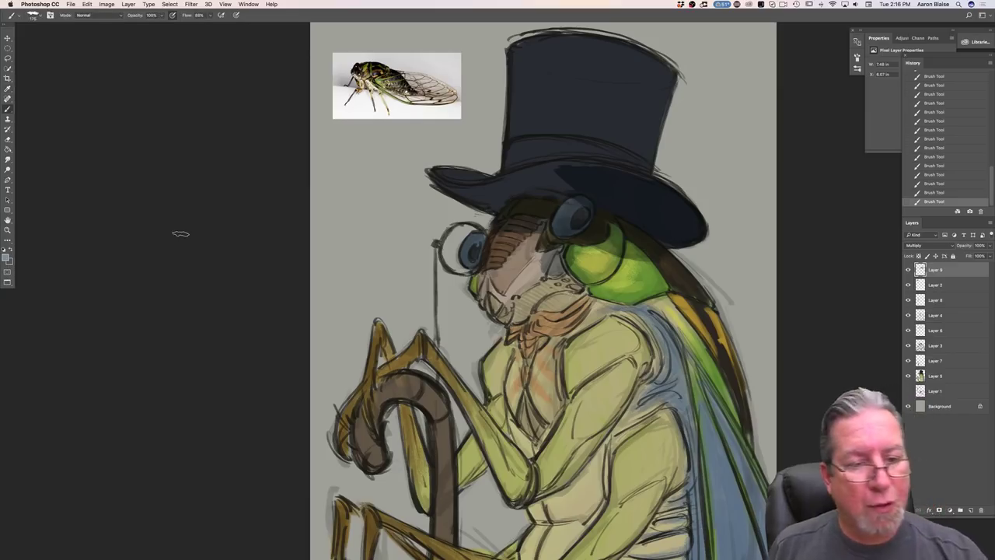
mouse_move(568, 196)
left_mouse_down()
mouse_move(547, 175)
mouse_move(547, 189)
mouse_move(533, 184)
mouse_move(548, 170)
mouse_move(526, 178)
mouse_move(531, 190)
mouse_move(514, 183)
mouse_move(514, 199)
mouse_move(497, 186)
mouse_move(500, 205)
mouse_move(432, 162)
left_mouse_up()
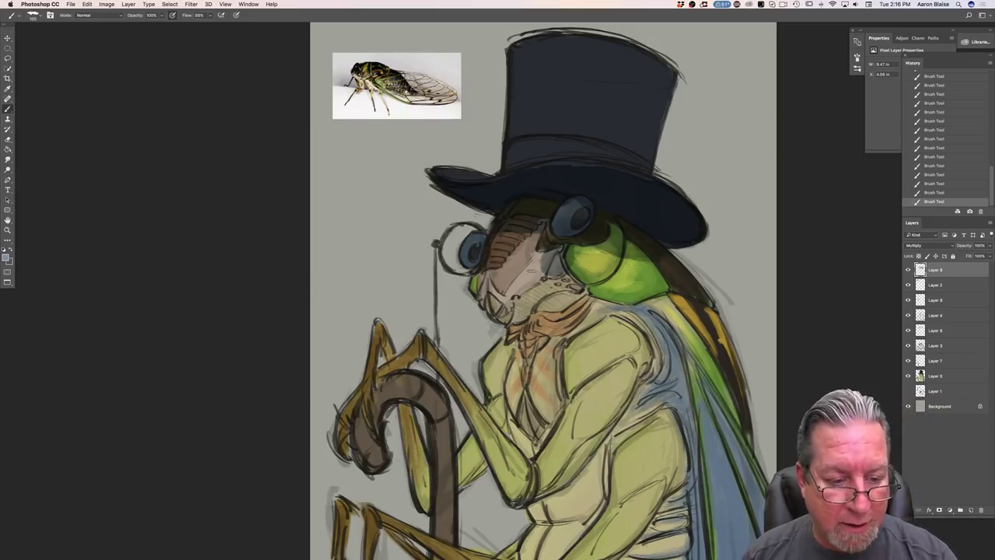
- Shade the lower jaw and the front of the muzzle, plus the cravat edge directly beneath the chin
left_click_drag(577, 288, 516, 313)
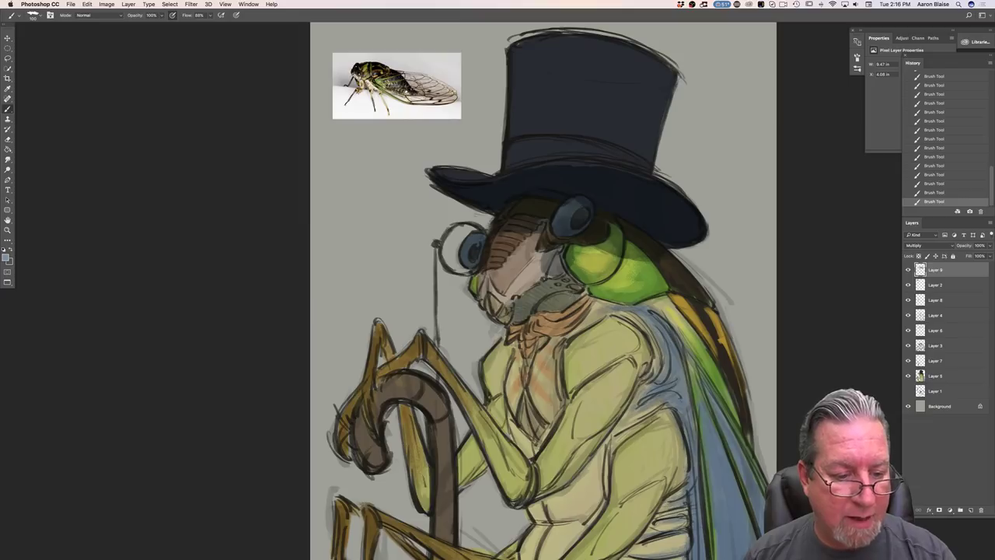
left_click_drag(475, 280, 490, 307)
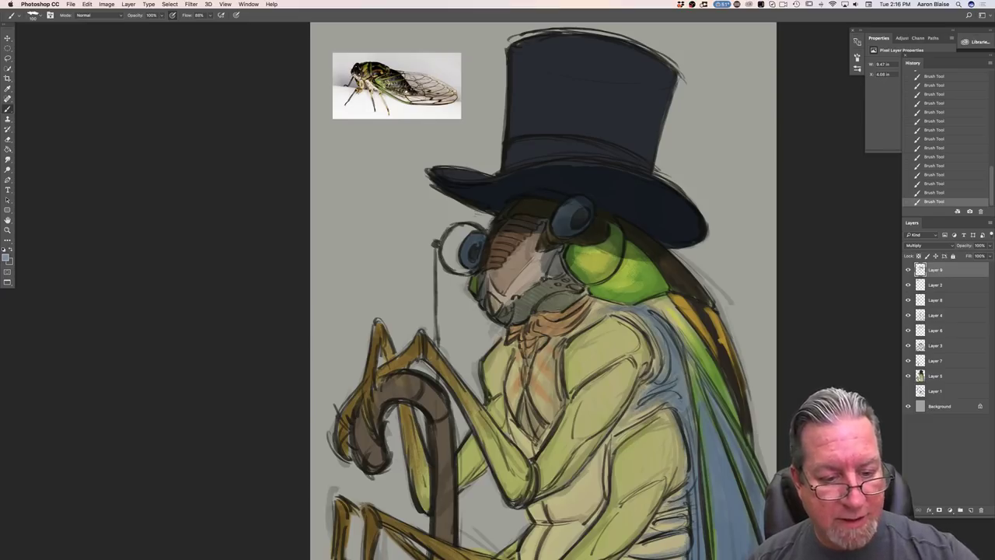
left_click_drag(580, 298, 561, 308)
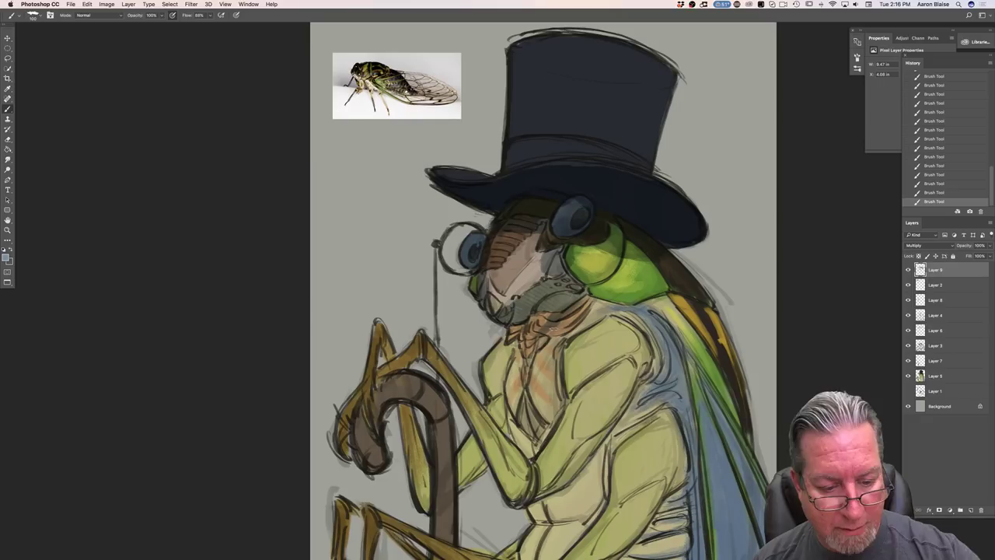
- Continue the shadow over the cravat's knot and across the far shoulder
mouse_move(534, 354)
left_mouse_down()
mouse_move(547, 340)
mouse_move(503, 373)
mouse_move(547, 320)
mouse_move(518, 363)
left_mouse_up()
left_click_drag(537, 319, 509, 365)
mouse_move(514, 336)
left_mouse_down()
mouse_move(500, 358)
mouse_move(494, 351)
mouse_move(495, 380)
mouse_move(495, 358)
left_mouse_up()
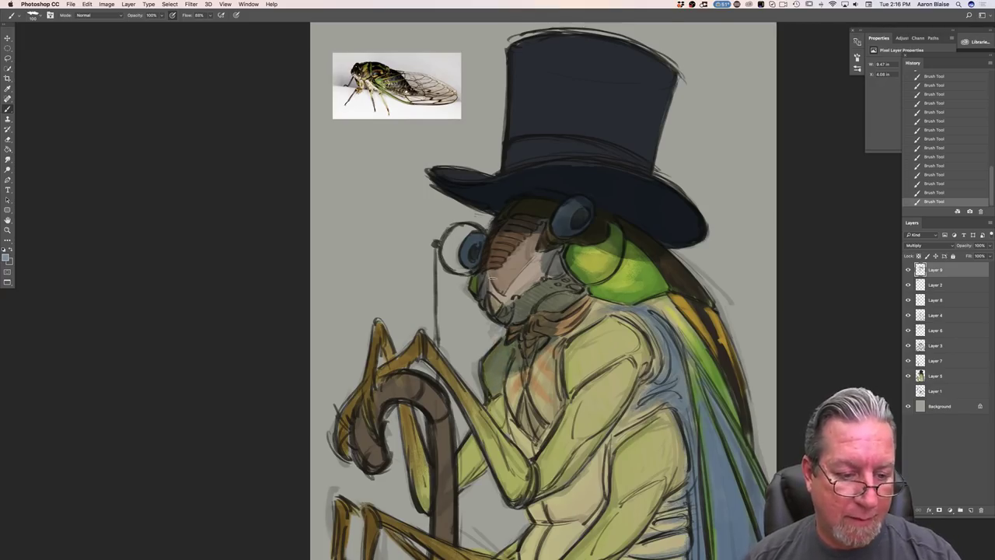
- Set the brush size to 70 and shade the upper wing edge behind the green cheek
key("]")
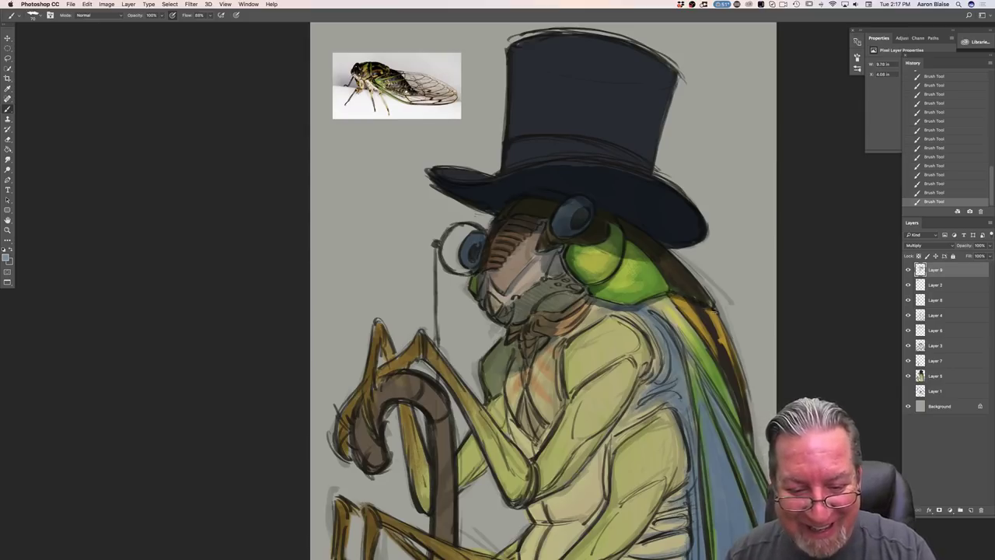
left_click_drag(663, 298, 724, 380)
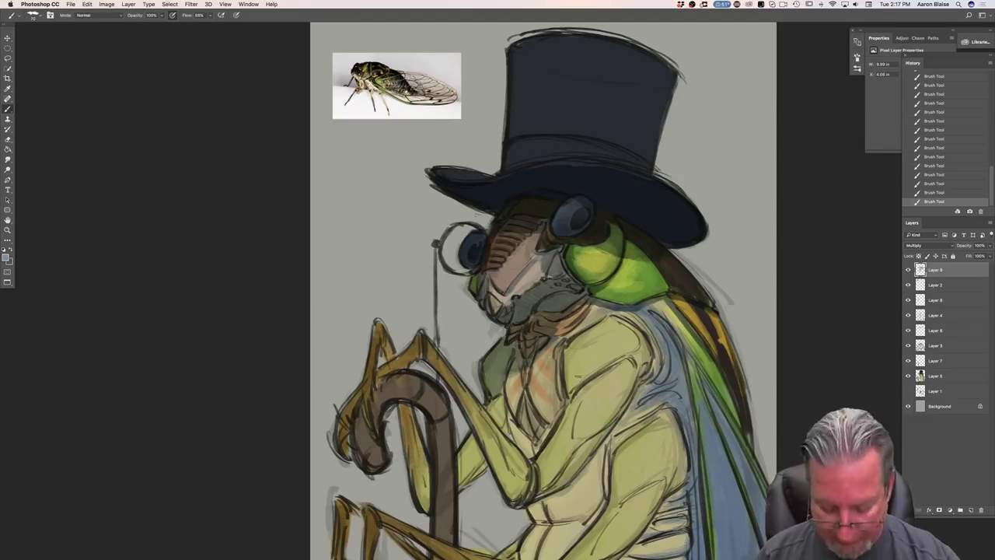
- Shade the near upper arm below the shoulder and the underside of its forearm down to the elbow
mouse_move(603, 317)
left_mouse_down()
mouse_move(567, 350)
mouse_move(570, 389)
mouse_move(607, 365)
mouse_move(655, 371)
mouse_move(650, 383)
mouse_move(673, 364)
mouse_move(671, 390)
mouse_move(630, 410)
left_mouse_up()
mouse_move(636, 370)
left_mouse_down()
mouse_move(608, 422)
mouse_move(574, 435)
mouse_move(568, 472)
left_mouse_up()
mouse_move(593, 438)
left_mouse_down()
mouse_move(553, 486)
mouse_move(535, 491)
left_mouse_up()
left_click_drag(571, 406, 552, 456)
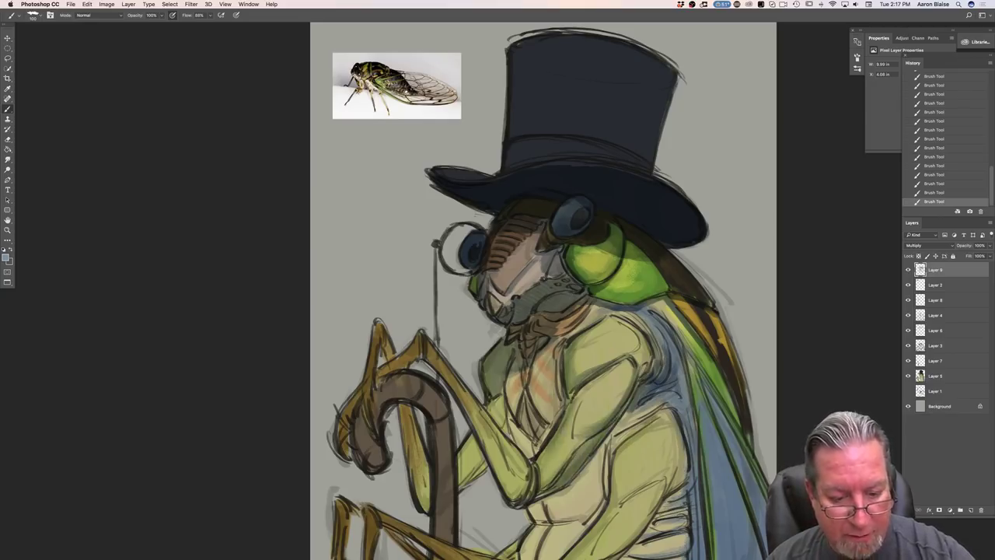
mouse_move(574, 401)
left_mouse_down()
mouse_move(549, 403)
mouse_move(538, 448)
mouse_move(550, 415)
mouse_move(524, 458)
mouse_move(521, 449)
left_mouse_up()
- Shade the near haunch beneath the elbow and the wing edge just behind the arm
left_click_drag(631, 412, 620, 440)
mouse_move(653, 423)
left_mouse_down()
mouse_move(614, 451)
mouse_move(613, 491)
left_mouse_up()
mouse_move(621, 450)
left_mouse_down()
mouse_move(612, 504)
mouse_move(622, 489)
left_mouse_up()
left_click_drag(343, 421, 325, 337)
mouse_move(670, 314)
left_mouse_down()
mouse_move(614, 338)
mouse_move(676, 365)
mouse_move(683, 407)
left_mouse_up()
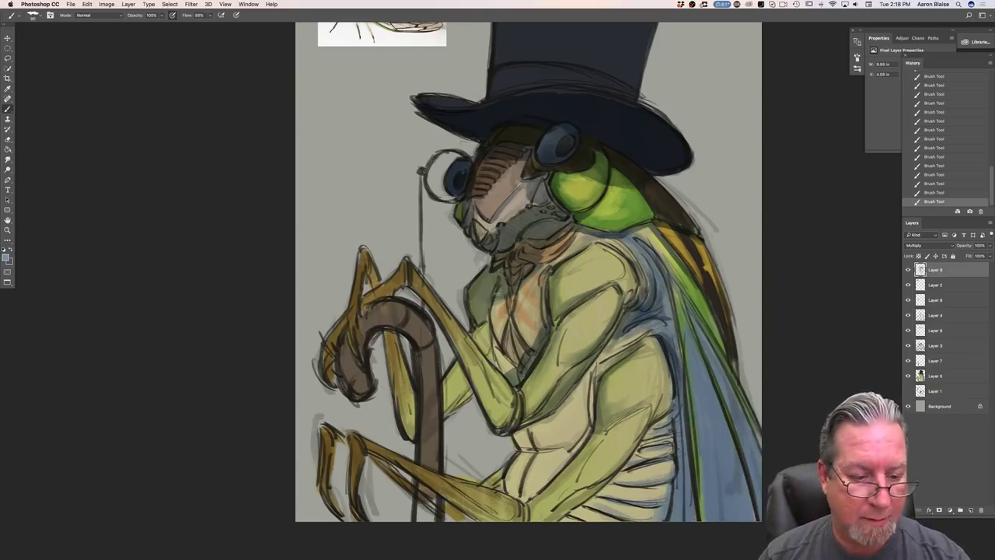
- Shade the chest on either side of the cravat and the underside of the near forearm holding the cane
mouse_move(495, 319)
left_mouse_down()
mouse_move(518, 363)
mouse_move(501, 331)
mouse_move(521, 330)
mouse_move(511, 291)
mouse_move(517, 359)
left_mouse_up()
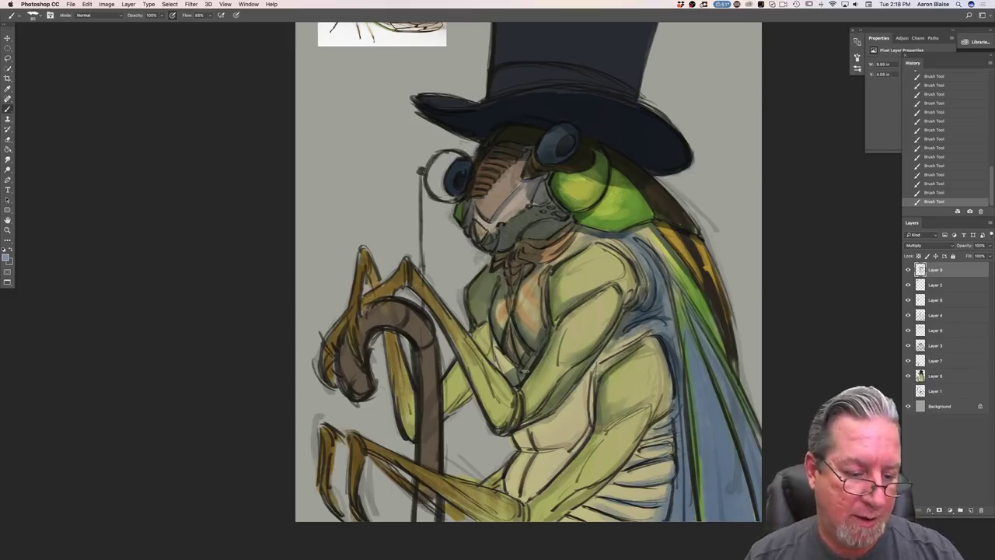
left_click_drag(490, 331, 506, 371)
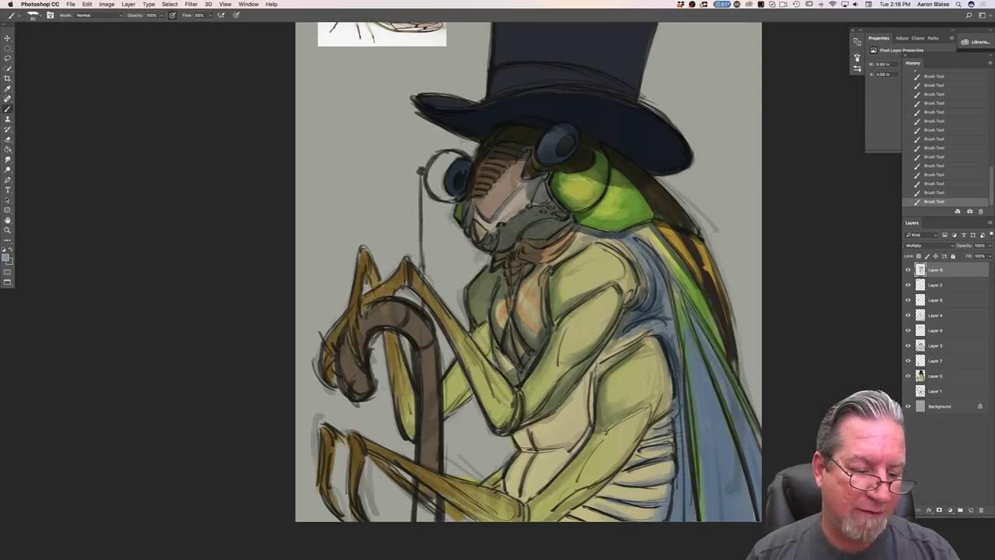
mouse_move(411, 285)
left_mouse_down()
mouse_move(442, 312)
mouse_move(490, 415)
left_mouse_up()
left_click_drag(476, 375, 502, 430)
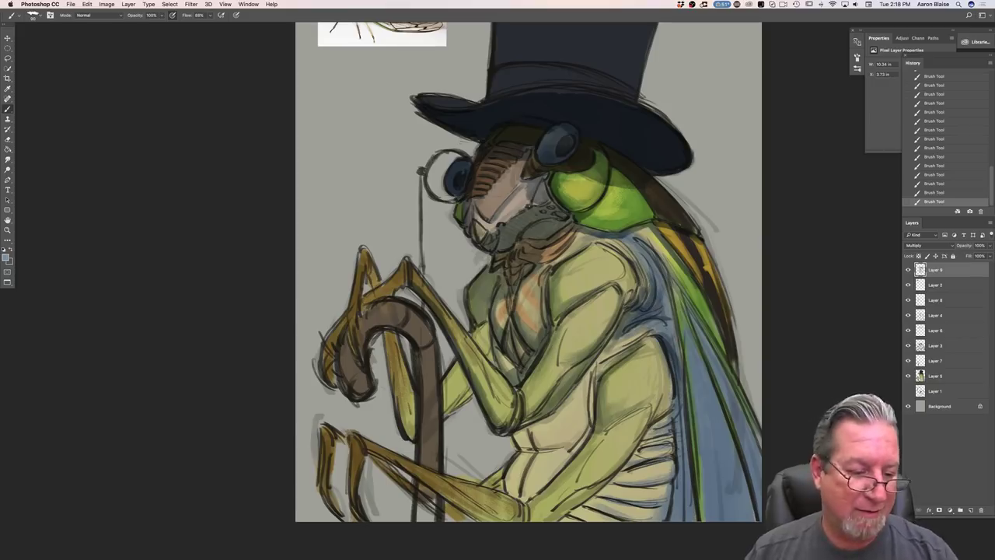
- Shade the far arm, from its upper arm and forearm to the claws gripping the cane handle
mouse_move(488, 321)
left_mouse_down()
mouse_move(488, 354)
mouse_move(479, 330)
mouse_move(484, 351)
mouse_move(444, 401)
mouse_move(454, 405)
left_mouse_up()
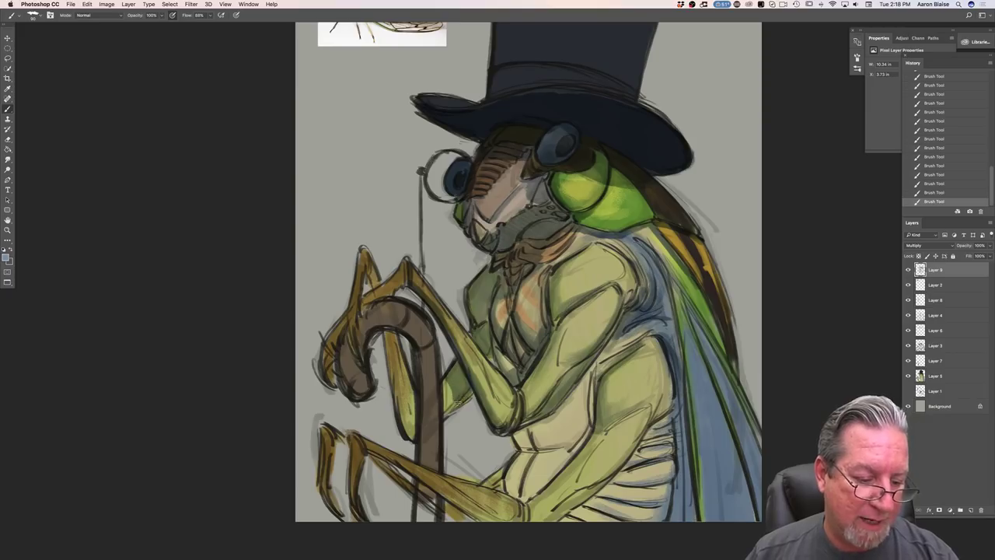
mouse_move(455, 370)
left_mouse_down()
mouse_move(462, 389)
mouse_move(449, 380)
left_mouse_up()
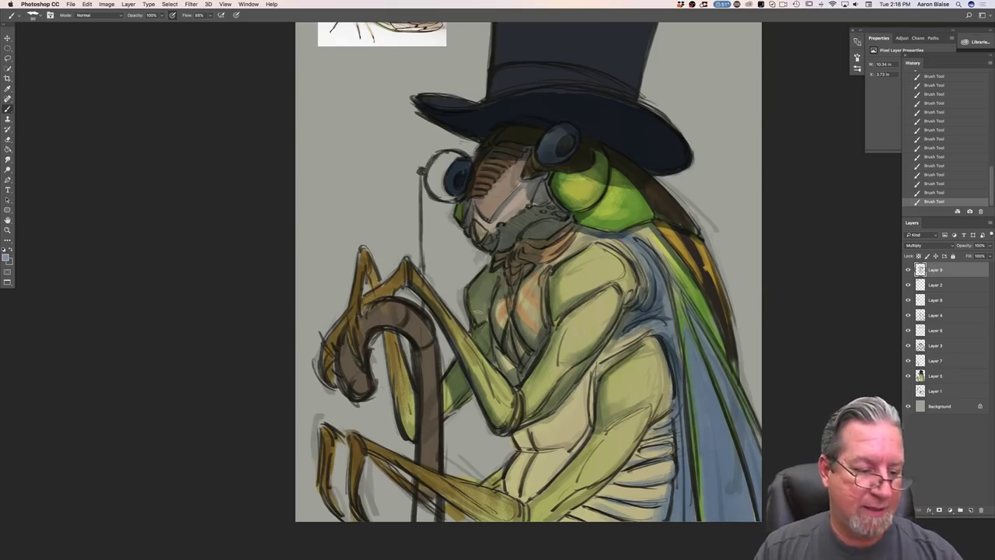
left_click_drag(384, 328, 413, 439)
mouse_move(369, 263)
left_mouse_down()
mouse_move(375, 282)
mouse_move(363, 255)
mouse_move(390, 290)
left_mouse_up()
left_click_drag(350, 318, 325, 369)
- Cast shadow over the belly plates below the near elbow and into the lap
mouse_move(567, 438)
left_mouse_down()
mouse_move(589, 396)
mouse_move(584, 427)
mouse_move(563, 448)
mouse_move(591, 385)
mouse_move(521, 497)
left_mouse_up()
left_click_drag(544, 460, 515, 497)
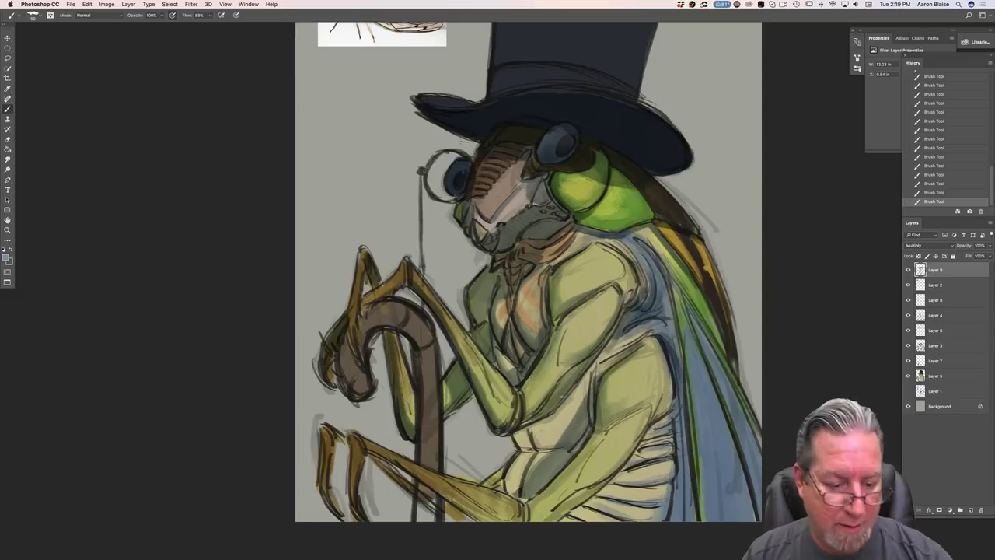
mouse_move(557, 411)
left_mouse_down()
mouse_move(527, 449)
mouse_move(512, 448)
mouse_move(509, 496)
left_mouse_up()
left_click_drag(531, 448, 518, 470)
mouse_move(519, 473)
left_mouse_down()
mouse_move(513, 490)
mouse_move(487, 485)
left_mouse_up()
mouse_move(502, 473)
left_mouse_down()
mouse_move(491, 492)
mouse_move(478, 488)
left_mouse_up()
- Shade the near thigh along its upper edge and its underside toward the knee
left_click_drag(597, 437, 533, 502)
left_click_drag(635, 443, 552, 517)
mouse_move(588, 485)
left_mouse_down()
mouse_move(558, 516)
mouse_move(532, 521)
left_mouse_up()
- Shade the blue wing in long strokes from the shoulder to the canvas edge, including the strip behind the abdomen
mouse_move(634, 238)
left_mouse_down()
mouse_move(670, 296)
mouse_move(668, 266)
mouse_move(721, 348)
left_mouse_up()
left_click_drag(672, 274, 709, 329)
mouse_move(670, 300)
left_mouse_down()
mouse_move(667, 339)
mouse_move(688, 393)
mouse_move(678, 340)
mouse_move(692, 410)
mouse_move(693, 454)
mouse_move(686, 377)
mouse_move(697, 522)
left_mouse_up()
left_click_drag(686, 423, 688, 513)
left_click_drag(684, 388, 680, 439)
mouse_move(665, 429)
left_mouse_down()
mouse_move(682, 418)
mouse_move(673, 482)
mouse_move(651, 477)
mouse_move(670, 497)
mouse_move(649, 507)
mouse_move(665, 520)
left_mouse_up()
left_click_drag(683, 452, 673, 522)
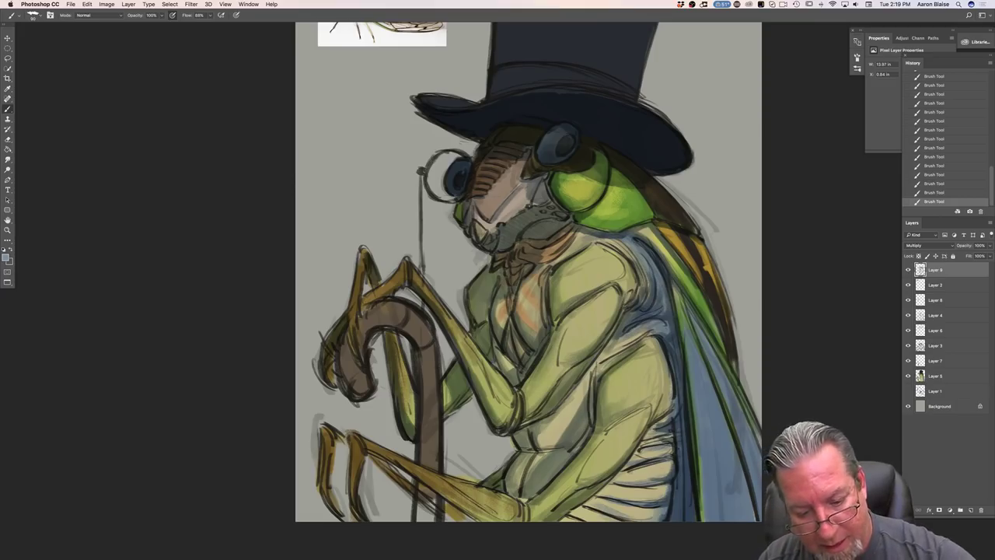
- Round off the near haunch and thigh with shadow, and erase excess shadow from the belly plates
left_click_drag(637, 411, 667, 361)
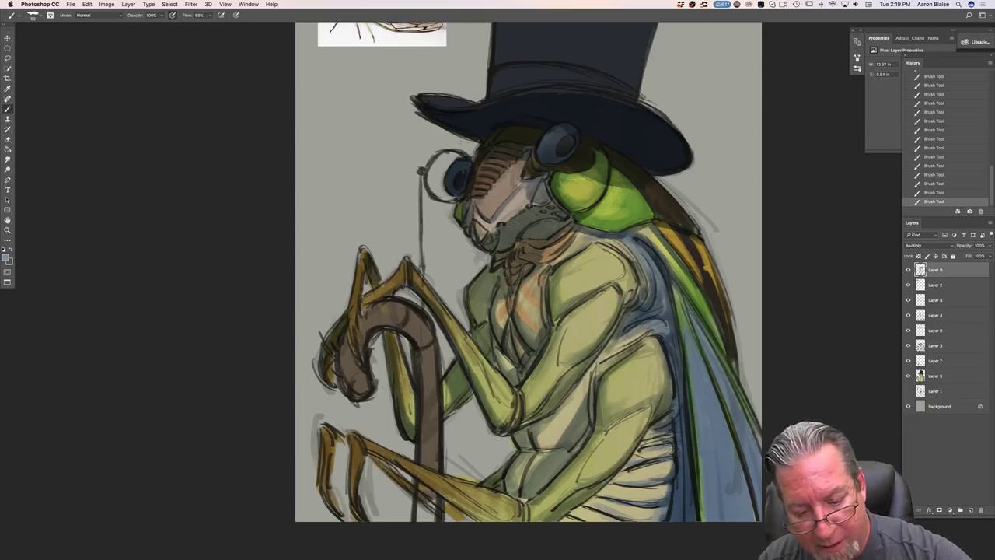
left_click_drag(671, 449, 654, 461)
left_click_drag(654, 431, 617, 480)
left_click_drag(583, 398, 553, 469)
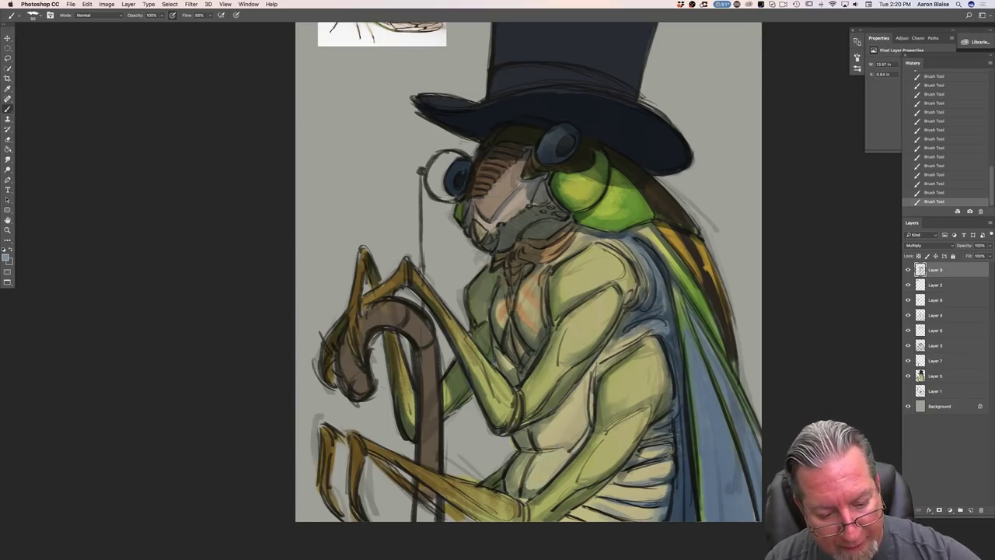
left_click_drag(518, 490, 533, 473)
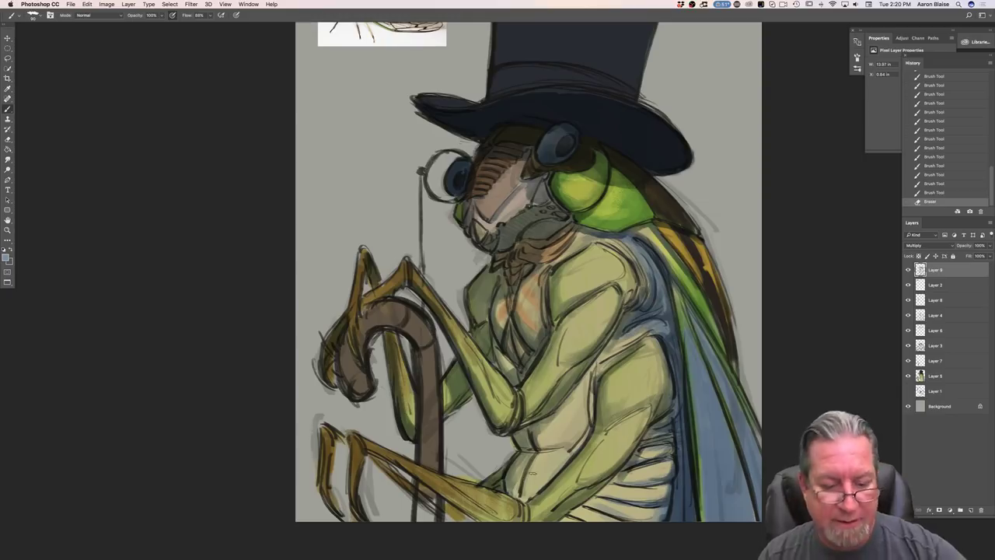
- Shade the striped abdomen segments beneath the thigh and the front and back edges of the belly
mouse_move(671, 447)
left_mouse_down()
mouse_move(631, 460)
mouse_move(653, 478)
mouse_move(624, 484)
mouse_move(654, 432)
mouse_move(613, 499)
left_mouse_up()
mouse_move(621, 487)
left_mouse_down()
mouse_move(592, 520)
mouse_move(555, 520)
left_mouse_up()
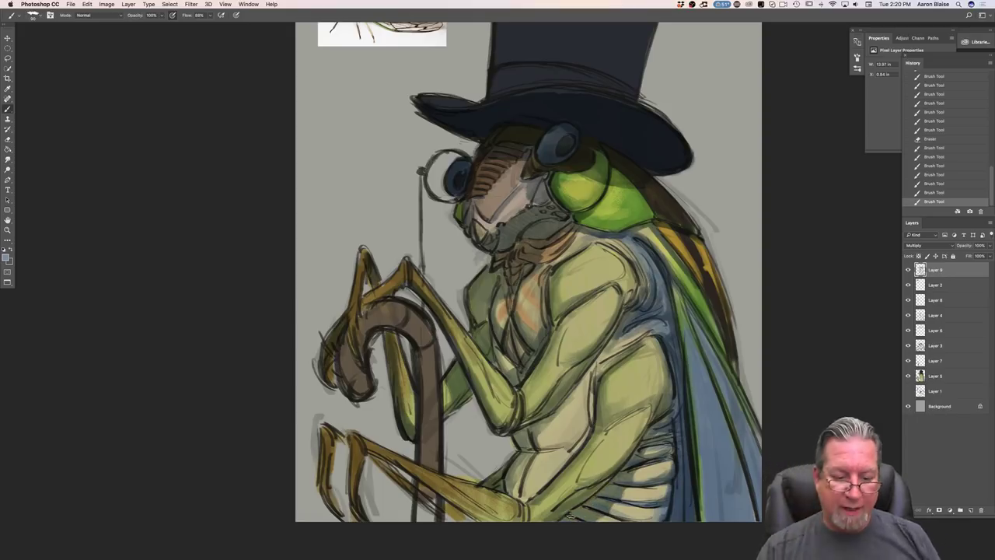
left_click_drag(638, 476, 650, 474)
left_click_drag(660, 475, 639, 483)
left_click_drag(653, 480, 636, 502)
mouse_move(645, 499)
left_mouse_down()
mouse_move(622, 503)
mouse_move(614, 522)
left_mouse_up()
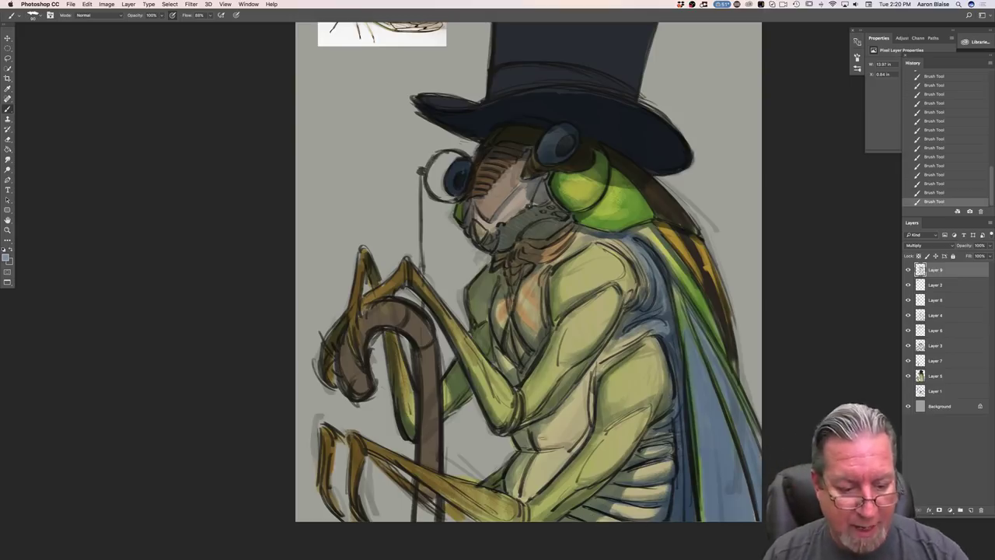
mouse_move(530, 434)
left_mouse_down()
mouse_move(571, 447)
mouse_move(523, 496)
left_mouse_up()
left_click_drag(592, 395, 596, 437)
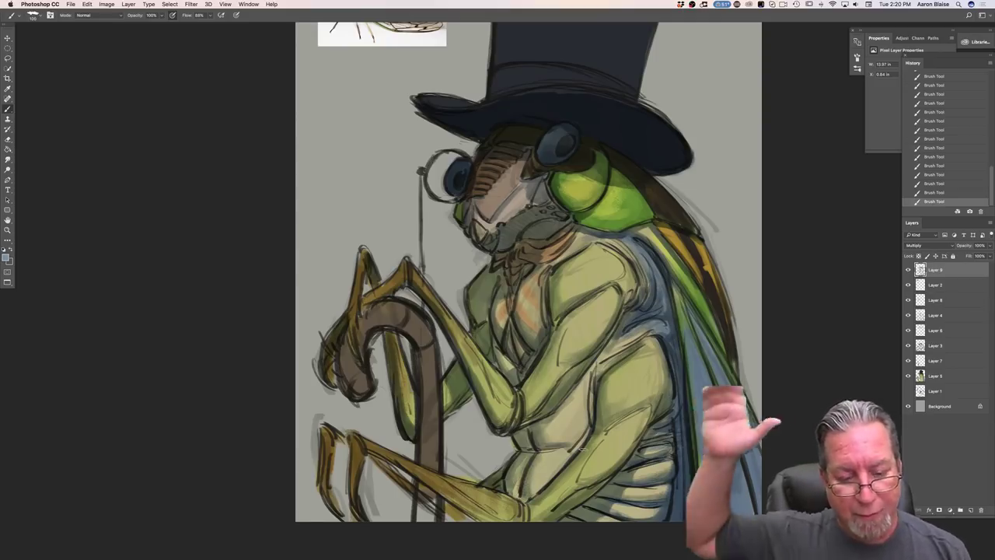
- Sketch an arrow beside the hat brim, aimed at the character, to mark the light direction
left_click_drag(751, 68, 709, 114)
left_click_drag(709, 114, 752, 104)
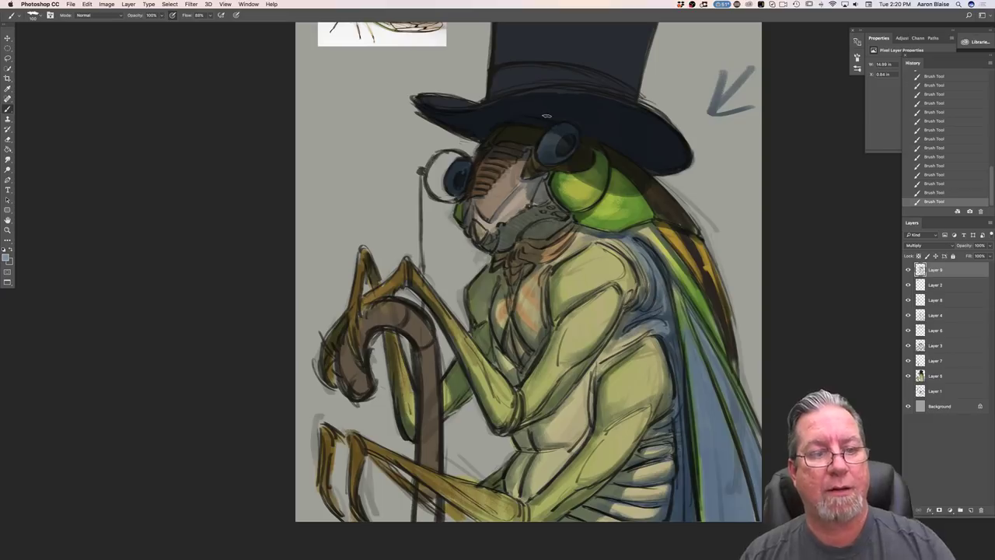
- Clean up the shadow shapes on the near eye and beneath the green cheek with the Eraser
key("e")
mouse_move(546, 140)
left_mouse_down()
mouse_move(542, 152)
mouse_move(558, 133)
left_mouse_up()
left_click_drag(558, 133, 572, 142)
mouse_move(573, 141)
left_mouse_down()
mouse_move(565, 133)
mouse_move(568, 144)
left_mouse_up()
mouse_move(640, 226)
left_mouse_down()
mouse_move(659, 241)
mouse_move(625, 235)
mouse_move(645, 223)
mouse_move(626, 227)
left_mouse_up()
left_click_drag(632, 224, 583, 226)
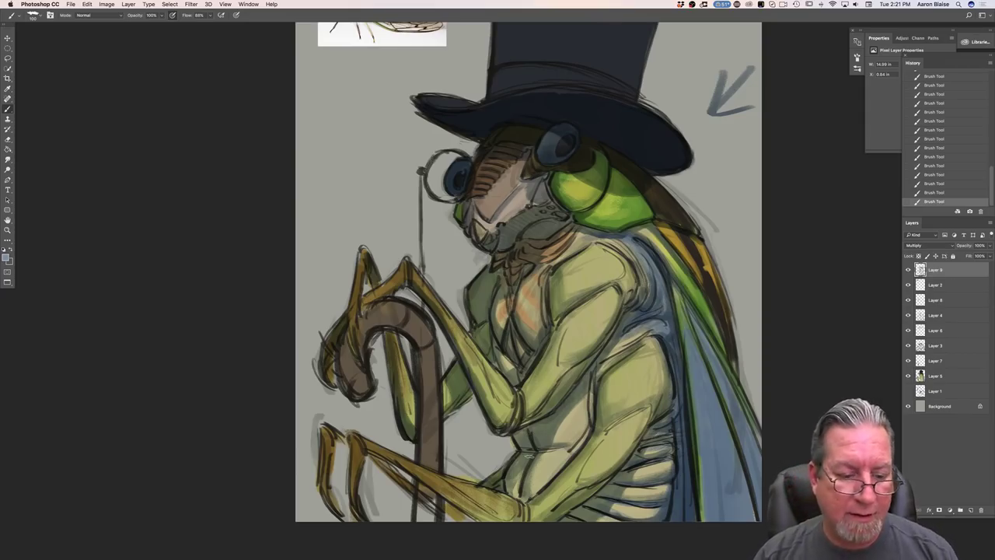
- Erase shadow from the chest beside the cravat to open up lit areas
key("e")
left_click_drag(540, 332, 543, 337)
left_click_drag(540, 333, 543, 336)
left_click_drag(538, 339, 542, 336)
left_click_drag(537, 337, 510, 377)
left_click_drag(507, 364, 513, 377)
mouse_move(512, 369)
left_mouse_down()
mouse_move(519, 381)
mouse_move(520, 356)
left_mouse_up()
left_click_drag(516, 343, 532, 361)
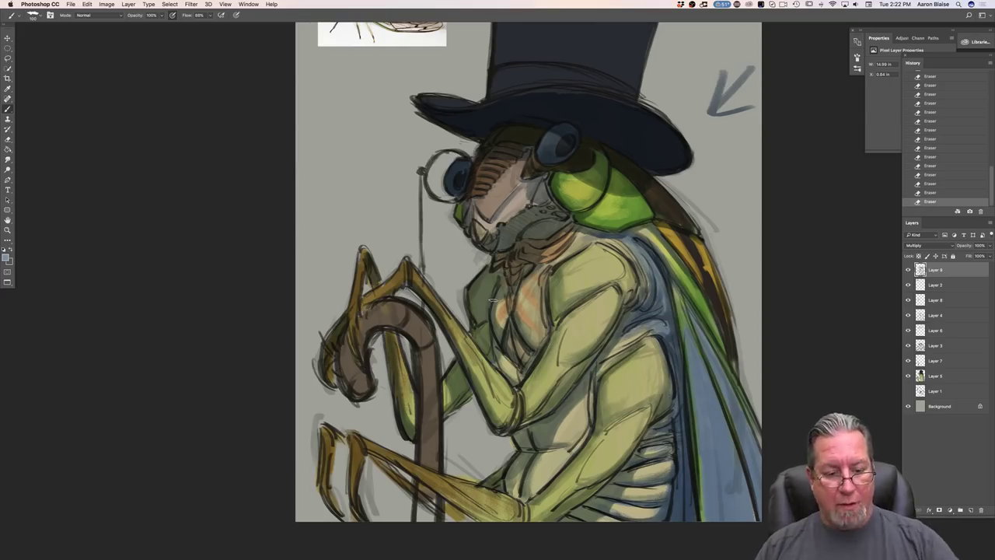
- Refine the shadows on the upper and lower belly plates between the forearm and the thigh
left_click_drag(583, 436, 576, 445)
left_click_drag(590, 416, 569, 443)
left_click_drag(577, 429, 567, 443)
left_click_drag(574, 432, 559, 441)
left_click_drag(563, 437, 555, 442)
left_click_drag(564, 433, 556, 440)
left_click_drag(563, 430, 555, 438)
left_click_drag(549, 476, 532, 488)
left_click_drag(540, 467, 533, 477)
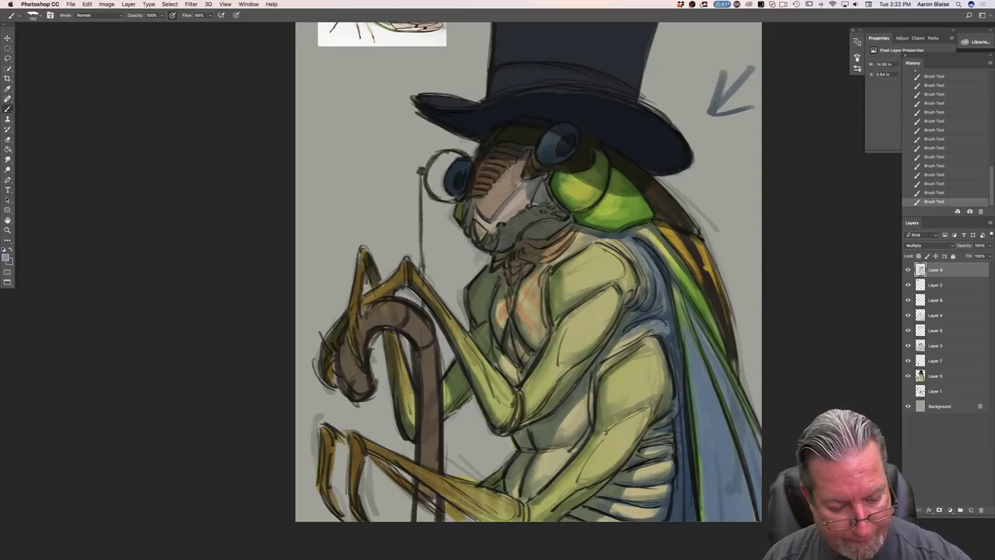
- Shade the underside of the near lower leg from knee to foot, plus the far foot
left_click_drag(370, 451, 486, 519)
left_click_drag(389, 459, 497, 523)
left_click_drag(445, 491, 525, 527)
left_click_drag(458, 503, 485, 519)
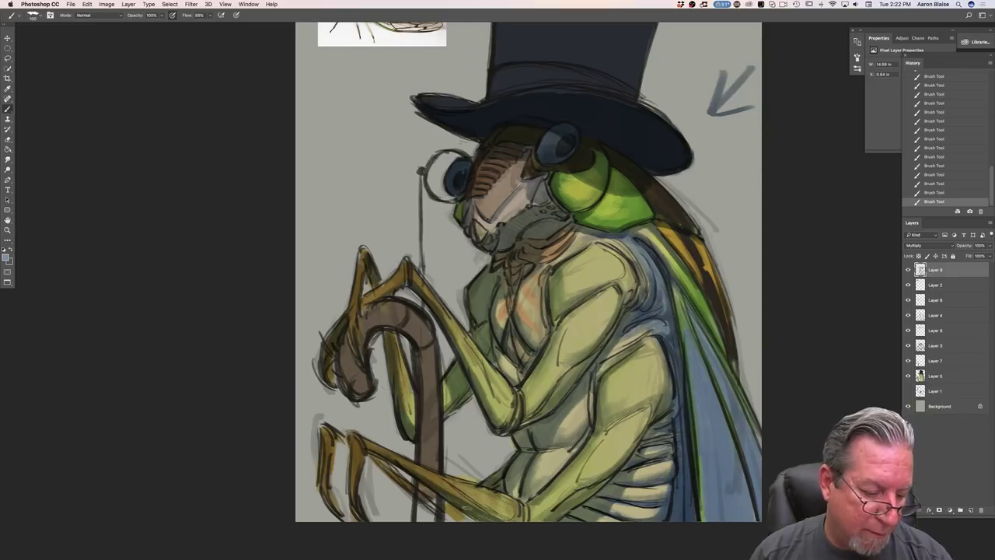
left_click_drag(363, 445, 507, 526)
left_click_drag(426, 482, 514, 526)
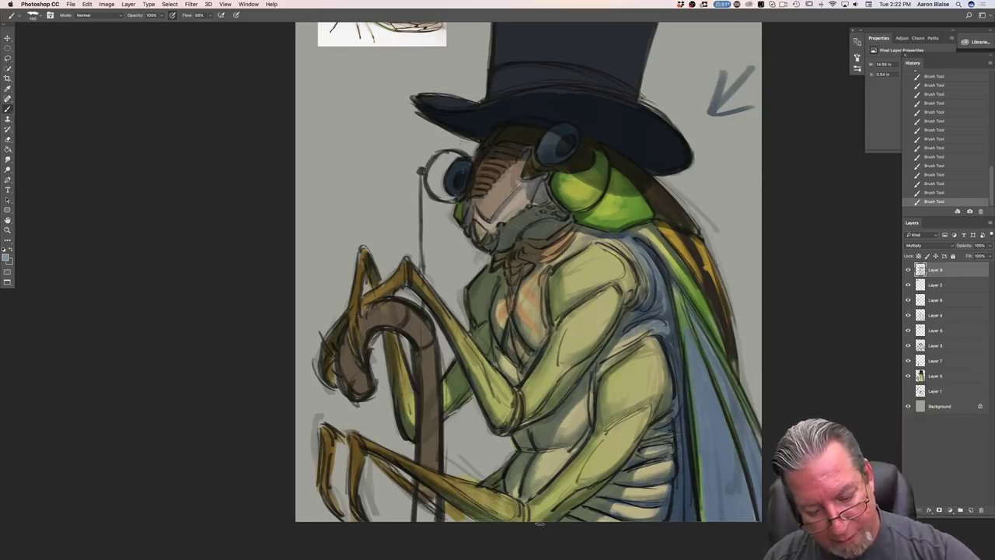
left_click_drag(574, 486, 527, 518)
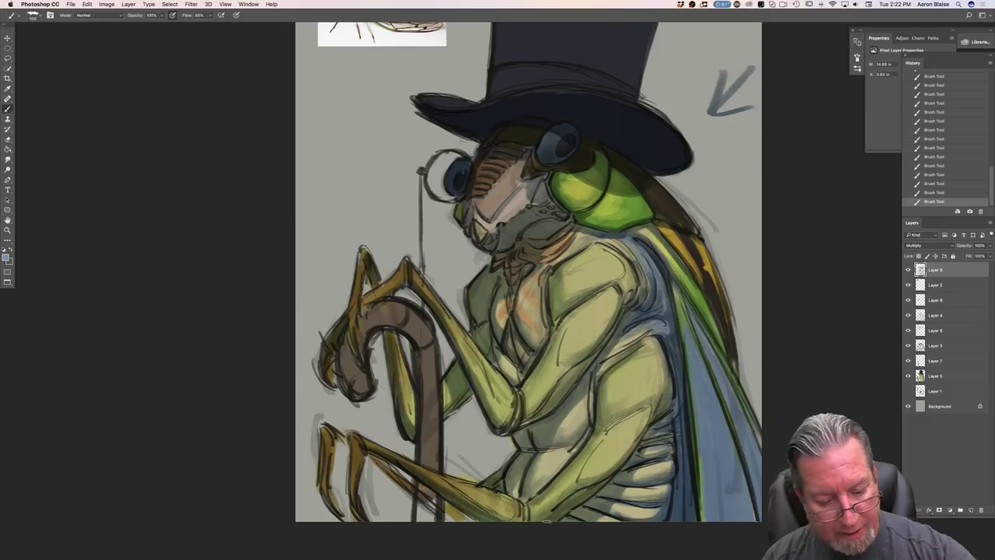
mouse_move(362, 449)
left_mouse_down()
mouse_move(356, 499)
mouse_move(398, 480)
mouse_move(457, 520)
mouse_move(446, 517)
mouse_move(468, 513)
left_mouse_up()
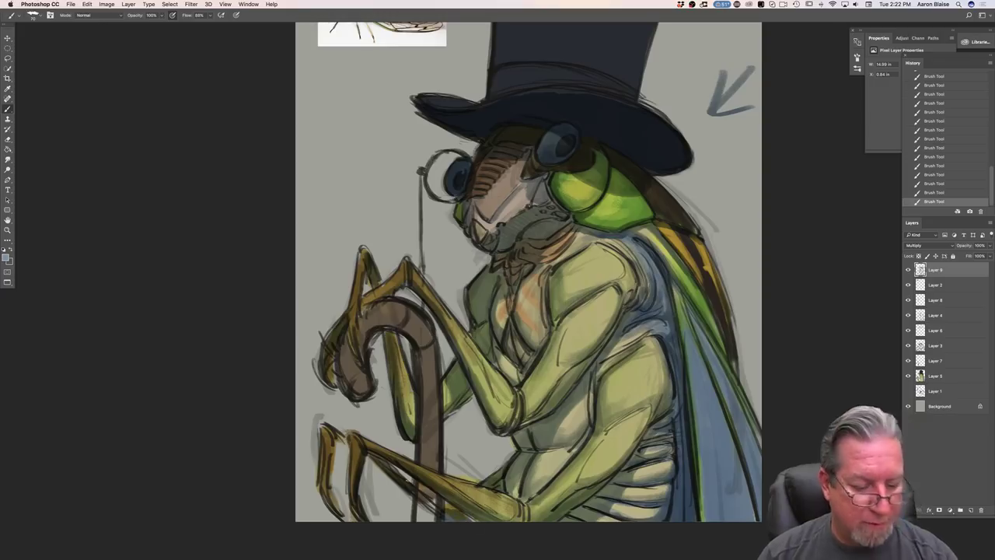
mouse_move(325, 431)
left_mouse_down()
mouse_move(322, 500)
mouse_move(337, 513)
left_mouse_up()
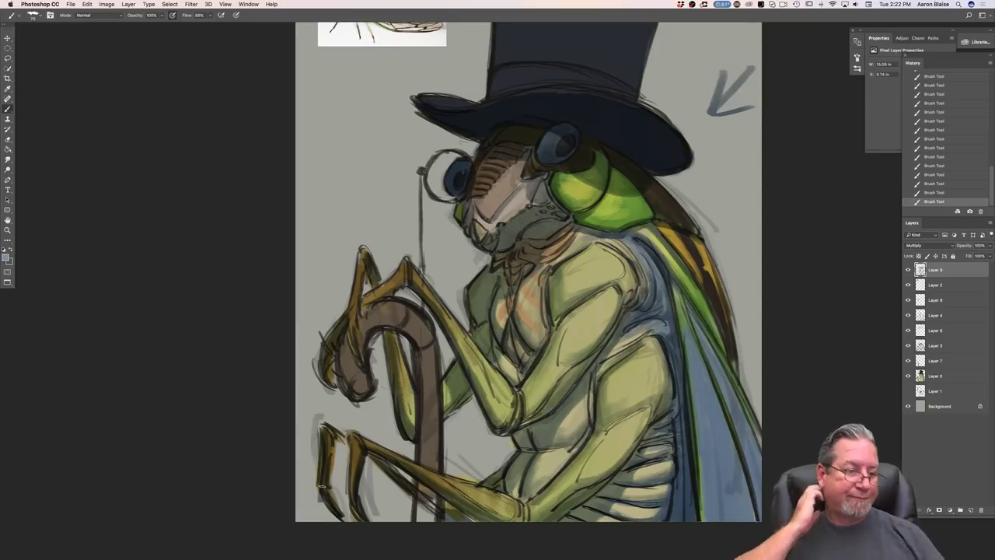
- Shade the cane's curved handle, and darken its shaft down to the canvas edge with the brush enlarged to 150
mouse_move(397, 298)
left_mouse_down()
mouse_move(356, 326)
mouse_move(347, 376)
left_mouse_up()
mouse_move(347, 336)
left_mouse_down()
mouse_move(342, 388)
mouse_move(358, 394)
mouse_move(352, 384)
left_mouse_up()
left_click_drag(365, 321, 401, 330)
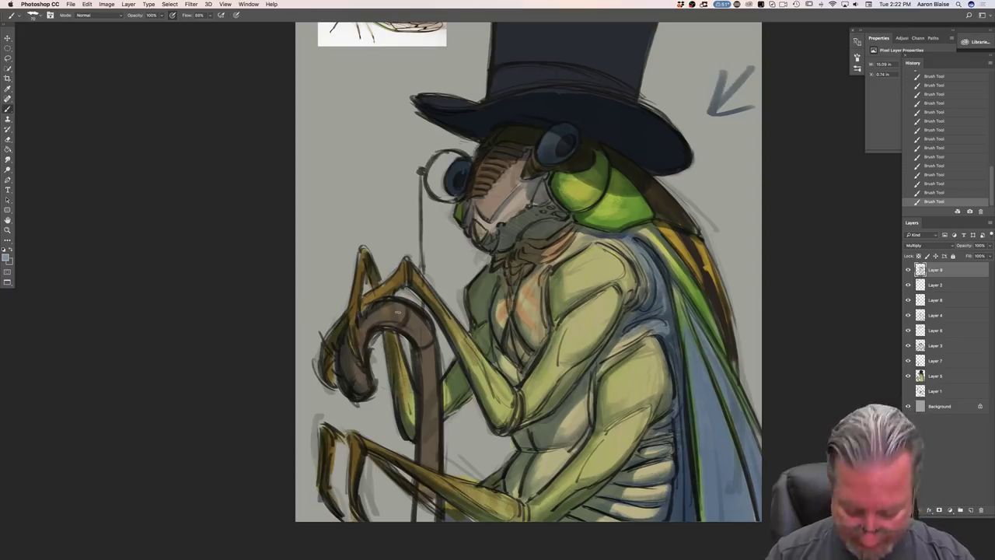
key("]")
key("]")
key("]")
key("]")
mouse_move(395, 326)
left_mouse_down()
mouse_move(421, 346)
mouse_move(426, 370)
mouse_move(427, 549)
left_mouse_up()
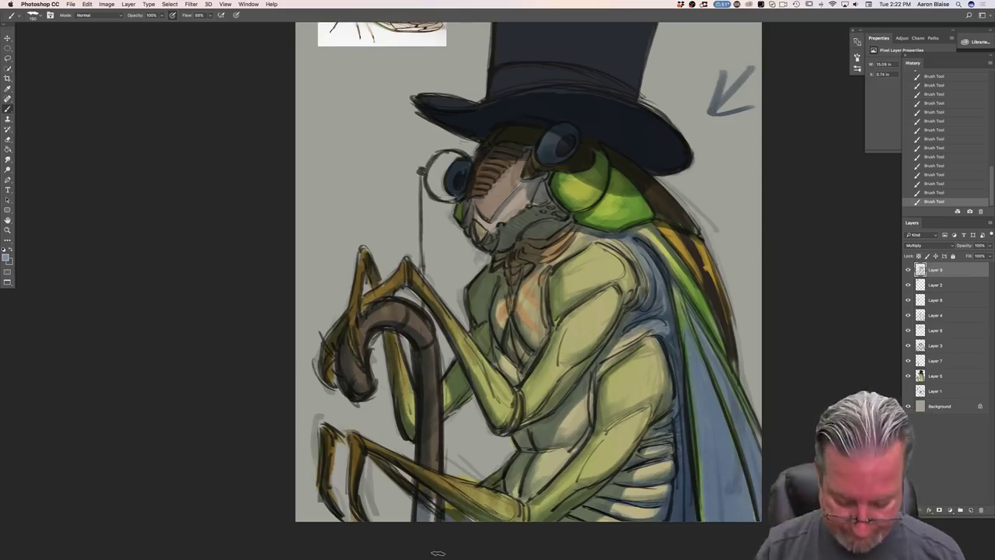
- Set the brush size to 175 and shade the front side of the hat's crown
key("super+0")
key("super+minus")
key("super+plus")
key("super+plus")
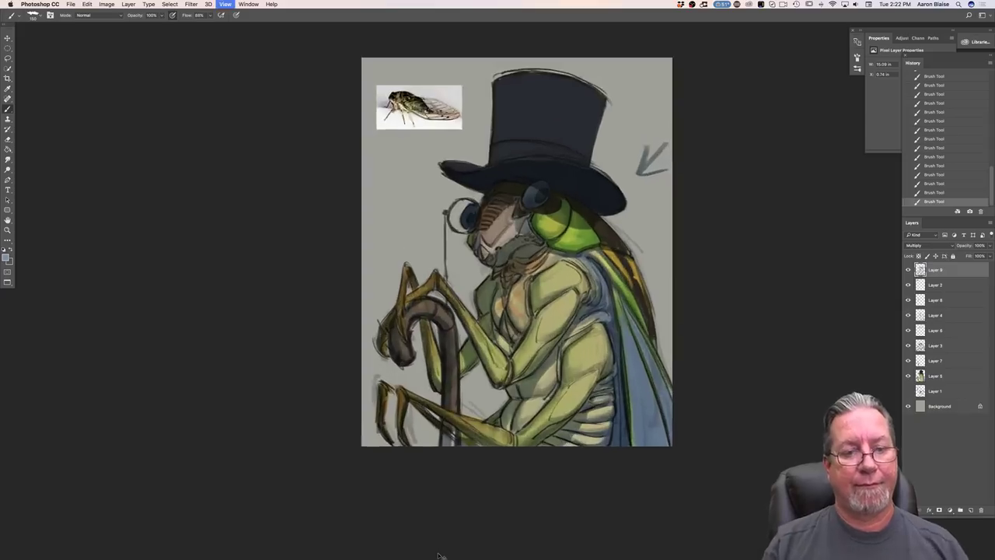
left_click_drag(246, 262, 285, 352)
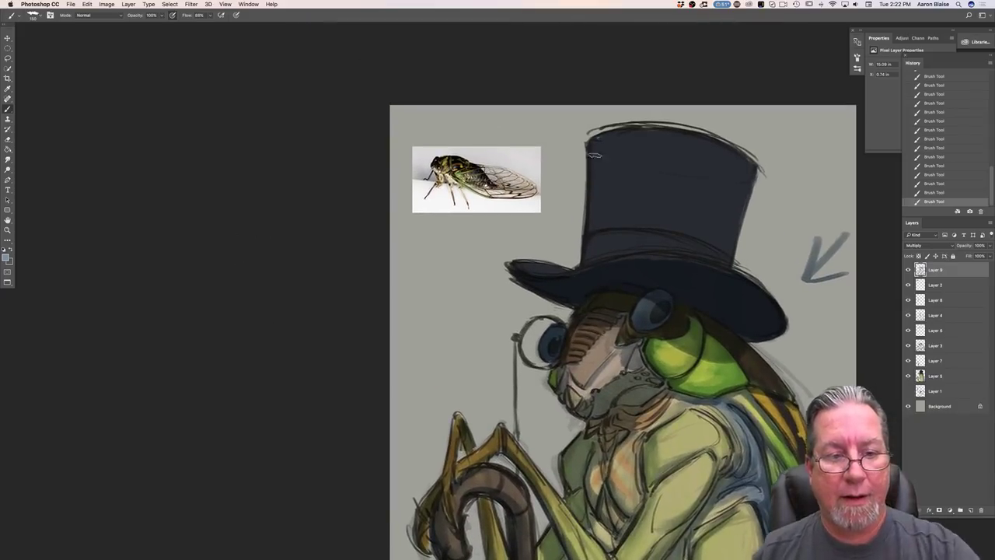
key("bracketright")
mouse_move(594, 183)
left_mouse_down()
mouse_move(603, 143)
mouse_move(609, 177)
left_mouse_up()
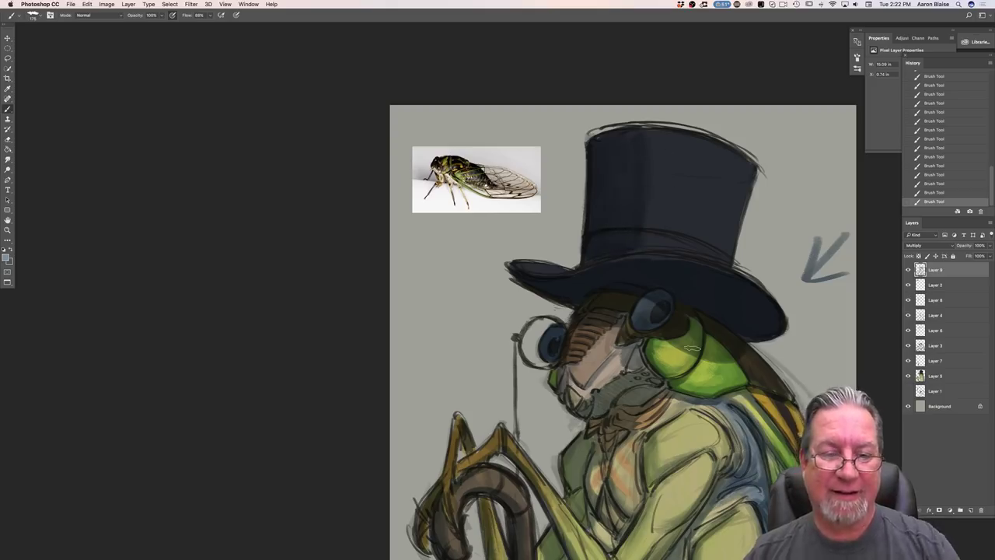
- Switch to the textured 91 px brush and check its brush settings
left_click(33, 15)
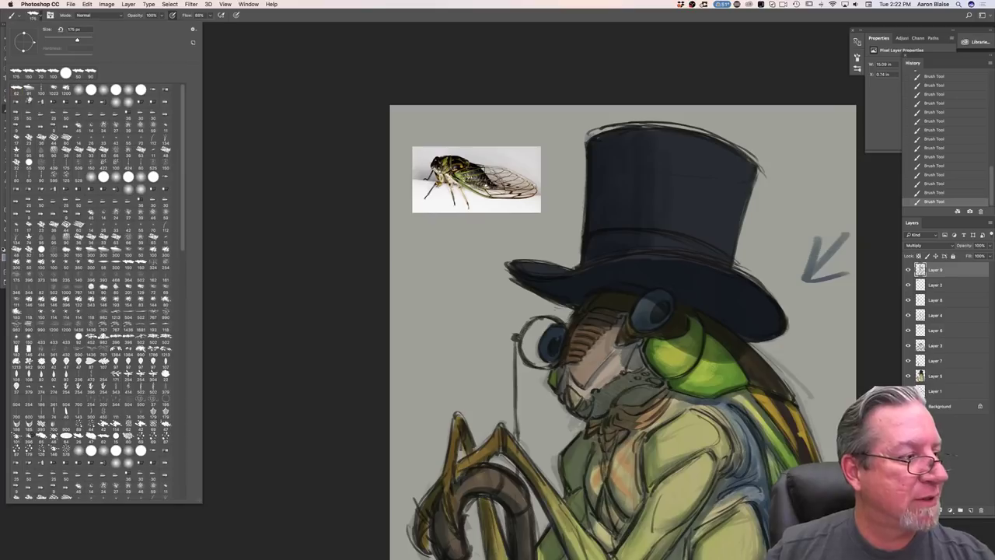
left_click(33, 15)
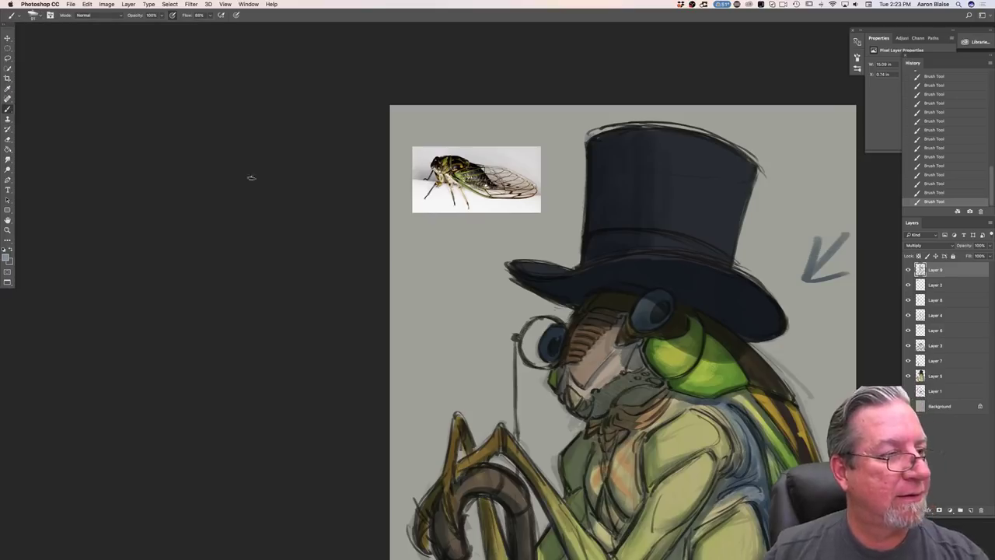
left_click(50, 15)
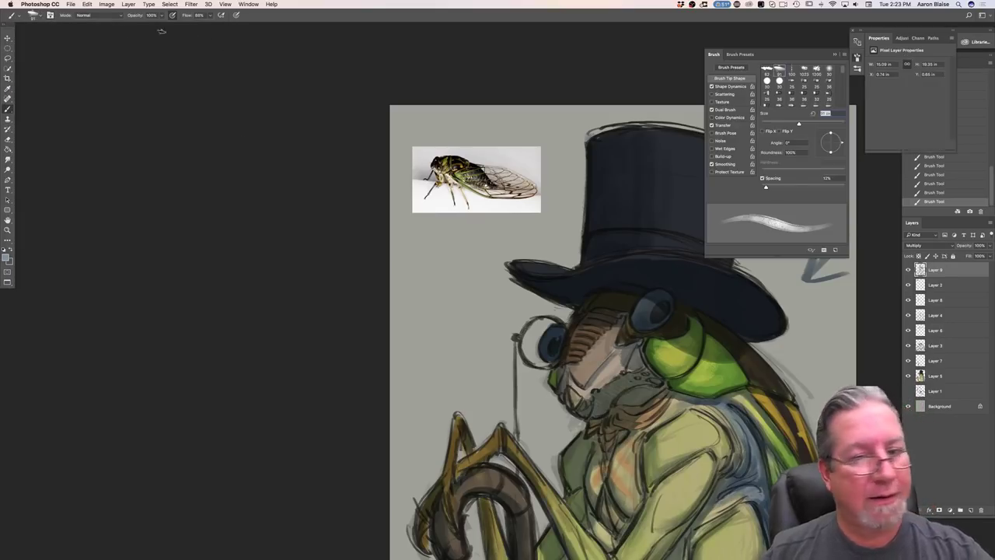
left_click(709, 52)
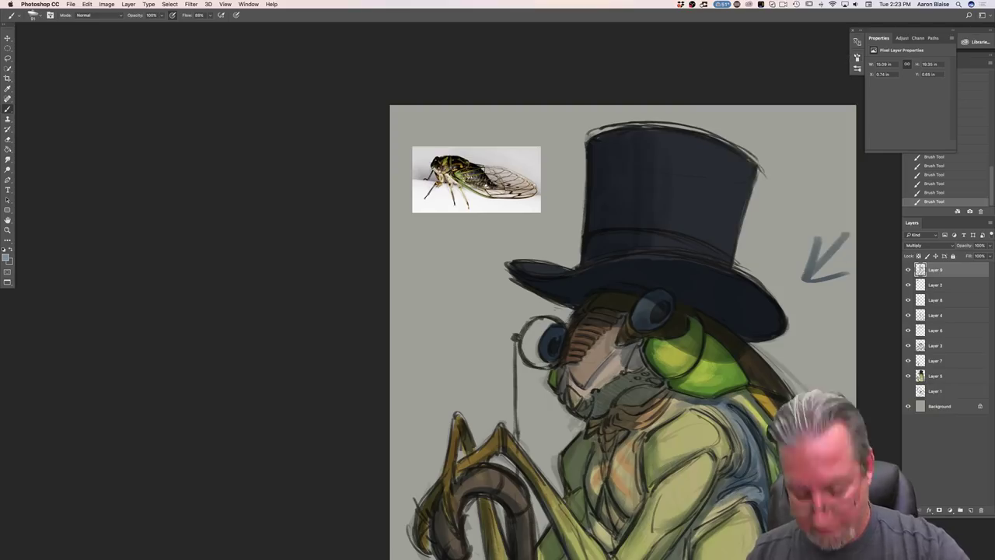
- Enlarge the textured brush to 500 px and turn off its Shape Dynamics
key("bracketright")
key("bracketright")
key("bracketright")
key("bracketright")
key("bracketright")
key("bracketright")
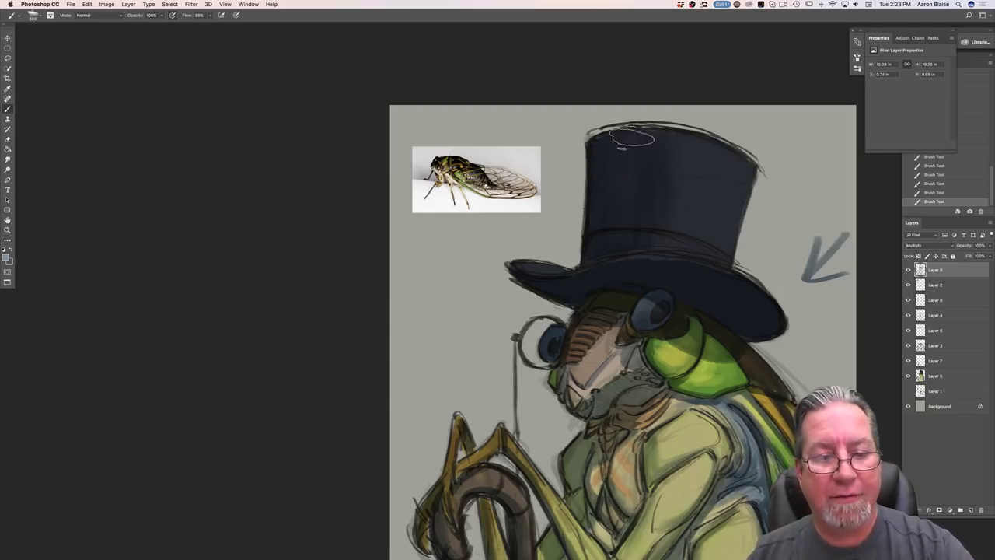
left_click(51, 15)
left_click(711, 86)
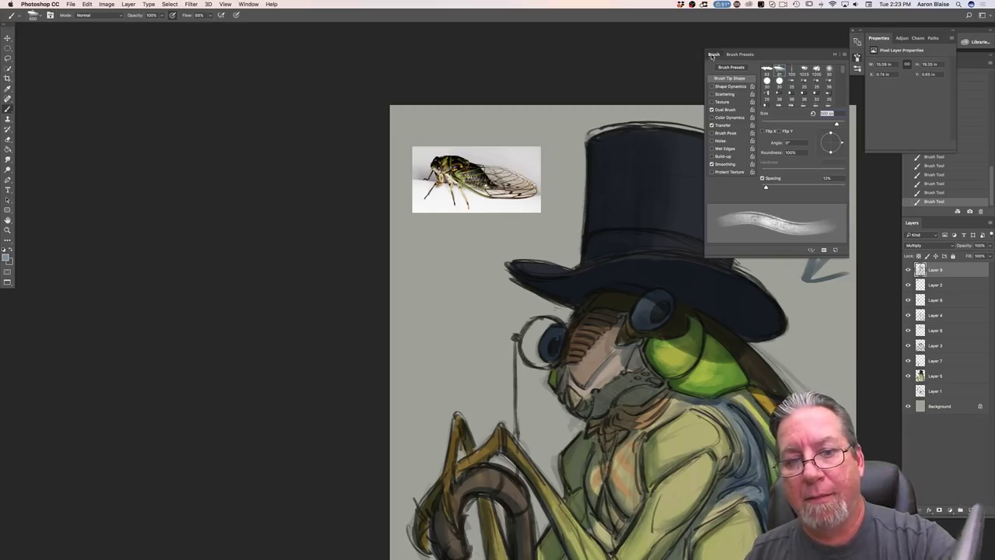
- Soften the shading across the hat's crown with broad 500 px textured eraser strokes
left_click(713, 55)
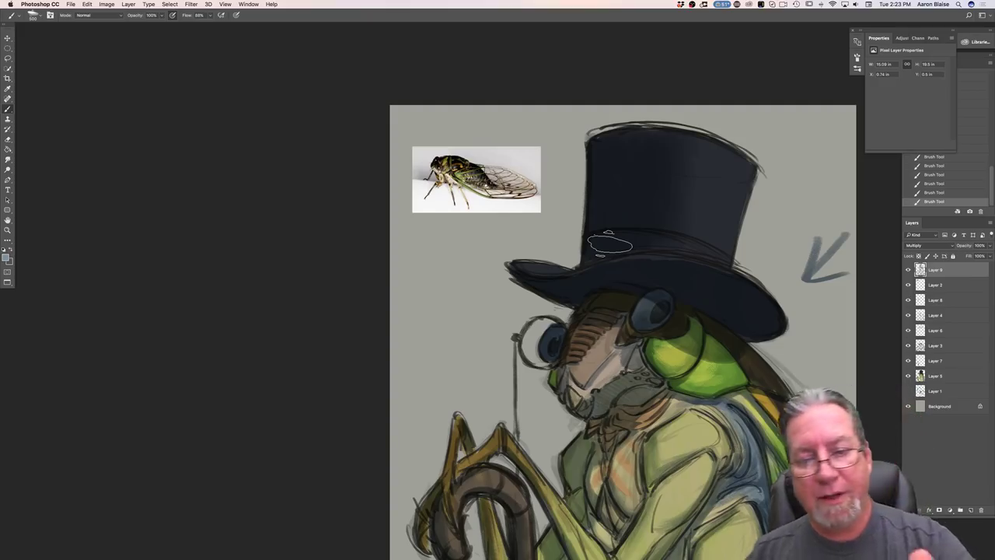
left_click_drag(697, 144, 684, 238)
mouse_move(688, 188)
left_mouse_down()
mouse_move(684, 148)
mouse_move(671, 217)
mouse_move(667, 141)
left_mouse_up()
mouse_move(667, 142)
left_mouse_down()
mouse_move(650, 235)
mouse_move(636, 138)
mouse_move(655, 193)
mouse_move(680, 209)
mouse_move(686, 235)
mouse_move(658, 205)
left_mouse_up()
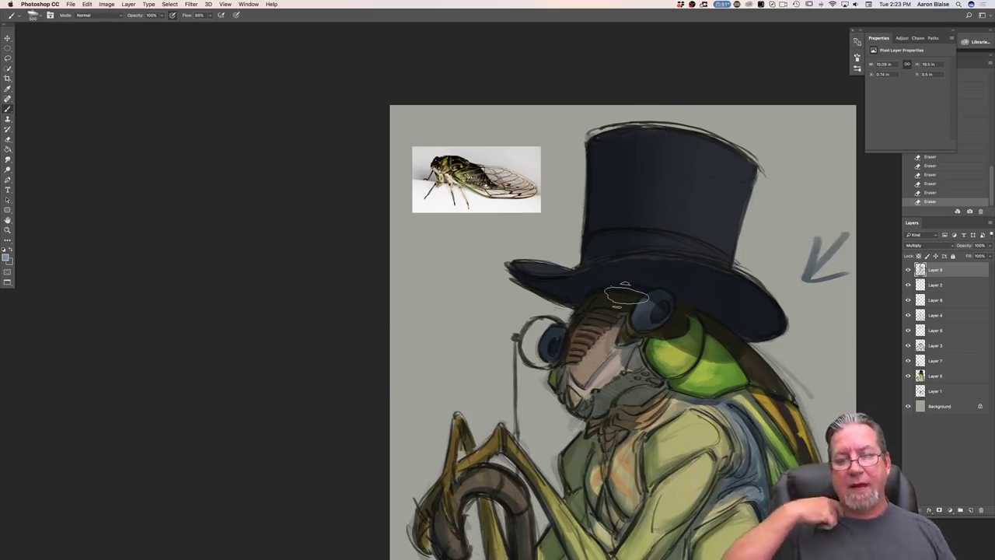
- Reduce the textured brush size and shade the front and rear parts of the hat's brim
key("bracketleft")
key("bracketleft")
key("bracketleft")
key("bracketleft")
key("bracketleft")
key("bracketleft")
mouse_move(636, 266)
left_mouse_down()
mouse_move(617, 265)
mouse_move(662, 267)
mouse_move(624, 264)
left_mouse_up()
left_click_drag(623, 264, 728, 276)
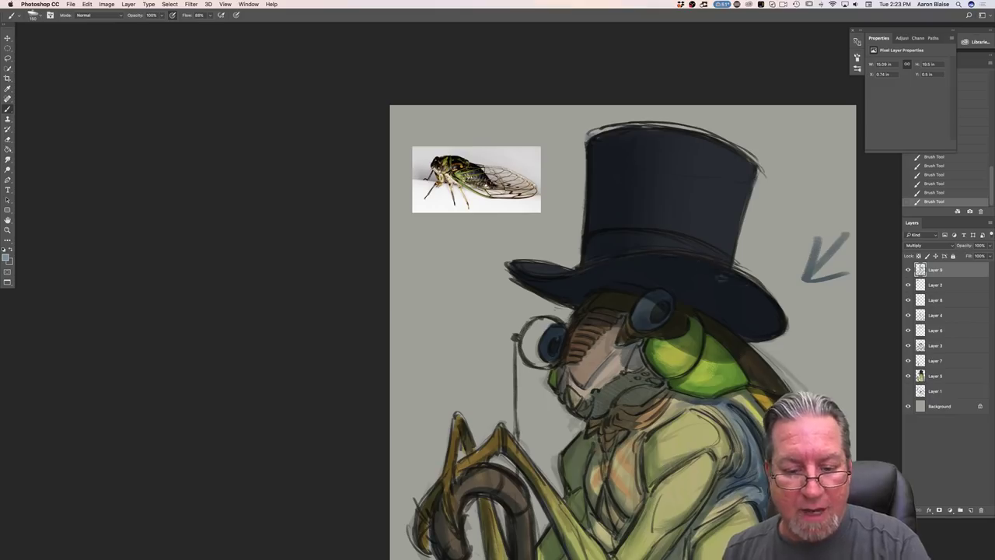
key("super+minus")
key("super+minus")
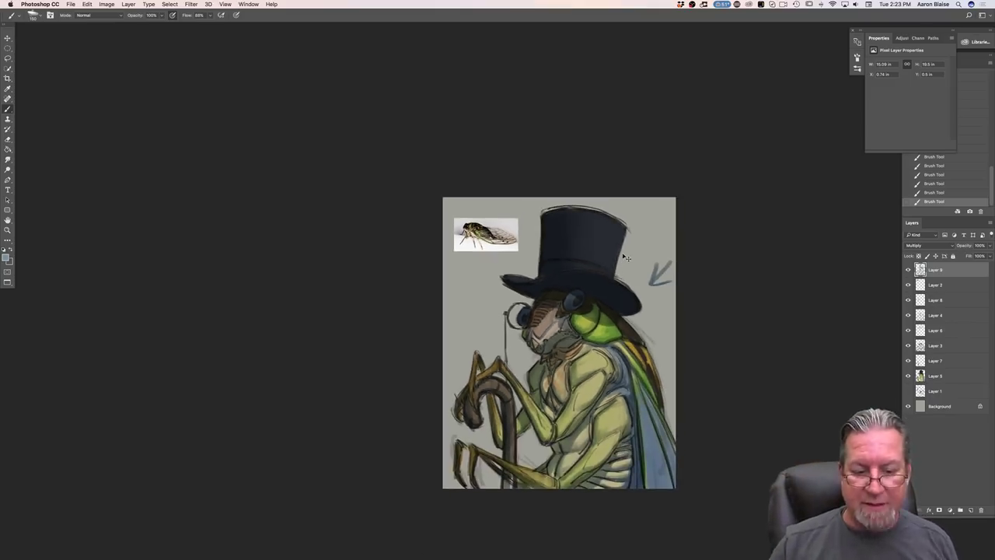
key("super+plus")
key("super+plus")
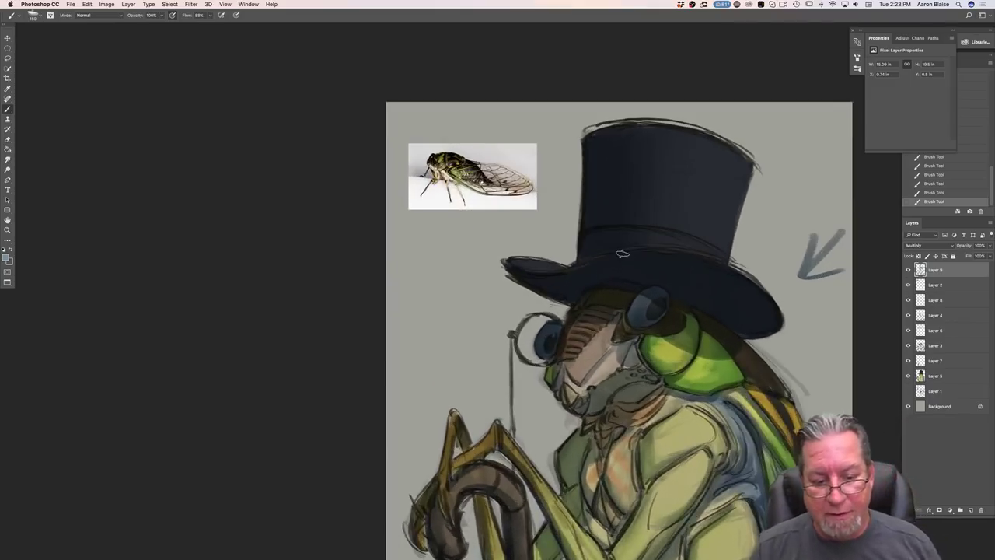
- Add a new layer in Overlay mode and set the foreground colour to a muted pale yellow (RGB 193, 184, 148)
left_click(971, 511)
left_click(925, 245)
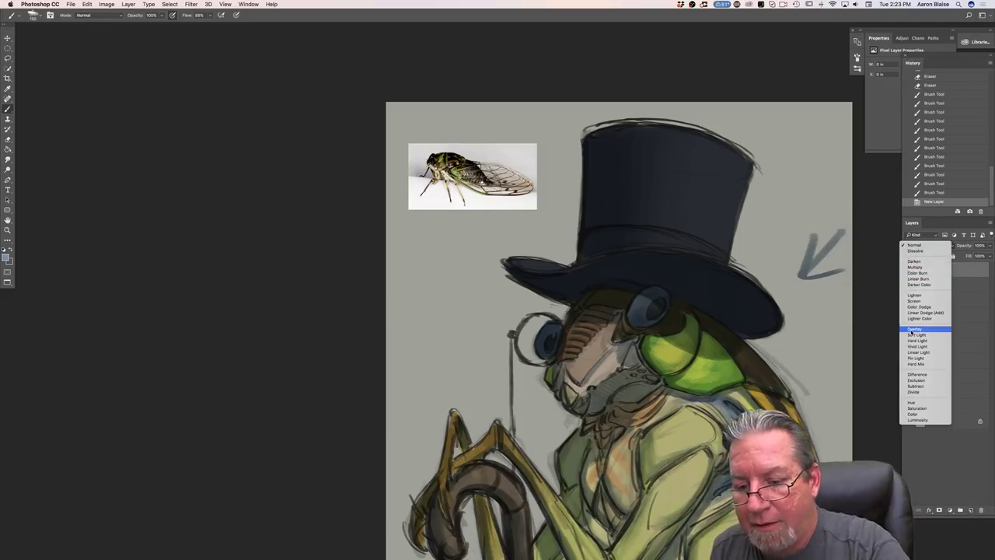
left_click(914, 329)
left_click(6, 257)
left_click(119, 324)
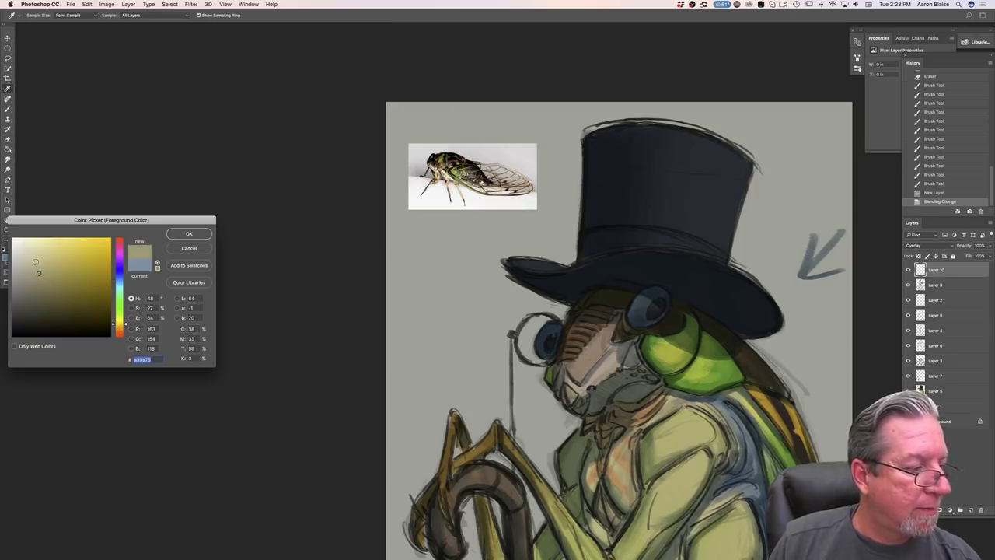
left_click(189, 234)
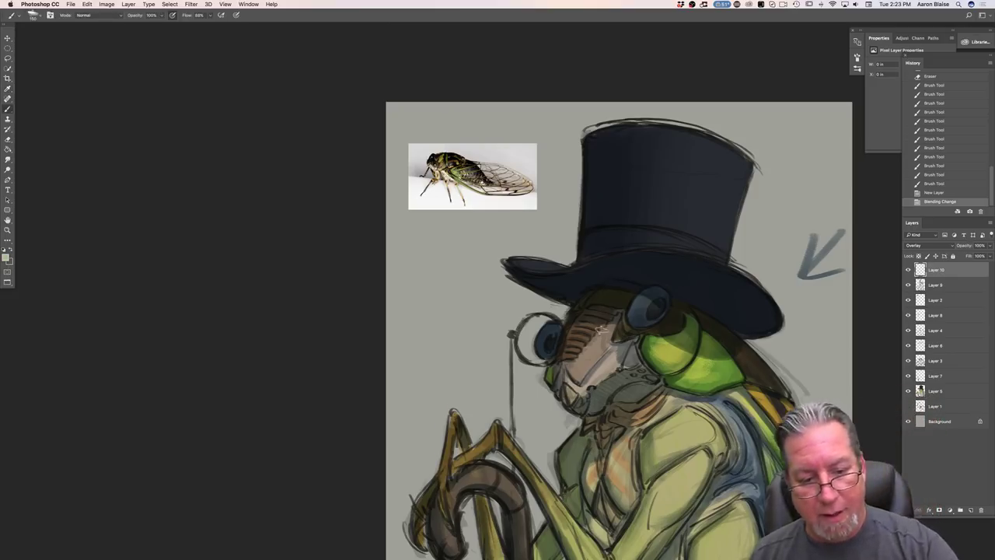
- Switch to another textured brush preset and dab highlights on the lit upper bridge of the cicada's snout
left_click(35, 15)
left_click(19, 91)
left_click(356, 200)
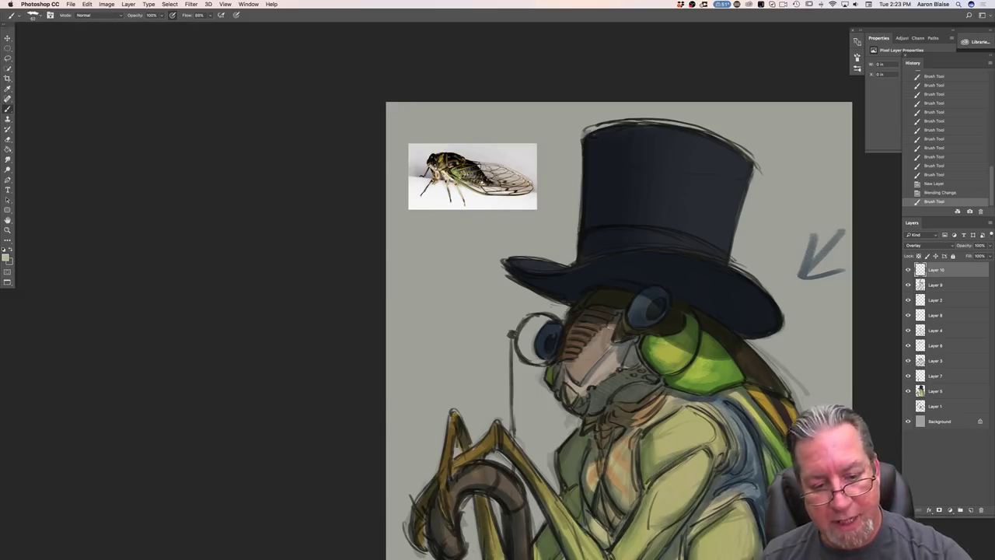
left_click(610, 331)
left_click(610, 331)
left_click(611, 332)
left_click(610, 331)
left_click(610, 331)
left_click(610, 331)
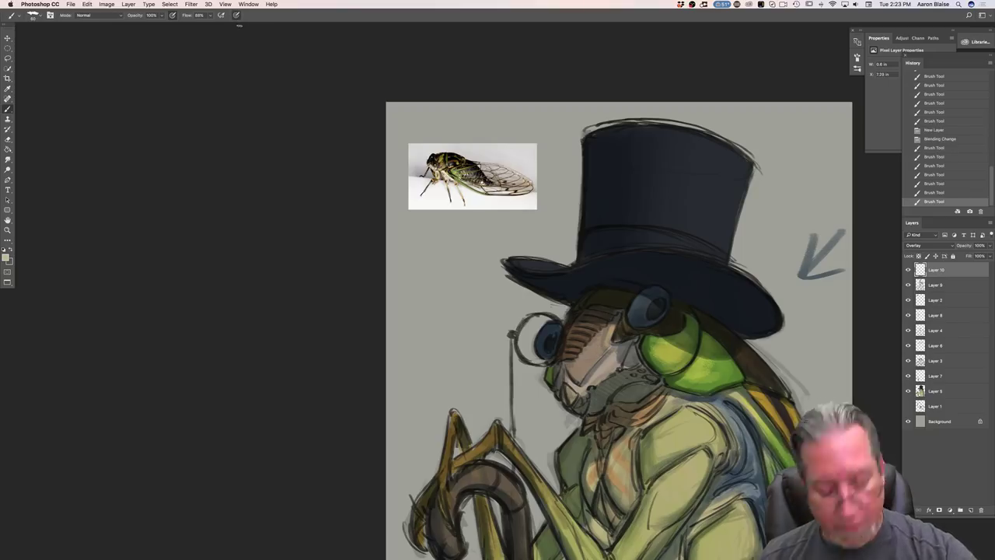
- Extend the Overlay highlights down the snout to the mouth and up along the edge of the ridged forehead
left_click_drag(608, 346, 595, 358)
left_click(598, 356)
left_click(581, 375)
left_click(581, 375)
left_click(591, 330)
left_click(591, 328)
left_click(594, 327)
left_click(595, 329)
left_click_drag(592, 324, 602, 330)
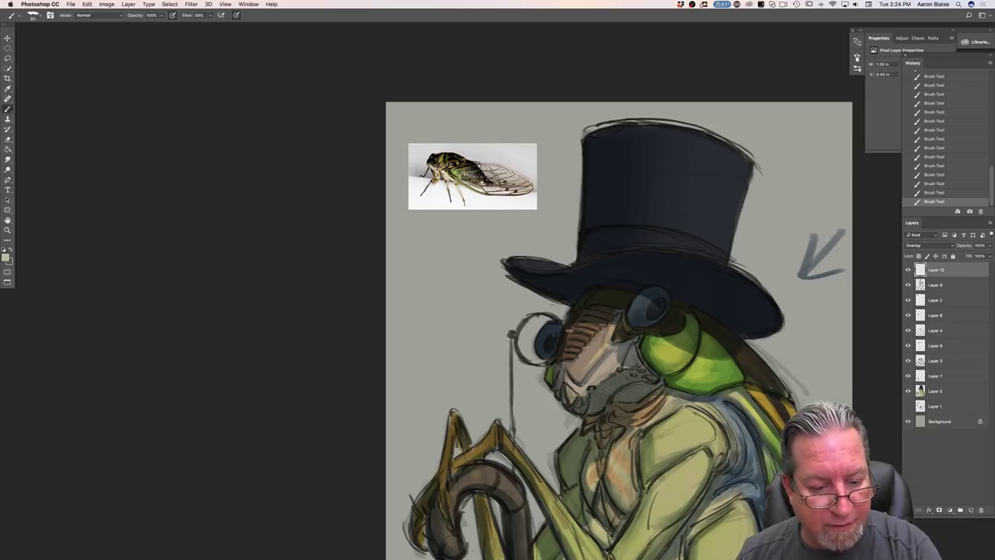
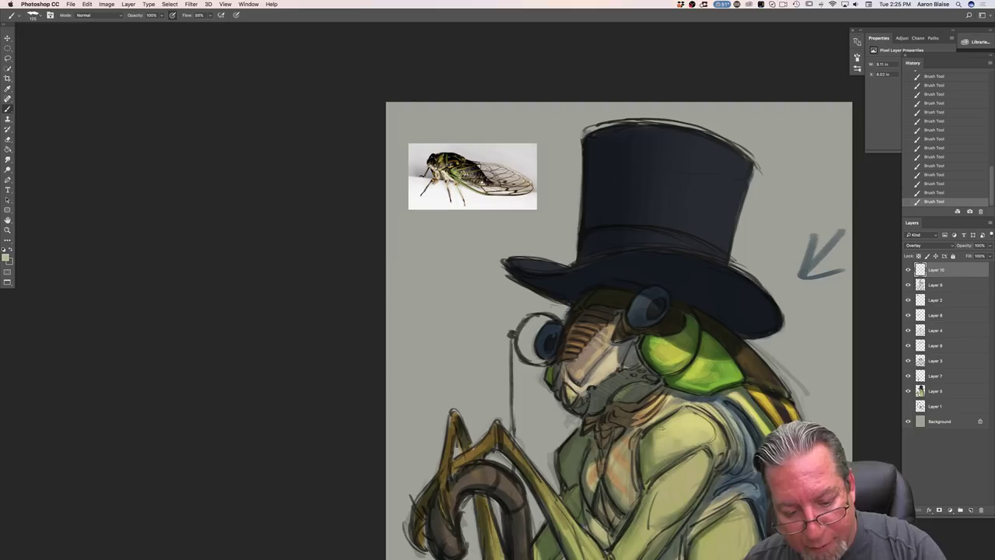
- Brighten the front arm's thin forearm and the lit areas of the blue wing on the Overlay layer
left_click_drag(326, 364, 253, 238)
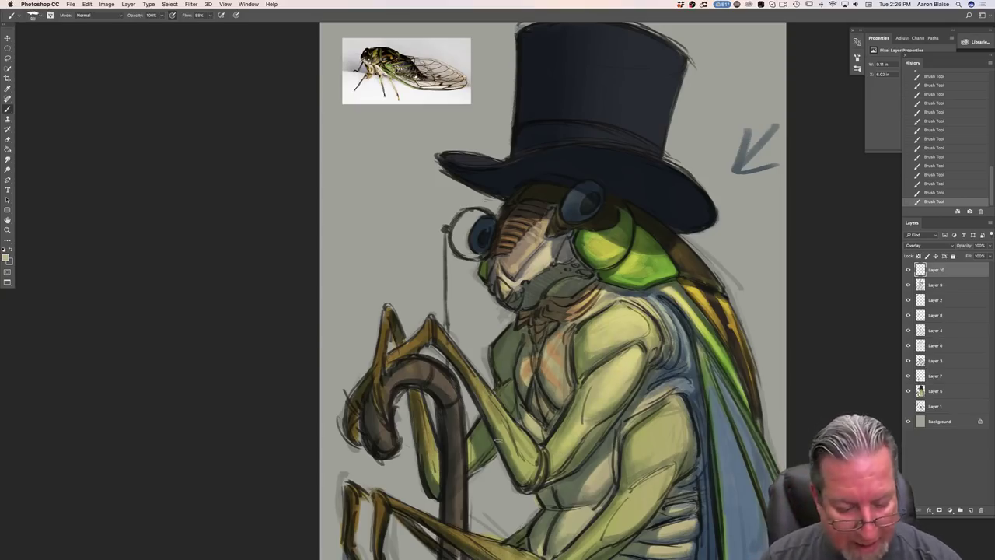
left_click_drag(533, 455, 483, 389)
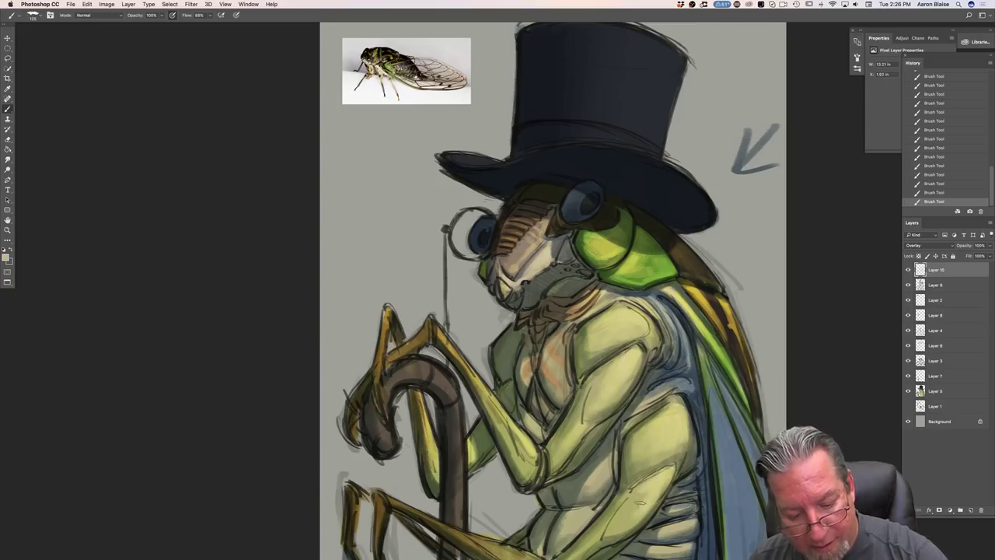
left_click_drag(274, 430, 250, 328)
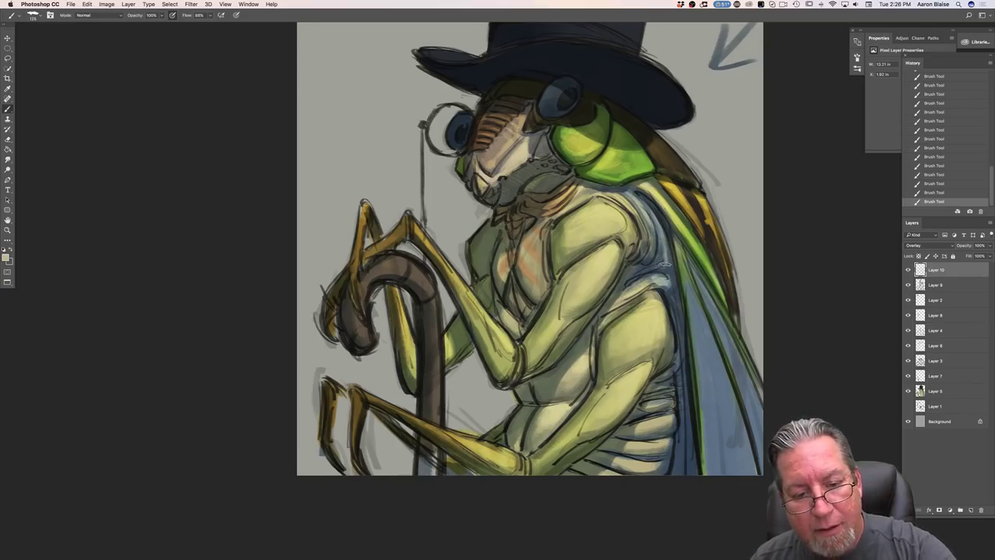
mouse_move(682, 261)
left_mouse_down()
mouse_move(716, 370)
mouse_move(711, 433)
mouse_move(707, 370)
mouse_move(728, 463)
left_mouse_up()
left_click_drag(742, 408, 735, 356)
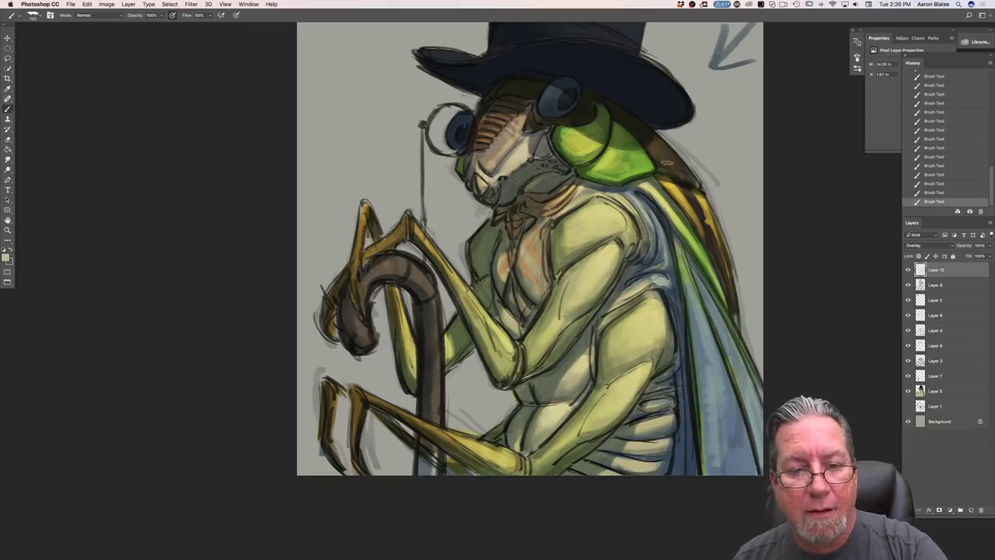
- Enlarge the brush to 250 px and lighten the lit side of the hat's crown
scroll(656, 153, "up", 5)
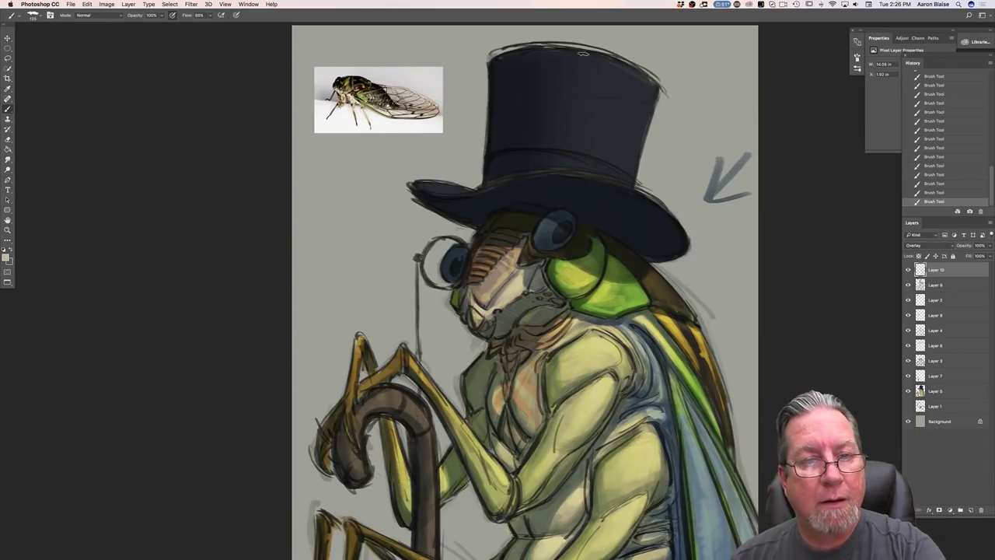
key("bracketright")
key("bracketright")
key("bracketright")
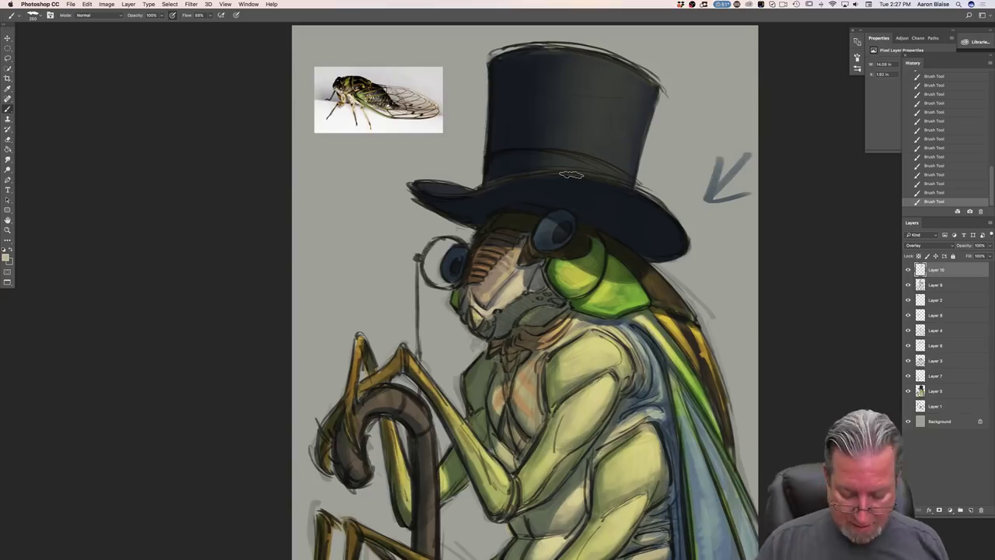
- Examine the highlights on the whole character at reduced and enlarged views
key("super+minus")
key("super+minus")
key("super+minus")
key("super+plus")
key("super+plus")
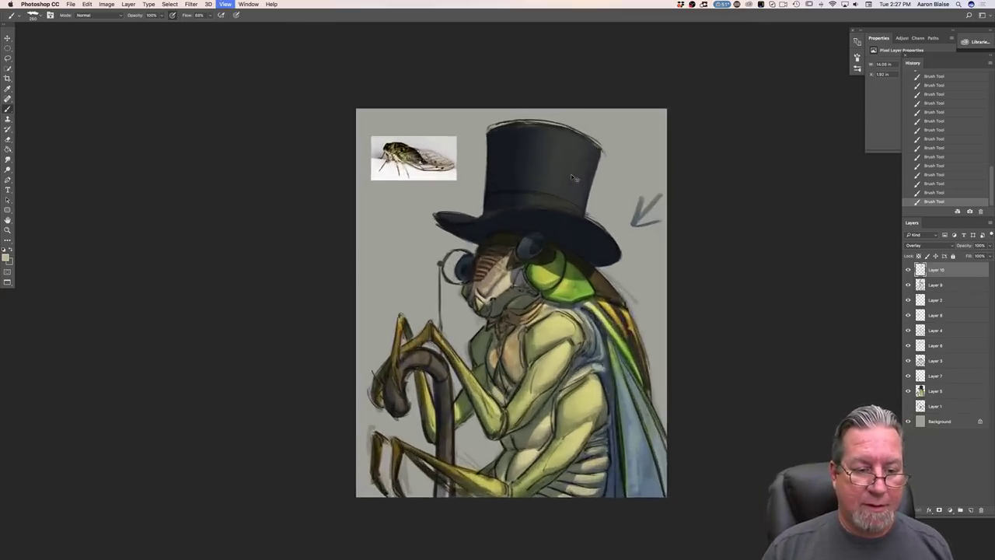
key("super+plus")
key("super+plus")
key("super+minus")
key("super+minus")
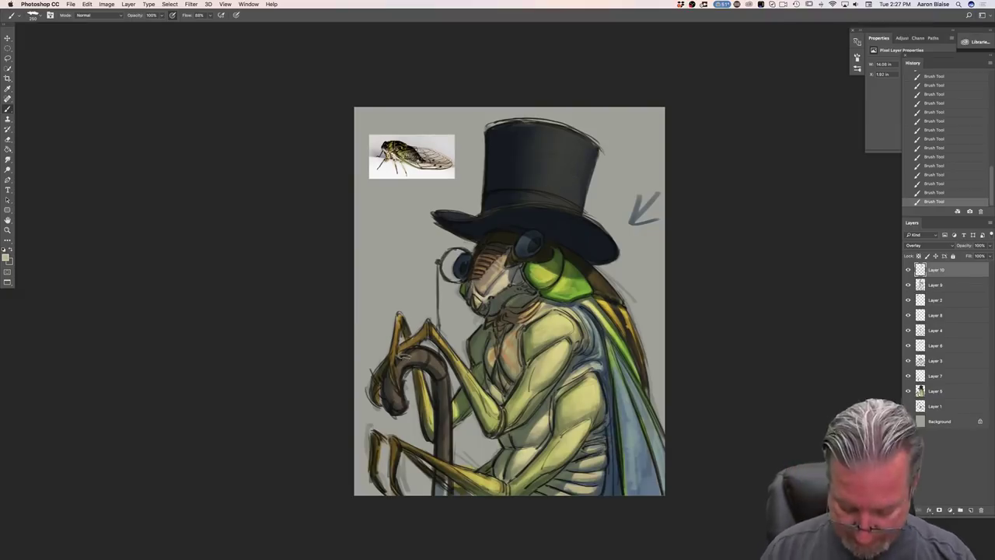
- Lighten the eye area inside the monocle and brush highlights along the cane's handle and shaft
key("super+plus")
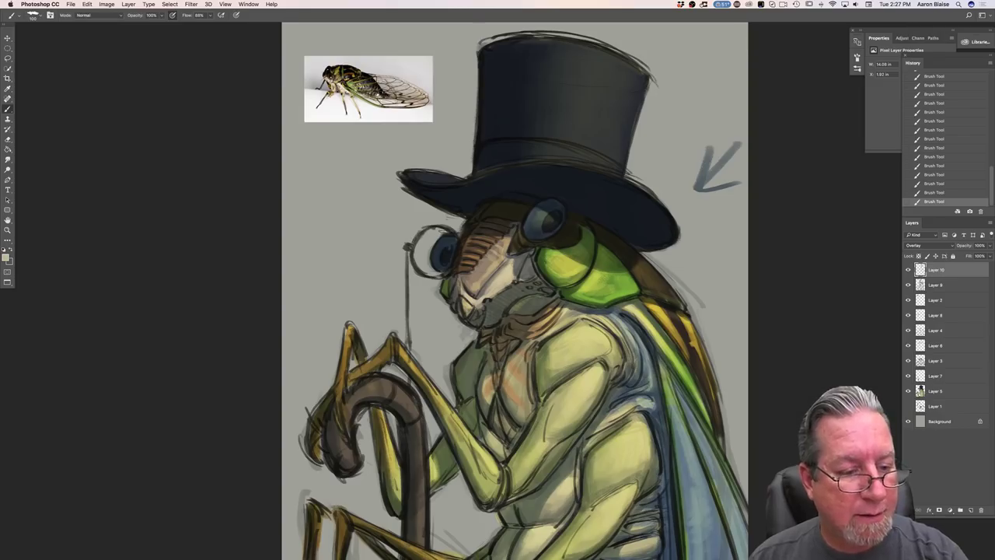
mouse_move(441, 233)
left_mouse_down()
mouse_move(427, 235)
mouse_move(420, 268)
left_mouse_up()
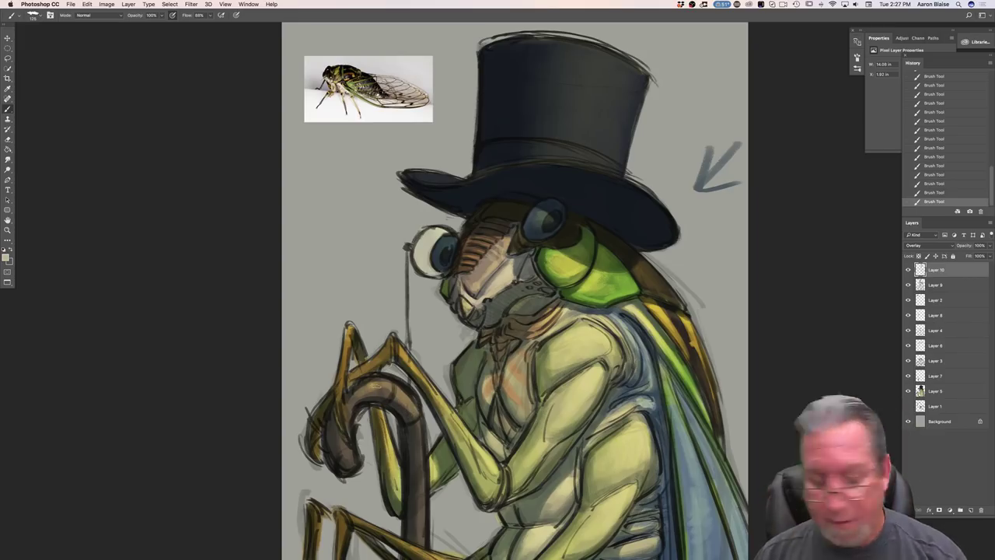
left_click_drag(416, 413, 419, 530)
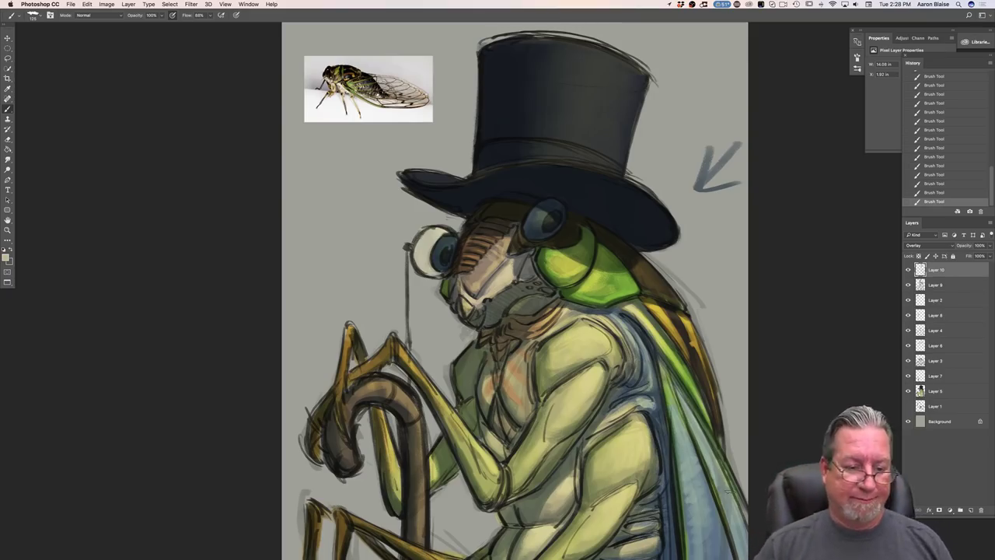
- Add a new Normal layer and set the foreground colour to a light yellow (#f0ee84) based on the green collar
left_click(970, 510)
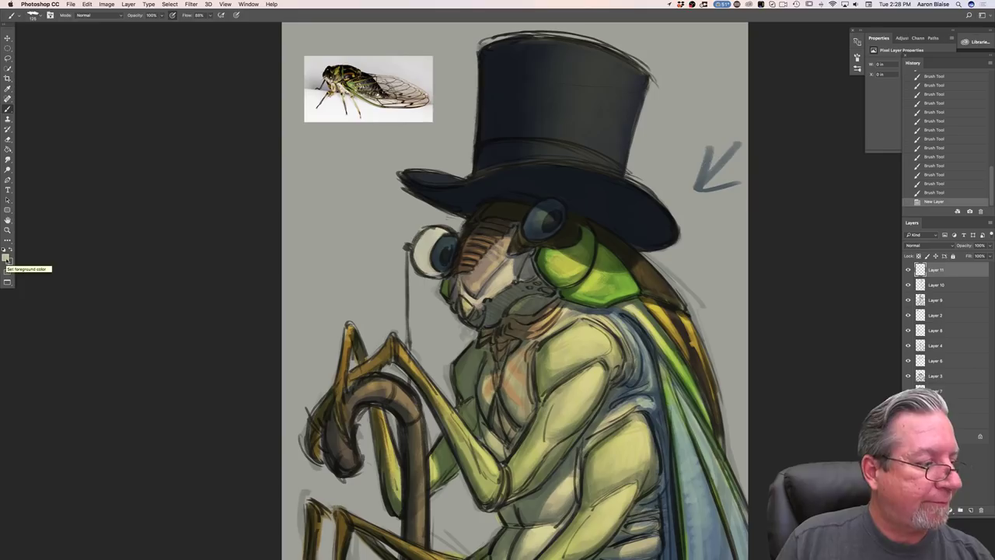
left_click(7, 257)
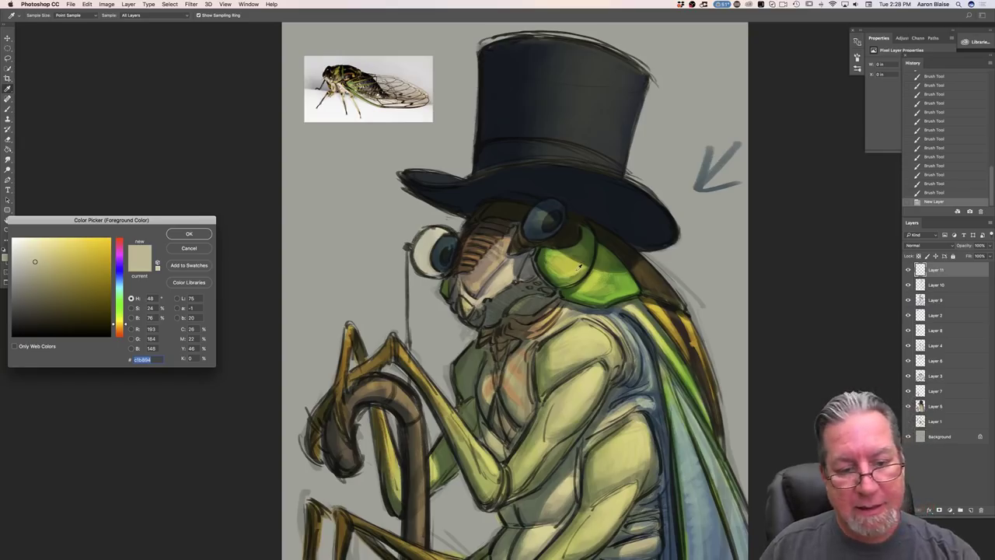
left_click(577, 268)
left_click(57, 243)
left_click(189, 234)
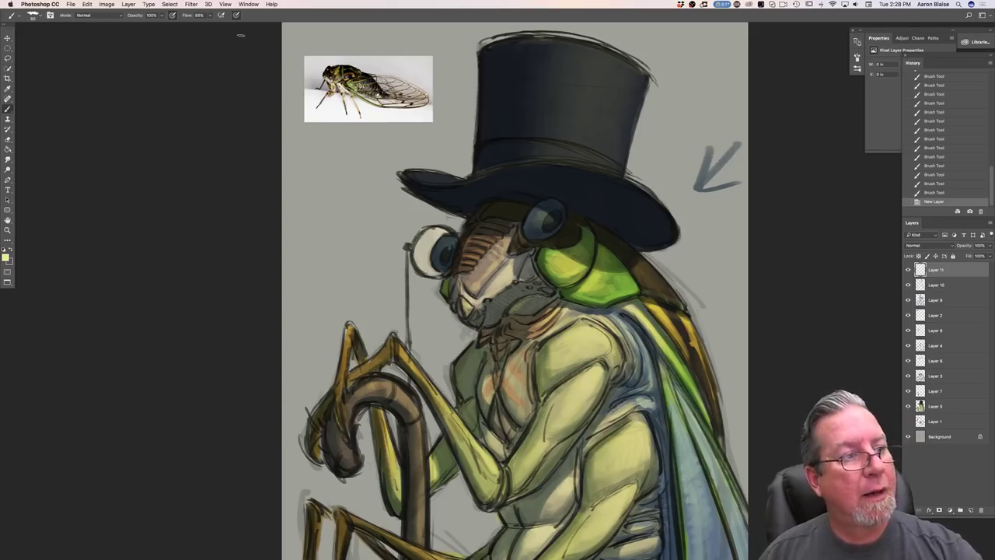
- Dab small bright specular highlights onto the two green collar plates behind the head
left_click(577, 265)
left_click(578, 265)
left_click(579, 266)
left_click(578, 265)
left_click(578, 266)
left_click(578, 267)
left_click(577, 266)
left_click(576, 265)
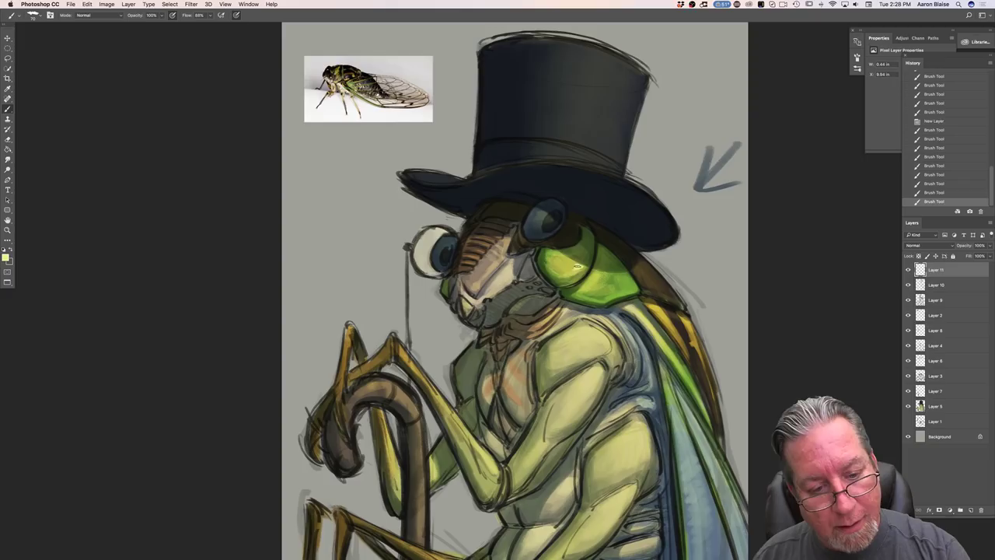
key("super+shift+z")
key("super+shift+z")
key("super+shift+z")
key("super+shift+z")
key("super+shift+z")
key("super+shift+z")
key("super+shift+z")
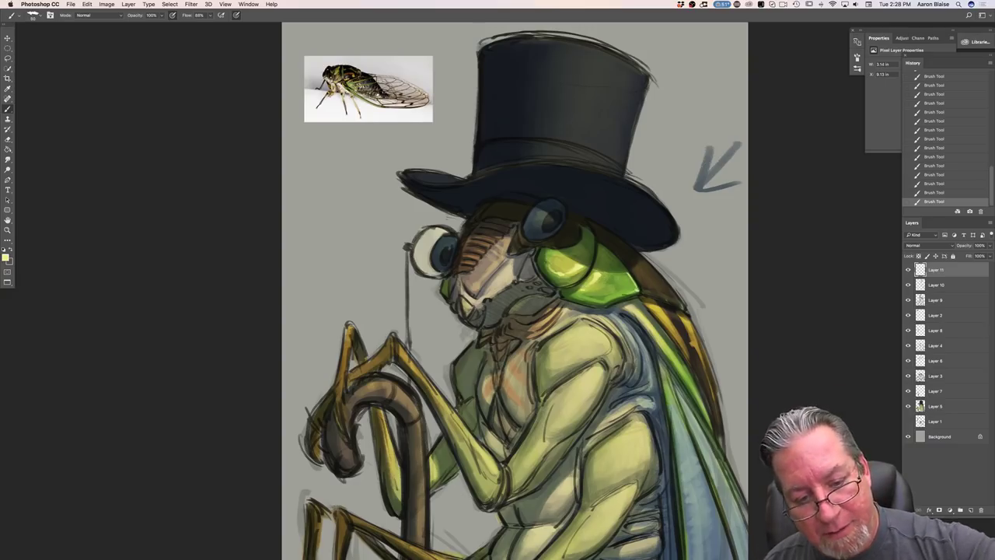
- Set the foreground colour to a light brown (#937d5d) based on the dark wing case and paint highlights along its upper part
key("super+plus")
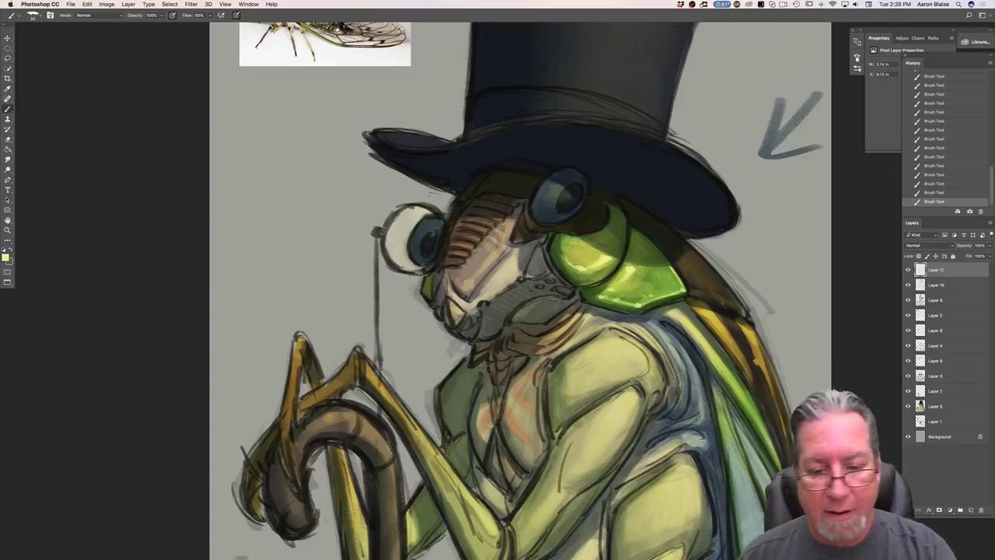
left_click(6, 260)
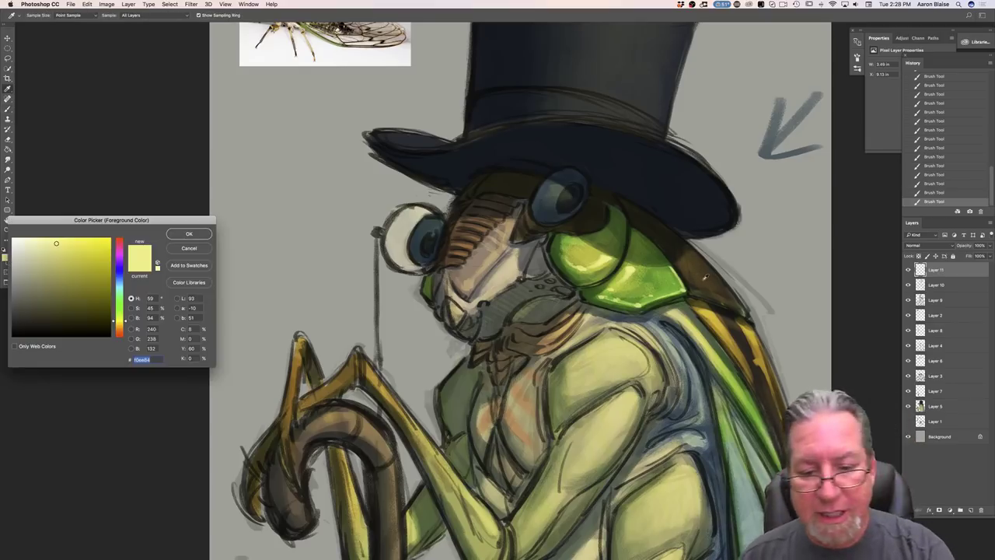
left_click(705, 277)
left_click(48, 279)
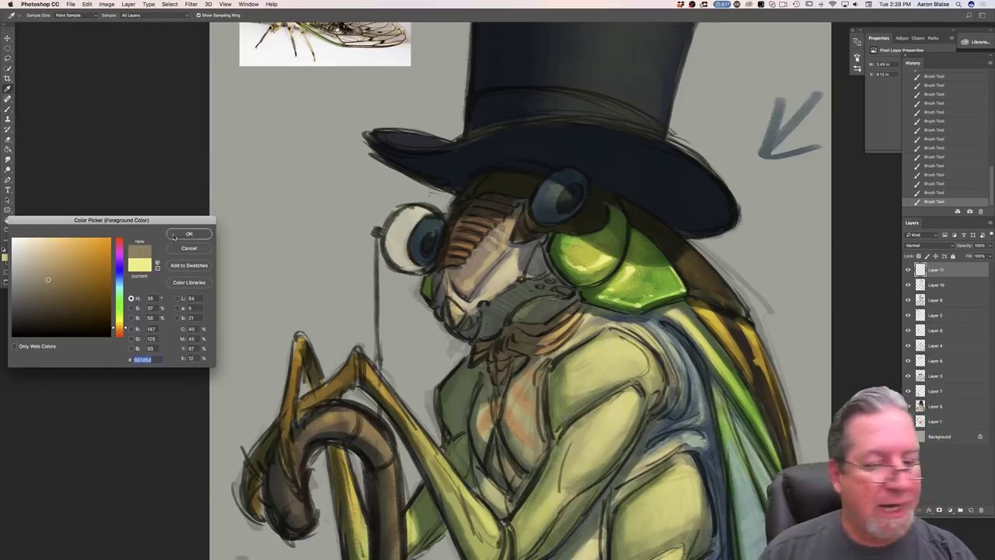
left_click(174, 236)
left_click_drag(688, 258, 728, 298)
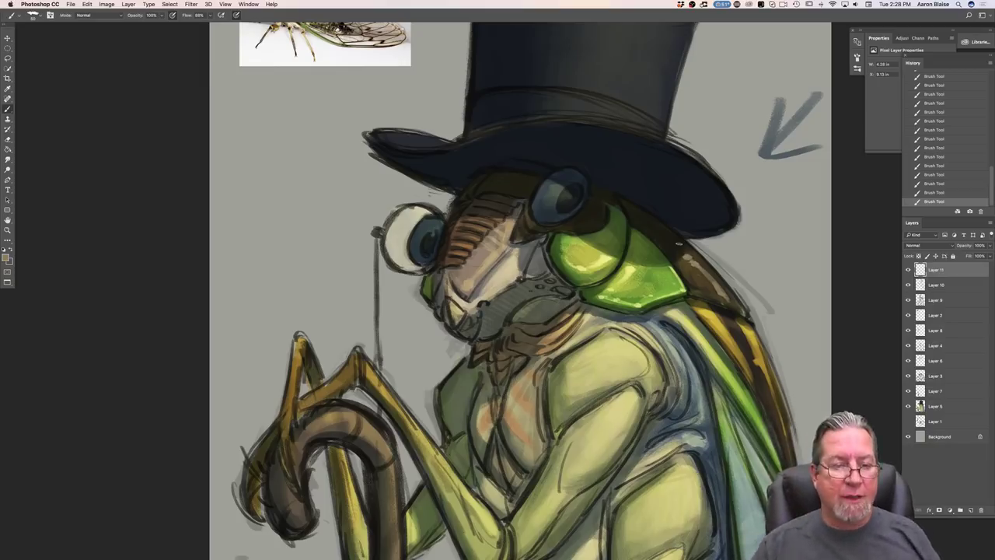
- Set the foreground colour to a near-white cream and paint bright highlights along the snout's ridges
left_click(6, 257)
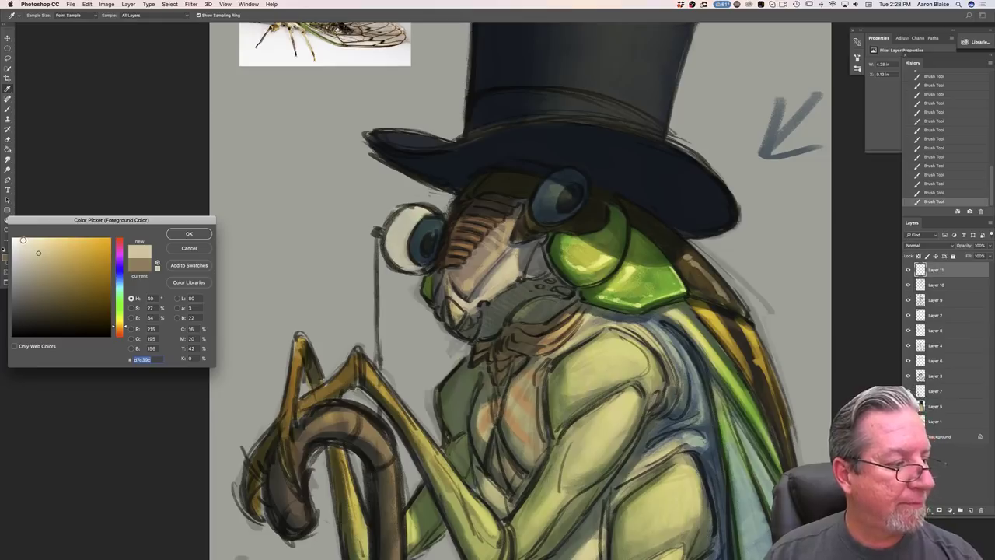
left_click(189, 233)
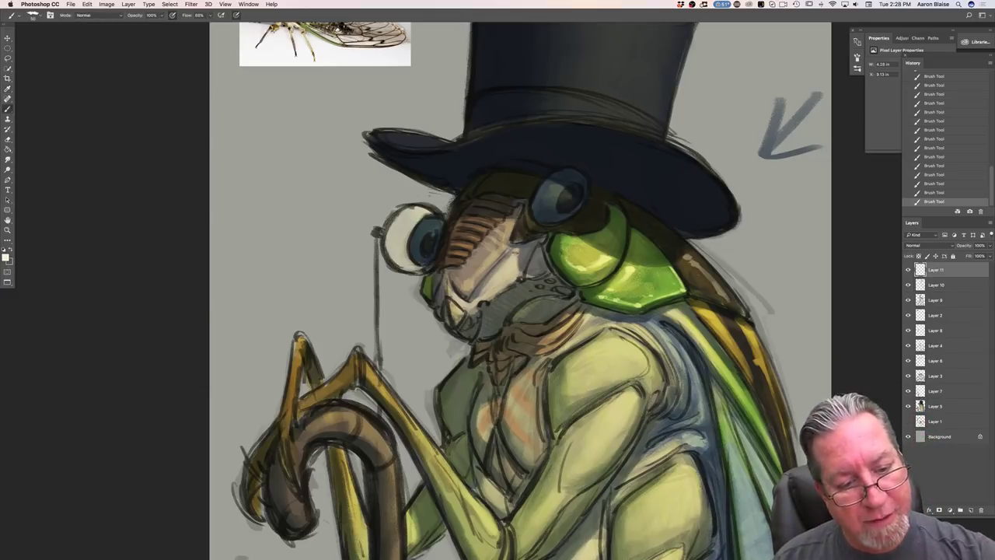
mouse_move(500, 284)
left_mouse_down()
mouse_move(518, 276)
mouse_move(478, 304)
left_mouse_up()
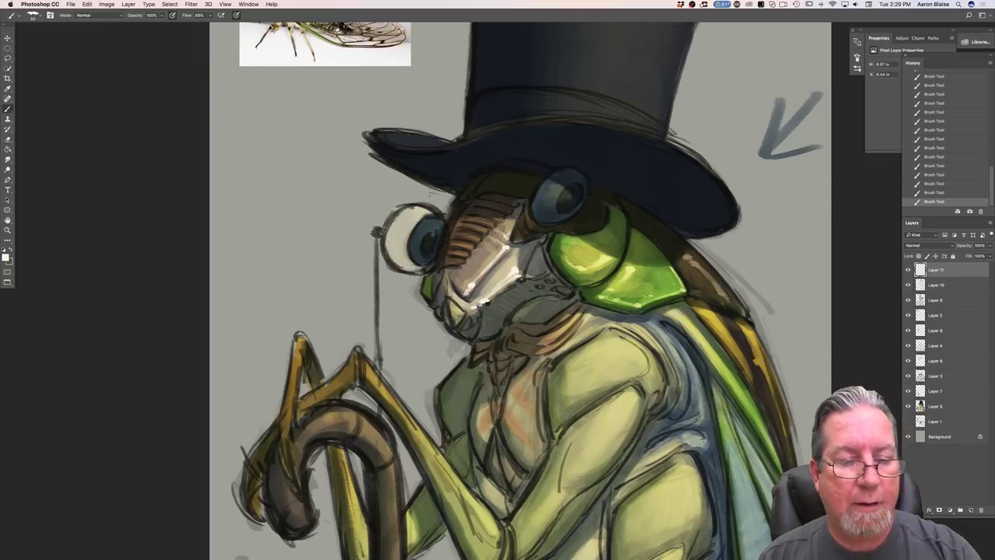
- Set the foreground colour to a light blue (#7dd4f0) and paint a soft reflection onto the blue eye beneath the hat brim
left_click(6, 258)
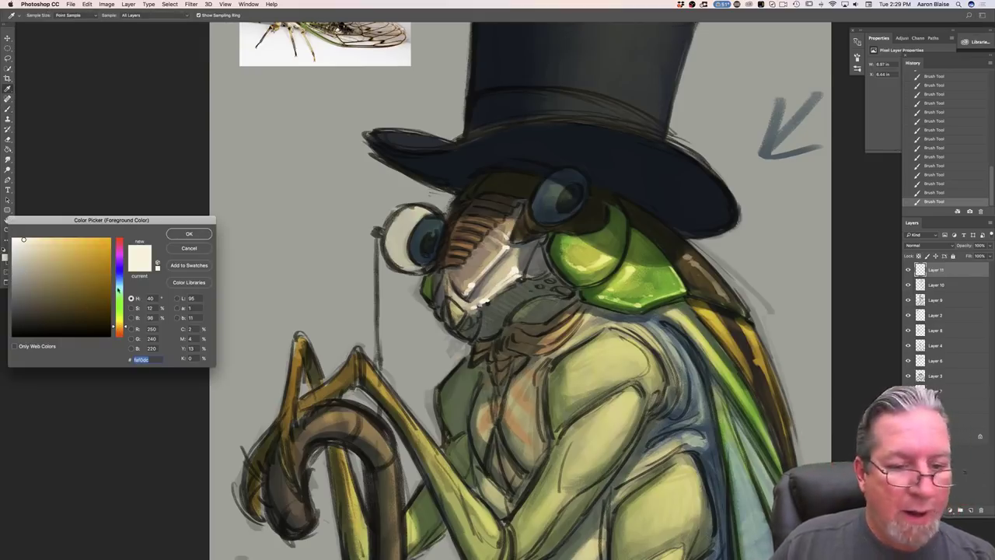
left_click_drag(118, 289, 118, 283)
left_click(62, 243)
left_click_drag(62, 243, 51, 243)
left_click(188, 234)
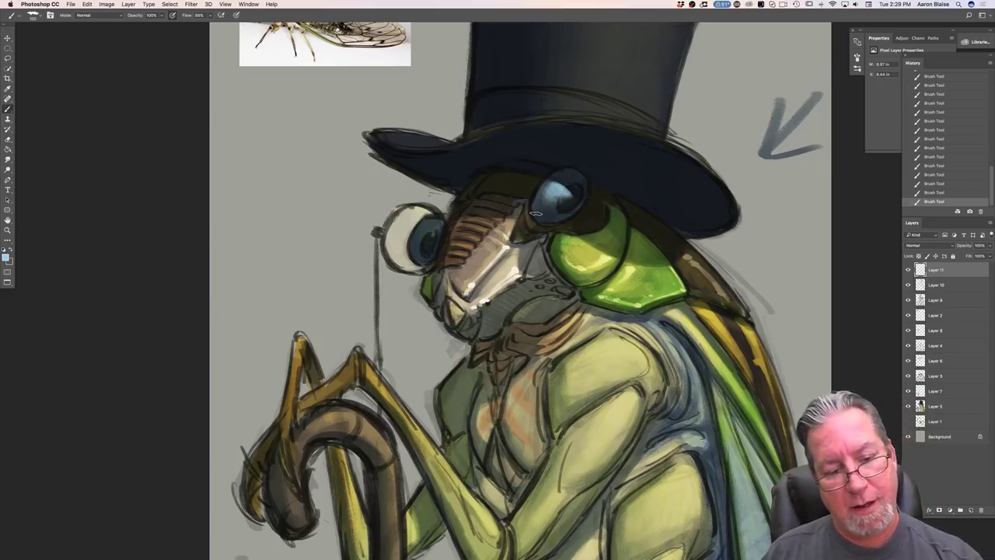
left_click_drag(557, 189, 552, 188)
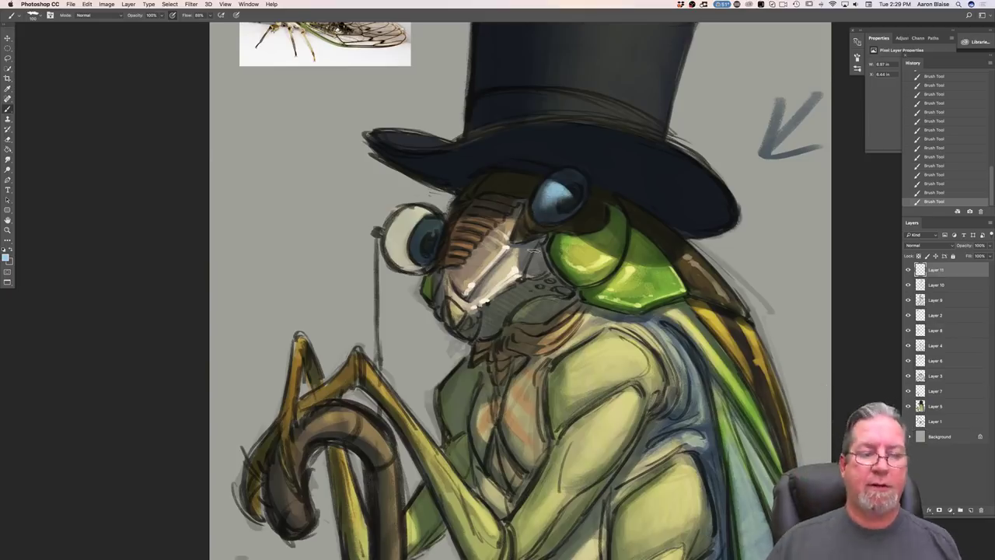
- Set the foreground colour to a pale cyan (#a6f7fc) and brighten the centre of the reflection on the eye beneath the brim
left_click(6, 256)
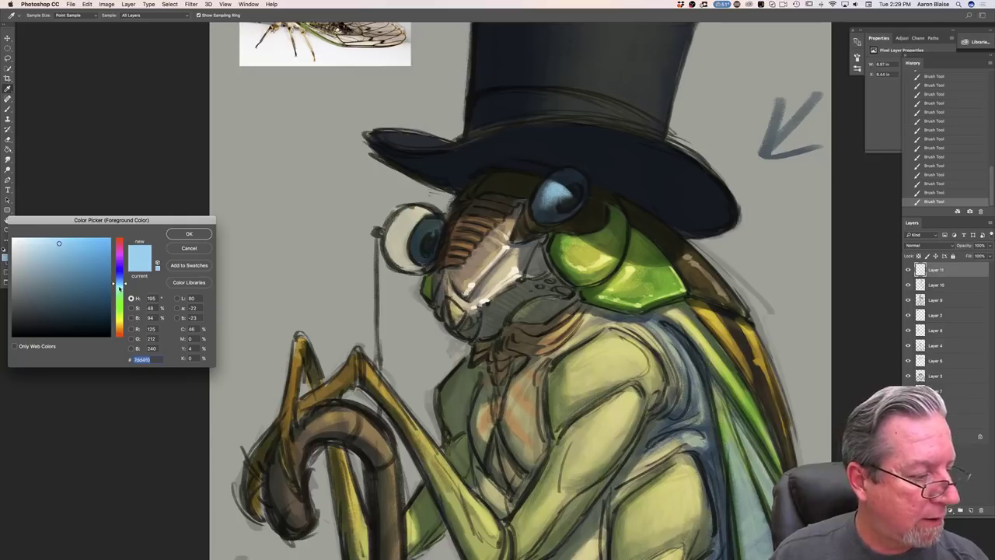
left_click(120, 286)
mouse_move(58, 243)
left_mouse_down()
mouse_move(73, 242)
mouse_move(45, 238)
left_mouse_up()
left_click(185, 234)
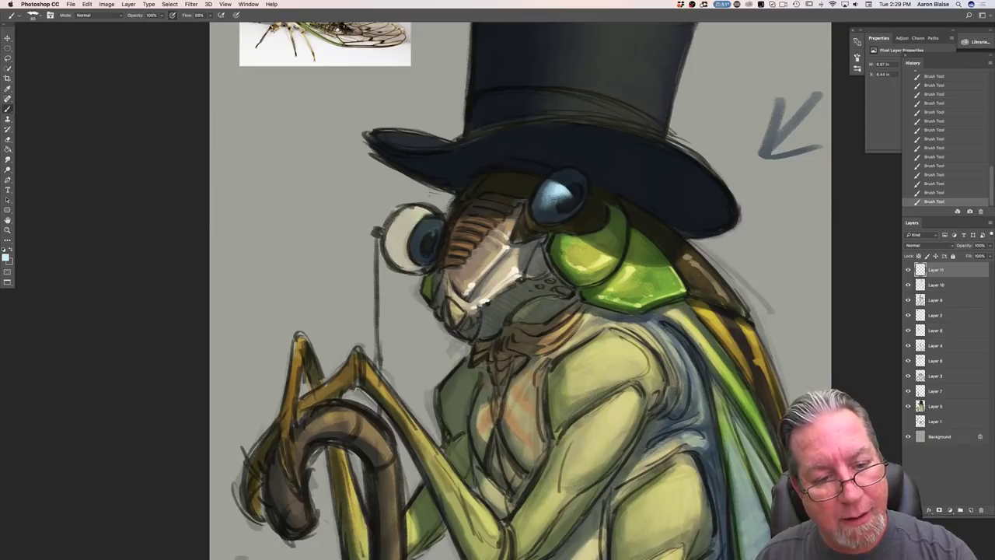
- Set the foreground colour to a near-white cream (#faf9ea) and dab the brightest sparkle onto the eye beneath the brim
left_click(6, 259)
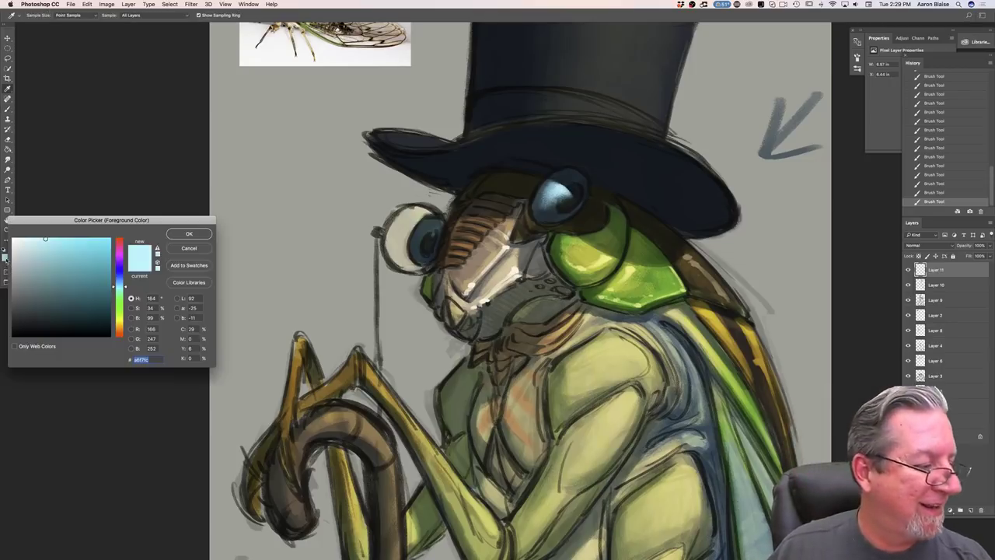
left_click(119, 321)
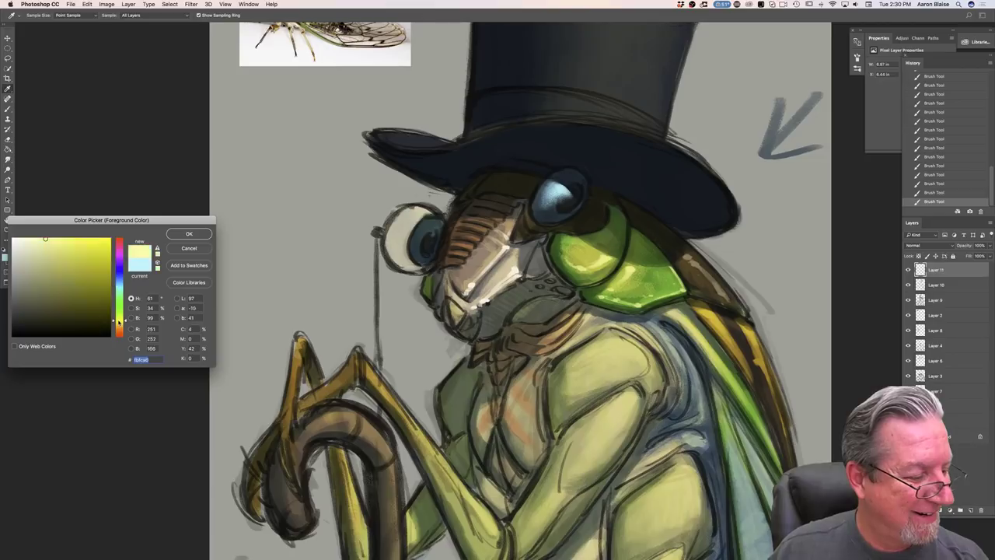
left_click(17, 239)
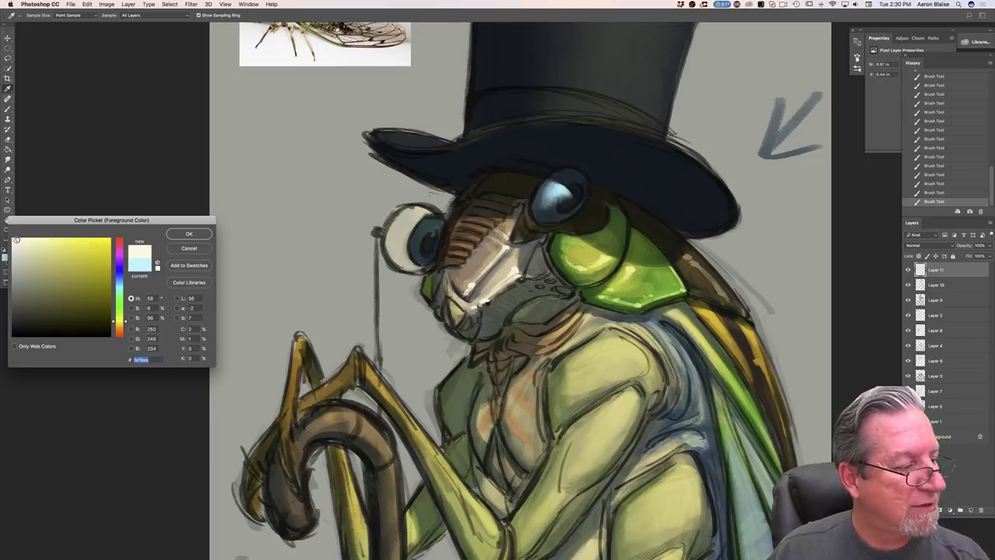
left_click(186, 234)
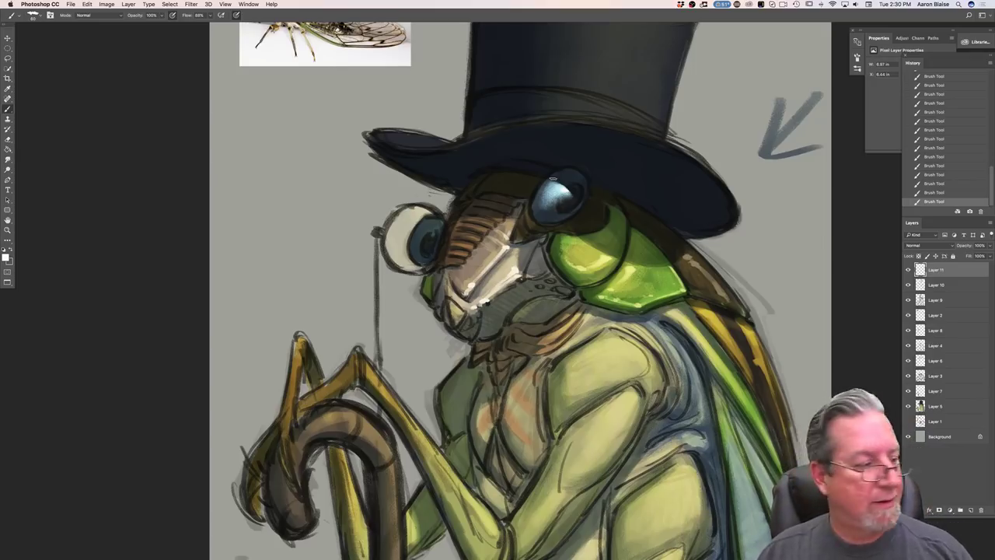
- Set the foreground colour to a muted olive (#919463), add a new layer and paint a thin lit rim along the eye's lower edge
left_click(5, 257)
left_click(575, 246)
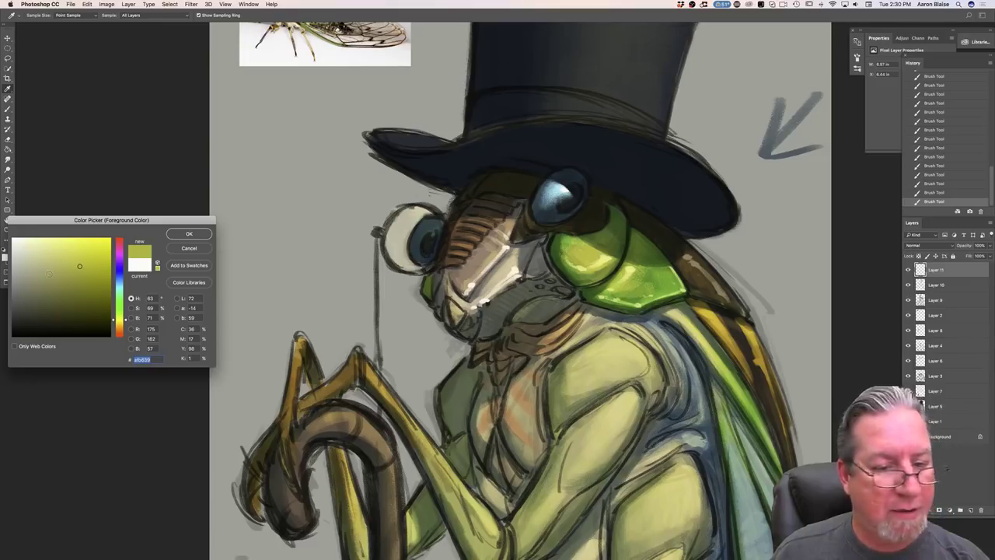
left_click(44, 279)
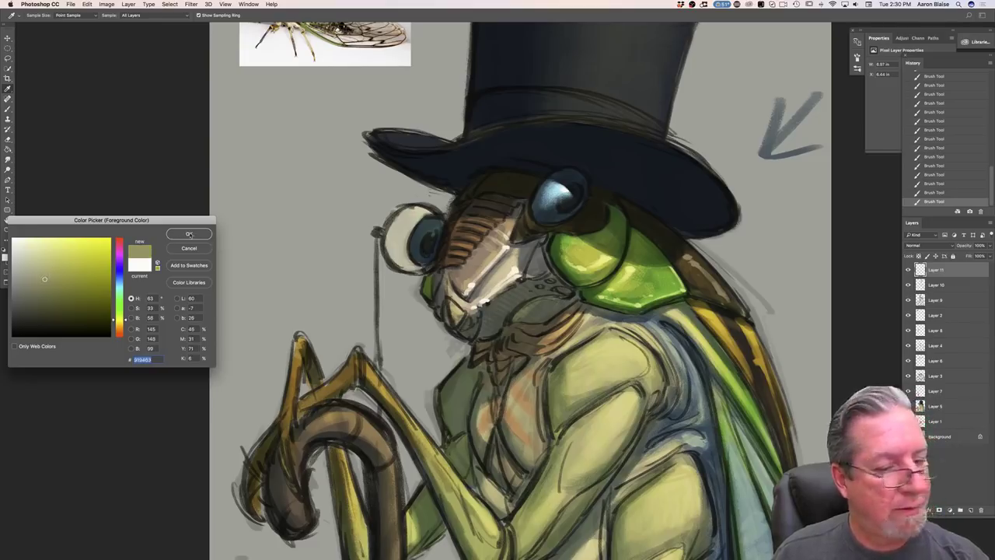
left_click(189, 234)
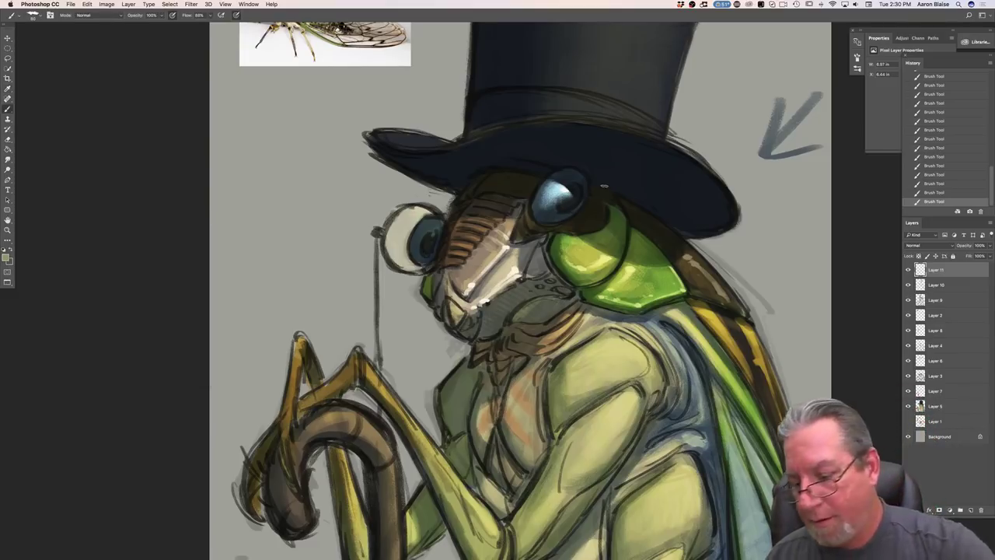
key("ctrl+shift+alt+n")
mouse_move(583, 192)
left_mouse_down()
mouse_move(591, 197)
mouse_move(574, 221)
mouse_move(573, 211)
mouse_move(557, 219)
left_mouse_up()
left_click_drag(543, 222, 561, 218)
mouse_move(544, 223)
left_mouse_down()
mouse_move(560, 221)
mouse_move(537, 218)
left_mouse_up()
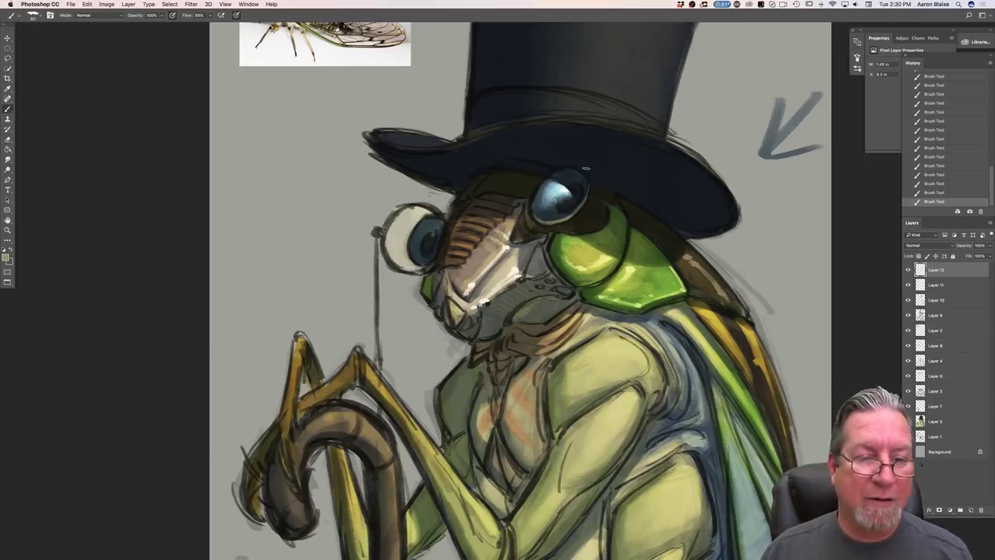
- Sample a dark blue-grey from the eye beneath the brim and refine the shading around its upper edge
left_click(6, 258)
left_click(558, 175)
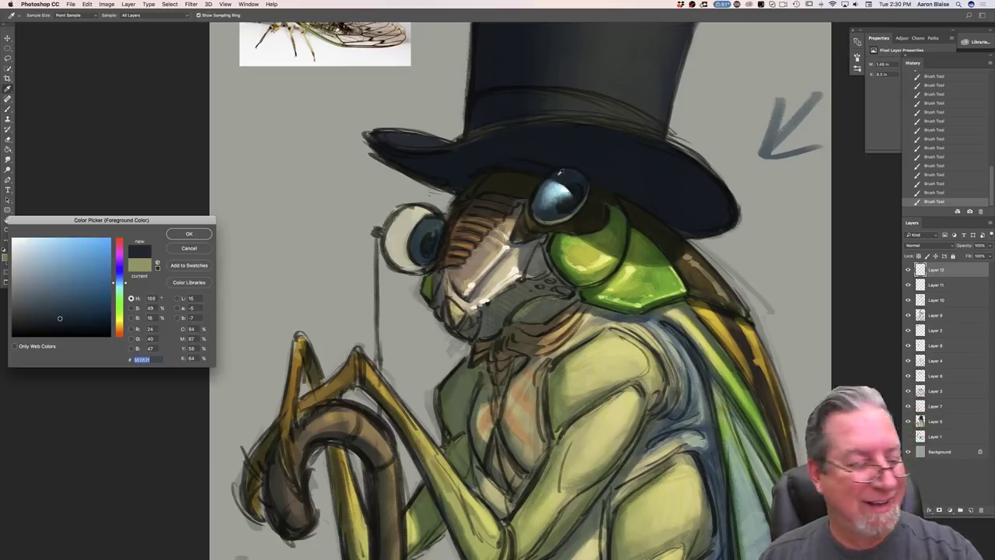
key("Return")
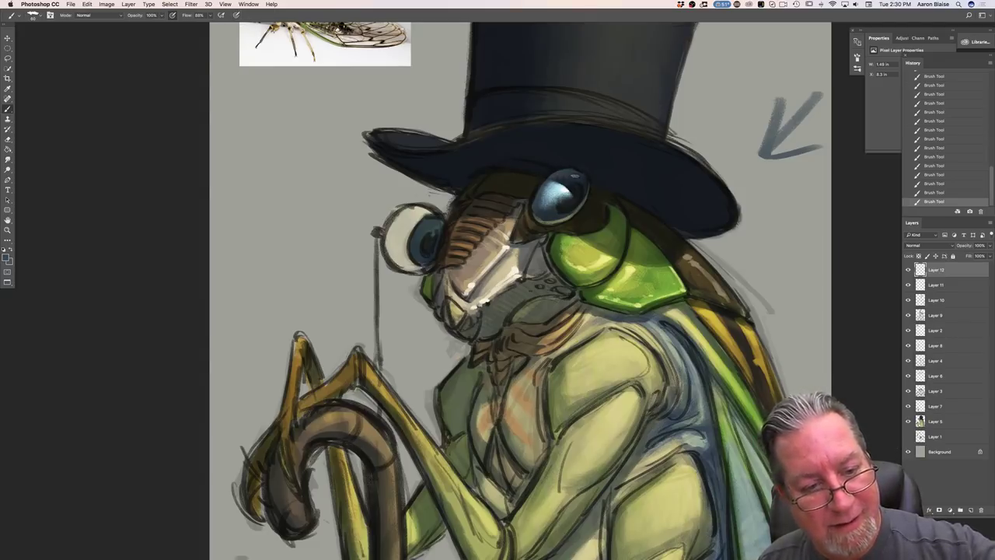
- Sample the olive rim colour (#84875b) beneath the eye and touch up the lit rim around it
left_click(7, 258)
left_click(560, 220)
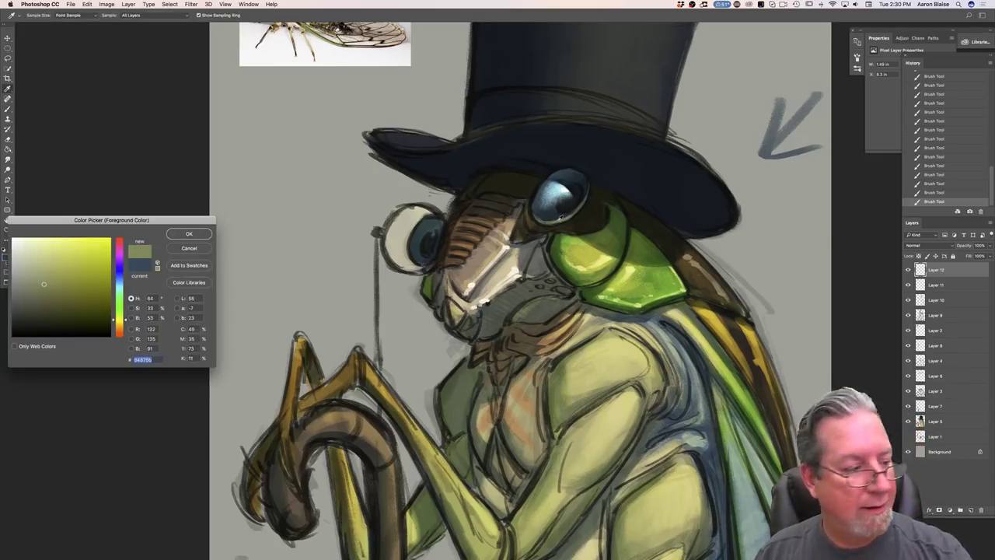
left_click(186, 234)
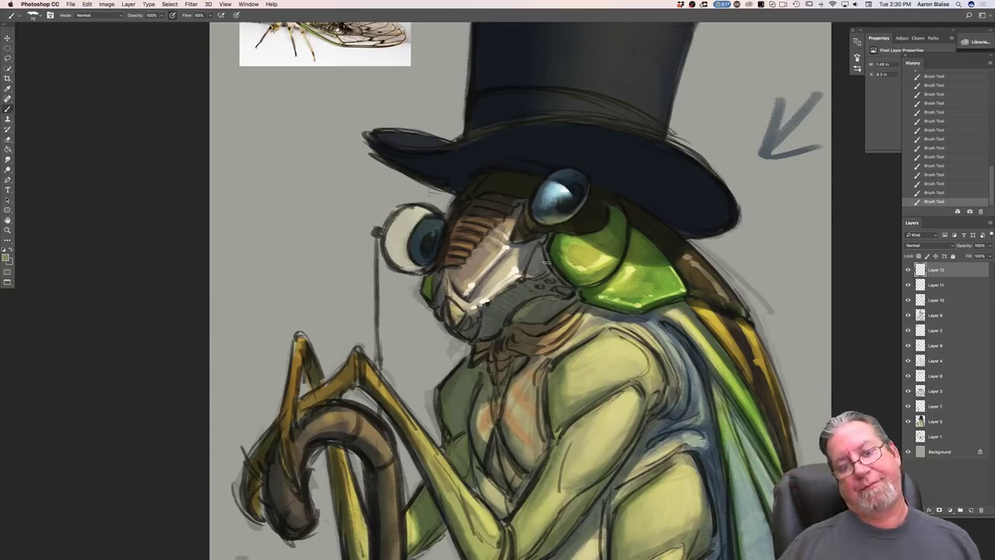
- Sample a dark tone from the eye beneath the brim, clean up its shading and keep #243339 as the foreground colour
left_click(7, 257)
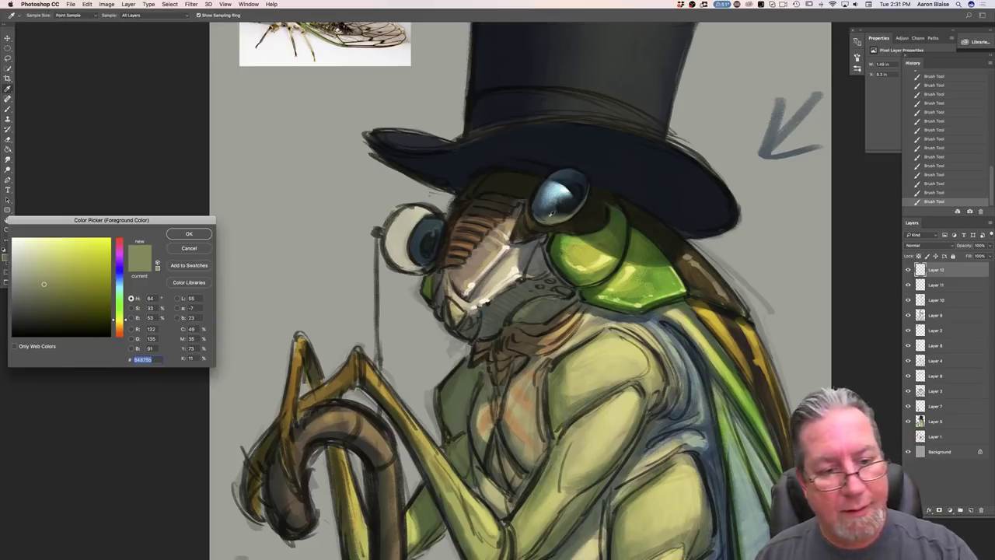
left_click(552, 212)
left_click(207, 233)
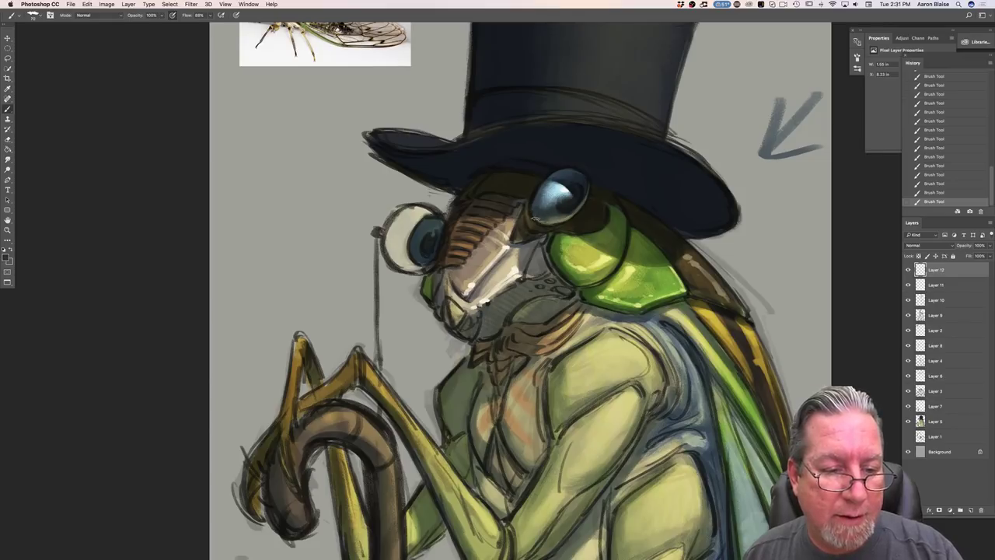
left_click(6, 259)
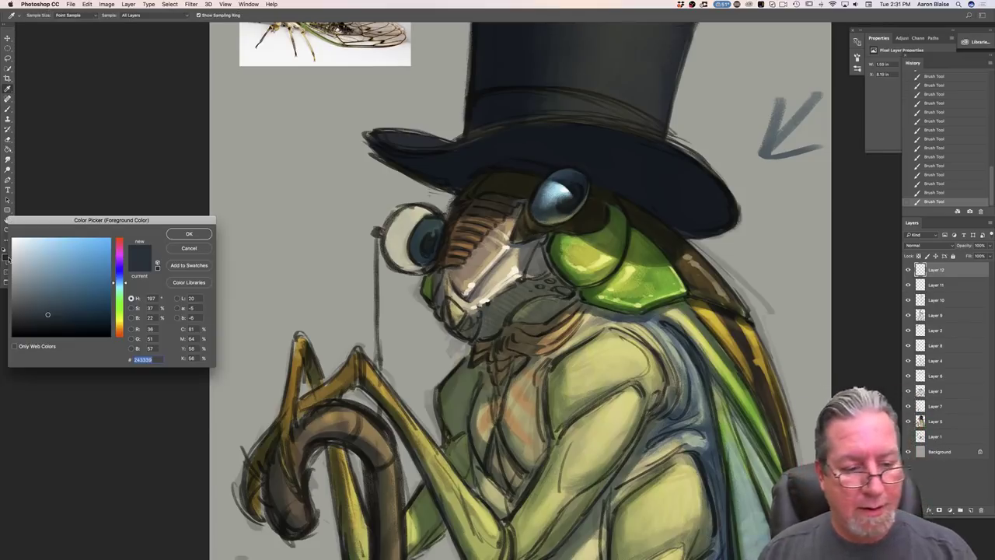
left_click(187, 235)
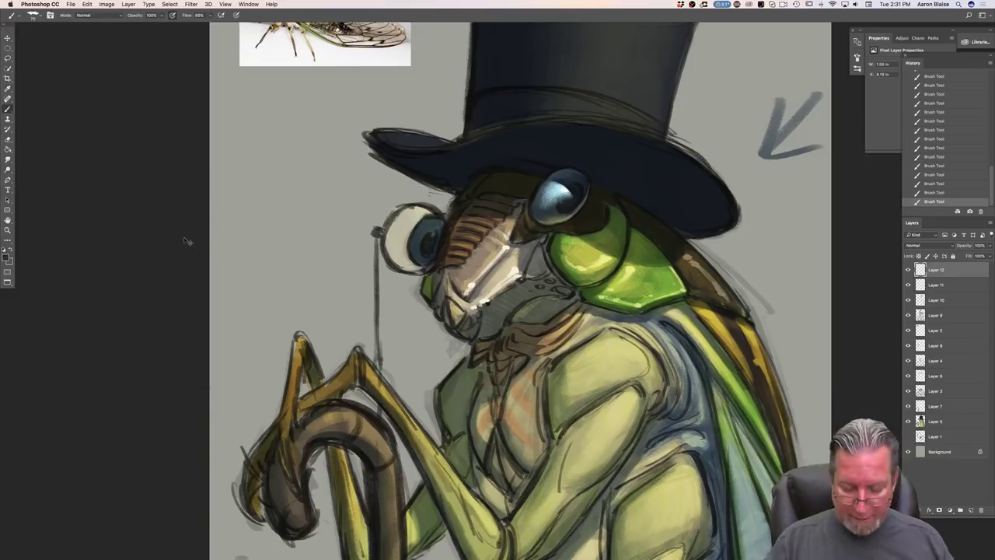
- Add a new layer above all the others and name it "reflected light"
key("super+minus")
key("super+minus")
key("super+plus")
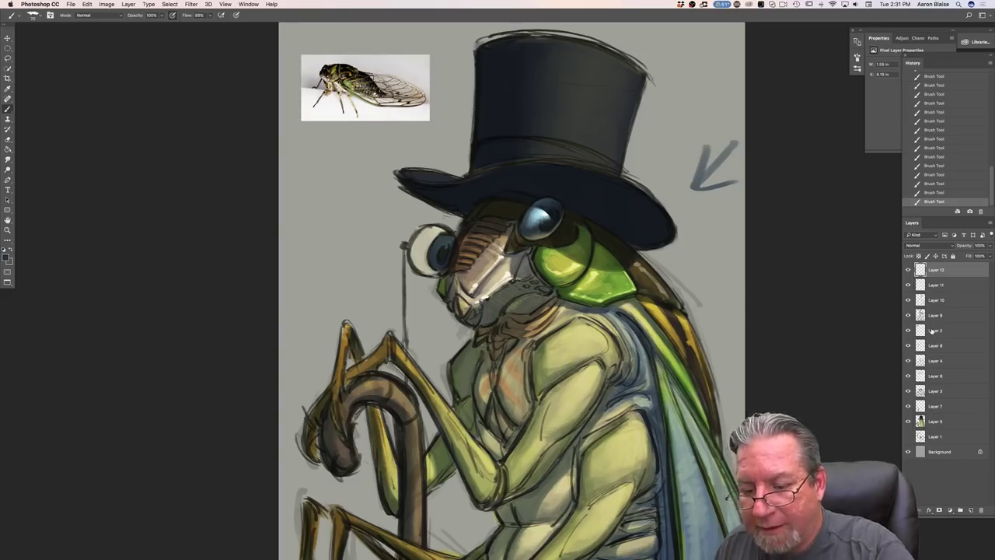
key("super+alt+shift+n")
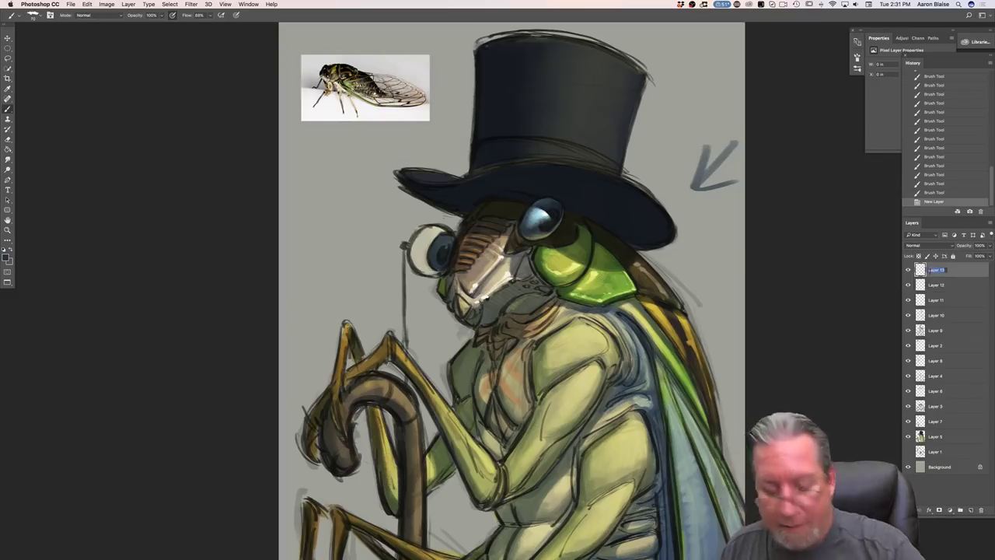
double_click(935, 270)
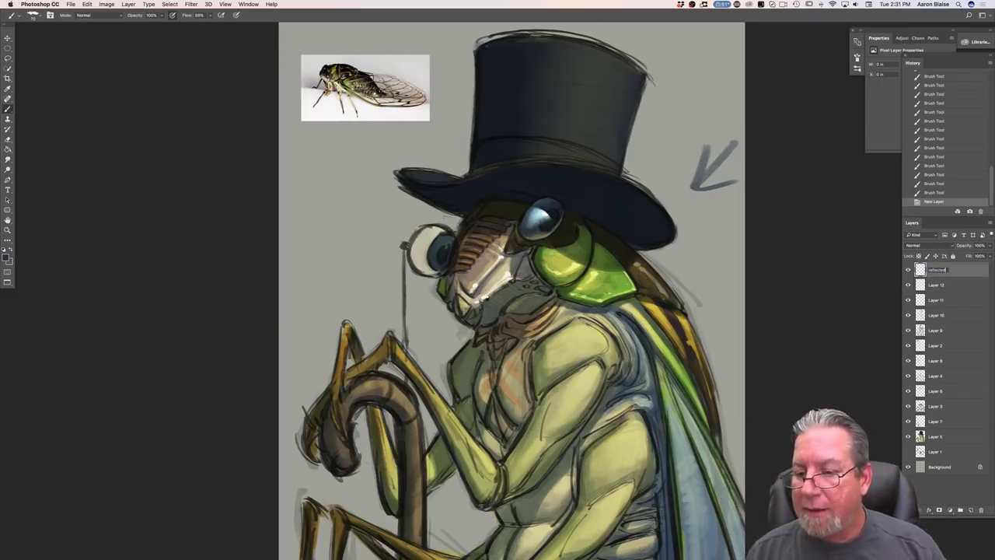
type("reflected light")
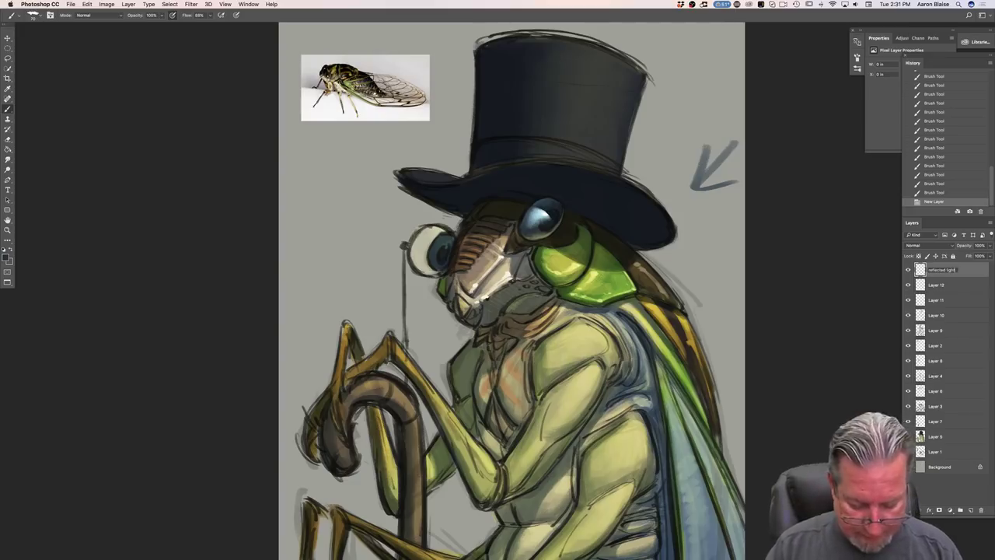
key("Return")
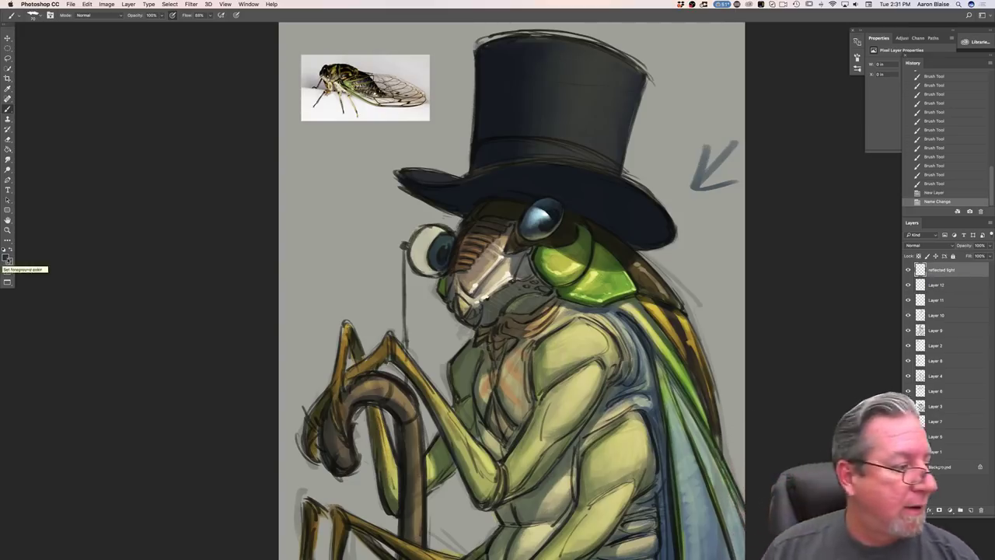
- Set the foreground colour to a light blue (#89c4dc) and paint a reflected-light rim on the forehead edge beside the monocle eye
left_click(6, 258)
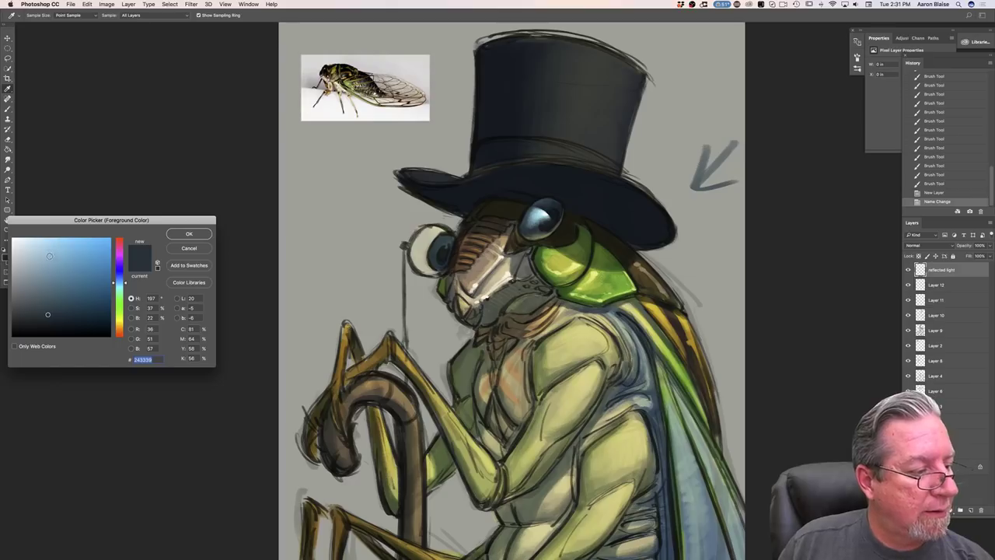
left_click(48, 250)
left_click(187, 233)
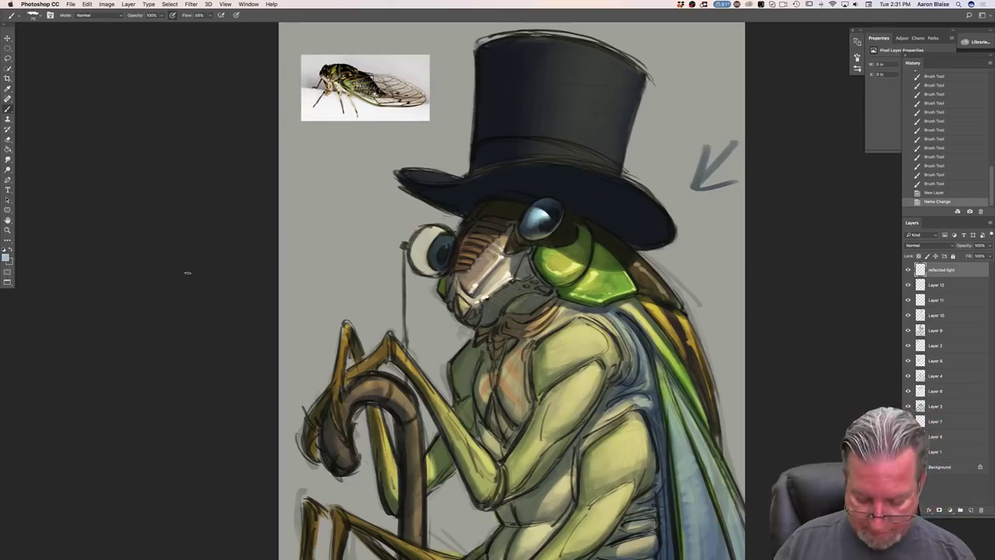
key("super+equal")
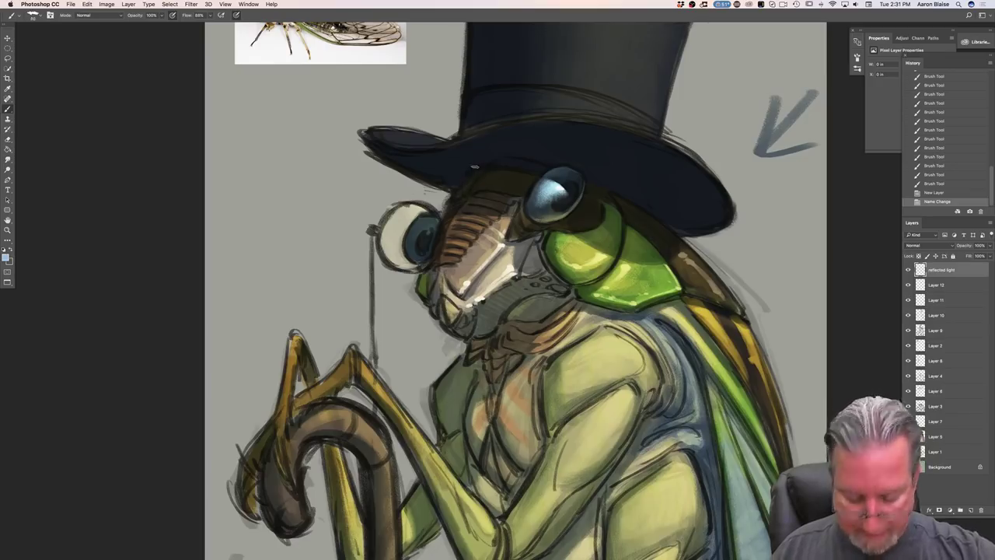
left_click_drag(450, 200, 466, 183)
- Darken the foreground colour to a mid blue (#73a6ba) and extend the reflected light along the forehead edge up to the hat brim
left_click(7, 258)
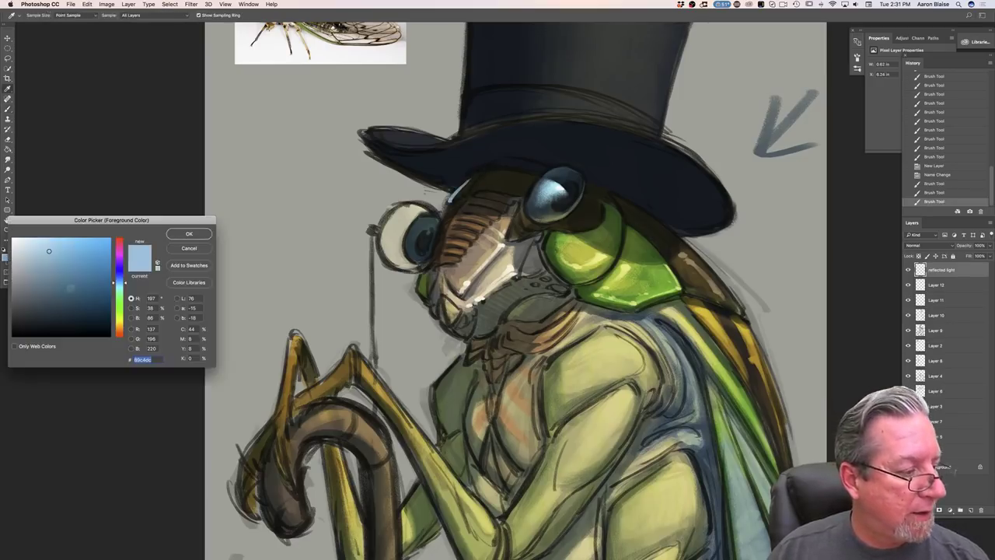
left_click(49, 265)
left_click(178, 238)
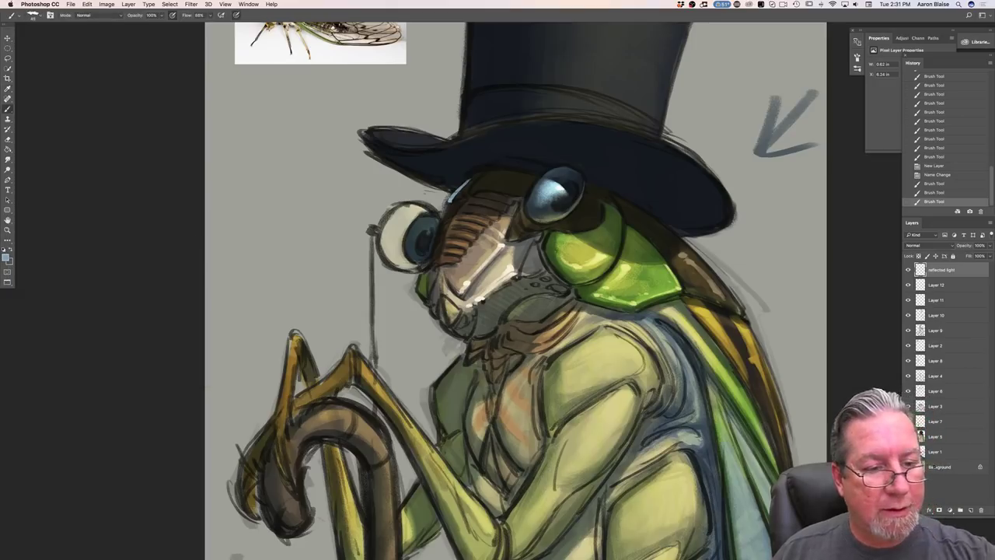
left_click_drag(480, 172, 471, 191)
left_click_drag(475, 182, 470, 191)
left_click_drag(475, 184, 471, 190)
left_click_drag(473, 184, 452, 199)
left_click_drag(462, 187, 448, 203)
- Add a new layer directly above the Background and set the foreground colour to a dark blue
left_click(939, 454)
left_click(970, 510)
left_click(5, 258)
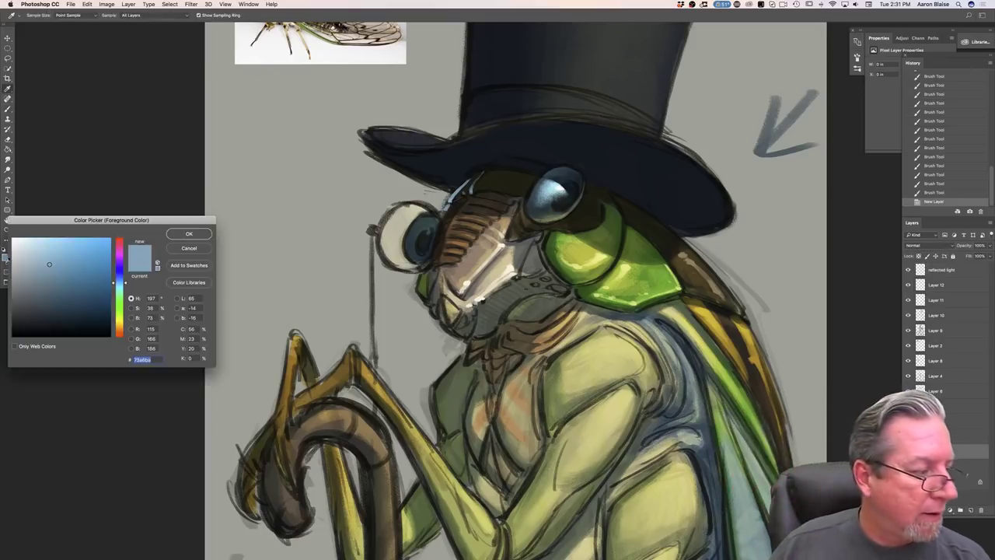
left_click_drag(118, 284, 118, 277)
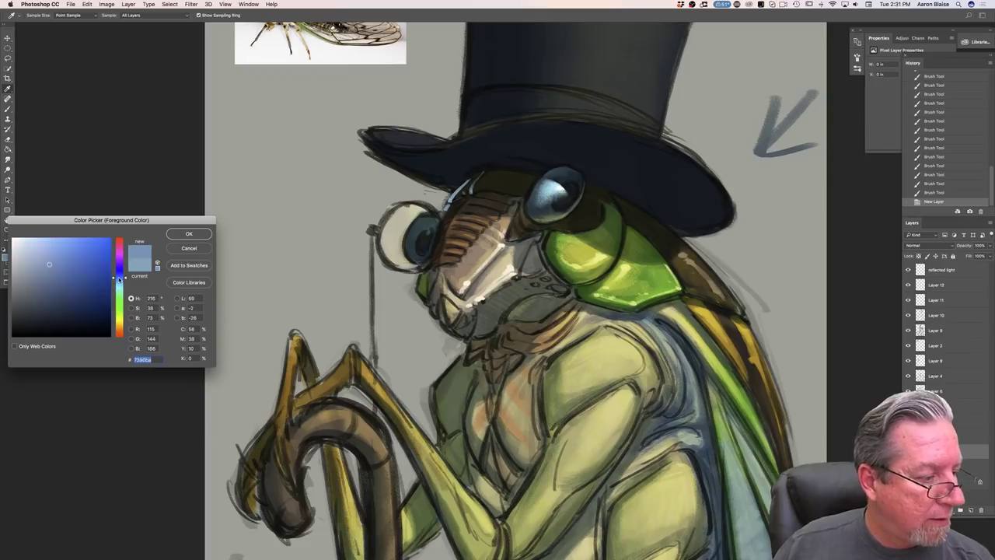
left_click(71, 299)
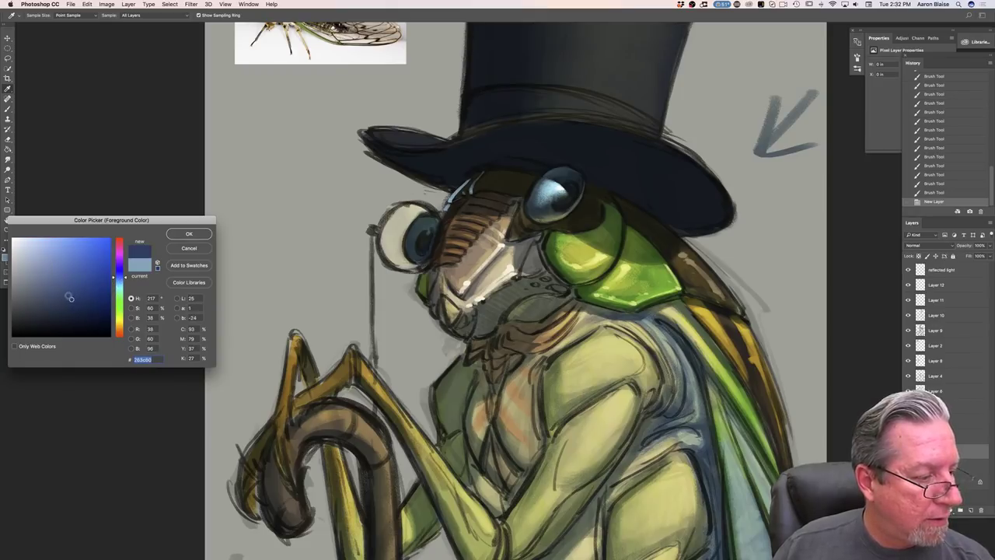
left_click(188, 234)
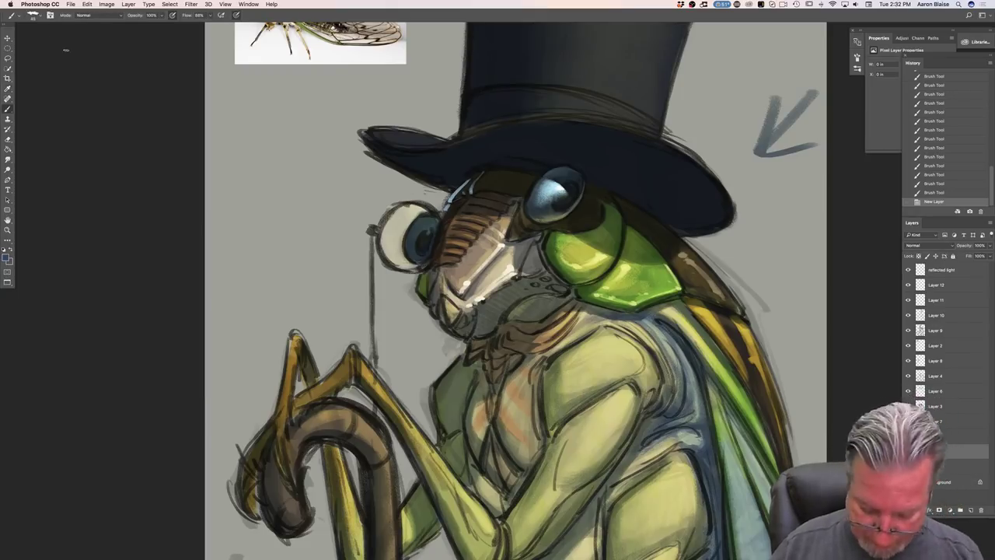
- Pick a textured brush, enlarge it to 700 px and paint the background around the character dark blue on Layer 13
key("super+0")
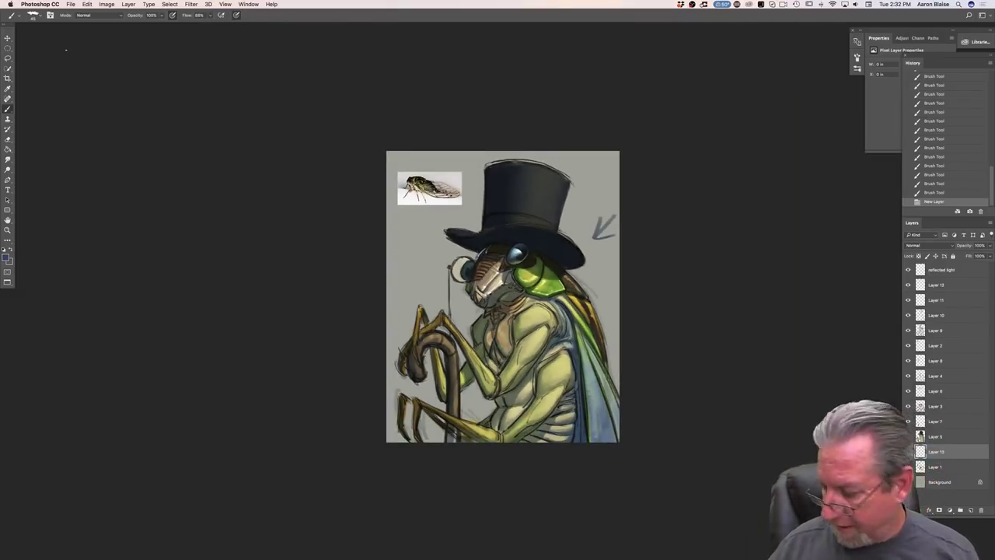
left_click(34, 16)
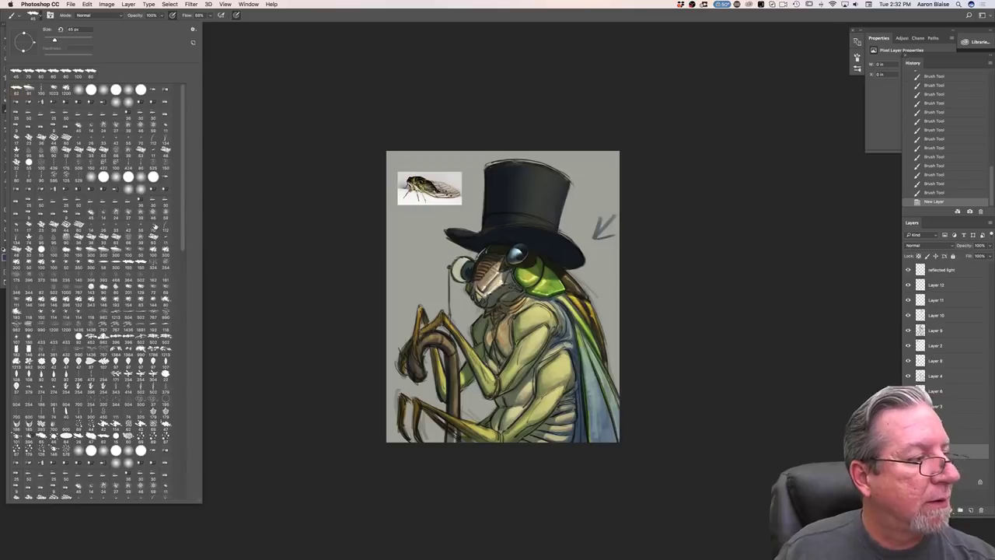
left_click(29, 92)
left_click(299, 262)
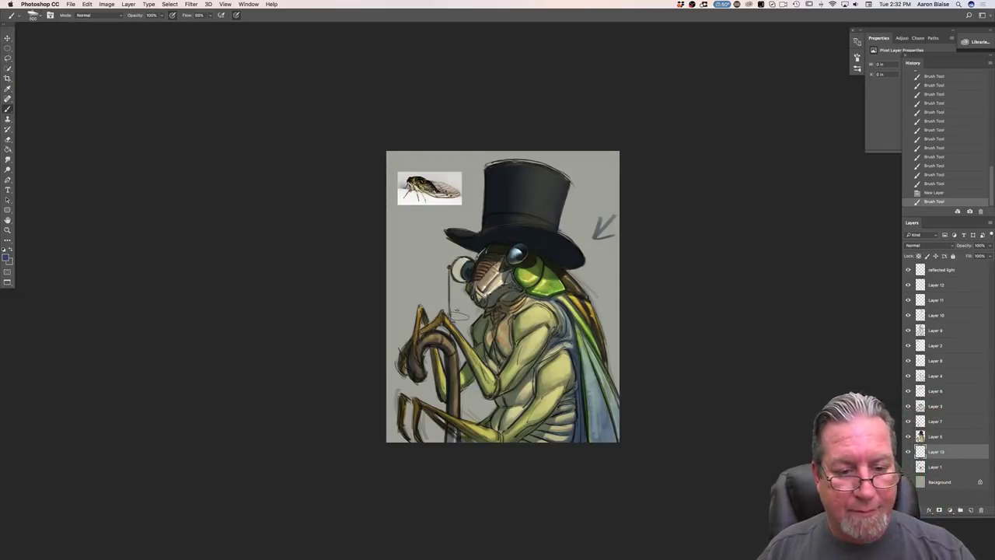
mouse_move(626, 342)
left_mouse_down()
mouse_move(574, 258)
mouse_move(579, 237)
mouse_move(600, 250)
mouse_move(601, 229)
mouse_move(568, 210)
mouse_move(575, 190)
mouse_move(556, 206)
mouse_move(571, 197)
mouse_move(557, 157)
mouse_move(579, 146)
mouse_move(608, 187)
mouse_move(612, 161)
mouse_move(617, 281)
mouse_move(608, 316)
mouse_move(639, 451)
left_mouse_up()
mouse_move(466, 385)
left_mouse_down()
mouse_move(482, 401)
mouse_move(476, 416)
mouse_move(468, 409)
mouse_move(429, 427)
mouse_move(426, 402)
mouse_move(406, 412)
mouse_move(389, 377)
mouse_move(432, 369)
mouse_move(430, 348)
mouse_move(392, 342)
mouse_move(427, 299)
mouse_move(462, 350)
mouse_move(466, 311)
mouse_move(423, 252)
mouse_move(466, 245)
mouse_move(420, 234)
mouse_move(392, 288)
mouse_move(396, 218)
mouse_move(478, 199)
mouse_move(476, 167)
mouse_move(556, 159)
mouse_move(412, 174)
left_mouse_up()
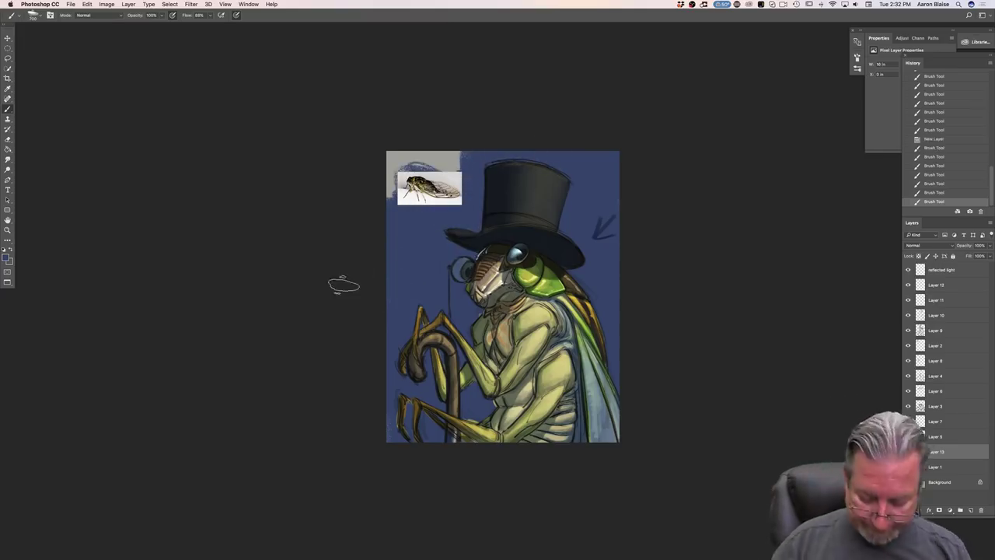
- Set the foreground colour to a lighter, less saturated blue and brush it softly over the background behind the wings and hat brim
key("super+equal")
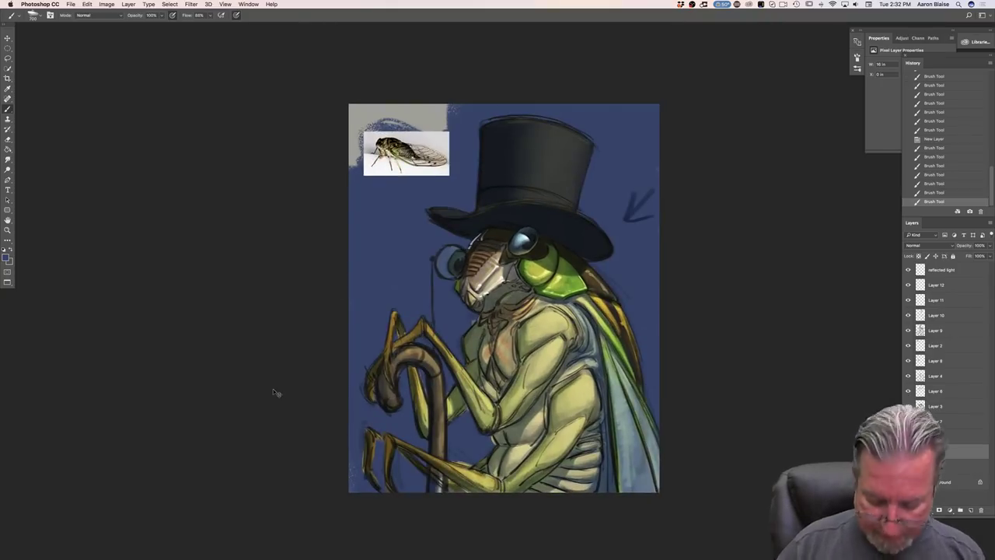
key("super+equal")
key("i")
left_click(6, 257)
left_click(56, 278)
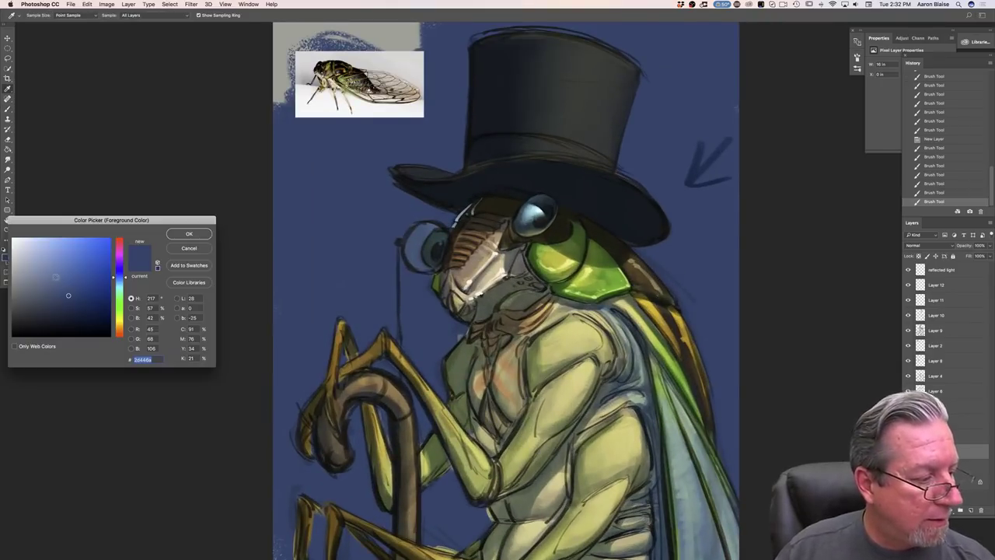
left_click(184, 235)
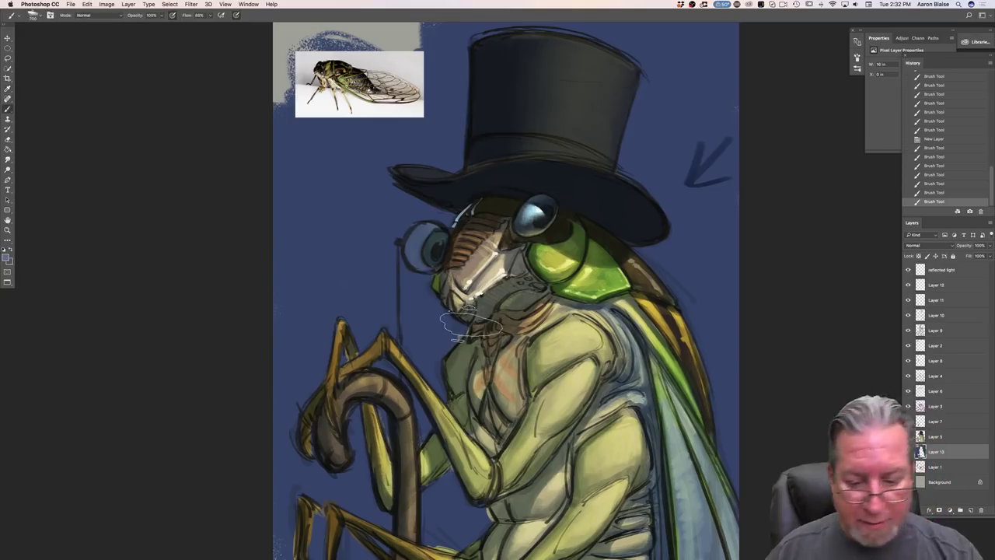
key("b")
left_click_drag(653, 241, 704, 311)
left_click_drag(678, 289, 733, 356)
left_click_drag(645, 246, 699, 300)
left_click_drag(649, 249, 731, 342)
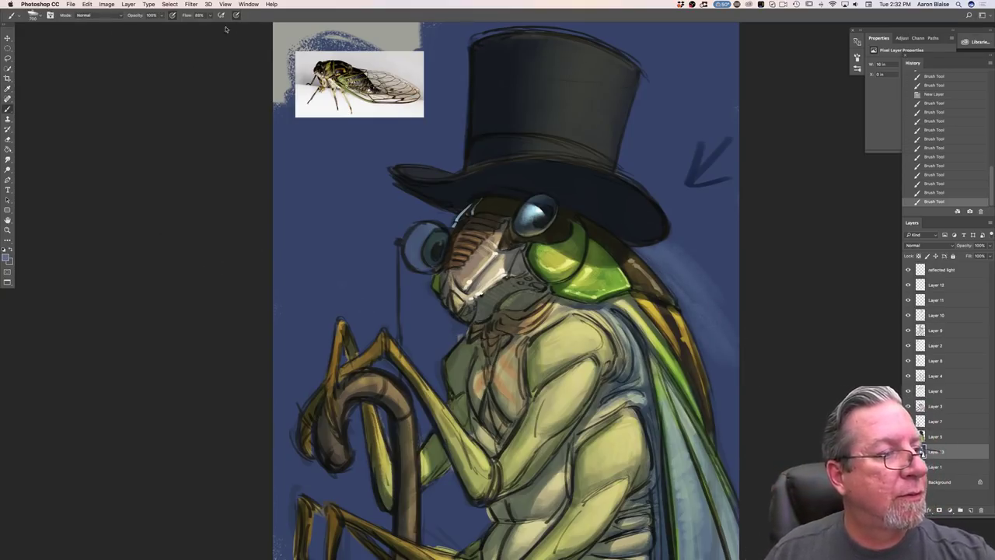
- Turn off Shape Dynamics in the settings of the background brush
left_click(50, 15)
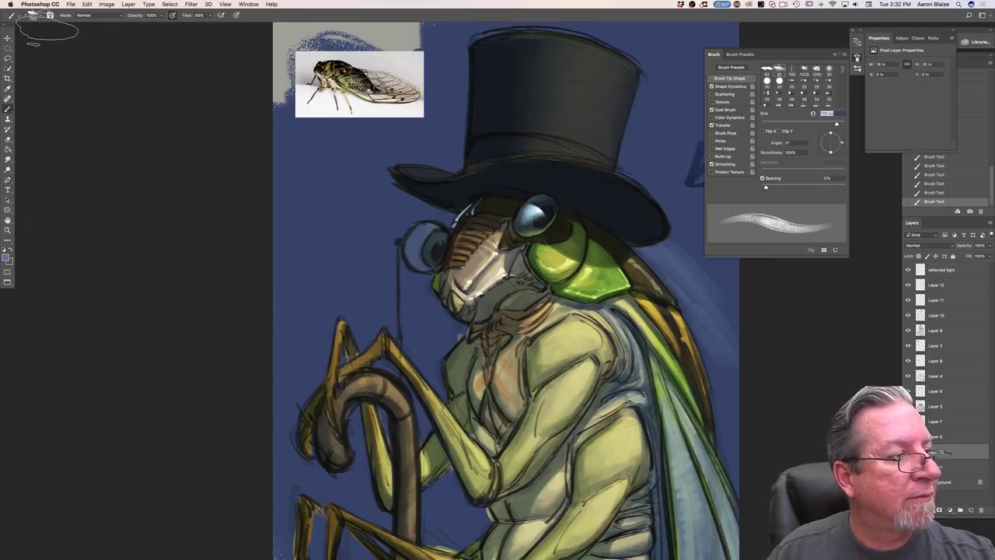
left_click(711, 86)
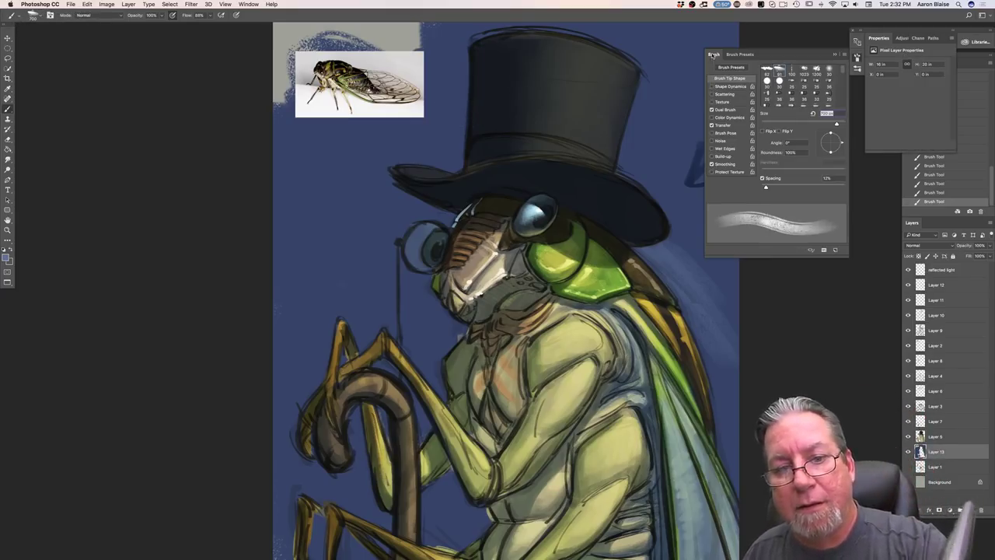
left_click(712, 55)
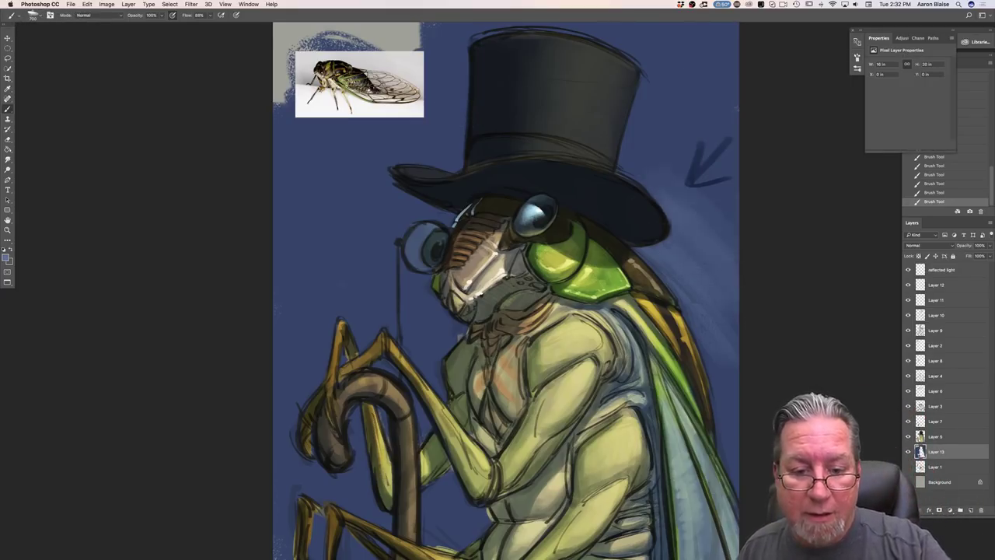
- Brush the lighter blue along the background edge beside the wings and up around the arrow and the hat
left_click_drag(745, 352, 747, 482)
left_click_drag(751, 327, 749, 165)
mouse_move(733, 214)
left_mouse_down()
mouse_move(683, 172)
mouse_move(644, 163)
left_mouse_up()
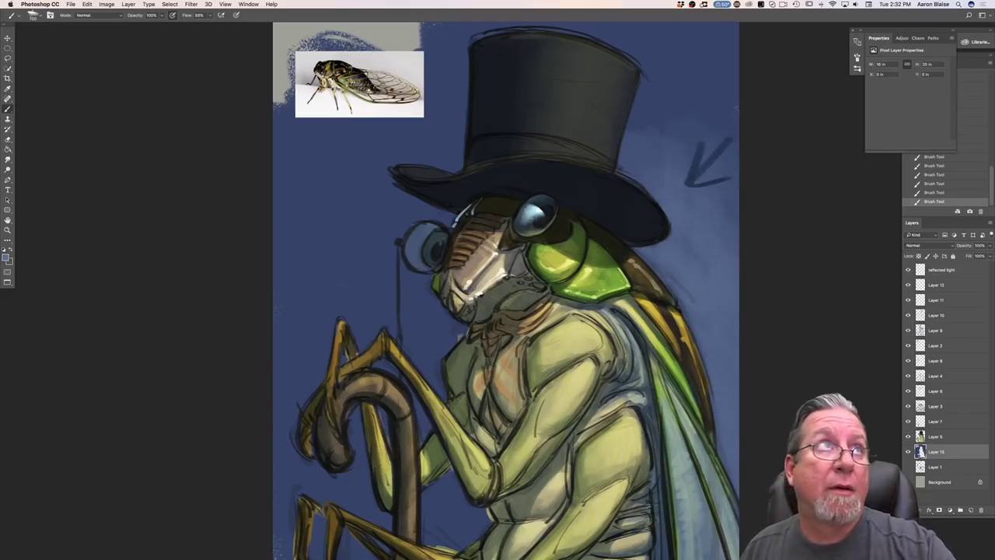
left_click_drag(642, 126, 684, 152)
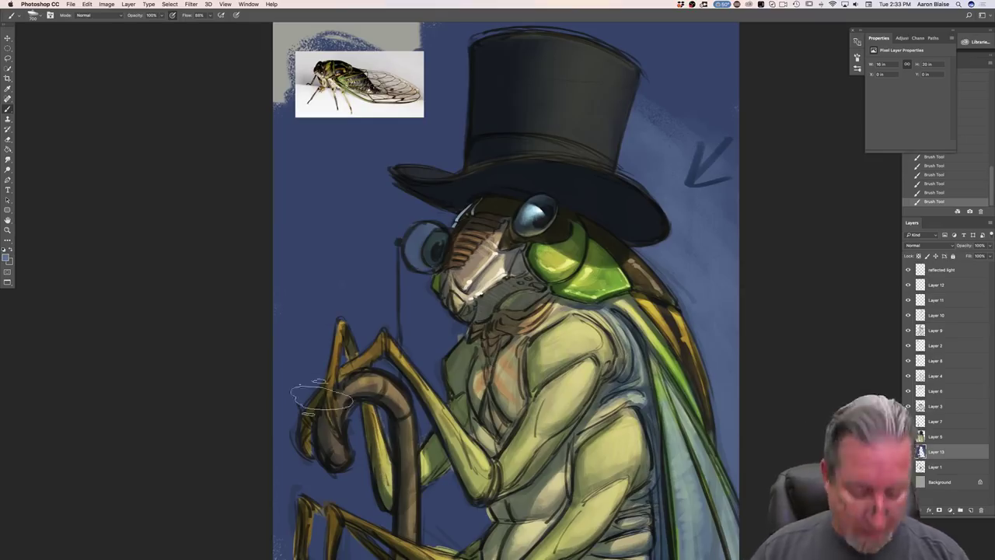
- Extend the lighter blue across the background in front of the character, around the monocle, cane and legs
key("super+minus")
left_click_drag(244, 402, 233, 322)
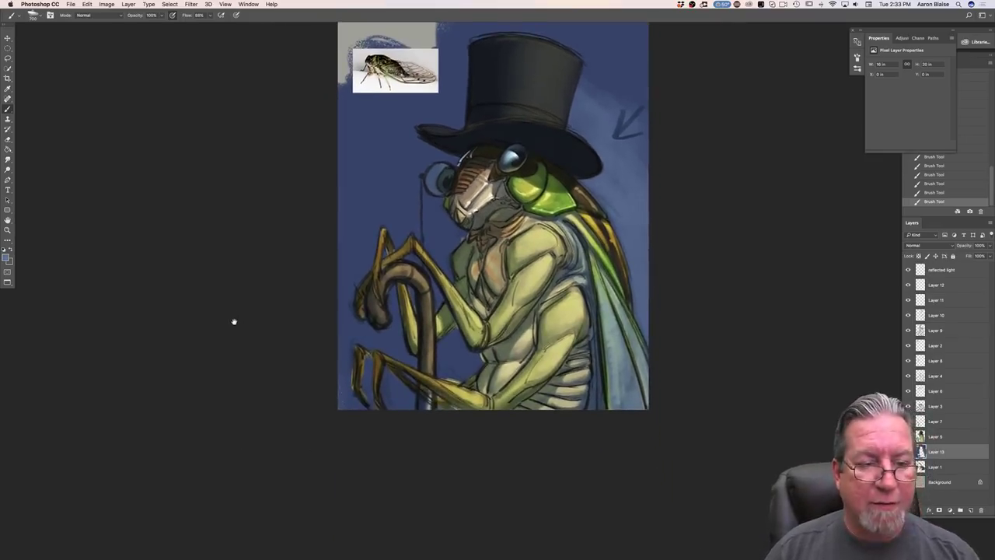
mouse_move(403, 389)
left_mouse_down()
mouse_move(344, 373)
mouse_move(370, 422)
mouse_move(395, 395)
mouse_move(440, 400)
mouse_move(333, 304)
mouse_move(395, 329)
mouse_move(349, 289)
mouse_move(418, 249)
left_mouse_up()
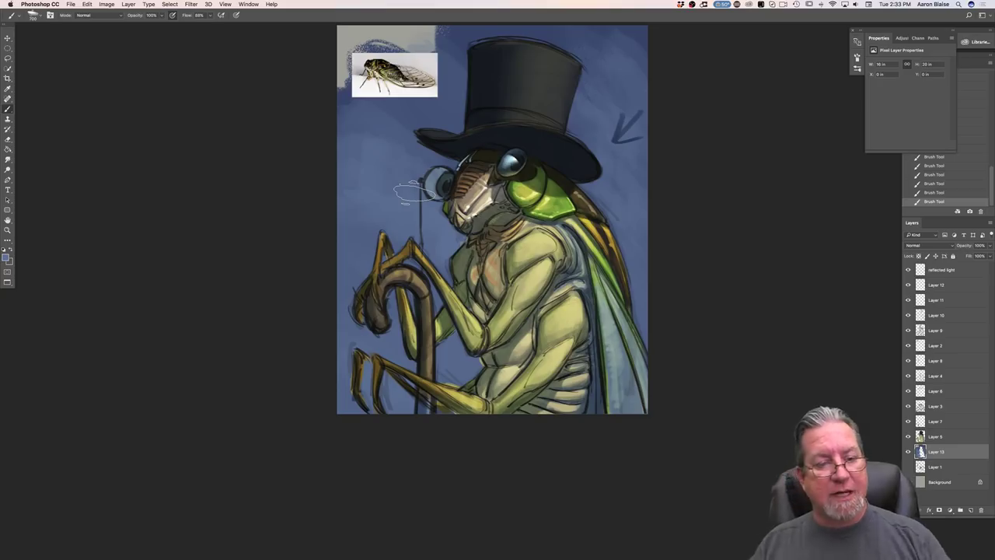
- Set the foreground colour to a deep blue (#123357) and brush it over the background to darken it unevenly
left_click(6, 257)
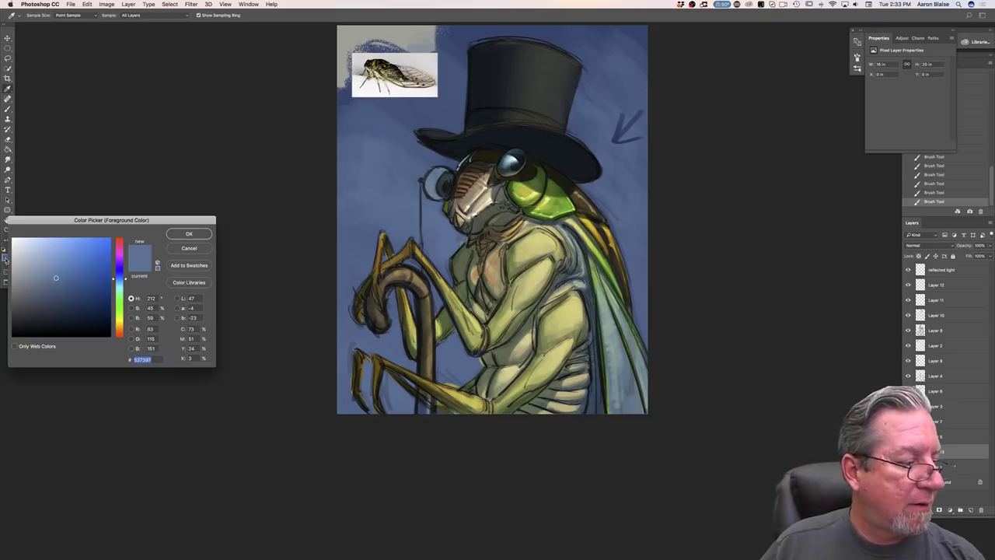
left_click(93, 296)
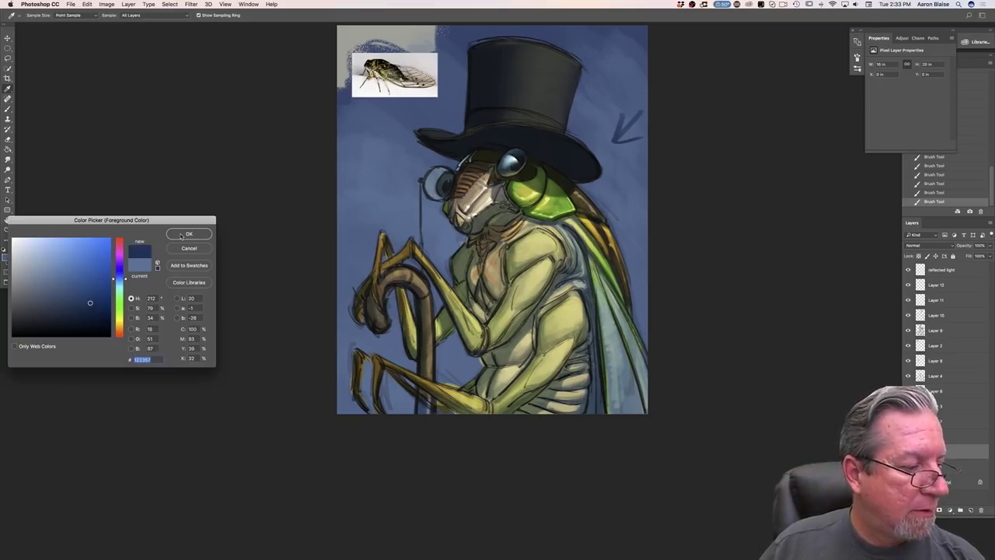
key("Return")
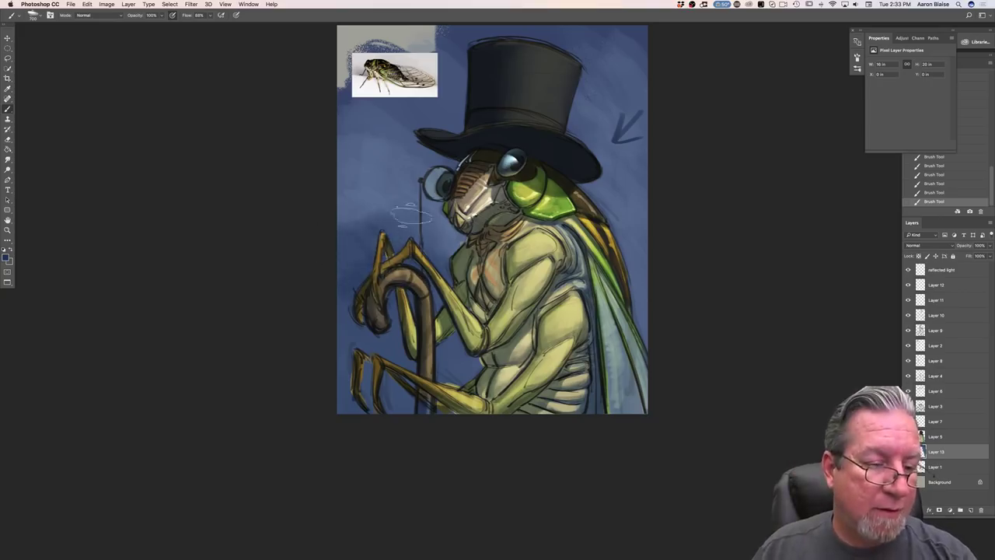
left_click_drag(442, 234, 343, 210)
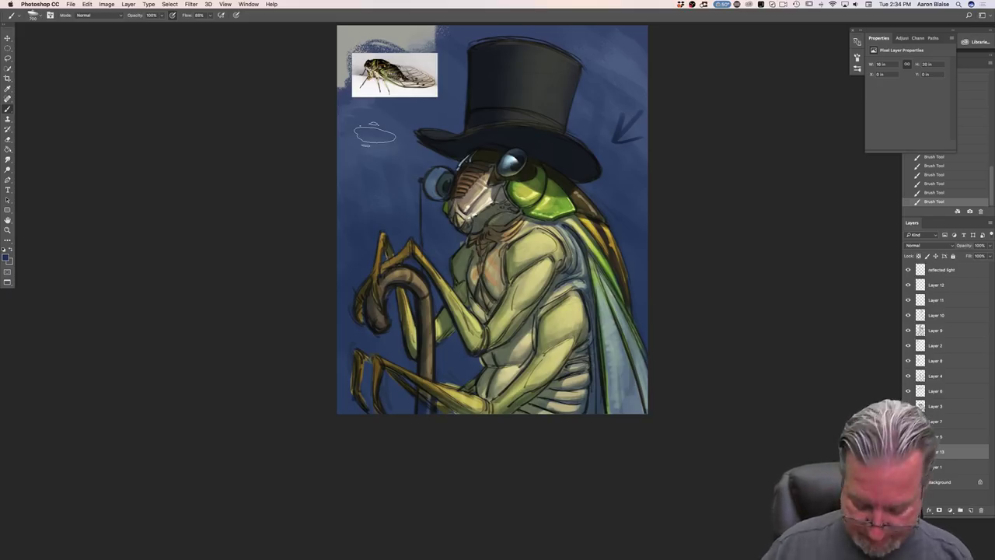
- On Layer 5, use a small eraser to clean the stray colour outside the outlines of the belly, arm and chin
key("super+plus")
left_click_drag(195, 342, 239, 442)
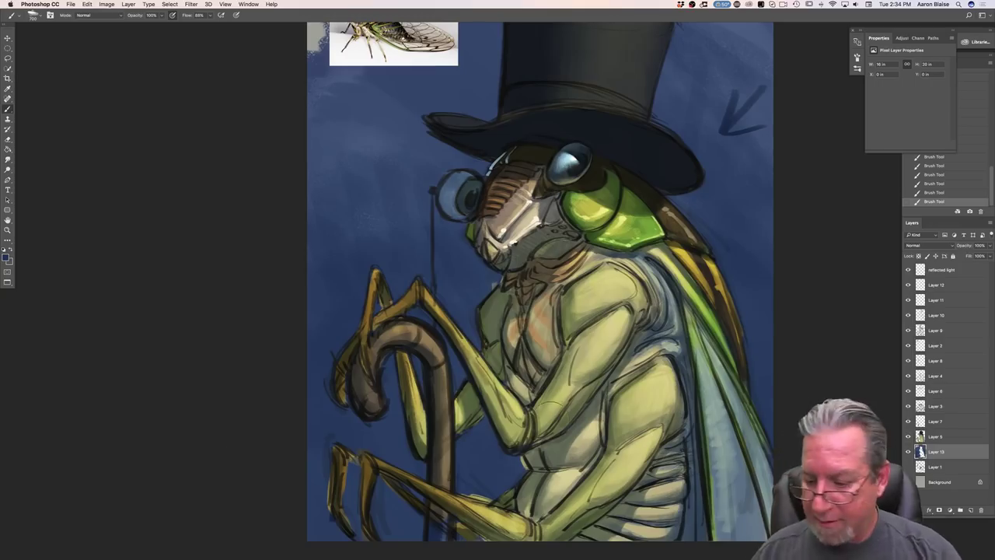
left_click(932, 437)
key("bracketleft")
key("bracketleft")
key("bracketleft")
key("bracketleft")
key("bracketleft")
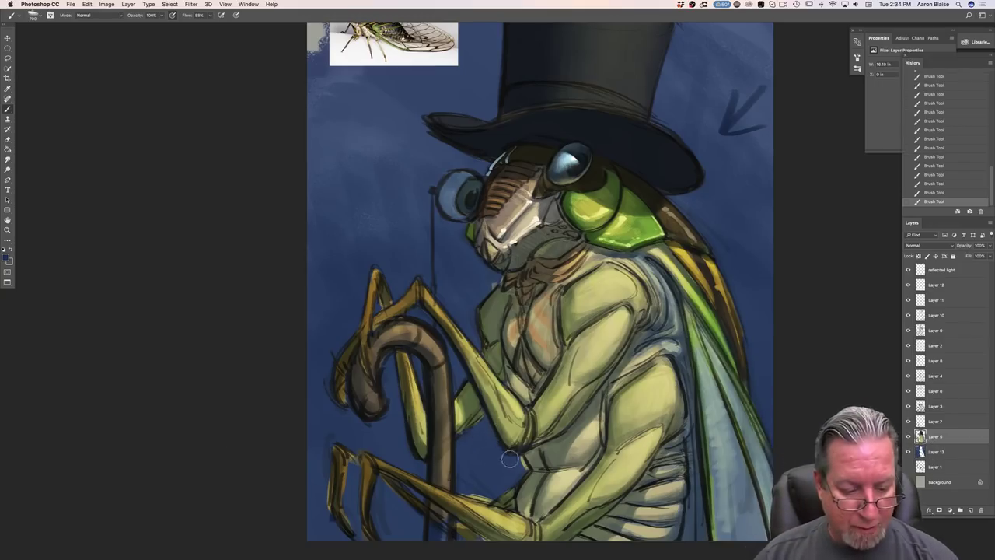
mouse_move(524, 470)
left_mouse_down()
mouse_move(476, 426)
mouse_move(483, 421)
mouse_move(458, 461)
mouse_move(471, 493)
left_mouse_up()
left_click(466, 434)
left_click_drag(484, 269, 458, 250)
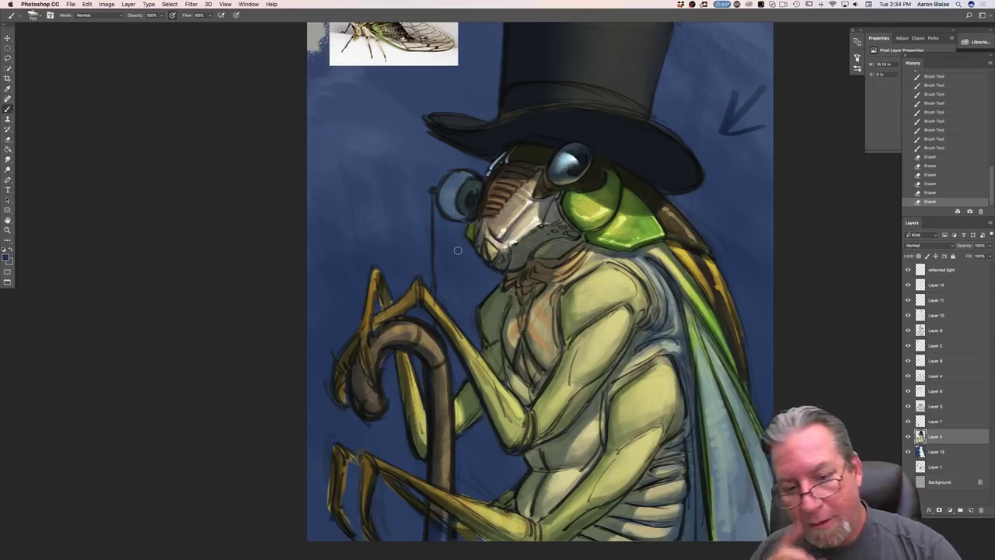
- Erase the remaining stray colour around the lower legs and the hand holding the cane
left_click(411, 516)
left_click(411, 514)
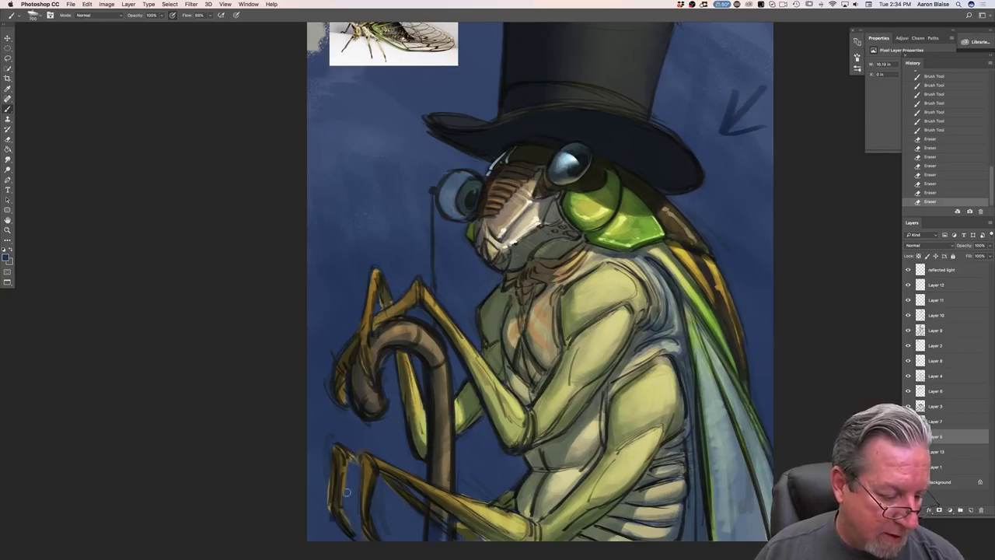
left_click(350, 512)
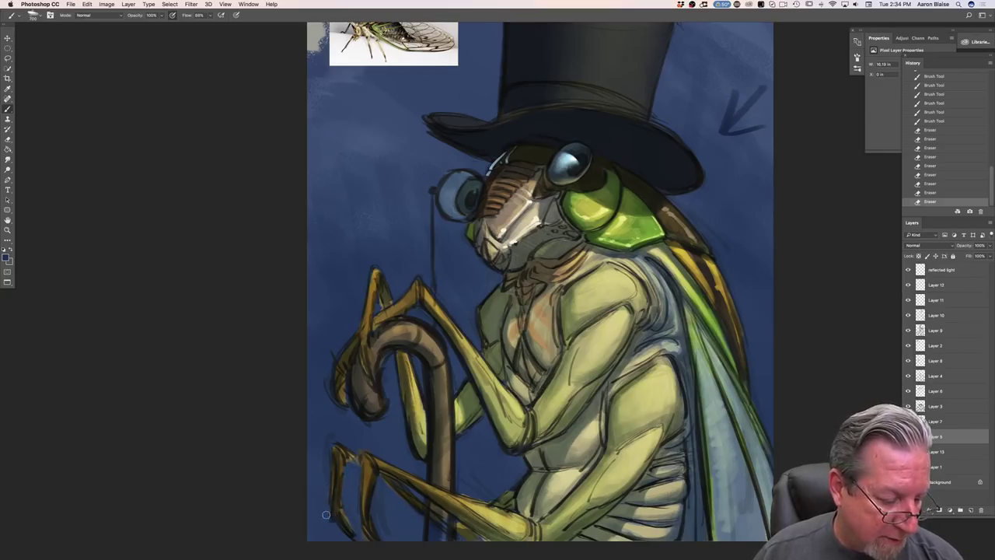
left_click(328, 514)
left_click(347, 406)
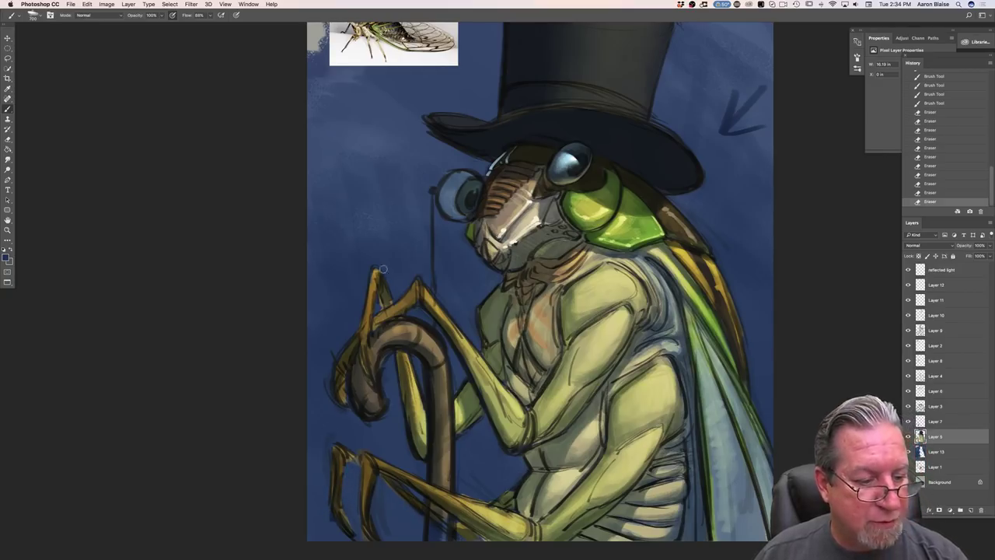
- Select the "reflected light" layer and set the foreground colour to a muted blue (#6585a9)
key("super+minus")
key("super+minus")
key("super+equal")
key("super+equal")
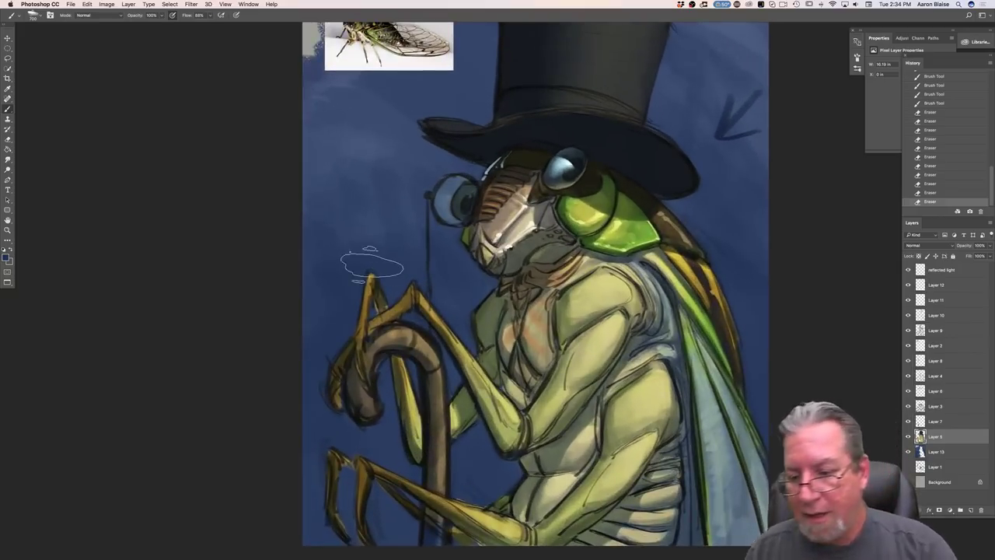
left_click(937, 269)
left_click(6, 258)
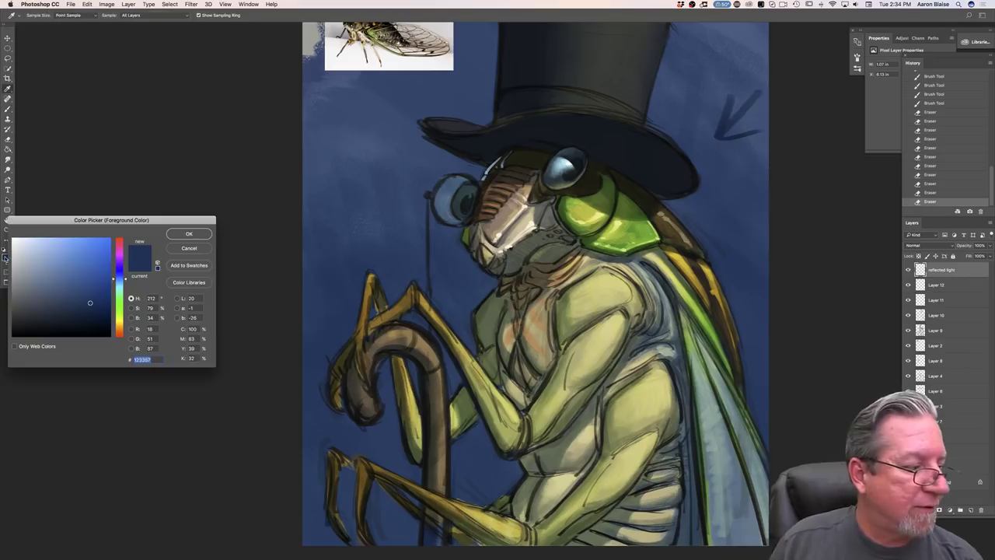
left_click(49, 259)
left_click(50, 268)
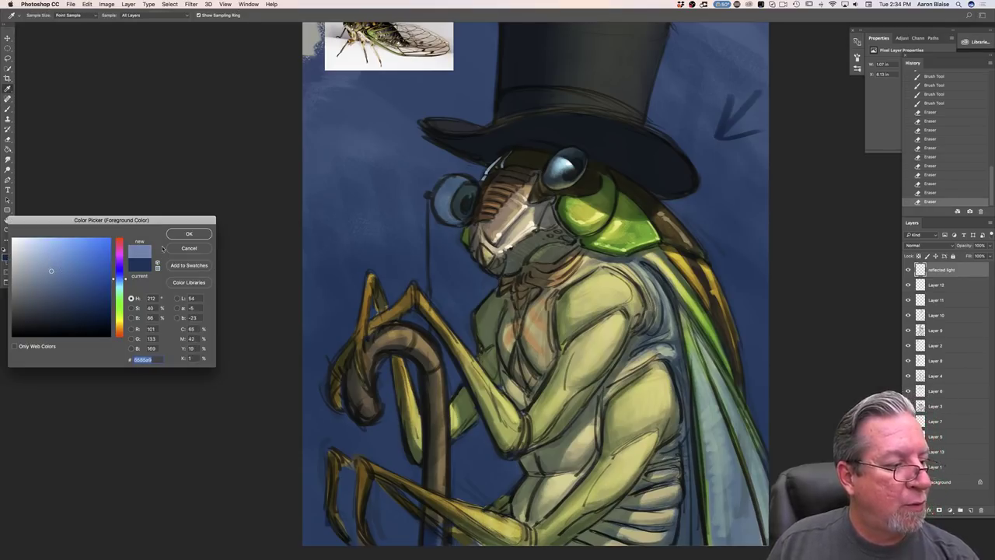
left_click(177, 237)
- With a small textured brush, paint muted blue reflected light on the forehead edge, the hat brim's front edge and the monocle eye
key("b")
left_click(31, 15)
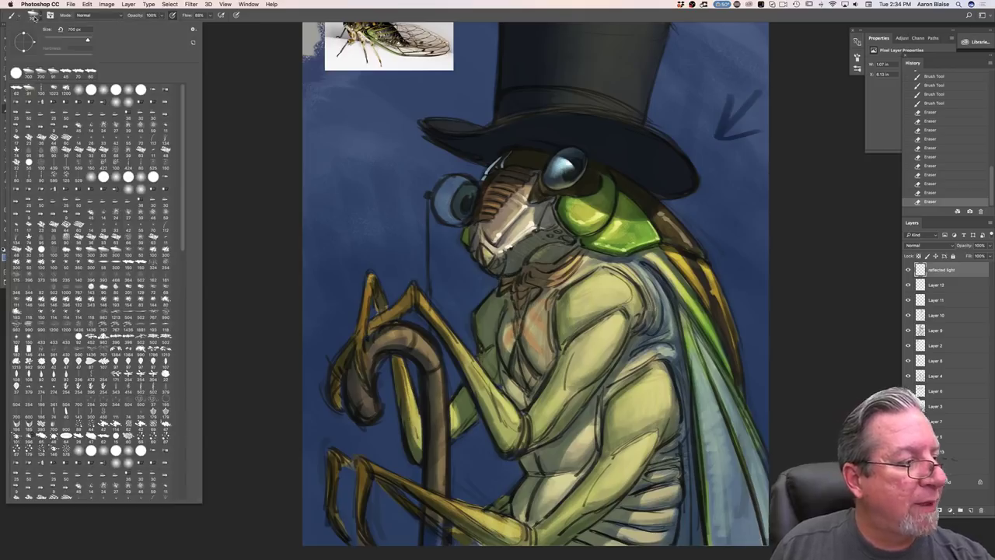
left_click(16, 92)
left_click(256, 187)
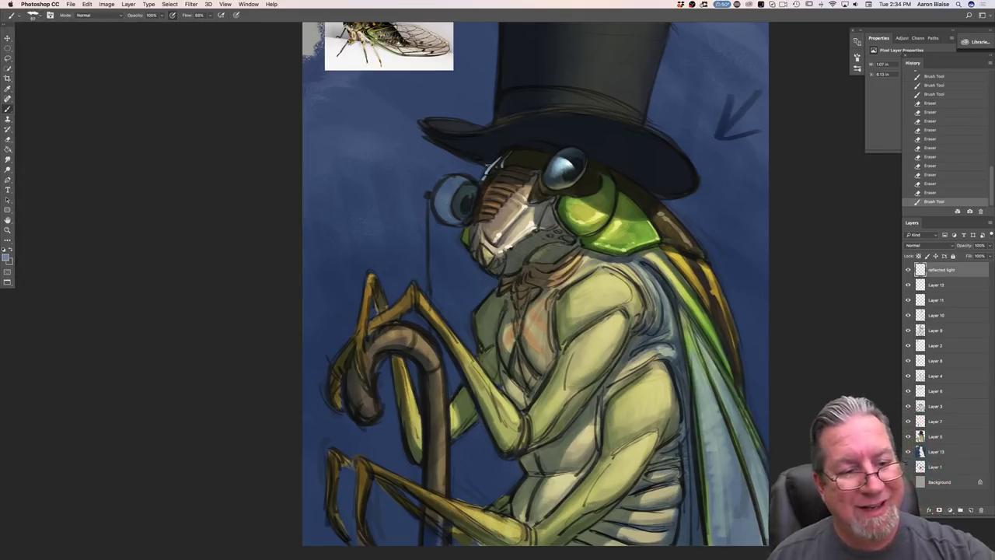
left_click_drag(499, 160, 488, 167)
left_click_drag(502, 159, 487, 171)
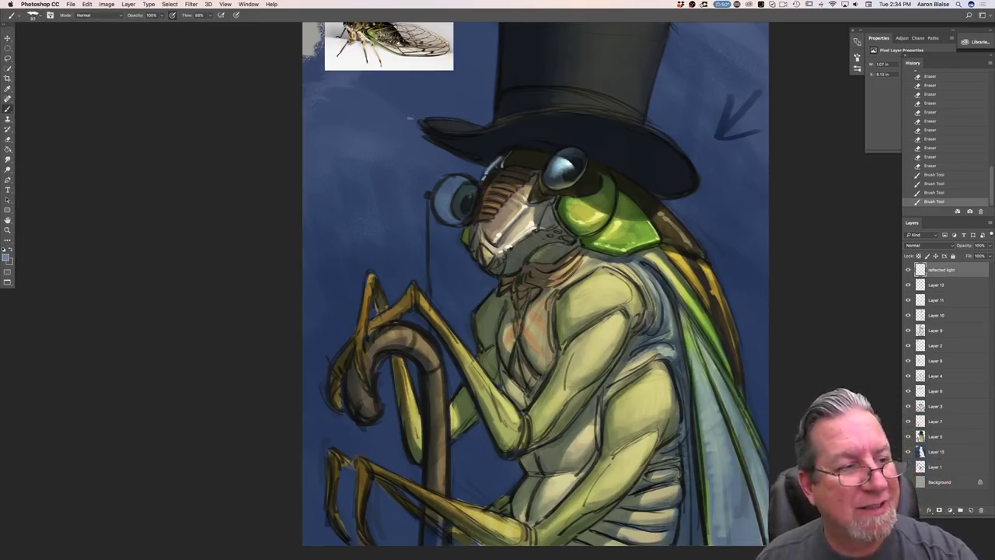
mouse_move(451, 147)
left_mouse_down()
mouse_move(425, 131)
mouse_move(470, 159)
mouse_move(420, 123)
mouse_move(471, 157)
mouse_move(438, 144)
left_mouse_up()
mouse_move(470, 182)
left_mouse_down()
mouse_move(457, 189)
mouse_move(455, 216)
left_mouse_up()
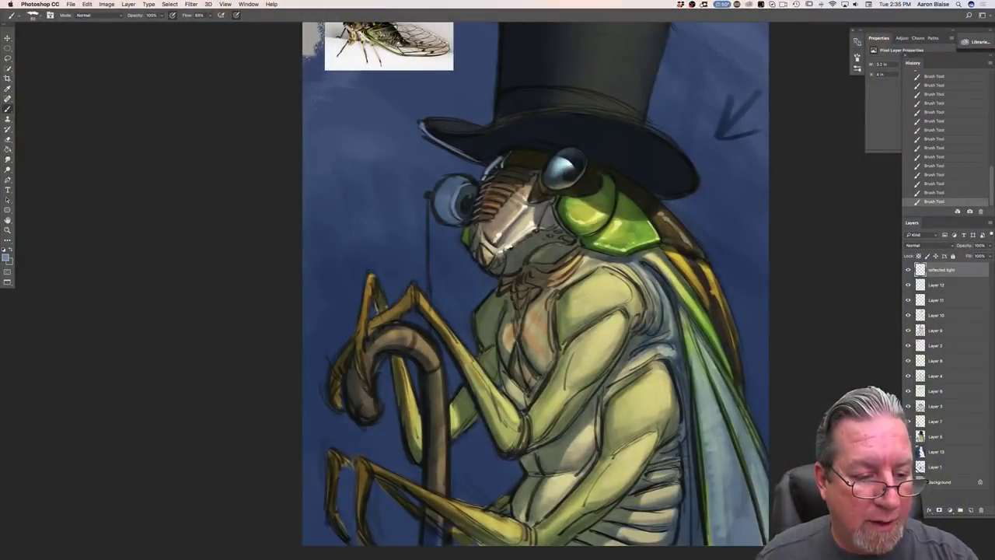
- Lighten the foreground colour to #79a0cd and paint the reflected-light rim along the monocle, face, chin and far shoulder
left_click(7, 257)
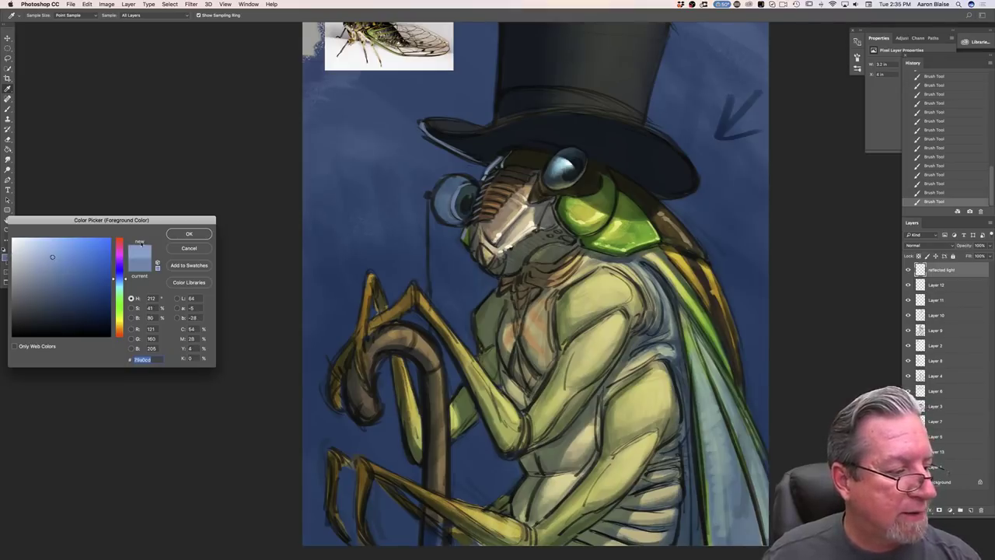
left_click(189, 233)
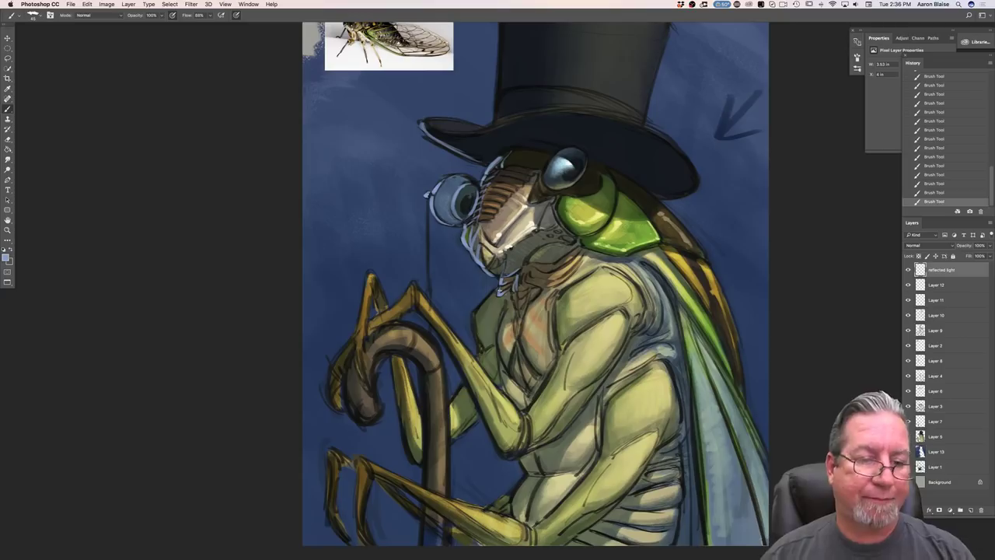
mouse_move(499, 292)
left_mouse_down()
mouse_move(475, 315)
mouse_move(480, 348)
left_mouse_up()
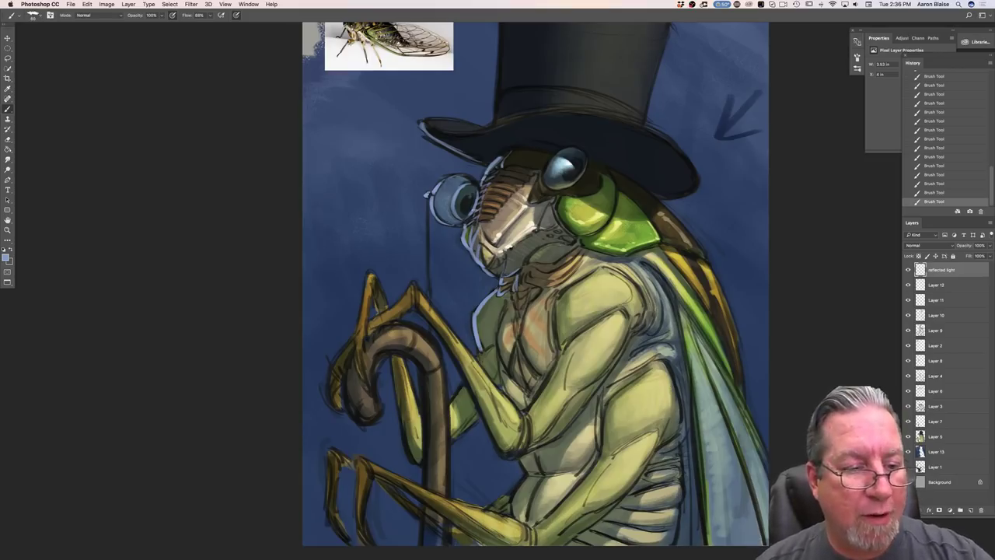
- Paint the blue reflected-light rim along the chest edge, the claws gripping the cane and the far forearm
left_click_drag(452, 151, 479, 161)
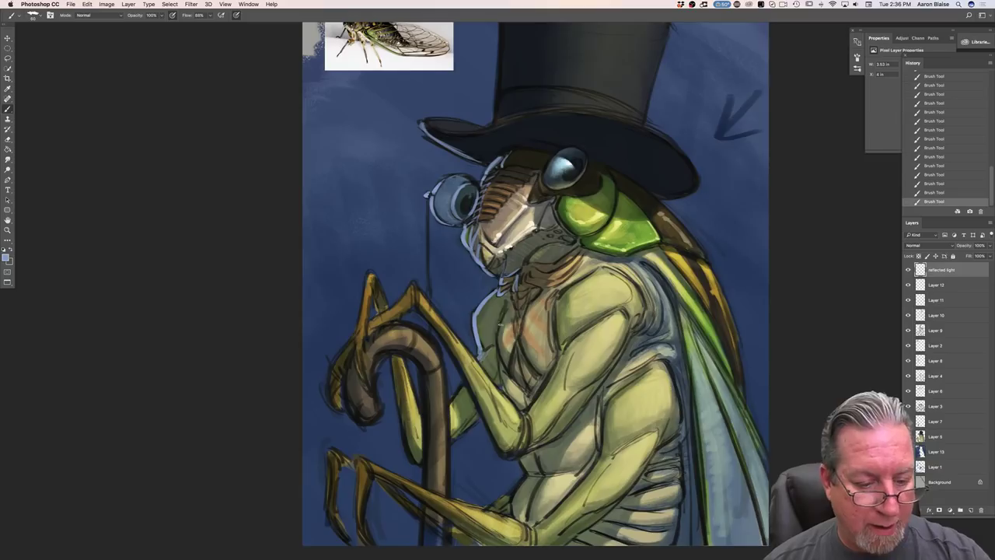
left_click_drag(505, 305, 506, 363)
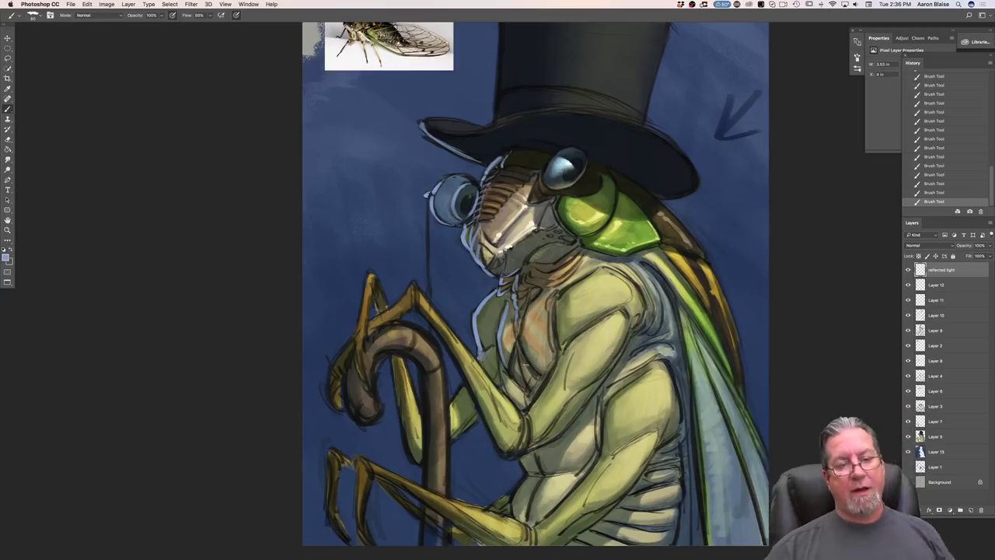
left_click_drag(412, 282, 380, 316)
mouse_move(367, 274)
left_mouse_down()
mouse_move(354, 341)
mouse_move(363, 384)
left_mouse_up()
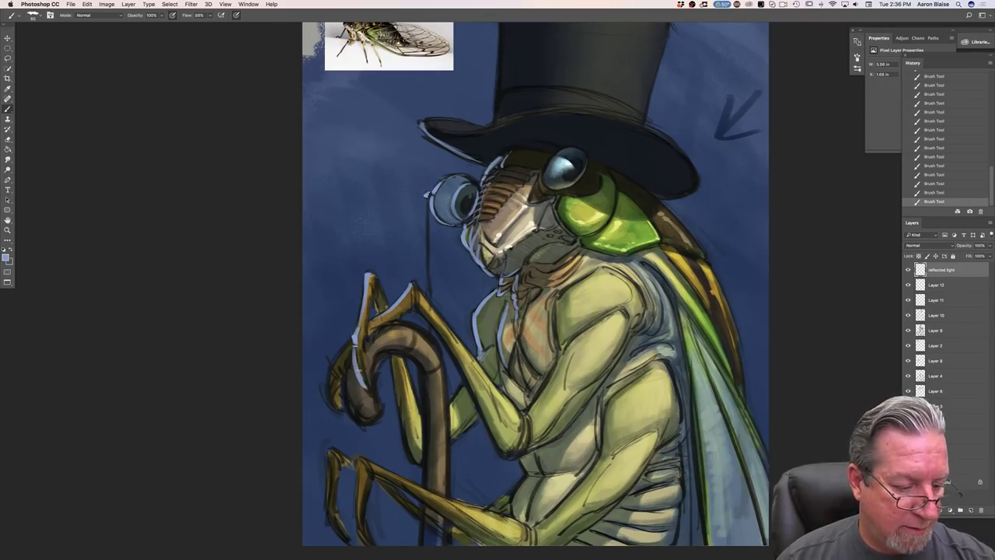
left_click_drag(342, 351, 326, 405)
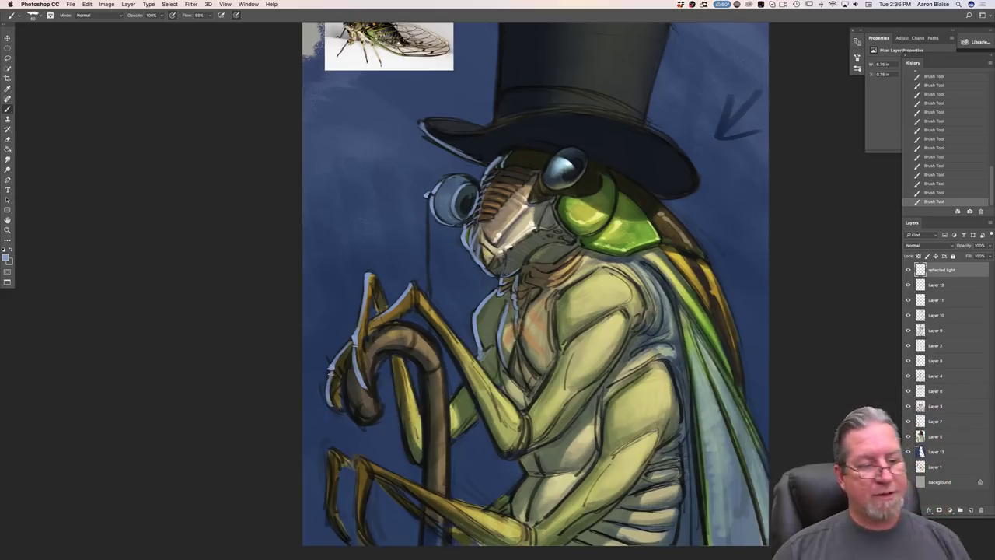
left_click_drag(374, 297, 381, 308)
left_click_drag(390, 356, 415, 463)
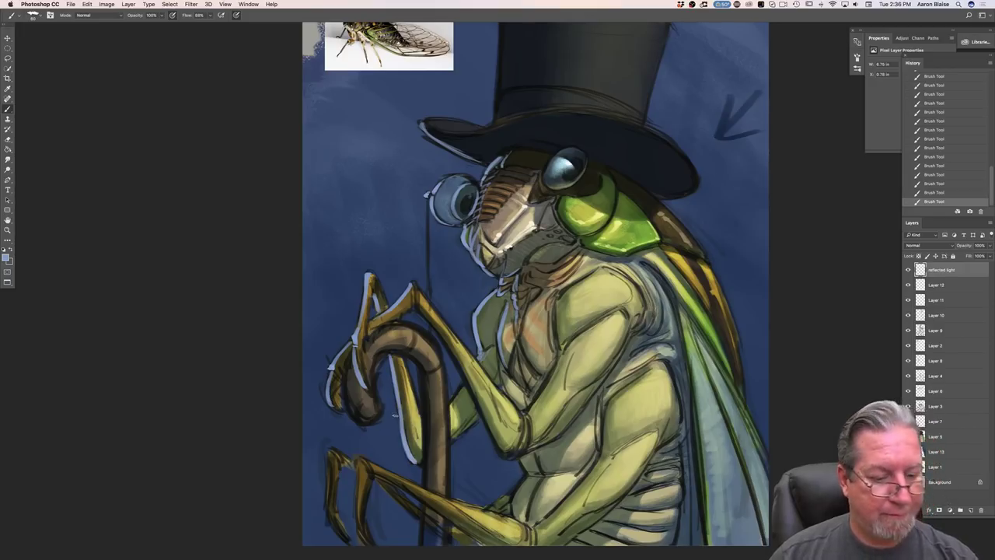
- Paint blue reflected-light rim on the far elbow, the underside of the near forearm and the front edge of the cane shaft
left_click_drag(464, 386, 451, 403)
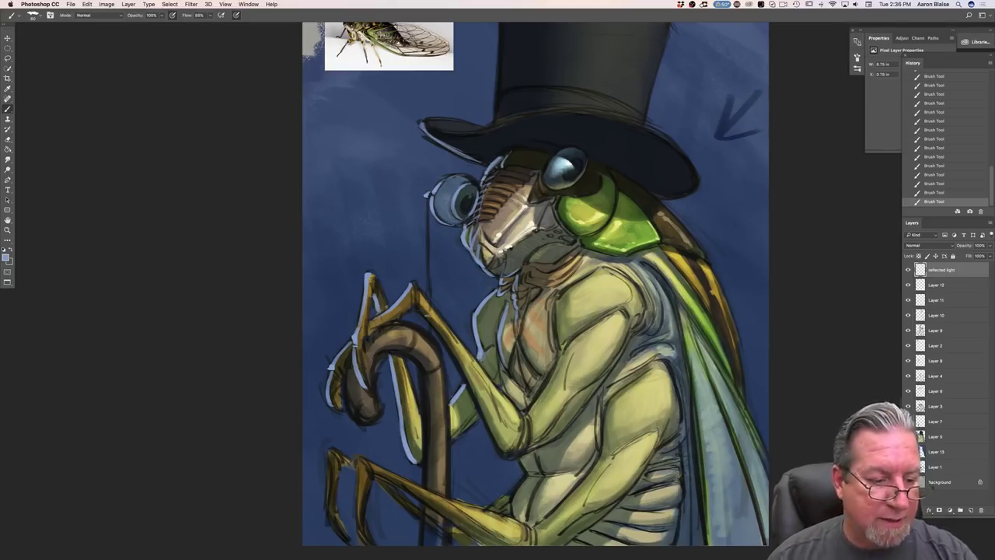
left_click_drag(420, 314, 472, 394)
left_click_drag(452, 356, 495, 440)
mouse_move(479, 406)
left_mouse_down()
mouse_move(504, 452)
mouse_move(516, 450)
mouse_move(504, 456)
left_mouse_up()
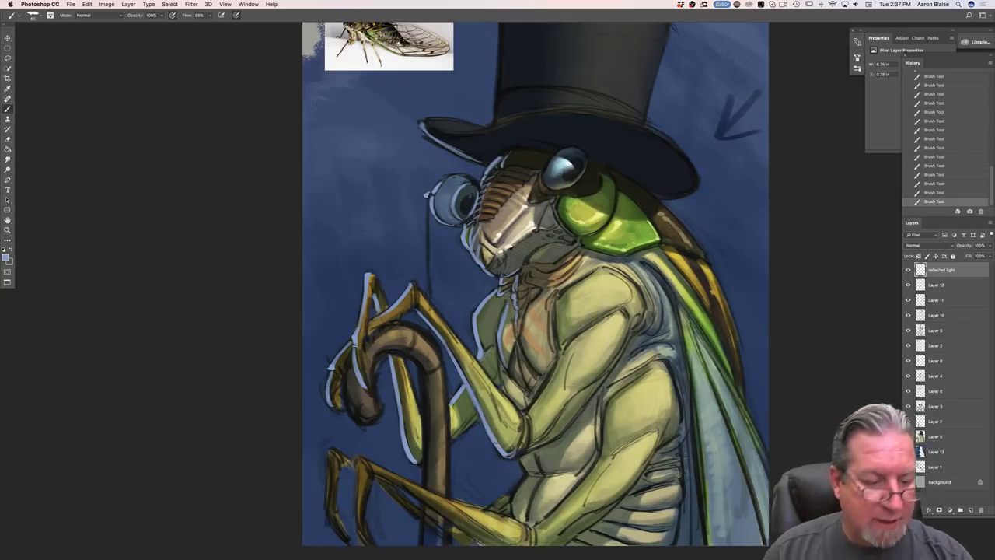
left_click_drag(422, 312, 459, 366)
left_click_drag(414, 309, 395, 317)
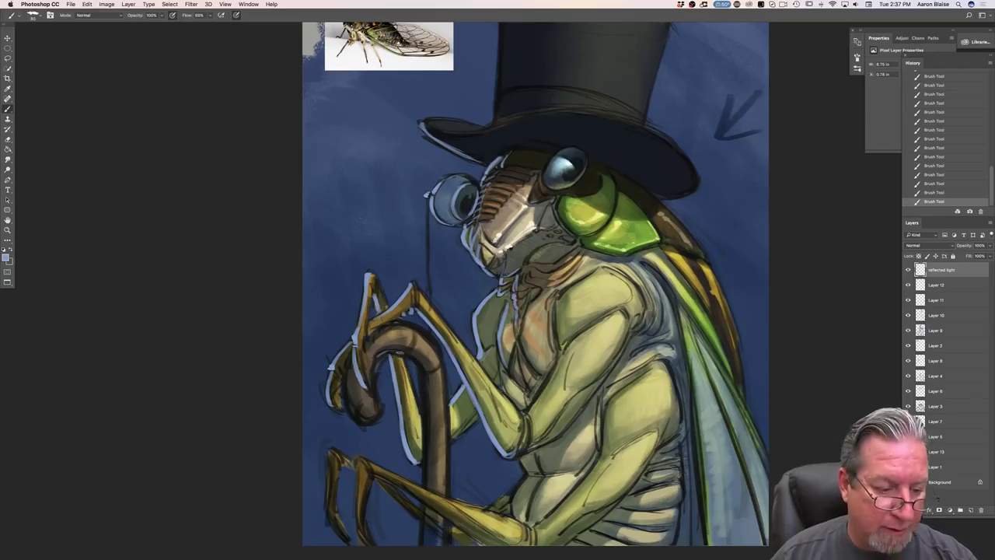
left_click_drag(422, 375, 425, 544)
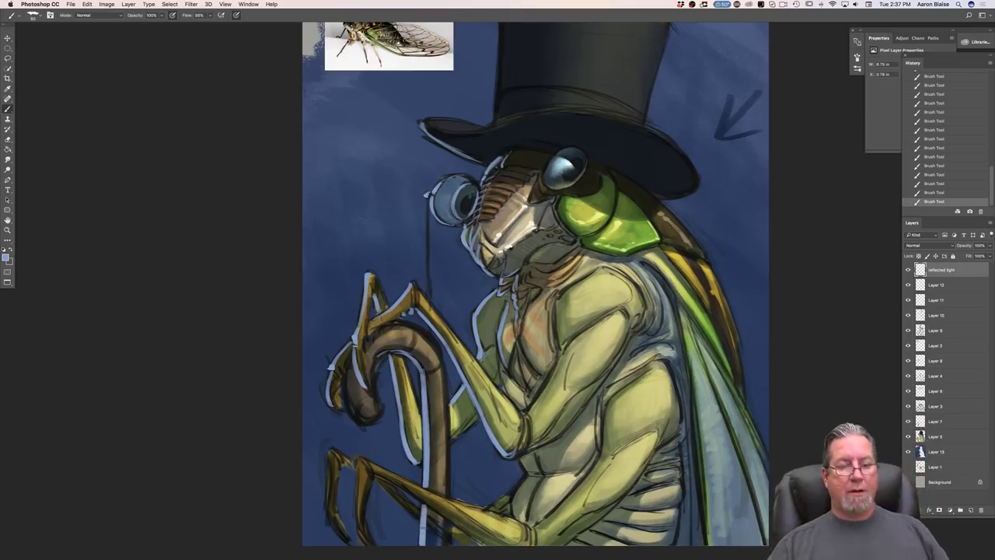
- Extend the blue rim light along the belly, the near shoulder and upper arm, and the lower legs
left_click_drag(519, 459, 530, 472)
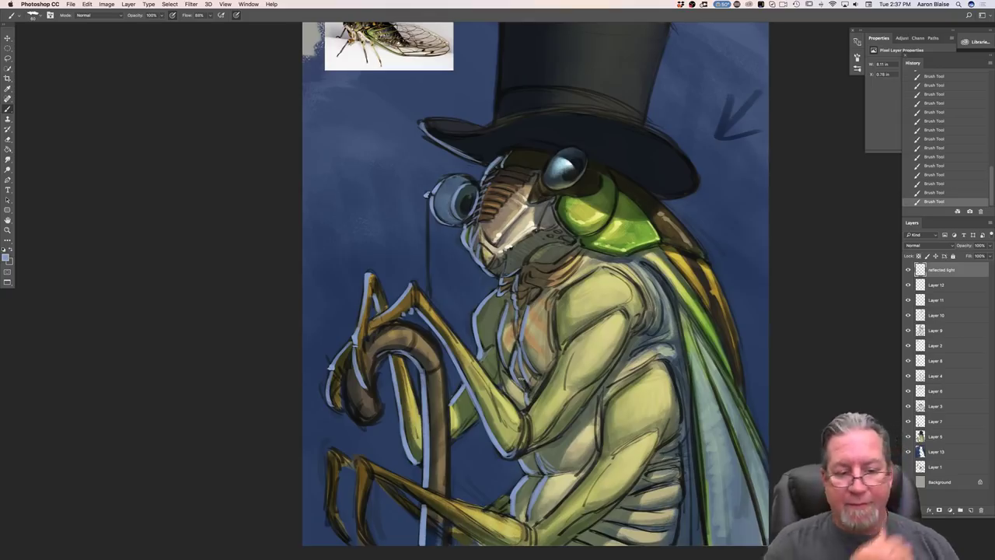
mouse_move(556, 305)
left_mouse_down()
mouse_move(562, 359)
mouse_move(550, 381)
left_mouse_up()
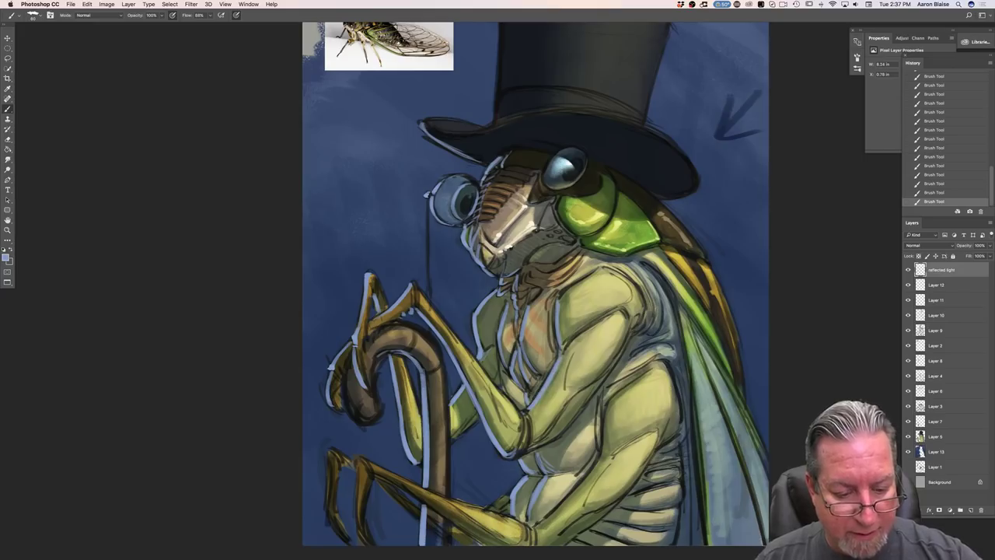
left_click_drag(532, 407, 525, 414)
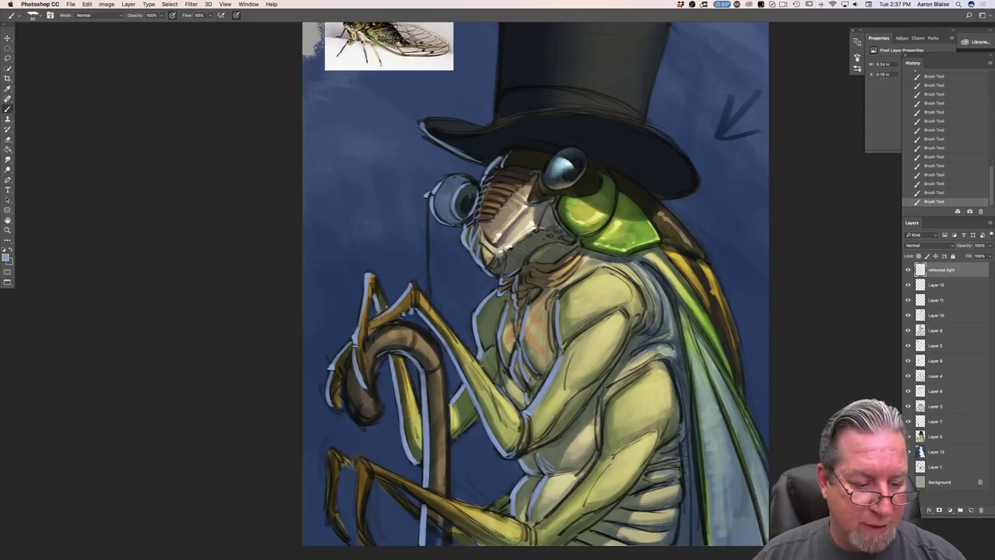
left_click_drag(489, 380, 416, 285)
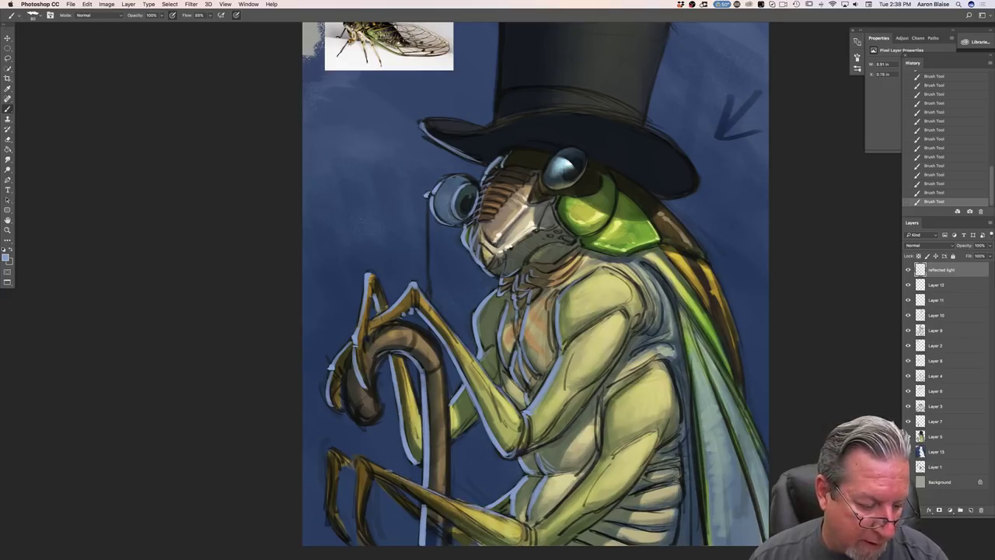
left_click_drag(358, 462, 362, 544)
mouse_move(328, 454)
left_mouse_down()
mouse_move(328, 518)
mouse_move(342, 533)
mouse_move(339, 452)
mouse_move(346, 459)
left_mouse_up()
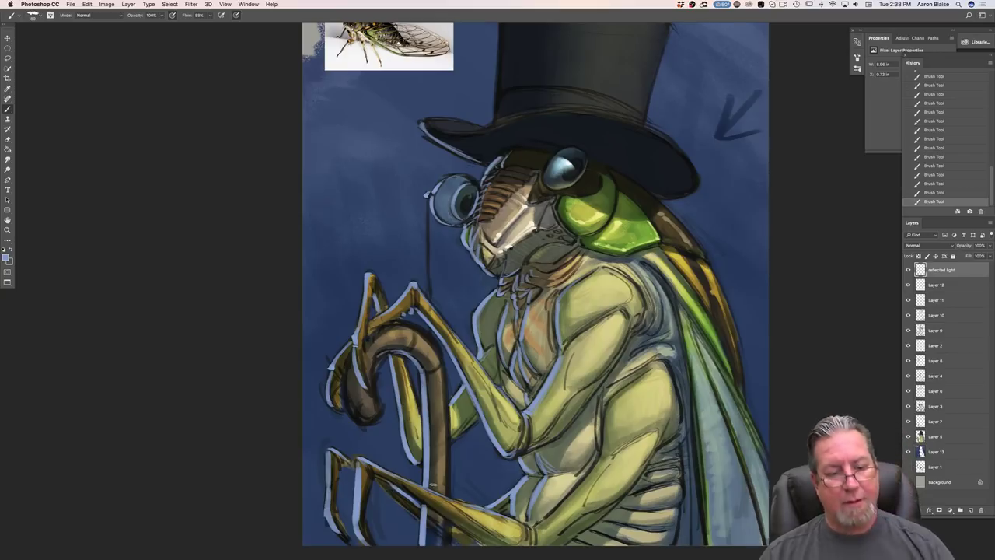
- Set the foreground colour to light blue #97d0f7 and paint brighter rim accents on the neck folds and far shoulder
left_click(7, 258)
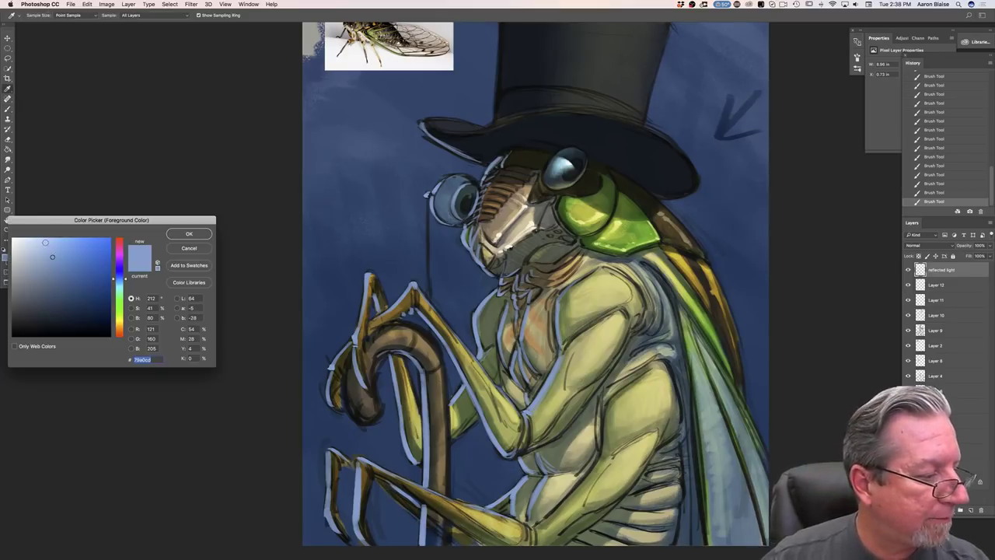
left_click(119, 280)
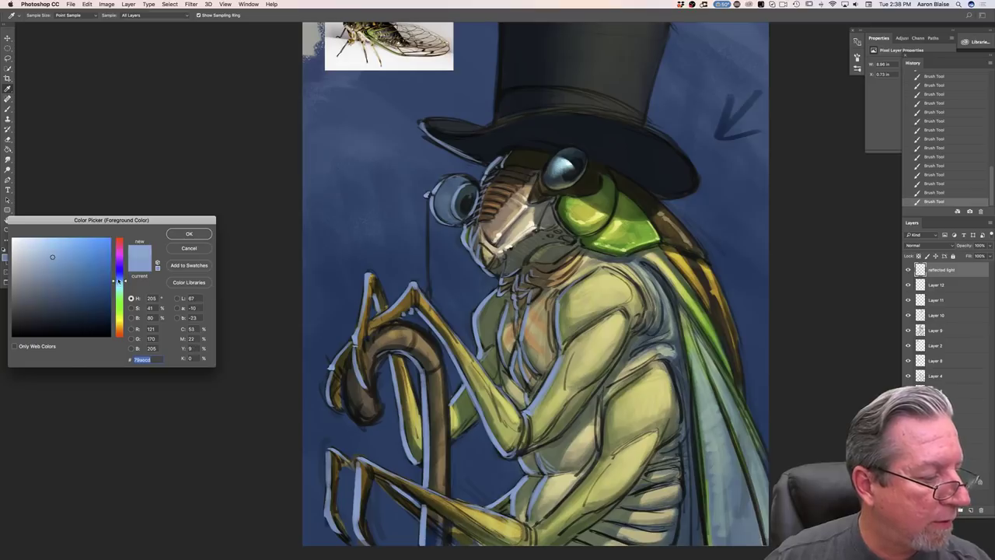
left_click(176, 234)
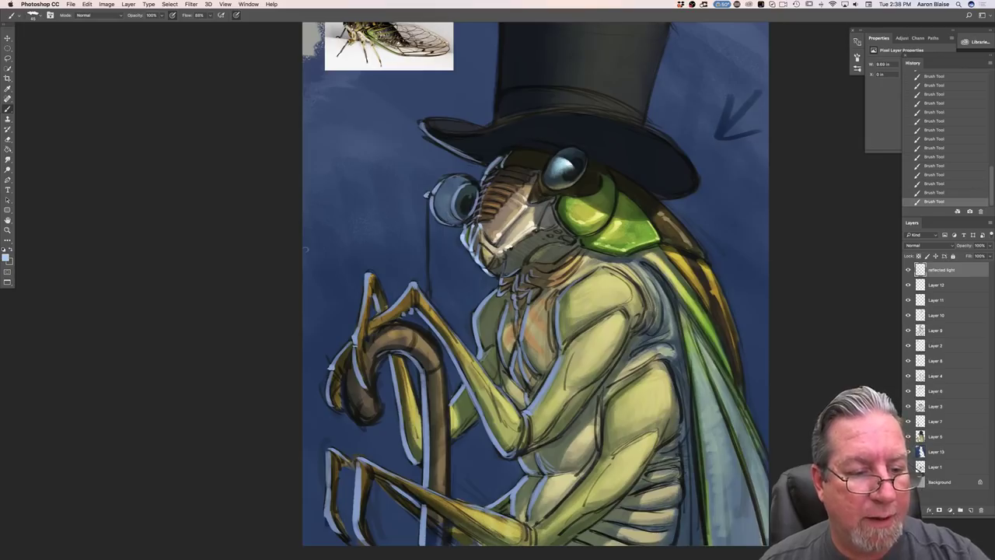
key("super+equal")
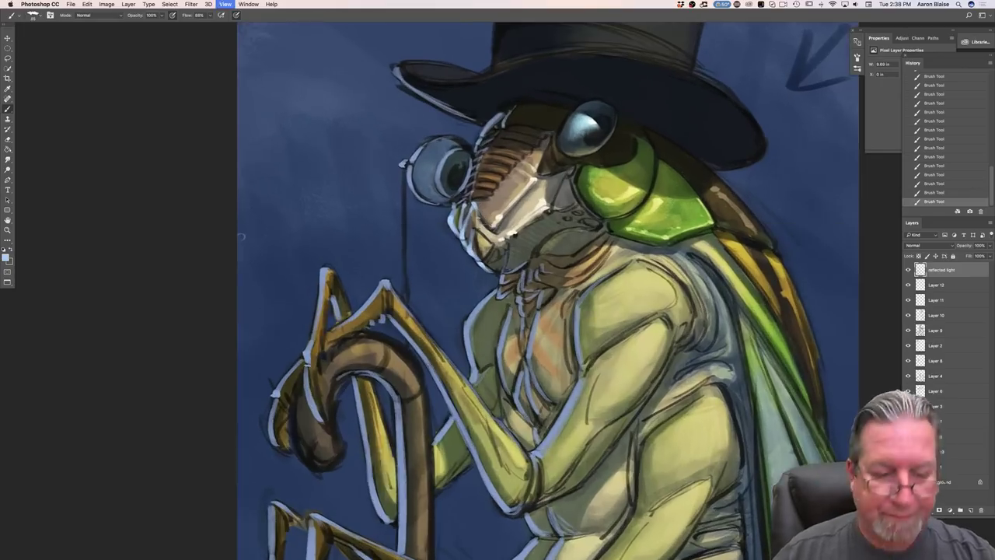
key("super+equal")
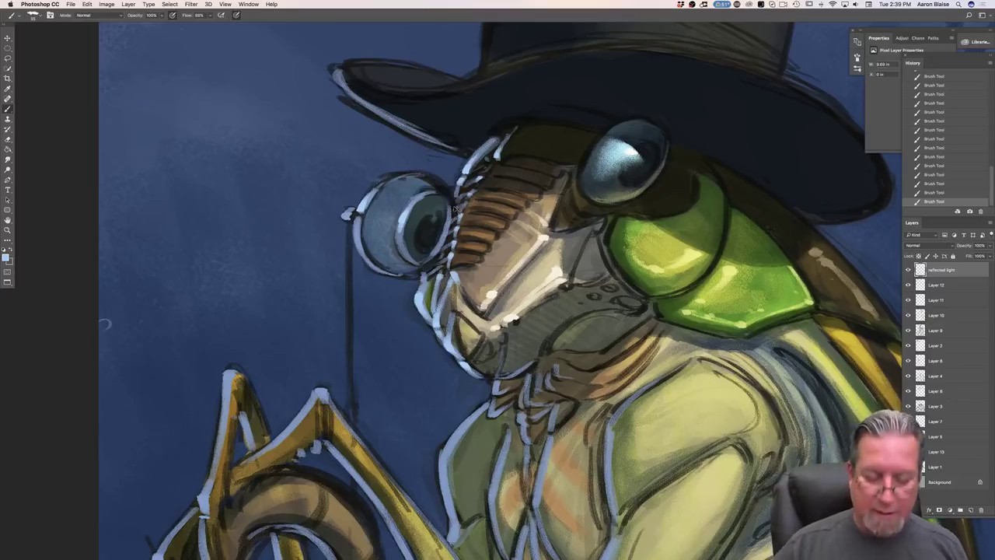
key("super+minus")
key("super+minus")
key("super+plus")
key("super+plus")
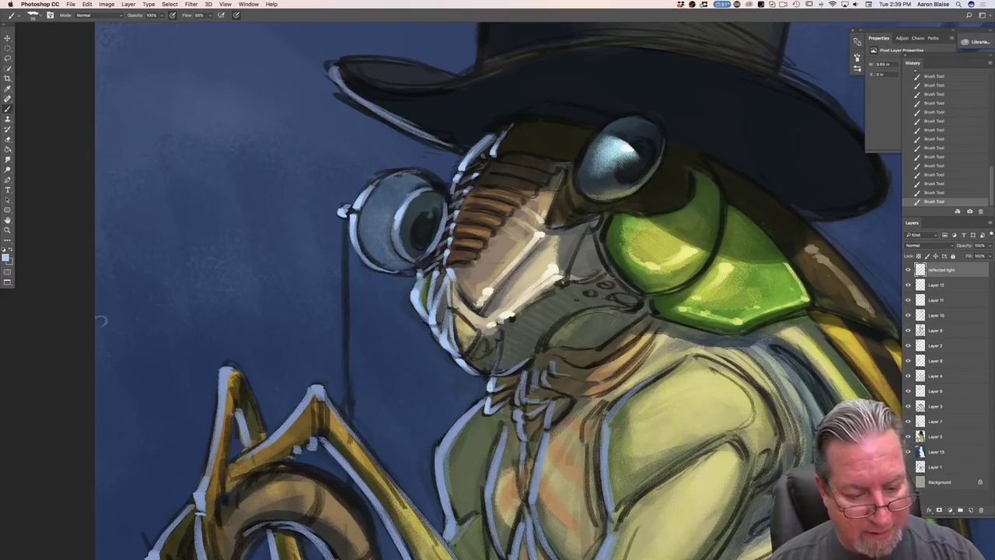
left_click_drag(521, 397, 520, 377)
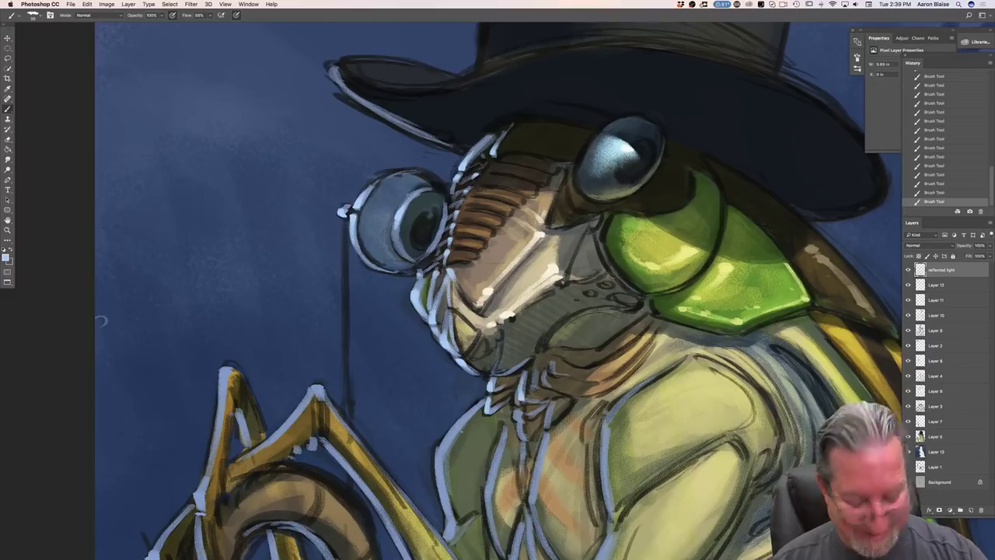
key("]")
mouse_move(445, 450)
left_mouse_down()
mouse_move(452, 433)
mouse_move(440, 472)
left_mouse_up()
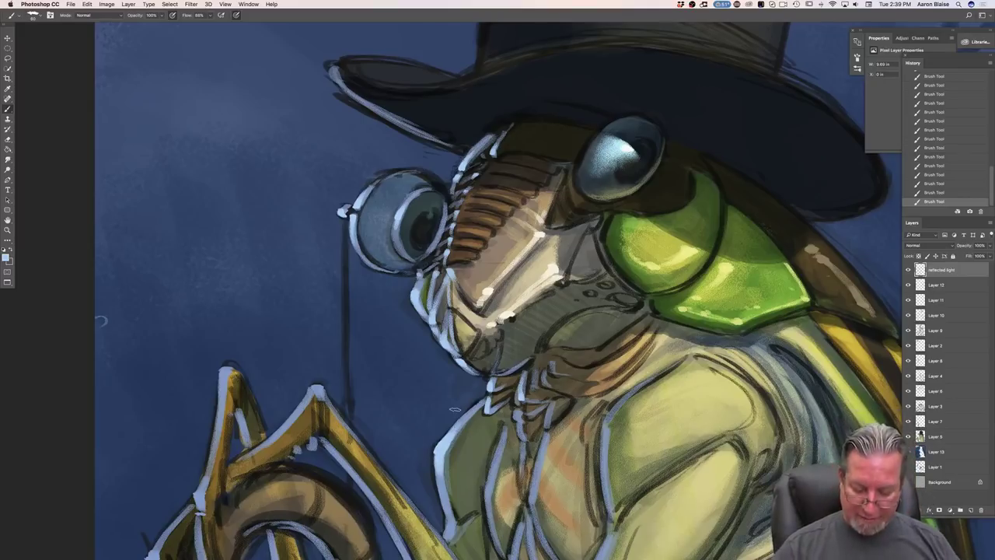
- Brighten the rim light on the chest folds, the near shoulder's front edge and the near forearm with light blue strokes
key("super+minus")
key("super+minus")
key("super+plus")
key("super+plus")
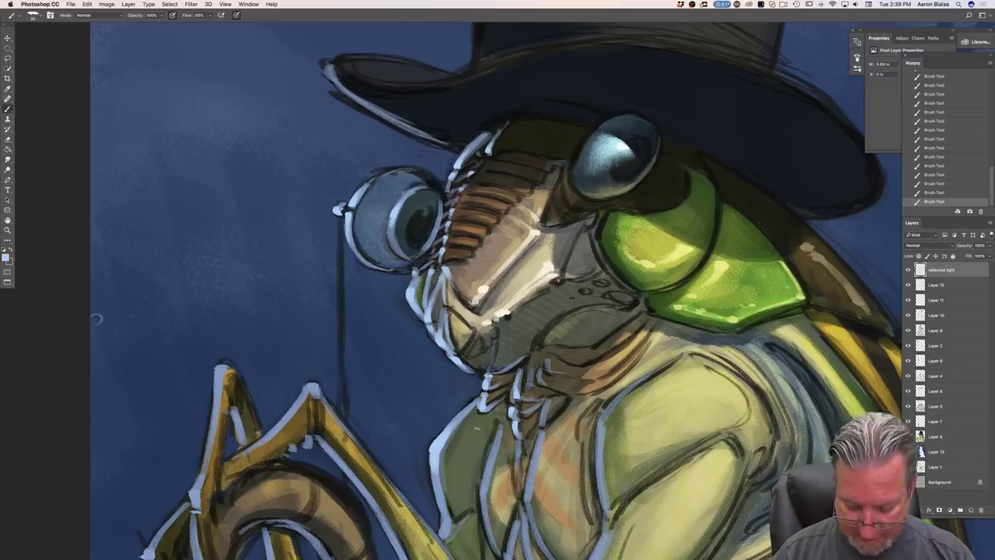
left_click_drag(96, 318, 87, 197)
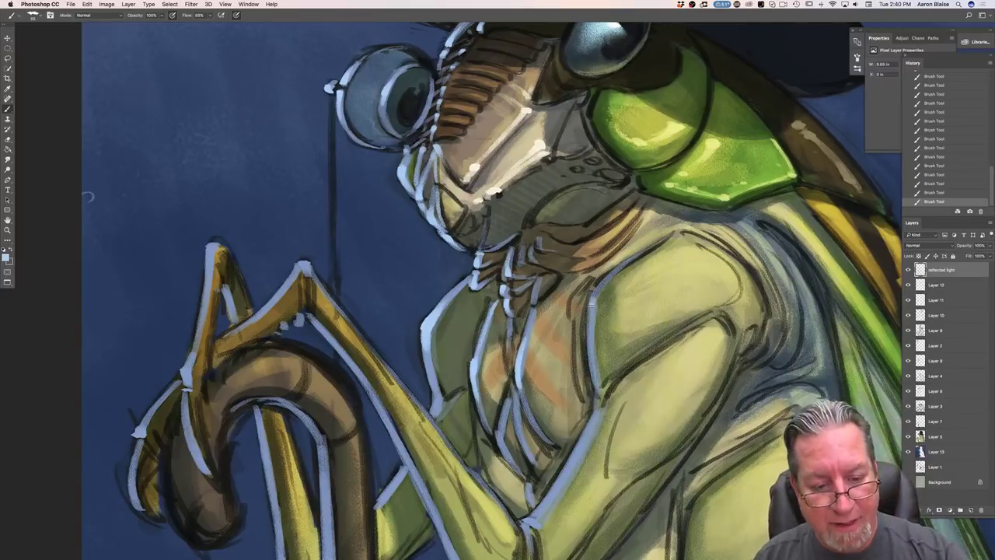
mouse_move(600, 285)
left_mouse_down()
mouse_move(591, 353)
mouse_move(577, 317)
mouse_move(580, 357)
mouse_move(588, 289)
left_mouse_up()
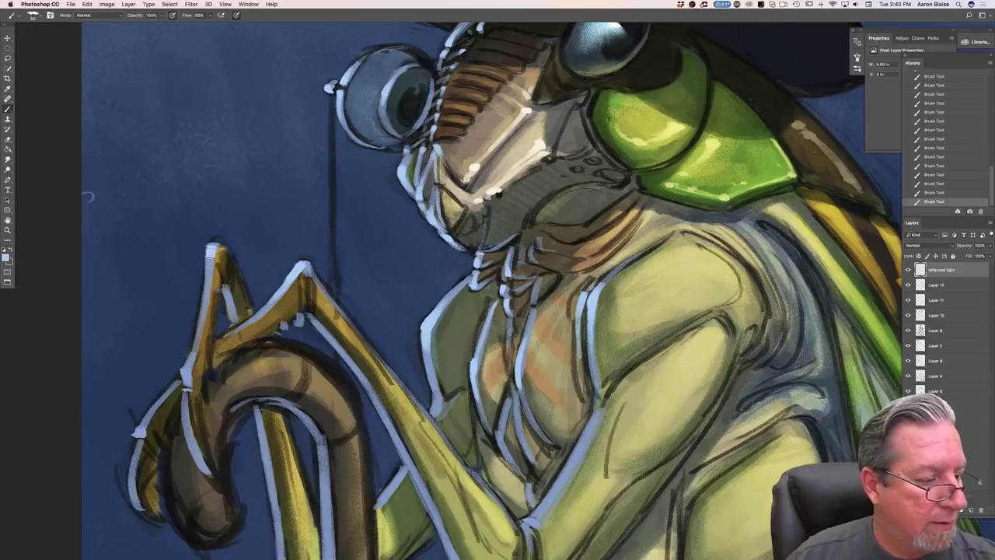
key("super+0")
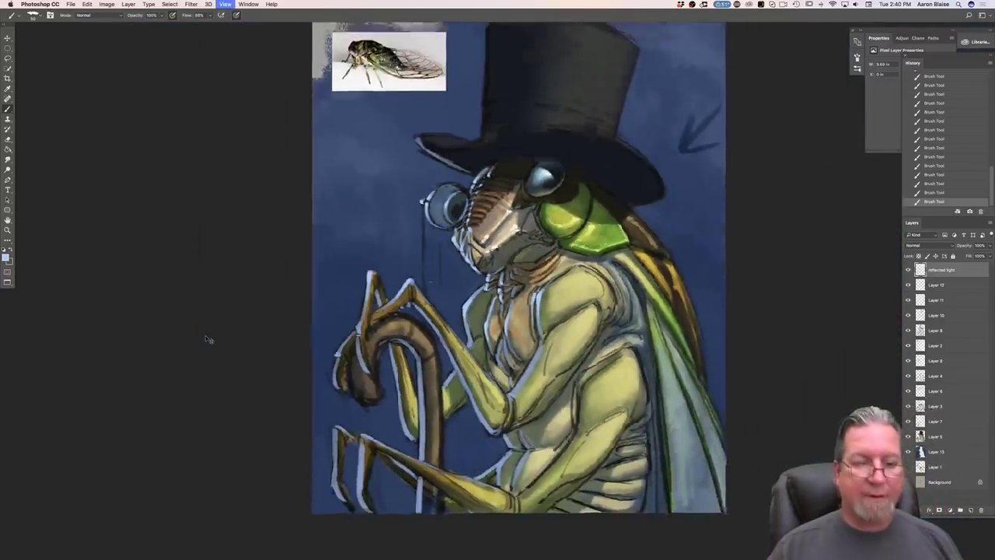
key("super+plus")
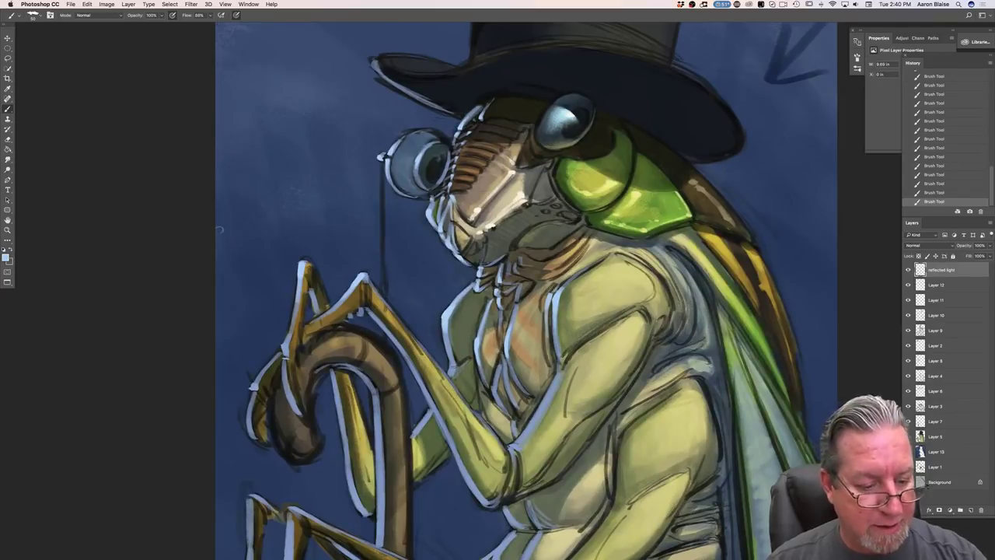
mouse_move(368, 314)
left_mouse_down()
mouse_move(397, 343)
mouse_move(465, 471)
left_mouse_up()
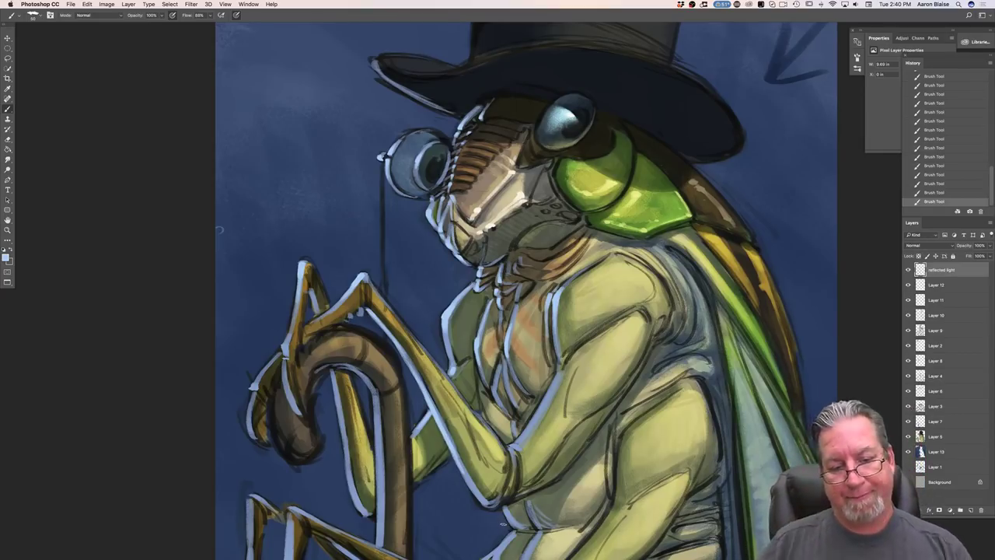
- Set the foreground colour to a pale yellow sampled from the green collar behind the head
left_click(5, 258)
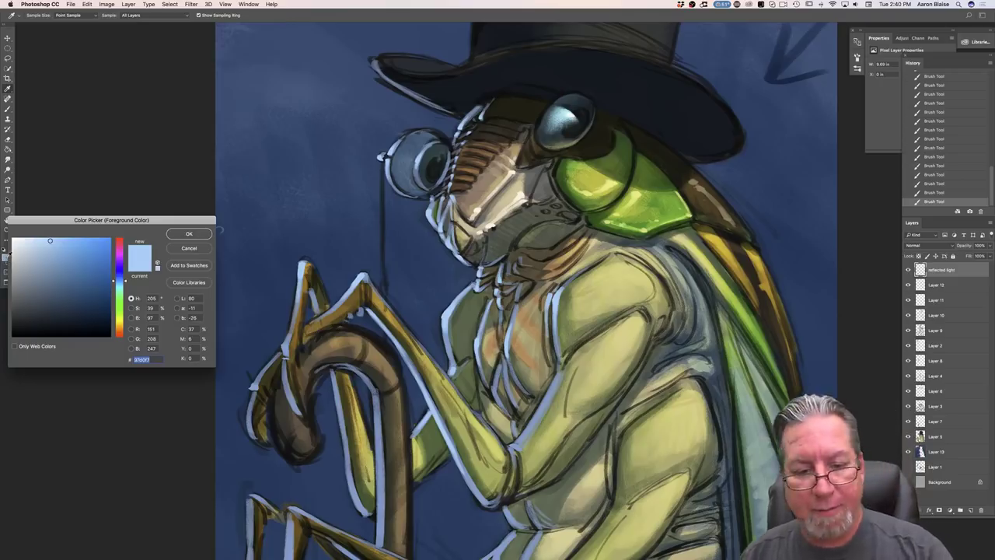
left_click(635, 205)
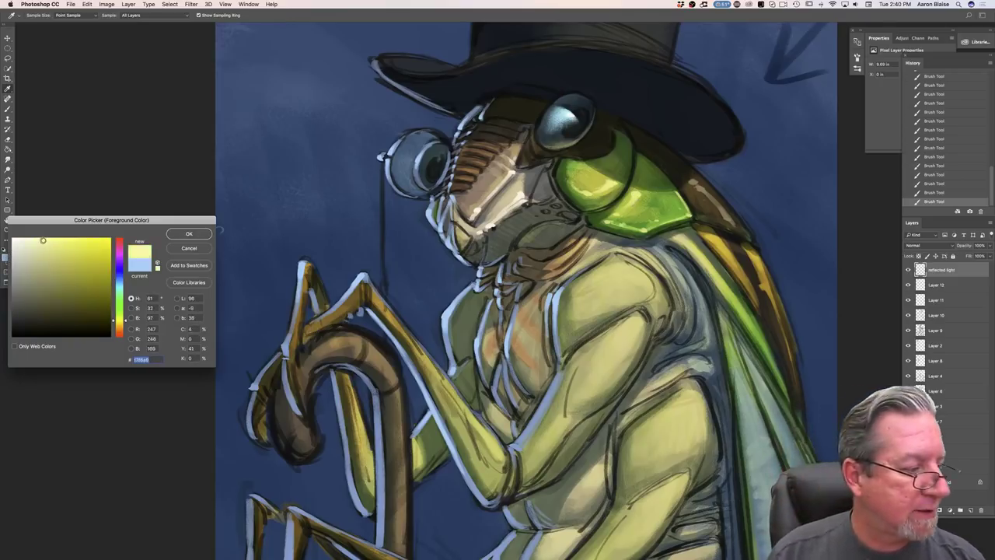
key("Return")
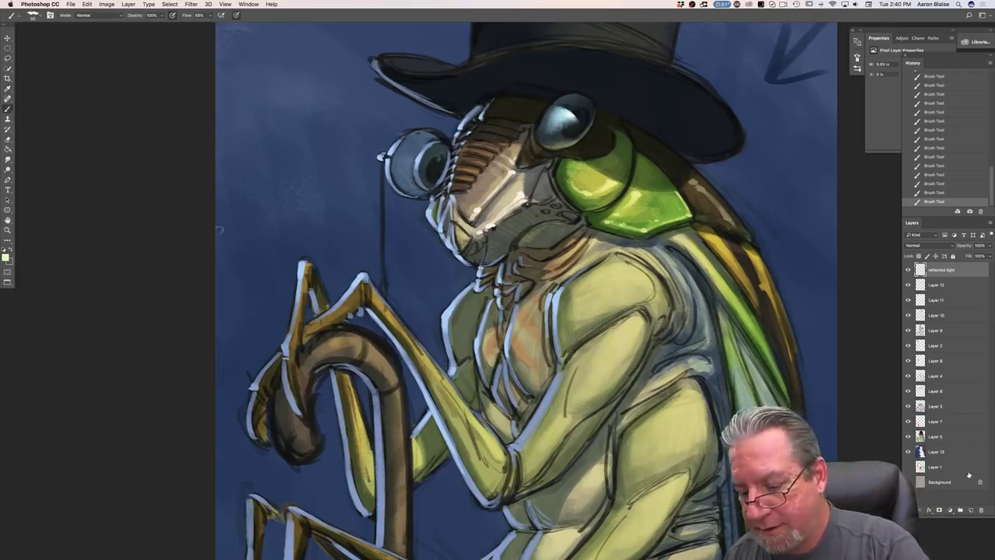
- Select Layer 11, lighten the foreground colour to #f9f8c9 and paint a highlight on top of the near shoulder
left_click(908, 285)
left_click(908, 285)
left_click(907, 285)
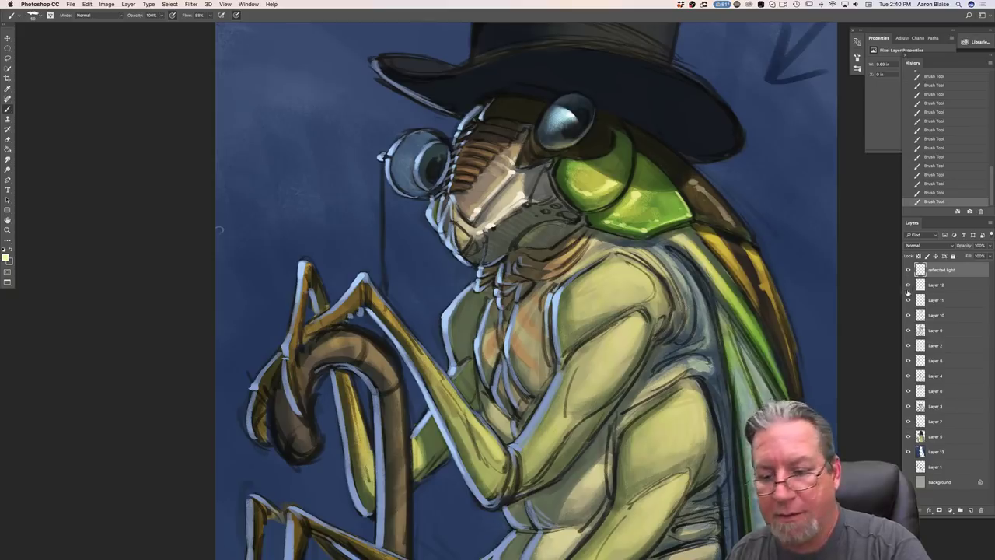
left_click(908, 300)
left_click(908, 300)
left_click(933, 304)
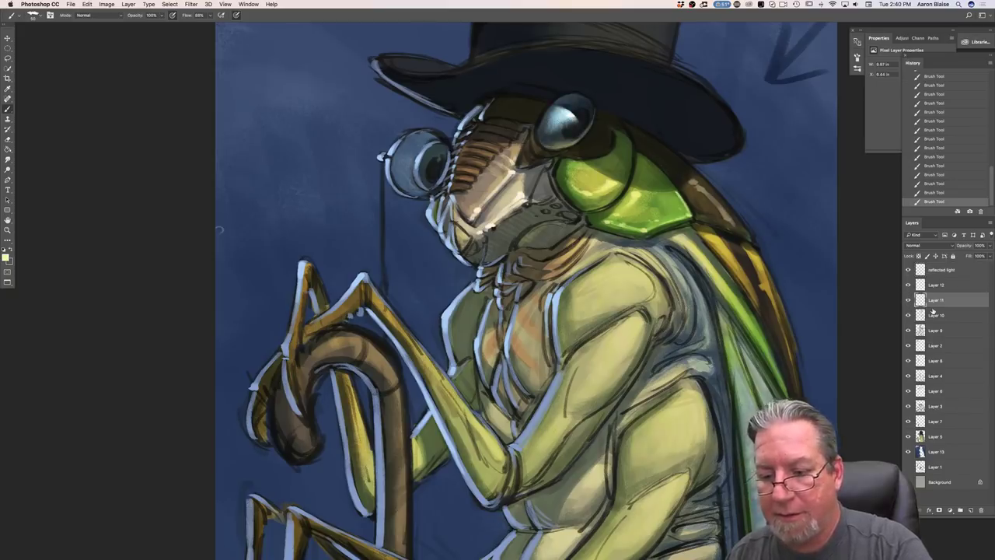
left_click(6, 258)
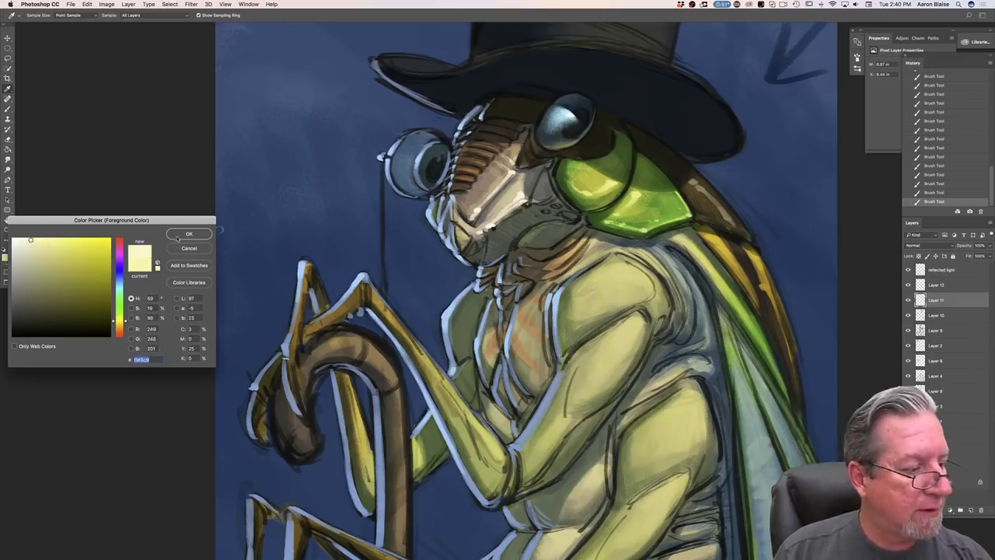
key("Return")
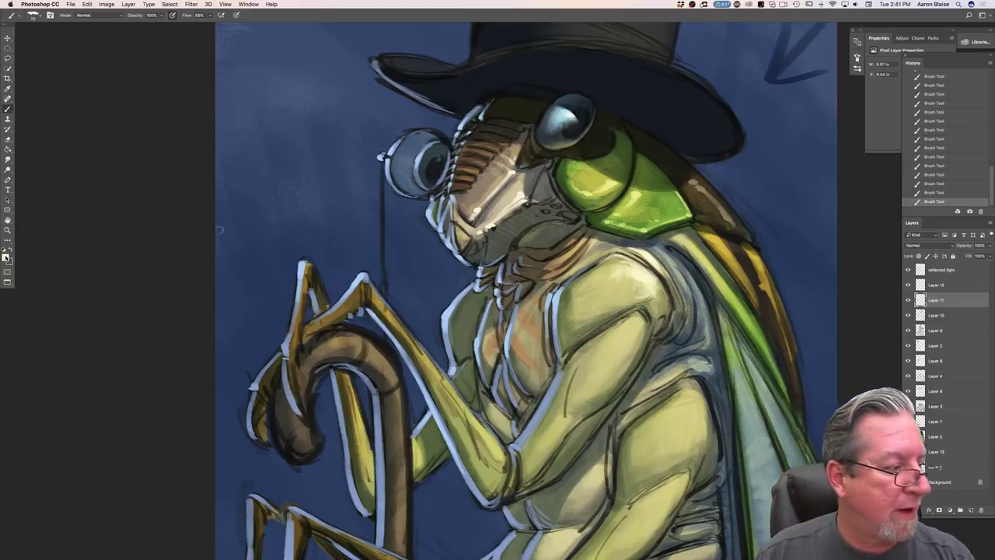
- Set the foreground colour to a more muted pale yellow and paint soft highlights on the folds behind the near shoulder
left_click(6, 257)
left_click(29, 259)
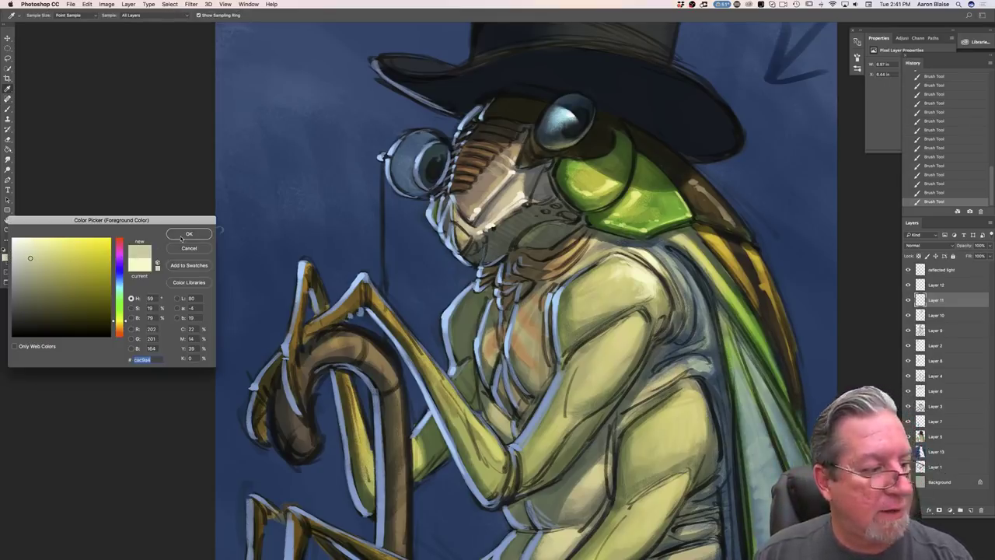
left_click(30, 249)
left_click(182, 235)
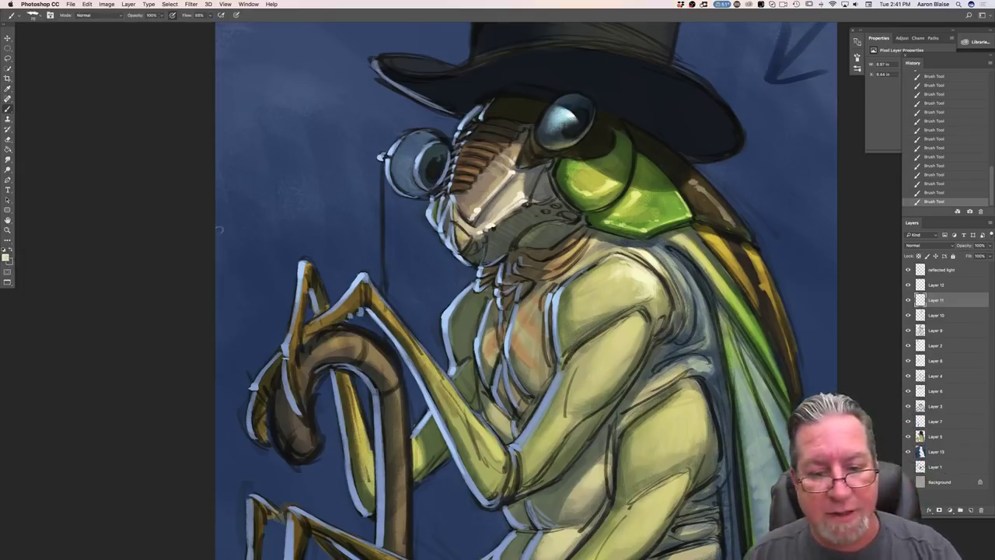
left_click_drag(656, 252, 687, 314)
left_click_drag(681, 272, 701, 307)
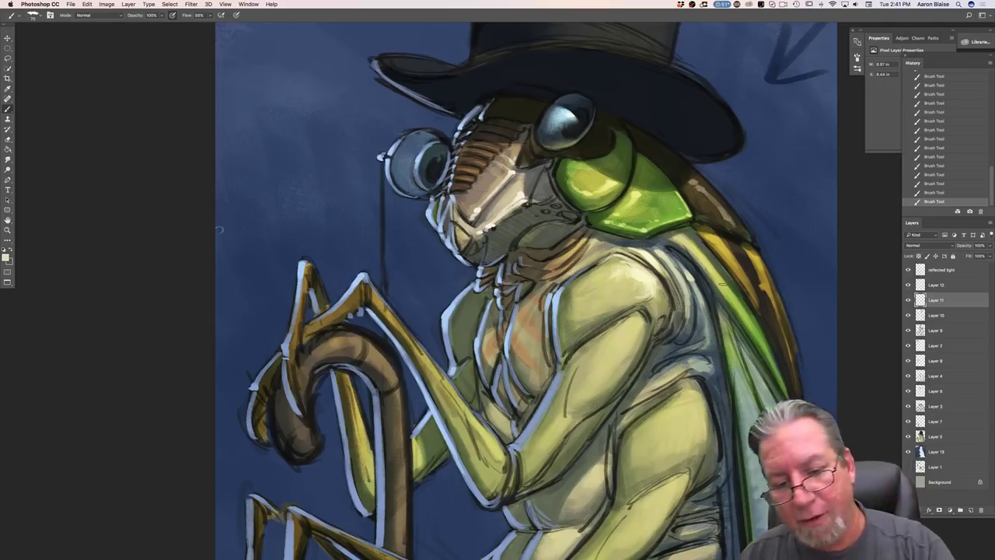
- Brighten the foreground colour to pale yellow #f5f7bd and paint highlights on the green wing vein and the brown upper wing
left_click(6, 258)
left_click(74, 255)
left_click(36, 240)
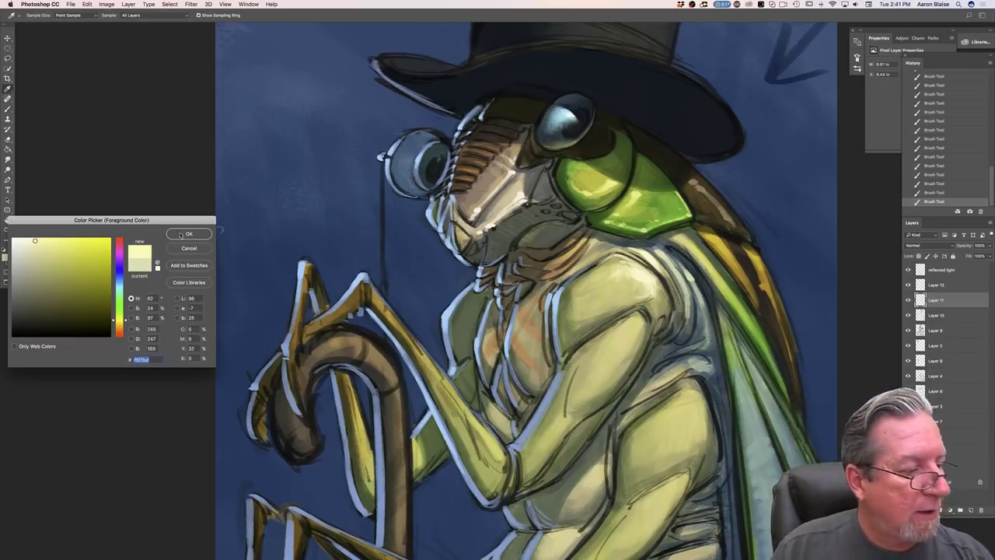
left_click(189, 233)
left_click_drag(721, 284, 754, 336)
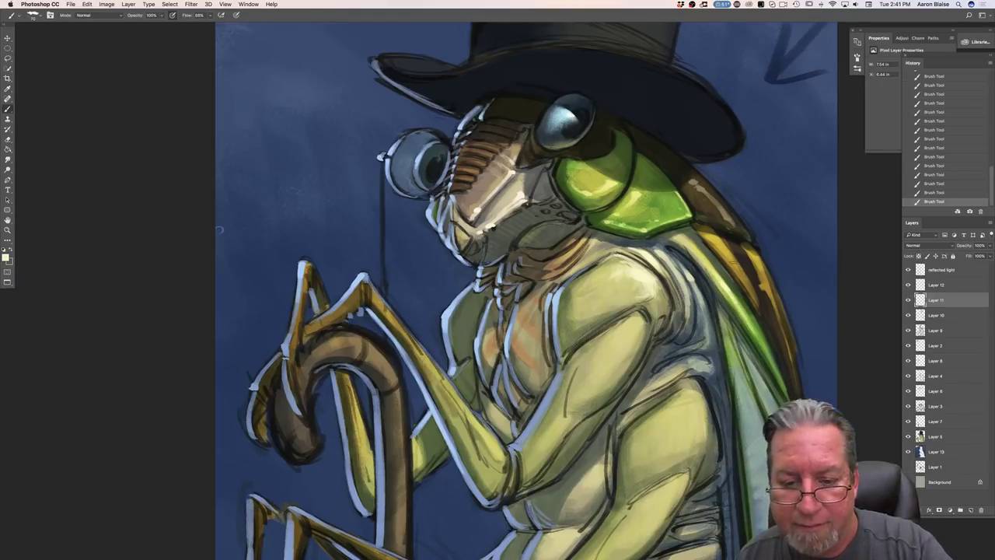
left_click_drag(729, 223, 712, 215)
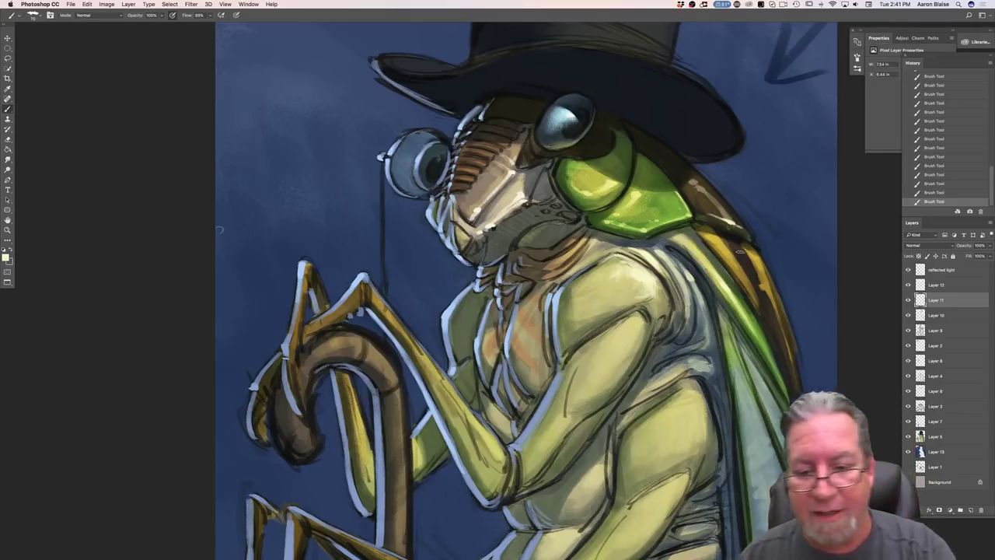
mouse_move(748, 253)
left_mouse_down()
mouse_move(727, 243)
mouse_move(764, 278)
left_mouse_up()
left_click_drag(726, 208, 736, 223)
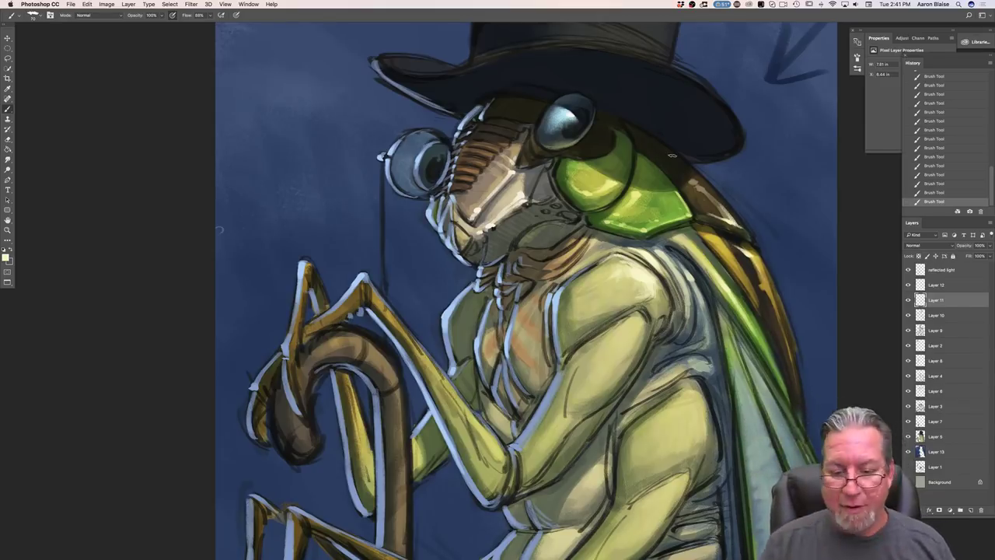
- Paint thin pale yellow highlights along the lower wing's front edge and inner veins, reducing the brush size for the finer strokes
left_click_drag(718, 308, 721, 337)
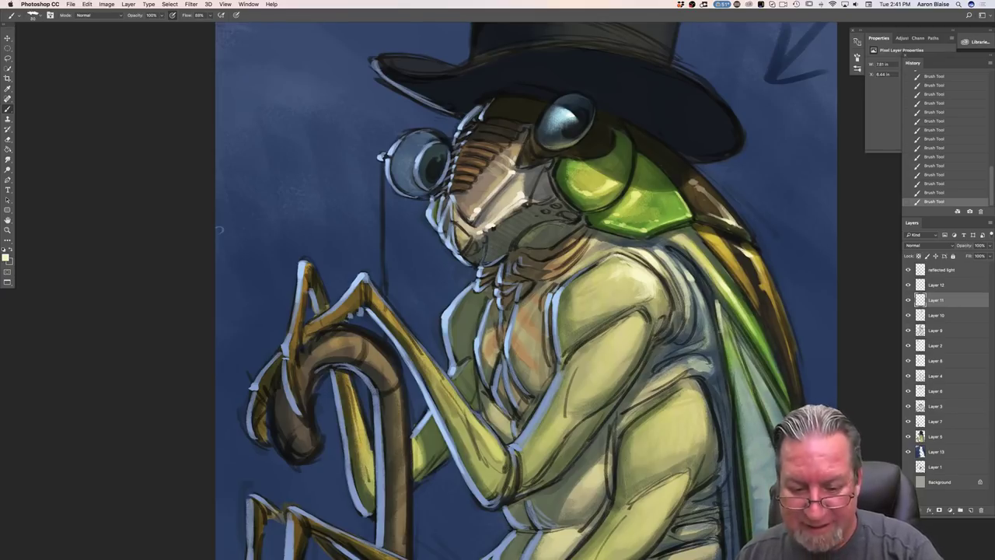
mouse_move(730, 324)
left_mouse_down()
mouse_move(747, 371)
mouse_move(768, 387)
left_mouse_up()
key("bracketleft")
left_click_drag(753, 352, 769, 388)
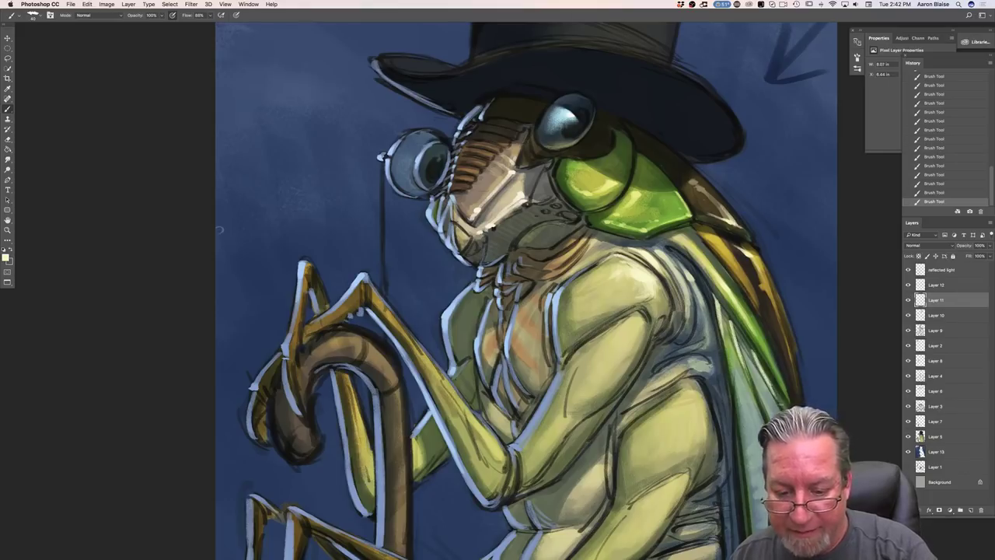
key("super+0")
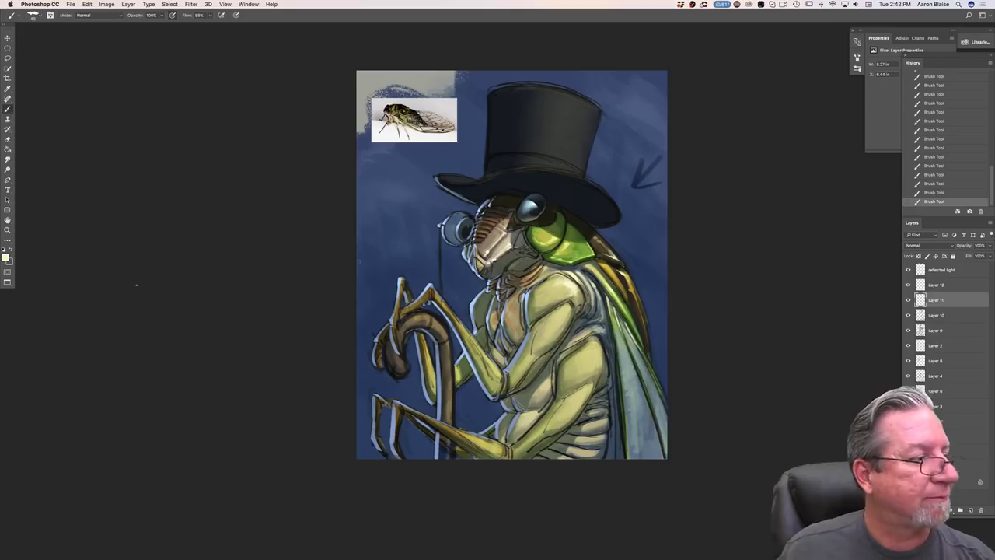
left_click(106, 5)
left_click(107, 4)
left_click(106, 5)
mouse_move(109, 26)
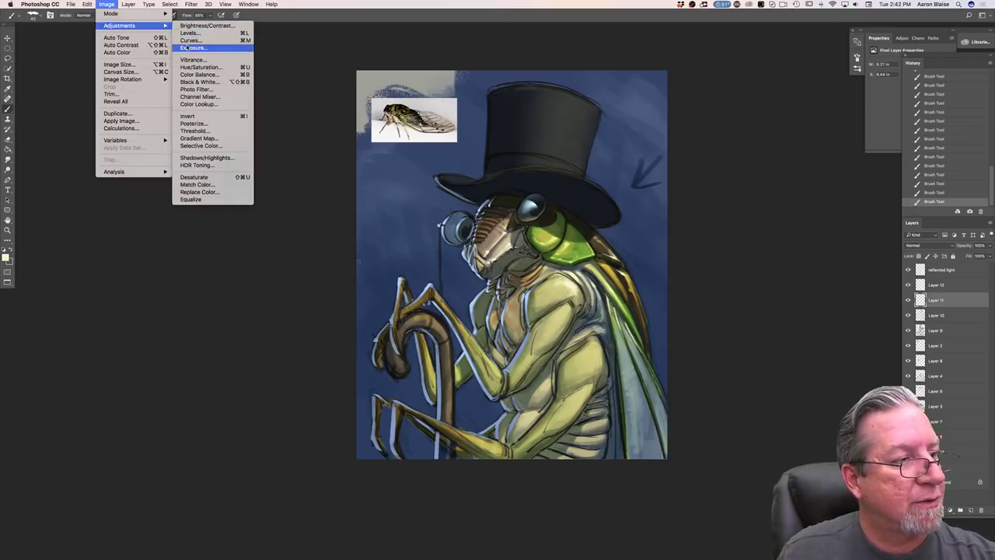
left_click(189, 67)
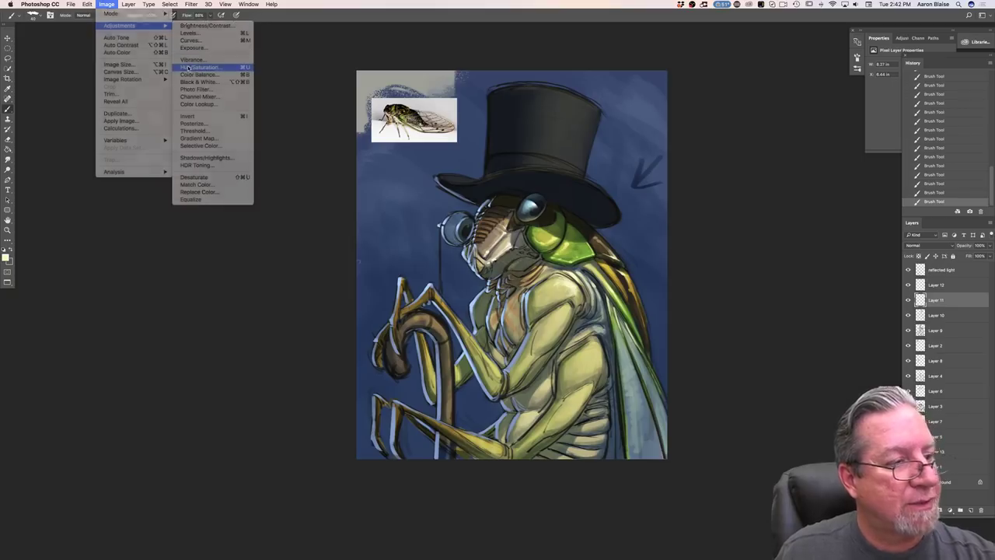
left_click_drag(142, 156, 95, 157)
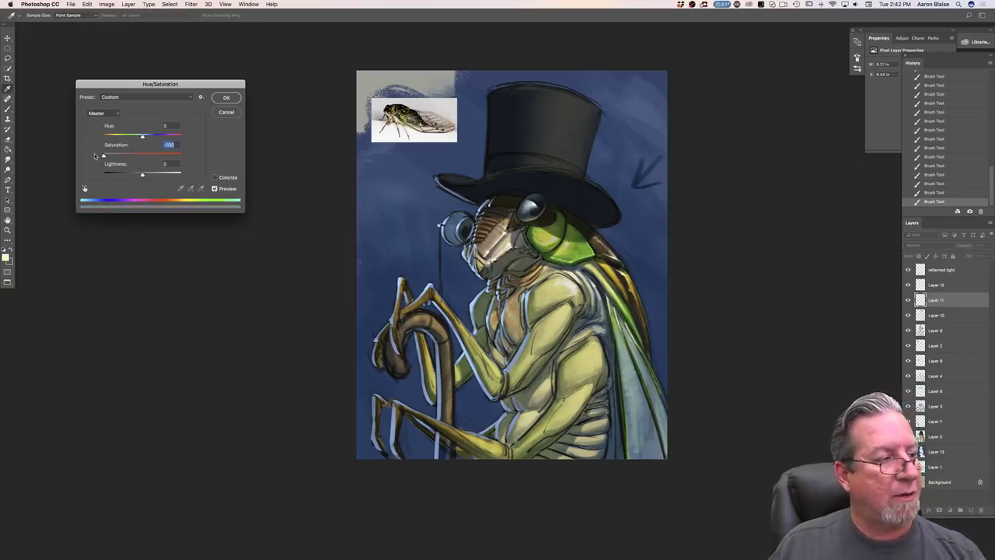
left_click_drag(104, 156, 142, 158)
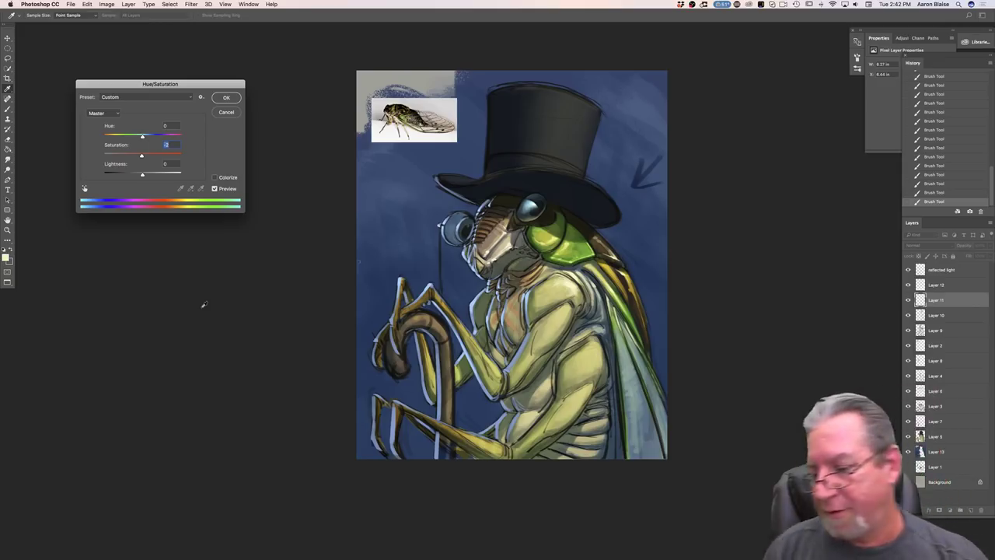
left_click(225, 113)
key("b")
- Duplicate every layer from the background copy up to reflected light and group the duplicates
left_click_drag(957, 480, 970, 510)
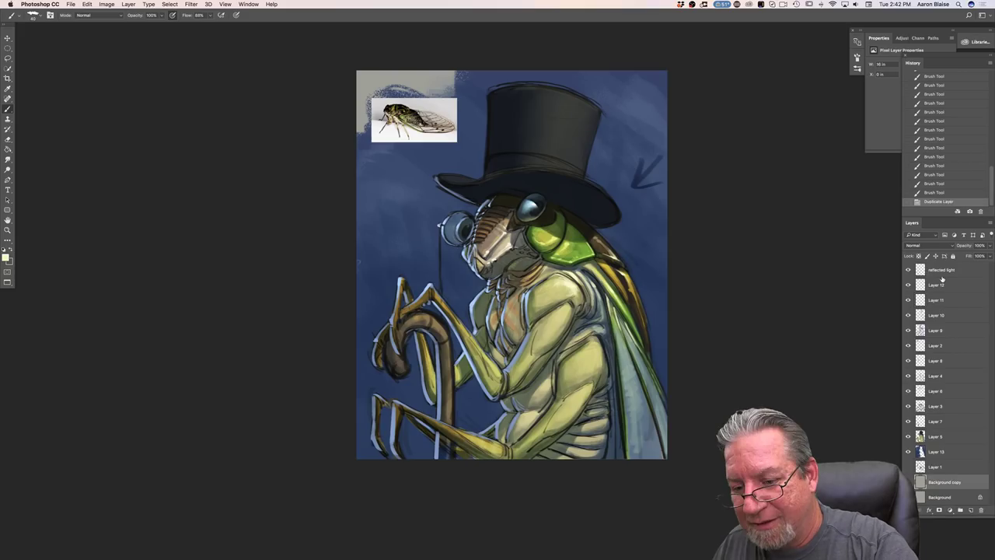
left_click(942, 272, "shift")
left_click_drag(966, 483, 971, 509)
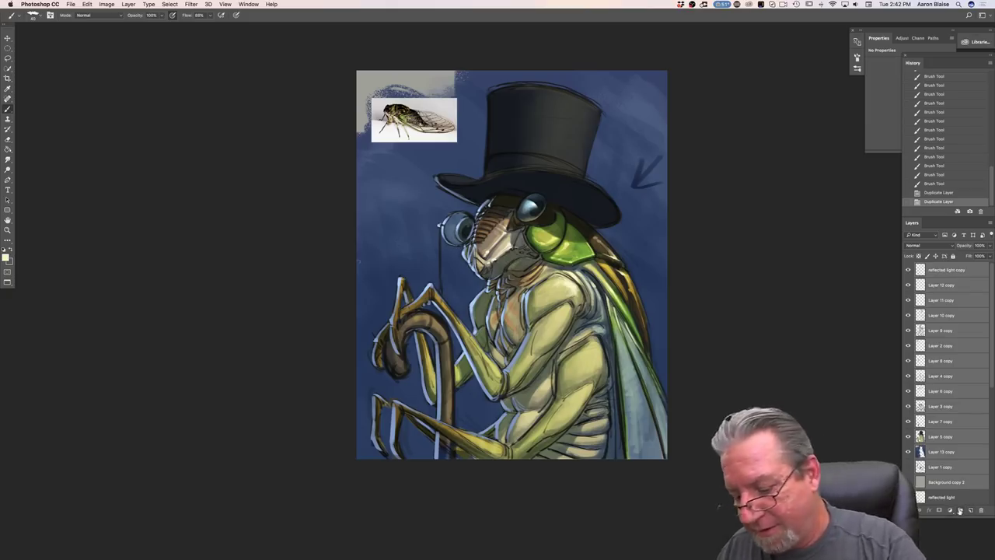
left_click(958, 508)
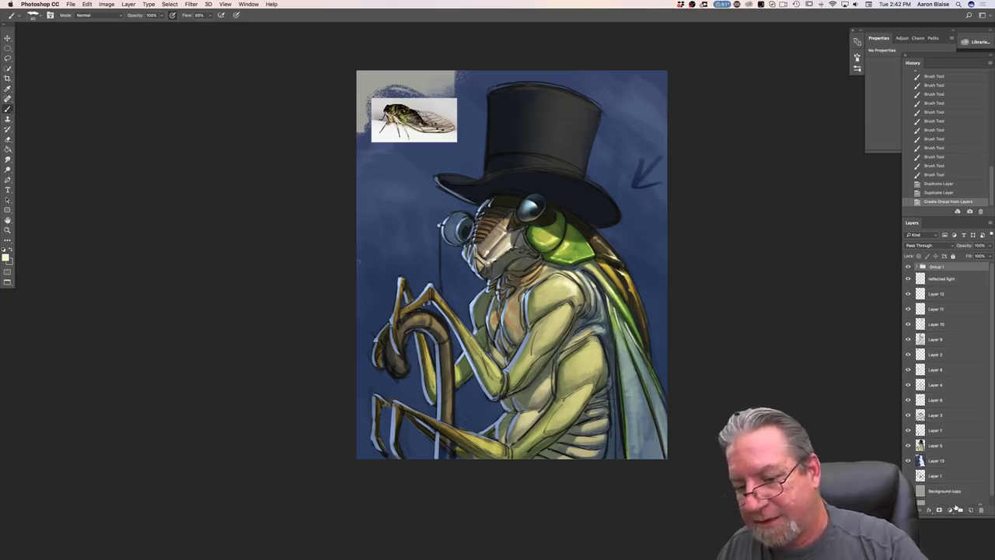
- Merge Group 1 into a single layer above the original painting layers
left_click(128, 6)
left_click(133, 269)
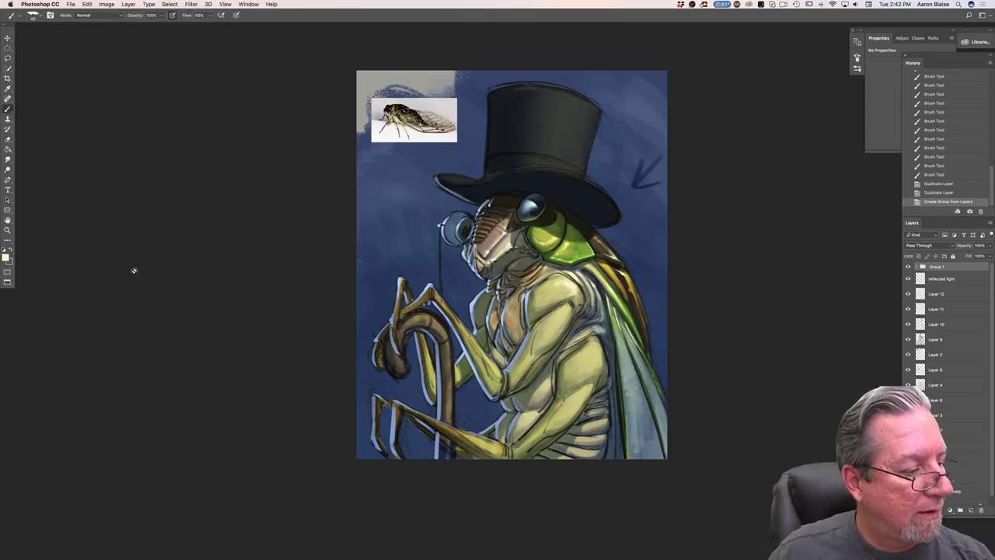
left_click(128, 6)
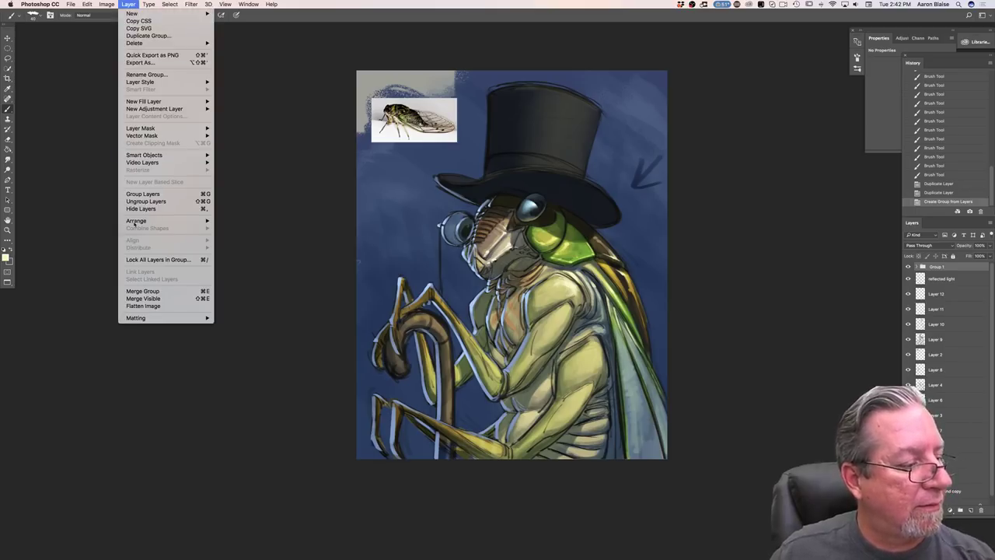
left_click(133, 290)
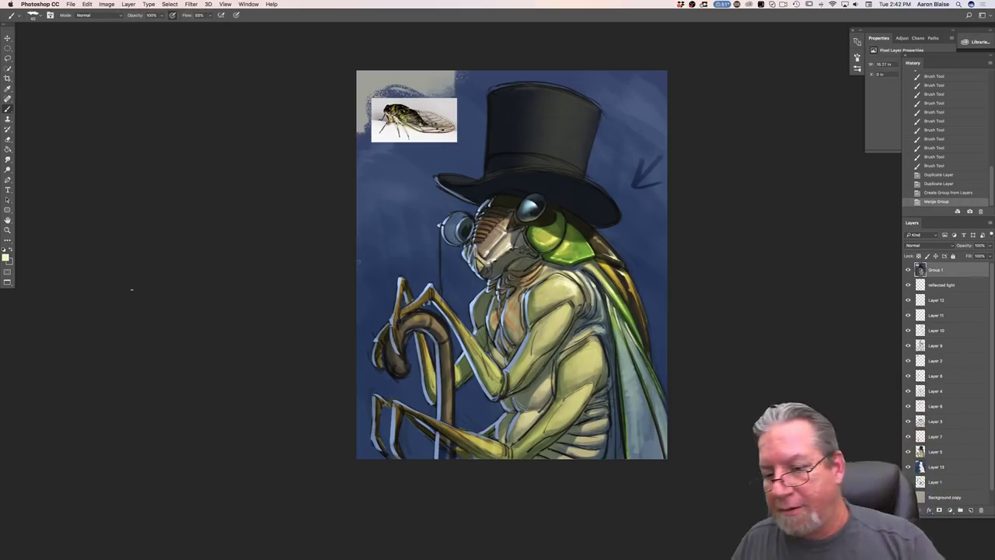
- Convert the merged Group 1 layer to greyscale using Hue/Saturation with saturation set to -100
left_click(101, 6)
mouse_move(124, 25)
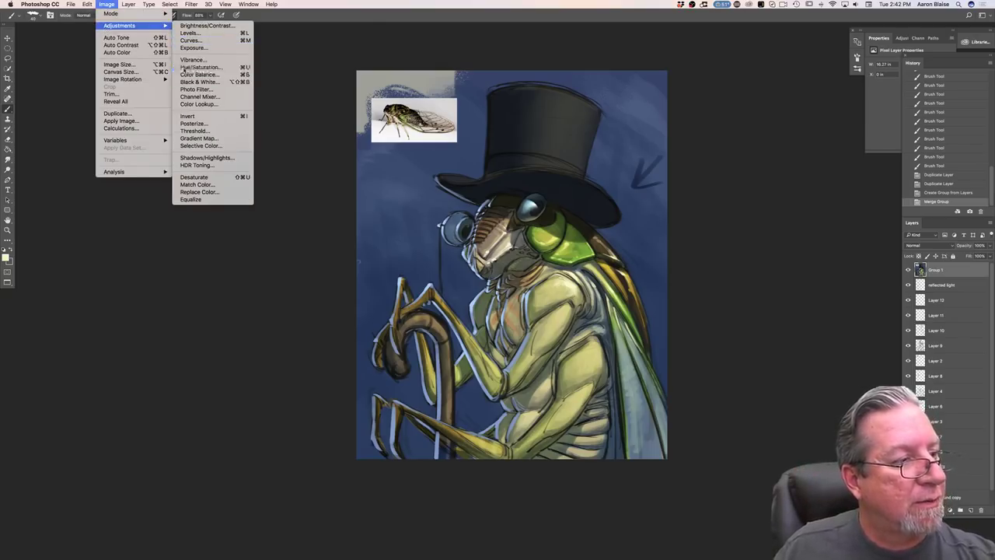
left_click(185, 68)
left_click_drag(142, 157, 80, 156)
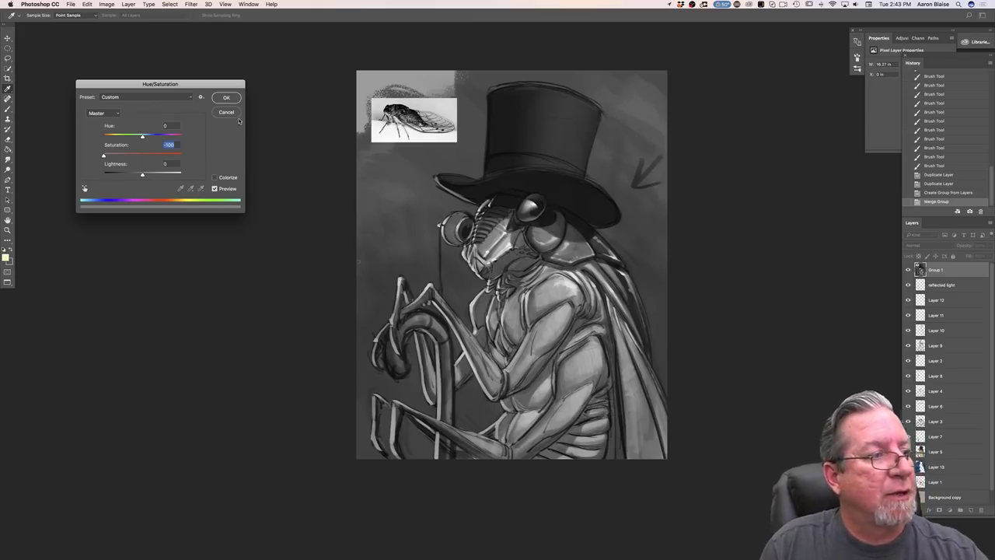
left_click(221, 101)
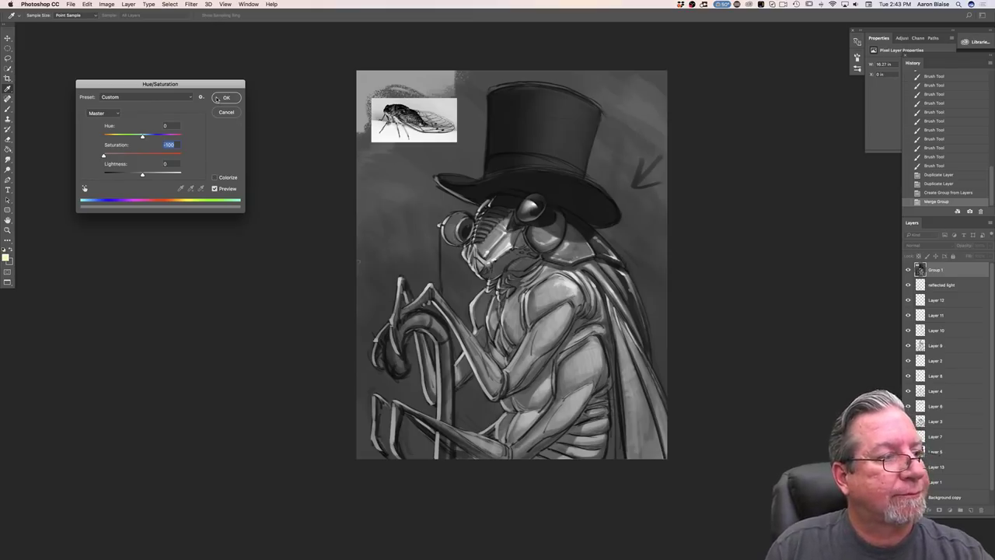
left_click(107, 5)
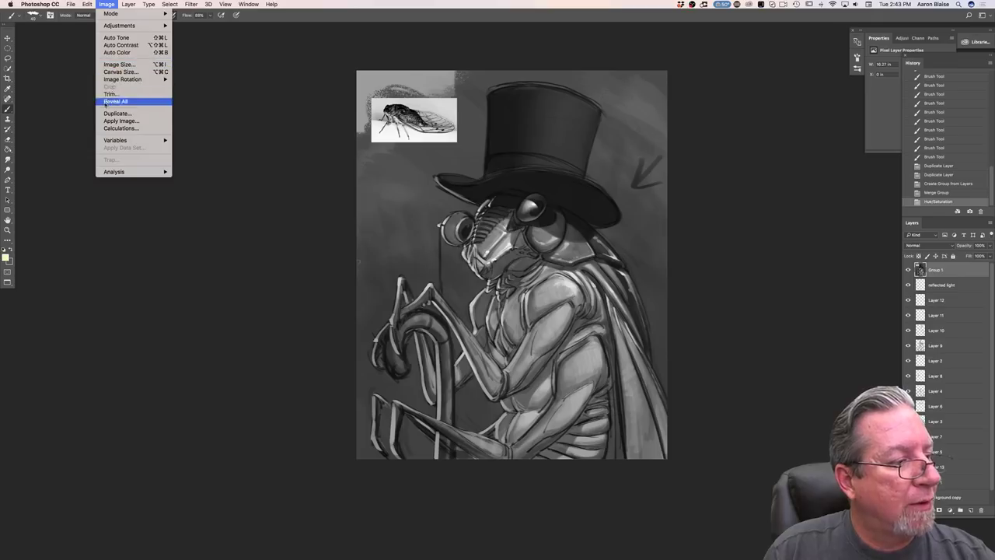
mouse_move(133, 17)
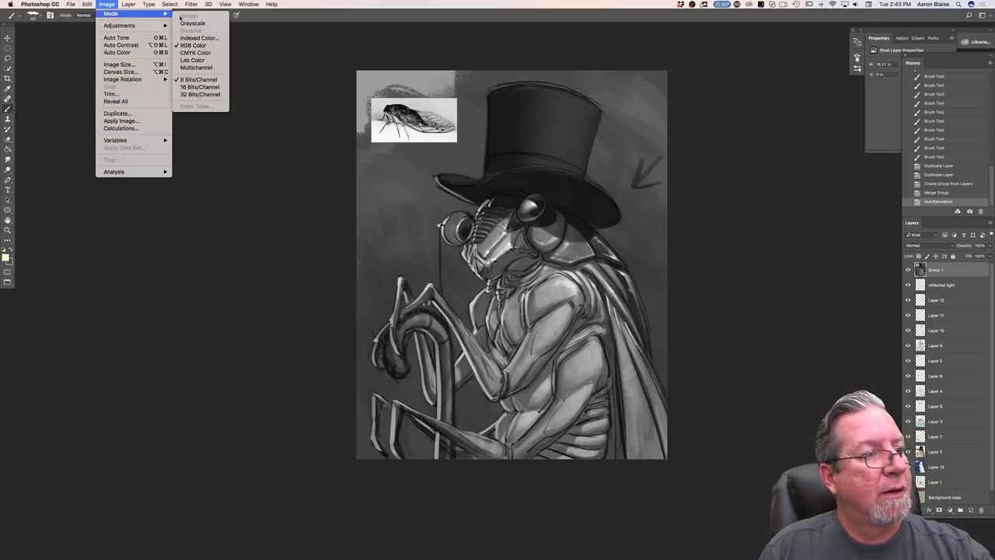
left_click(107, 6)
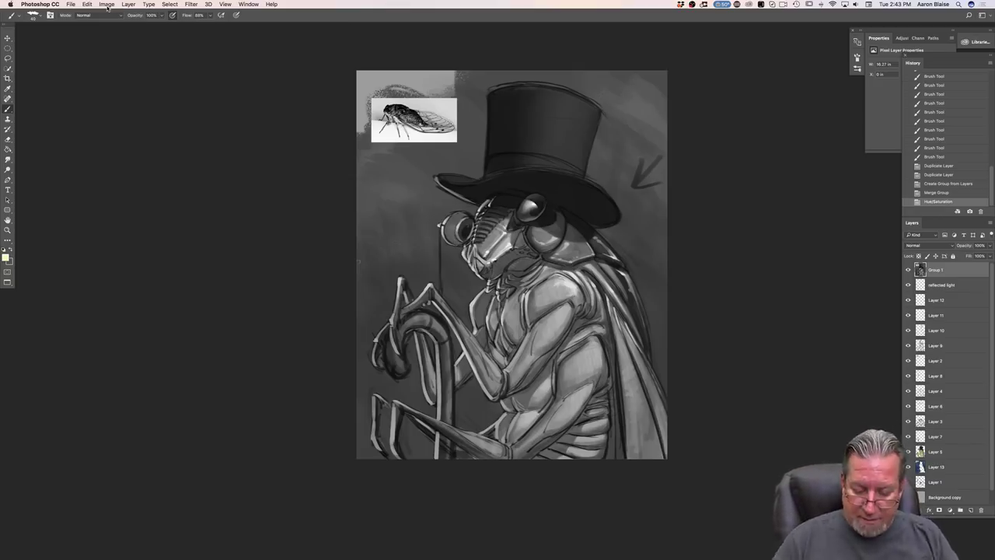
- Check the light and dark values in the greyscale copy and hide the Group 1 layer
key("super+equal")
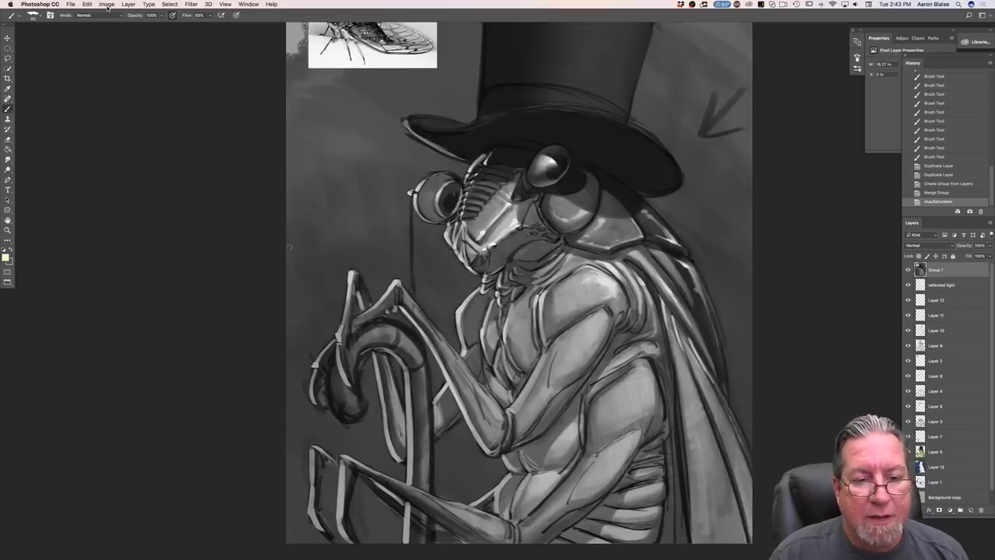
key("super+minus")
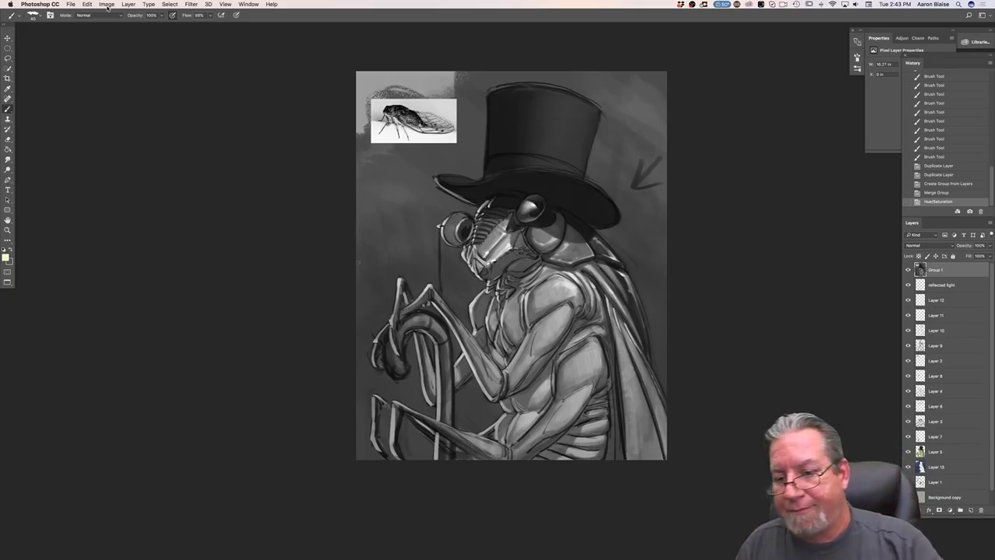
left_click(908, 270)
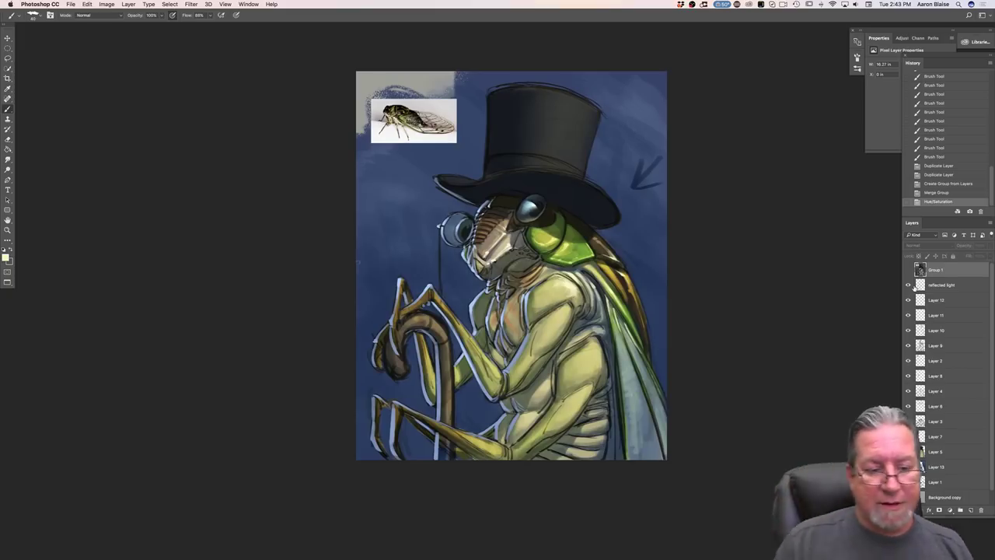
- Set the foreground colour to a light blue based on the painted rim light and select the reflected light layer
left_click(6, 259)
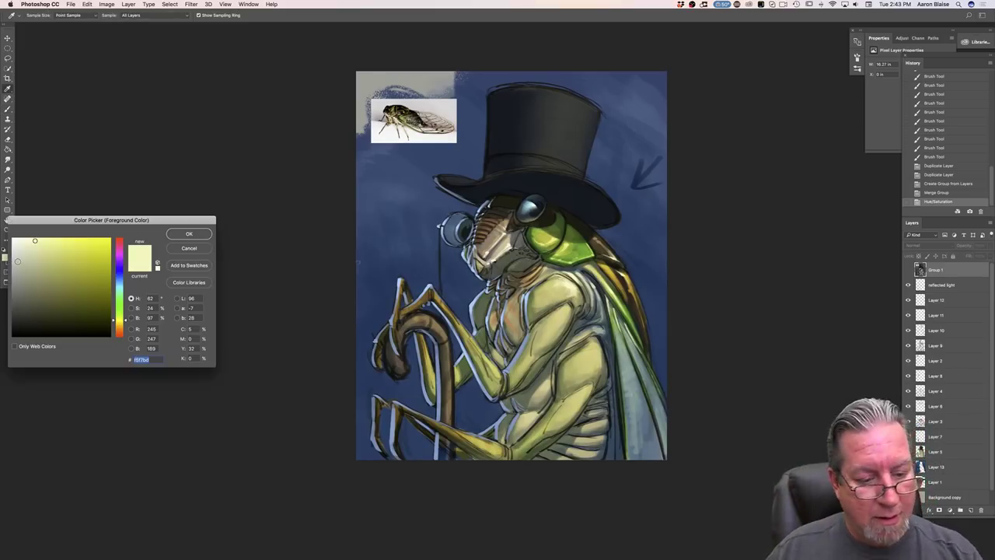
left_click(503, 404)
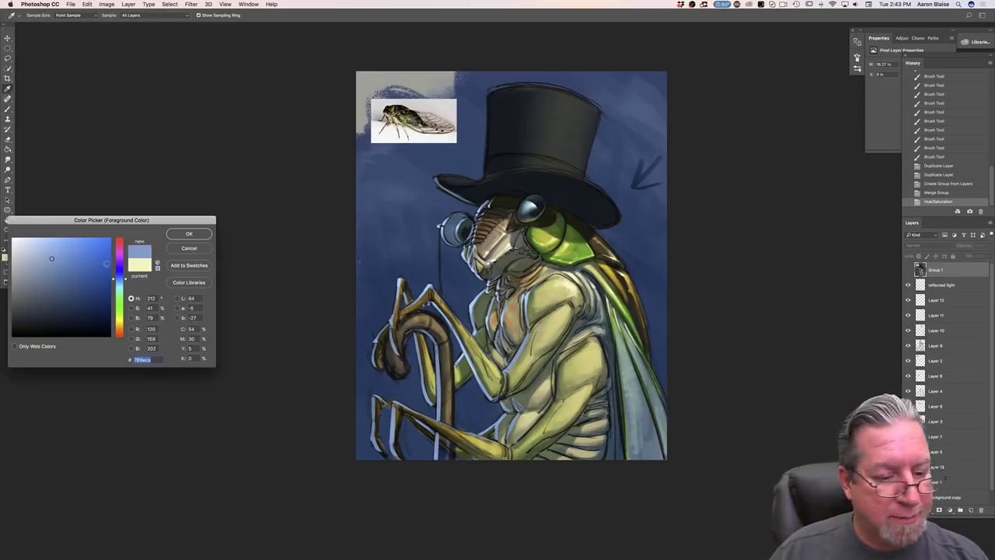
left_click(41, 240)
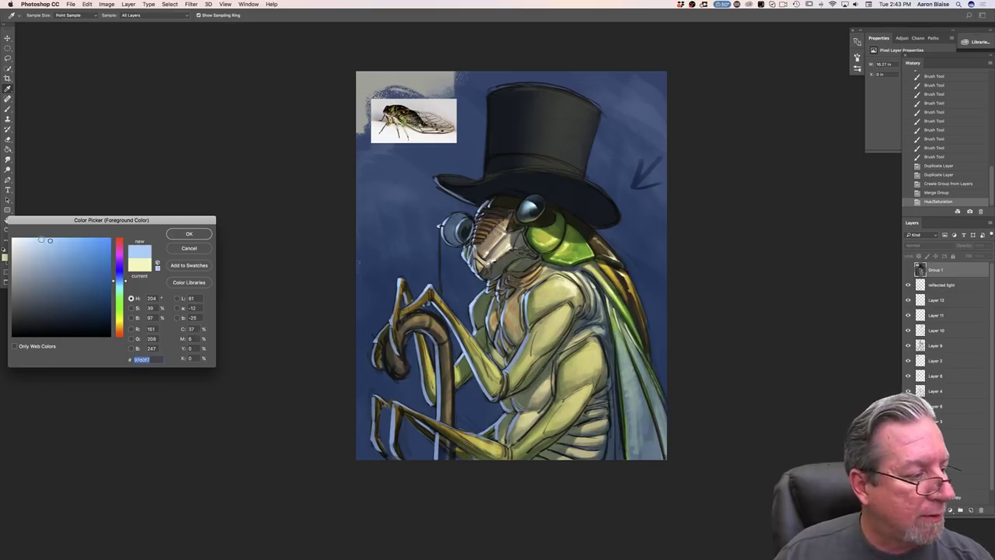
left_click(184, 234)
key("super+equal")
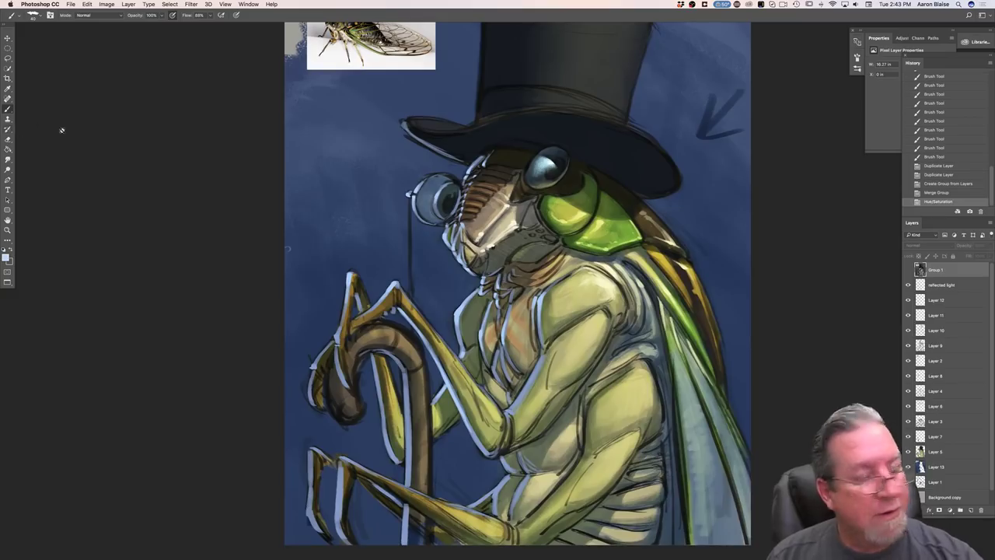
left_click(936, 289)
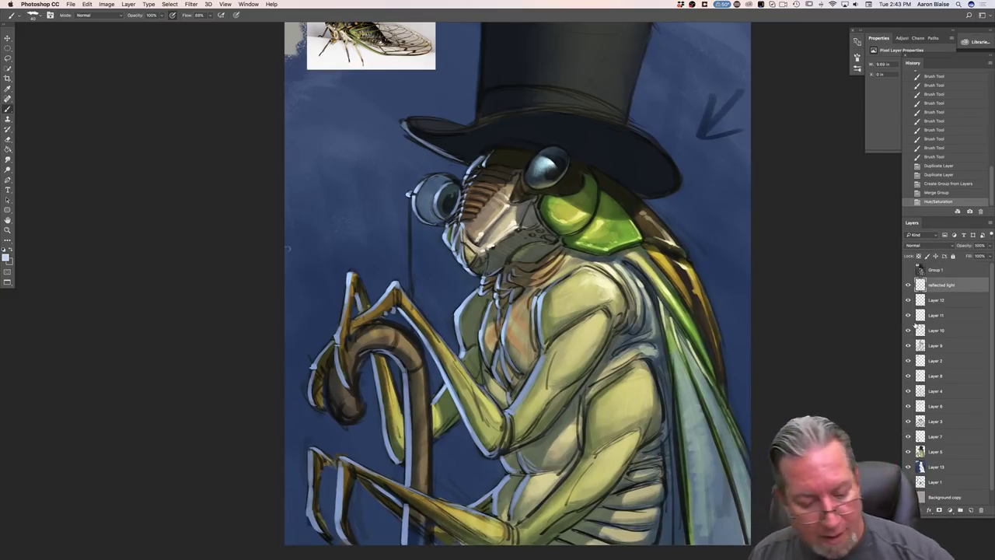
- Paint light blue rim light strokes along the front edge of the lower belly
left_click_drag(513, 497, 510, 513)
left_click_drag(513, 497, 510, 513)
left_click_drag(513, 497, 509, 513)
left_click_drag(513, 497, 510, 513)
left_click(287, 249)
left_click(288, 249)
left_click(287, 248)
left_click(287, 248)
left_click(287, 249)
left_click(288, 249)
left_click(288, 248)
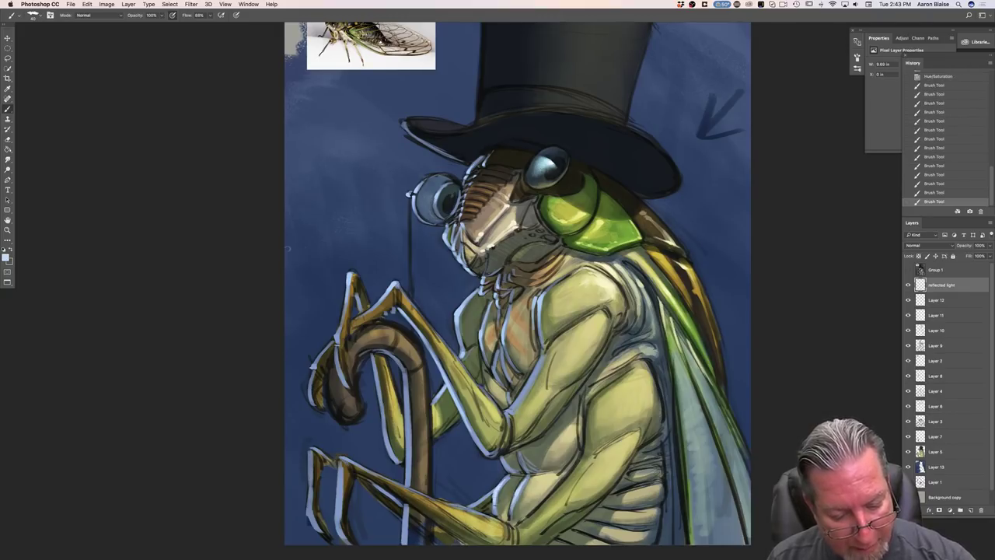
- Paint light blue rim light strokes along the belly's front edge, the near arm, the hanging foreleg and the cane shaft
left_click(287, 249)
mouse_move(500, 456)
left_mouse_down()
mouse_move(504, 466)
mouse_move(521, 463)
left_mouse_up()
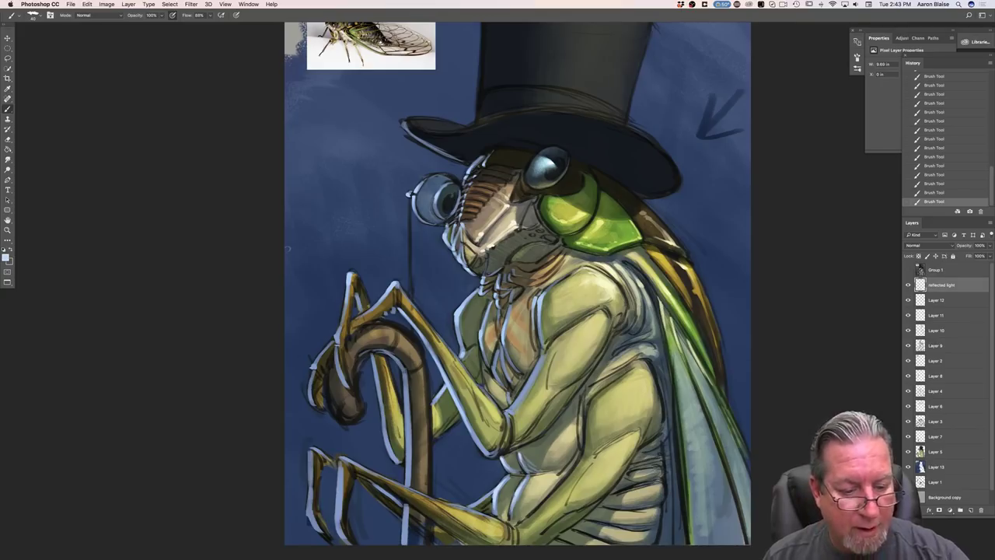
mouse_move(542, 336)
left_mouse_down()
mouse_move(529, 384)
mouse_move(503, 413)
left_mouse_up()
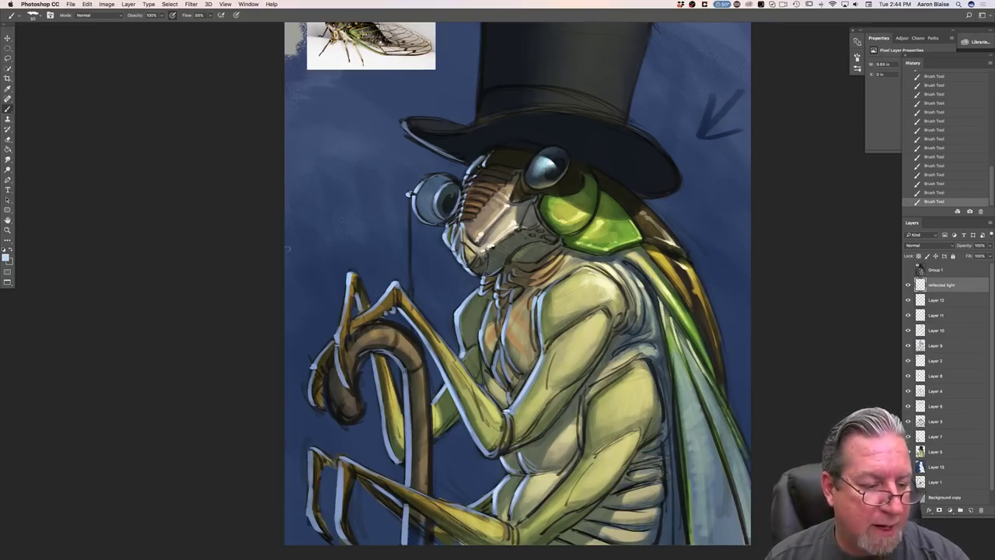
left_click_drag(370, 355, 391, 457)
left_click_drag(399, 366, 409, 436)
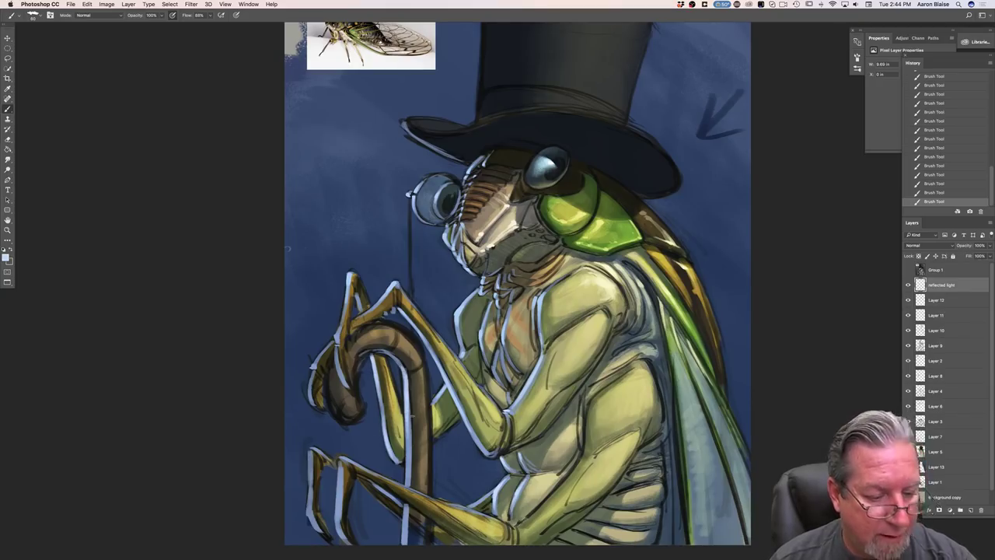
- Add light blue rim light to the far upper arm, the two lower feet and the bottom of the cane
left_click_drag(460, 339, 455, 311)
left_click_drag(340, 458, 339, 510)
mouse_move(311, 447)
left_mouse_down()
mouse_move(315, 526)
mouse_move(341, 539)
left_mouse_up()
left_click_drag(404, 502, 405, 545)
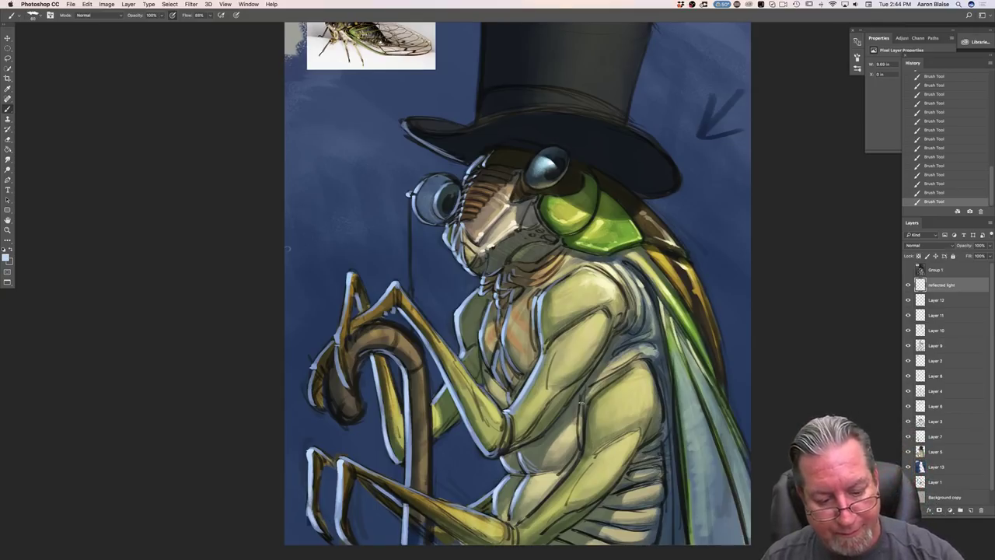
- Set the foreground colour to a deeper light blue, #8abde0, and paint reflected light along the lower belly folds and lower legs
left_click(8, 261)
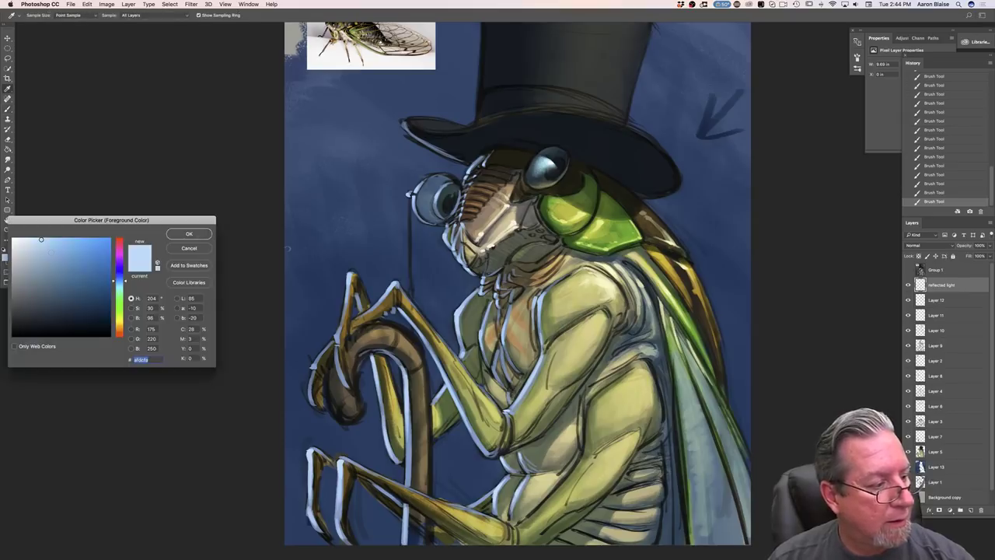
left_click(50, 248)
left_click(184, 235)
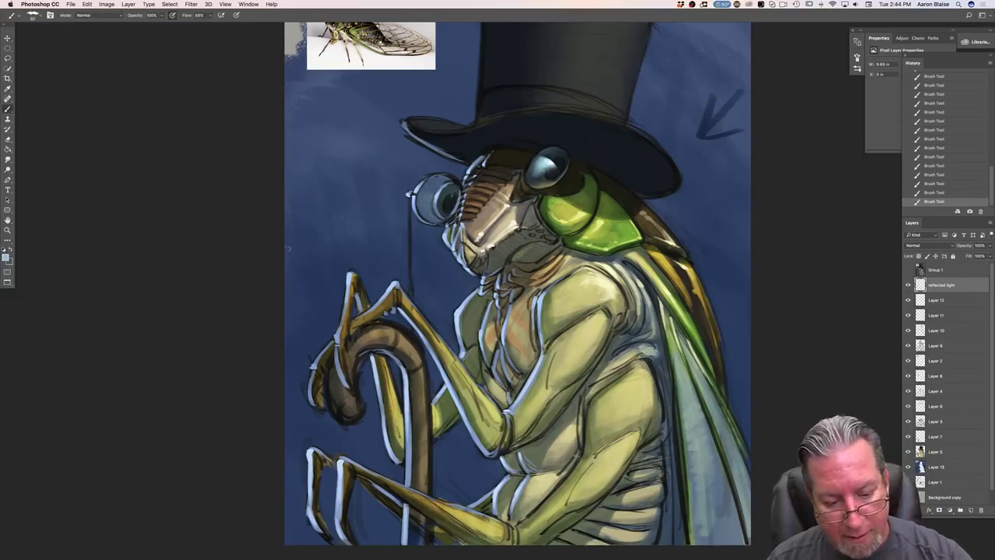
mouse_move(587, 422)
left_mouse_down()
mouse_move(583, 454)
mouse_move(527, 519)
left_mouse_up()
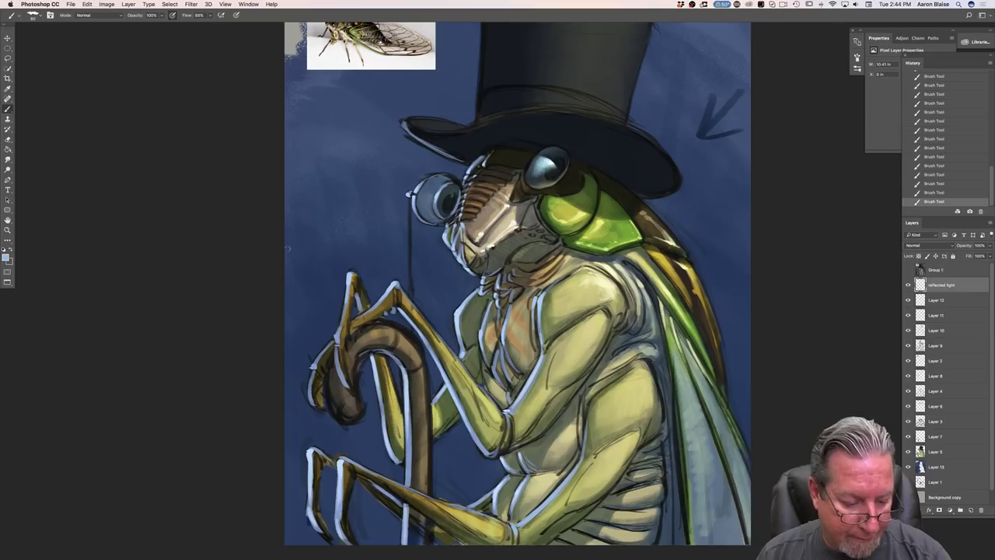
mouse_move(354, 473)
left_mouse_down()
mouse_move(467, 543)
mouse_move(453, 535)
left_mouse_up()
left_click_drag(354, 481, 402, 520)
left_click_drag(324, 465, 336, 471)
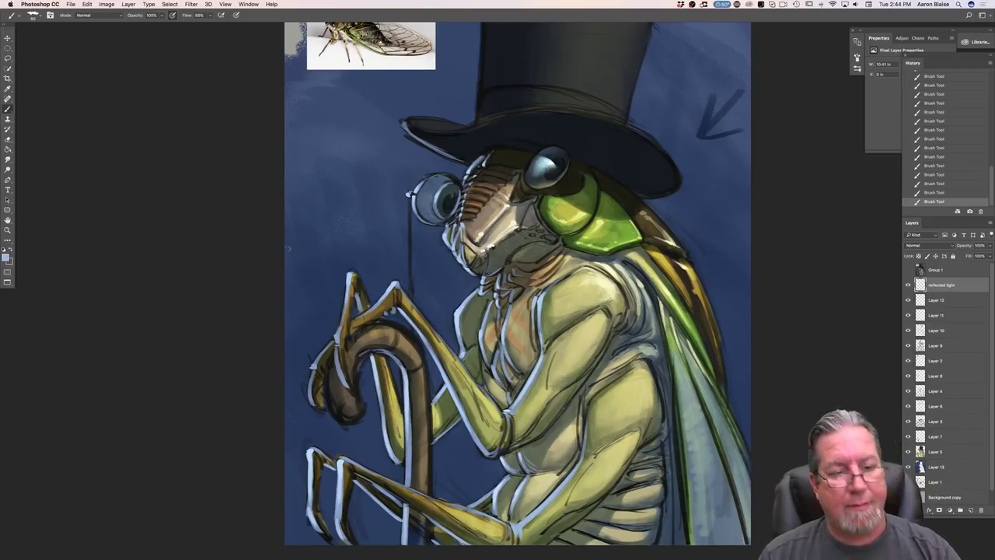
- Sample a muted grey-green from the cicada's lower face as the foreground colour
left_click(8, 262)
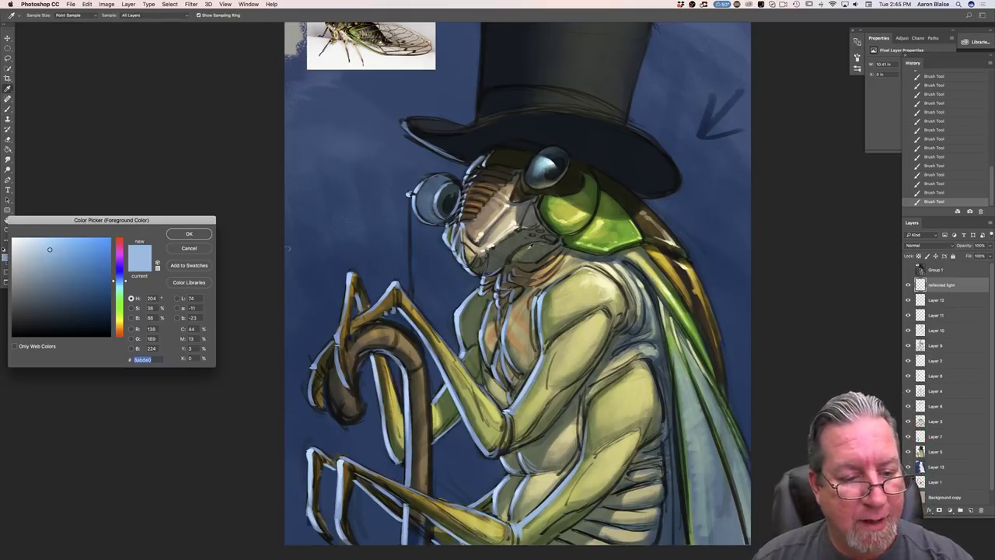
left_click(531, 246)
left_click(509, 246)
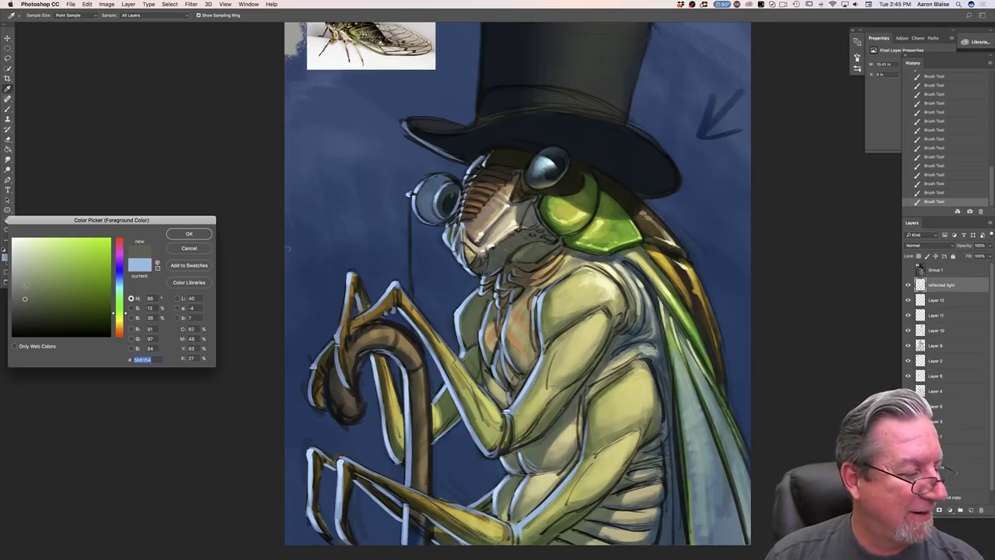
- Set the painting colour to muted green #788667 and paint the cicada's lower cheek and jaw on Layer 12
left_click(27, 283)
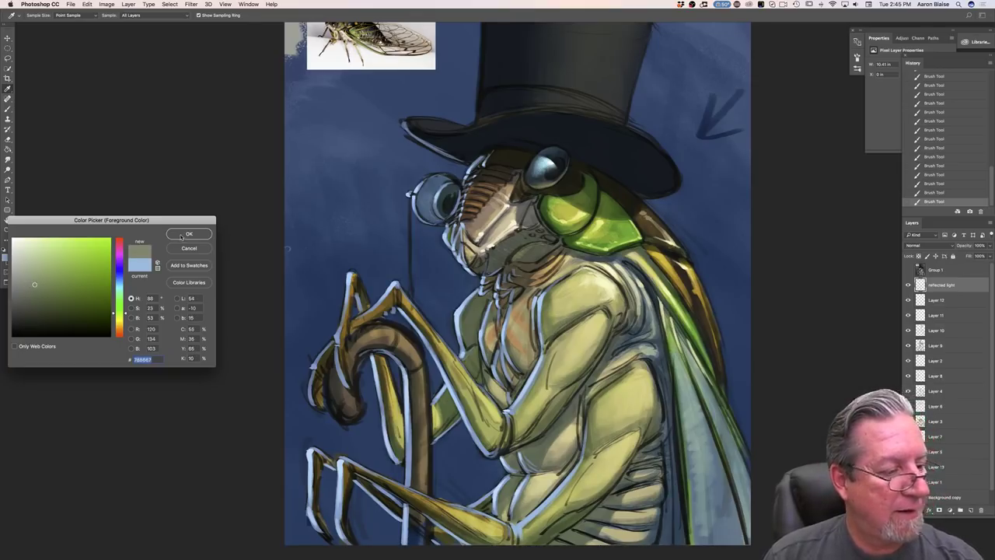
left_click(182, 235)
left_click(932, 302)
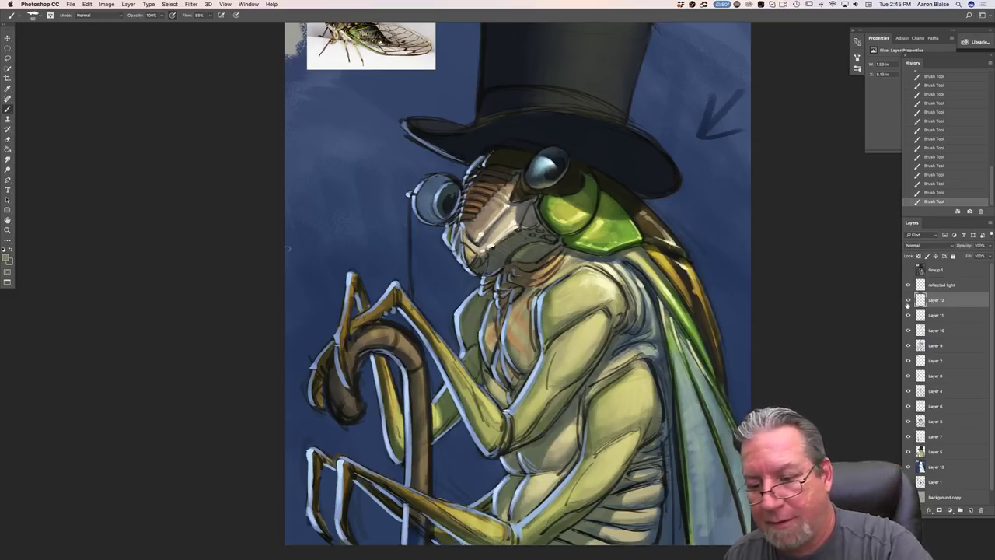
mouse_move(542, 244)
left_mouse_down()
mouse_move(509, 261)
mouse_move(522, 255)
left_mouse_up()
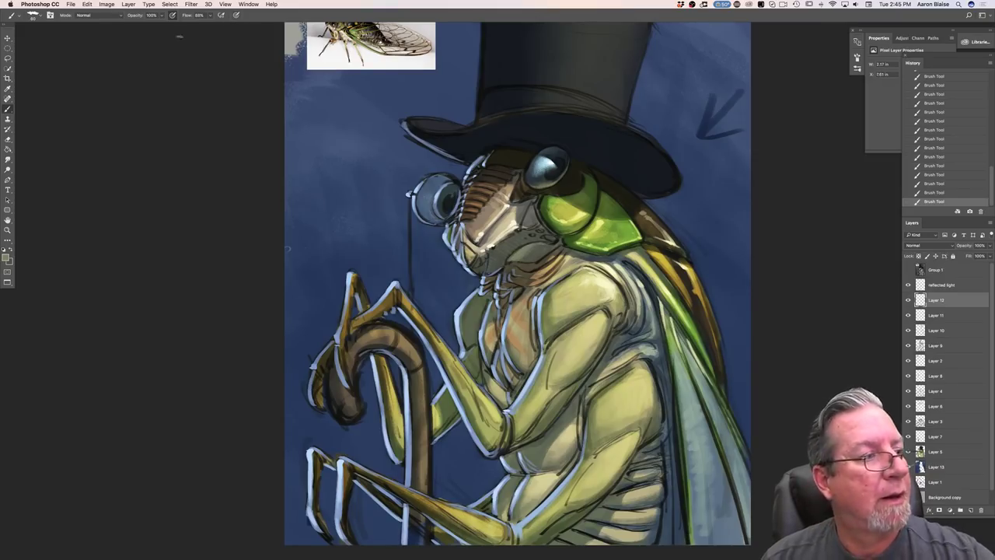
key("F5")
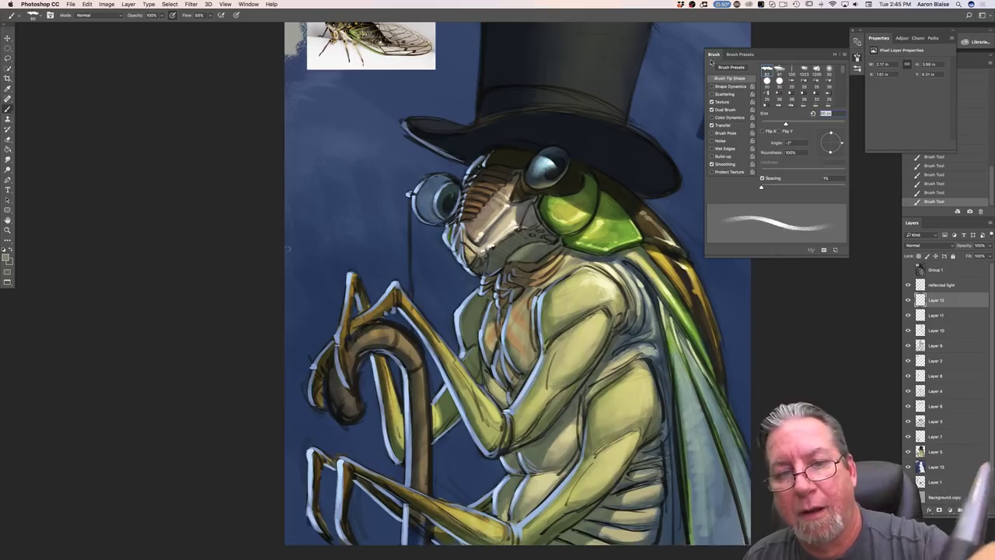
key("F5")
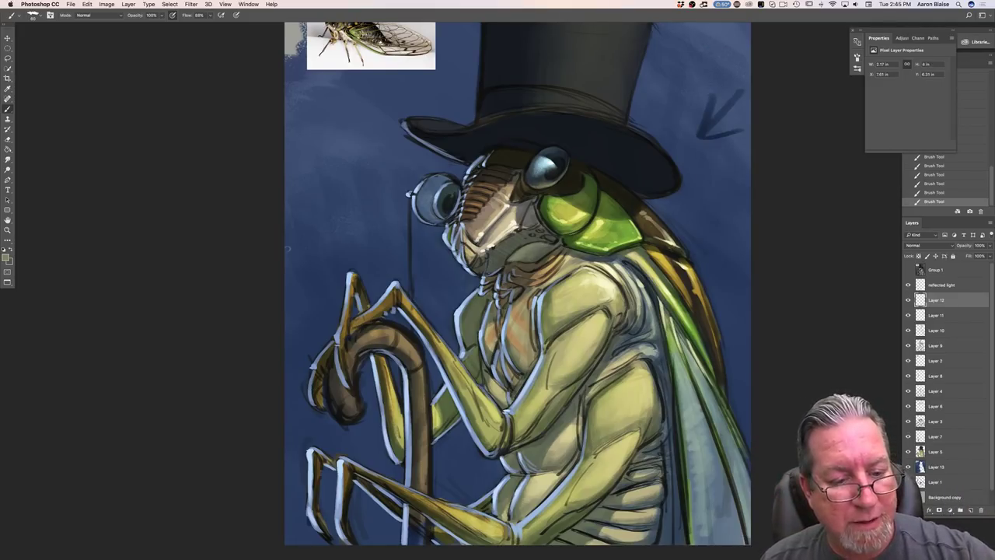
left_click_drag(491, 253, 486, 275)
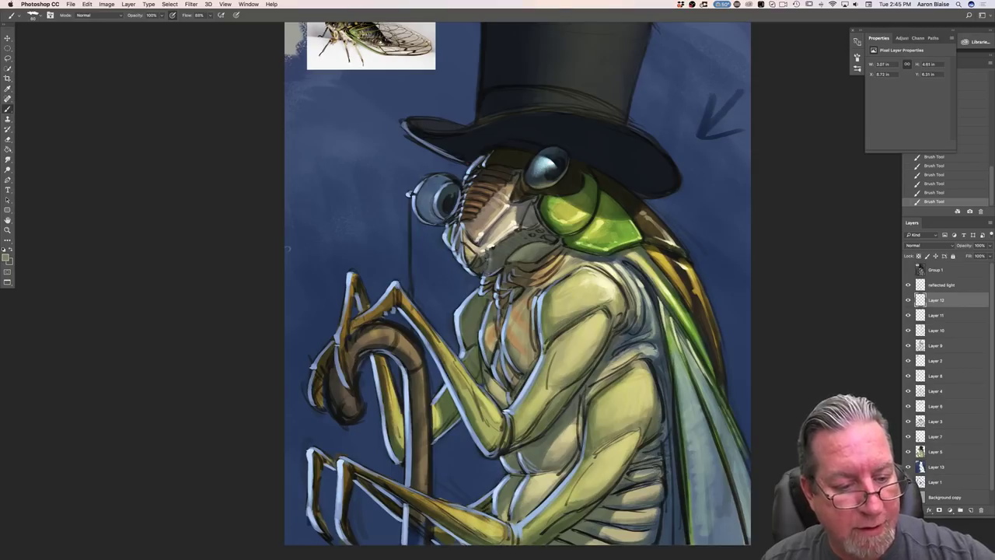
left_click_drag(479, 261, 473, 268)
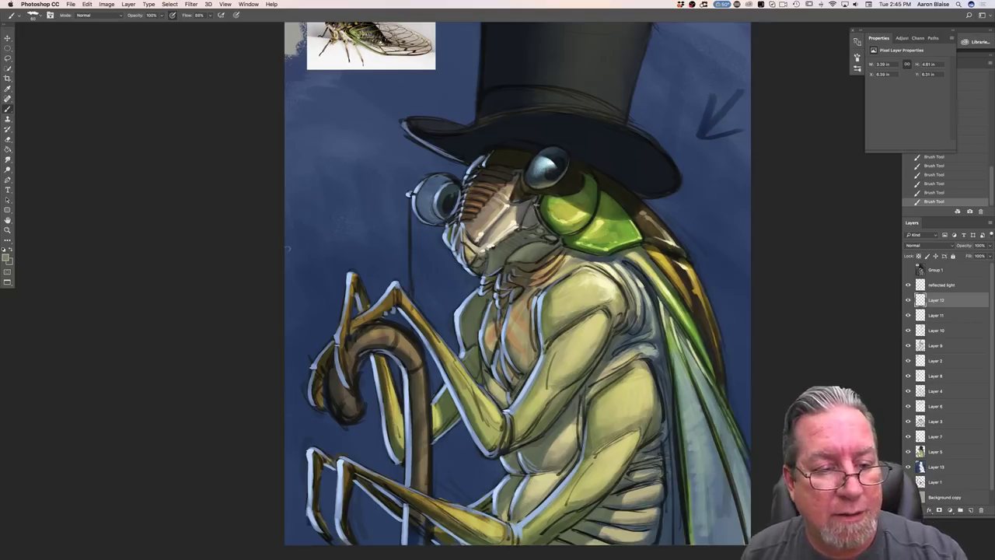
- Sample the cheek's grey and lighten it to warm grey #908b84 as the painting colour
left_click(7, 259)
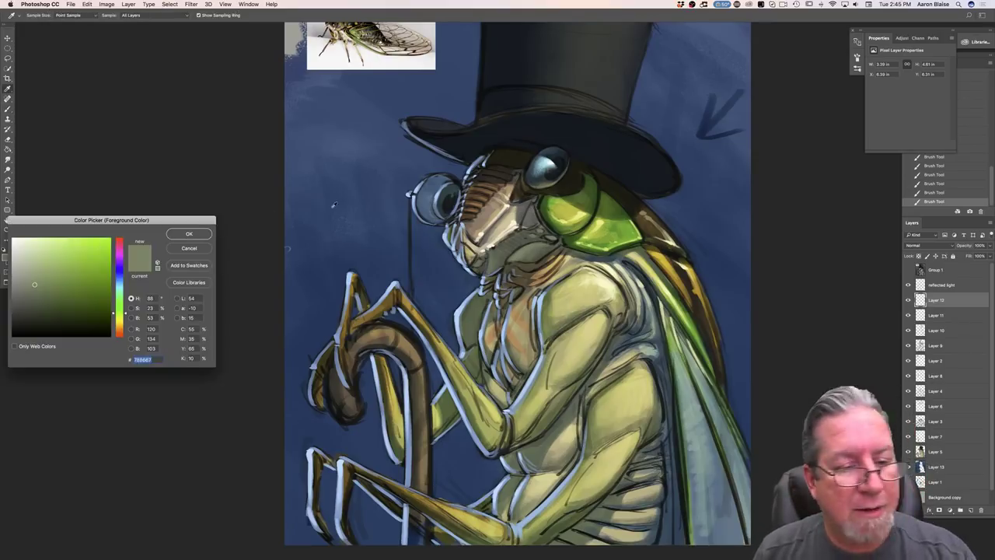
left_click(531, 214)
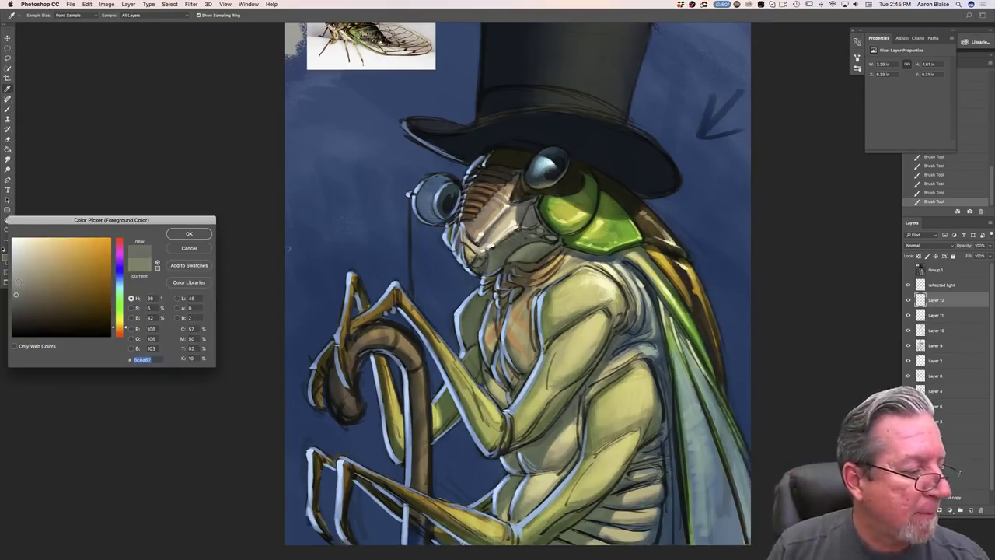
left_click(20, 280)
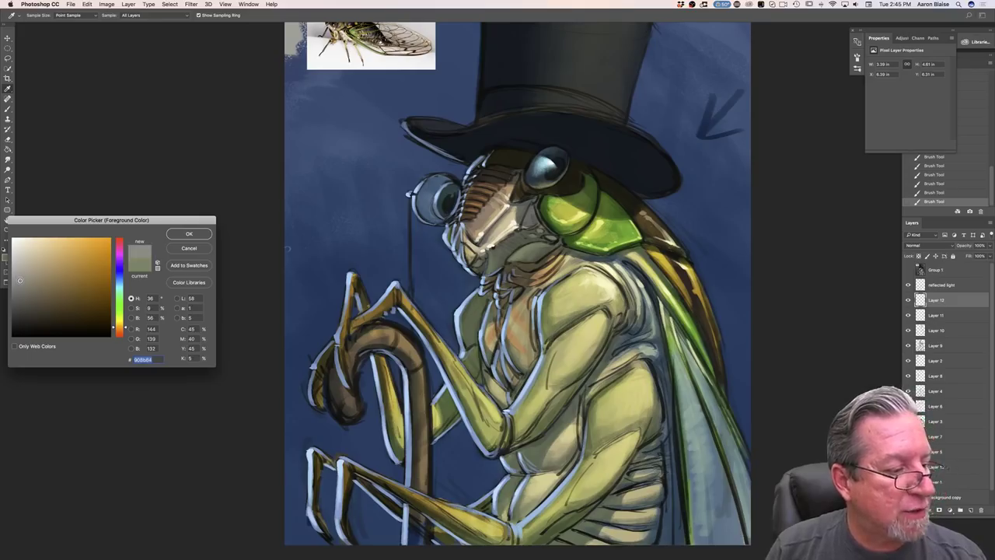
left_click(177, 233)
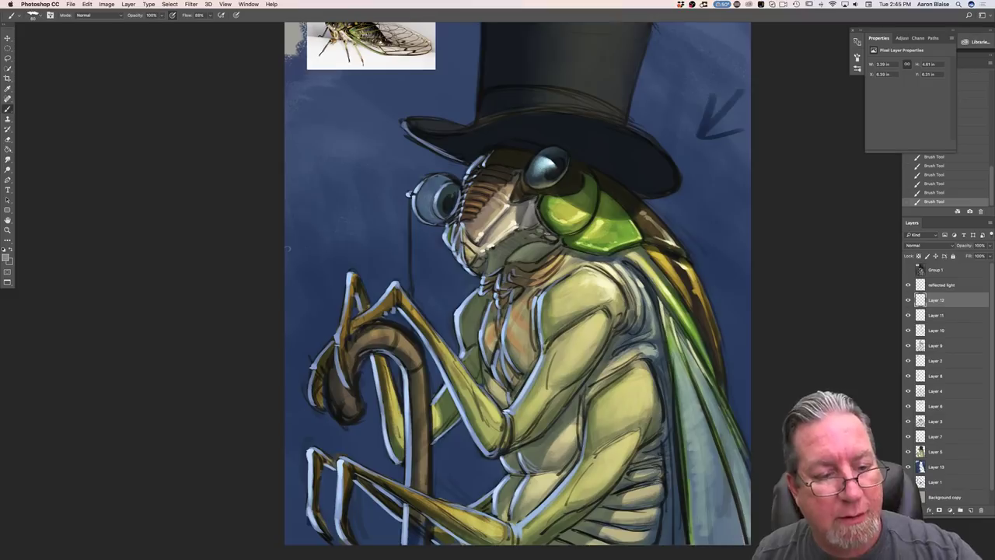
- Sample a green from the front of the collar plate and paint along the plate's lower front edge
left_click(6, 258)
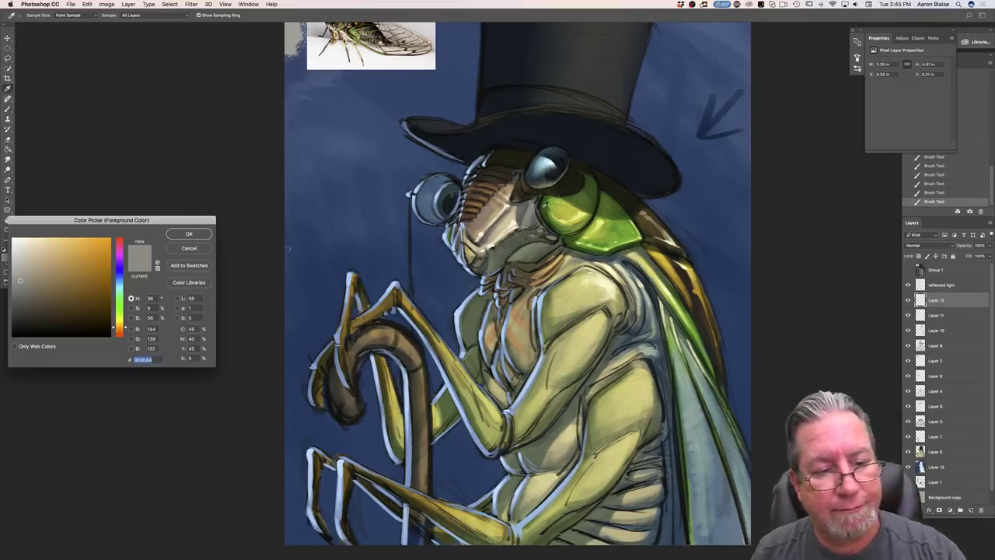
left_click(545, 208)
key("Return")
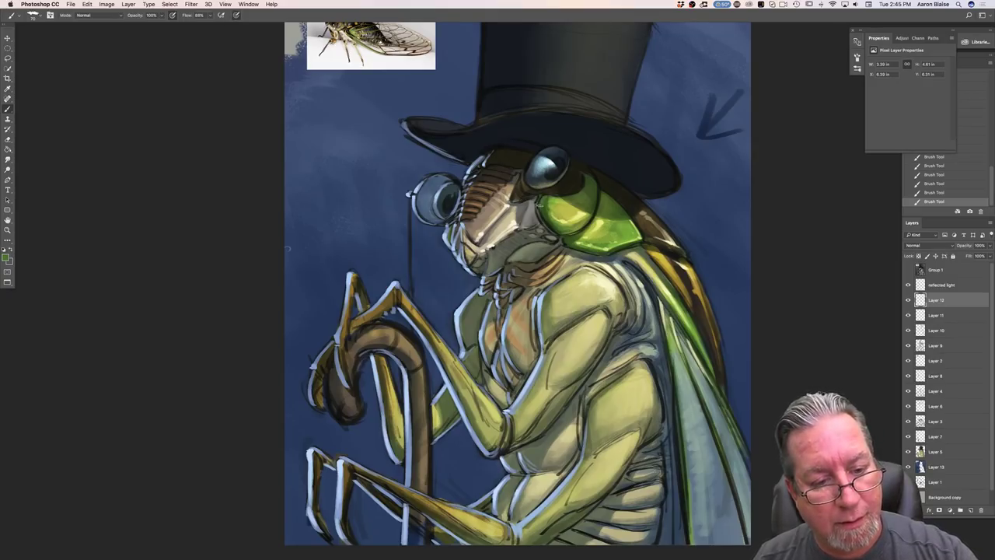
left_click_drag(561, 239, 569, 246)
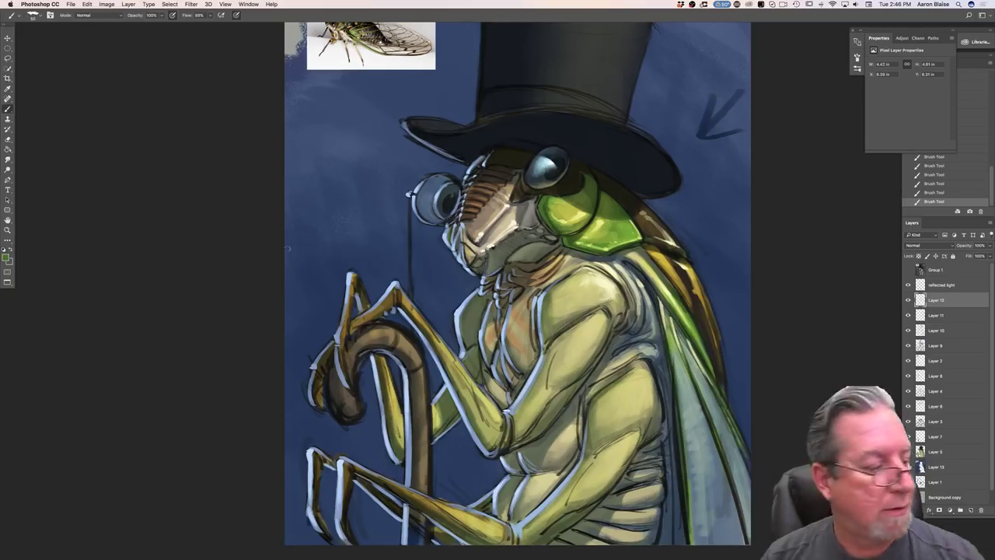
- Sample grey-green #778365 from below the cheek and paint it across the cheek and jaw
left_click(6, 257)
left_click(523, 250)
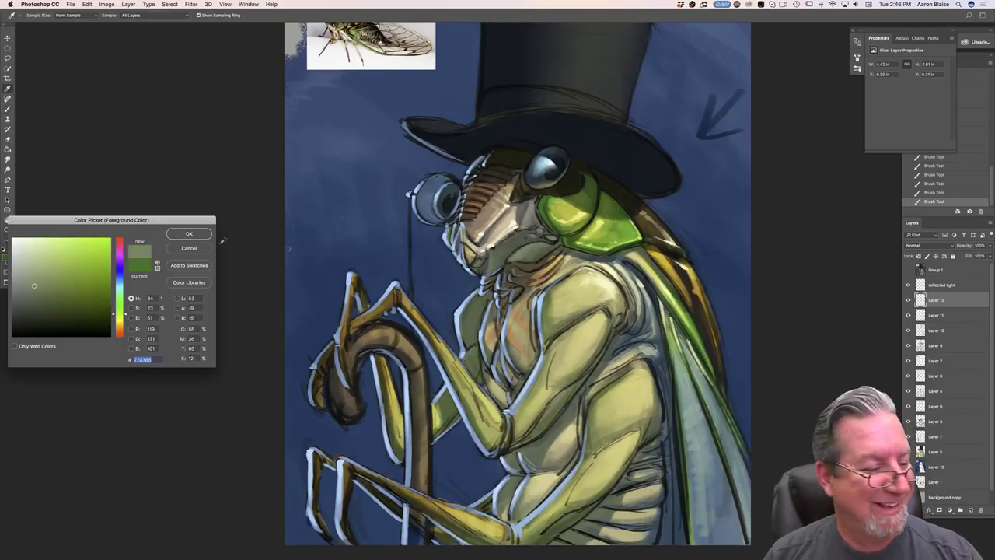
left_click(189, 234)
left_click_drag(538, 227, 491, 249)
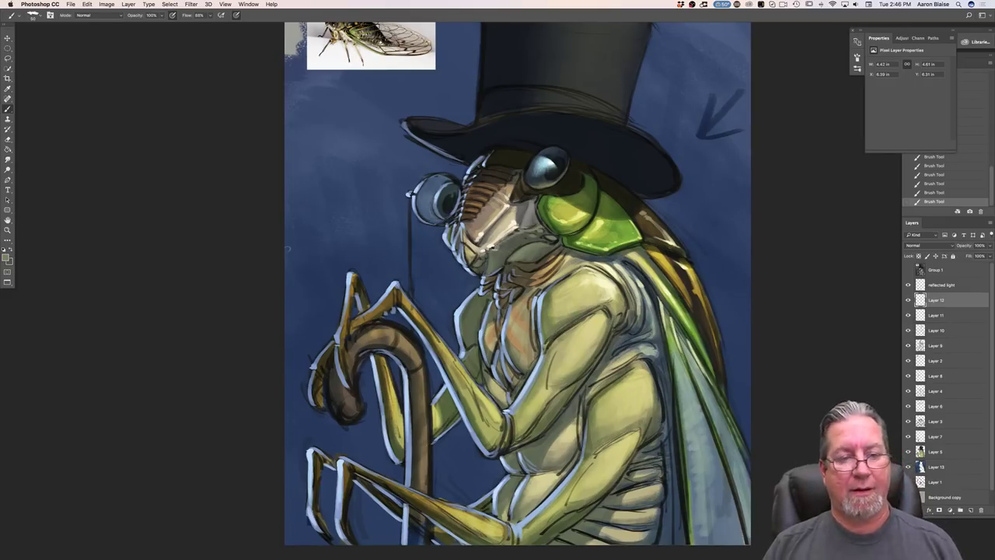
- Shift the painting colour to a light, pale yellow and paint highlights on the ridges of the cicada's face
left_click(7, 259)
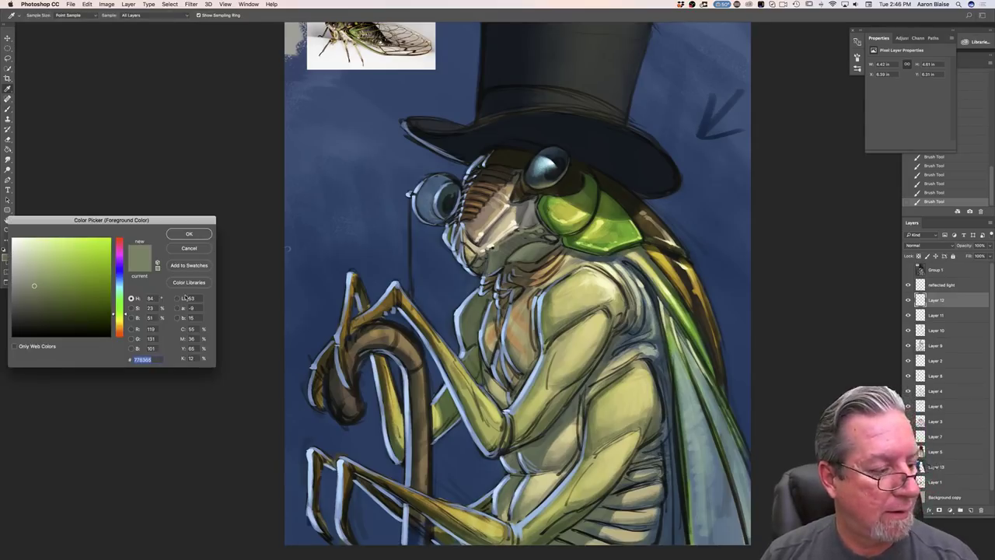
left_click_drag(121, 320, 122, 323)
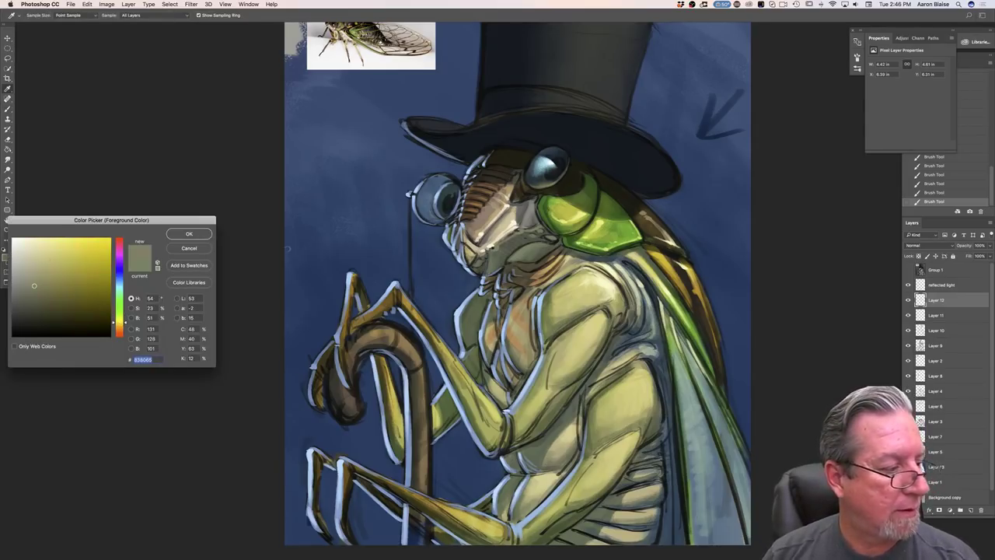
left_click(37, 244)
left_click(204, 234)
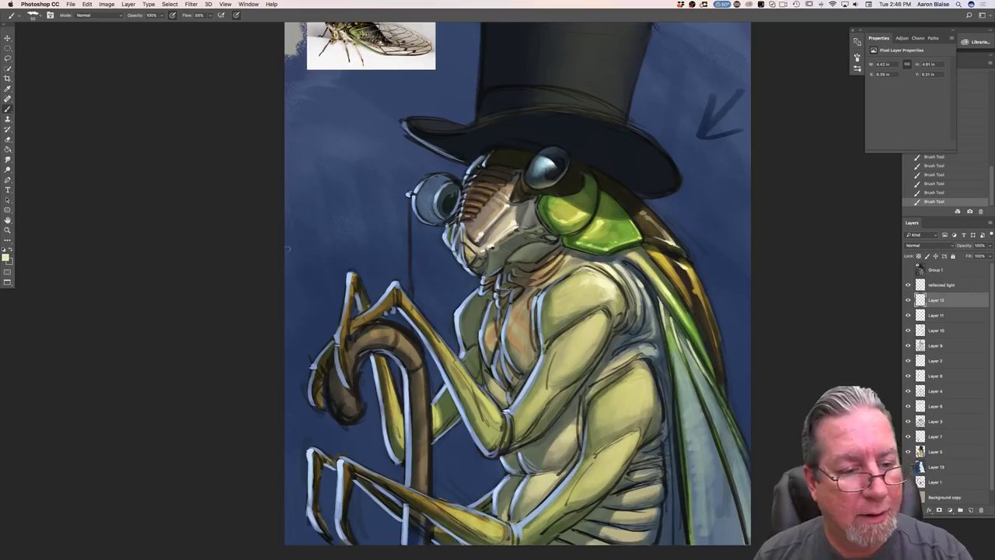
key("super+equal")
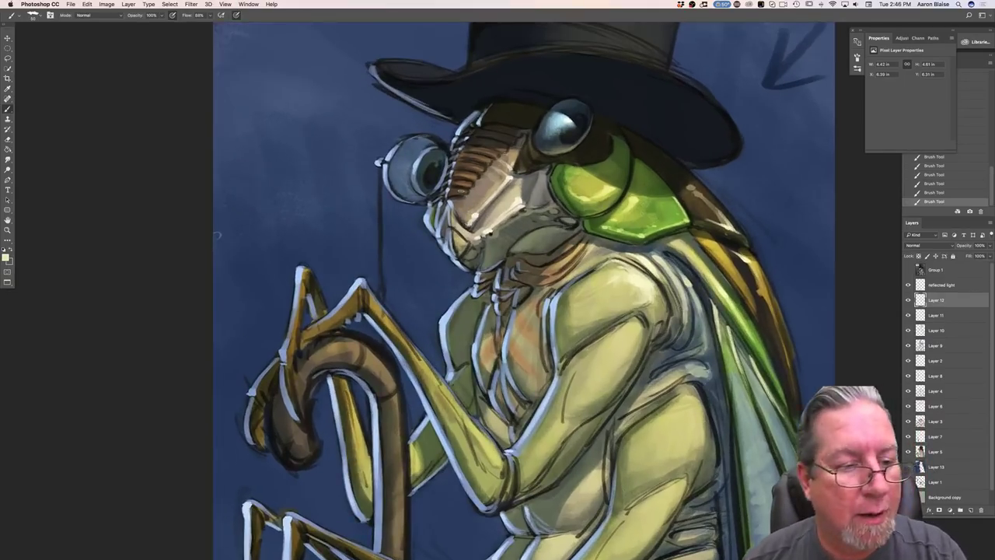
left_click_drag(460, 192, 455, 192)
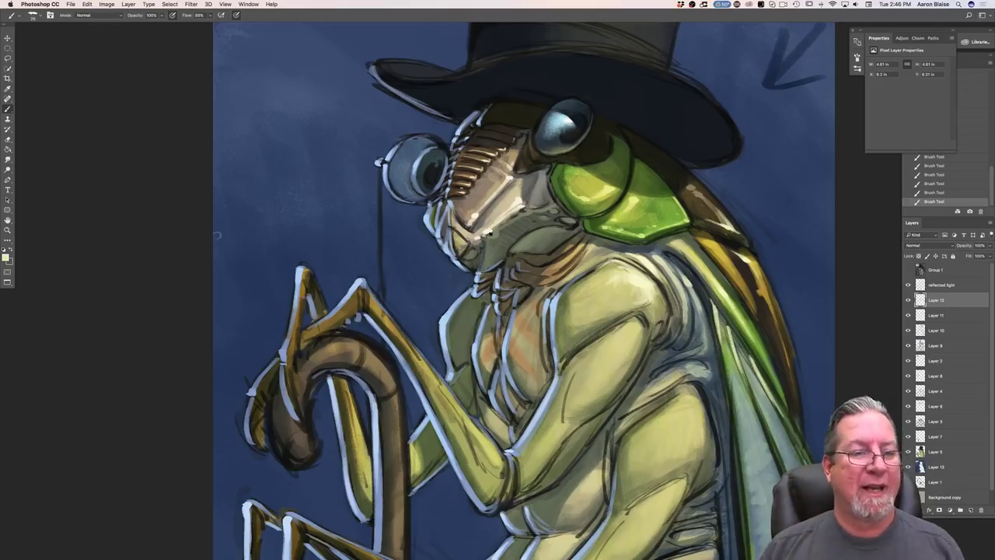
- Sample dark brown #342d26 from the forehead and refine the ridges on the forehead and behind the eye
left_click(6, 257)
left_click(492, 134)
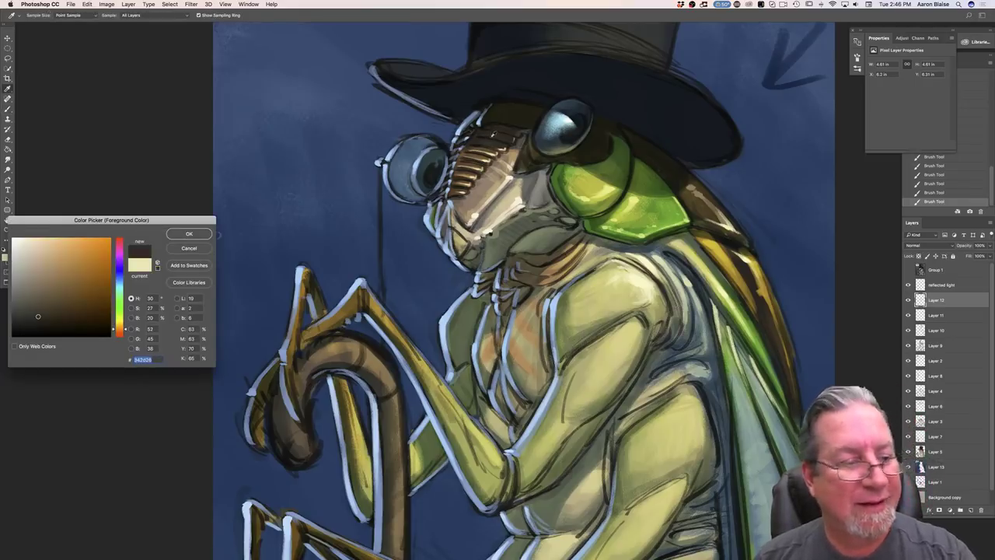
left_click(189, 233)
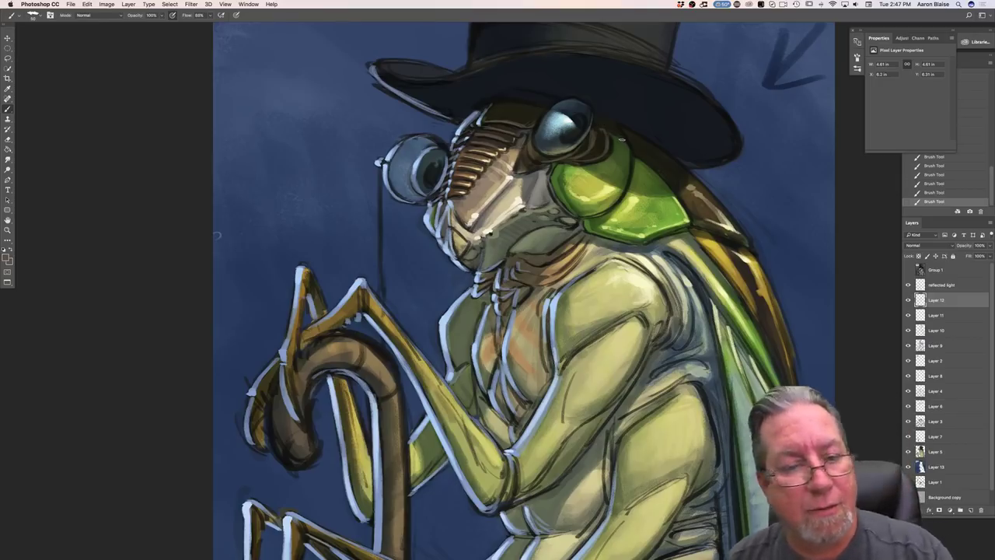
- Sample green #397932 from the collar plate and paint its upper areas behind the eye
left_click(6, 257)
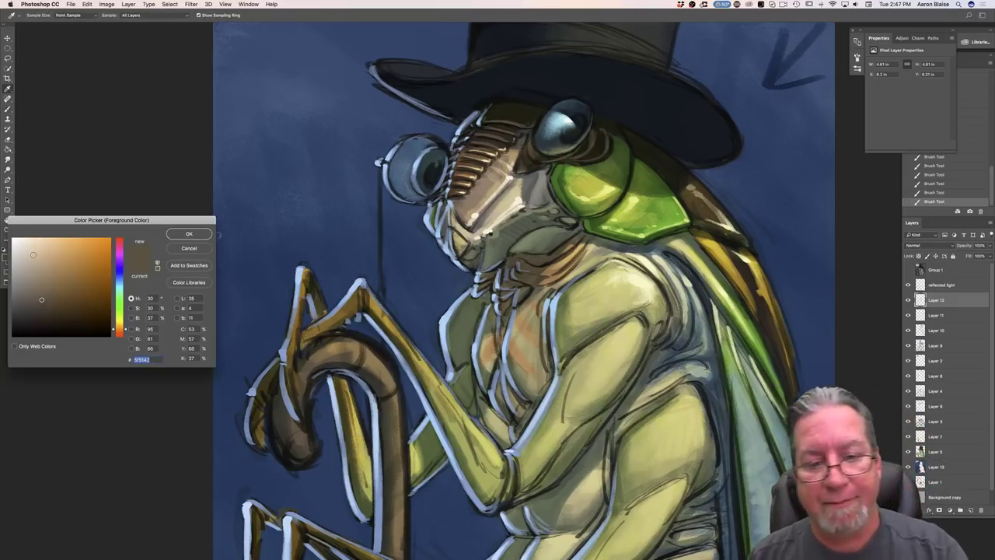
left_click(660, 179)
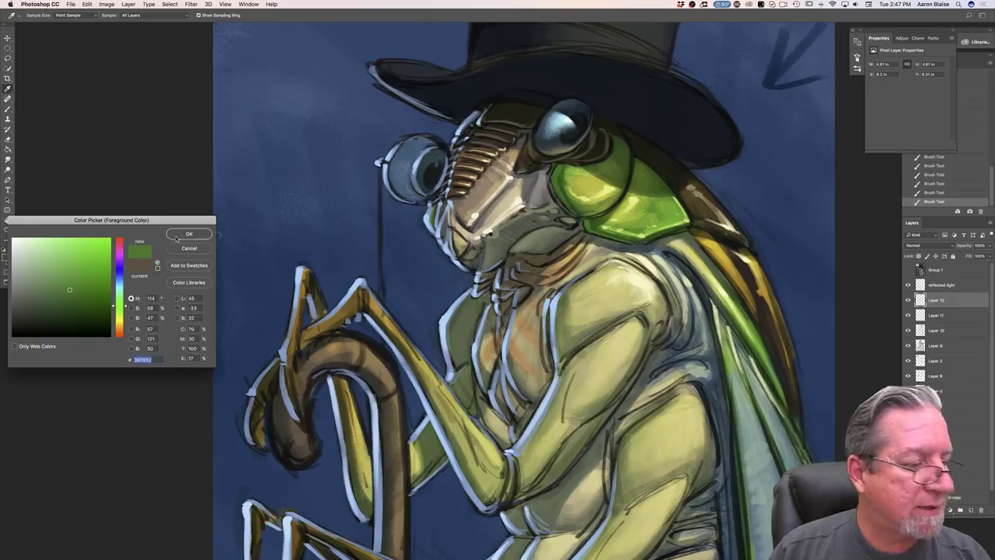
left_click(179, 237)
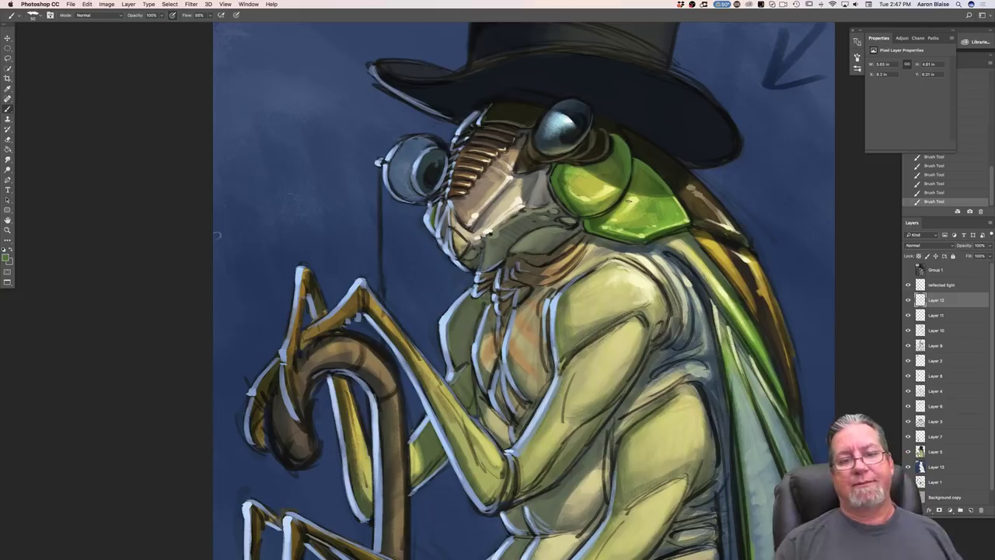
- Sample the dark shell above the collar, adjust the colour to dark olive #42422a and paint the shell's edge
left_click(6, 257)
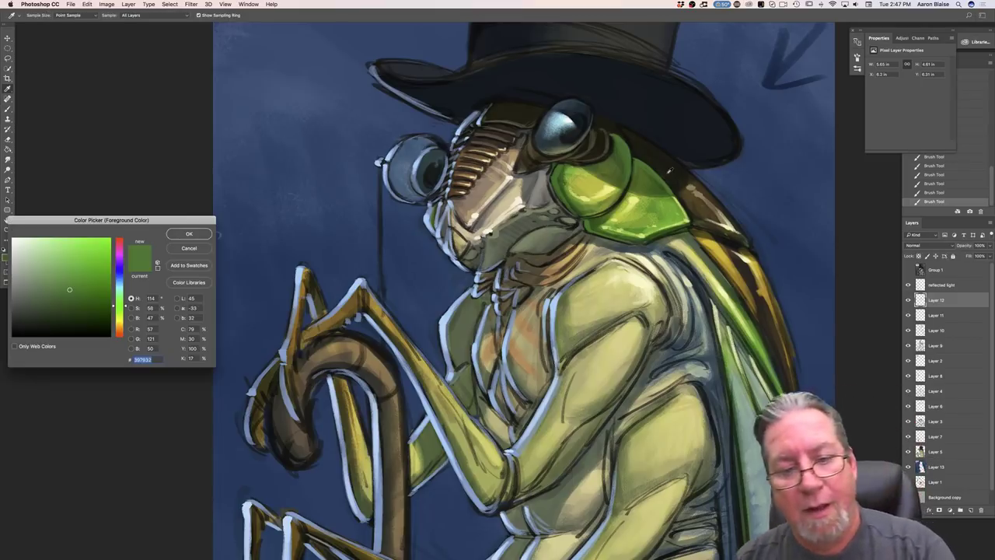
left_click(670, 170)
left_click(47, 311)
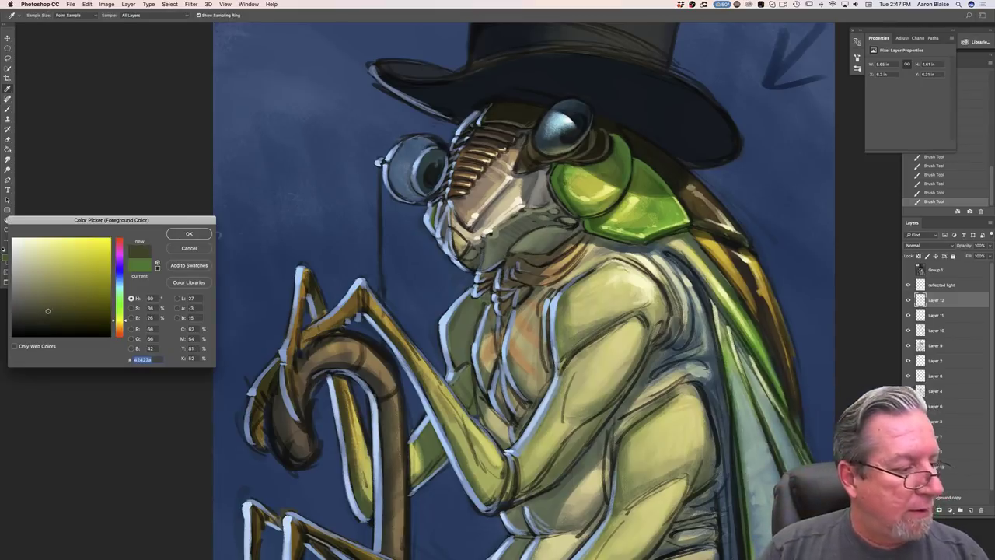
key("Return")
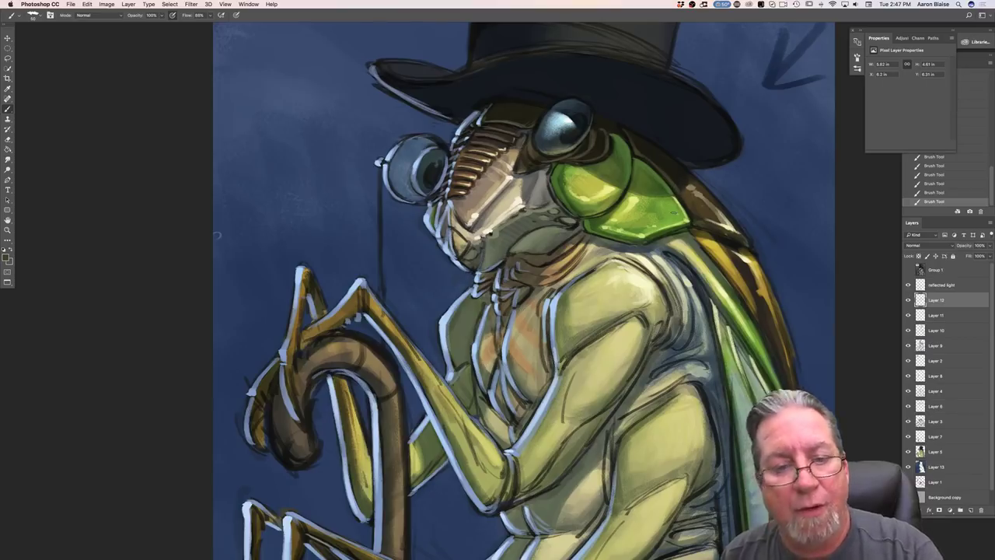
- Set the painting colour to golden brown #a37f45 and paint along the shell edge beside the green collar plate
left_click(7, 257)
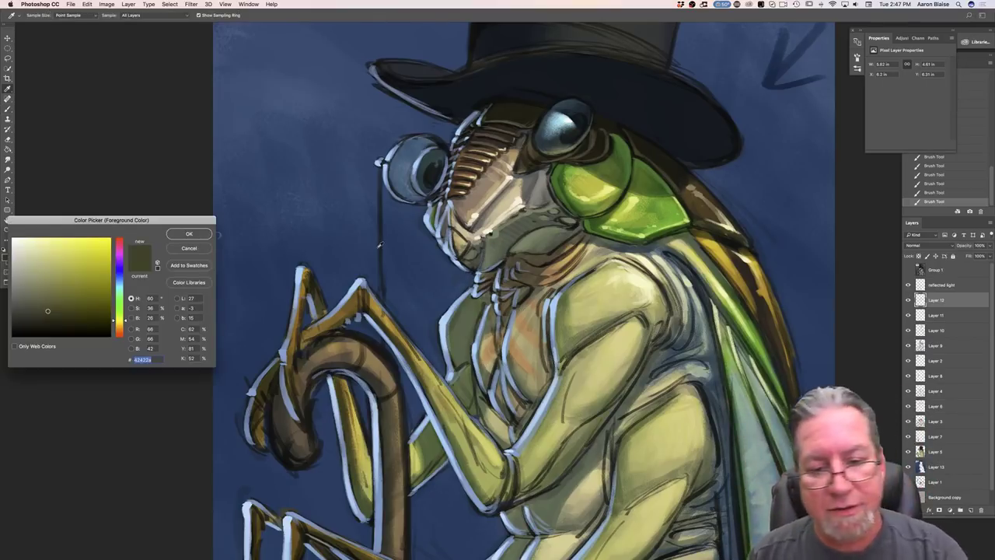
left_click(69, 273)
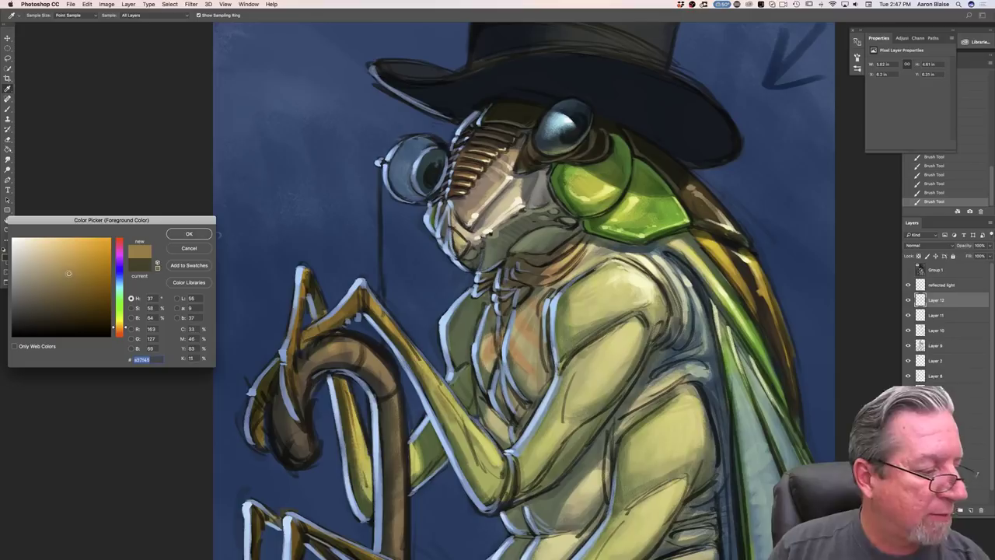
key("Return")
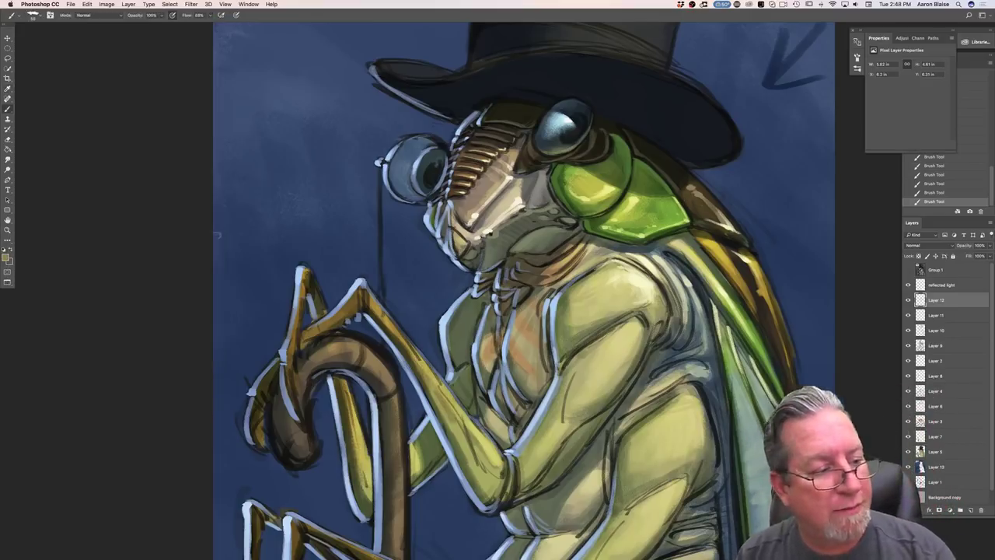
left_click_drag(675, 195, 696, 218)
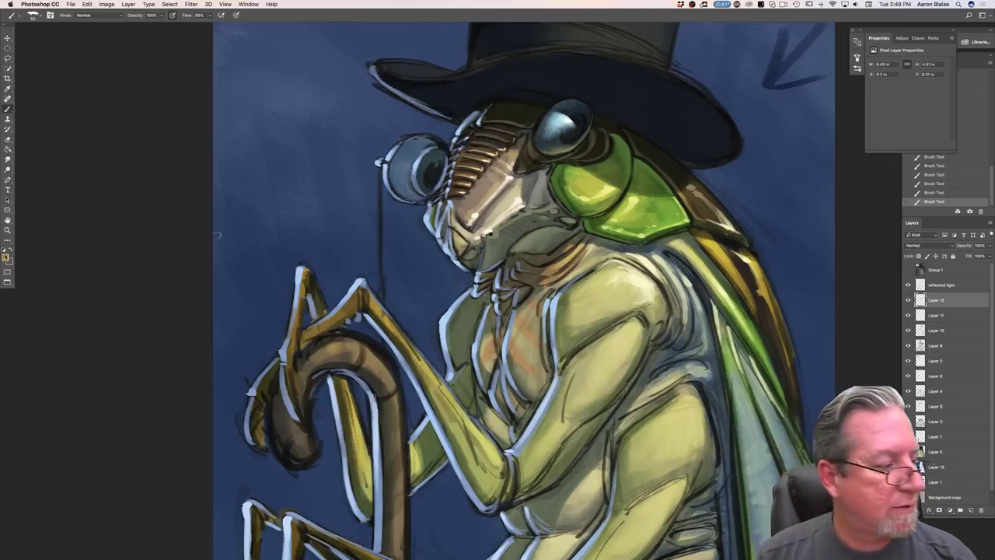
- Set the painting colour to pale cream #f6e9d5 and paint highlights on the brown upper edge of the wing
left_click(6, 257)
left_click(655, 274)
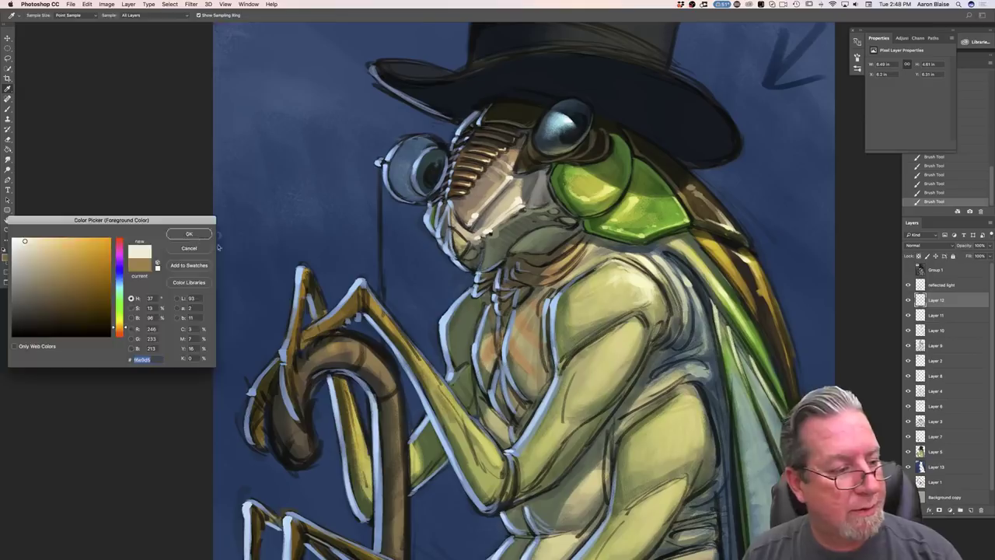
key("Return")
mouse_move(753, 266)
left_mouse_down()
mouse_move(774, 310)
mouse_move(736, 258)
left_mouse_up()
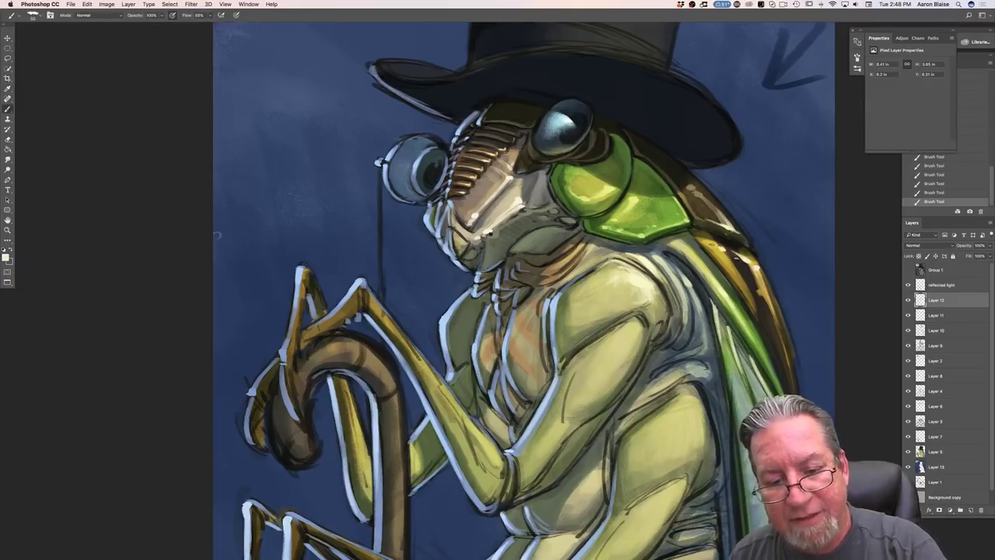
- Paint small pale highlights on the green collar plate and along the green veins of the wing
left_click_drag(704, 221, 683, 210)
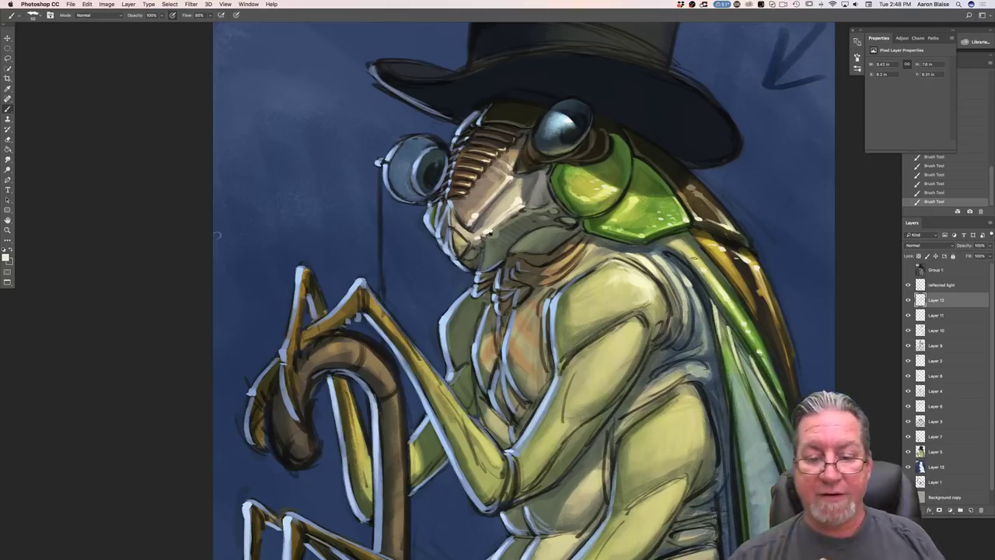
left_click_drag(723, 325, 742, 370)
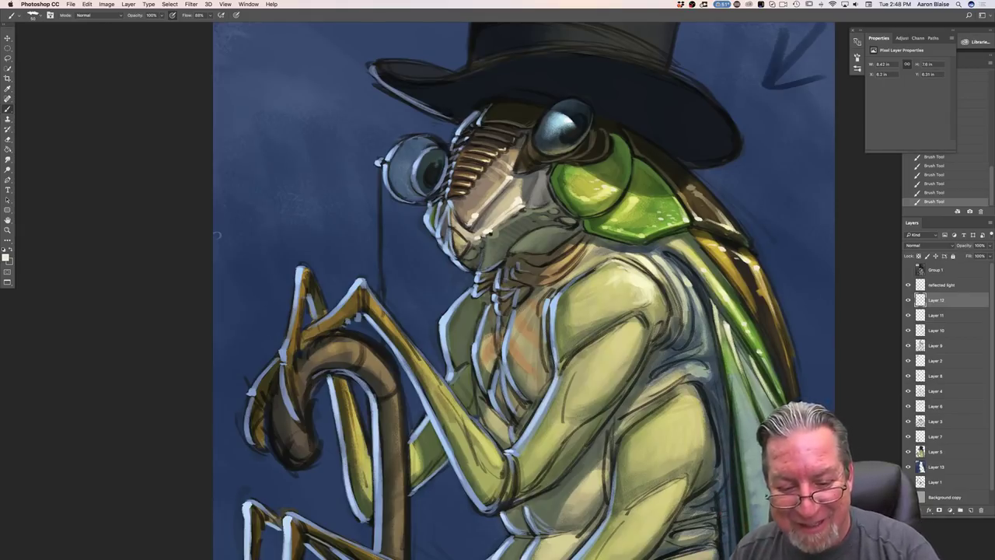
left_click_drag(712, 302, 721, 354)
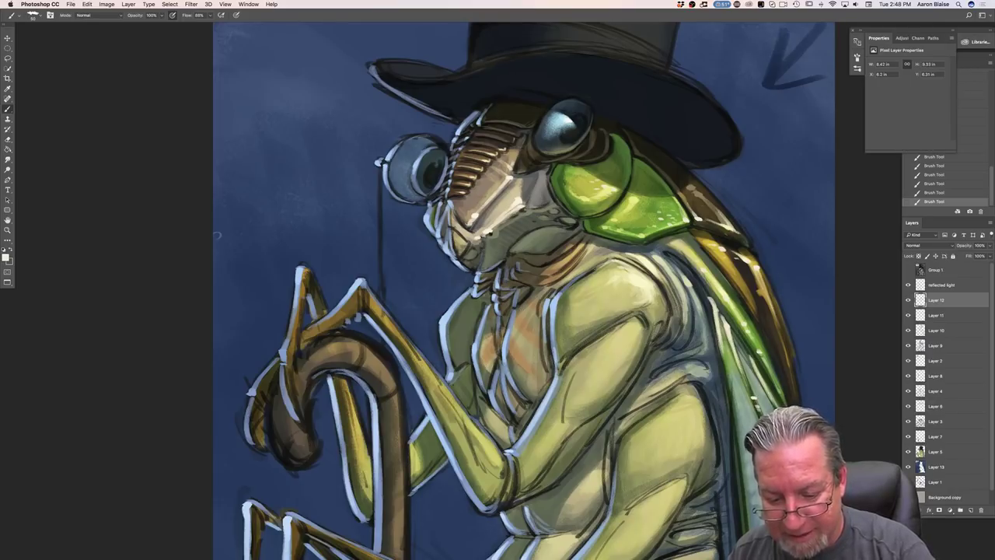
- Set the painting colour to pale yellow #f9f8c9 and paint highlights on the neck folds, upper arm and rounded upper thigh
left_click(5, 257)
left_click(644, 282)
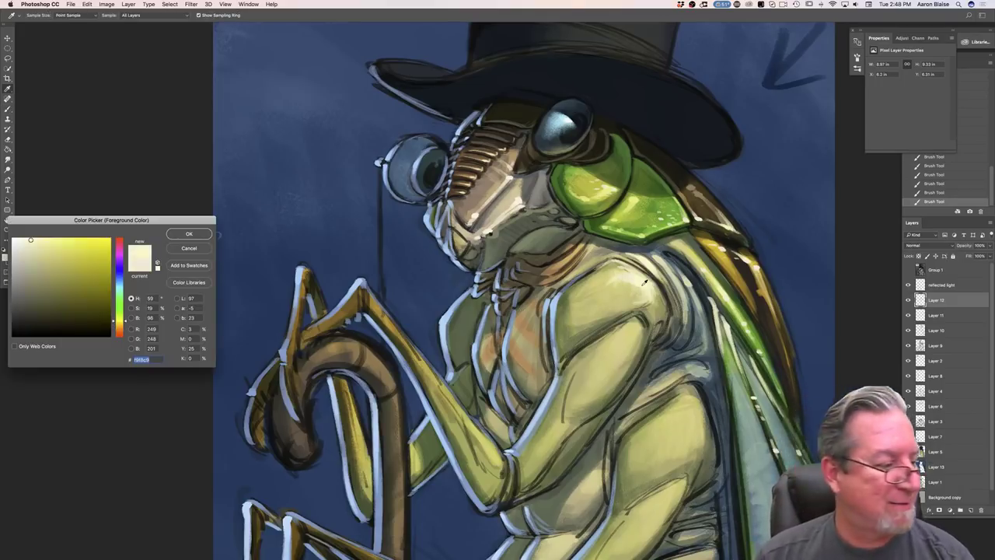
left_click(189, 233)
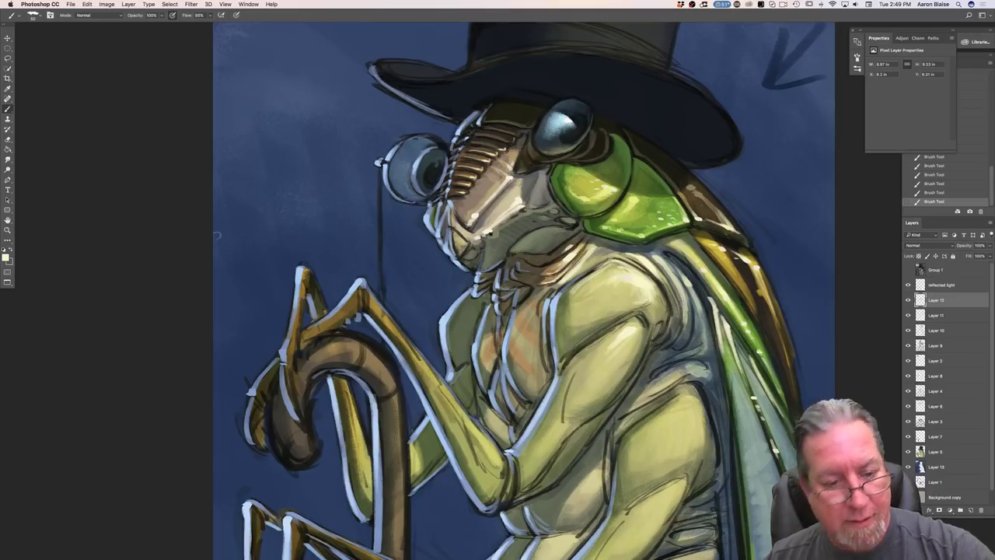
left_click_drag(541, 302, 538, 350)
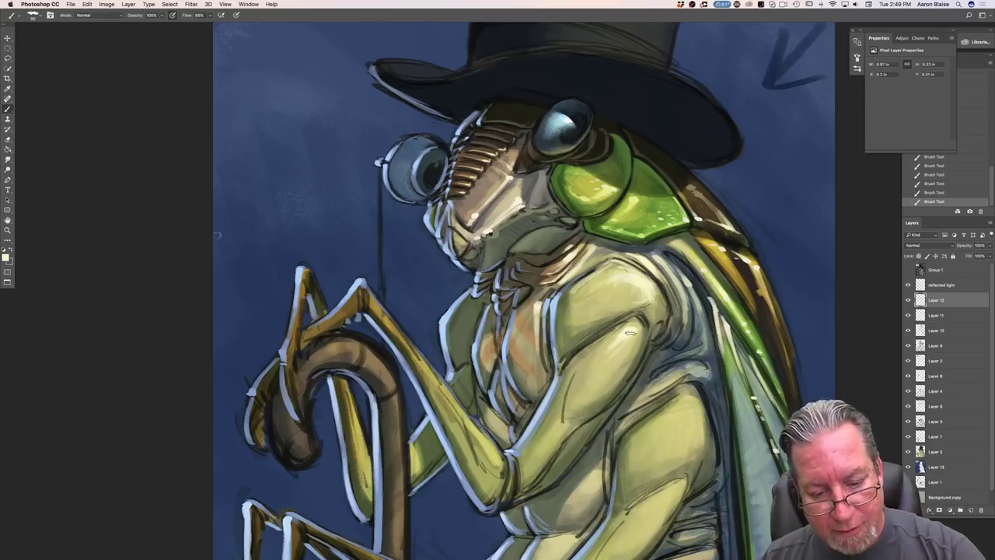
key("bracketright")
key("bracketright")
left_click_drag(690, 405, 686, 414)
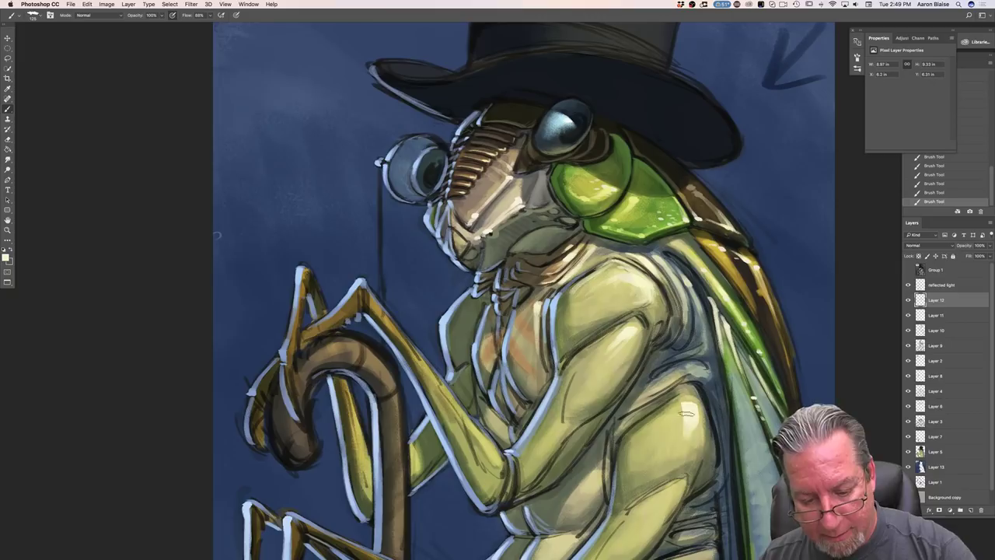
- Enlarge the brush and build up a broad, soft pale yellow highlight on the rounded upper thigh
key("super+minus")
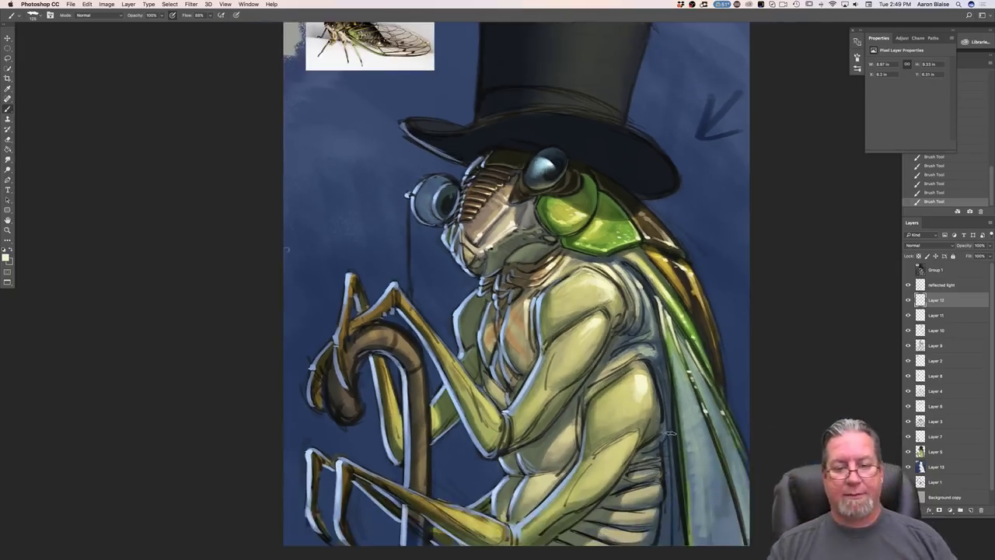
left_click_drag(237, 375, 228, 297)
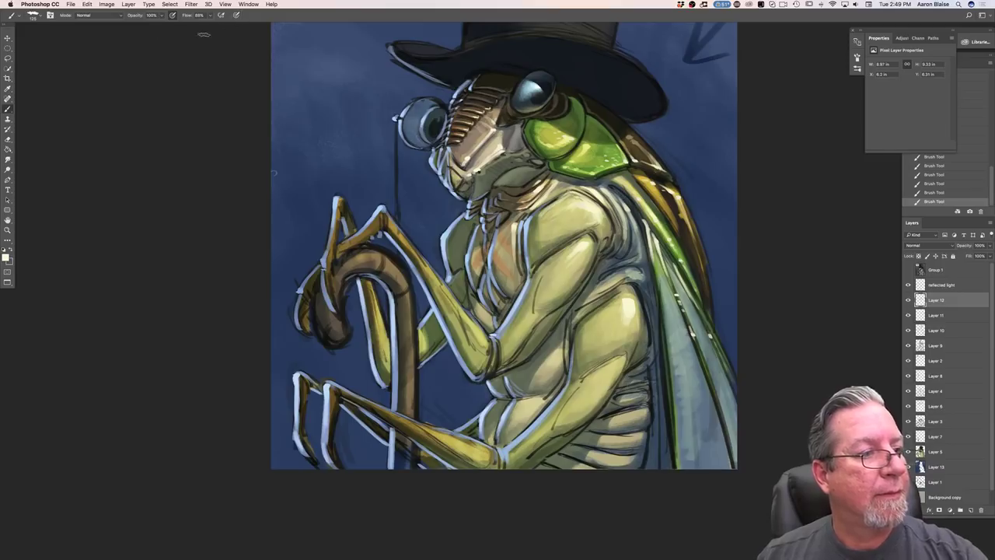
left_click(49, 15)
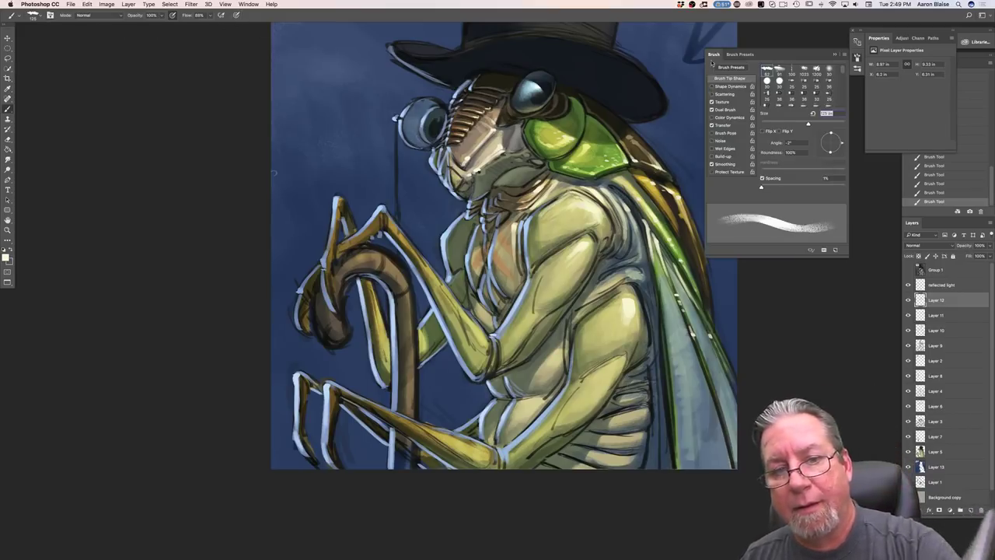
left_click(708, 49)
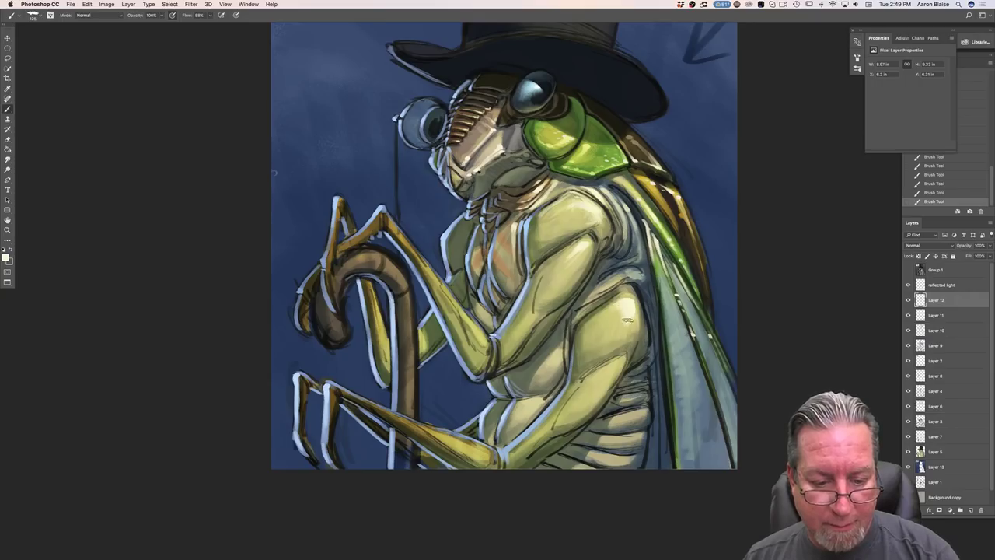
key("]")
key("]")
key("]")
left_click_drag(618, 309, 596, 334)
- Reduce the brush and paint pale highlights along the lower leg, the front forearm and the thin arm behind the cane
key("bracketleft")
key("bracketleft")
key("bracketleft")
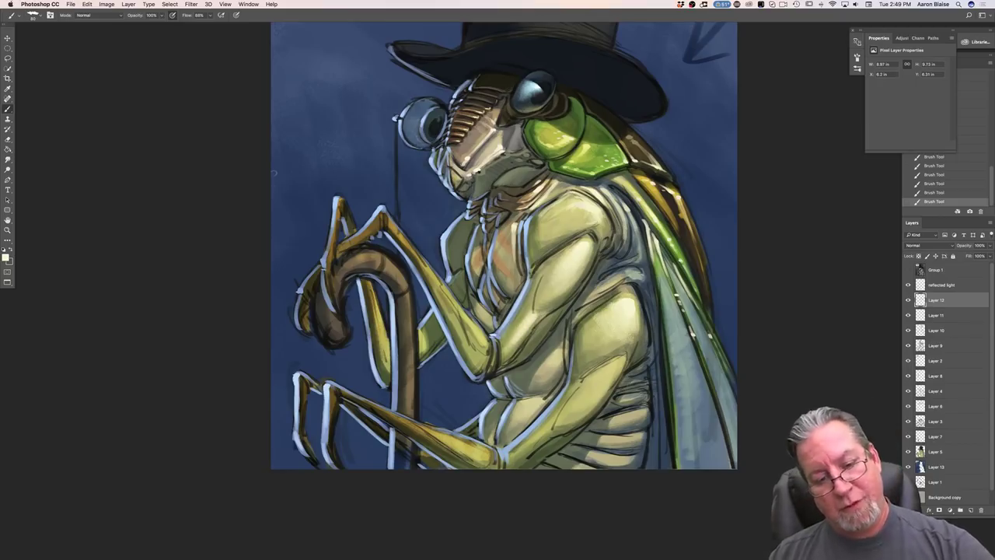
mouse_move(618, 362)
left_mouse_down()
mouse_move(572, 416)
mouse_move(594, 381)
mouse_move(521, 449)
left_mouse_up()
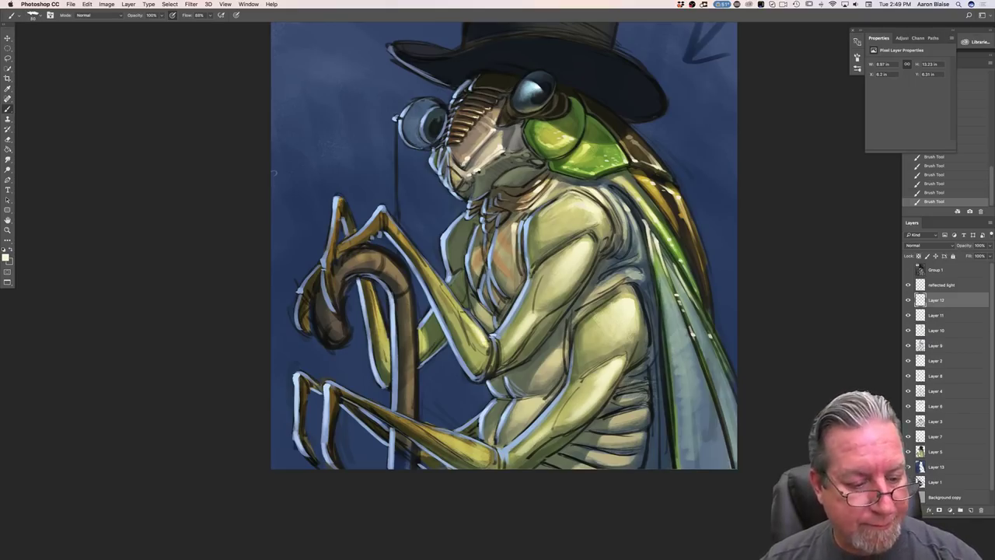
left_click_drag(458, 308, 432, 273)
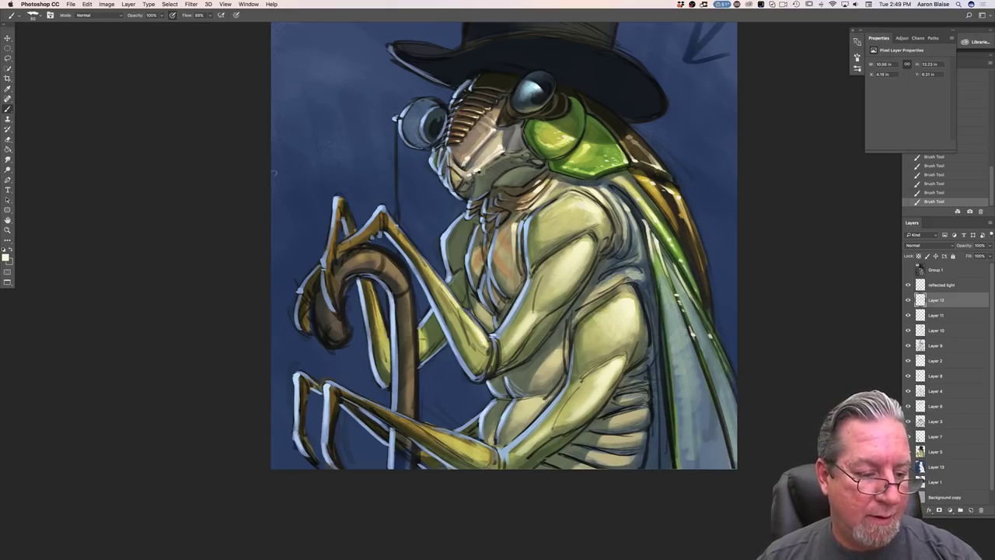
left_click_drag(384, 332, 389, 351)
left_click_drag(381, 334, 387, 347)
left_click_drag(365, 278, 380, 312)
left_click_drag(370, 300, 384, 344)
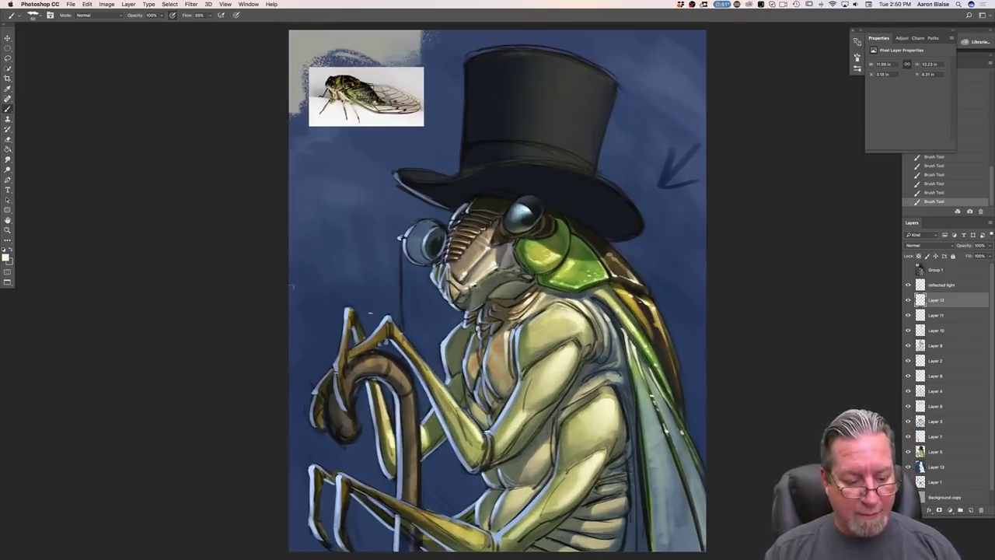
- Set the painting colour to muted grey-green #586f62 and paint a light edge along the top of the hat band
left_click_drag(230, 424, 222, 380)
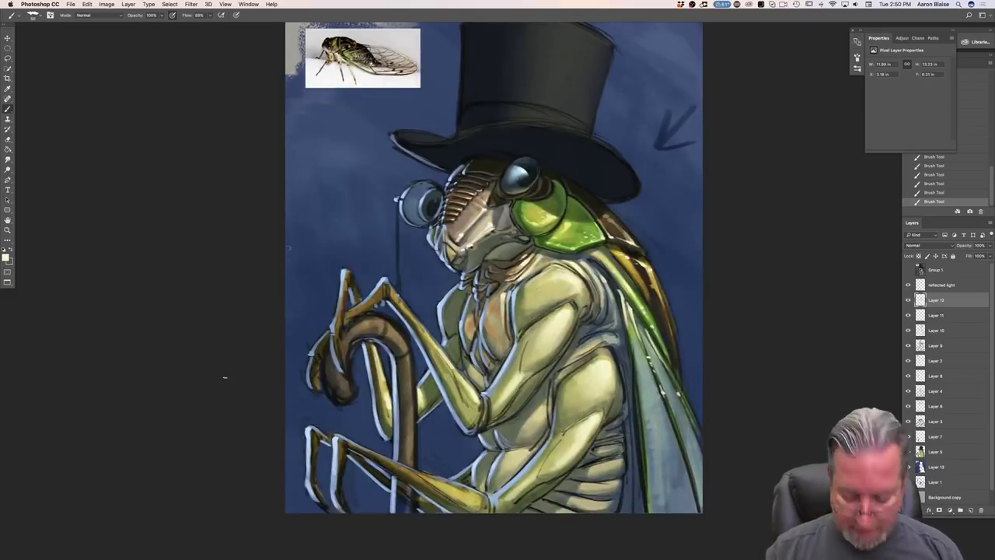
key("super+minus")
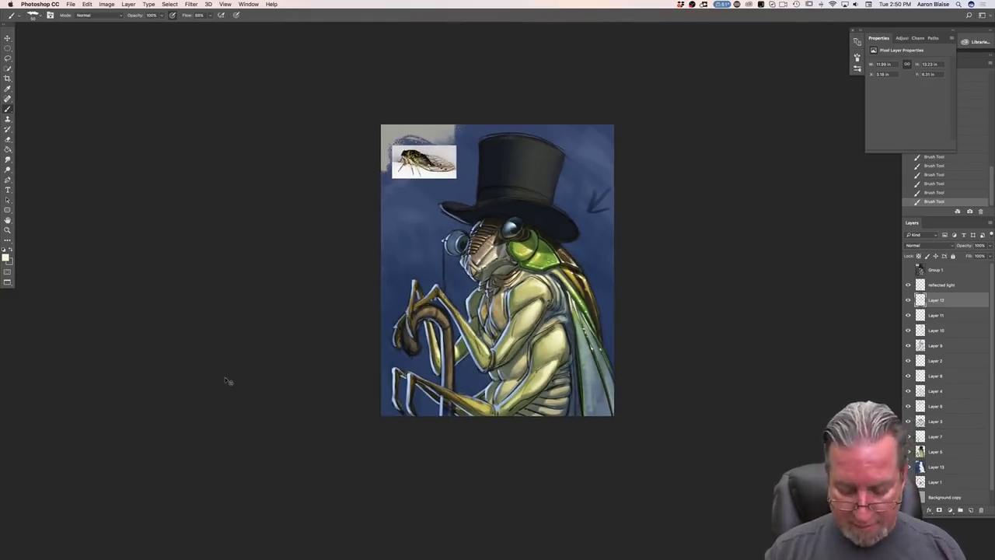
key("super+minus")
key("super+0")
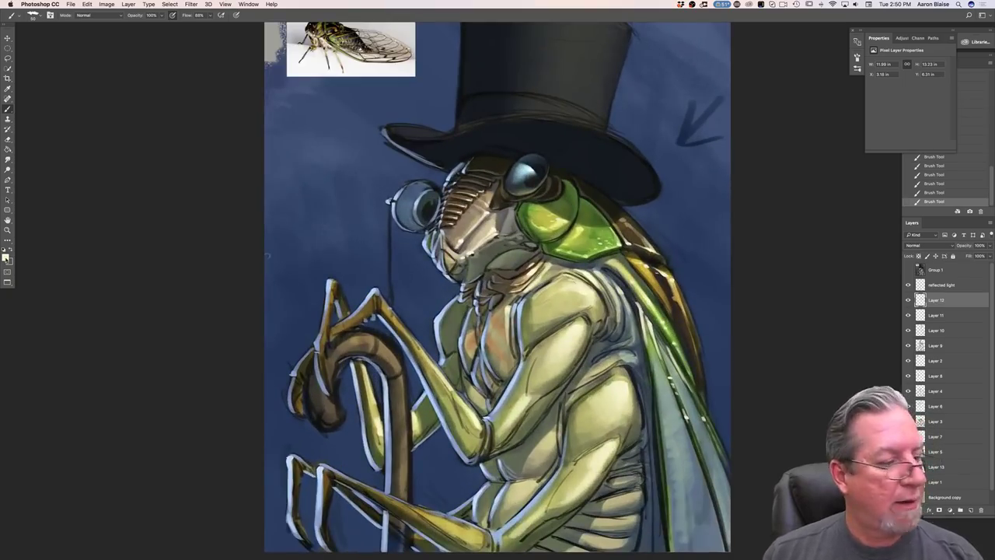
left_click(5, 259)
left_click(542, 103)
left_click(31, 293)
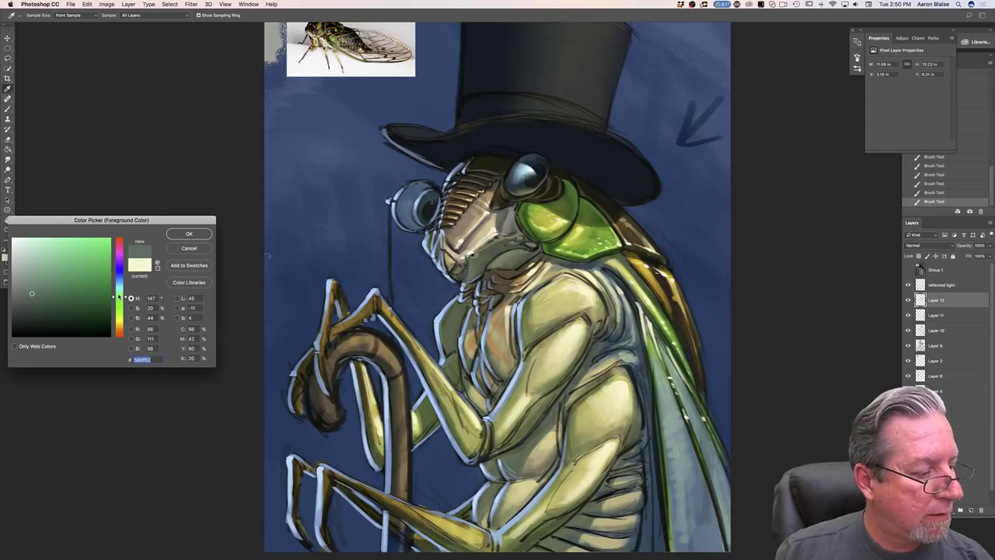
key("Return")
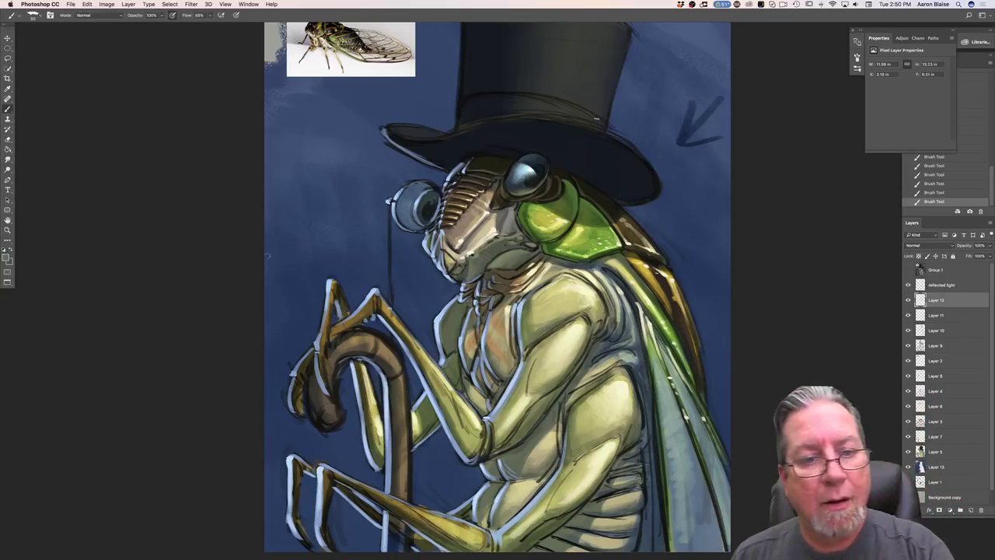
mouse_move(604, 120)
left_mouse_down()
mouse_move(547, 96)
mouse_move(565, 102)
mouse_move(555, 100)
left_mouse_up()
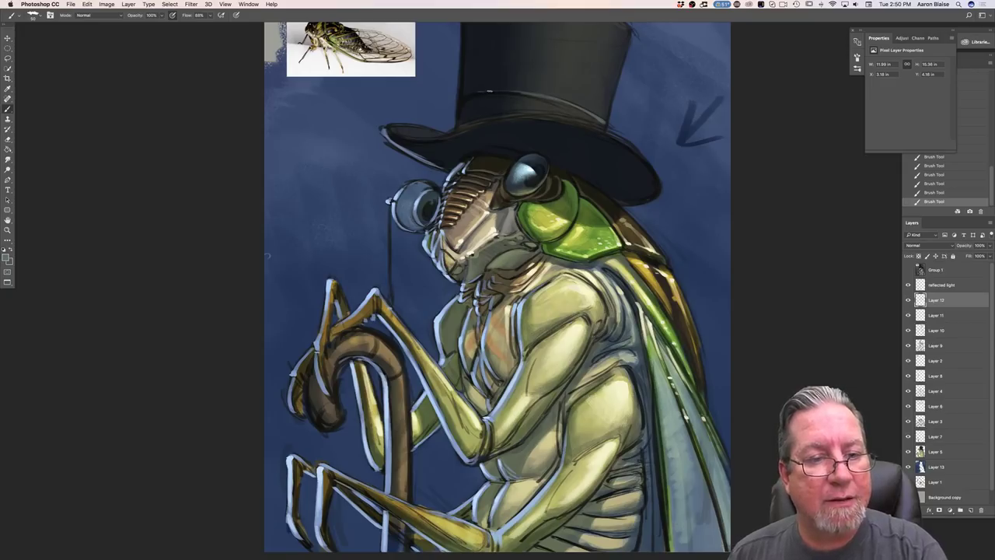
- Paint a grey-green rim highlight along the upper edge of the hat brim, from its back to its front curl
mouse_move(655, 174)
left_mouse_down()
mouse_move(610, 135)
mouse_move(530, 115)
left_mouse_up()
left_click_drag(599, 130, 524, 115)
left_click_drag(621, 141, 570, 121)
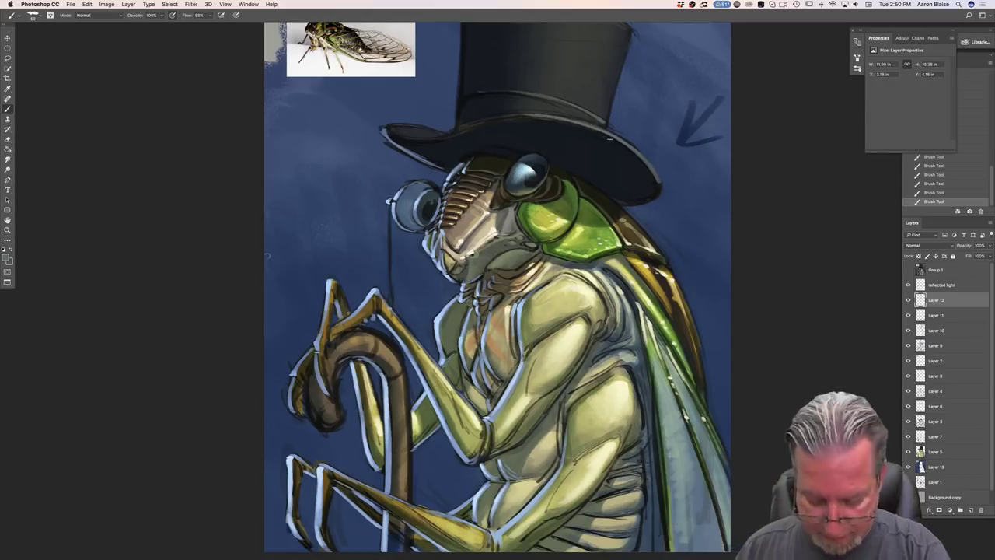
mouse_move(621, 143)
left_mouse_down()
mouse_move(562, 117)
mouse_move(452, 130)
left_mouse_up()
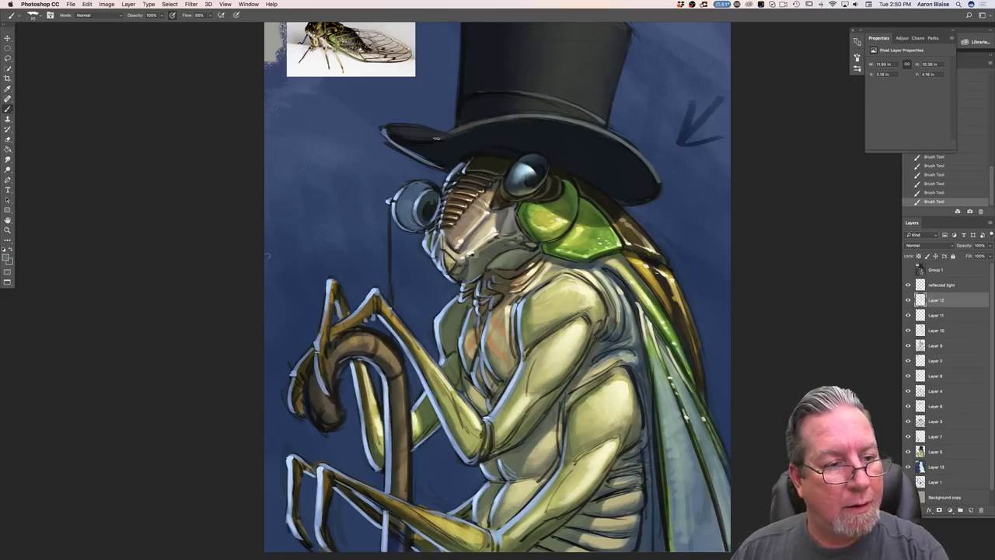
left_click_drag(432, 138, 401, 140)
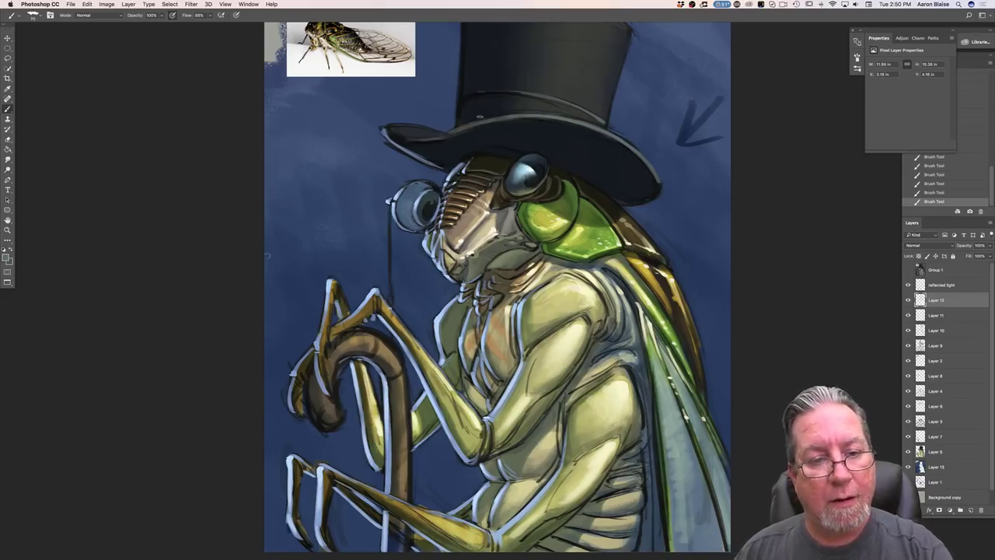
- Highlight the top rim of the hat's crown, and brush a broad, soft sheen down the crown's side with a larger brush
left_click_drag(191, 160, 182, 267)
left_click_drag(617, 156, 522, 129)
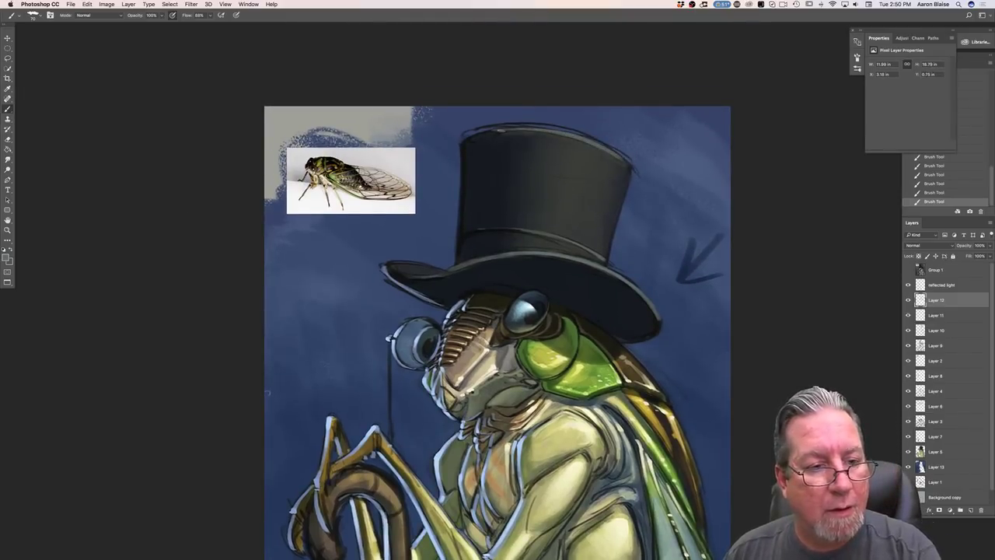
left_click_drag(584, 137, 616, 153)
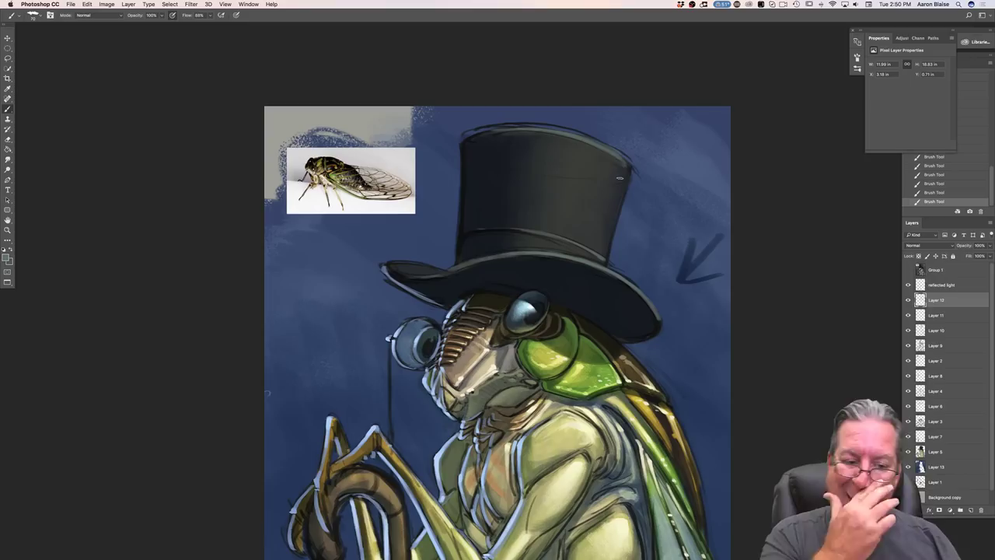
key("bracketright")
key("bracketright")
key("bracketright")
key("bracketright")
key("bracketright")
key("bracketright")
key("bracketright")
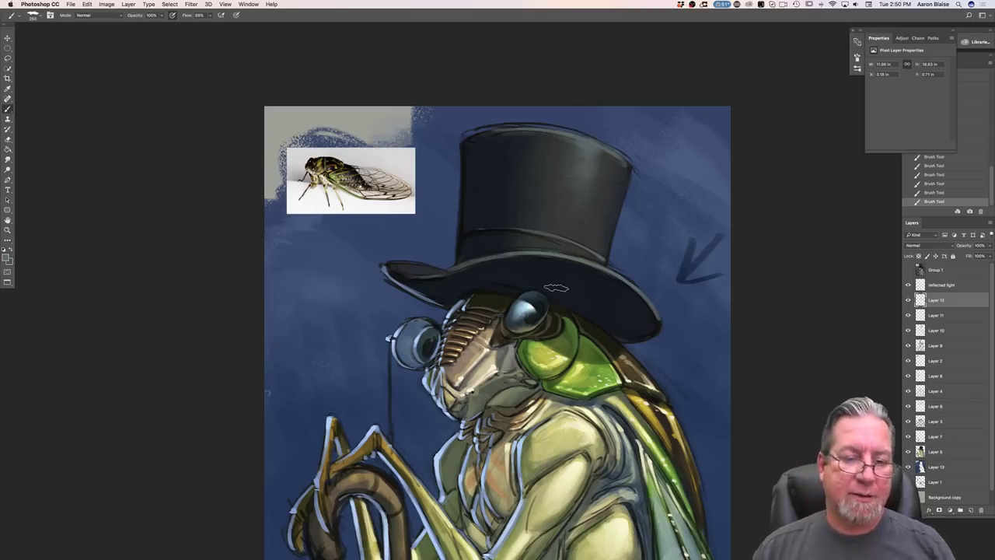
- Reduce the brush, sample the colour at the base of the hat and paint a soft highlight on the hat band
key("bracketleft")
key("bracketleft")
key("bracketleft")
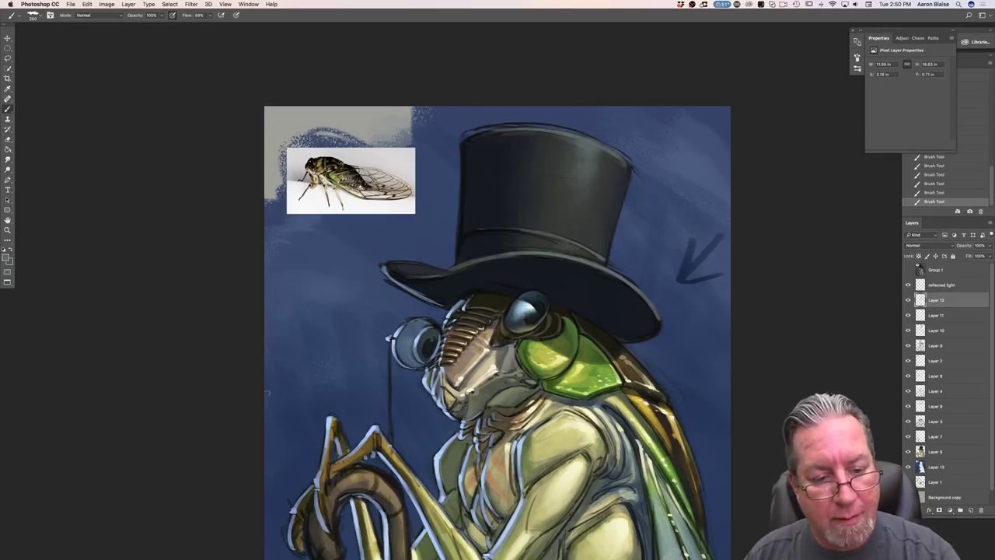
left_click(554, 255, "alt")
key("bracketleft")
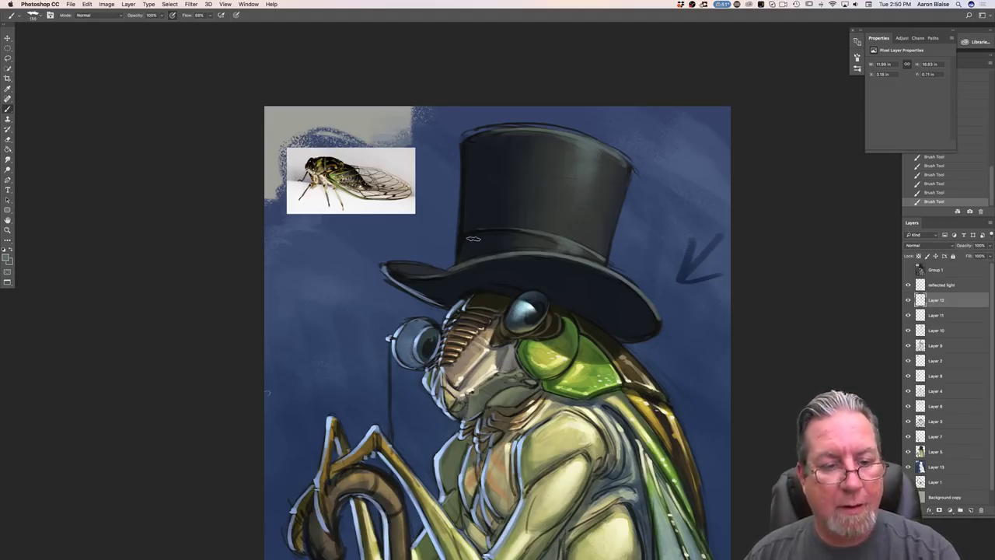
- Add a new layer above the reflected light layer and set its blend mode to Multiply
key("super+minus")
key("super+minus")
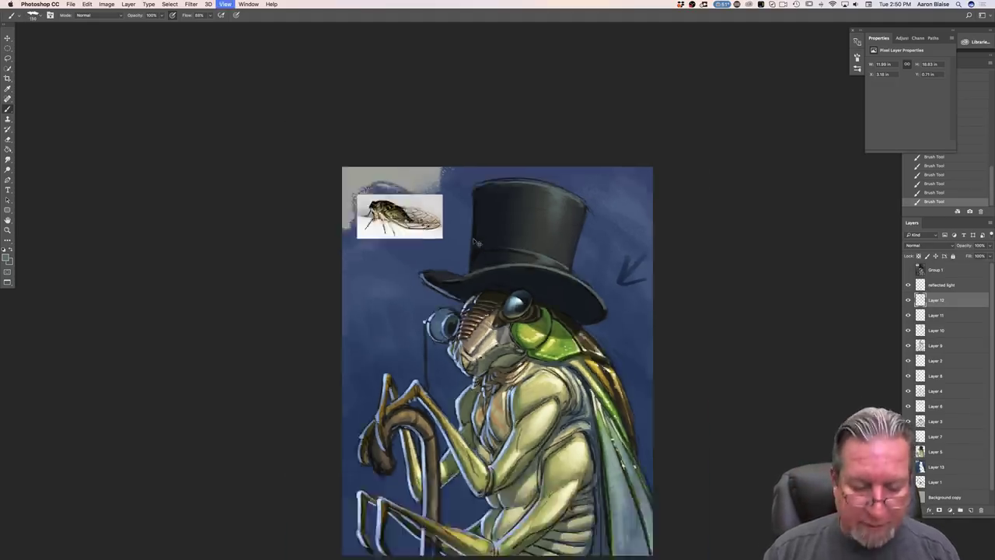
left_click_drag(295, 398, 295, 399)
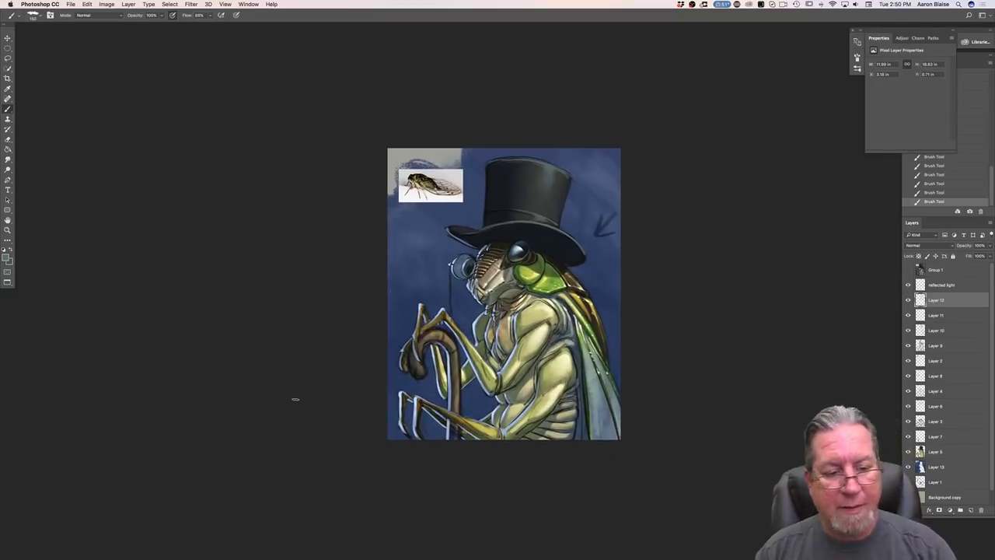
left_click(937, 288)
key("super+alt+shift+n")
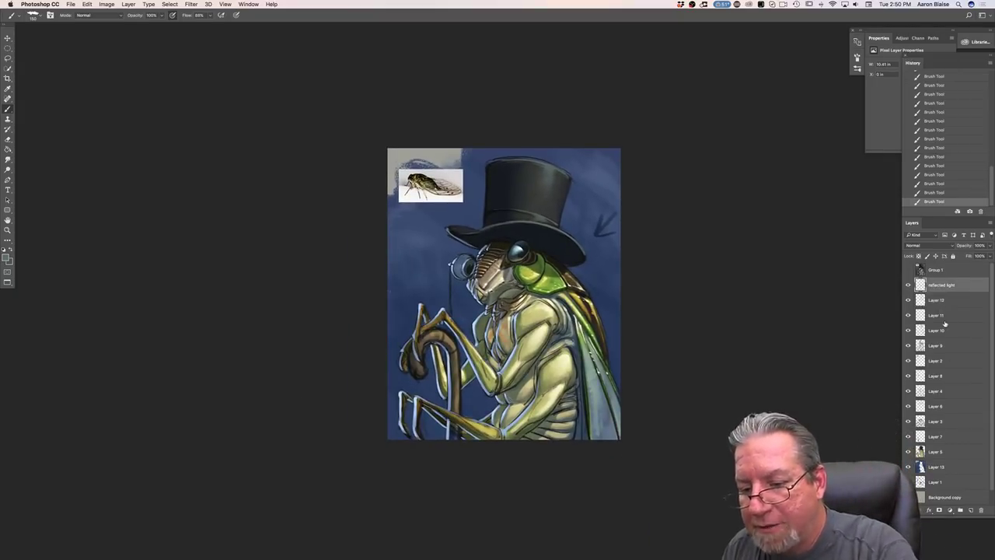
left_click(913, 245)
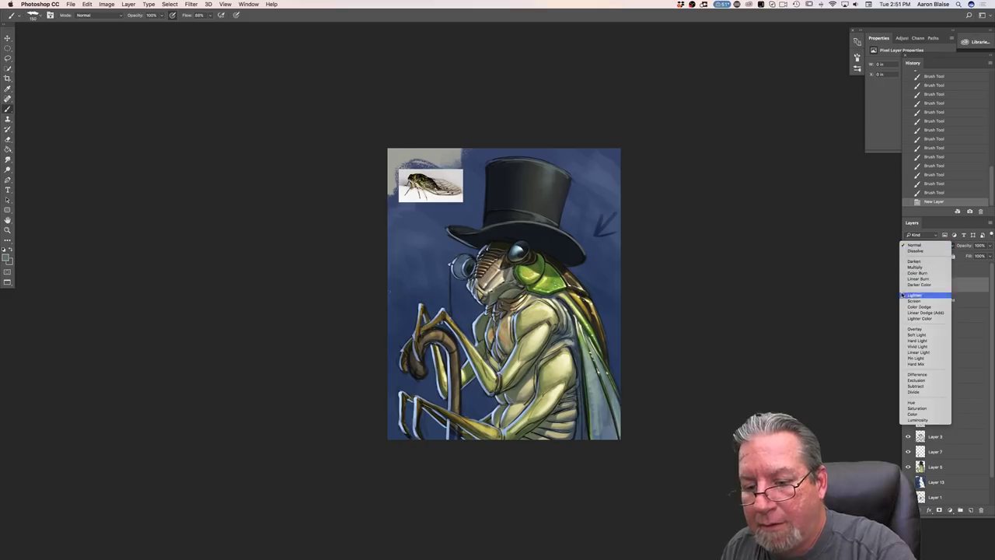
left_click(904, 267)
left_click(904, 268)
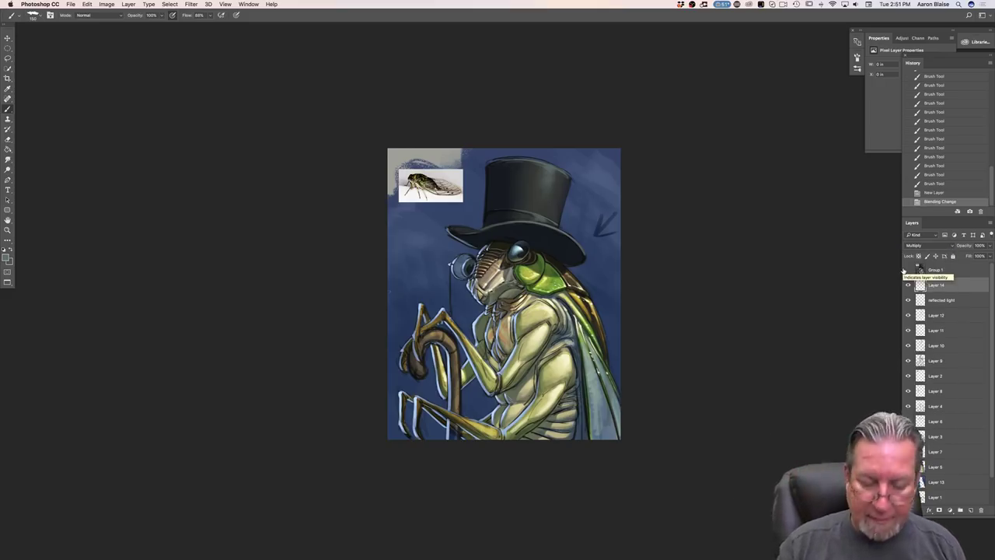
key("super+plus")
key("super+plus")
left_click_drag(200, 398, 182, 339)
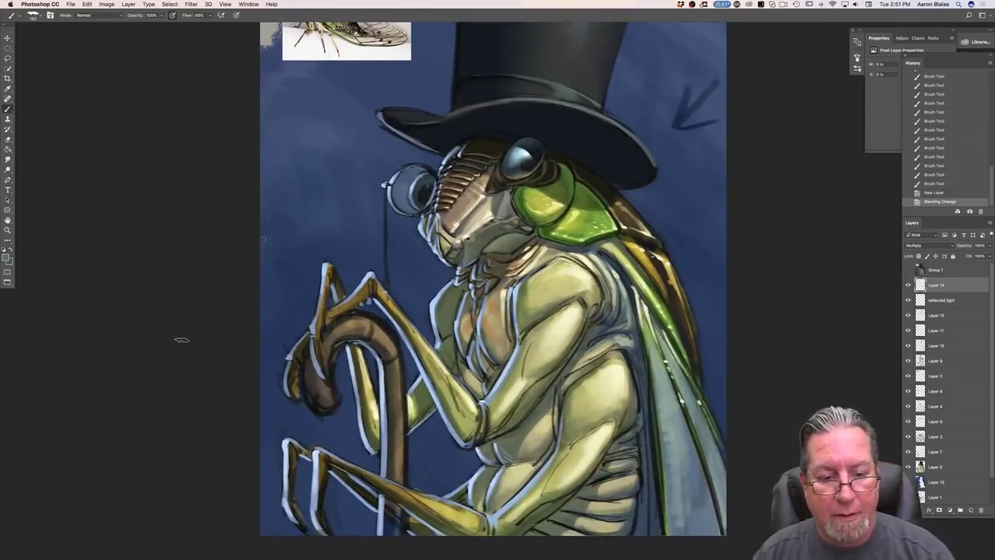
- Pick a muted grey-blue (#76939d) and brush shading down the front edge of the wing, from behind the shoulder to the abdomen
left_click(6, 257)
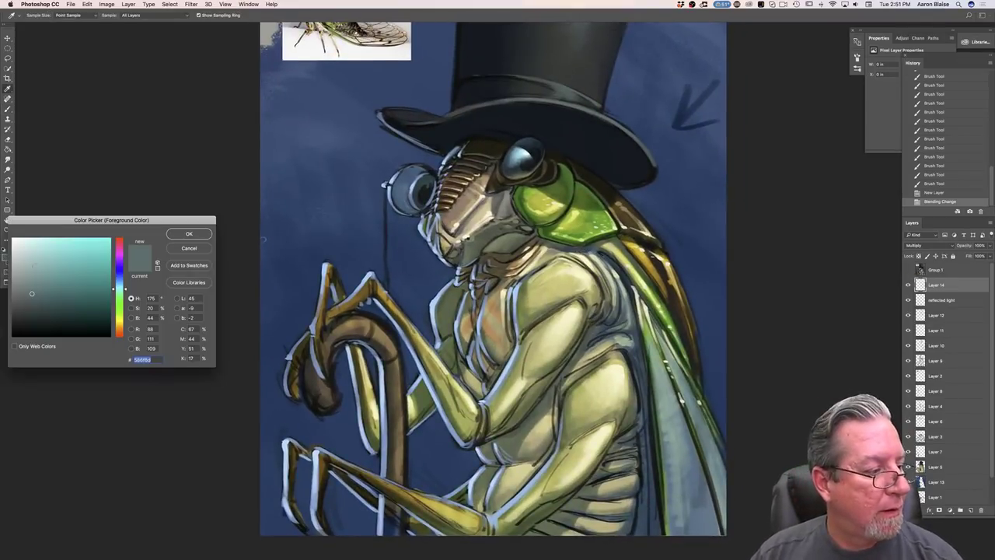
left_click_drag(124, 289, 122, 284)
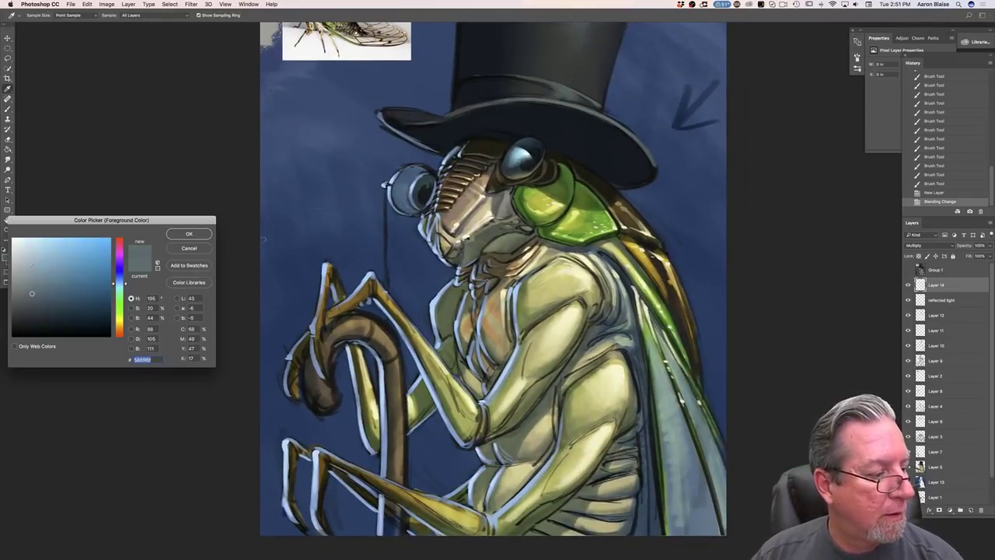
left_click(36, 275)
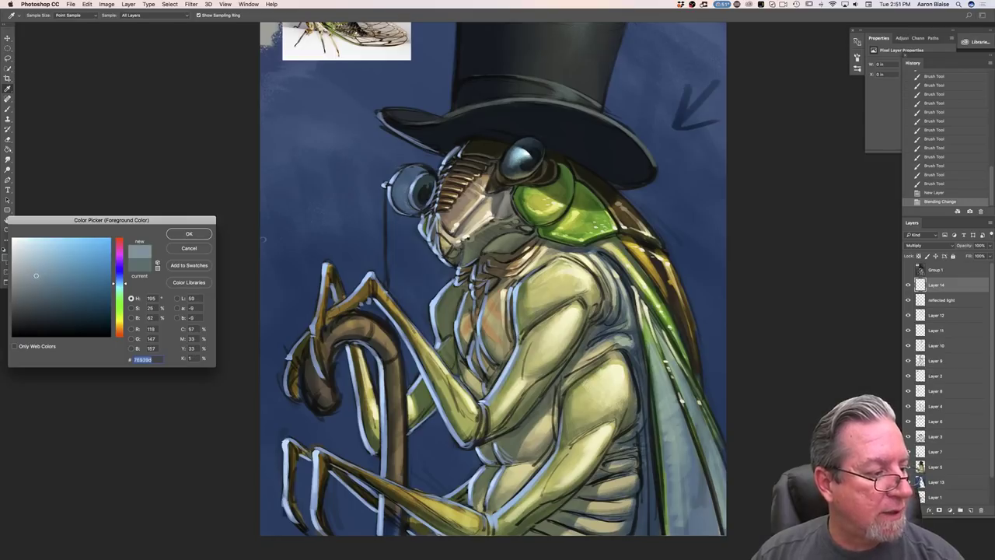
left_click(182, 236)
mouse_move(623, 272)
left_mouse_down()
mouse_move(591, 247)
mouse_move(610, 261)
left_mouse_up()
mouse_move(622, 267)
left_mouse_down()
mouse_move(583, 247)
mouse_move(604, 250)
mouse_move(621, 278)
left_mouse_up()
mouse_move(617, 273)
left_mouse_down()
mouse_move(632, 289)
mouse_move(625, 286)
left_mouse_up()
left_click_drag(637, 343, 624, 283)
left_click_drag(641, 338, 625, 293)
left_click_drag(642, 334, 627, 327)
left_click_drag(648, 372, 638, 351)
left_click_drag(650, 401, 642, 367)
mouse_move(653, 436)
left_mouse_down()
mouse_move(655, 355)
mouse_move(687, 459)
left_mouse_up()
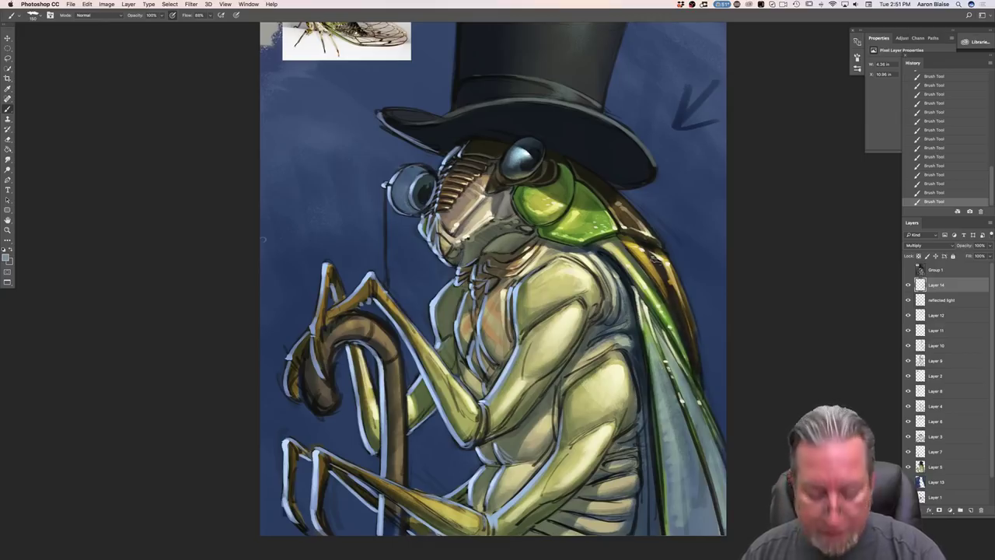
- Reduce the brush size and darken the wing base just below the green collar
key("bracketleft")
key("bracketleft")
key("bracketleft")
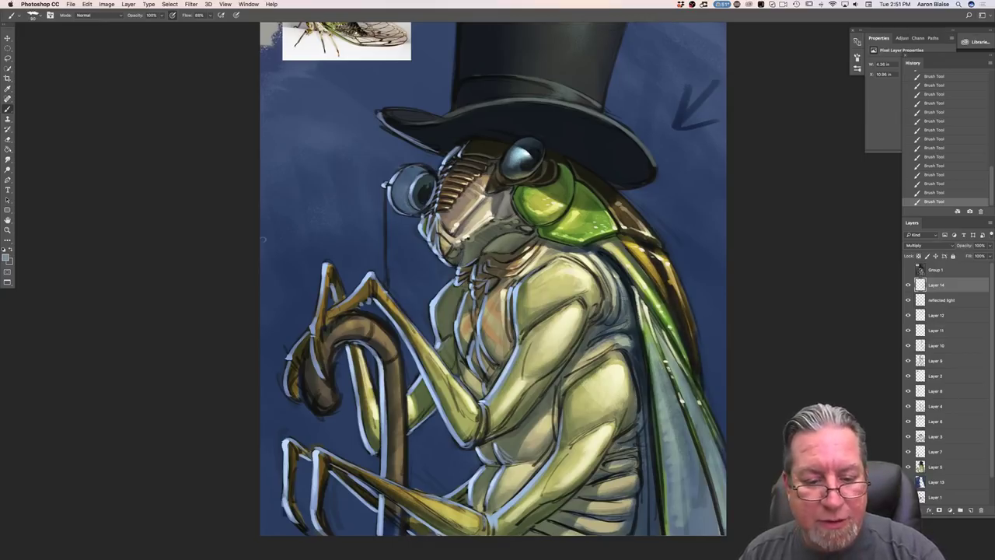
mouse_move(614, 237)
left_mouse_down()
mouse_move(653, 283)
mouse_move(640, 269)
left_mouse_up()
key("bracketleft")
key("bracketleft")
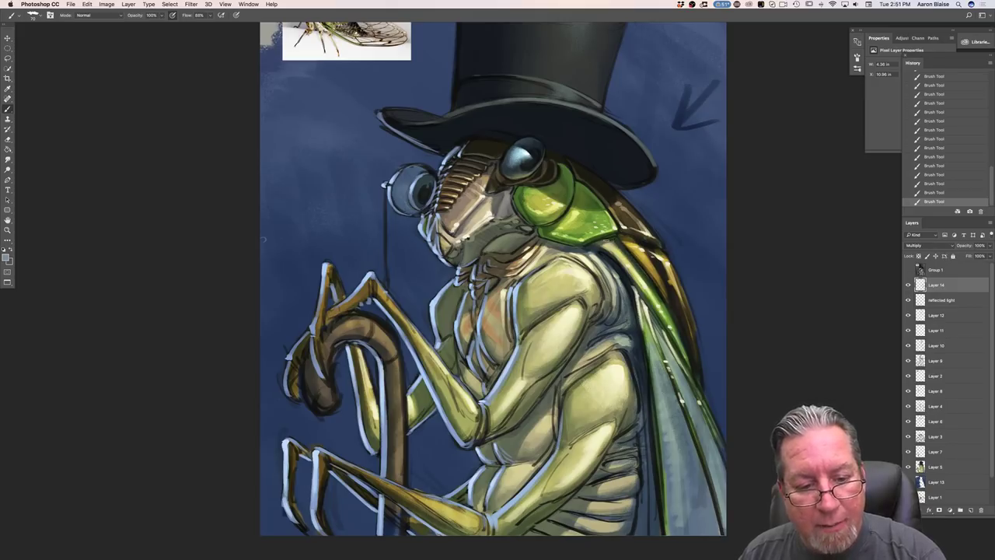
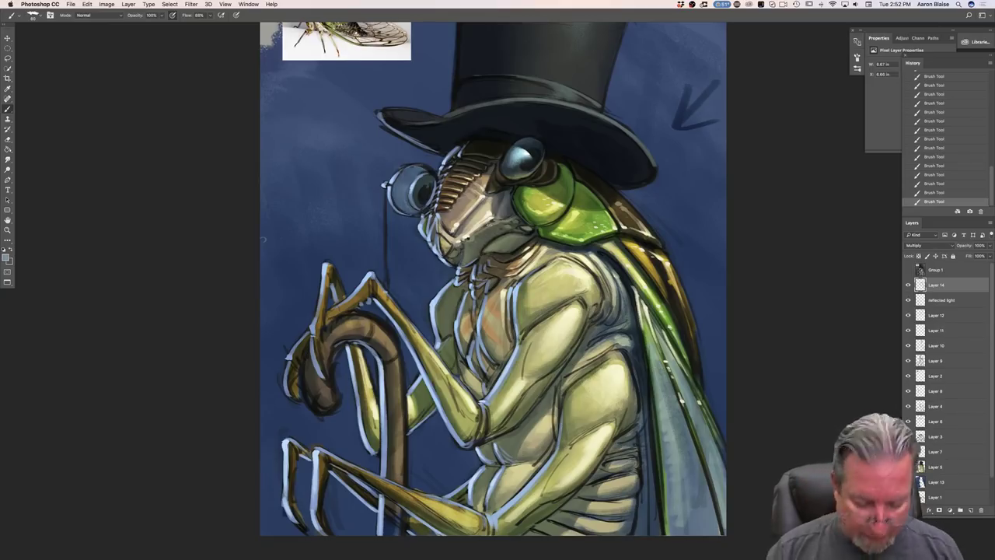
- Hide all the artwork layers, choose a more saturated blue and draw a filled circle about 1390 px wide on the blank background
left_click_drag(907, 285, 913, 482)
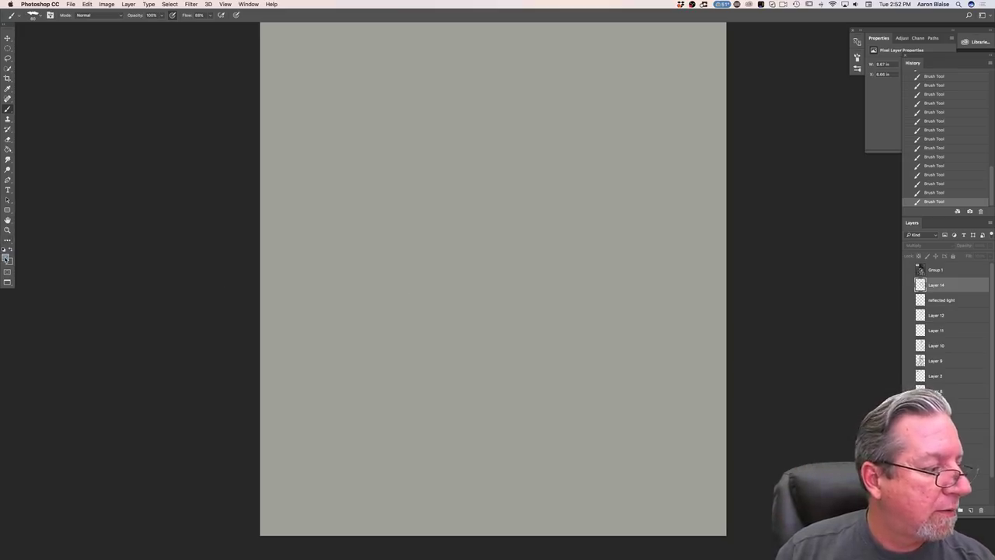
left_click(6, 257)
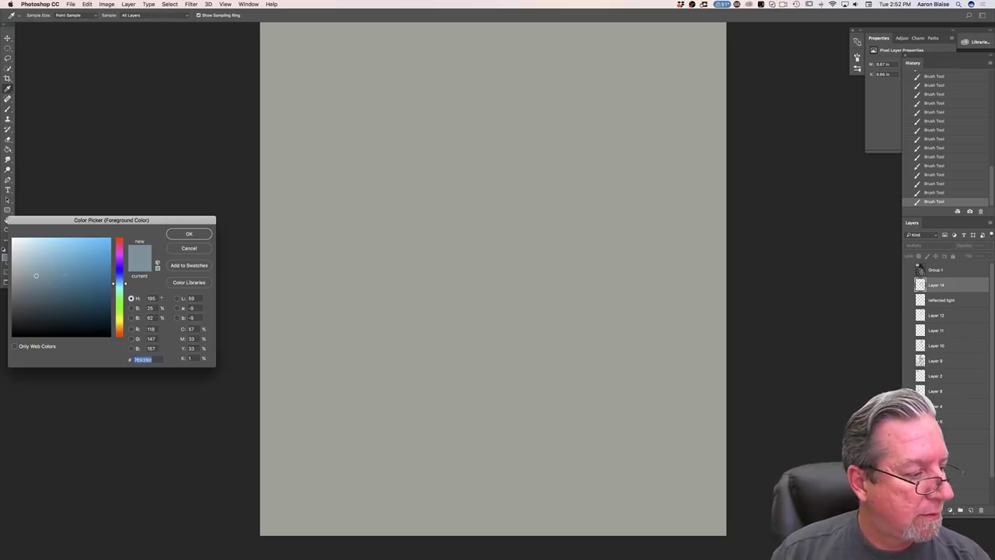
left_click(178, 232)
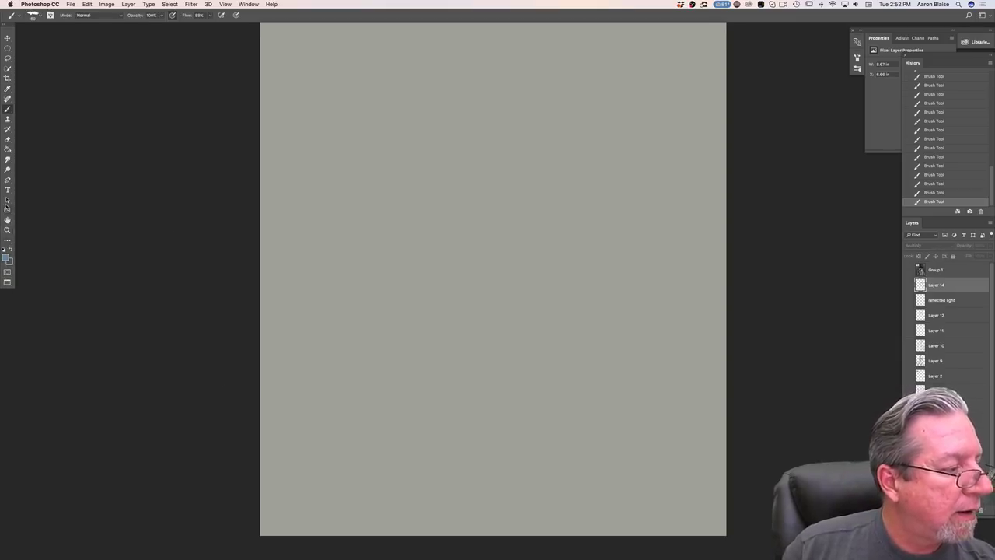
left_click(7, 208)
left_click(39, 223)
left_click_drag(370, 173, 538, 309)
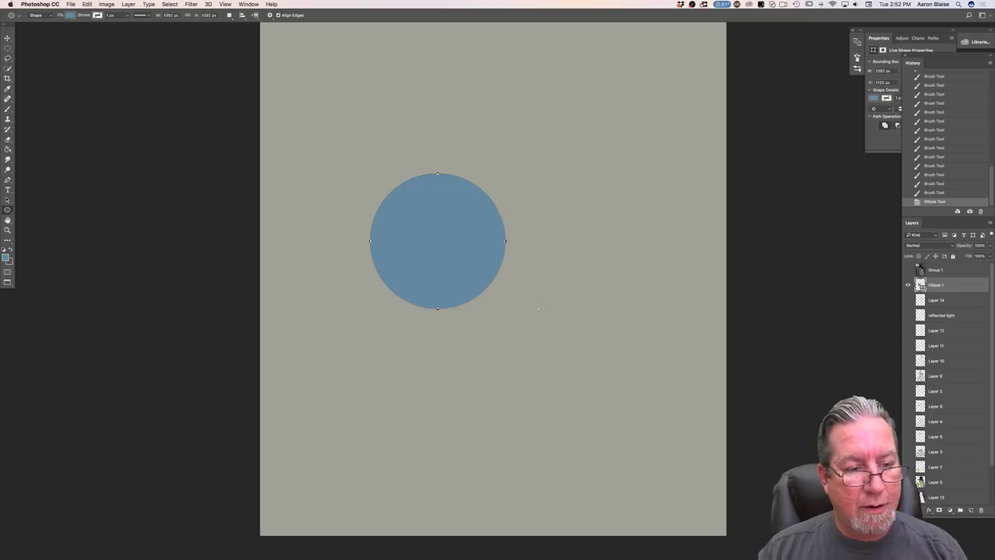
- Rasterize the blue circle's shape layer
left_click(129, 5)
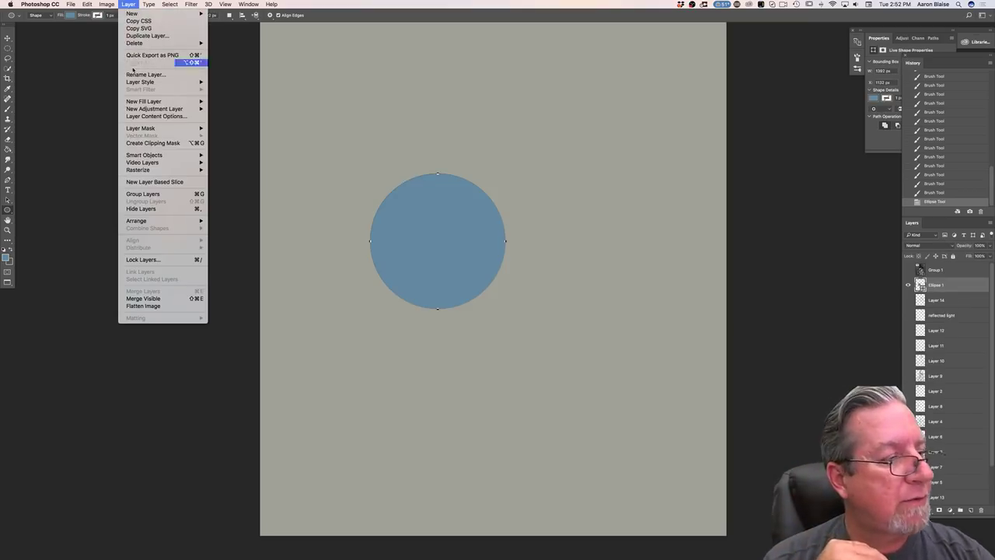
mouse_move(177, 170)
left_click(221, 178)
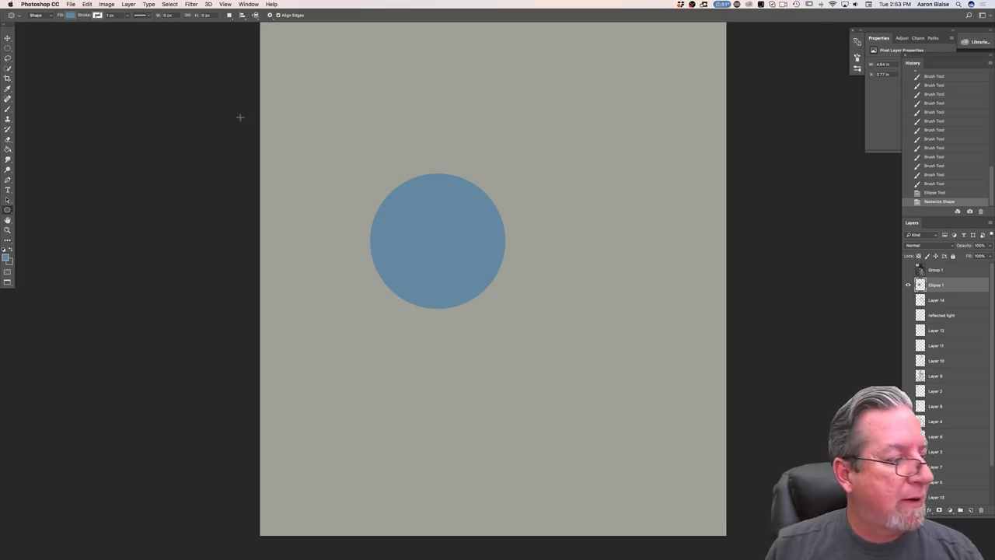
- Choose a near-black blue (#14191b) and brush a long, nearly straight horizon line across the canvas above the circle
left_click(6, 257)
left_click(38, 326)
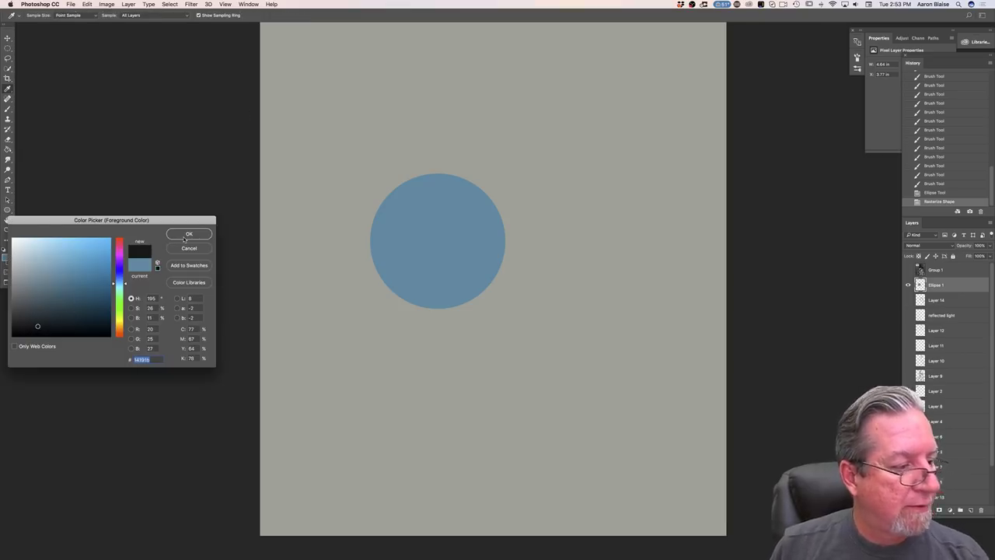
key("Return")
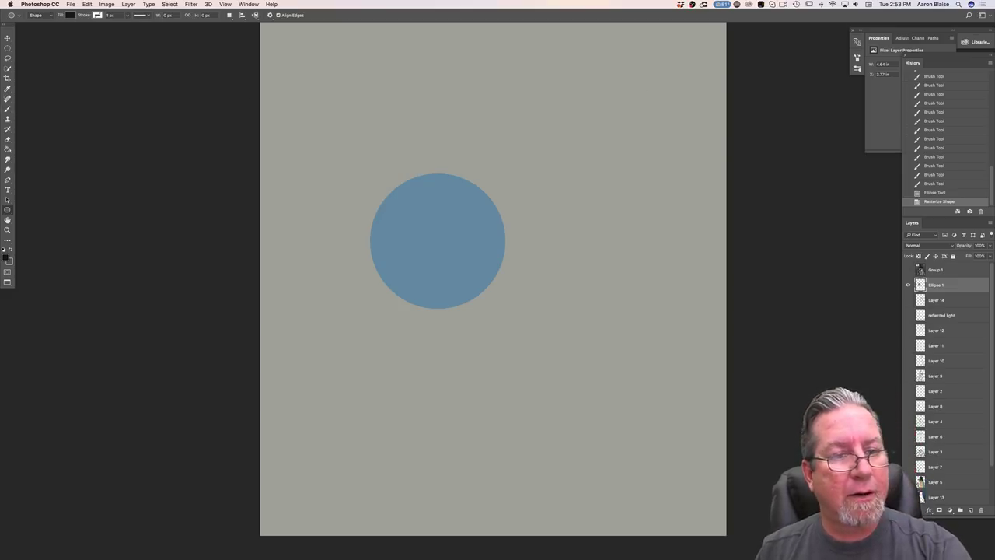
left_click(7, 108)
left_click_drag(613, 109, 267, 115)
- Paint the reflected horizon as a dark curve sagging across the sphere, with both ends turning up along its sides
mouse_move(503, 243)
left_mouse_down()
mouse_move(480, 241)
mouse_move(463, 272)
mouse_move(474, 260)
mouse_move(405, 267)
left_mouse_up()
mouse_move(398, 262)
left_mouse_down()
mouse_move(388, 261)
mouse_move(403, 267)
left_mouse_up()
mouse_move(377, 237)
left_mouse_down()
mouse_move(384, 255)
mouse_move(457, 271)
left_mouse_up()
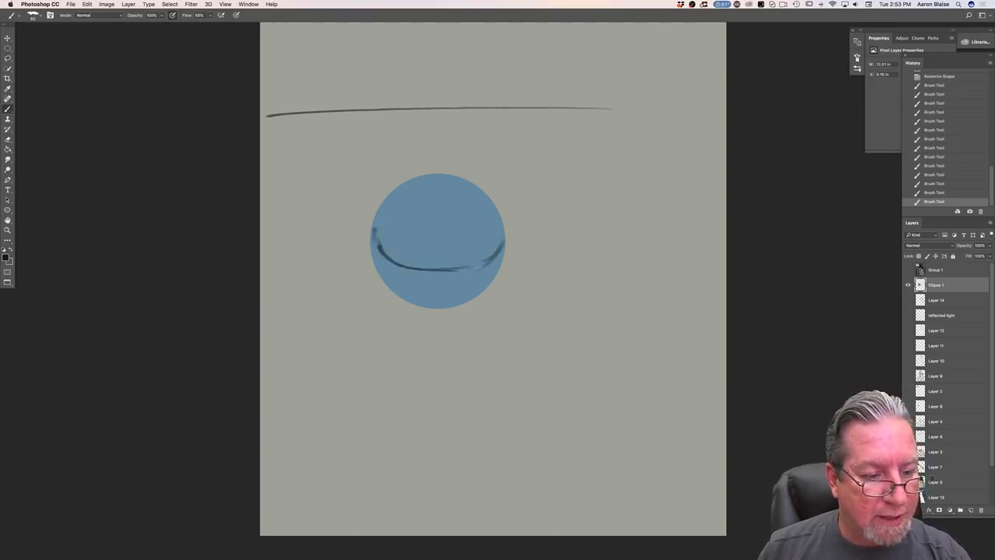
mouse_move(498, 232)
left_mouse_down()
mouse_move(466, 267)
mouse_move(410, 269)
left_mouse_up()
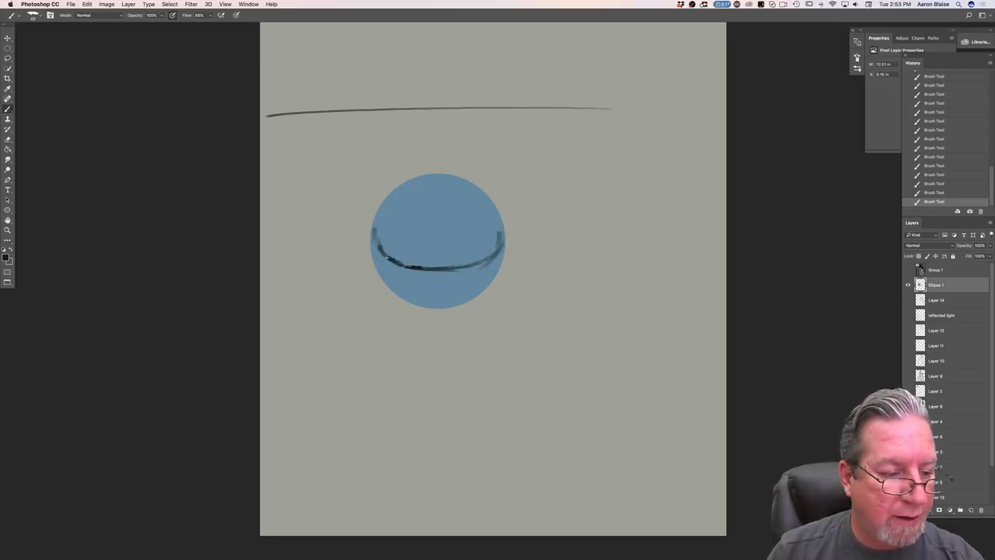
left_click_drag(377, 246, 375, 218)
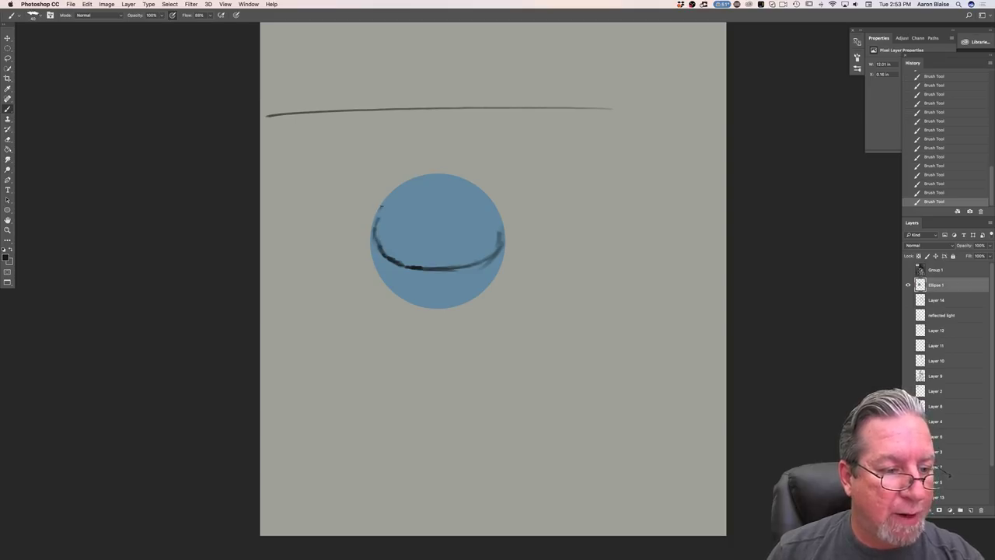
left_click_drag(501, 232, 501, 217)
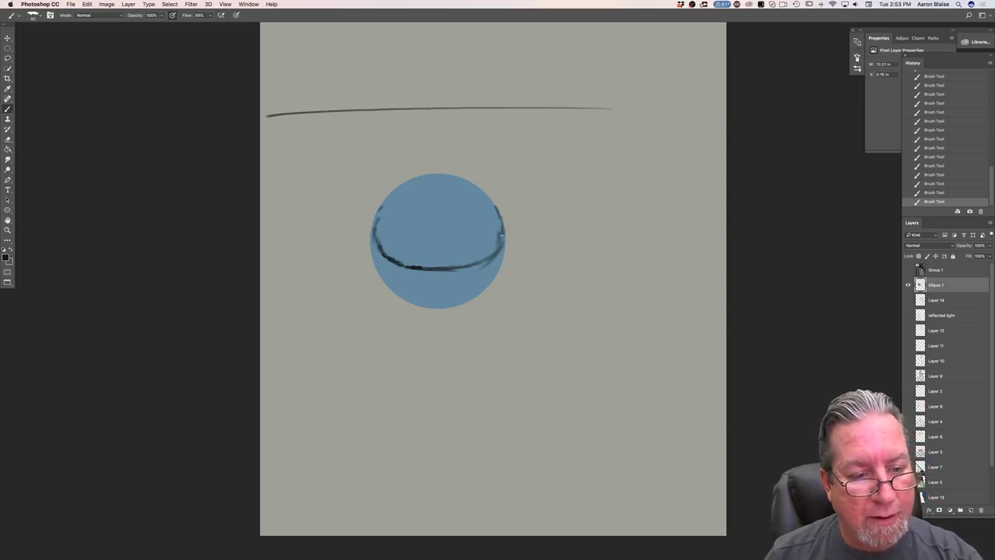
- Lock the circle layer's transparent pixels and thicken the horizon curve inside the sphere's right edge with dark strokes
left_click(919, 256)
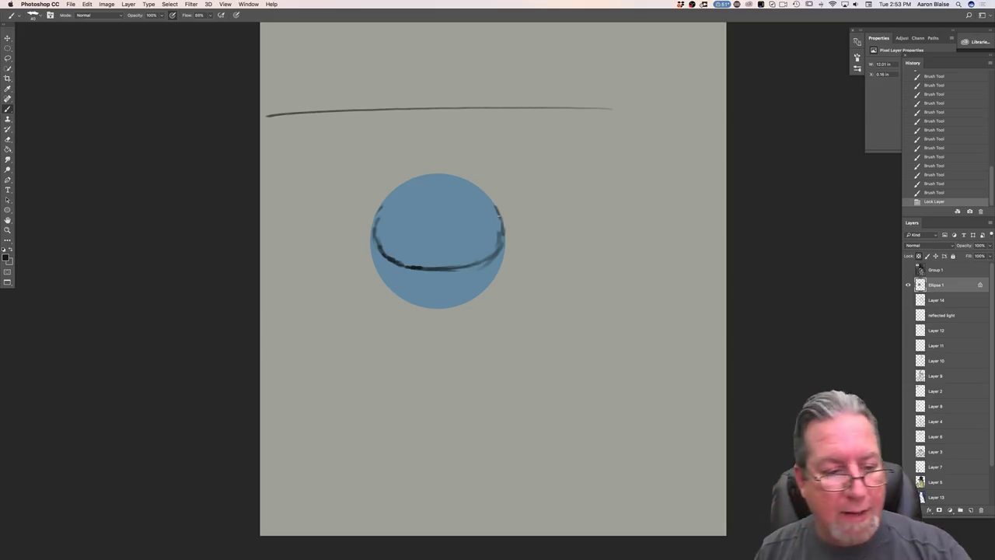
left_click_drag(500, 246, 492, 255)
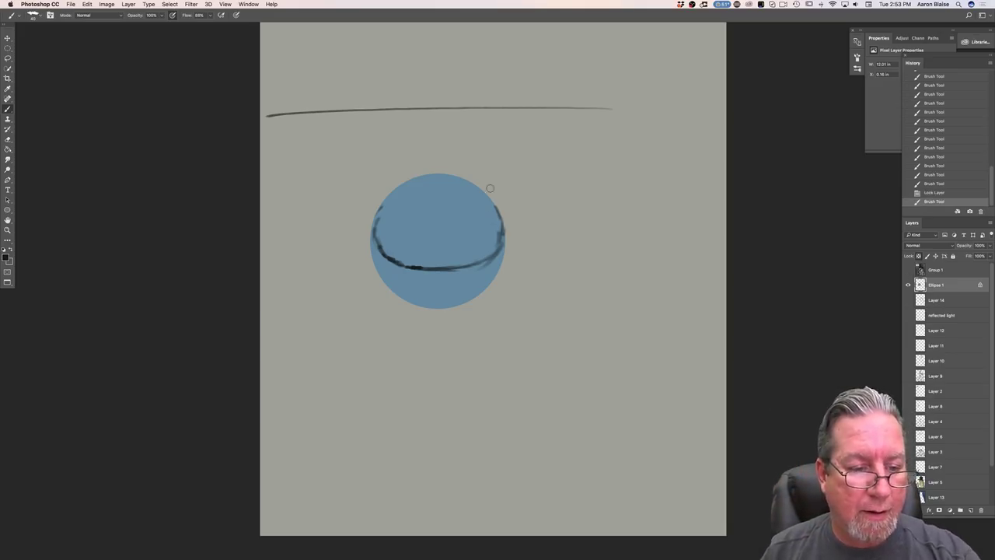
left_click_drag(500, 238, 495, 253)
mouse_move(500, 239)
left_mouse_down()
mouse_move(497, 250)
mouse_move(497, 229)
left_mouse_up()
left_click_drag(498, 235, 495, 223)
left_click_drag(497, 228, 491, 214)
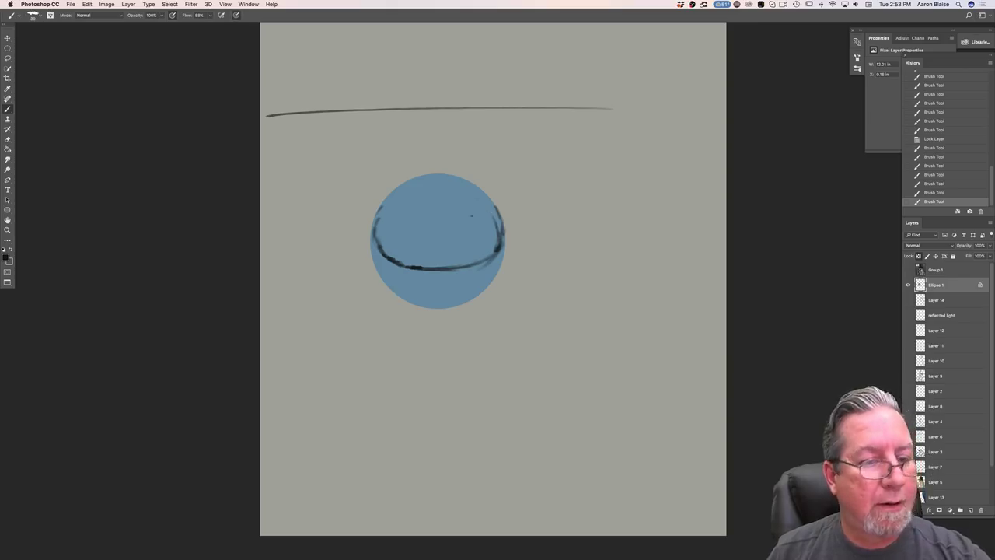
left_click_drag(496, 227, 489, 210)
mouse_move(495, 223)
left_mouse_down()
mouse_move(486, 204)
mouse_move(490, 212)
left_mouse_up()
mouse_move(498, 238)
left_mouse_down()
mouse_move(494, 218)
mouse_move(497, 231)
left_mouse_up()
left_click_drag(499, 243, 486, 206)
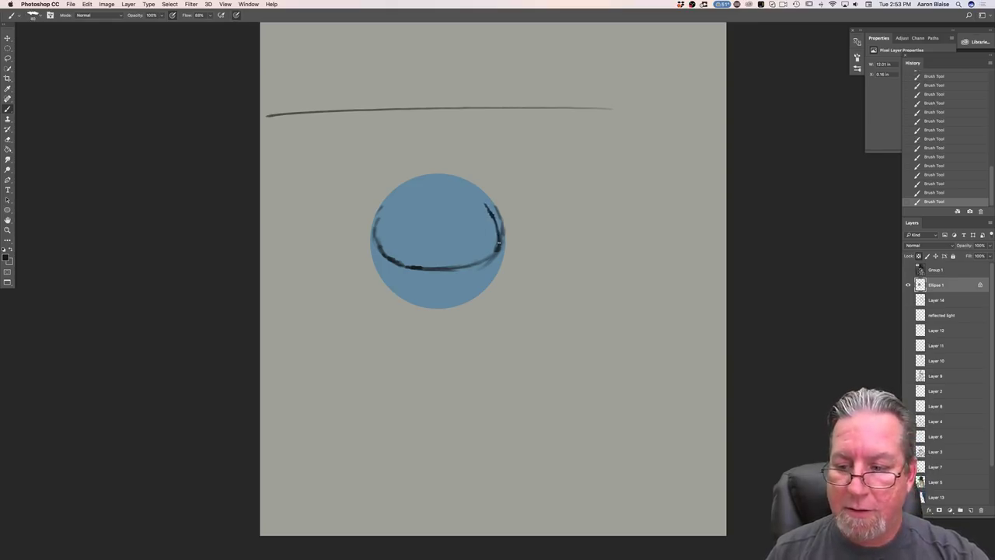
- Add dark tree-like shapes along the sphere's horizon line and extend the line up the sphere's left edge
left_click_drag(491, 258, 486, 243)
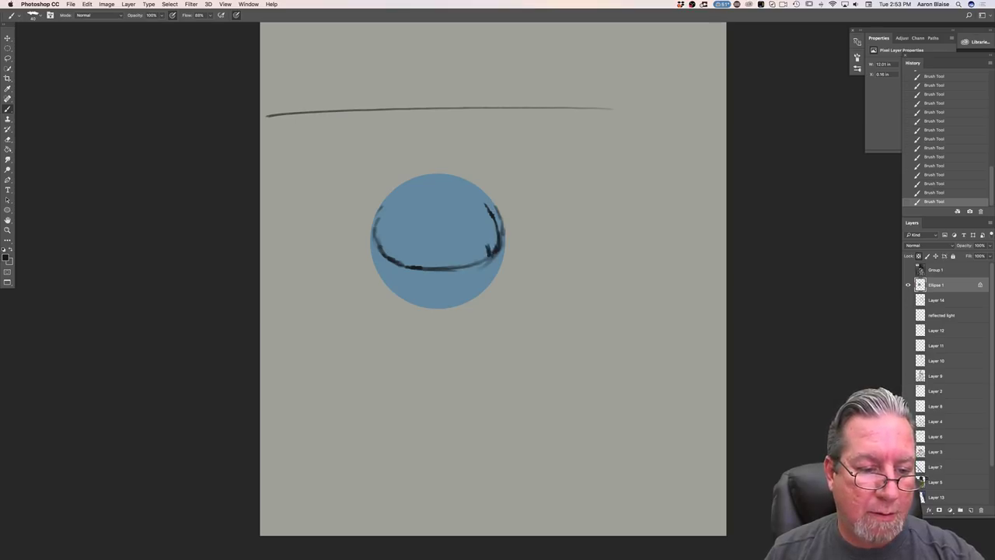
left_click(482, 260)
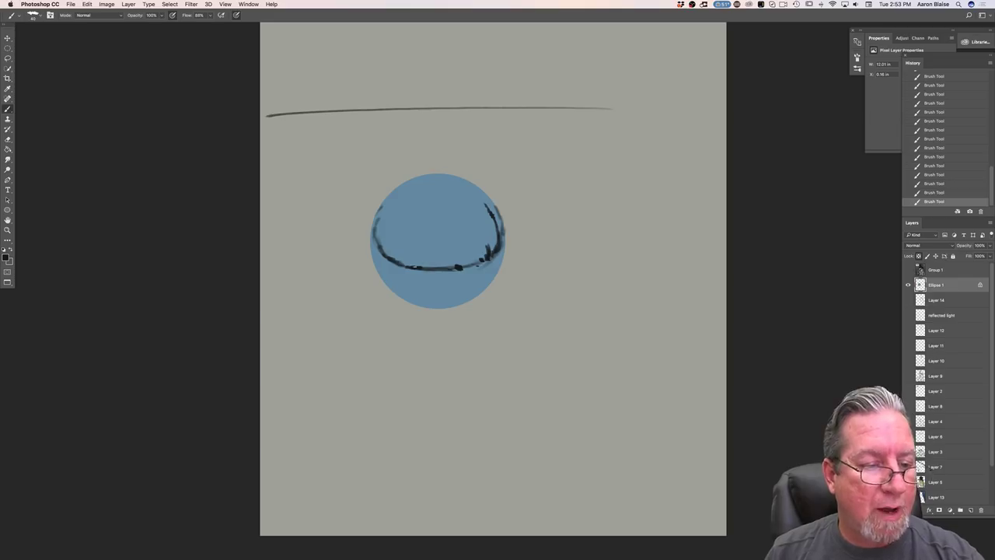
left_click_drag(396, 258, 393, 270)
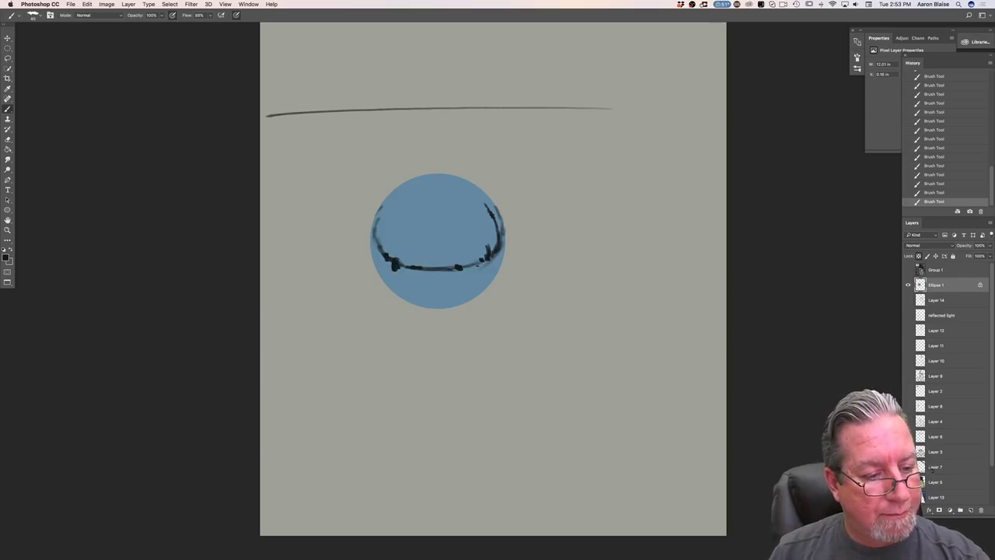
left_click_drag(377, 240, 390, 193)
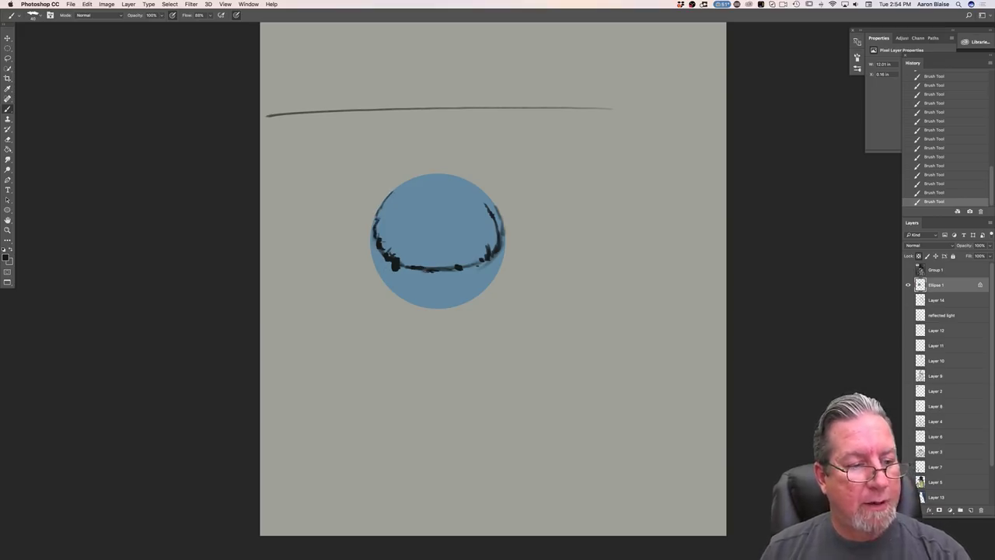
- Choose a grass green (#699a23) and paint the ground reflection on the sphere below the horizon line
left_click(6, 257)
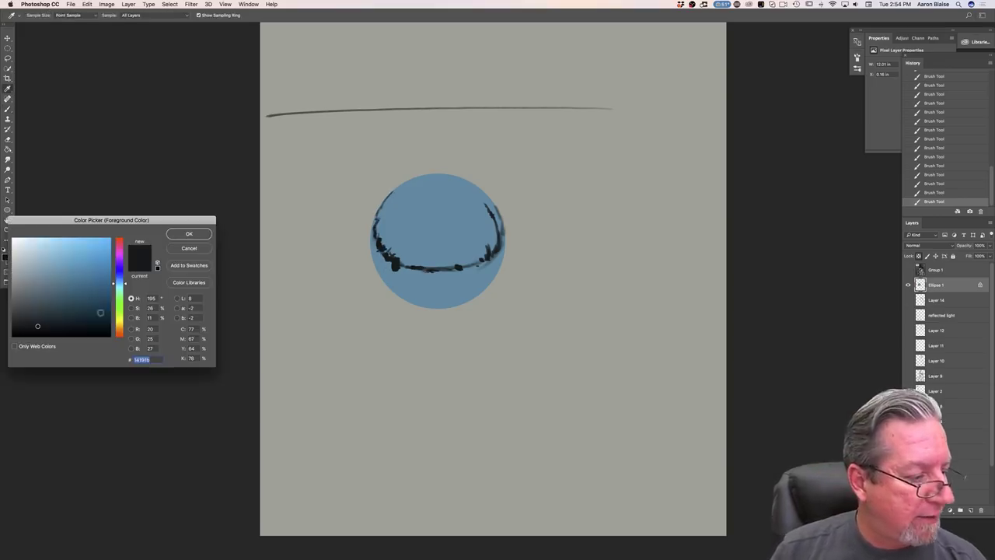
left_click(122, 314)
left_click(88, 277)
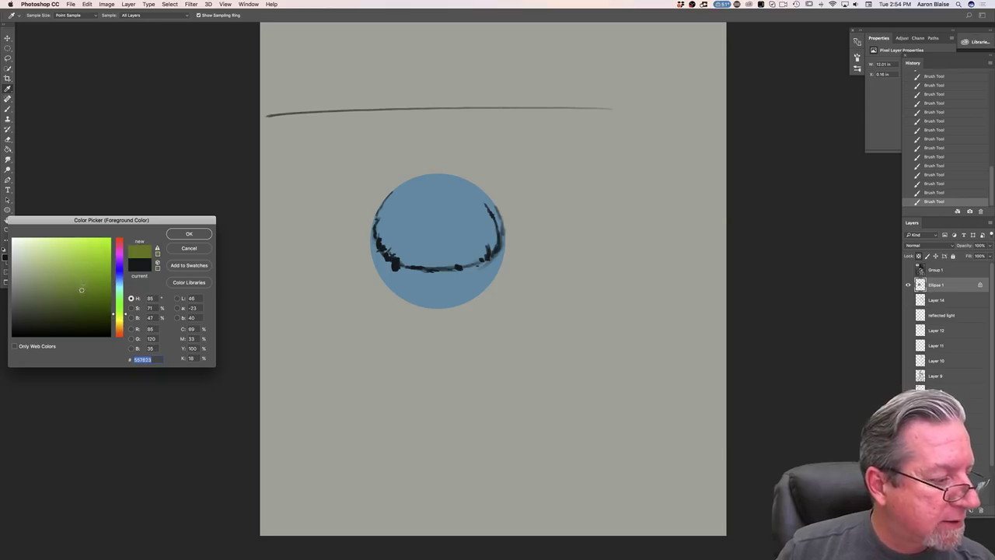
left_click(184, 234)
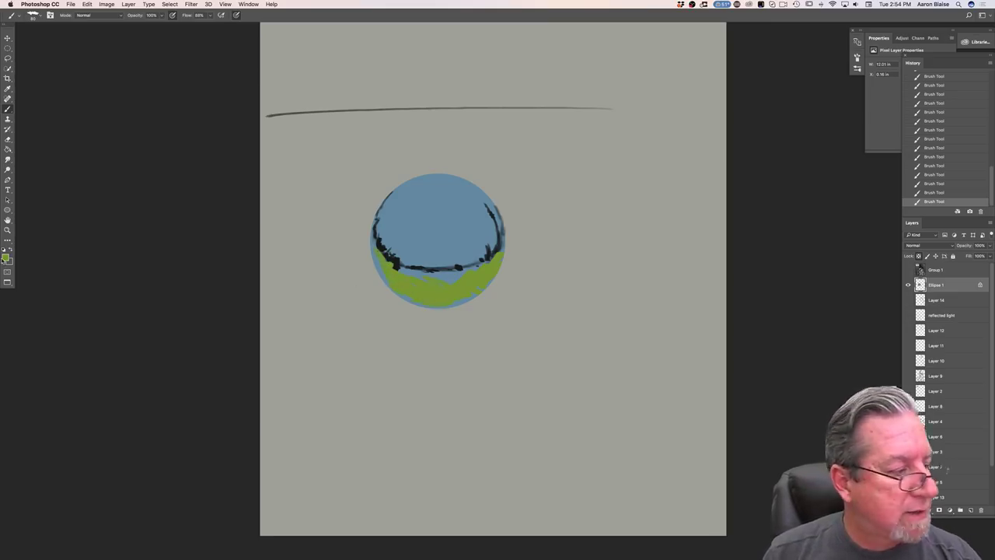
- Choose a dark olive green (#384c1c) and brush a shading stroke along the sphere's lower right edge
left_click(5, 258)
left_click(72, 301)
left_click(189, 234)
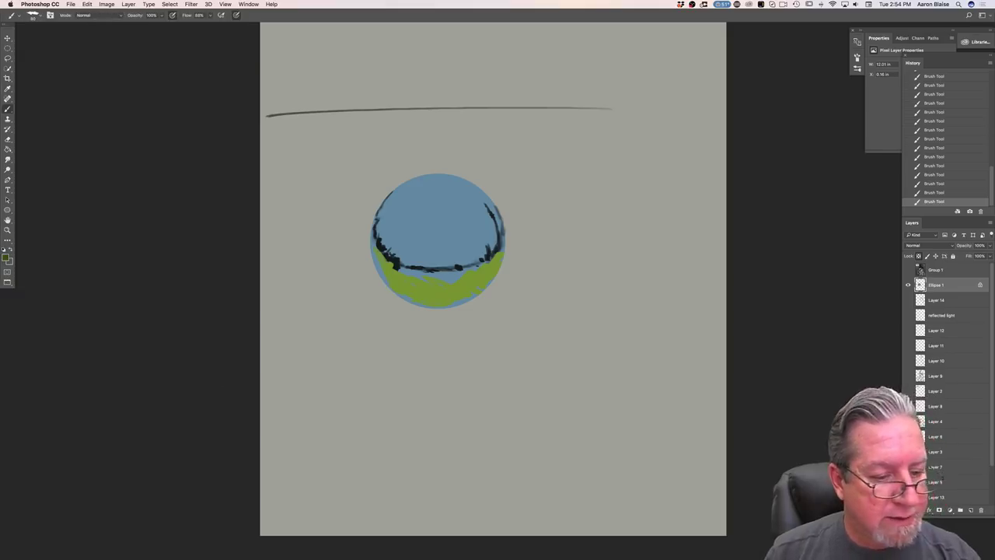
mouse_move(469, 298)
left_mouse_down()
mouse_move(490, 283)
mouse_move(455, 306)
left_mouse_up()
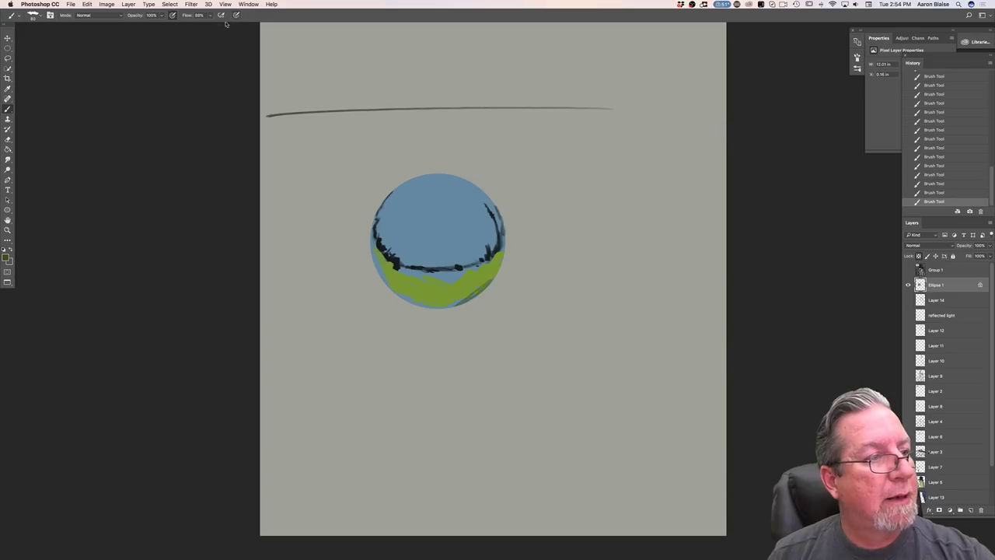
- Adjust the brush settings, enlarge the brush and shade the green ground around the sphere's lower rim with soft dark olive
left_click(50, 15)
left_click(712, 87)
left_click(709, 53)
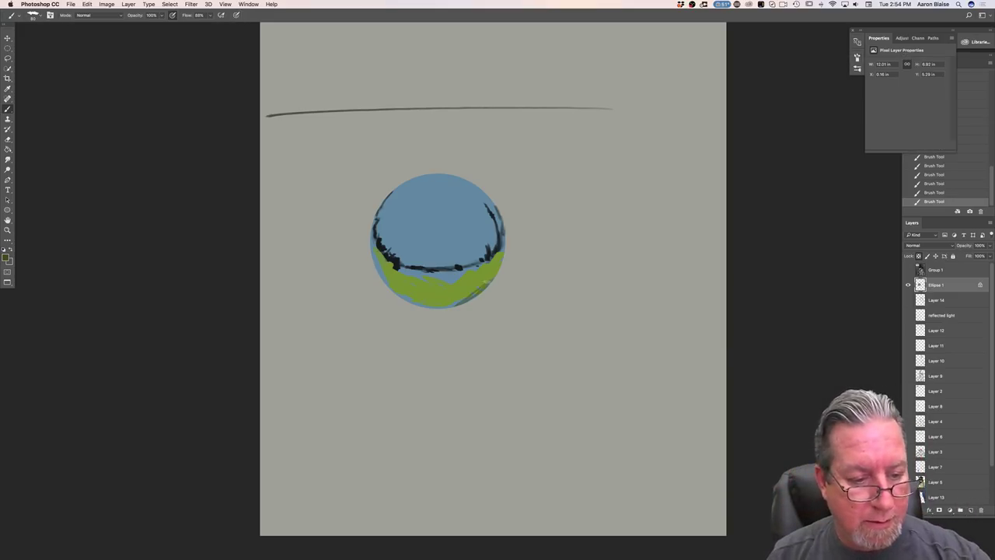
key("bracketright")
key("bracketright")
key("bracketright")
key("bracketright")
key("bracketright")
mouse_move(491, 275)
left_mouse_down()
mouse_move(464, 295)
mouse_move(416, 300)
mouse_move(381, 283)
mouse_move(451, 289)
mouse_move(375, 268)
mouse_move(362, 234)
left_mouse_up()
mouse_move(440, 300)
left_mouse_down()
mouse_move(456, 285)
mouse_move(435, 280)
left_mouse_up()
- Choose a soft light green (#72b86d) and brush it onto the sphere's ground reflection just below the horizon line
left_click(6, 258)
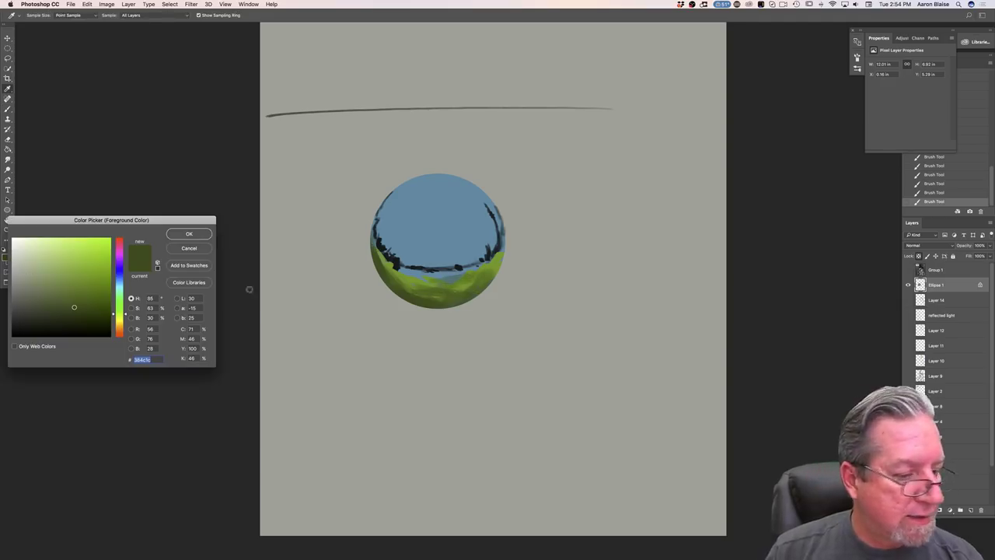
left_click(414, 274)
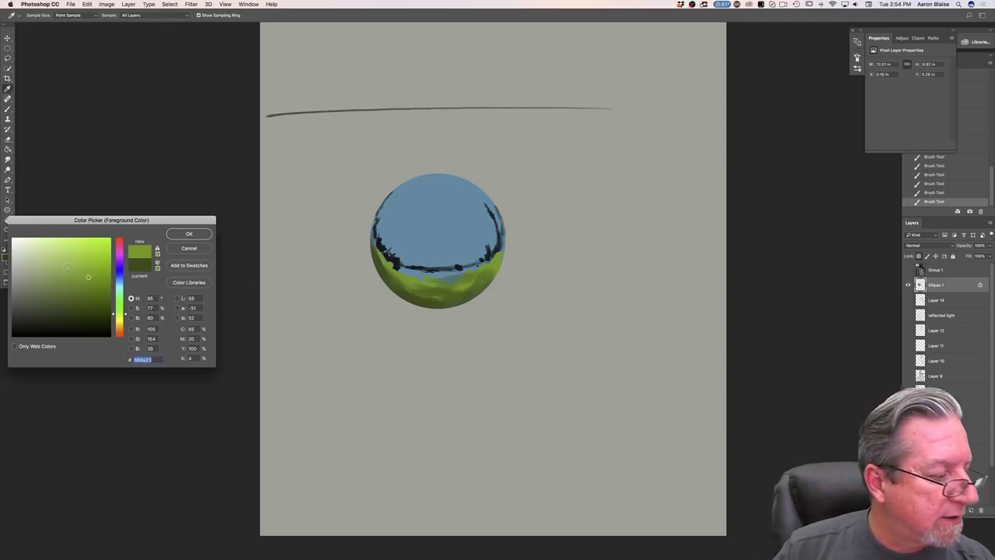
left_click_drag(120, 312, 121, 305)
left_click(49, 260)
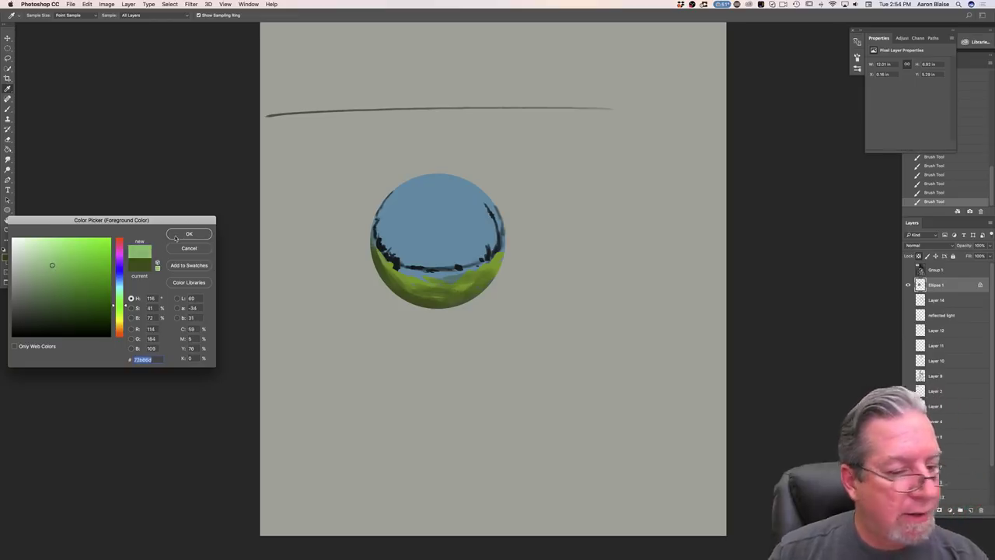
left_click(175, 238)
mouse_move(412, 273)
left_mouse_down()
mouse_move(491, 266)
mouse_move(439, 278)
mouse_move(447, 286)
mouse_move(409, 281)
mouse_move(421, 285)
left_mouse_up()
left_click_drag(488, 264, 500, 244)
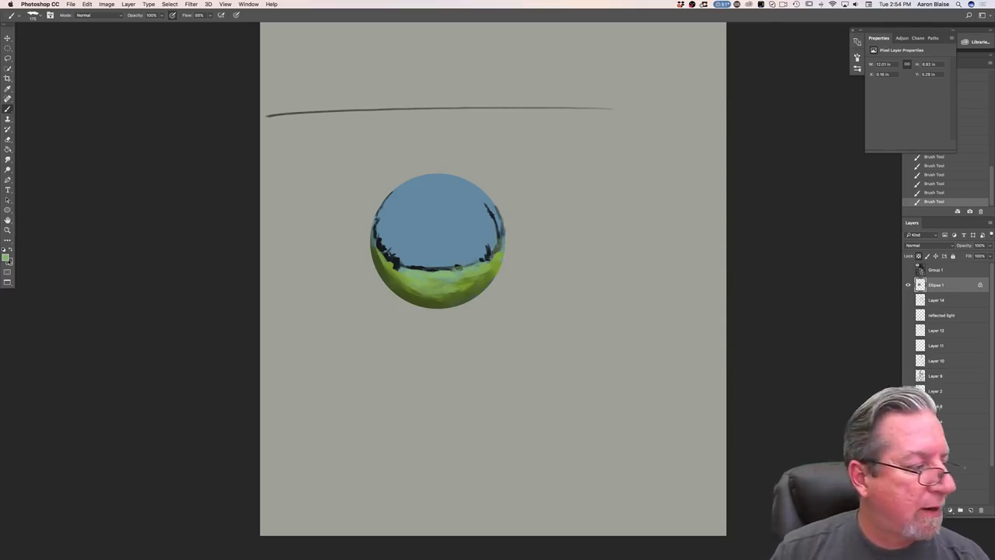
- Choose a brighter sky blue (#4399d0), based on the sphere's own blue, and paint it over the upper part of the sphere
left_click(8, 259)
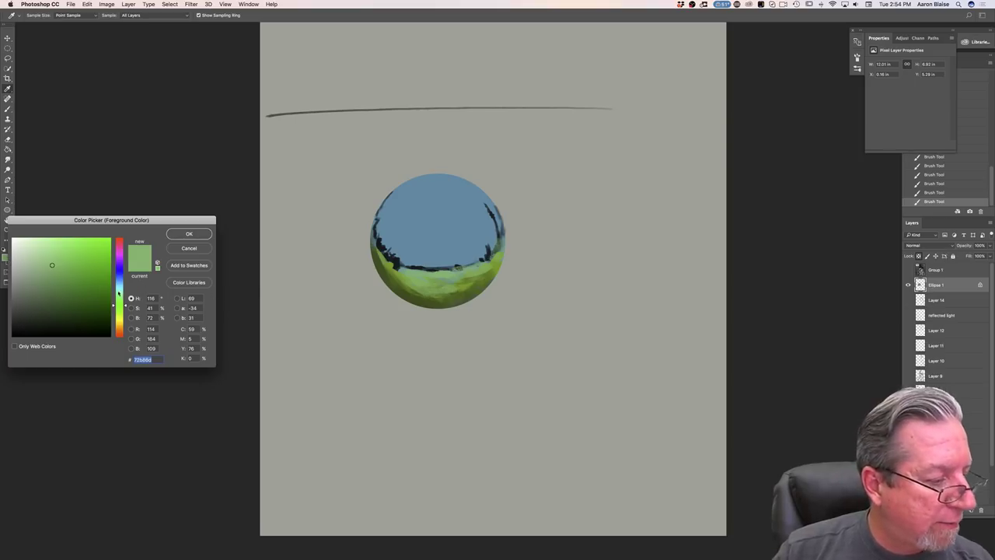
left_click(440, 185)
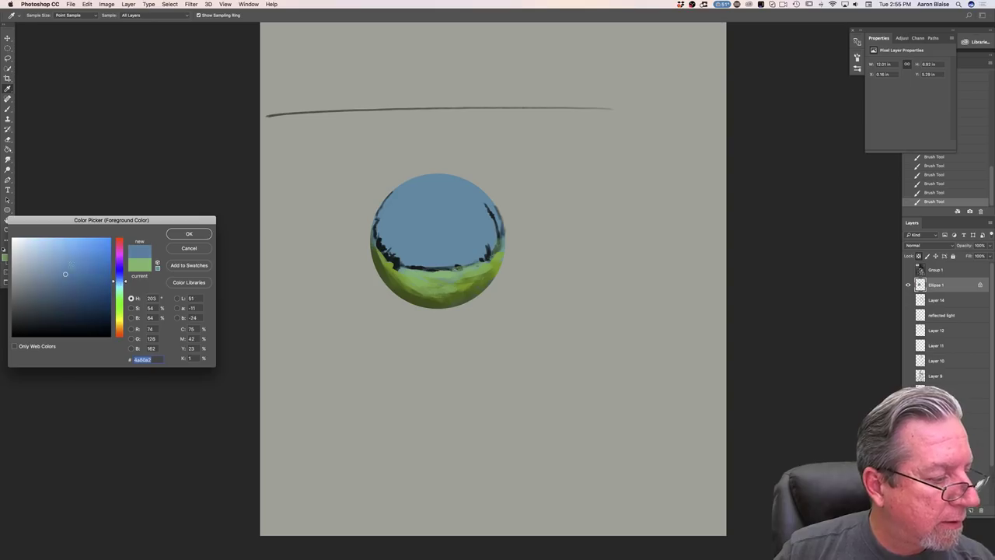
key("Return")
mouse_move(458, 183)
left_mouse_down()
mouse_move(419, 192)
mouse_move(410, 215)
mouse_move(412, 185)
mouse_move(401, 199)
mouse_move(467, 192)
left_mouse_up()
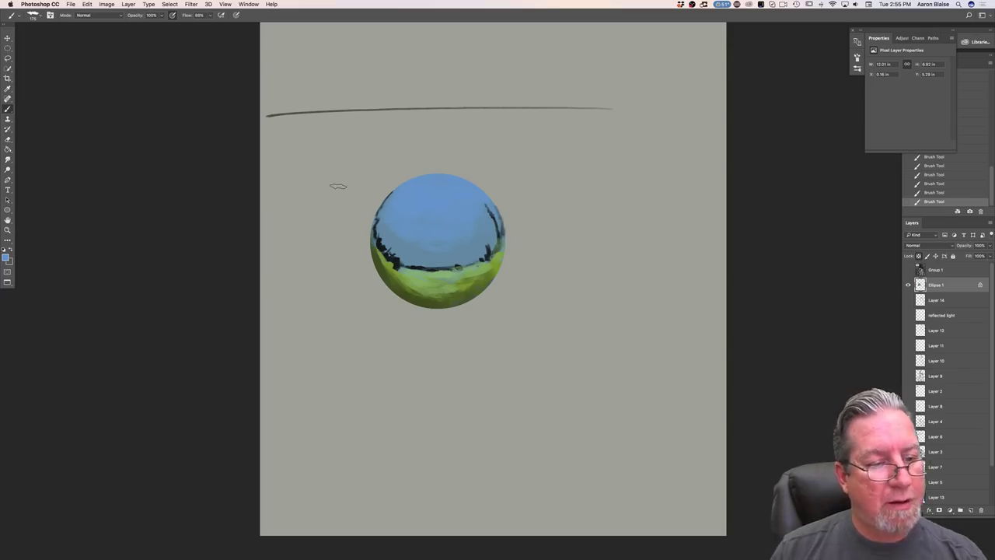
- Choose a light cyan blue (#6eccdd) and brush it over the sphere's lower and side sky toward the horizon line
left_click(5, 257)
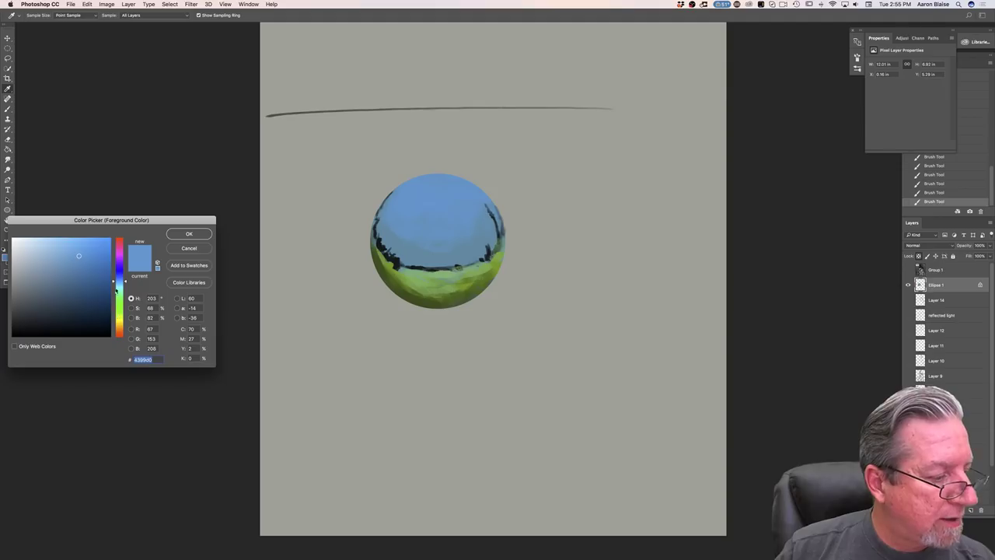
left_click_drag(119, 283, 119, 285)
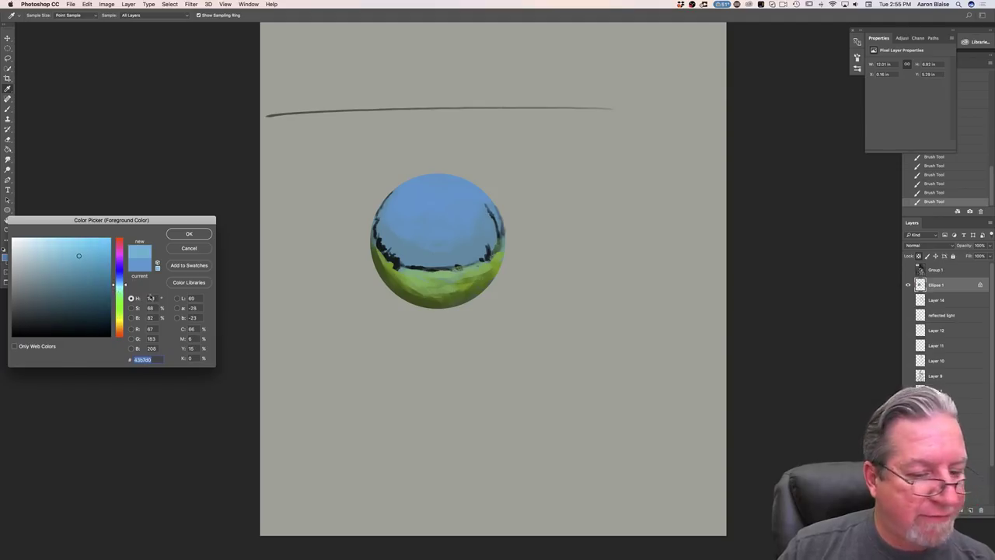
left_click(119, 286)
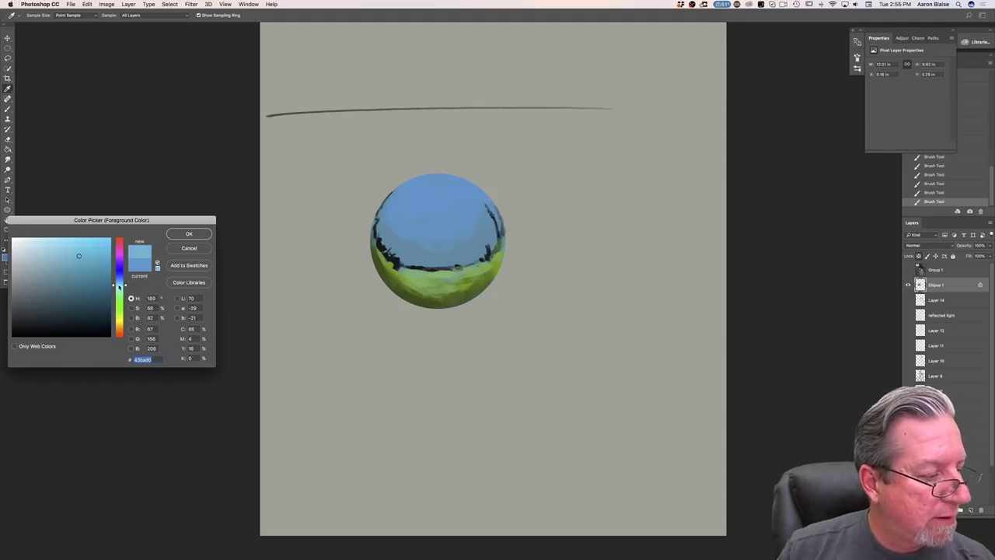
left_click(79, 256)
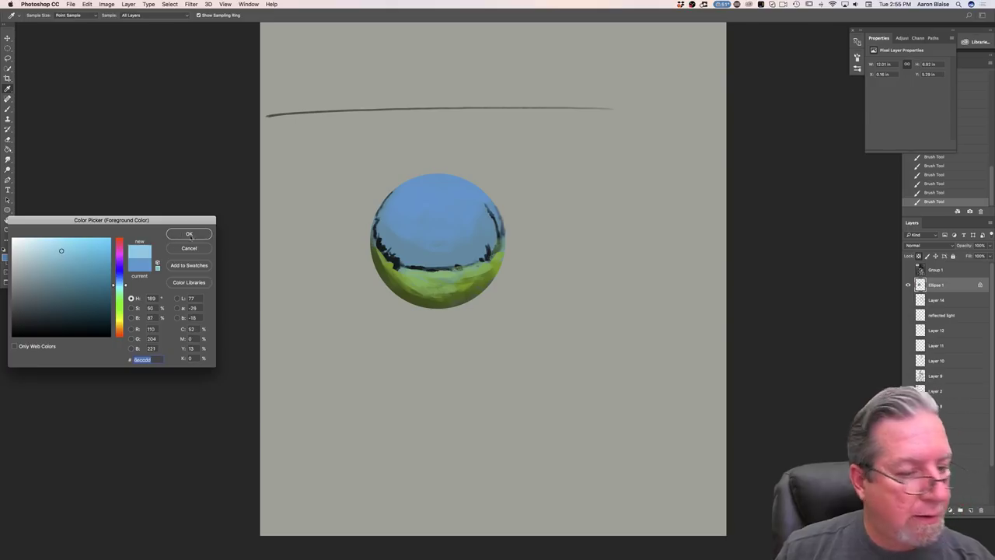
key("Return")
key("b")
mouse_move(478, 207)
left_mouse_down()
mouse_move(486, 230)
mouse_move(471, 200)
mouse_move(461, 214)
mouse_move(461, 205)
mouse_move(478, 247)
mouse_move(443, 263)
mouse_move(438, 250)
mouse_move(418, 255)
mouse_move(384, 226)
mouse_move(405, 250)
mouse_move(398, 202)
mouse_move(402, 223)
mouse_move(442, 243)
mouse_move(414, 192)
mouse_move(420, 238)
mouse_move(464, 252)
mouse_move(405, 259)
left_mouse_up()
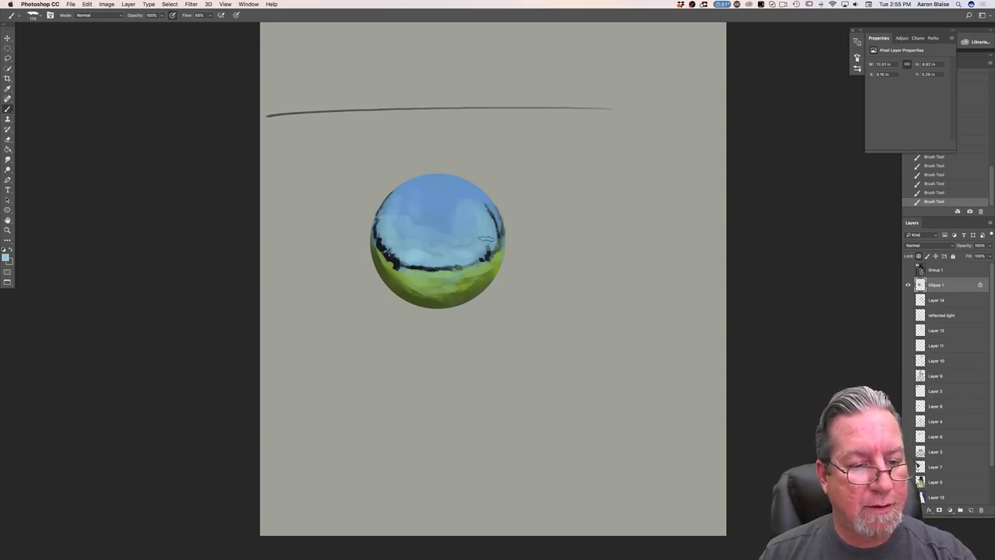
mouse_move(485, 243)
left_mouse_down()
mouse_move(489, 220)
mouse_move(460, 178)
left_mouse_up()
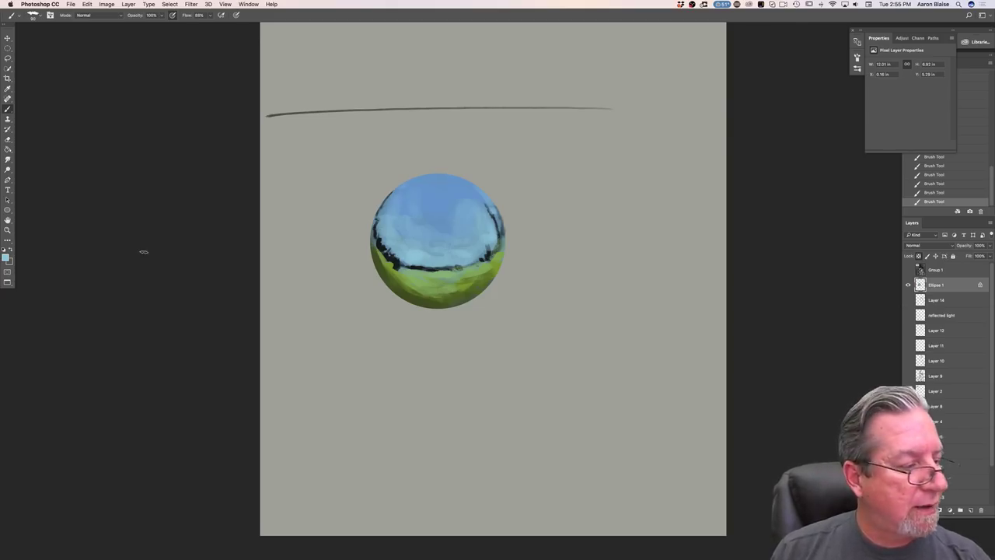
- Choose a pale cyan and paint bright clouds above the sphere's horizon line and near its upper left edge
left_click(5, 257)
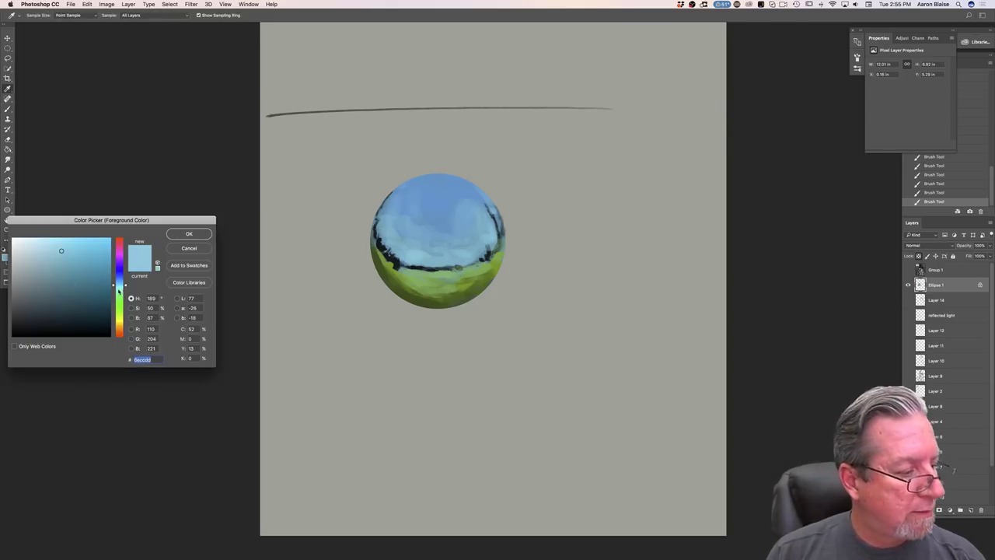
left_click(119, 288)
left_click(50, 241)
key("Return")
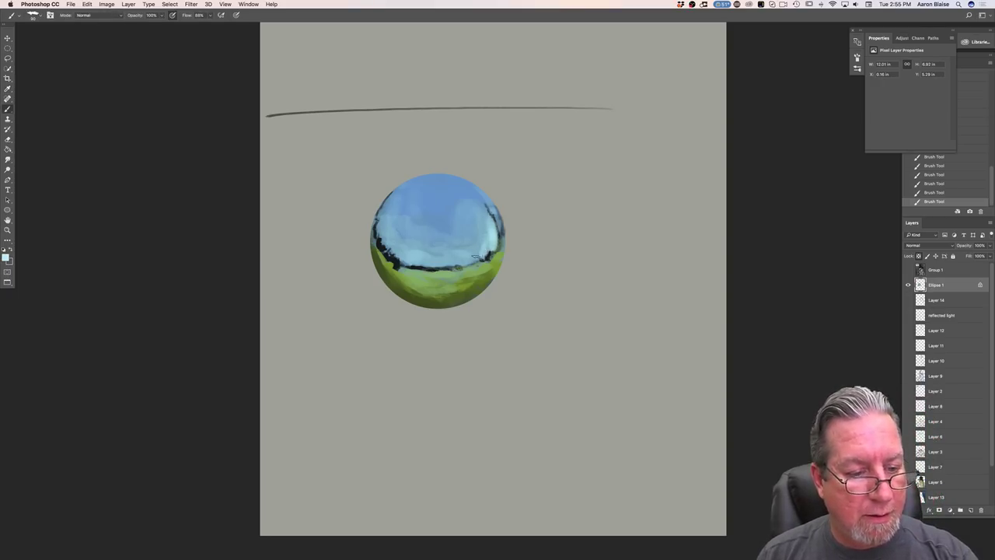
left_click_drag(481, 232, 432, 260)
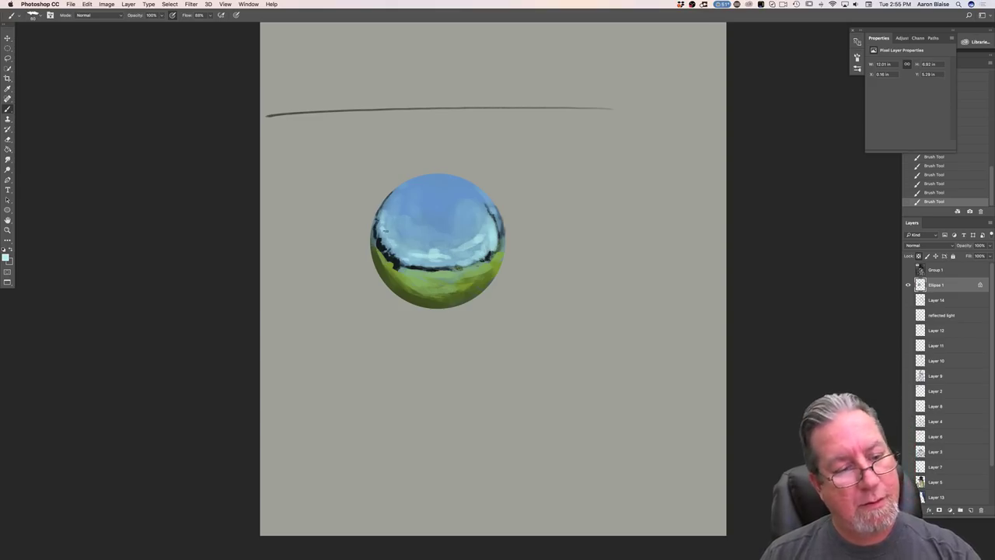
mouse_move(402, 196)
left_mouse_down()
mouse_move(396, 204)
mouse_move(409, 188)
mouse_move(396, 226)
mouse_move(395, 209)
mouse_move(404, 225)
left_mouse_up()
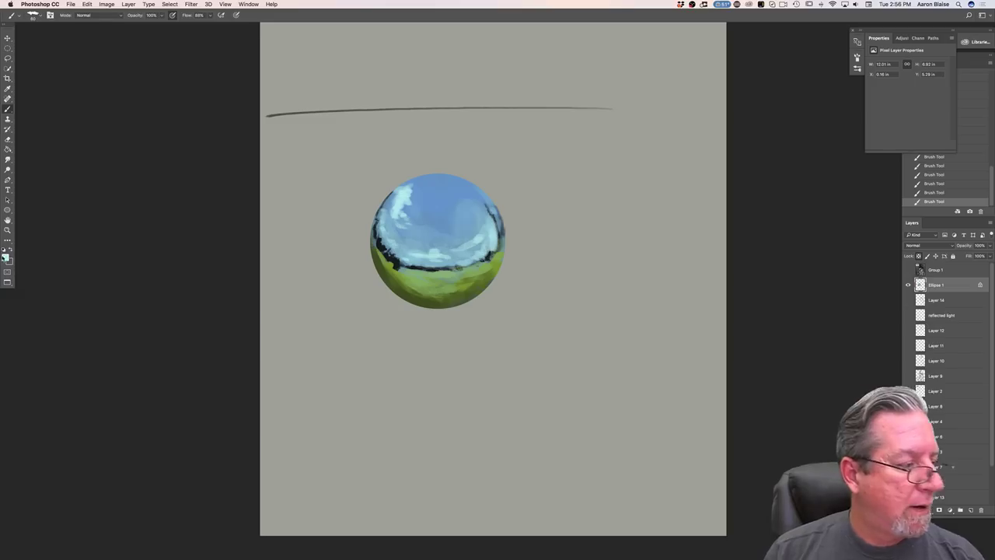
- Choose a near-black green (#101c1b), darken the sphere's tree line up its right edge and dab small dark shapes on the green ground
left_click(5, 257)
left_click(55, 325)
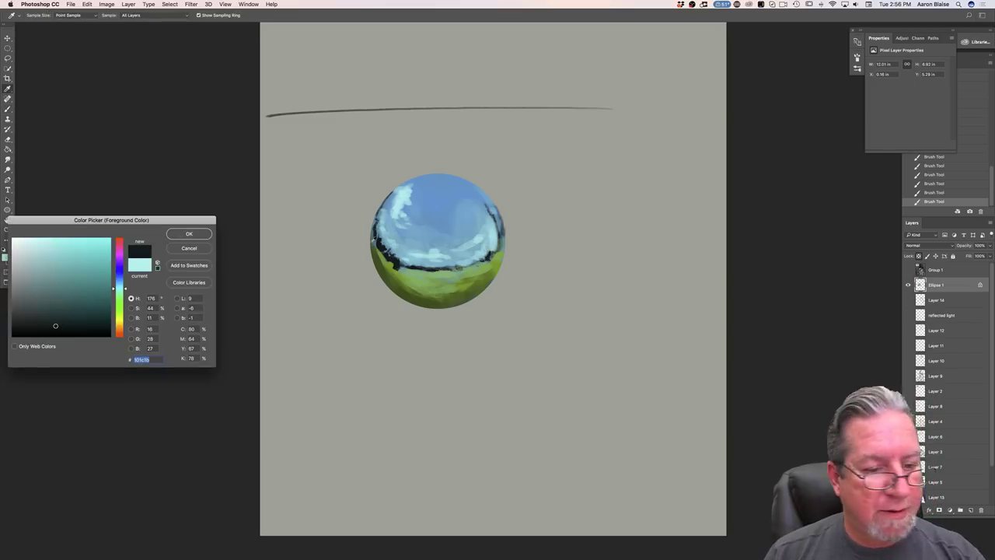
left_click(189, 233)
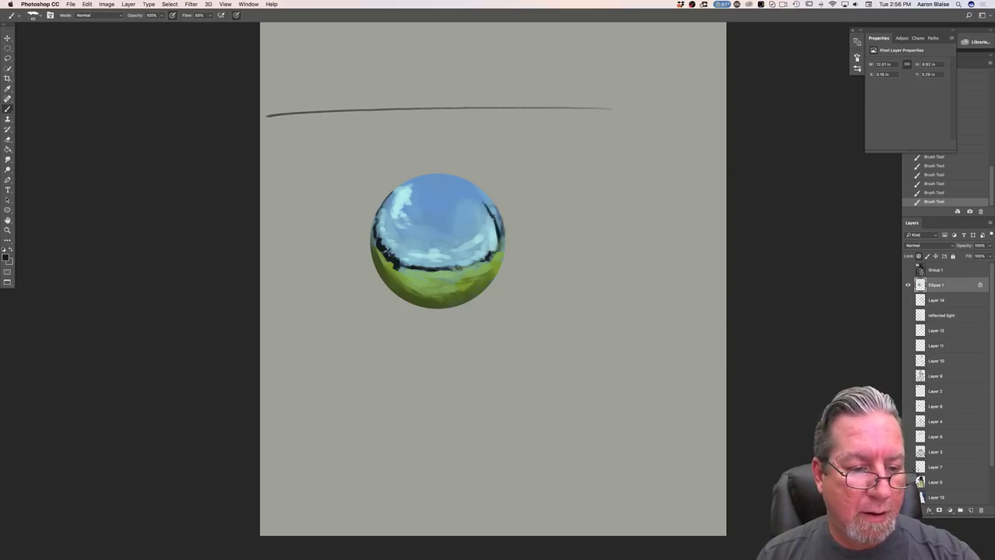
mouse_move(501, 232)
left_mouse_down()
mouse_move(491, 253)
mouse_move(499, 261)
left_mouse_up()
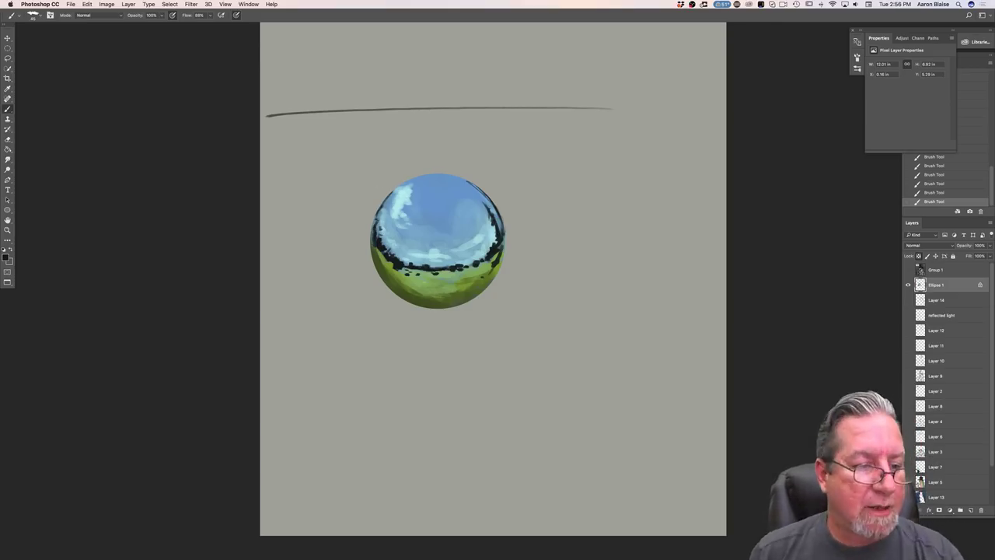
left_click(389, 263)
left_click(390, 269)
left_click(403, 282)
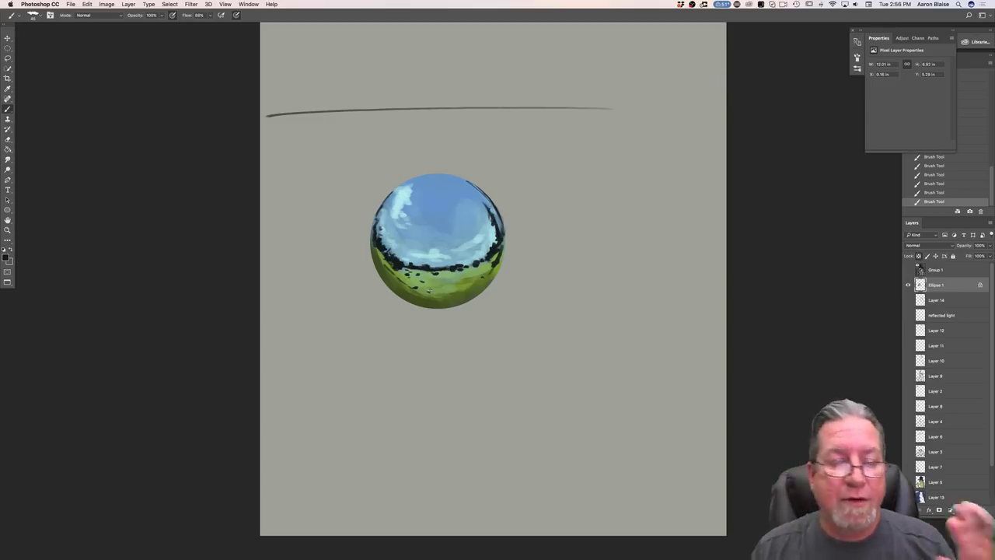
- Hide the demo sphere layer and show the layers of the cicada painting again
left_click(907, 285)
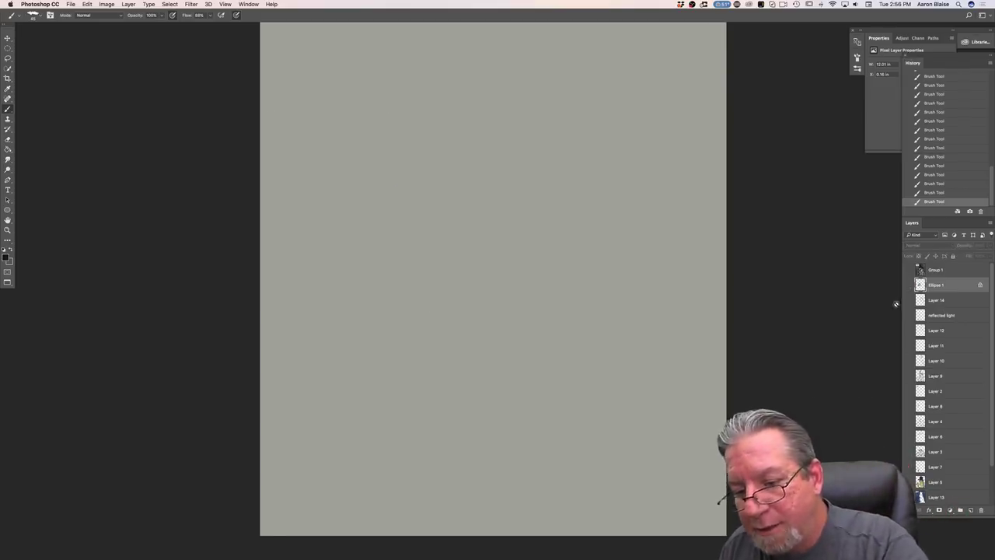
left_click(908, 301)
left_click(907, 301, "alt")
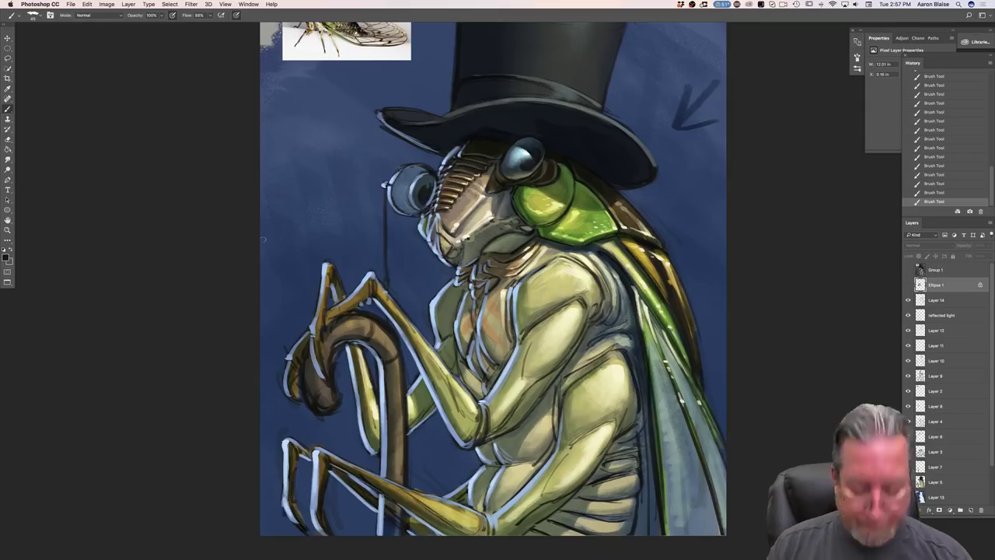
key("super+minus")
key("super+minus")
key("super+equal")
key("super+equal")
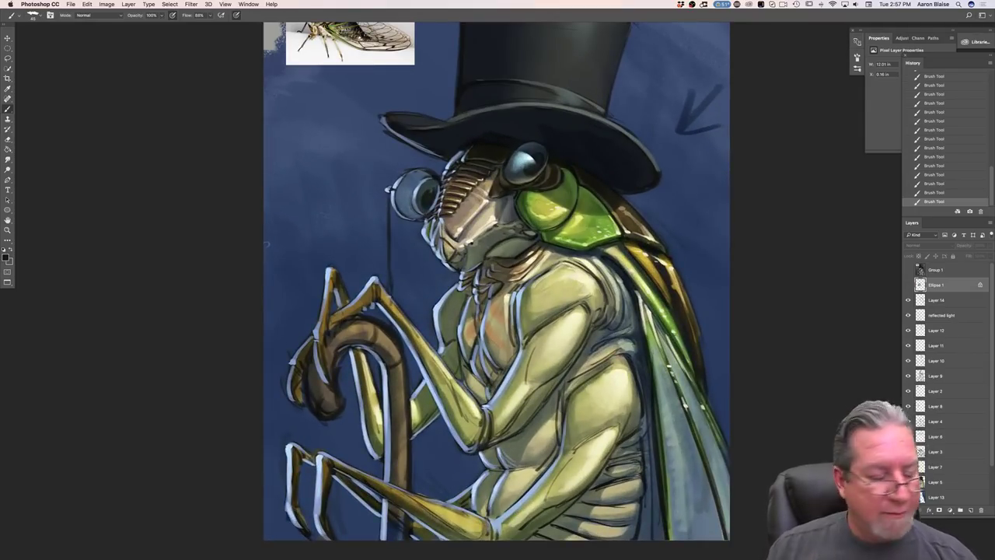
- Sample an olive tone (#767a54) from the cicada's body as the brush colour
left_click(6, 259)
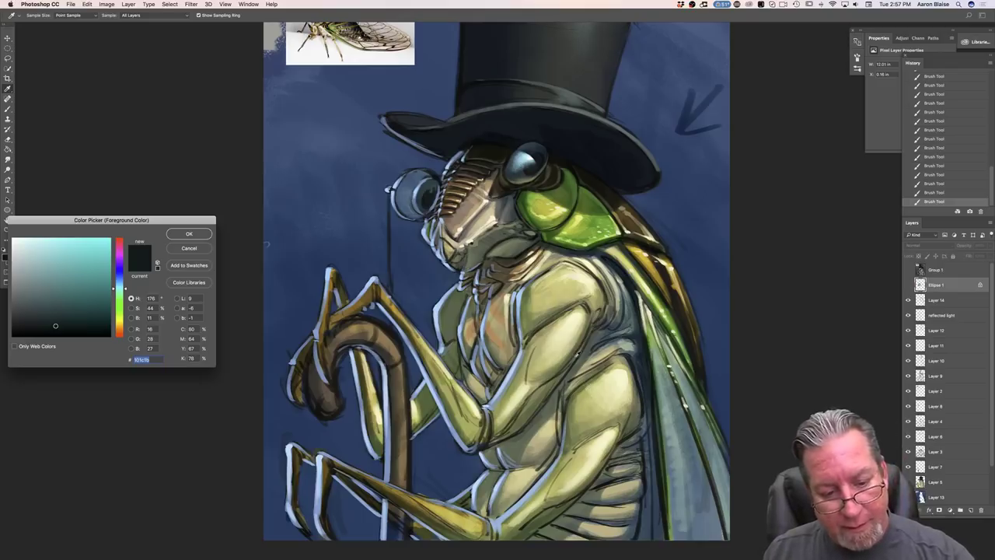
left_click(583, 342)
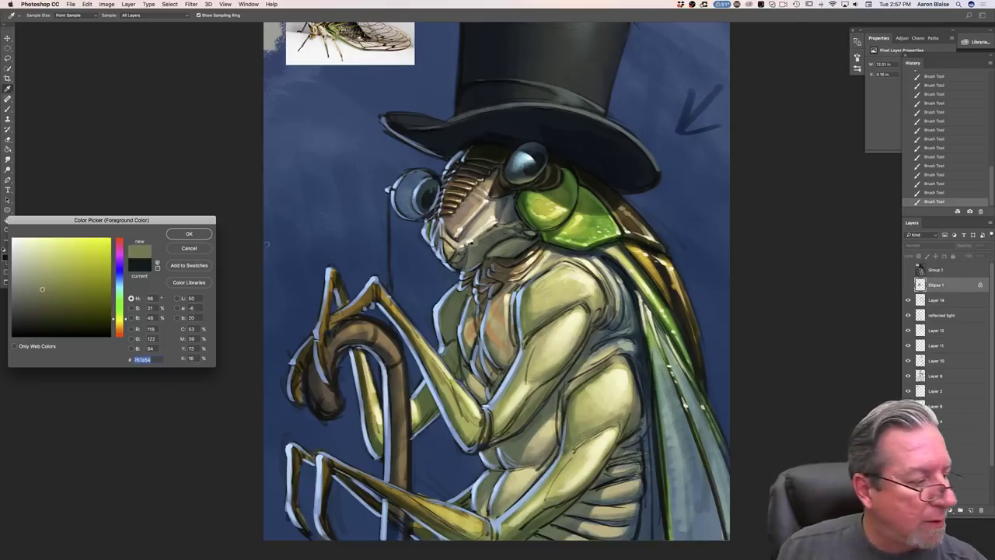
key("Return")
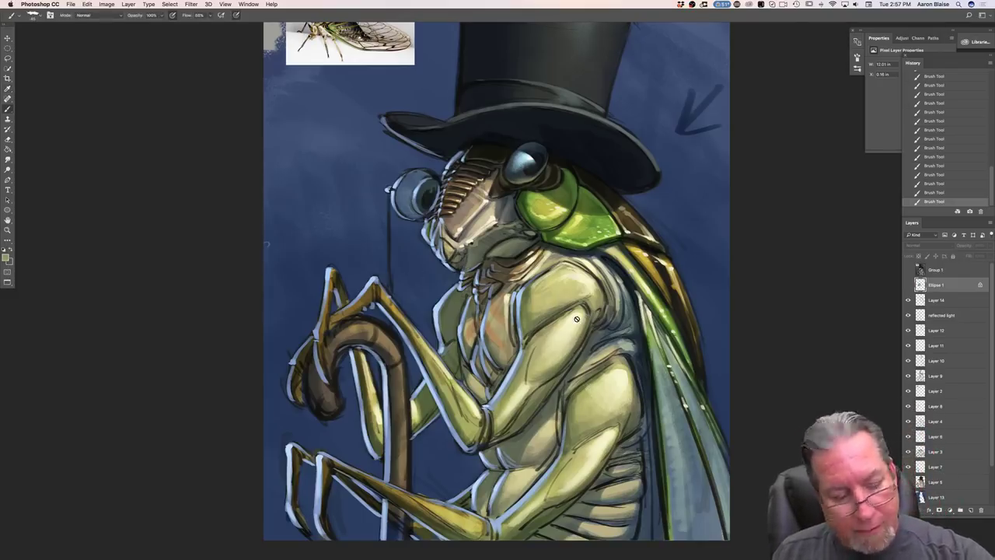
- On Layer 12, choose a pale cream colour and paint highlights on the cicada's abdomen segments and the folds behind its arms
left_click(935, 301)
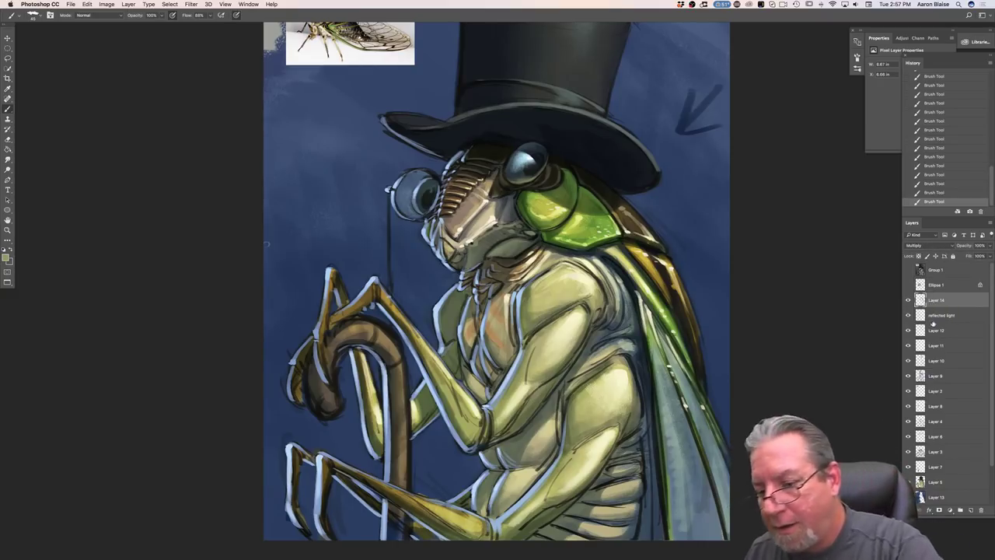
left_click(933, 318)
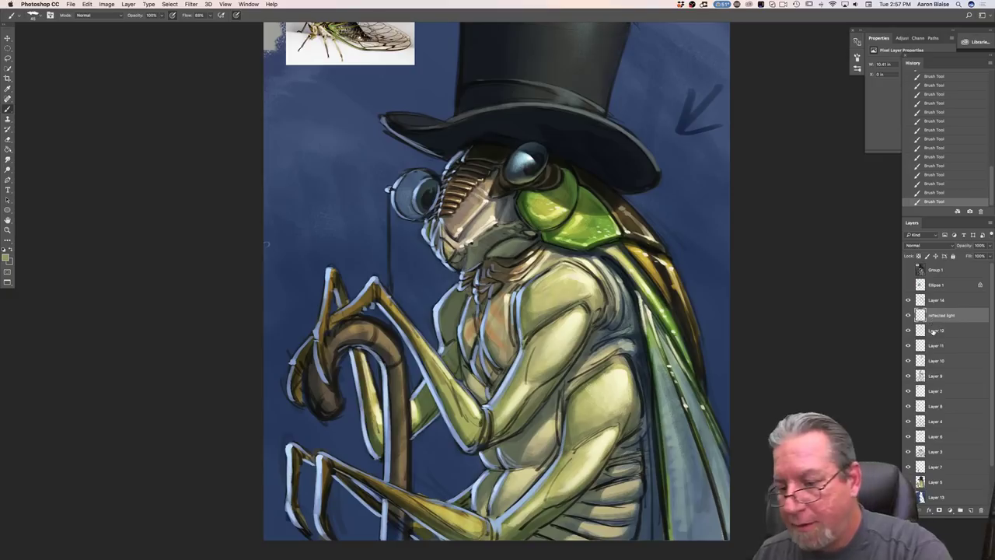
left_click(933, 331)
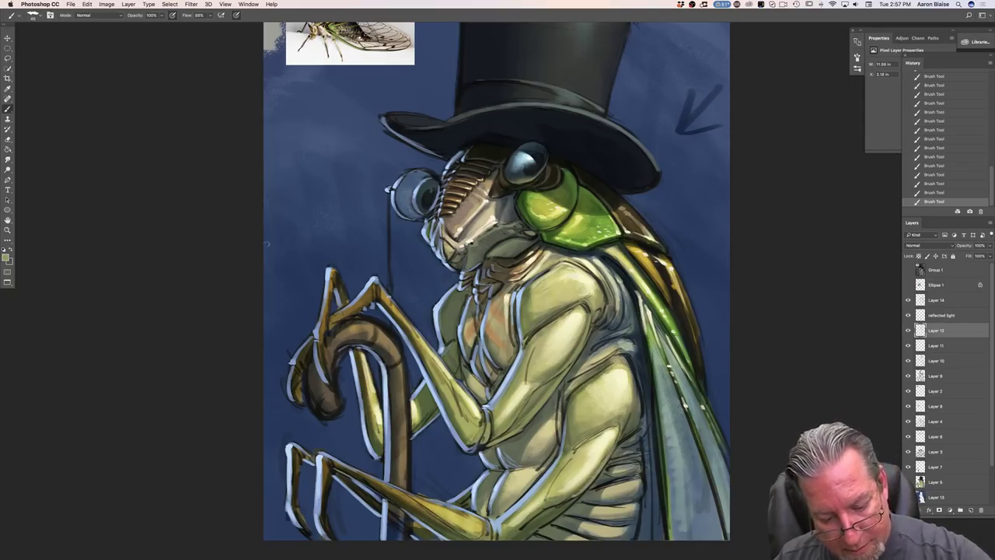
key("super+minus")
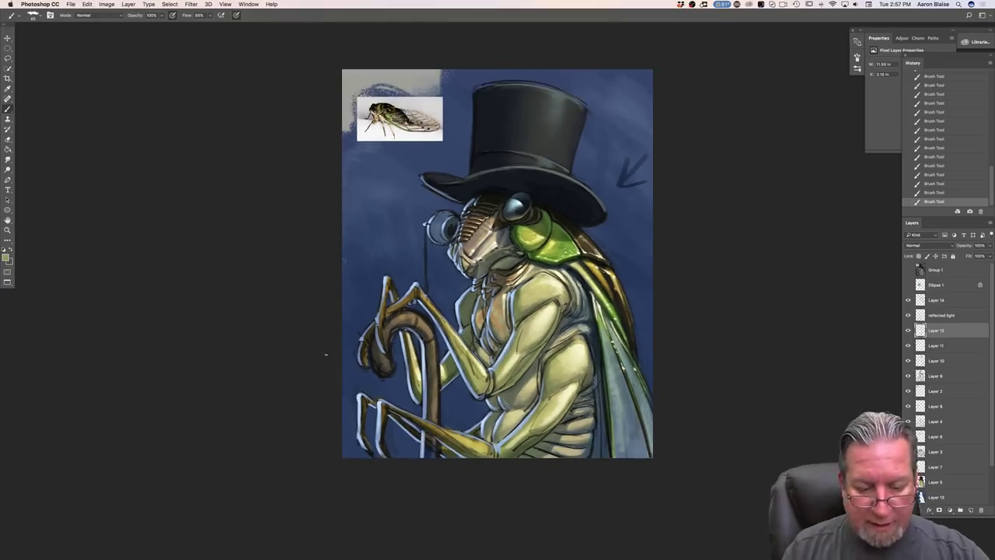
key("super+plus")
scroll(295, 285, "down", 3)
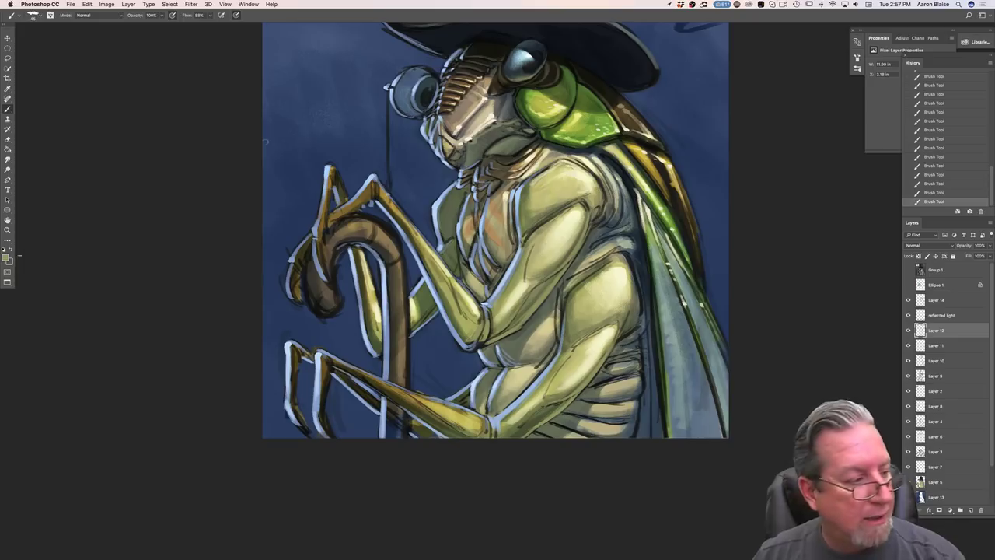
left_click(7, 256)
left_click(36, 244)
left_click(189, 233)
left_click(630, 382)
left_click_drag(627, 407, 605, 408)
left_click(614, 427)
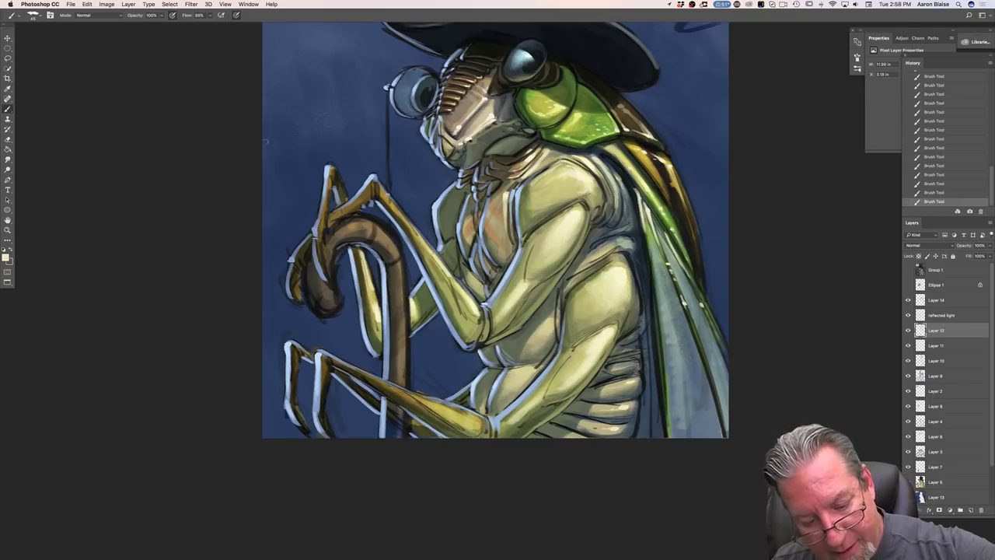
mouse_move(611, 427)
left_mouse_down()
mouse_move(594, 427)
mouse_move(636, 354)
left_mouse_up()
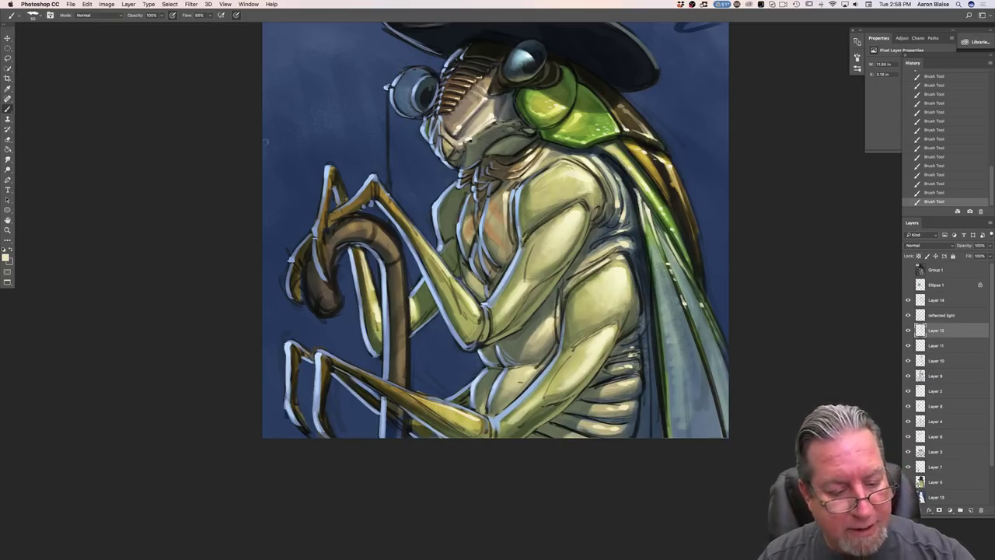
- Choose a near-white cream (#faf8f2) and dab bright highlights on the belly folds and along the dark wing edges
left_click(6, 257)
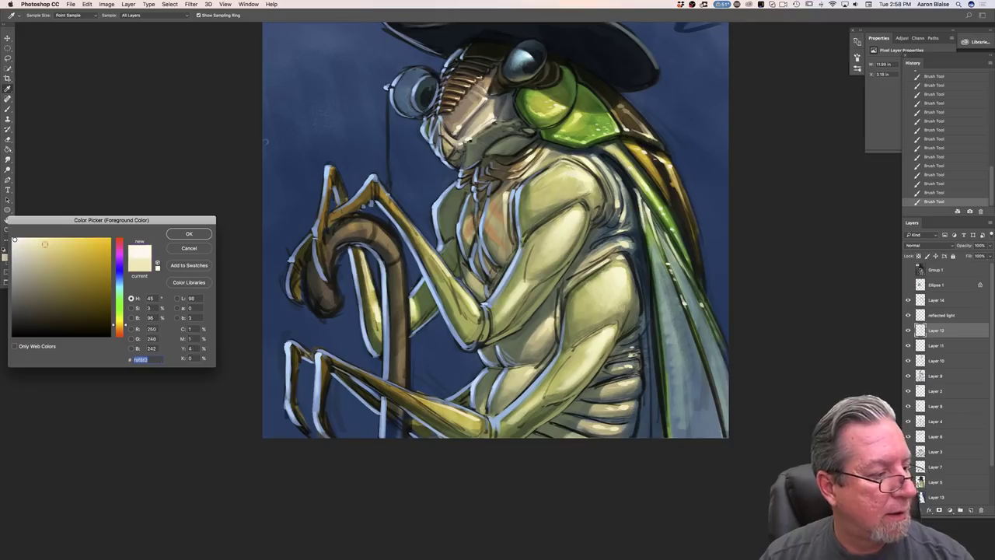
left_click(188, 235)
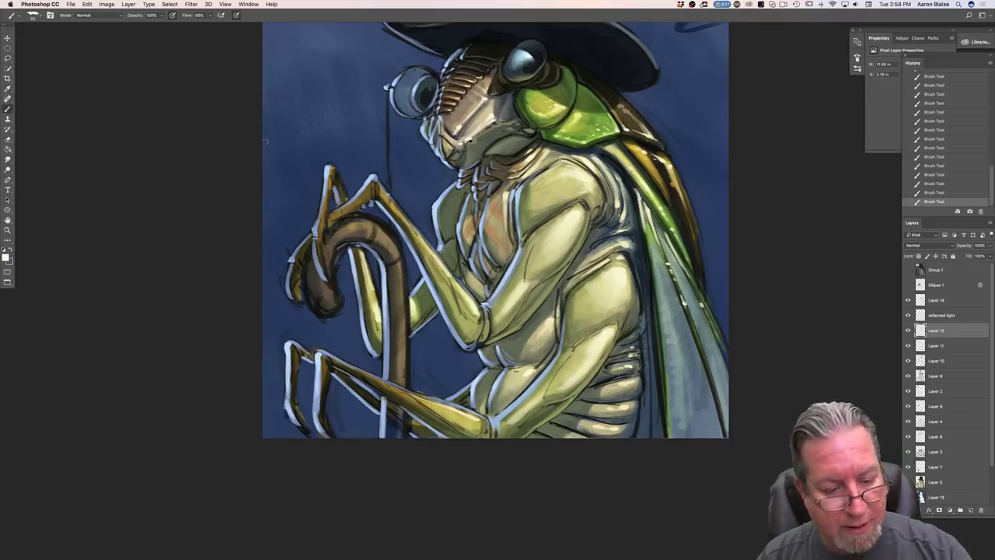
left_click(550, 322)
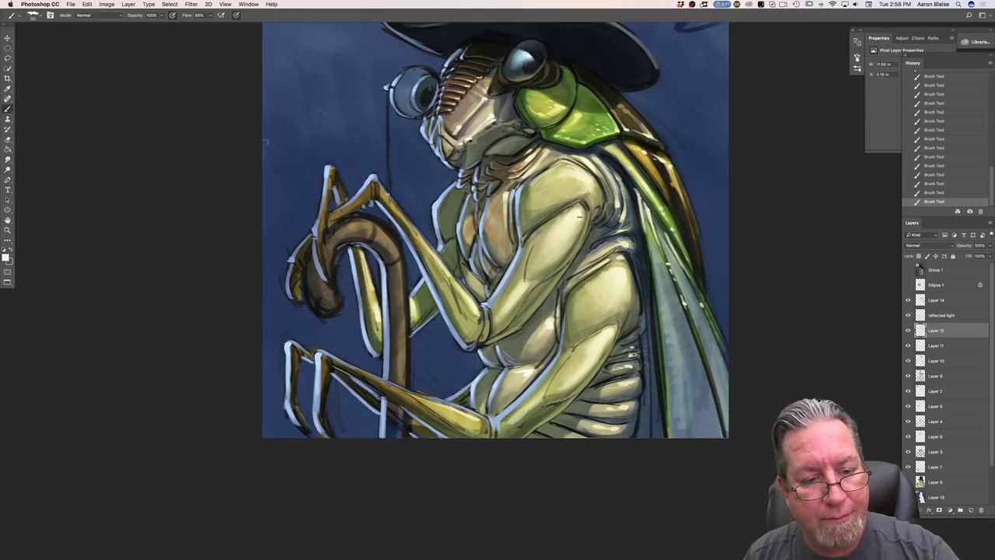
left_click_drag(689, 317, 712, 380)
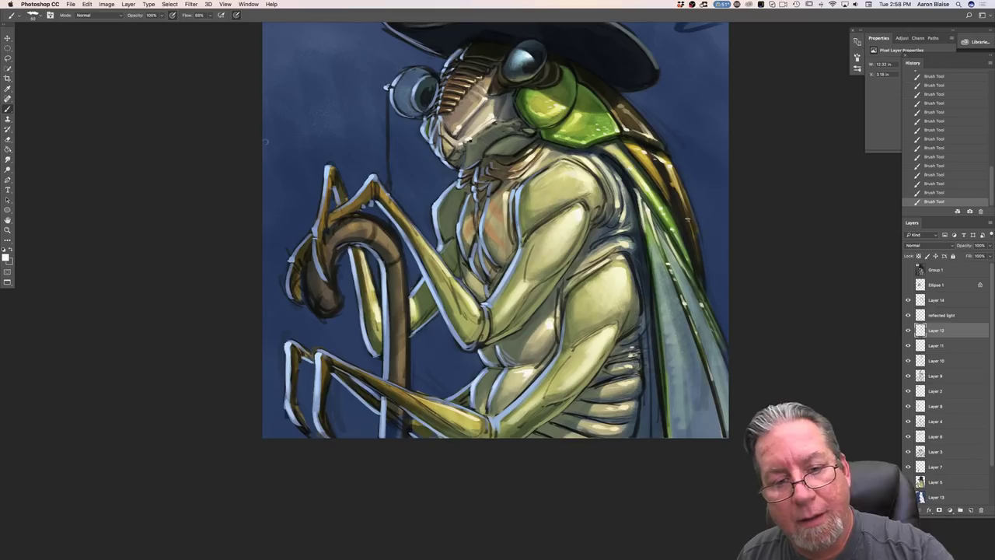
left_click_drag(684, 199, 696, 240)
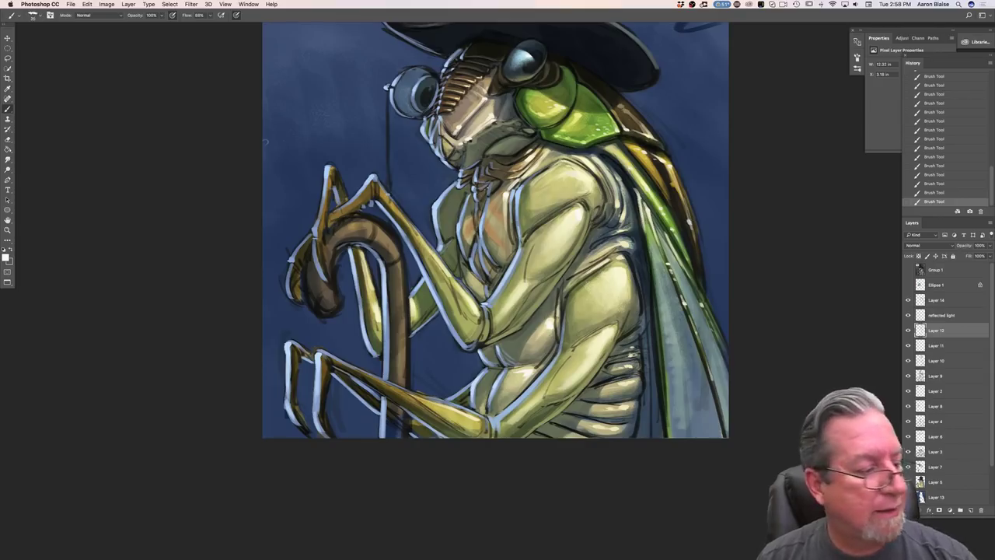
- On the reflected light layer, choose a pale icy blue (#d3ebfc) and brighten the rim accents along the cicada's face and chest
left_click(6, 257)
left_click(520, 190)
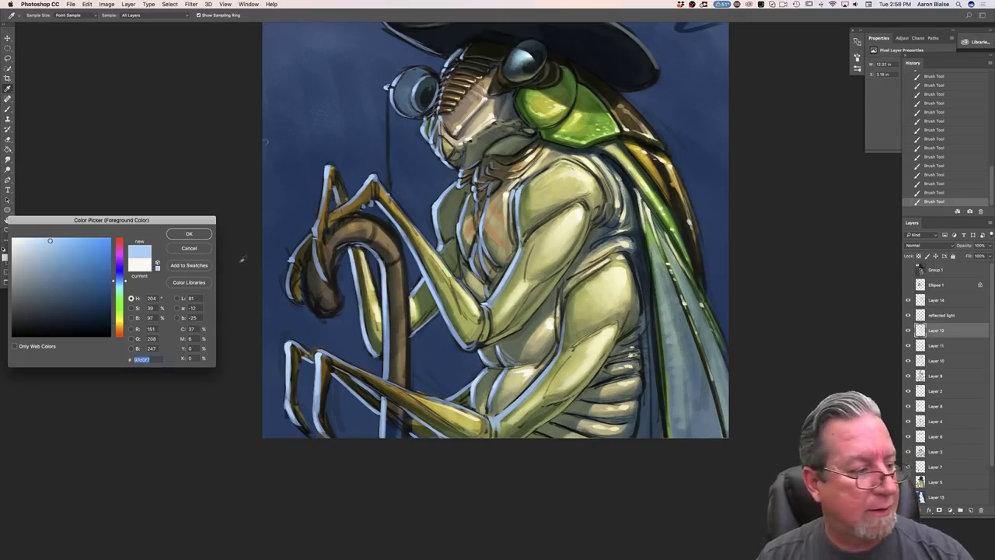
left_click(41, 239)
key("Return")
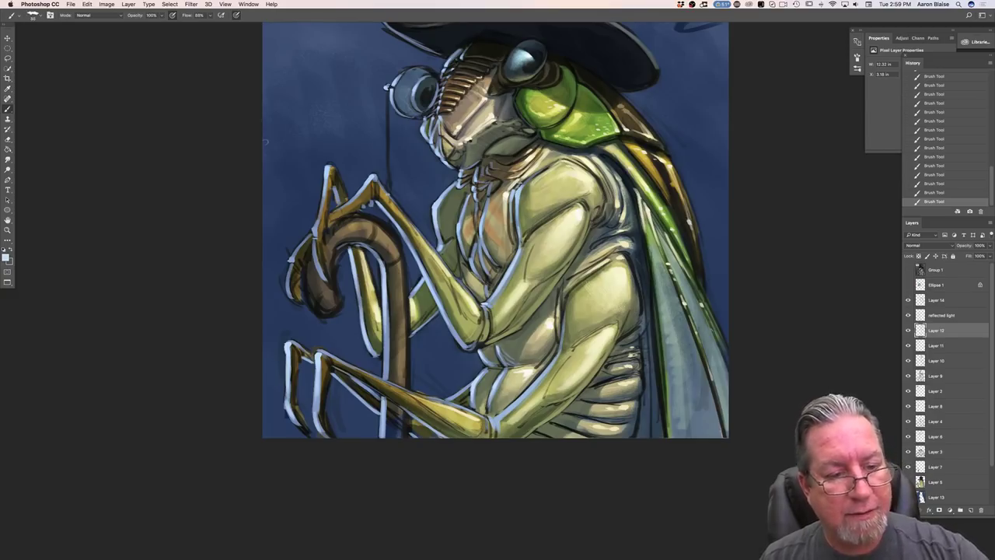
left_click(931, 316)
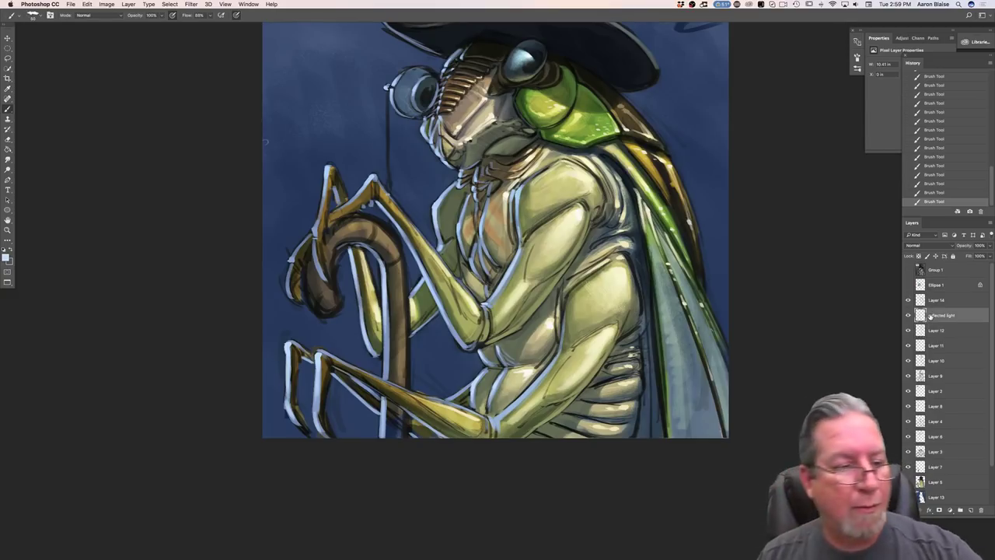
left_click(6, 256)
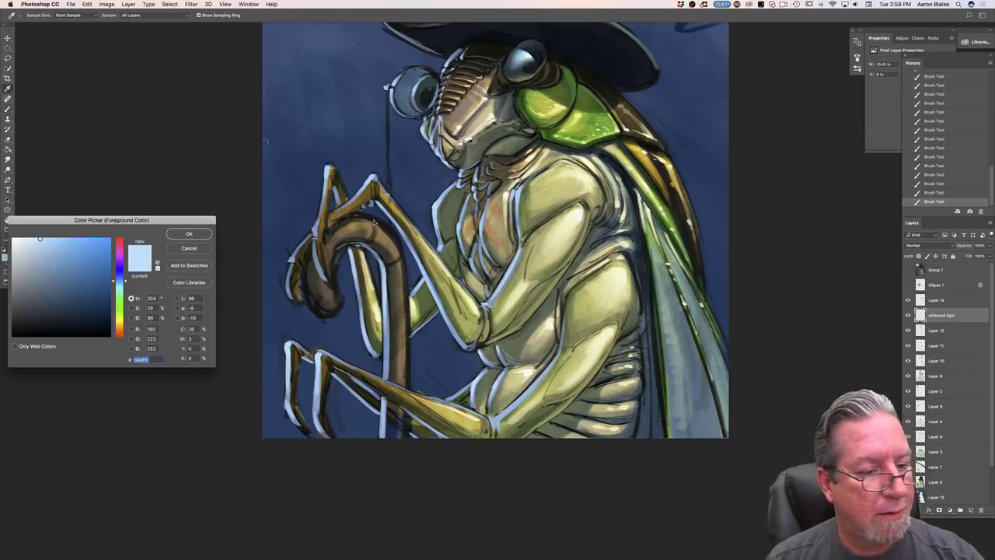
left_click(29, 239)
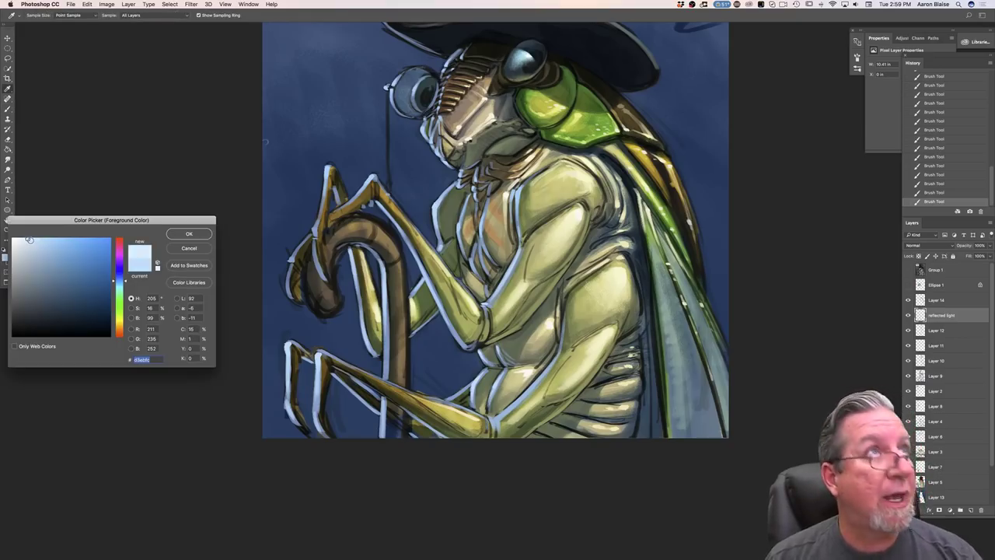
left_click(189, 233)
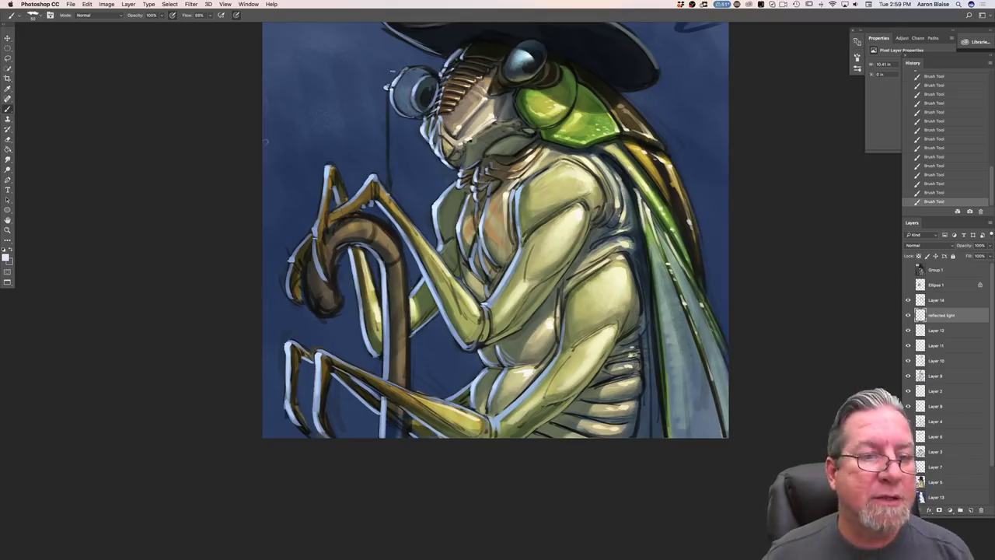
- Choose a mid blue (#80afd0) and paint reflected light around the near eye and along the front edge of the hat brim
left_click_drag(206, 329, 213, 431)
left_click(6, 257)
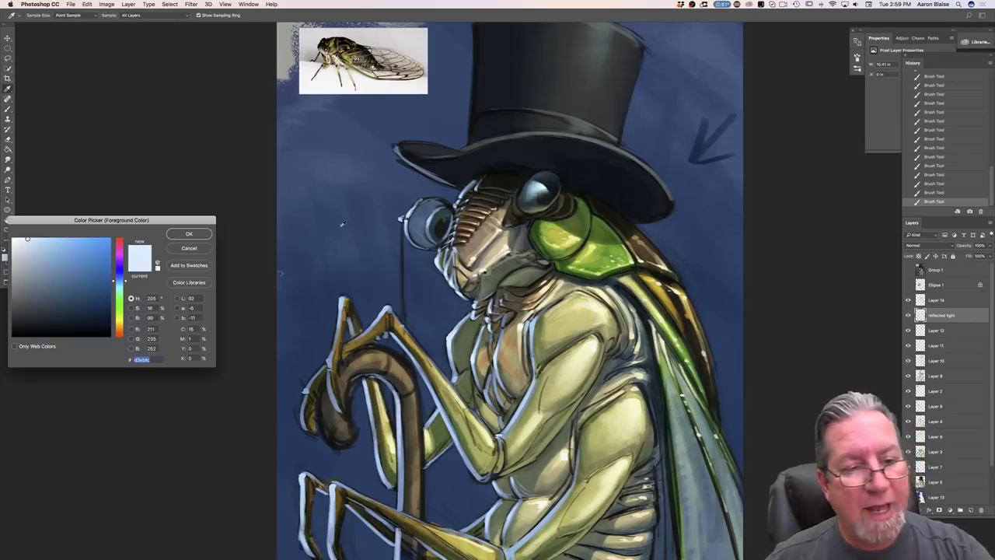
left_click(538, 188)
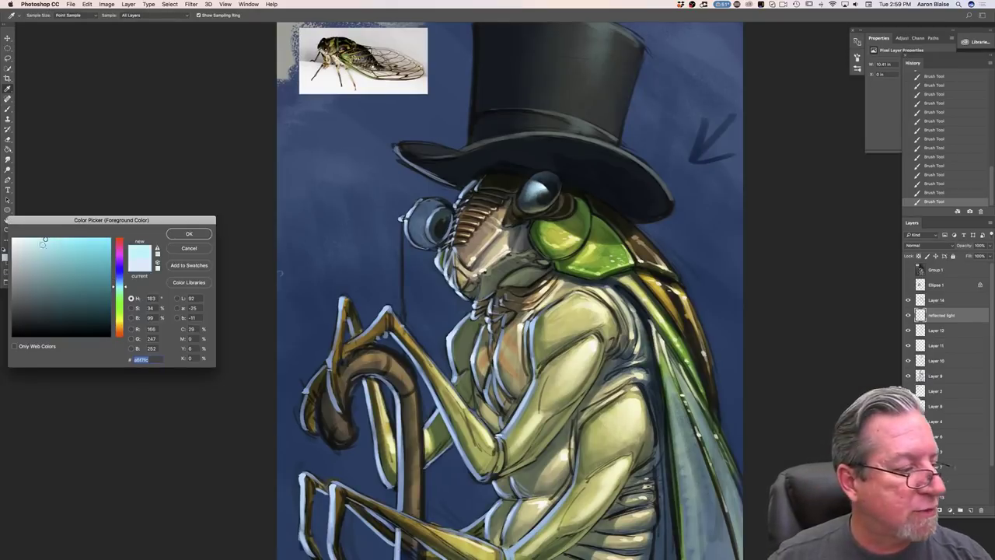
left_click(189, 233)
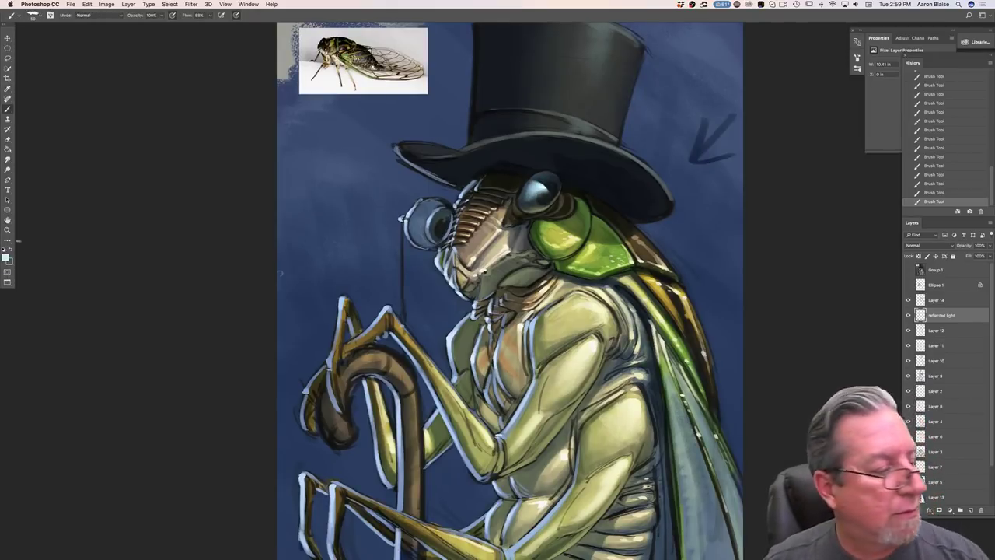
left_click(8, 259)
left_click(463, 186)
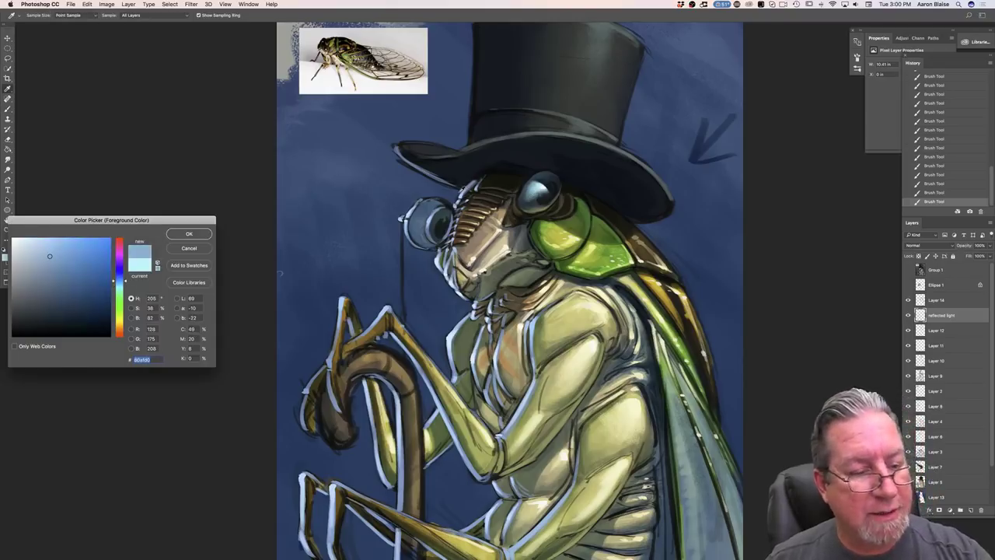
left_click(205, 230)
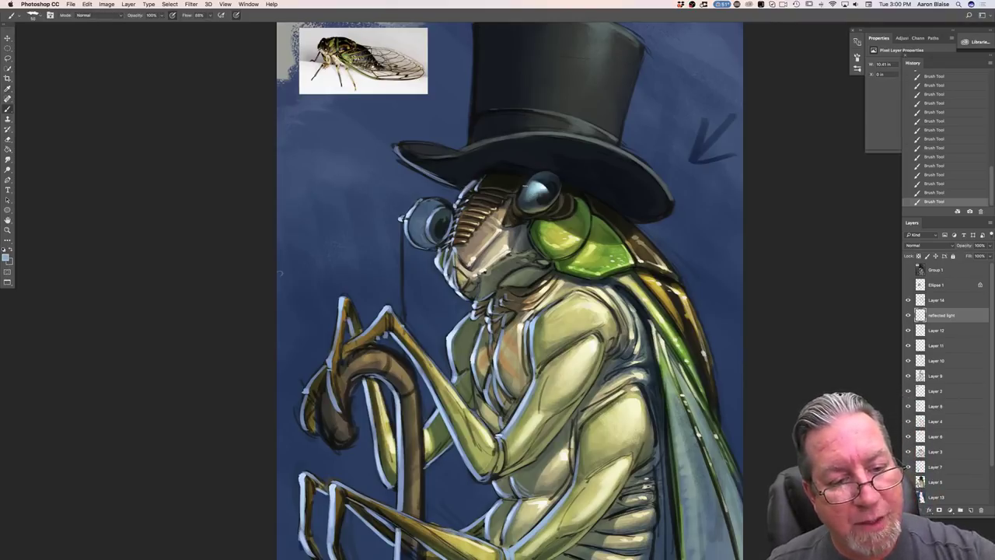
left_click_drag(527, 180, 524, 206)
left_click_drag(538, 174, 520, 204)
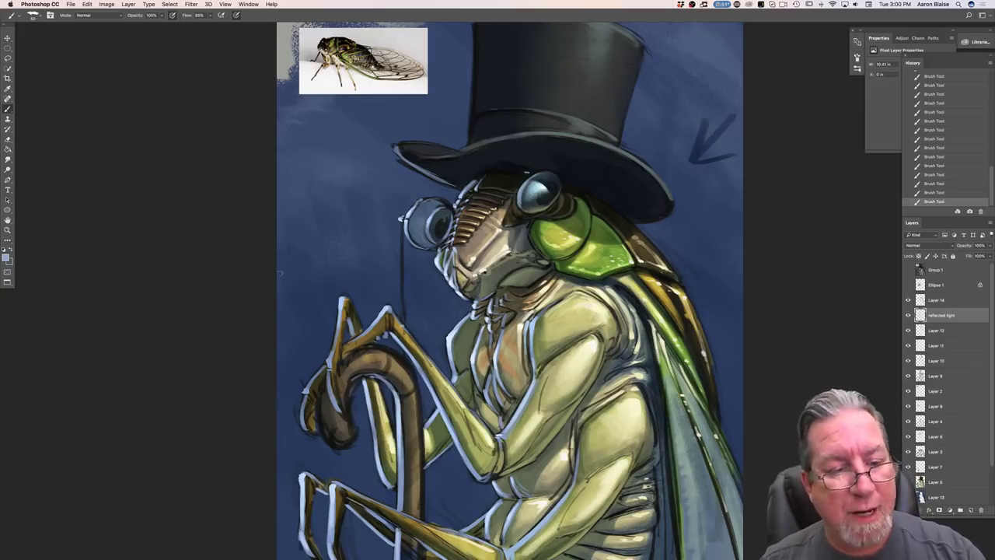
left_click_drag(514, 195, 515, 216)
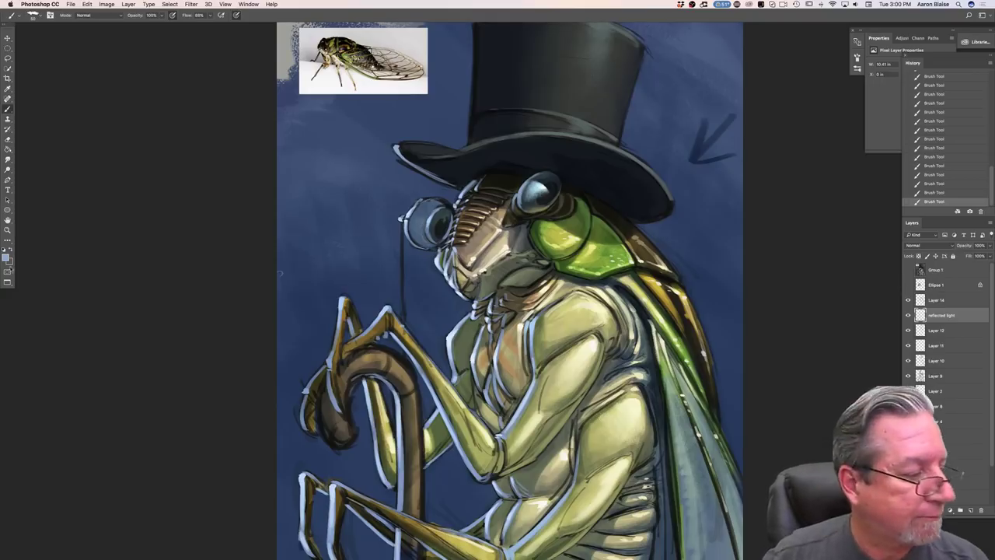
- Dab warm near-white highlights (#fbf7ef) on the face plates, and paint grey-green strokes (#99a983) on the jaw
left_click(6, 257)
left_click(506, 251)
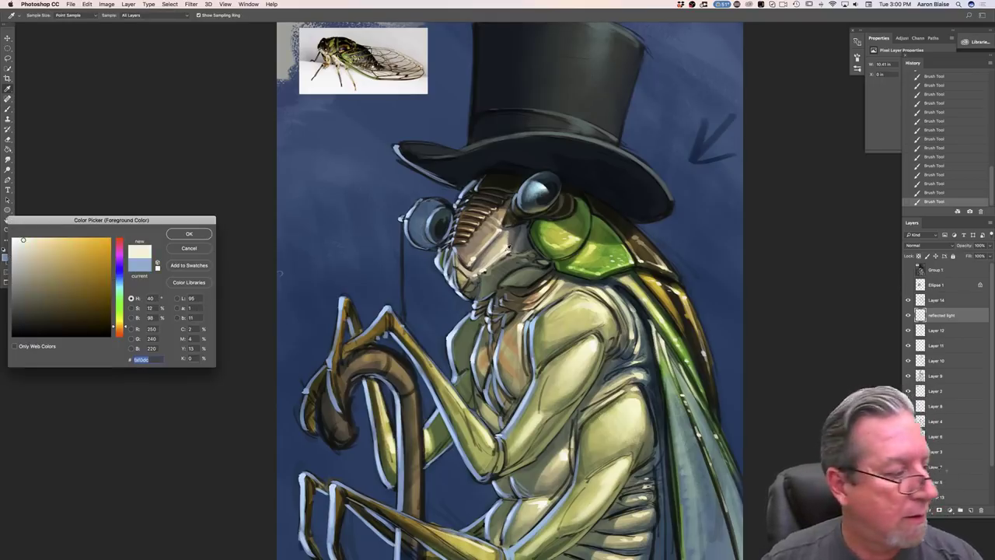
left_click(19, 241)
left_click(189, 233)
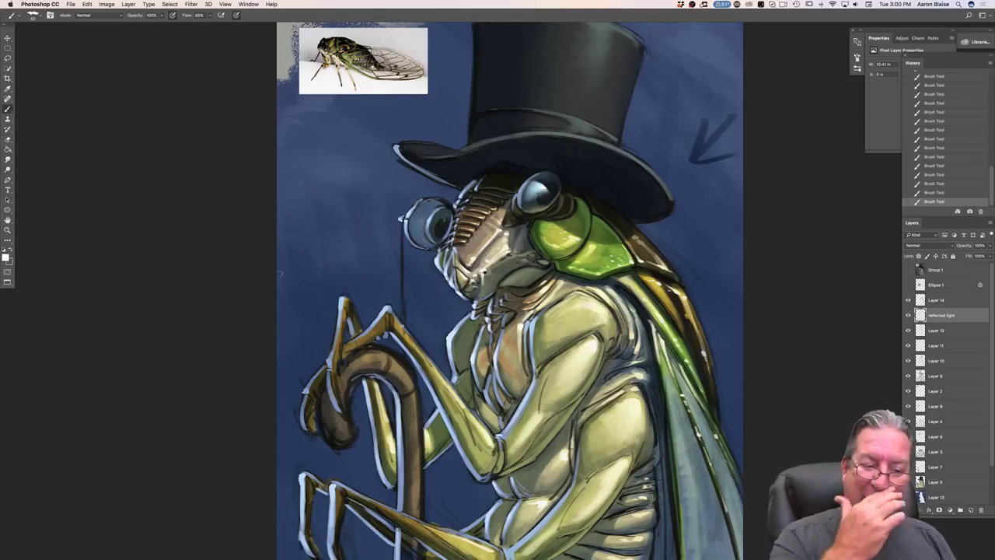
left_click(6, 257)
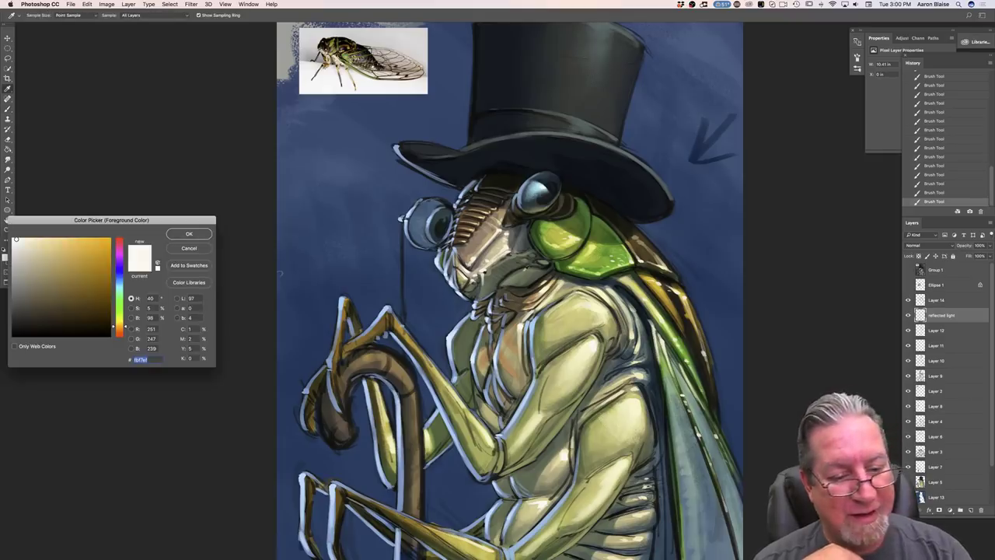
left_click(523, 272)
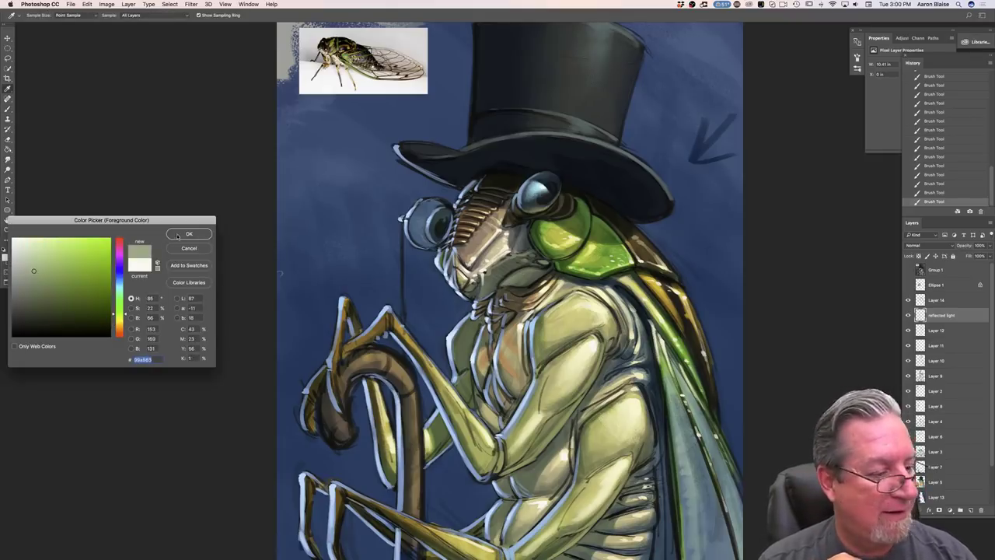
key("Return")
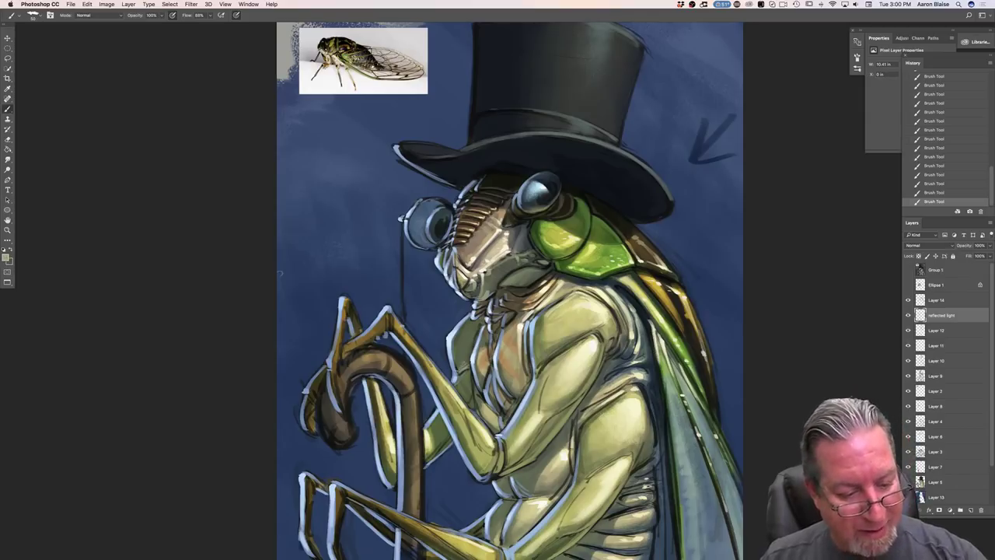
- Sample the brown of the neck, lighten it to #806647 and paint highlights on the neck folds below the jaw
left_click(7, 256)
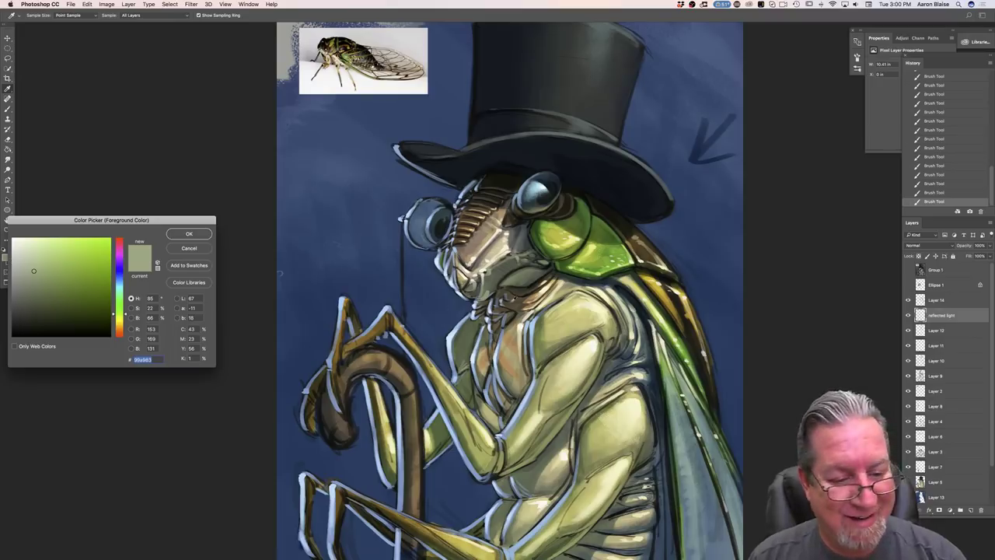
left_click(513, 297)
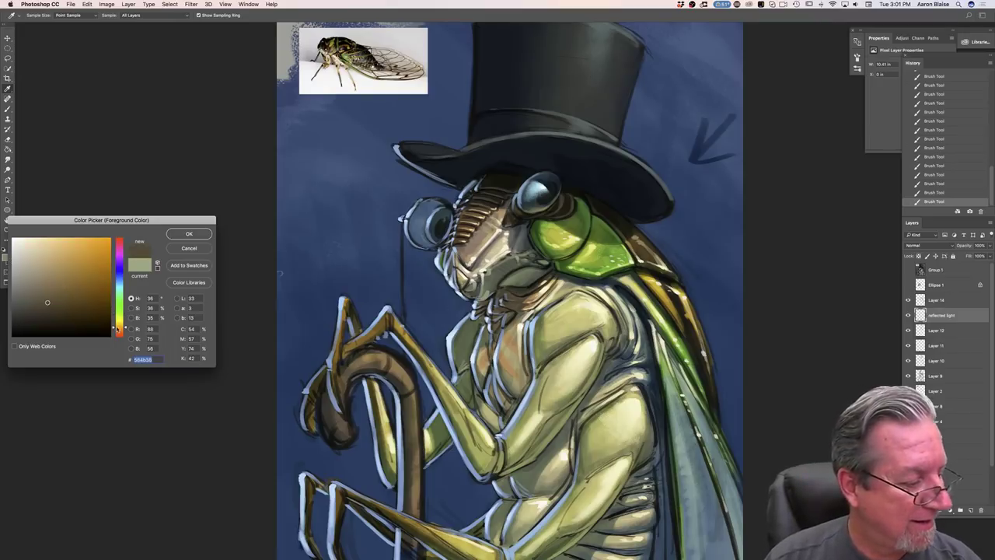
left_click(55, 286)
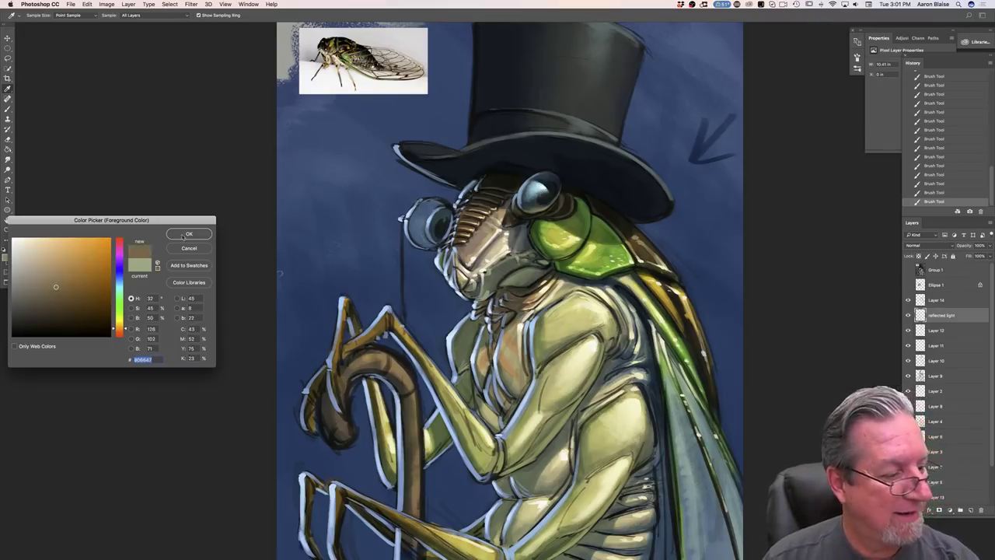
left_click(188, 234)
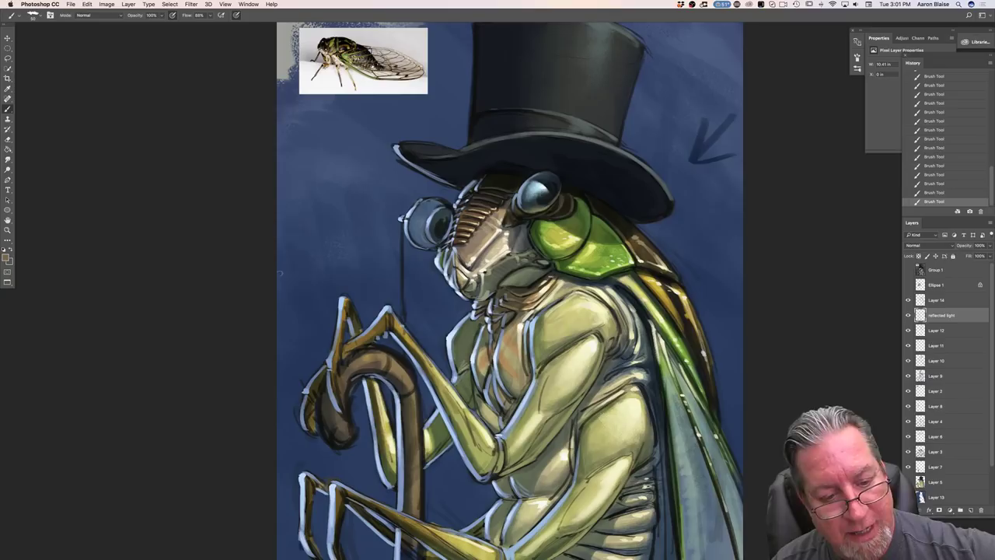
- Choose a soft green (#95ab77) and paint a lighter reflection along the jaw plate above the neck folds
key("super+equal")
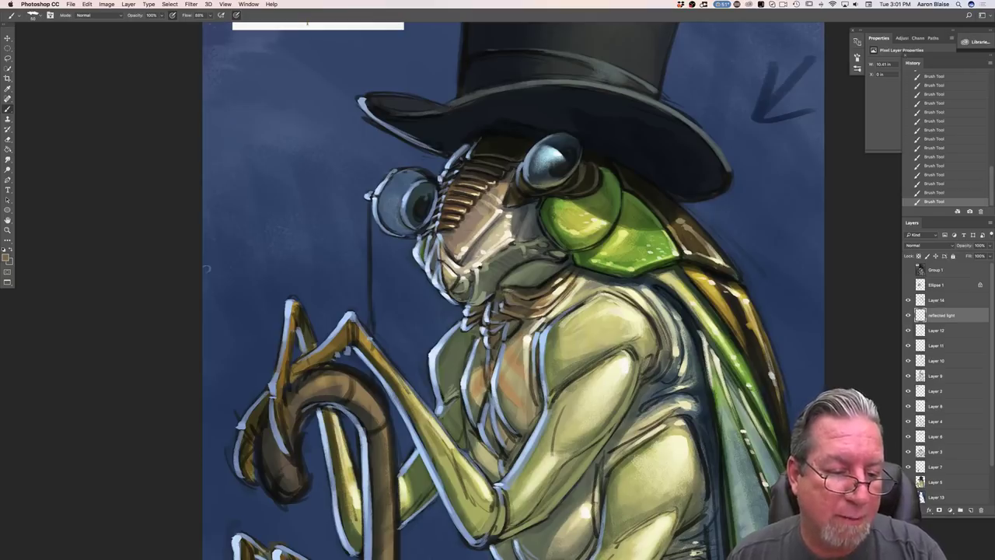
left_click(7, 258)
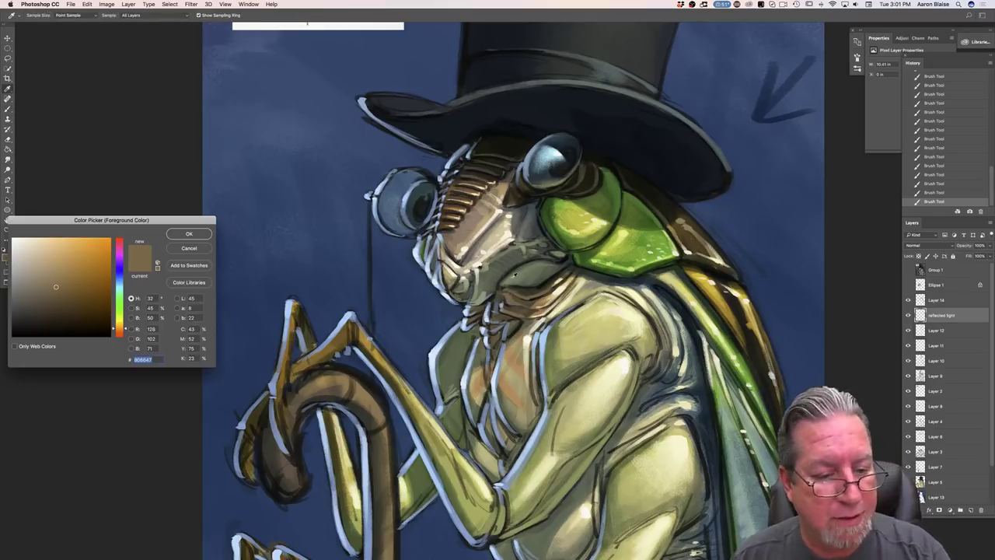
left_click(513, 275)
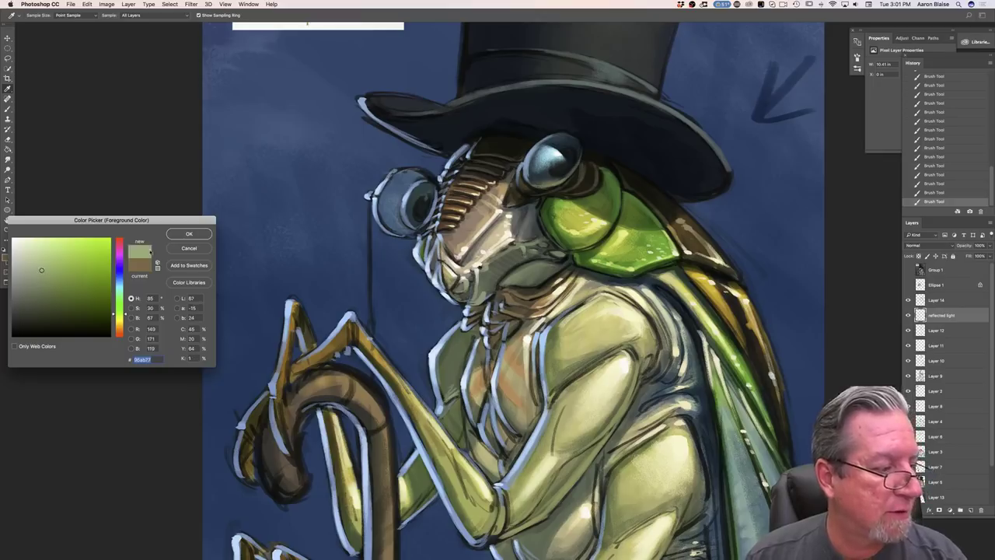
left_click(188, 234)
left_click_drag(507, 285, 534, 286)
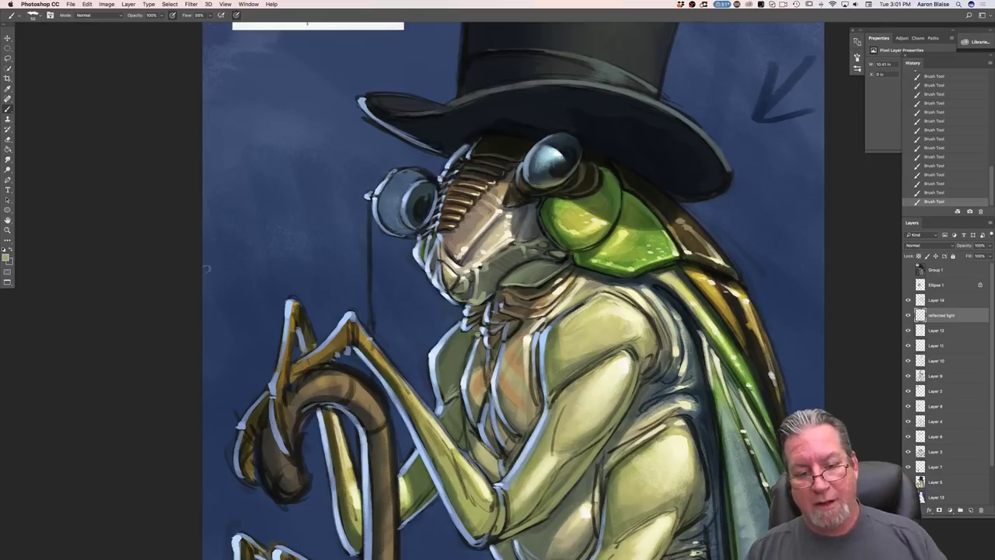
- Choose a muted yellow and paint lighter strokes along the back edge of the near shoulder
left_click(7, 258)
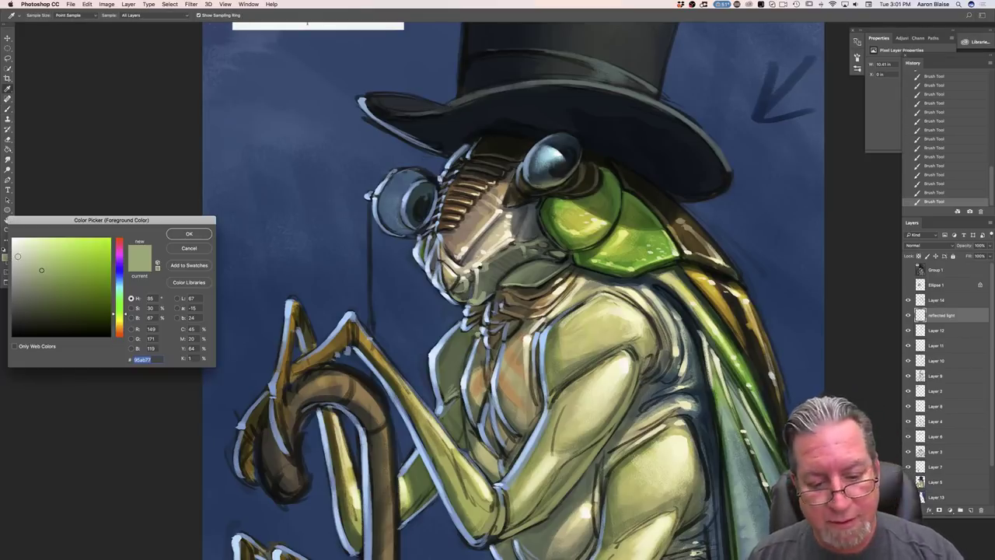
left_click(48, 263)
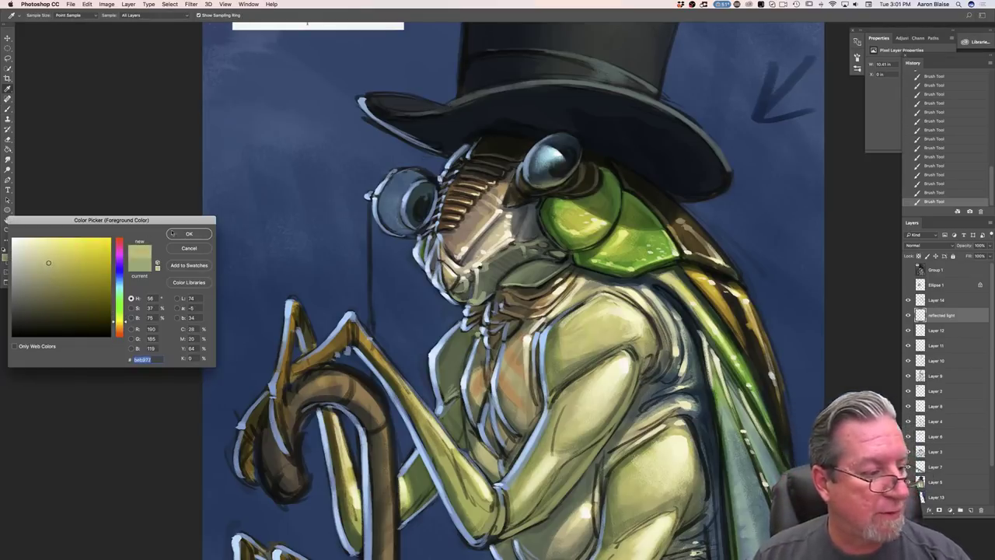
left_click(175, 233)
mouse_move(642, 319)
left_mouse_down()
mouse_move(655, 360)
mouse_move(643, 376)
left_mouse_up()
left_click_drag(635, 342, 644, 374)
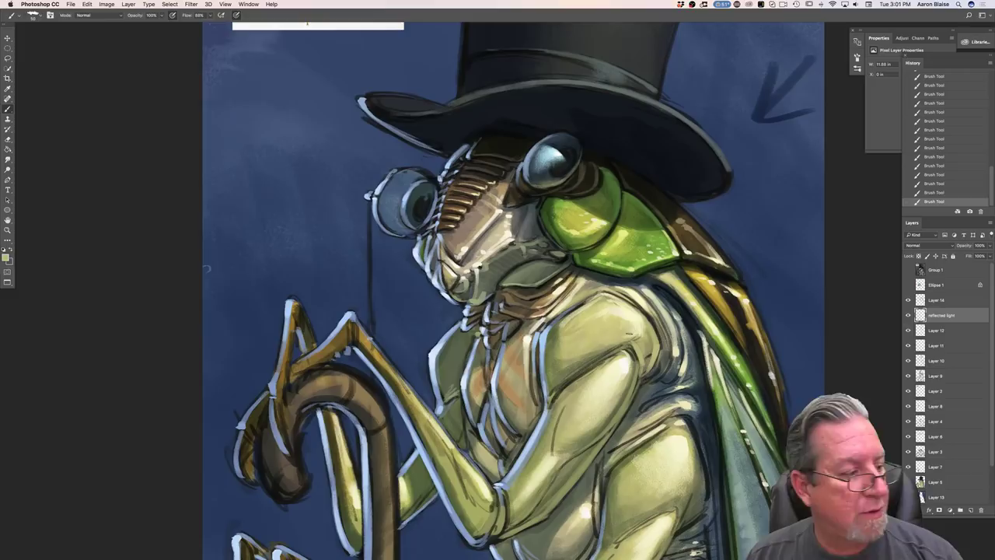
- Sample the dark blue-grey beside the upper arm, lighten it to #4e6871 and paint cool reflections on the folds behind the near shoulder
left_click(6, 258)
left_click(664, 360)
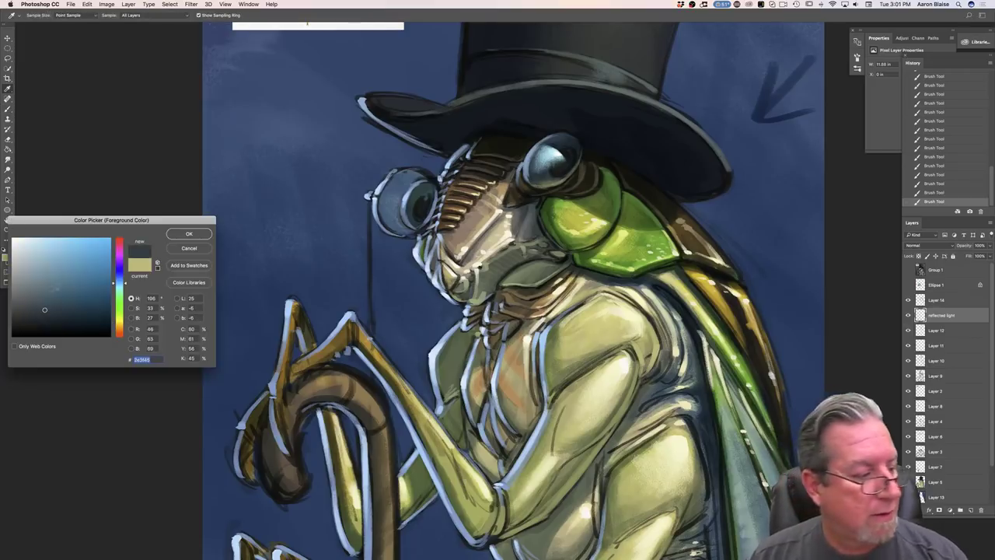
left_click(188, 234)
left_click_drag(667, 359, 658, 314)
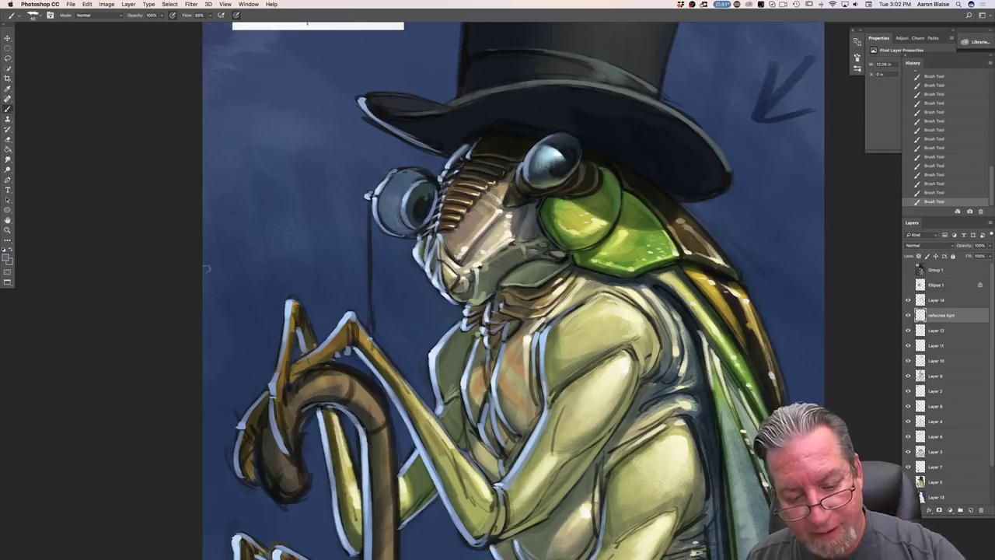
- Lighten the blue-grey to #6693a3 and paint brighter reflected light along the body folds behind the near upper arm
left_click(7, 260)
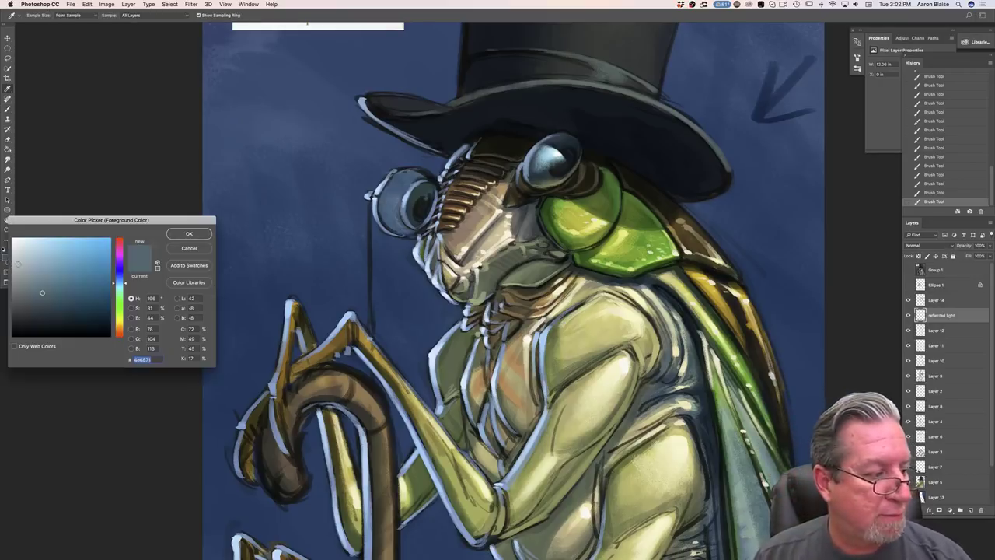
left_click(48, 273)
left_click(189, 233)
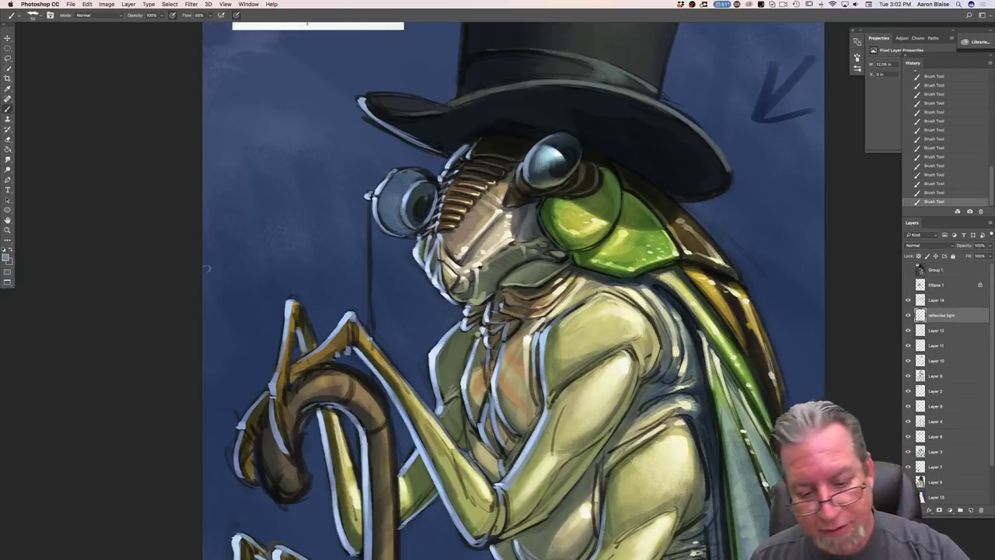
mouse_move(637, 402)
left_mouse_down()
mouse_move(661, 380)
mouse_move(667, 328)
left_mouse_up()
left_click_drag(662, 372, 689, 394)
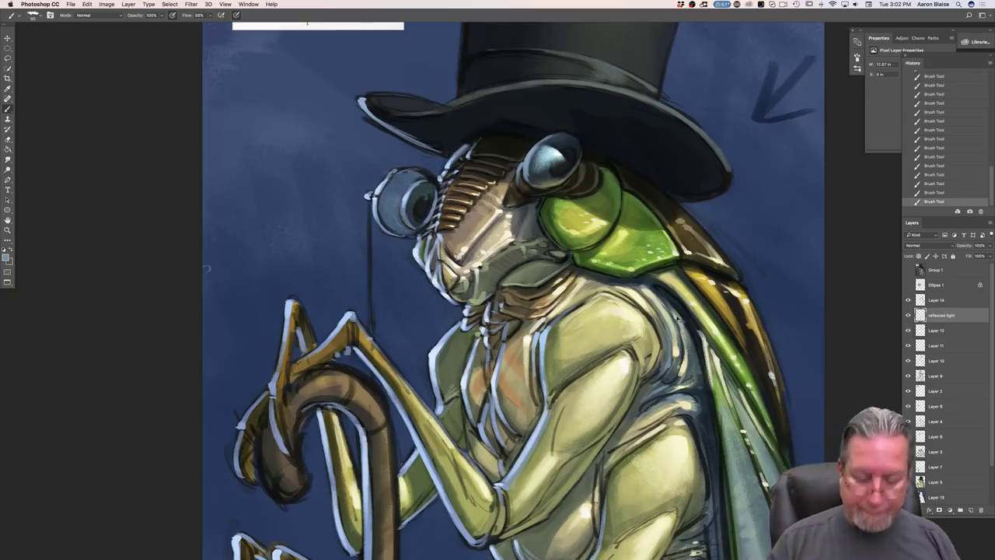
- Sample the wing case's brown (#6d5739) and paint brown strokes on the front claw and along the curved cane
key("super+0")
key("super+equal")
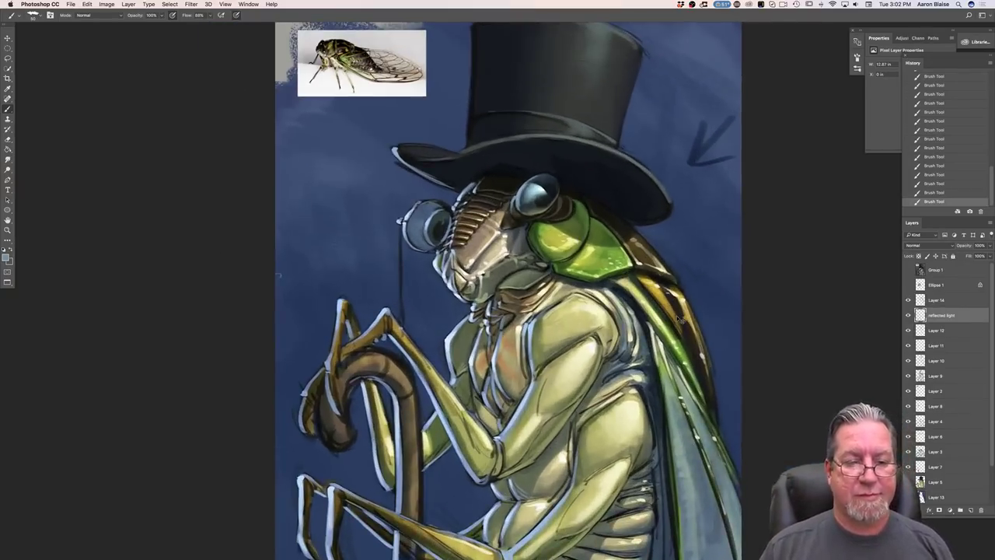
key("super+equal")
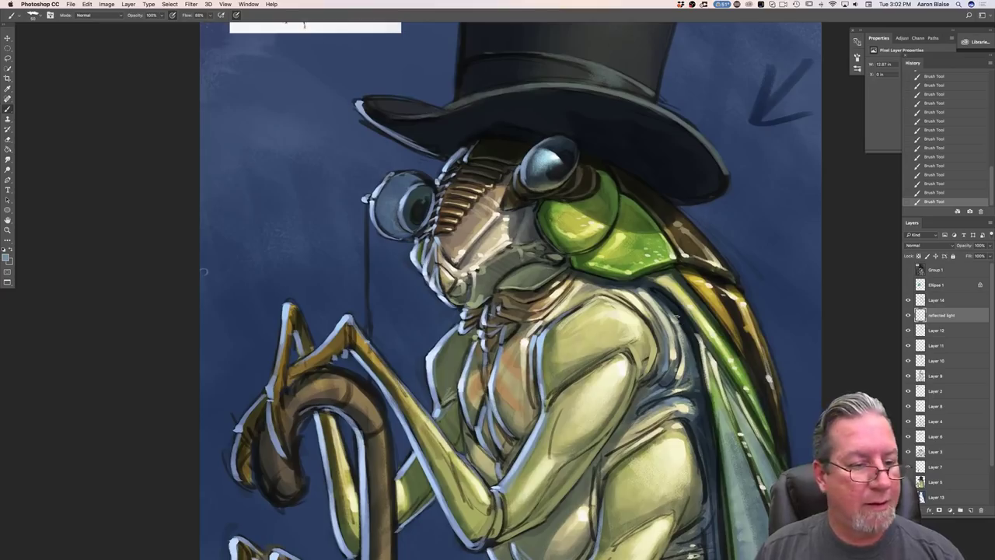
left_click(5, 257)
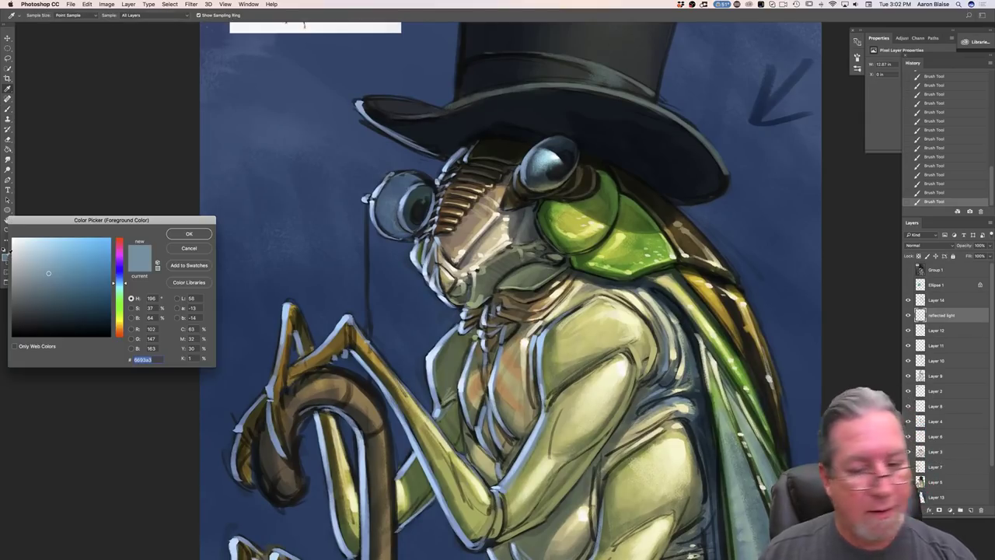
left_click(697, 228)
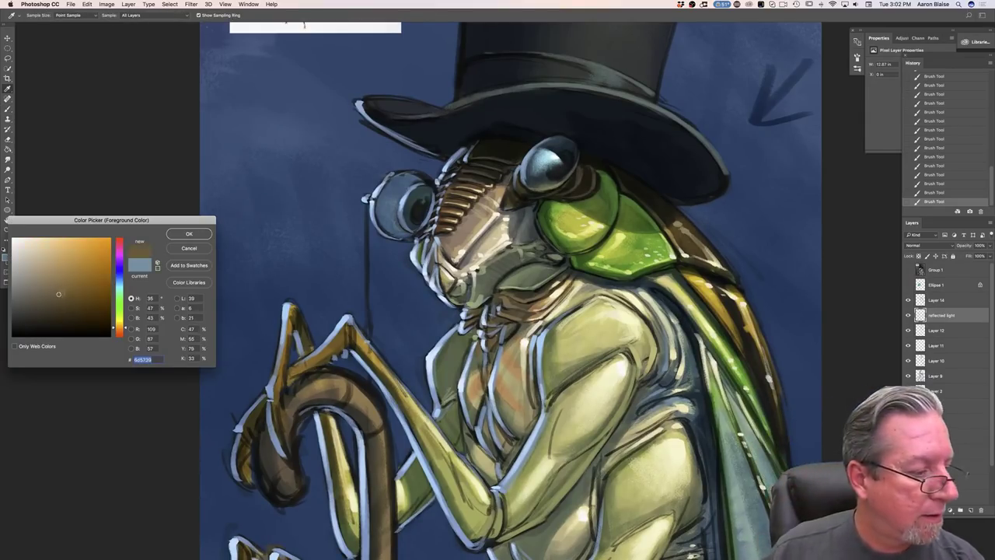
left_click(189, 233)
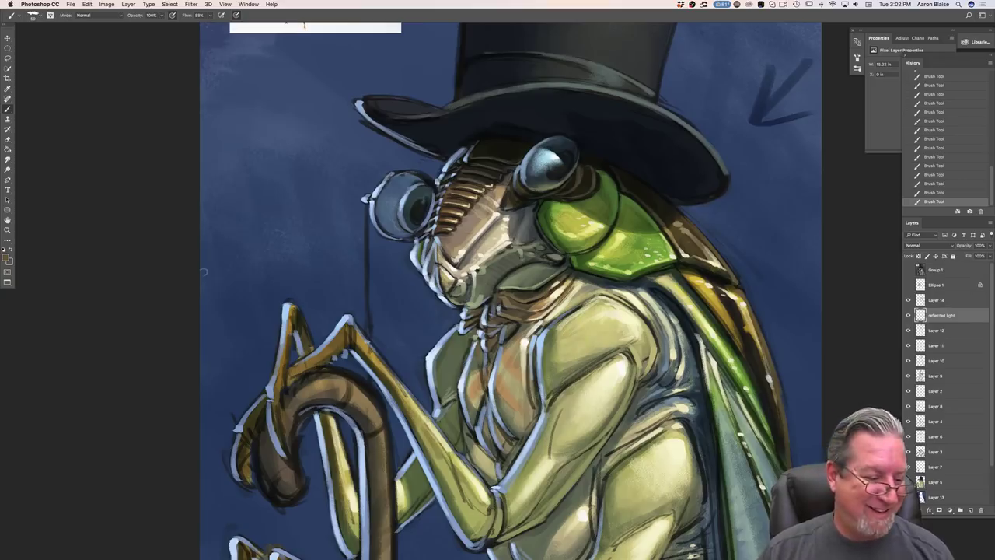
left_click_drag(287, 355, 276, 398)
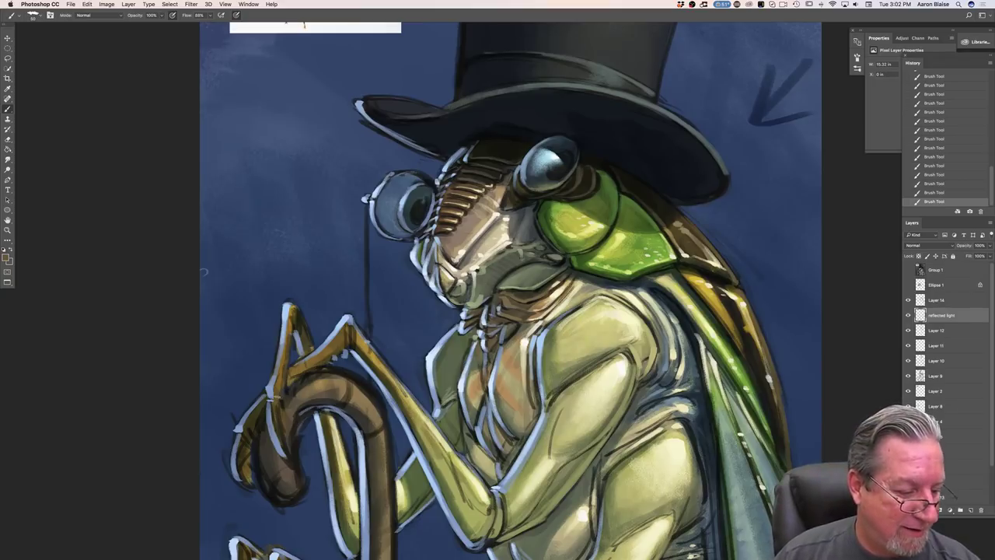
mouse_move(348, 378)
left_mouse_down()
mouse_move(380, 407)
mouse_move(375, 397)
mouse_move(384, 438)
left_mouse_up()
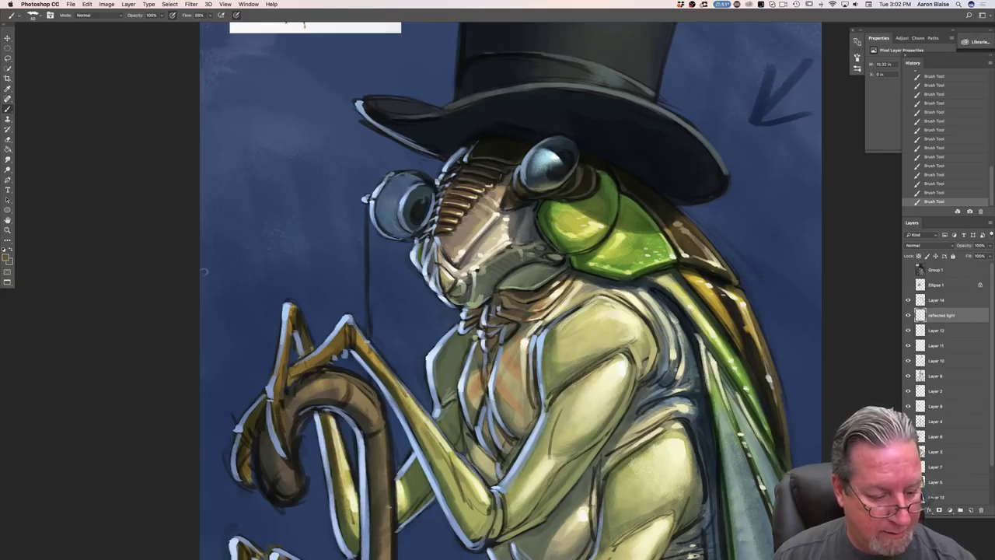
- Sample the monocle's blue, set the paint colour to #6a94b8 and add a new layer above Ellipse 1
key("super+minus")
key("super+minus")
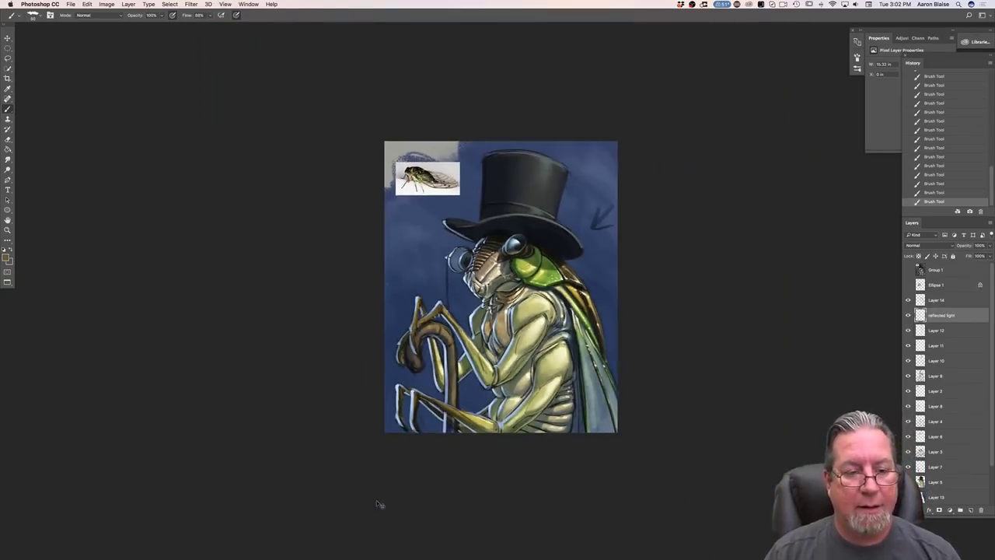
key("super+equal")
key("super+equal")
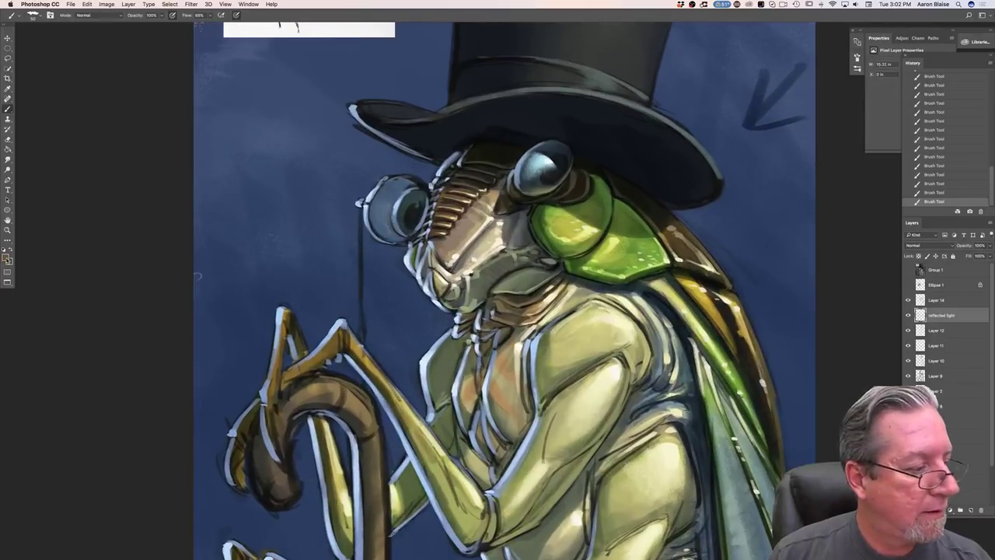
left_click(7, 260)
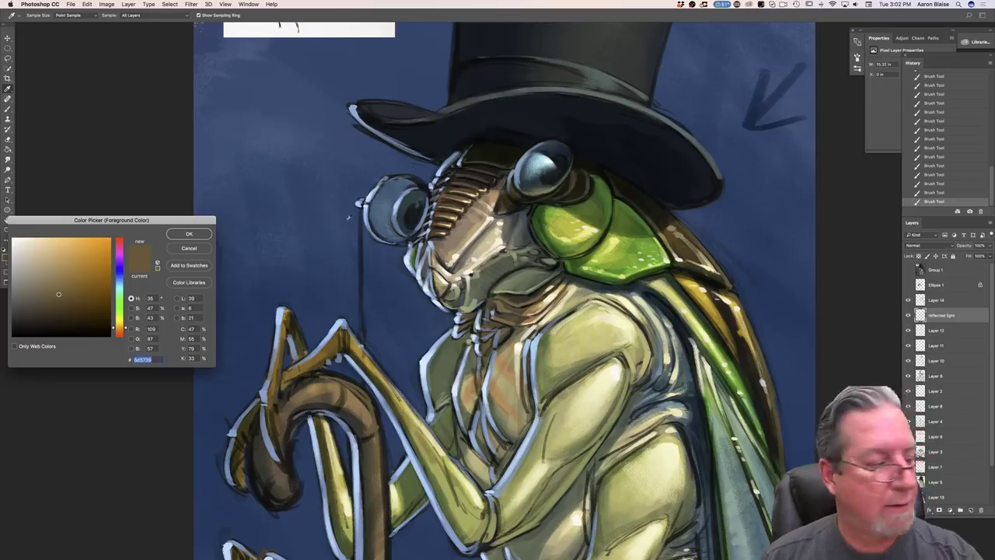
left_click(380, 213)
left_click(54, 265)
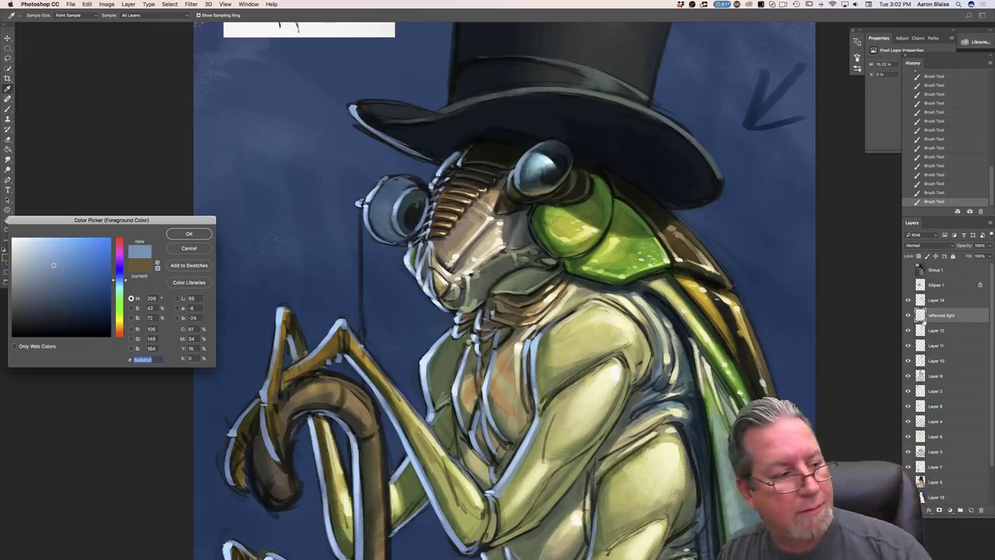
left_click(189, 233)
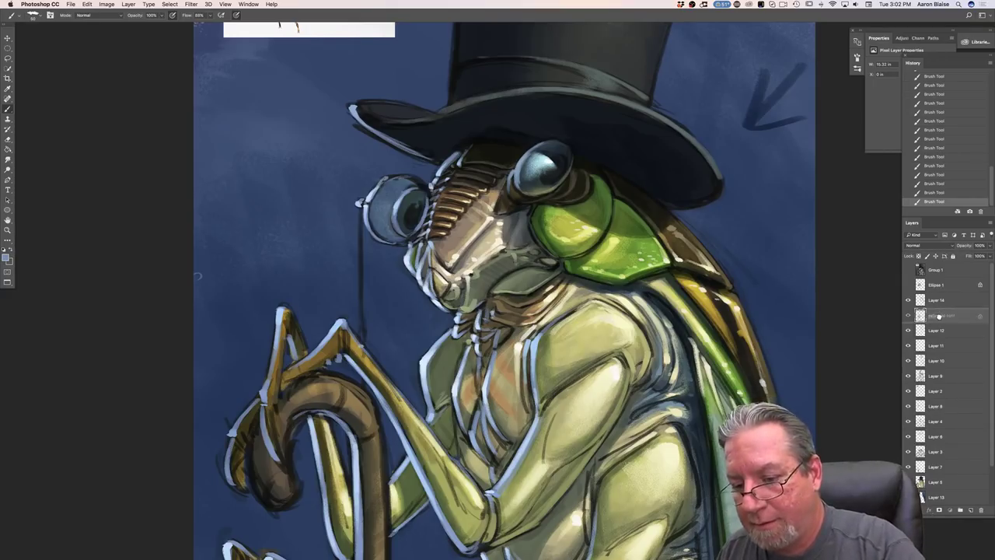
left_click(941, 292)
key("ctrl+shift+alt+n")
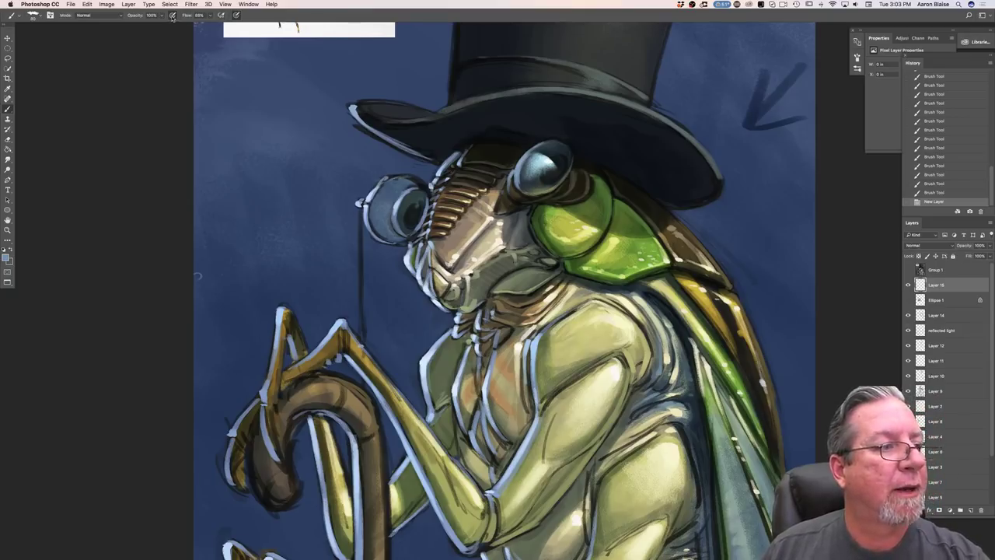
- Paint soft blue reflection strokes across the monocle lens on the new layer
left_click(50, 15)
left_click_drag(805, 64, 745, 126)
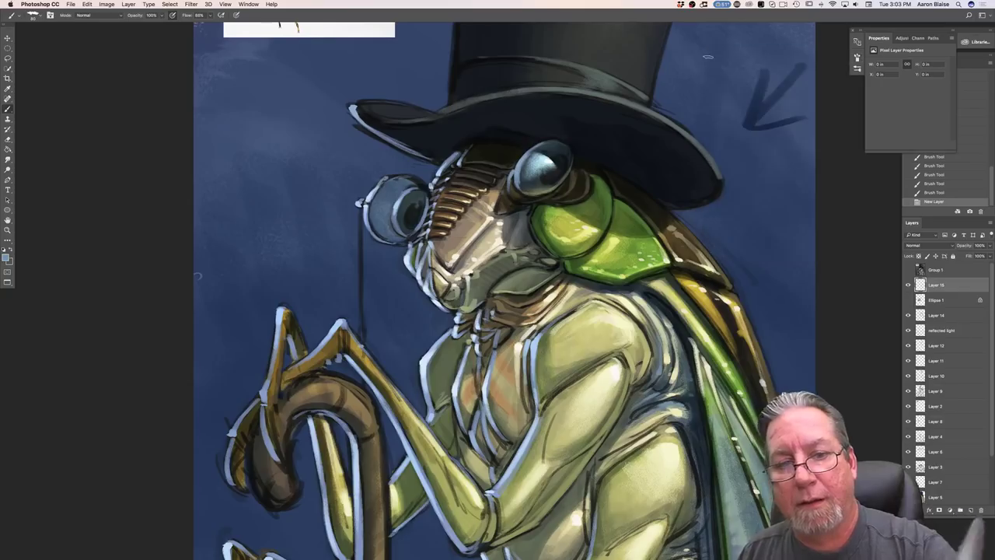
left_click_drag(415, 194, 415, 228)
mouse_move(414, 205)
left_mouse_down()
mouse_move(386, 198)
mouse_move(401, 234)
left_mouse_up()
mouse_move(379, 194)
left_mouse_down()
mouse_move(391, 226)
mouse_move(391, 237)
mouse_move(380, 234)
left_mouse_up()
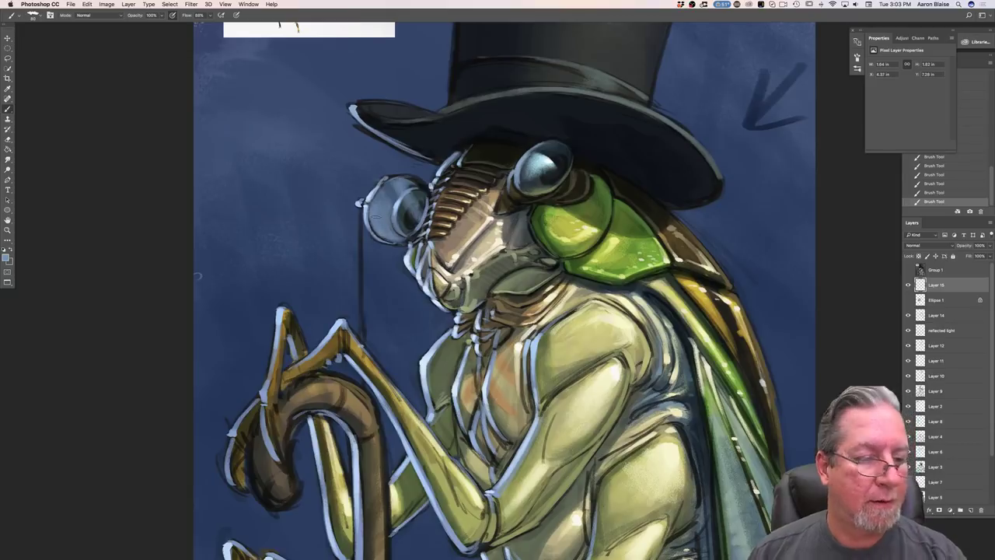
- Lighten the blue to #85aed2 and add brighter reflection streaks to the monocle lens
left_click(6, 256)
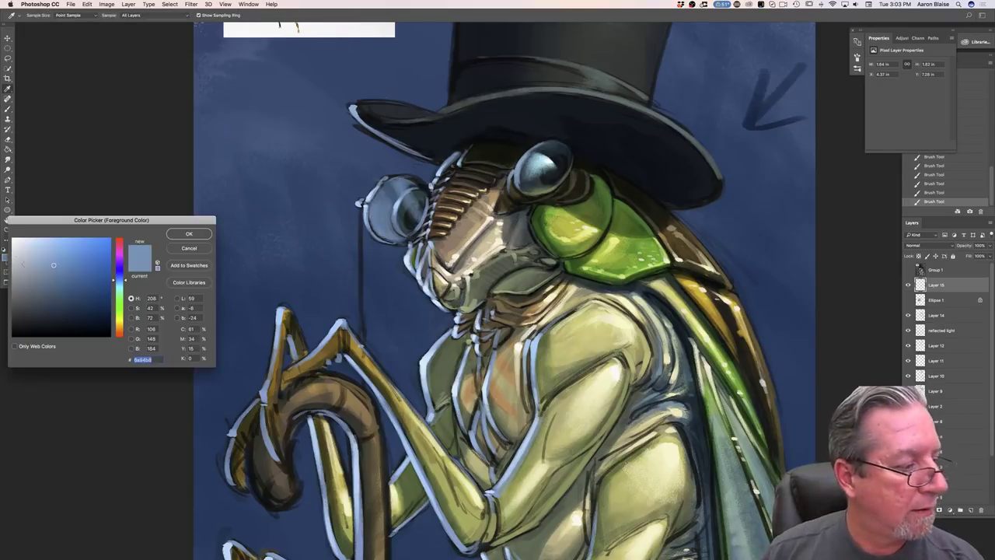
left_click(48, 256)
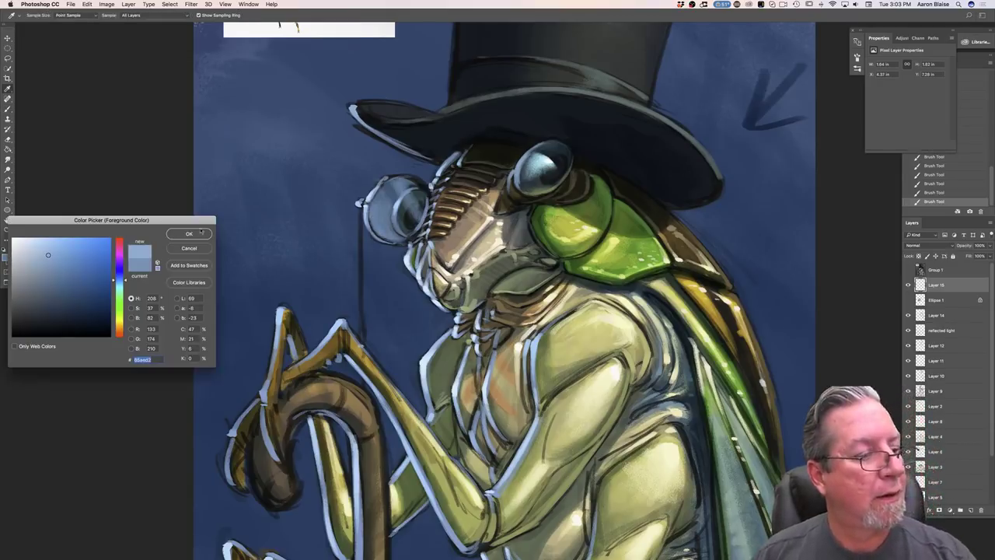
left_click(200, 233)
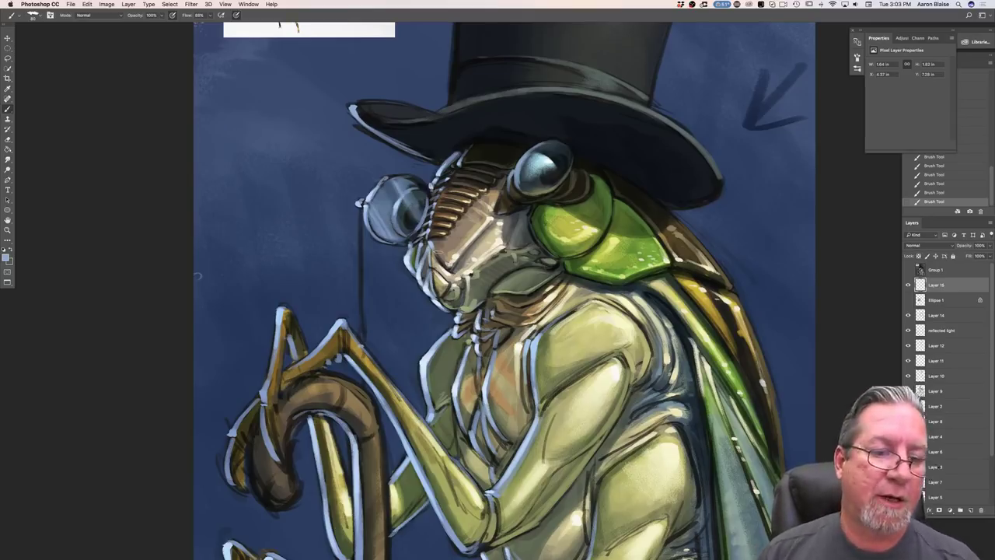
- Paint a thin pale blue highlight down the monocle's hanging cord to the front claw
left_click(7, 258)
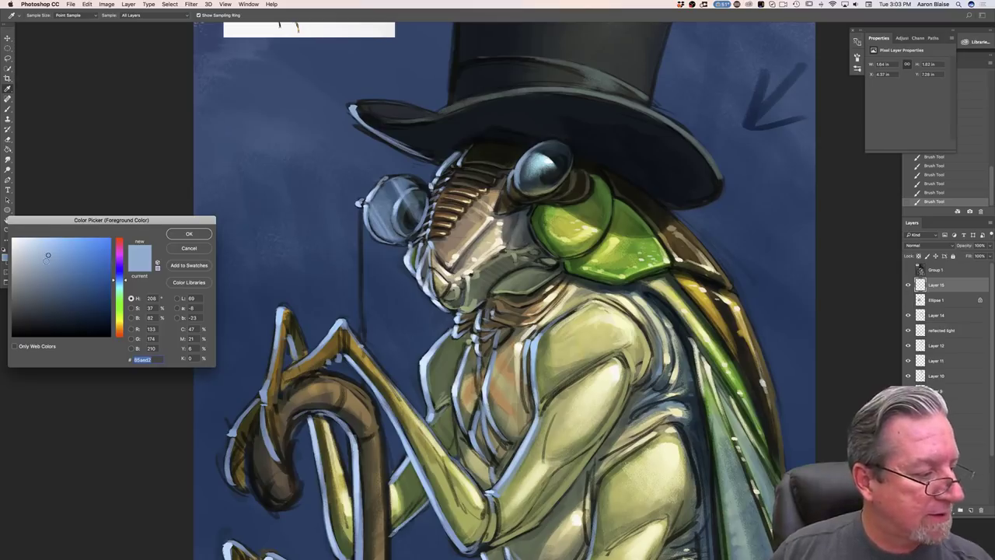
left_click(188, 233)
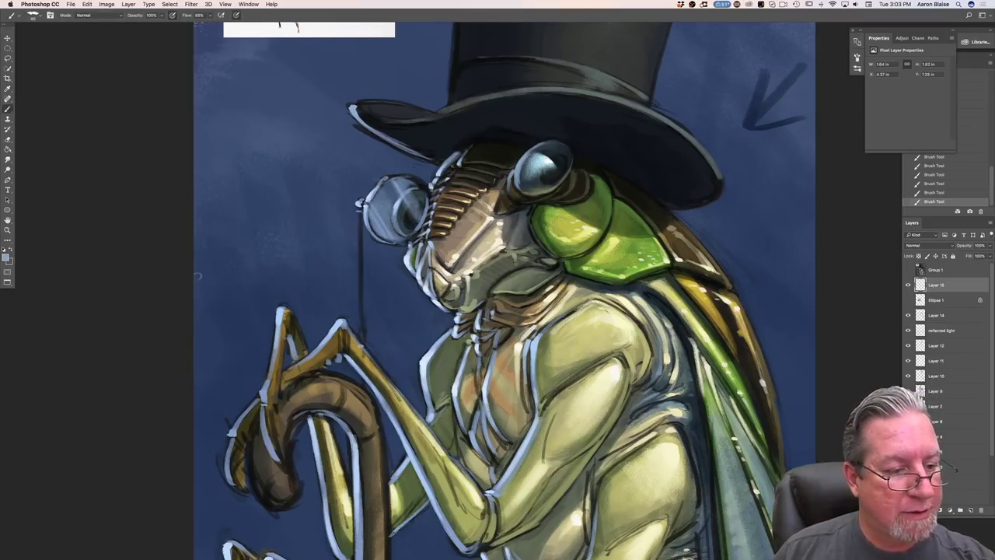
left_click_drag(359, 230, 361, 298)
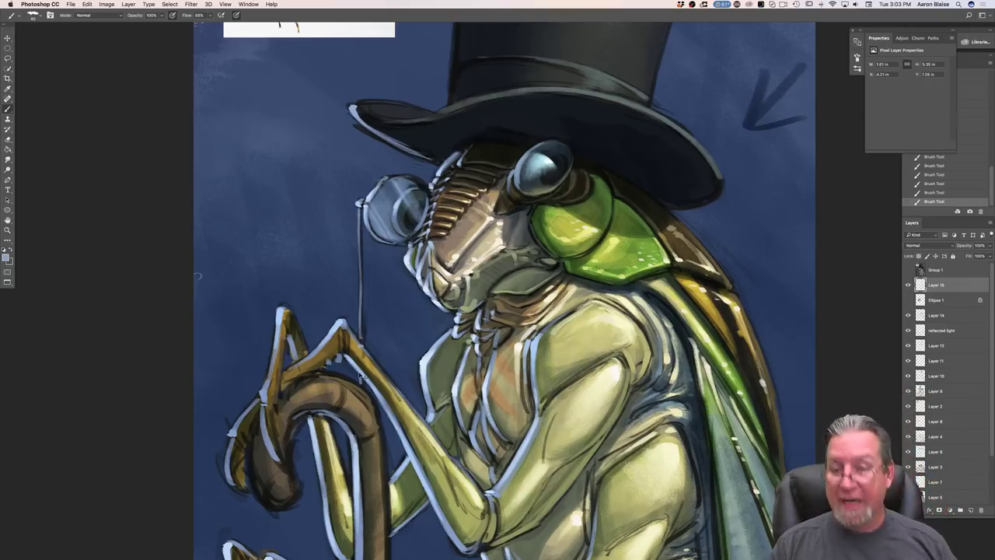
- Examine the whole painting at reduced and closer views to judge the monocle reflections and overall lighting
key("super+minus")
key("super+minus")
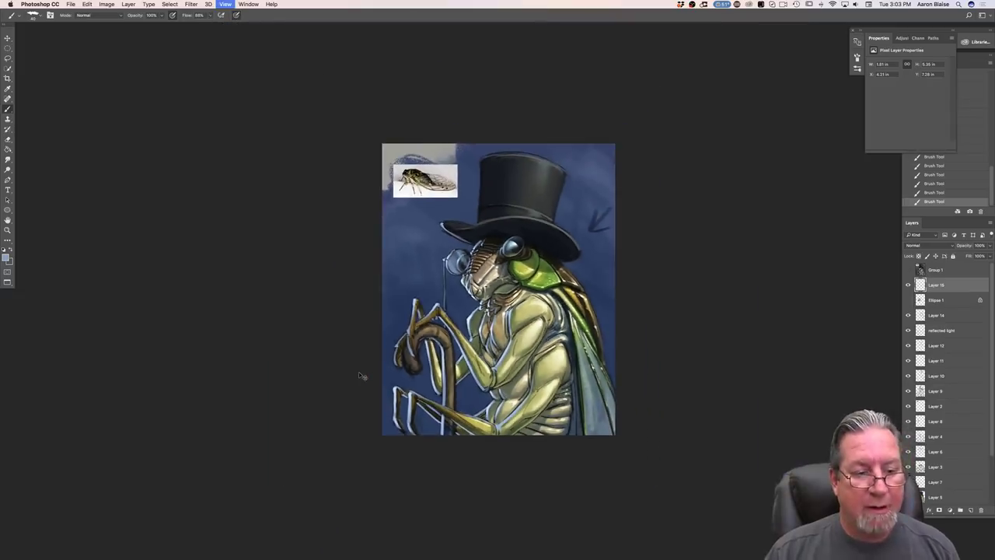
key("super+plus")
key("super+plus")
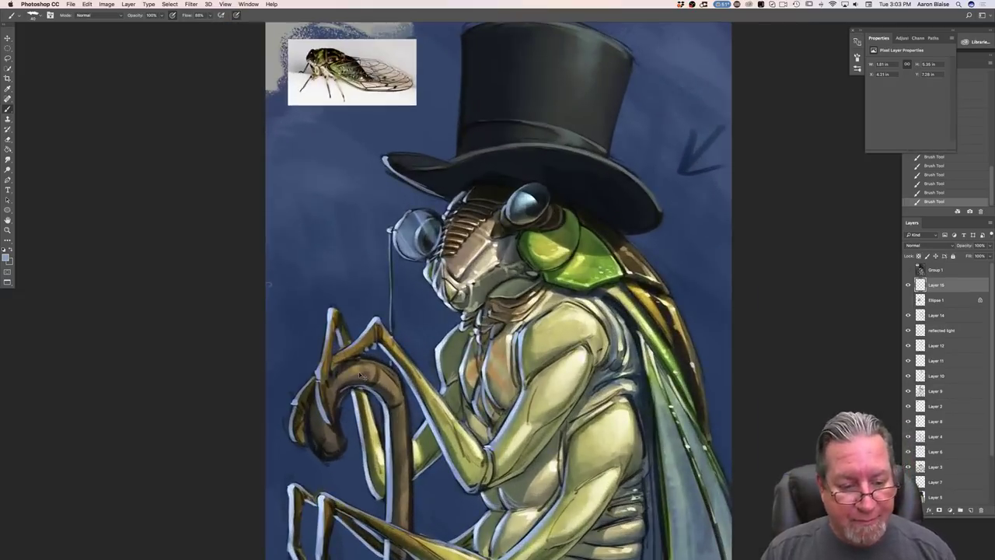
key("super+minus")
key("super+minus")
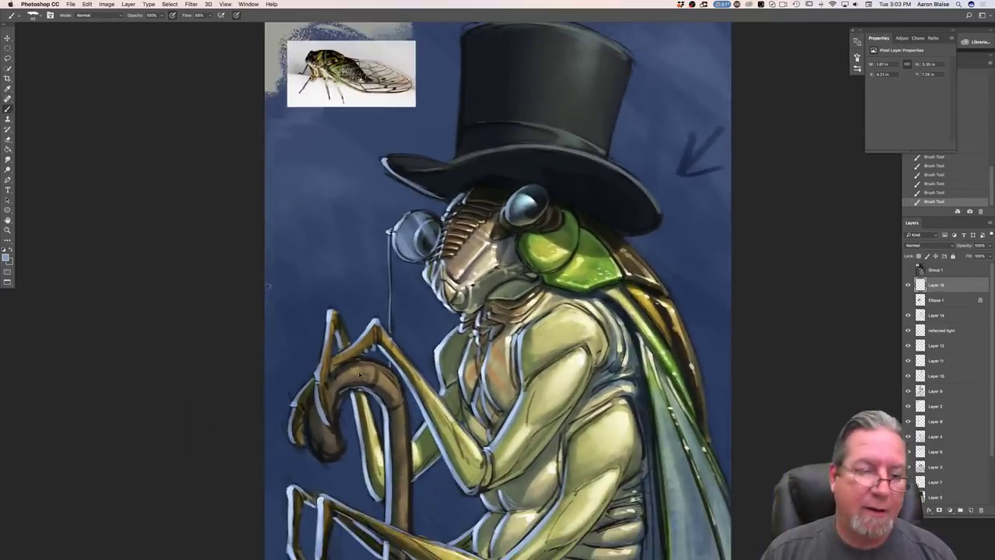
key("super+minus")
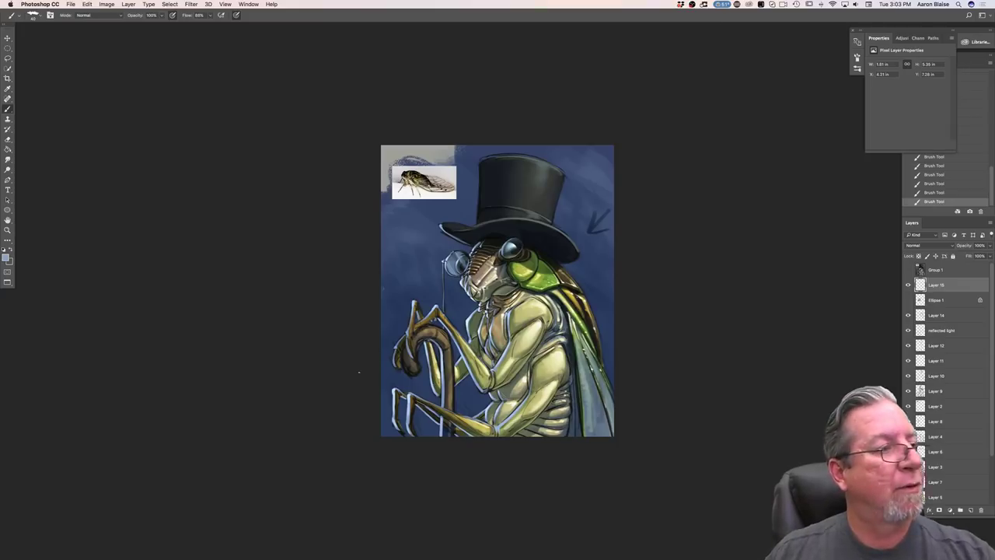
- Flip the canvas horizontally and check the mirrored composition at different view sizes
left_click(106, 5)
left_click(106, 5)
left_click(106, 5)
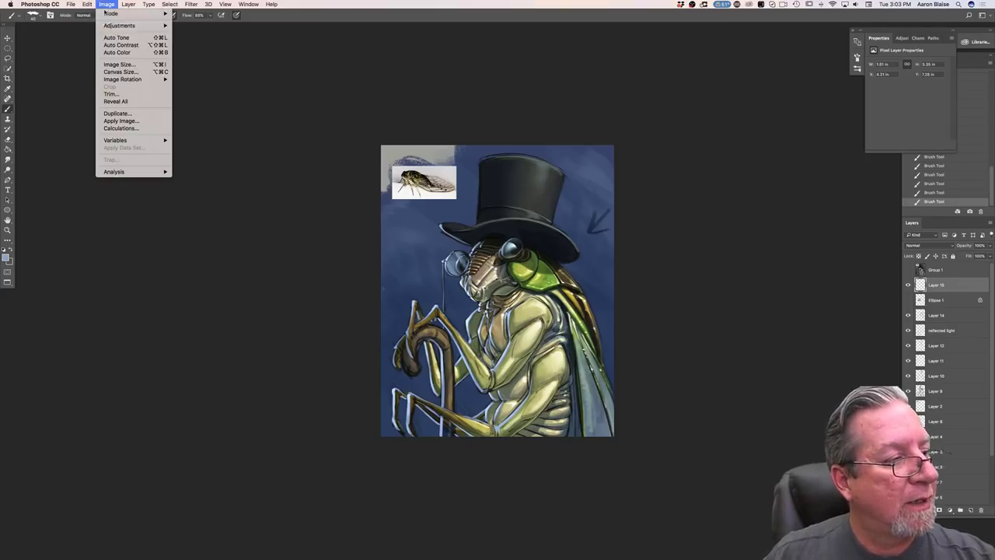
mouse_move(115, 80)
left_click(201, 113)
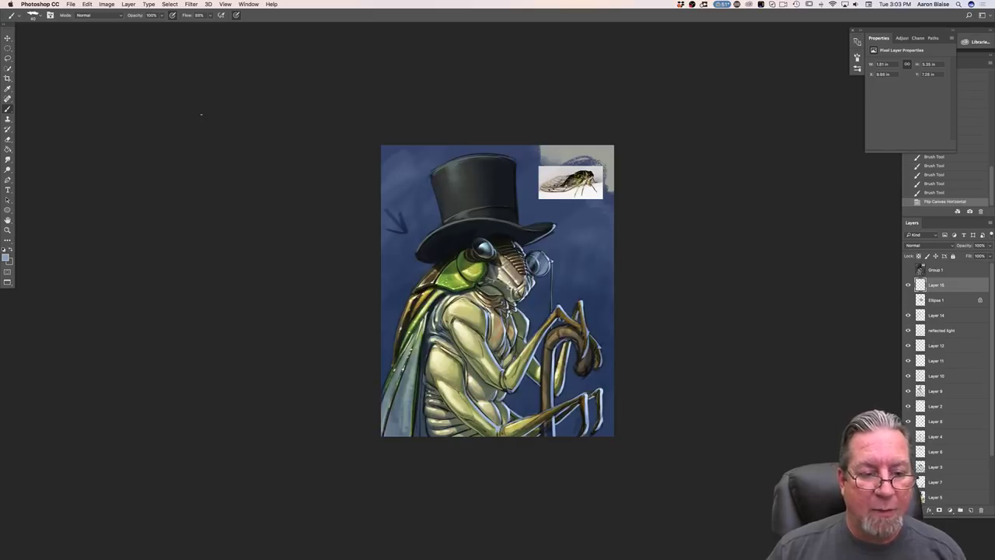
key("super+plus")
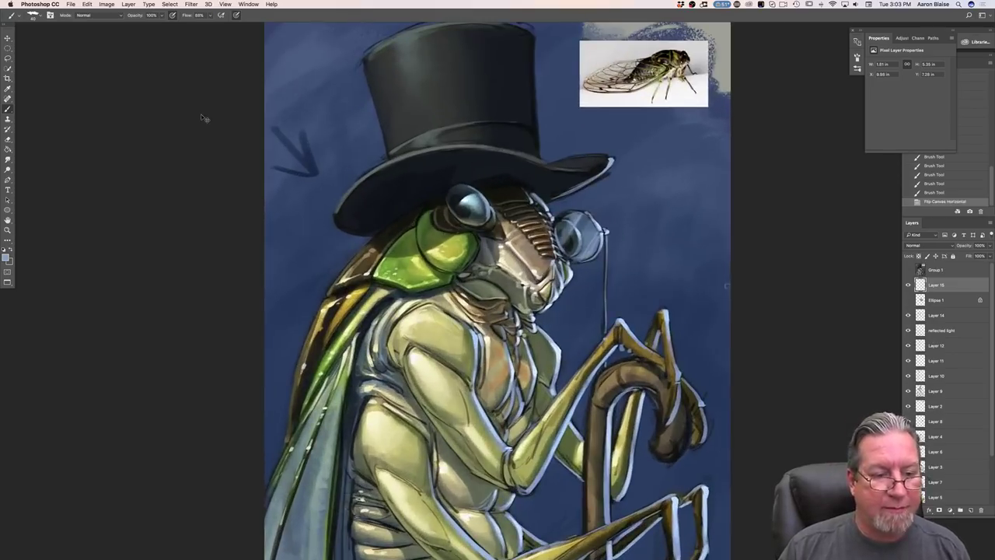
key("super+minus")
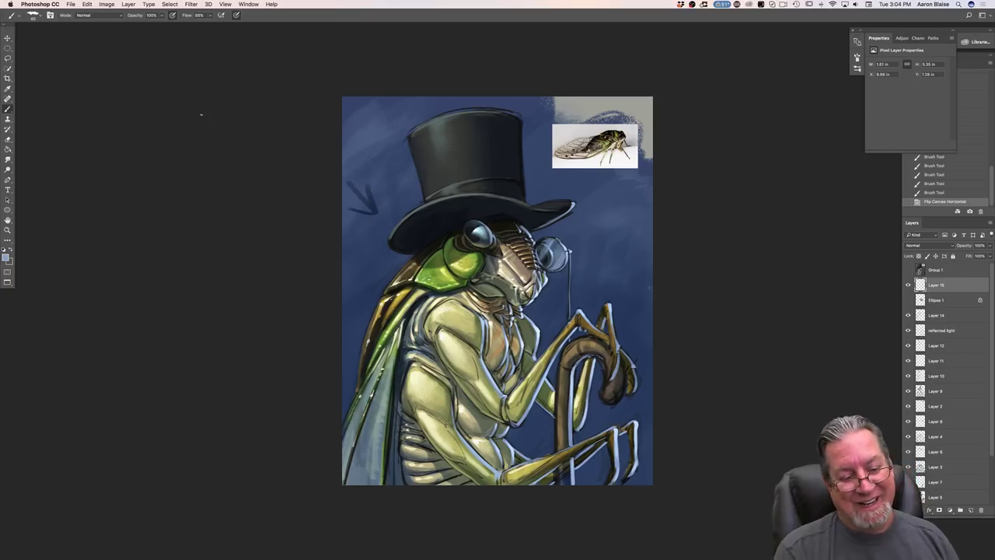
key("super+plus")
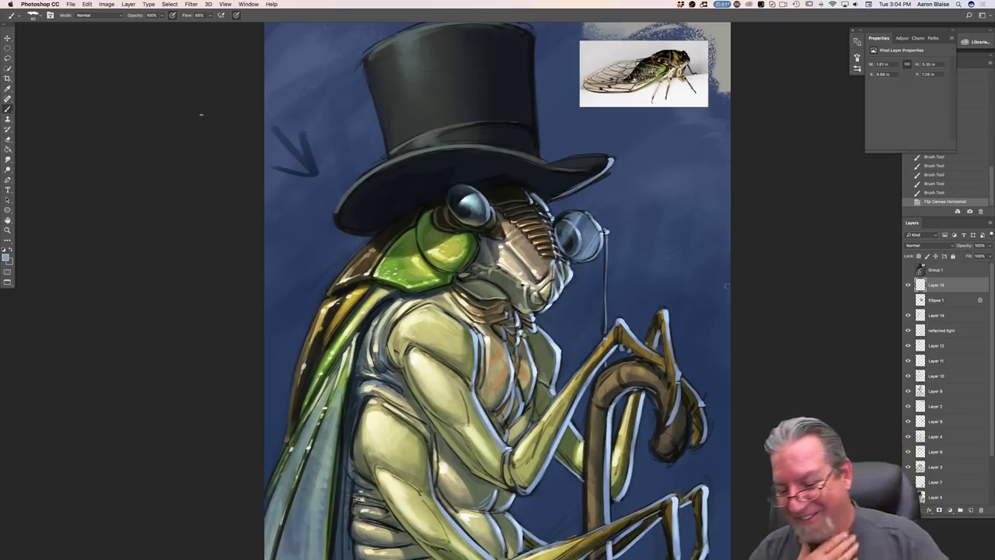
- Select the blue background's Layer 13 and set the foreground colour to dark navy #122942
left_click_drag(988, 452, 977, 522)
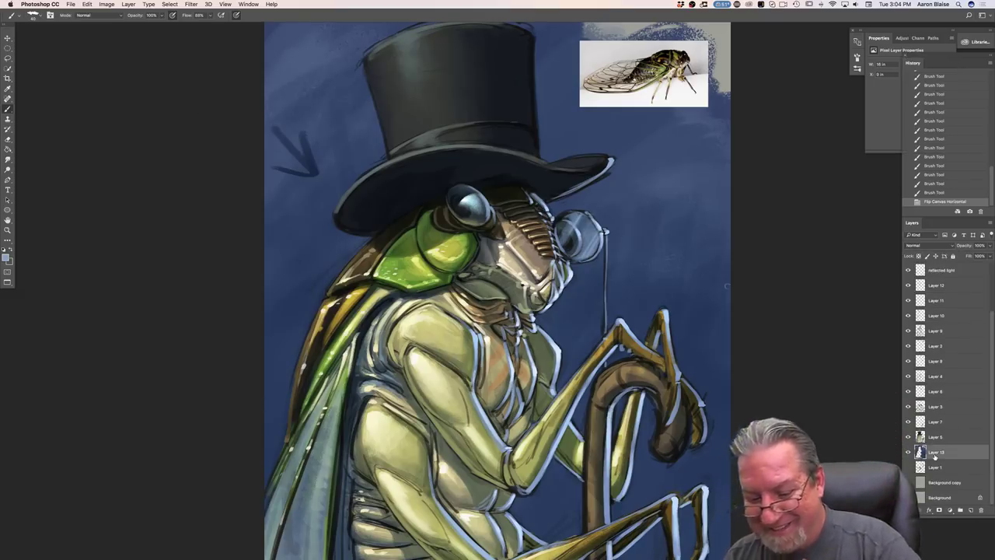
left_click_drag(195, 415, 179, 314)
key("super+minus")
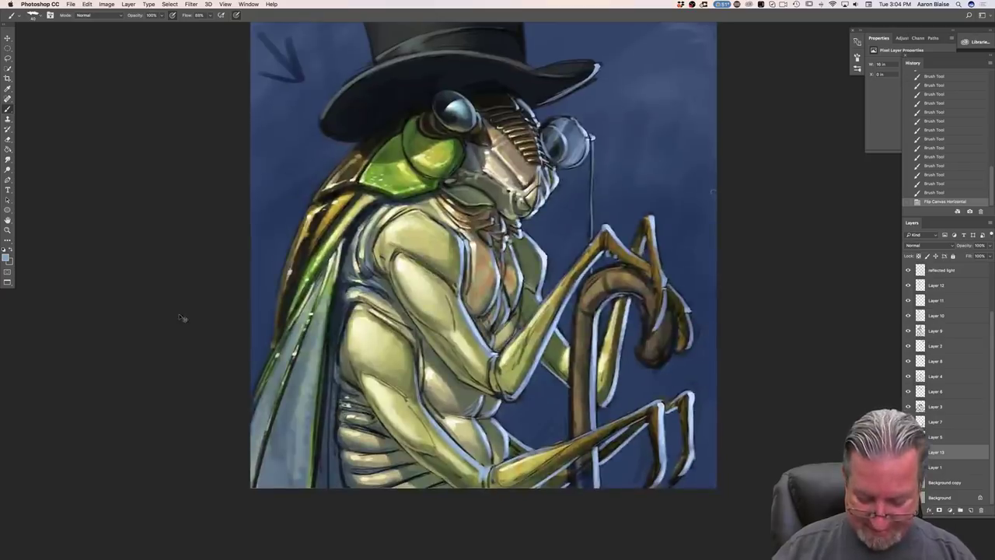
left_click(5, 257)
left_click(515, 379)
left_click(84, 311)
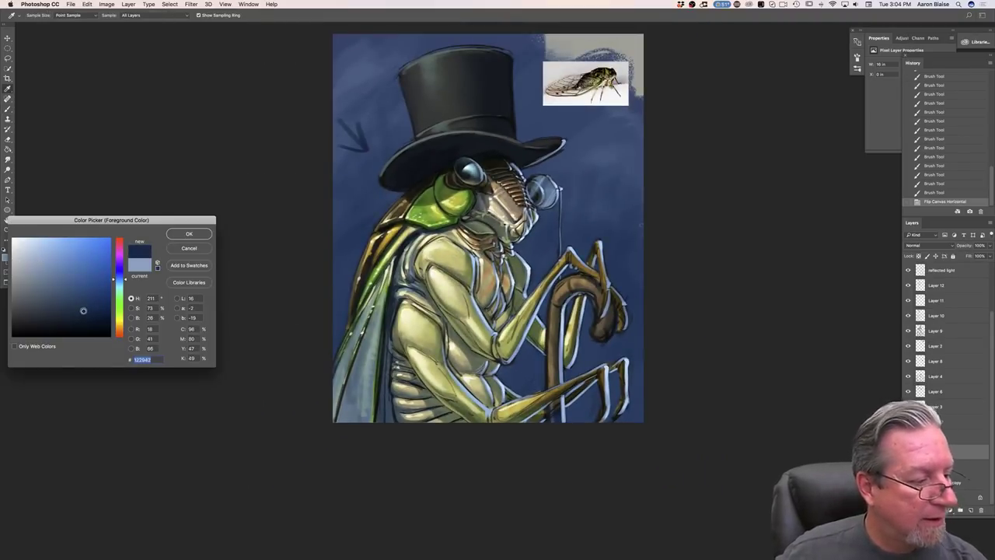
key("Return")
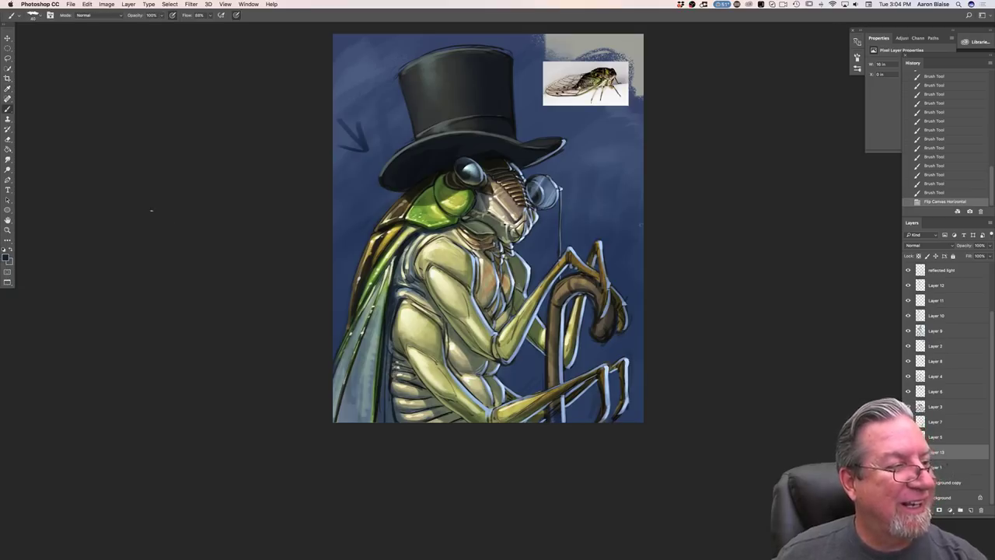
- Choose the 91 px textured brush, turn off Shape Dynamics and enlarge it to 800 px
left_click(32, 16)
left_click(29, 89)
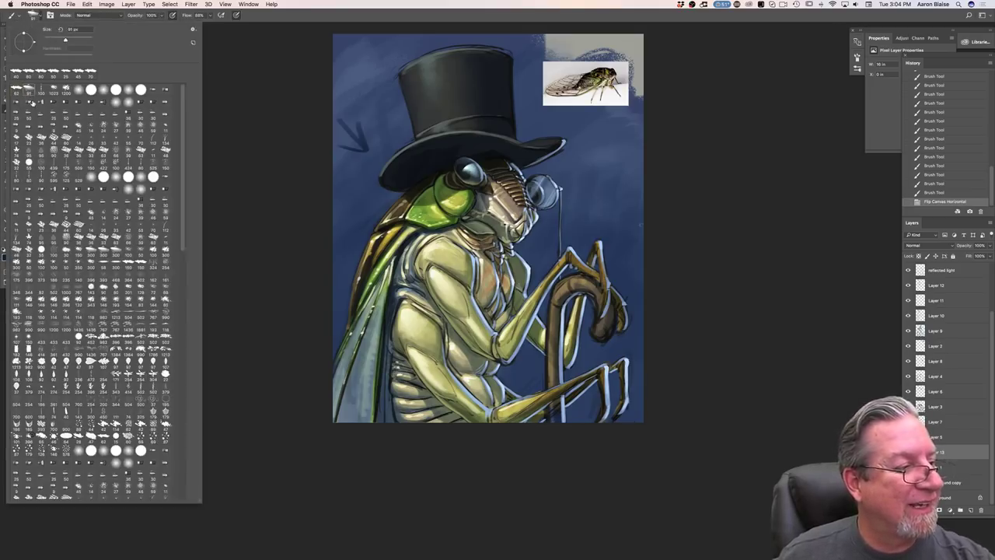
left_click(262, 245)
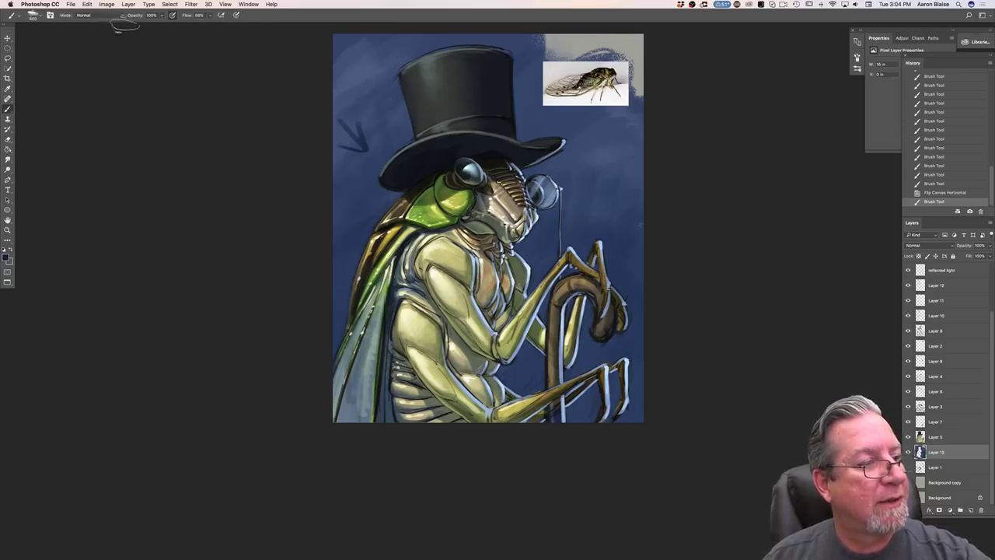
left_click(50, 16)
left_click(712, 86)
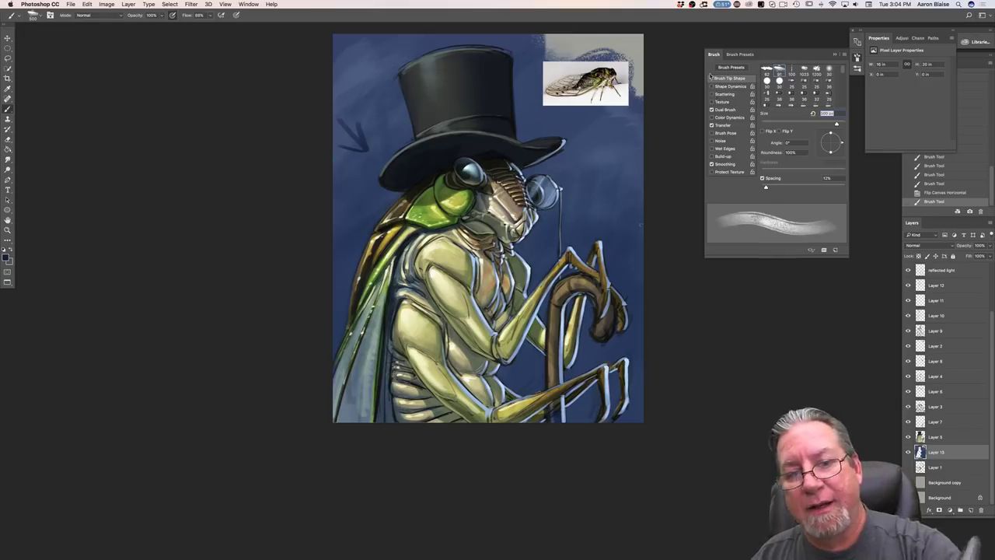
left_click(710, 55)
key("bracketright")
key("bracketright")
key("bracketright")
- Brush dark navy over the background around the cane and lower legs and behind the cicada's back
left_click_drag(534, 372, 526, 378)
left_click_drag(528, 365, 519, 379)
left_click_drag(519, 377, 534, 388)
left_click_drag(544, 422, 548, 416)
left_click_drag(548, 415, 556, 408)
left_click_drag(556, 410, 565, 400)
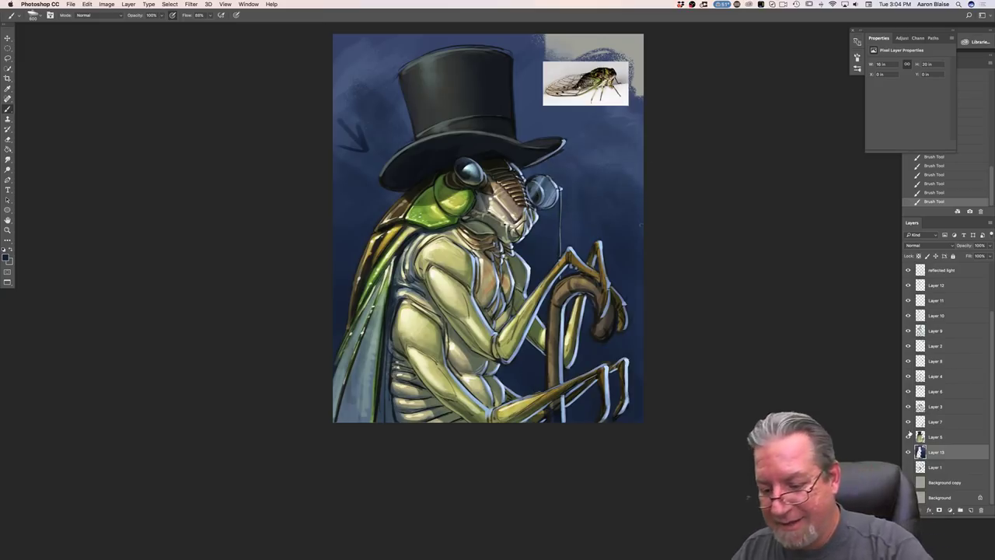
- Identify the sketched arrow's layer by toggling visibility, erase the arrow from Layer 9 and hide the cicada reference photo's layer
left_click(907, 437)
left_click(907, 437)
left_click(908, 421)
left_click(908, 421)
left_click(907, 331)
left_click(907, 331)
left_click(937, 333)
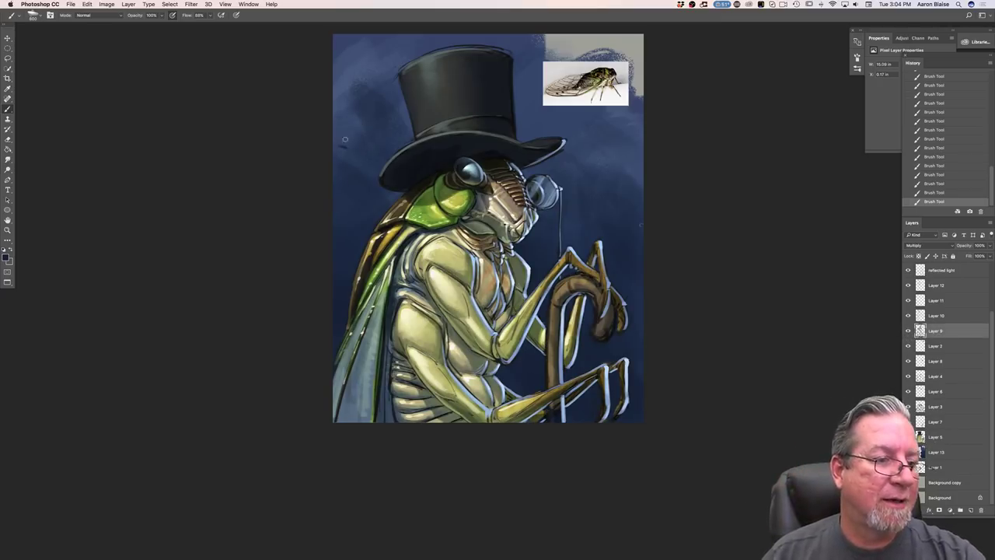
left_click_drag(343, 140, 318, 96)
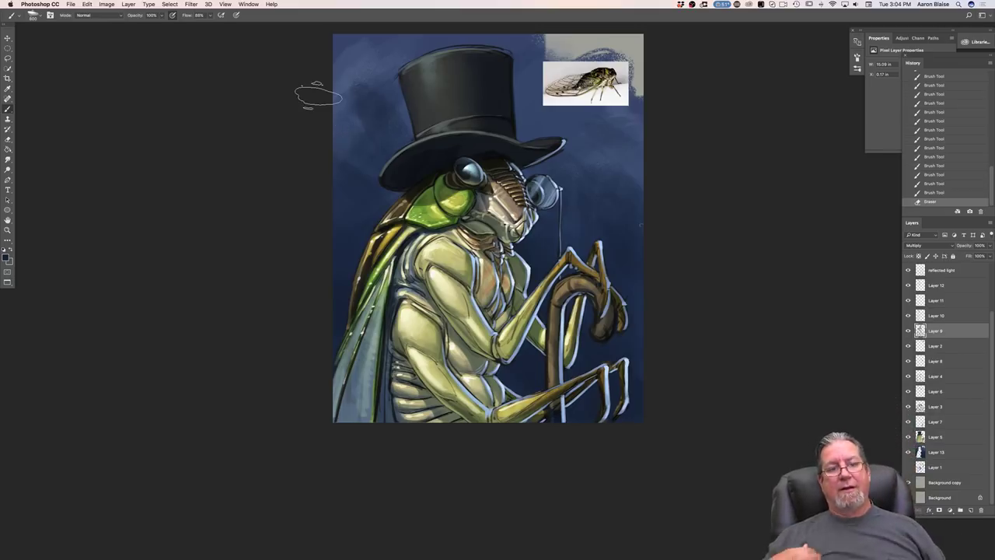
left_click(907, 347)
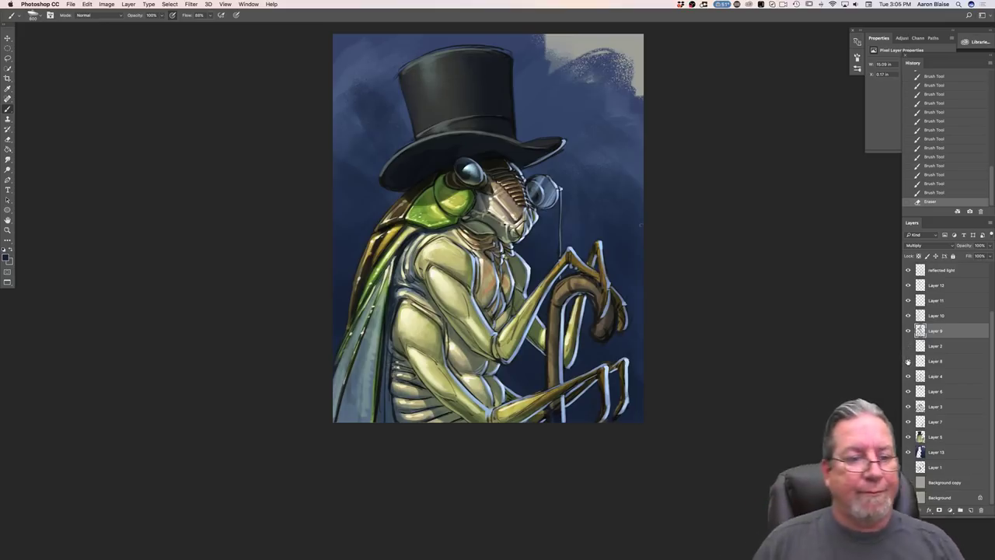
- Sample the blue of the background beside the hat as the painting colour and enlarge the brush to 1000 px
left_click(5, 256)
left_click(550, 101)
left_click(189, 233)
key("]")
key("]")
- Try to paint blue over the pale upper corner on the Multiply layer and undo the strokes
mouse_move(544, 51)
left_mouse_down()
mouse_move(566, 82)
mouse_move(557, 54)
left_mouse_up()
mouse_move(561, 48)
left_mouse_down()
mouse_move(580, 41)
mouse_move(643, 101)
left_mouse_up()
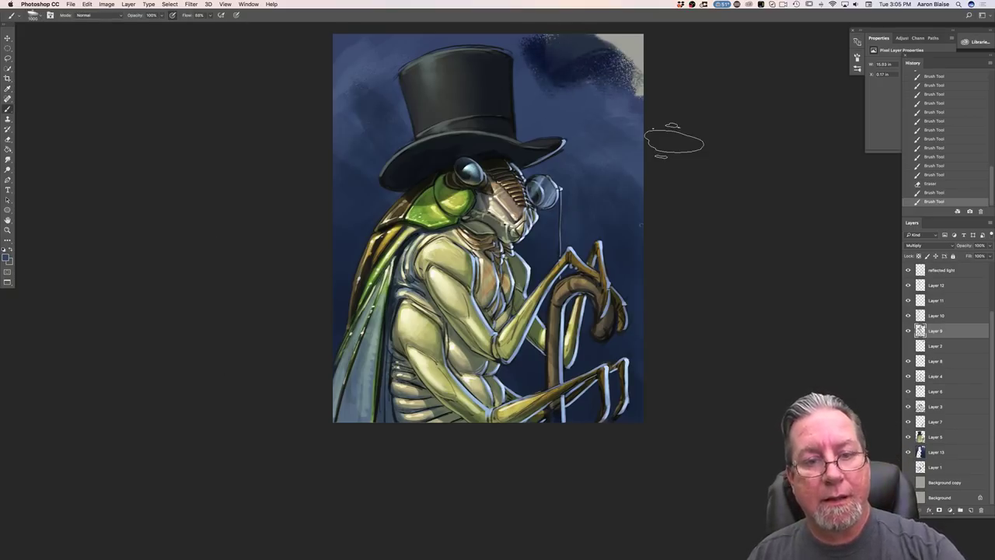
key("ctrl+z")
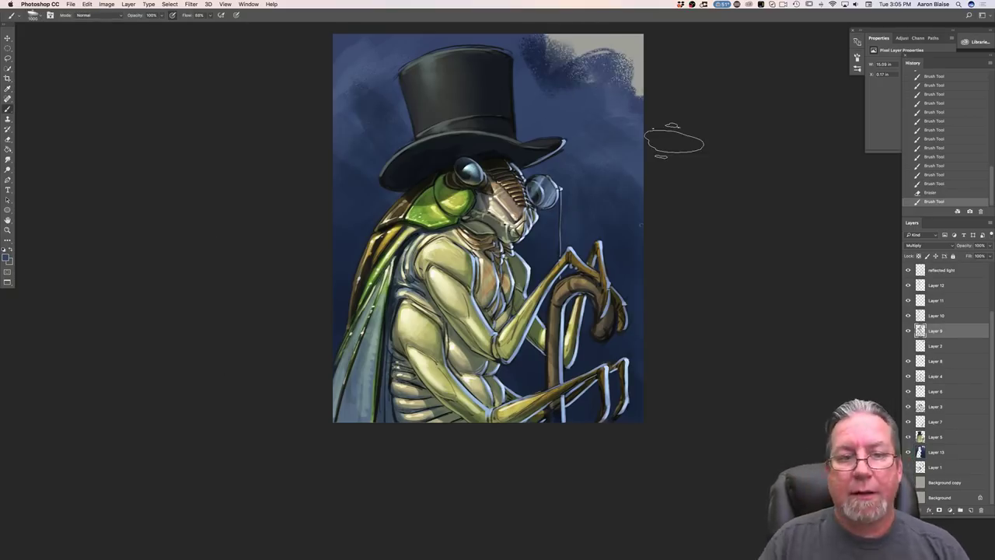
key("ctrl+z")
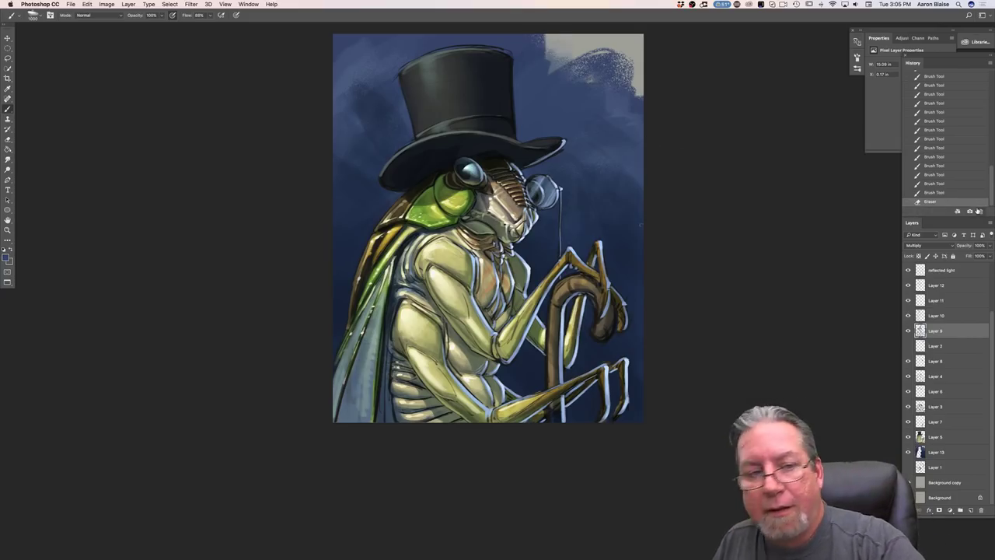
- Hide Layer 3 and paint blue over the pale upper corner and the background beside the monocle on Layer 13
left_click(908, 407)
left_click(935, 452)
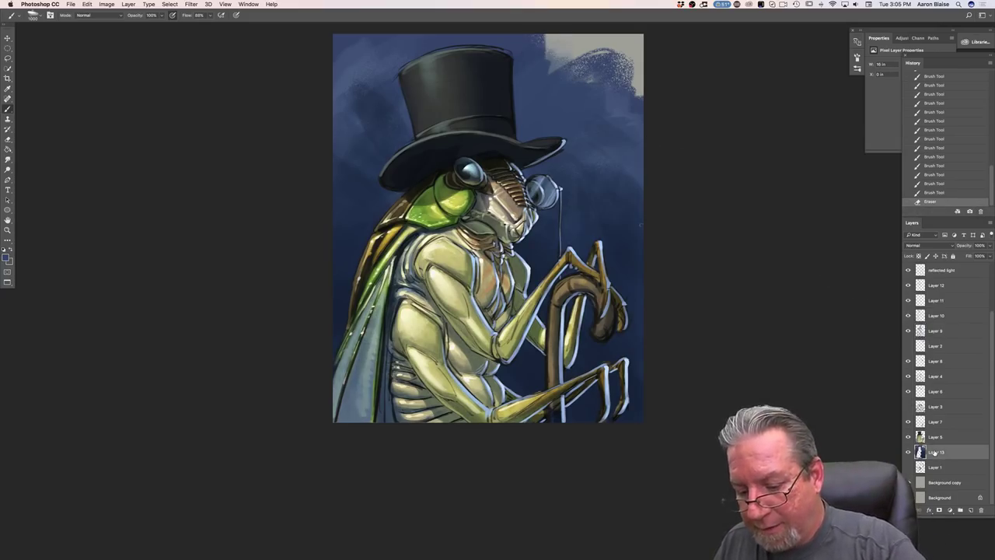
mouse_move(522, 58)
left_mouse_down()
mouse_move(595, 54)
mouse_move(599, 78)
left_mouse_up()
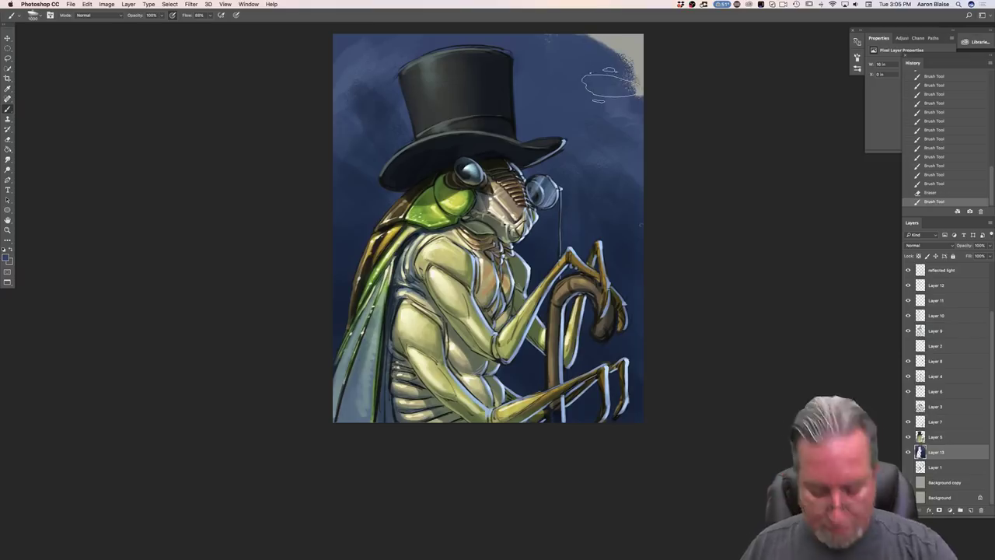
key("super+minus")
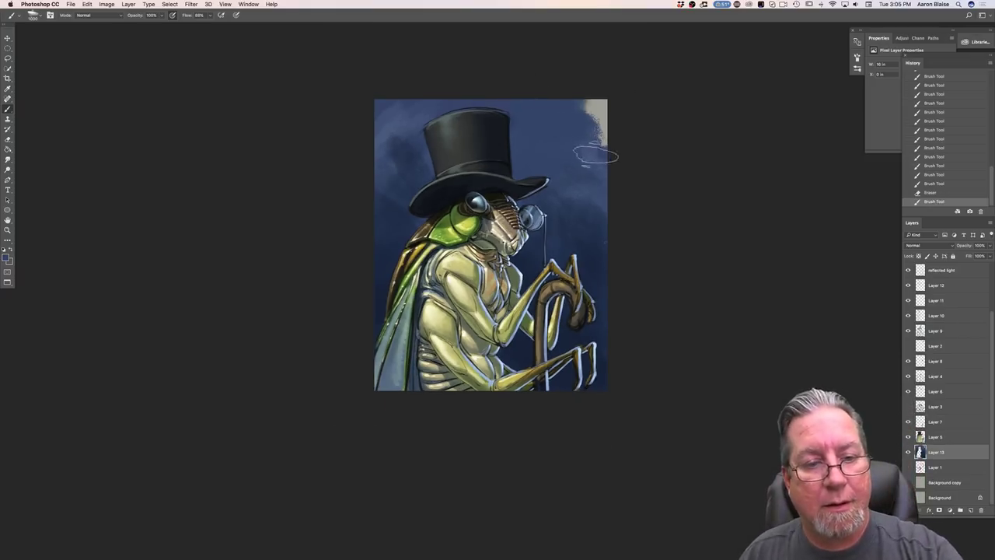
mouse_move(594, 182)
left_mouse_down()
mouse_move(549, 139)
mouse_move(590, 170)
mouse_move(540, 194)
mouse_move(595, 200)
mouse_move(600, 228)
mouse_move(613, 225)
left_mouse_up()
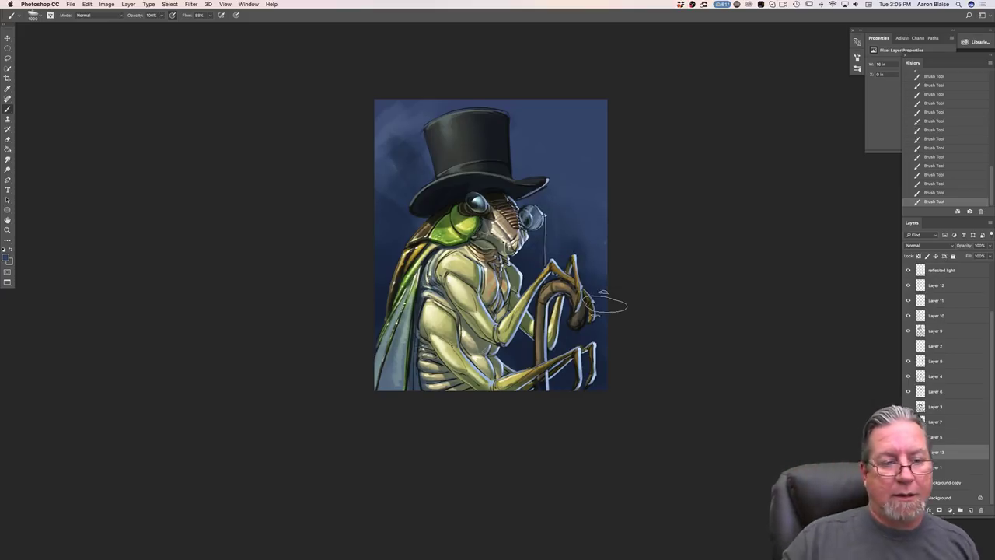
- Sample the background blue beside the hat and lighten the painting colour to #477694
left_click(6, 257)
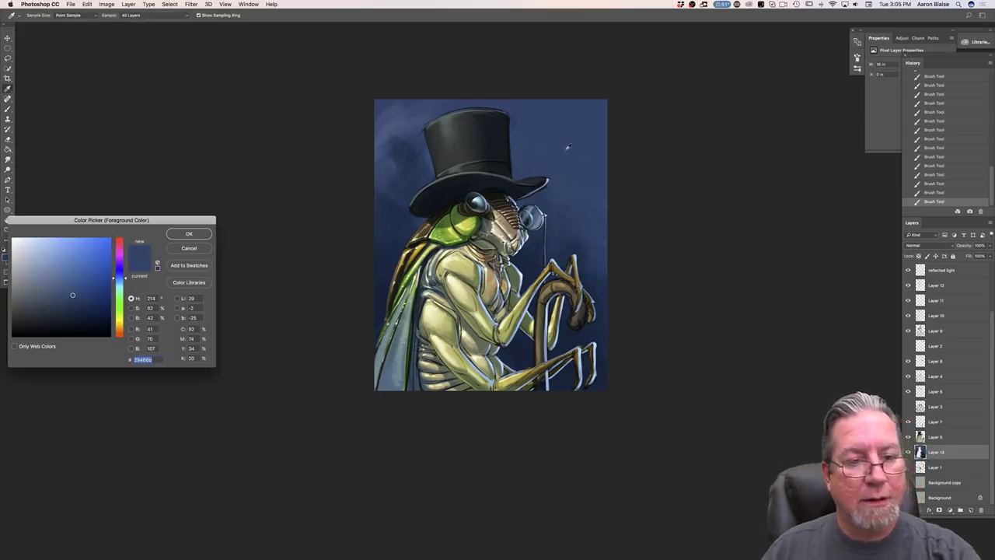
left_click(189, 234)
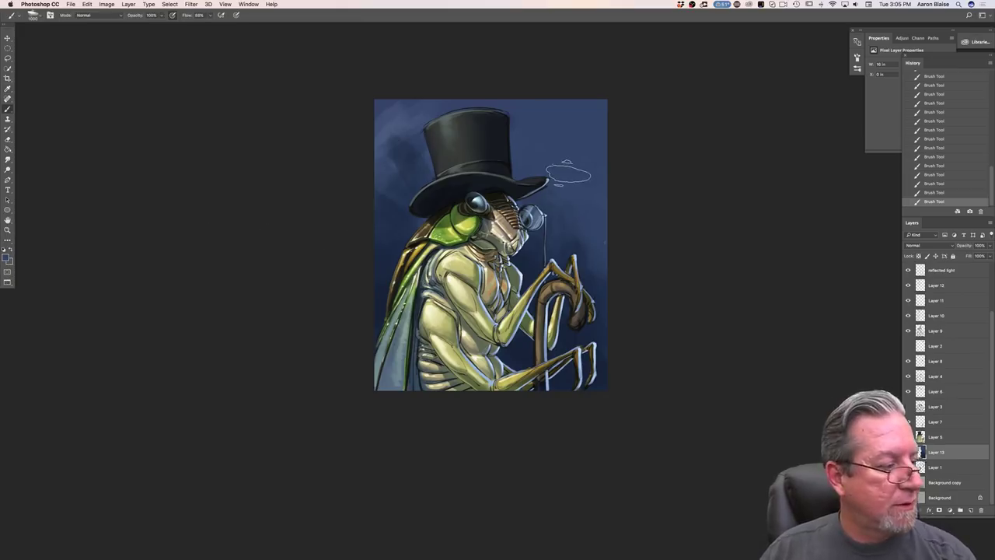
left_click(6, 258)
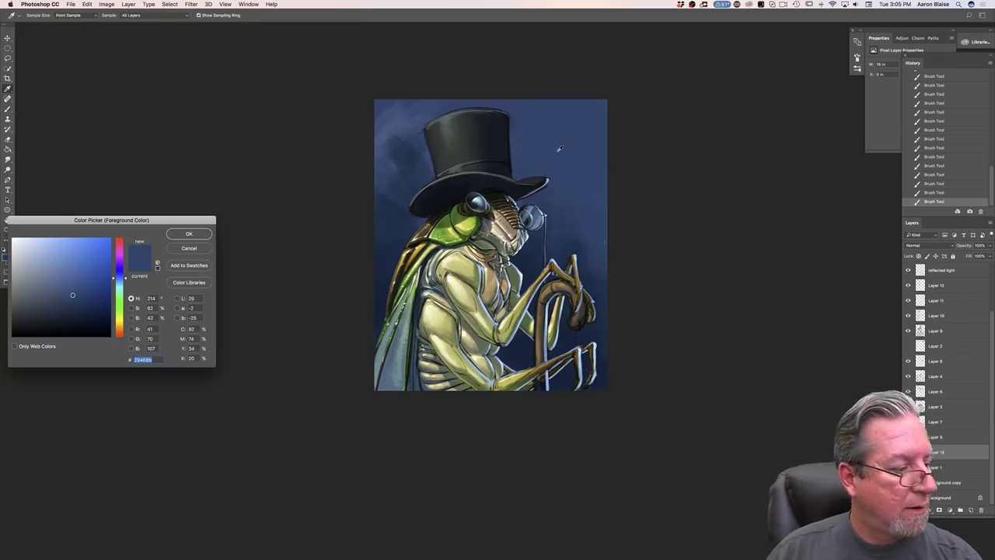
left_click(63, 279)
left_click(119, 282)
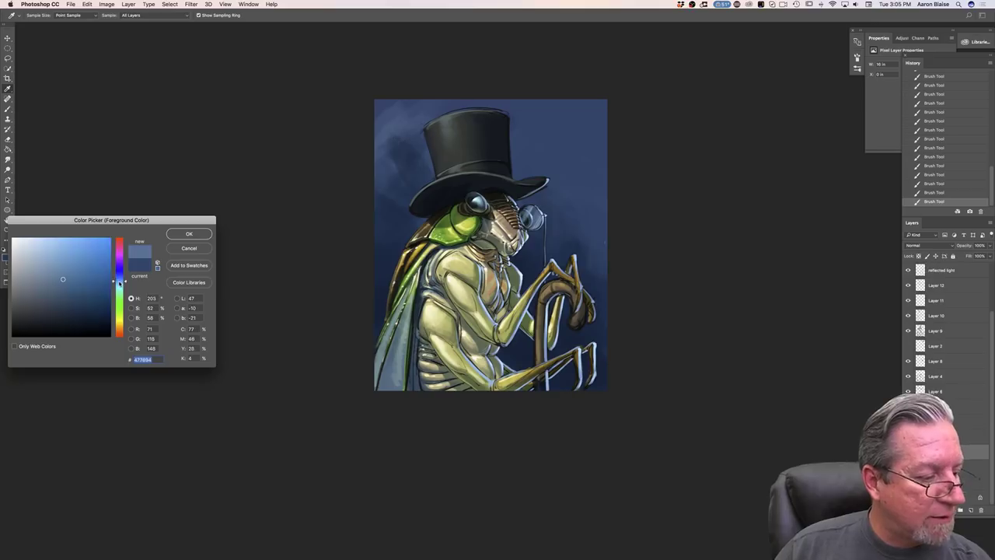
left_click(189, 234)
- Brush the lighter blue across the upper background around the hat, enlarging the brush to 1400 px and lowering its opacity to 63%
mouse_move(600, 128)
left_mouse_down()
mouse_move(591, 89)
mouse_move(600, 154)
left_mouse_up()
key("bracketright")
key("bracketright")
key("bracketright")
key("bracketright")
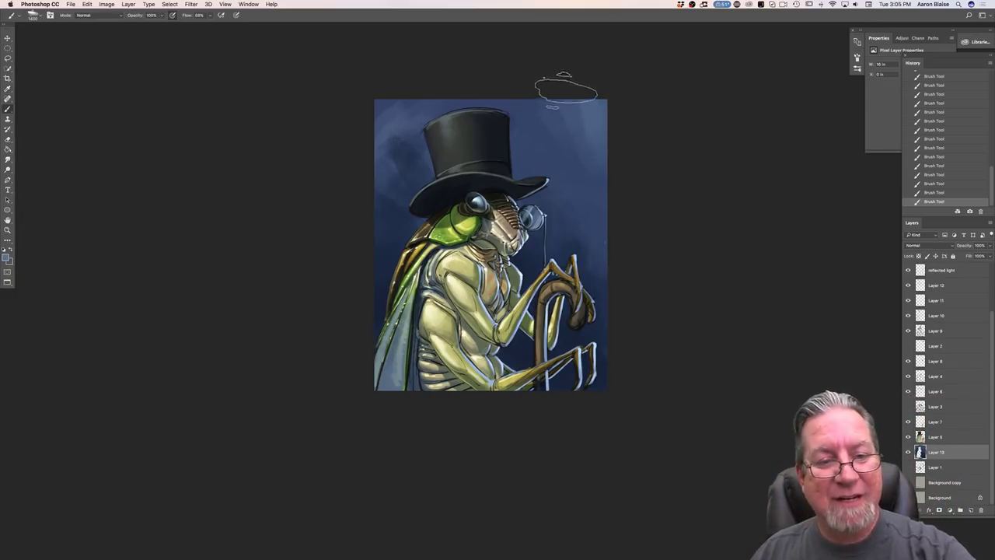
left_click(163, 16)
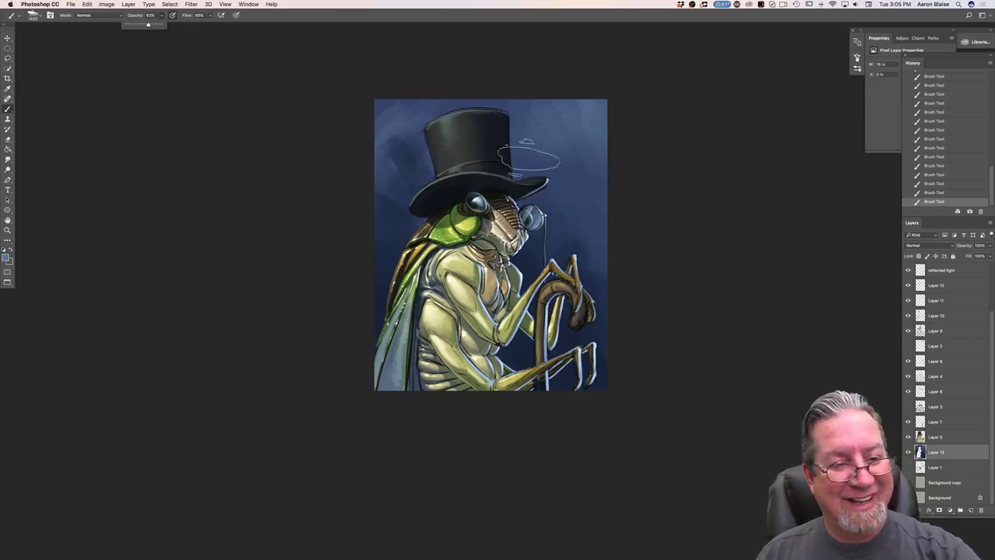
left_click(528, 100)
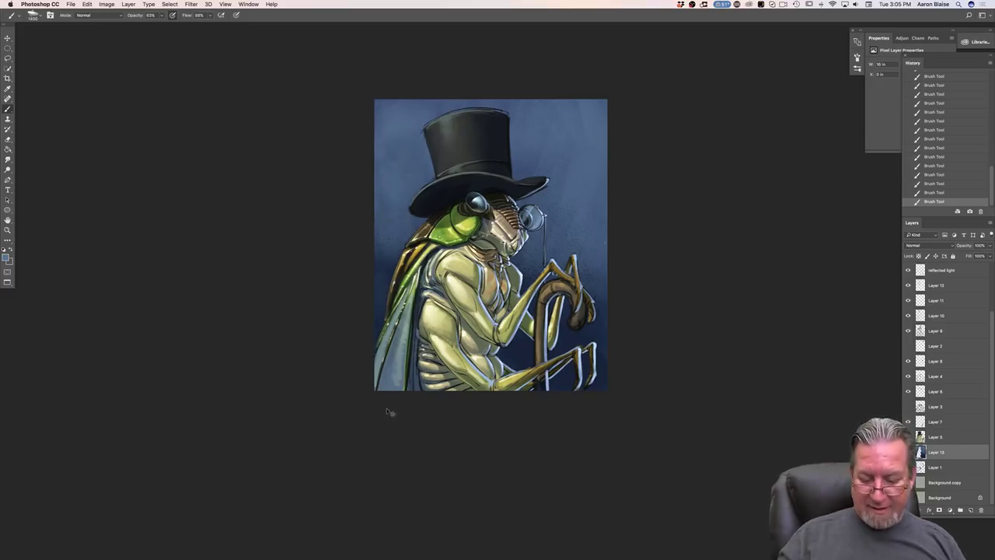
- Select all the cicada's layers from Layer 5 up to Layer 15, leaving the background layer out
key("super+equal")
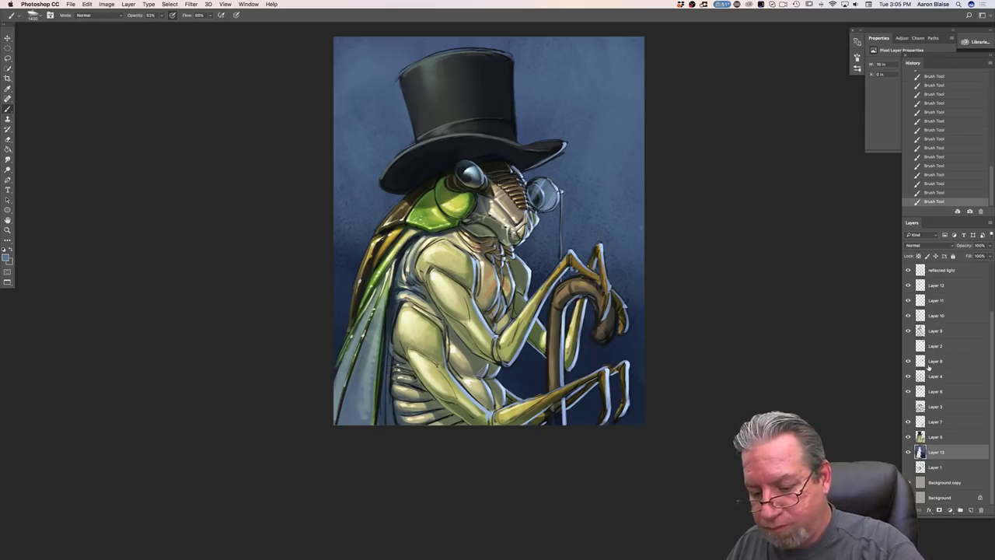
left_click(927, 437)
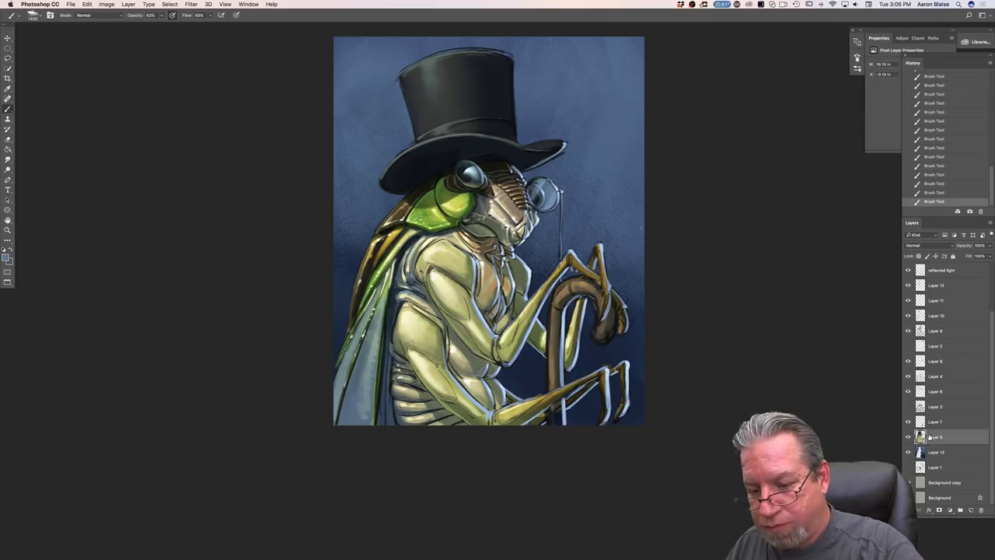
scroll(926, 423, "up", 4)
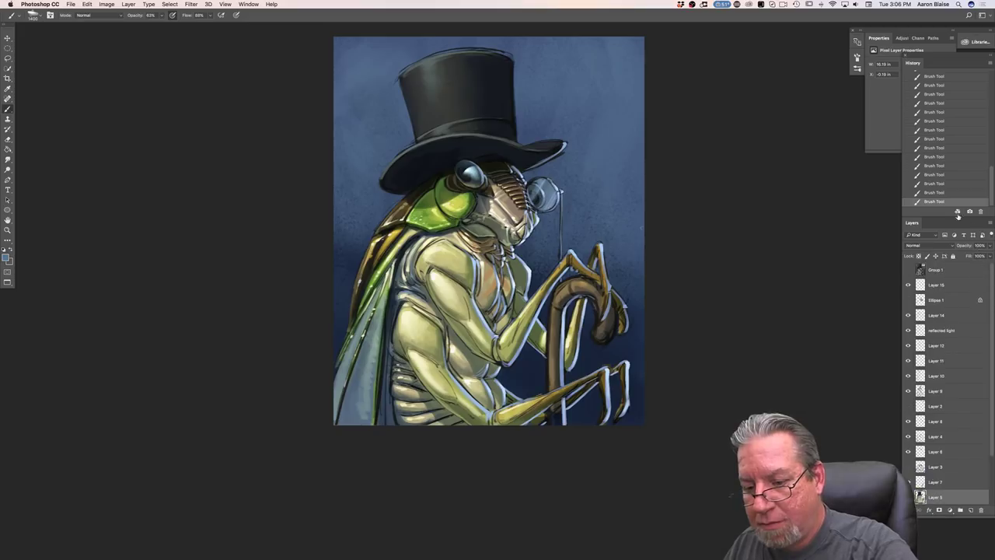
left_click(927, 299, "shift")
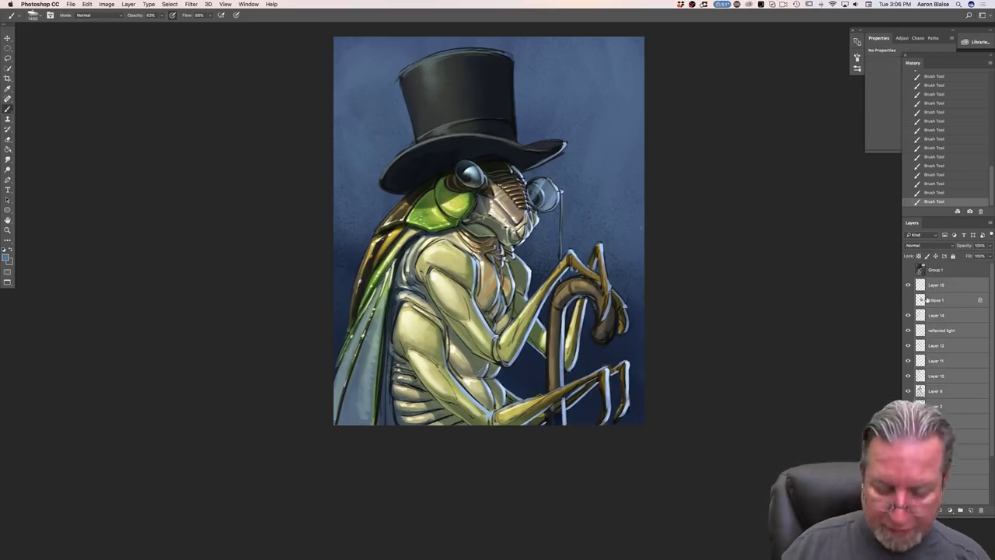
key("super+minus")
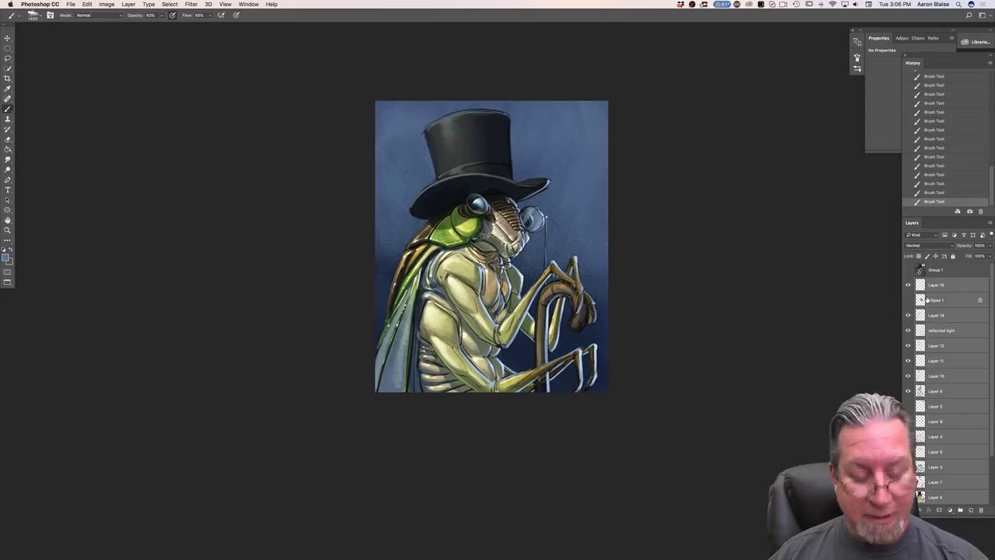
key("super+plus")
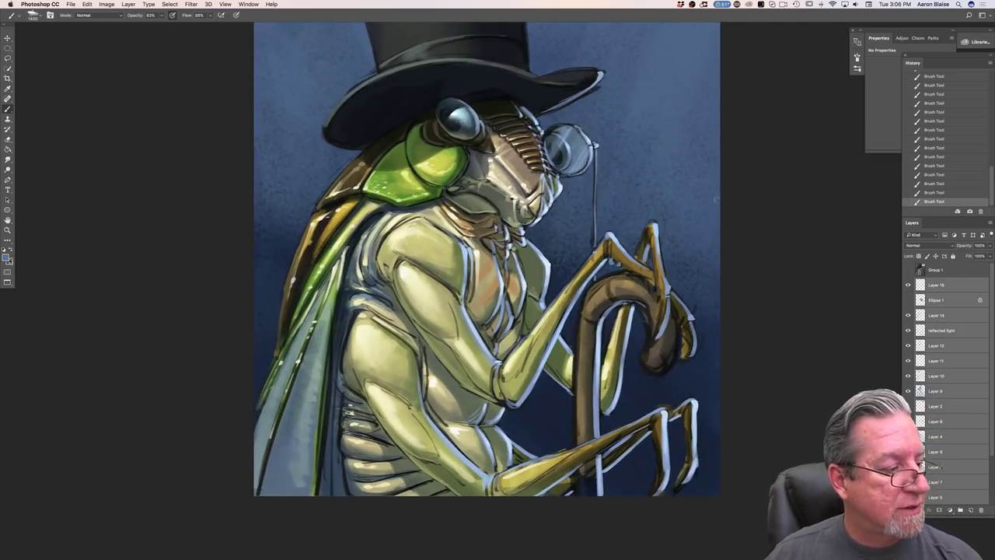
- Sample the arm's yellow-green, lighten it to a pale cream and choose the small textured brush preset
left_click(7, 258)
left_click(445, 294)
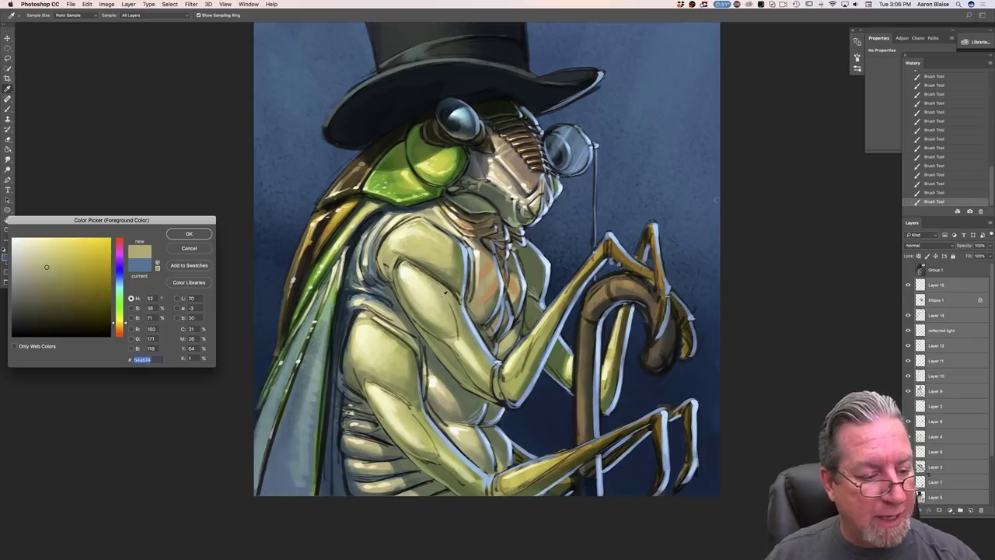
left_click(34, 247)
left_click(173, 233)
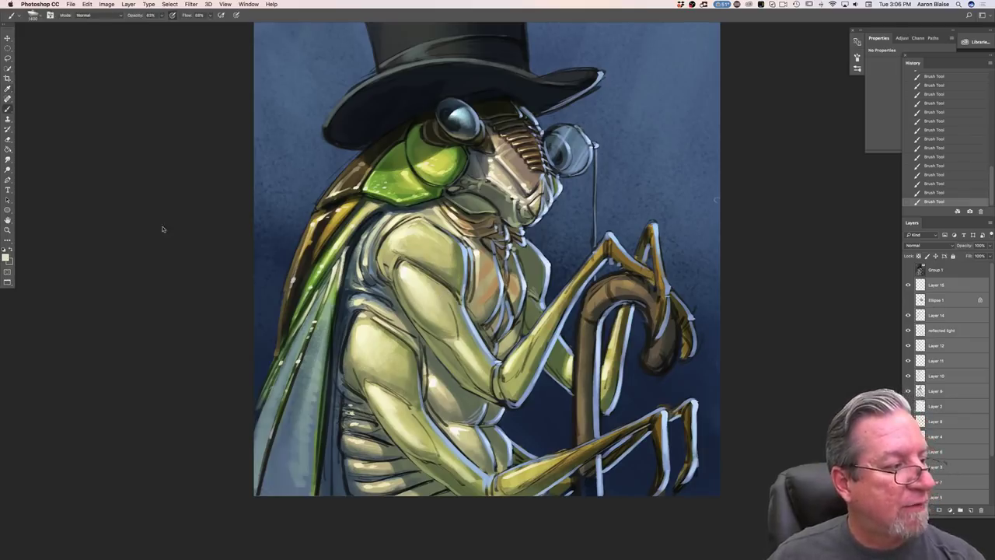
left_click(33, 18)
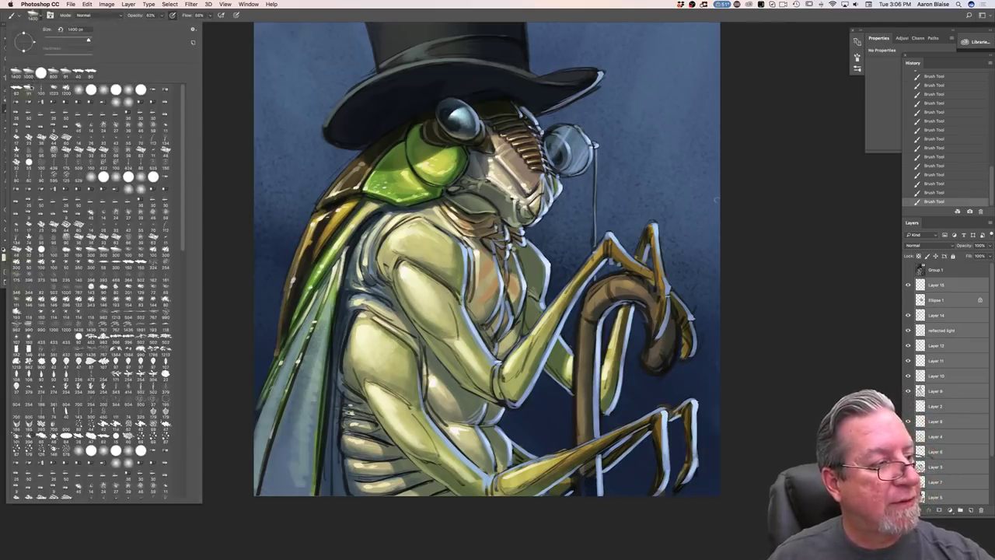
left_click(16, 90)
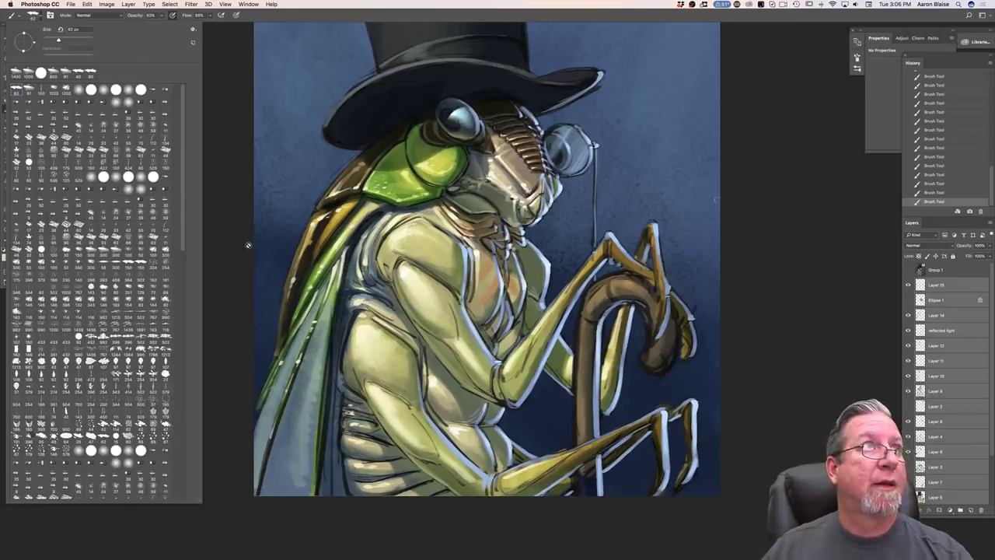
- Make Layer 15 the active layer and brush pale cream highlights onto the cicada's near upper arm
left_click(241, 527)
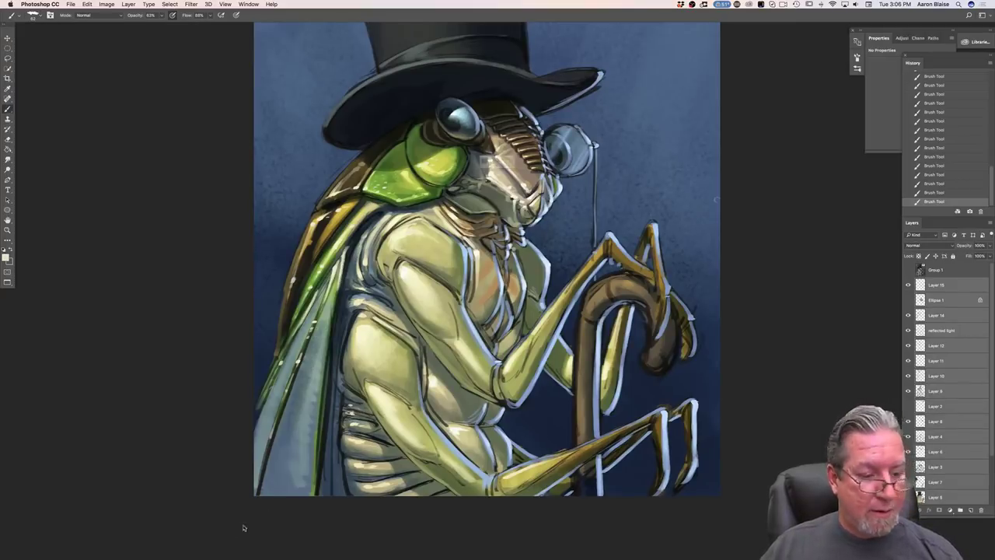
left_click(338, 490)
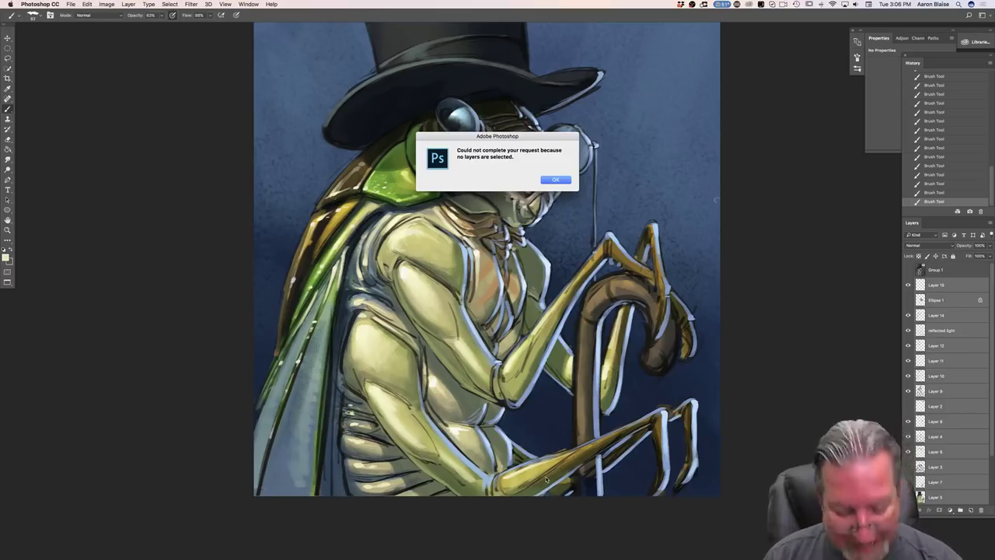
left_click(554, 180)
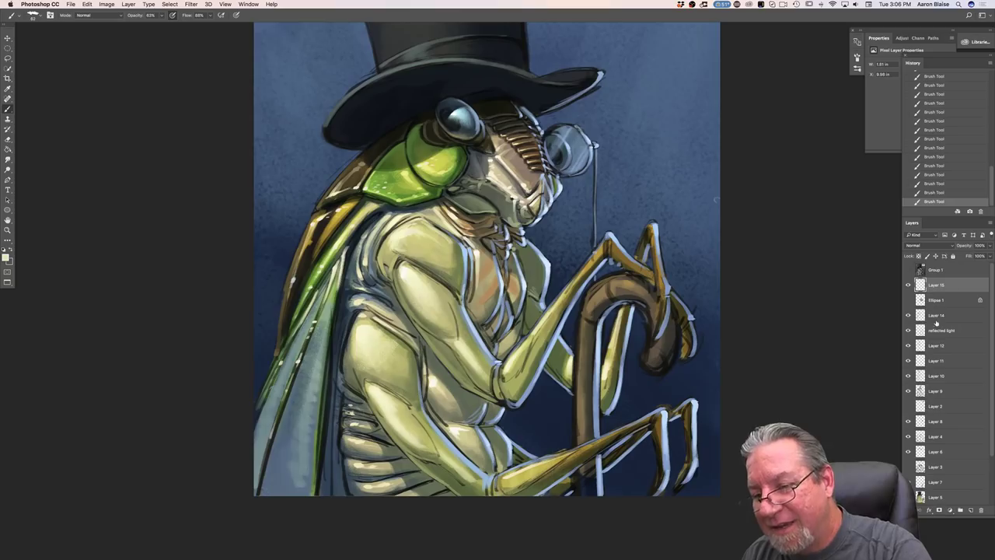
mouse_move(436, 283)
left_mouse_down()
mouse_move(455, 330)
mouse_move(436, 285)
left_mouse_up()
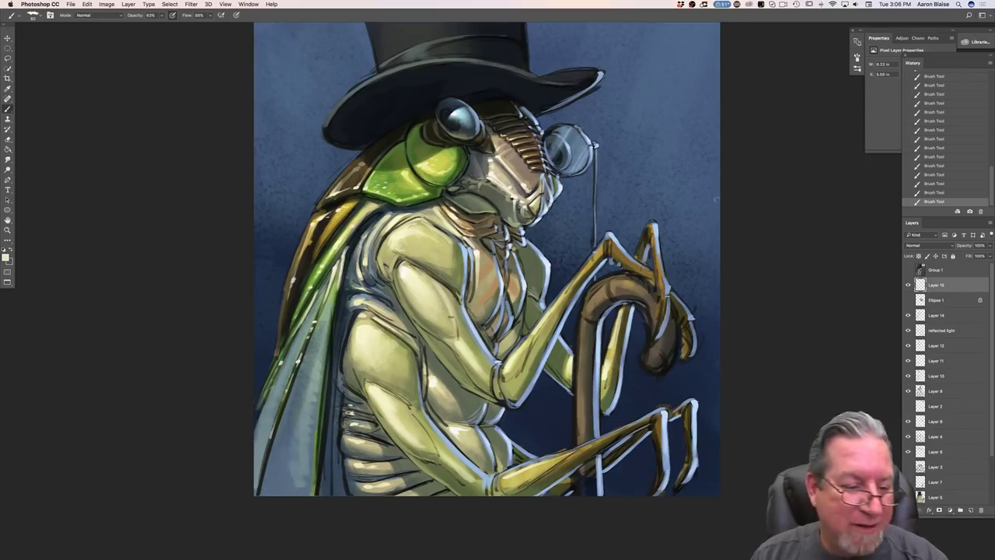
mouse_move(416, 265)
left_mouse_down()
mouse_move(451, 288)
mouse_move(443, 284)
left_mouse_up()
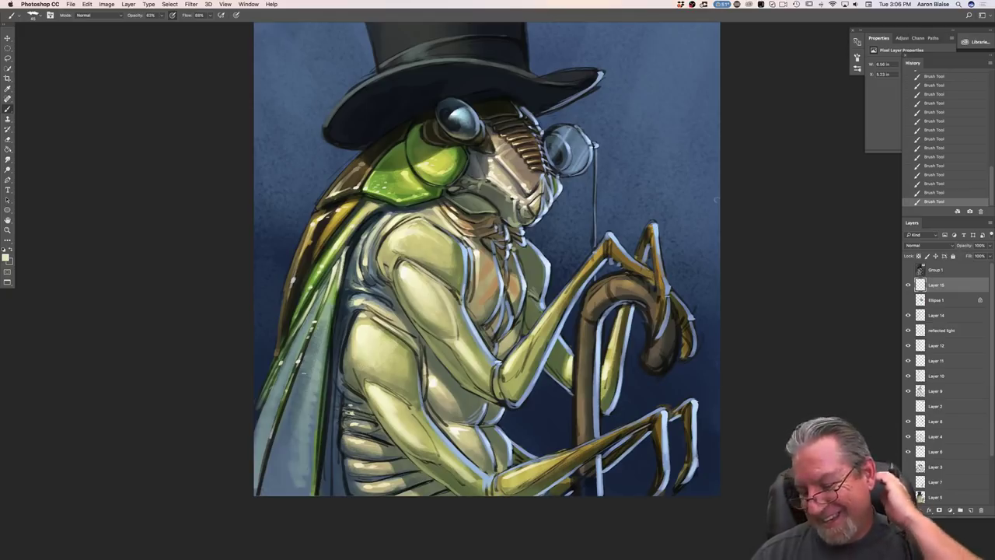
- Sample the cane's brown, enlarge the brush and paint lighter brown along the cane's shaft and curved handle
key("x")
left_click(7, 258)
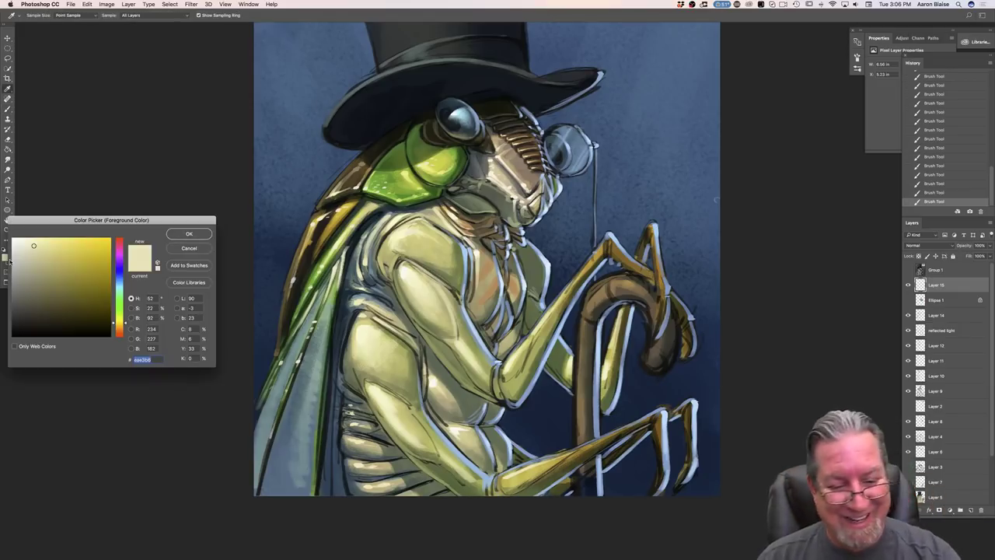
left_click(576, 399)
left_click(189, 234)
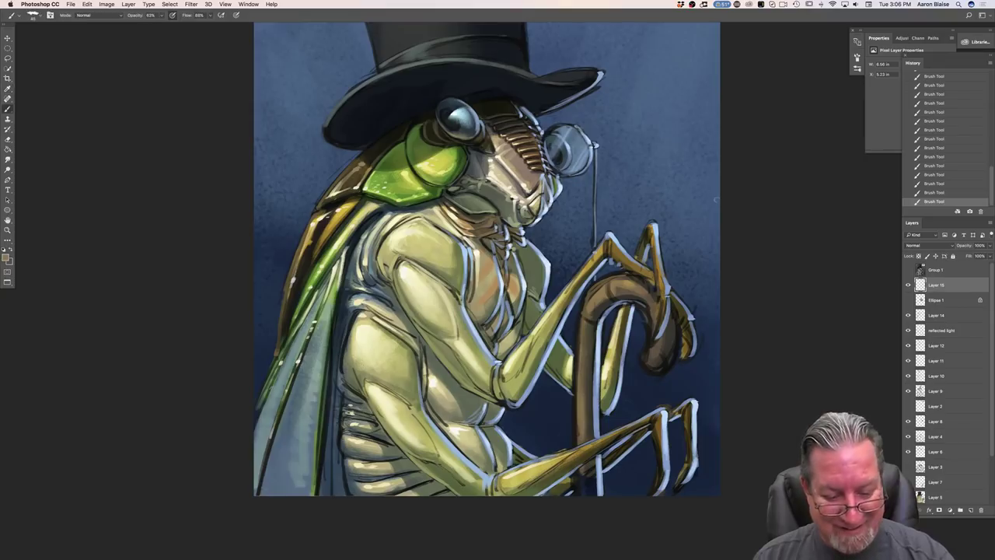
key("]")
key("]")
mouse_move(581, 471)
left_mouse_down()
mouse_move(580, 493)
mouse_move(586, 468)
mouse_move(589, 495)
mouse_move(593, 463)
mouse_move(594, 494)
mouse_move(595, 476)
left_mouse_up()
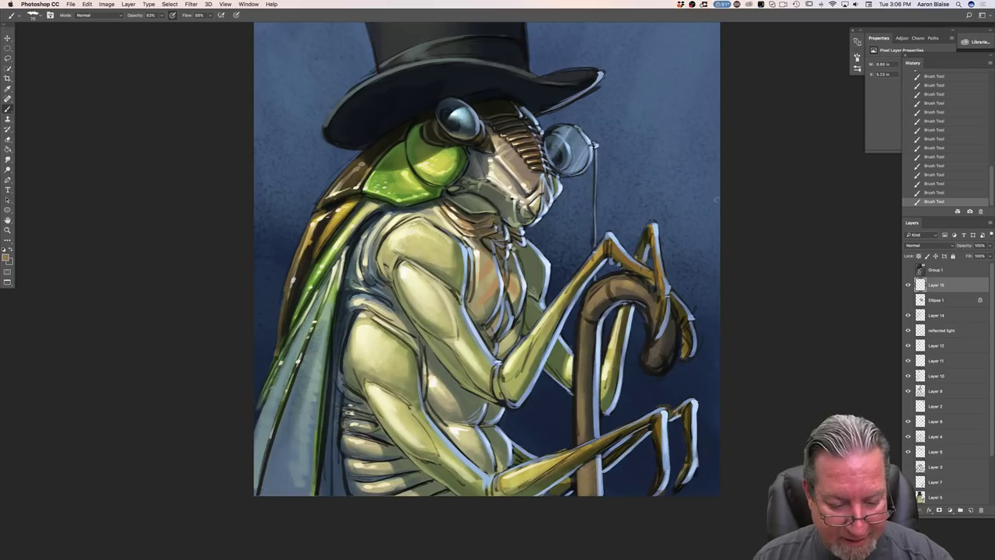
mouse_move(582, 359)
left_mouse_down()
mouse_move(580, 326)
mouse_move(591, 424)
left_mouse_up()
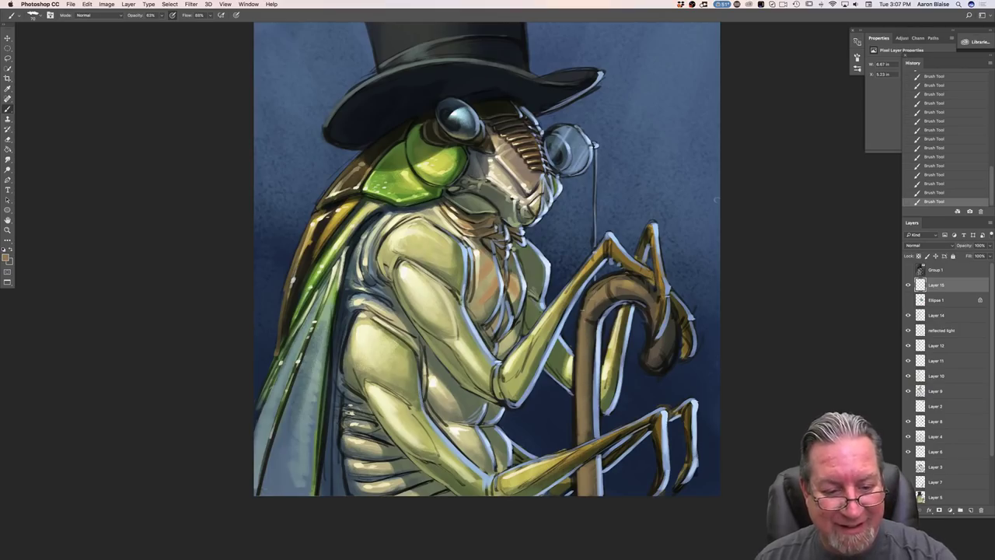
left_click_drag(666, 334, 655, 363)
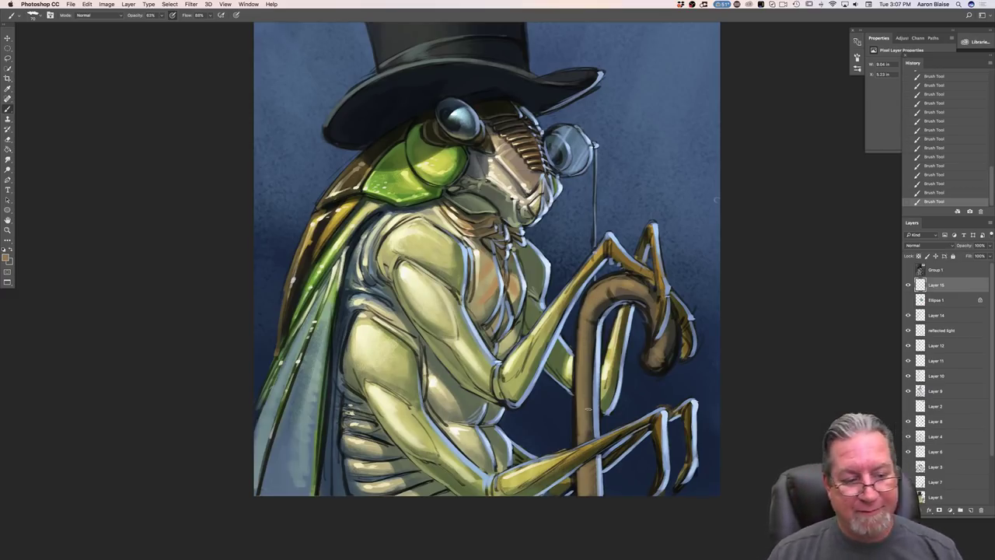
- Add a new layer in Multiply mode above Layer 15 and set the painting colour to grey-blue #607685
left_click(970, 509)
left_click(929, 245)
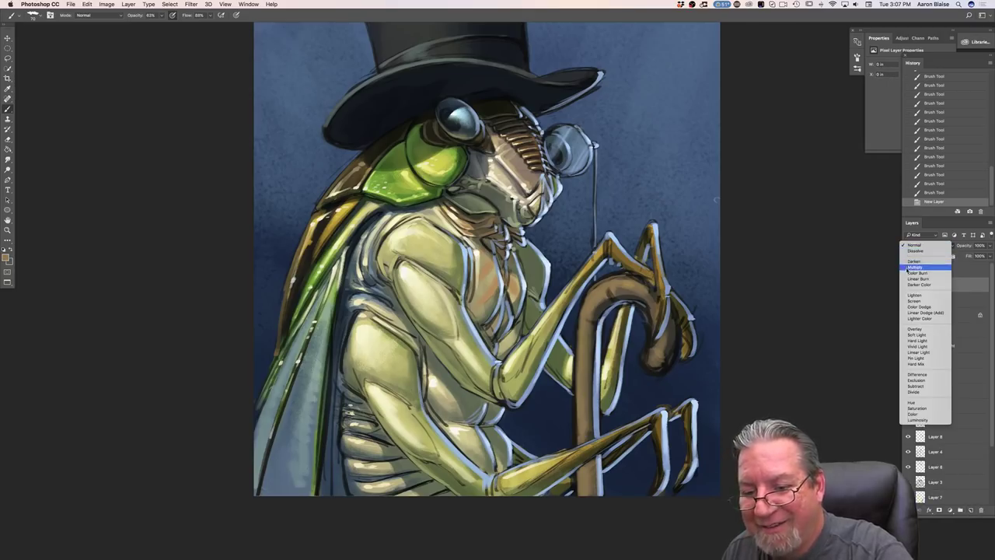
left_click(921, 267)
left_click(6, 255)
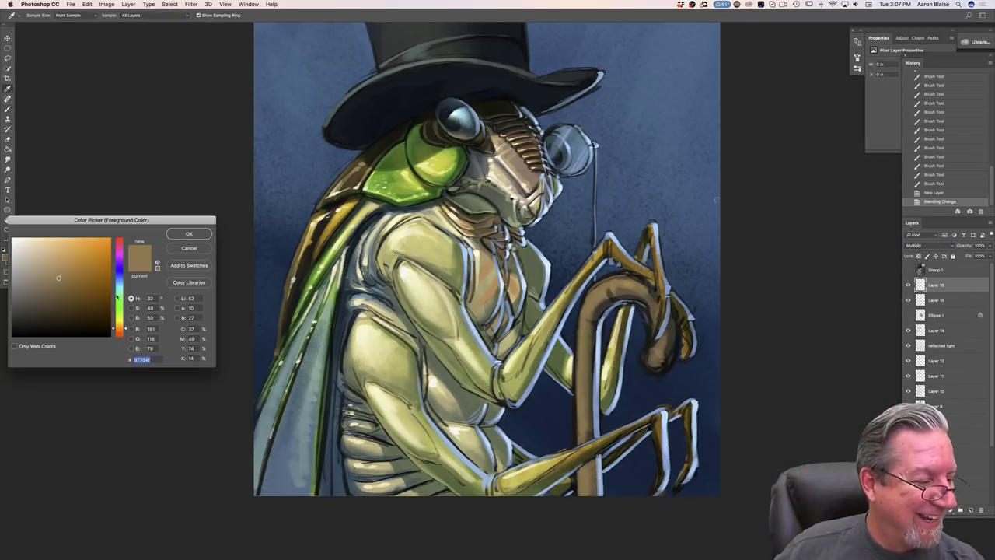
left_click(38, 285)
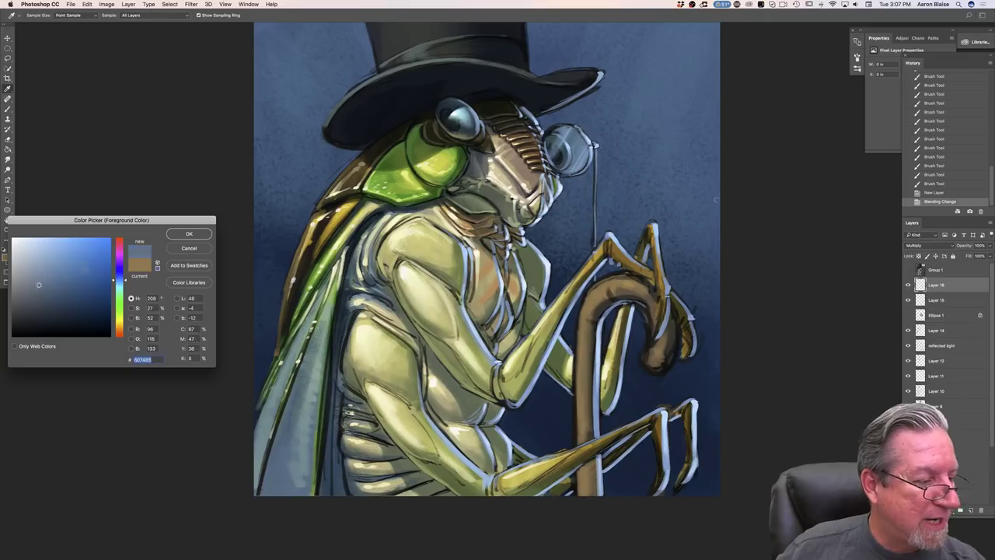
left_click(187, 234)
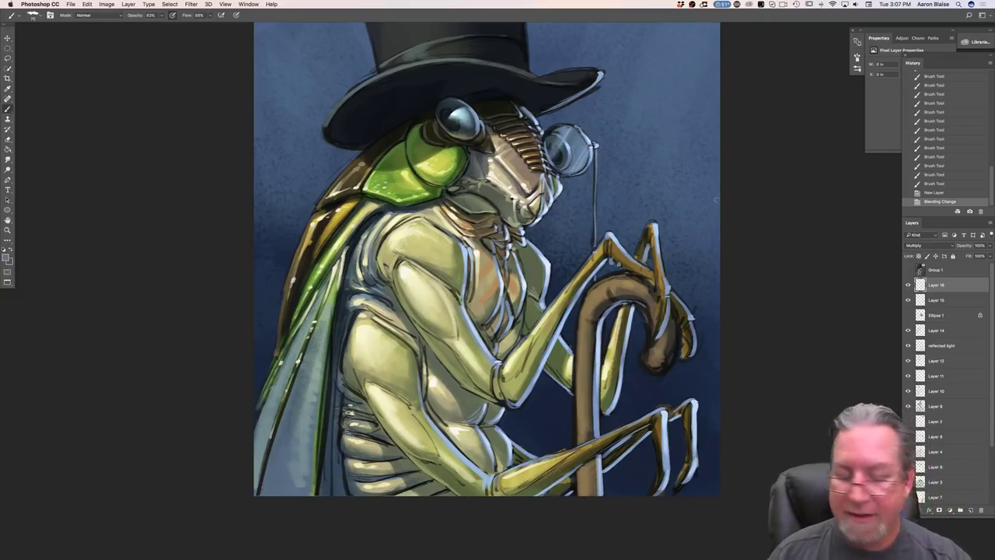
- Brush grey-blue shadows behind the near shoulder, along the underside of the upper arm and down the torso
left_click_drag(386, 284, 396, 303)
mouse_move(392, 300)
left_mouse_down()
mouse_move(412, 325)
mouse_move(383, 291)
left_mouse_up()
left_click_drag(371, 281, 388, 297)
mouse_move(369, 280)
left_mouse_down()
mouse_move(384, 293)
mouse_move(380, 284)
left_mouse_up()
left_click_drag(365, 268, 378, 281)
left_click_drag(367, 264, 407, 317)
left_click_drag(395, 306, 440, 339)
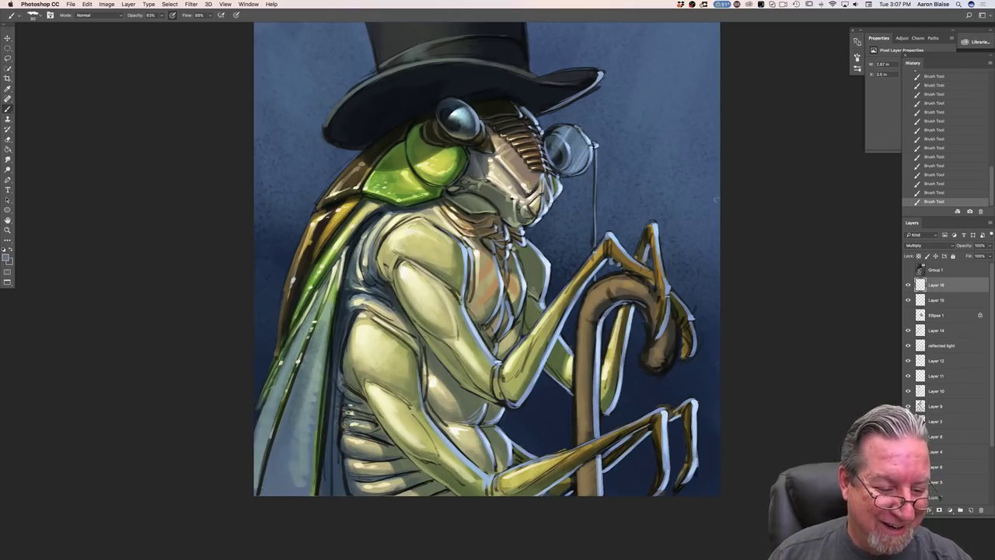
left_click_drag(456, 381, 479, 399)
left_click_drag(435, 353, 466, 393)
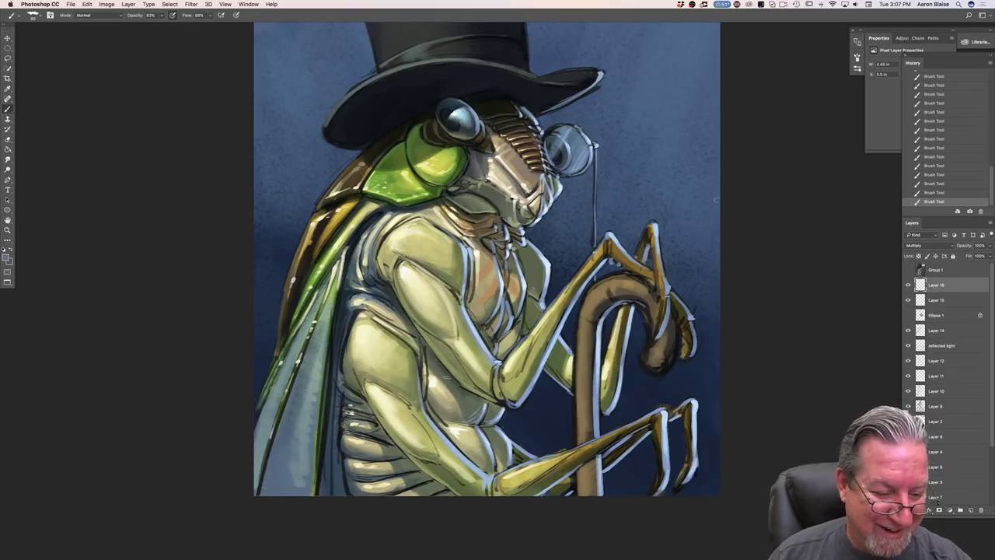
- Shade the underside of the lower arm, the ribbed abdomen and the cane's lower end beside the leg
mouse_move(353, 375)
left_mouse_down()
mouse_move(379, 438)
mouse_move(401, 455)
mouse_move(392, 456)
left_mouse_up()
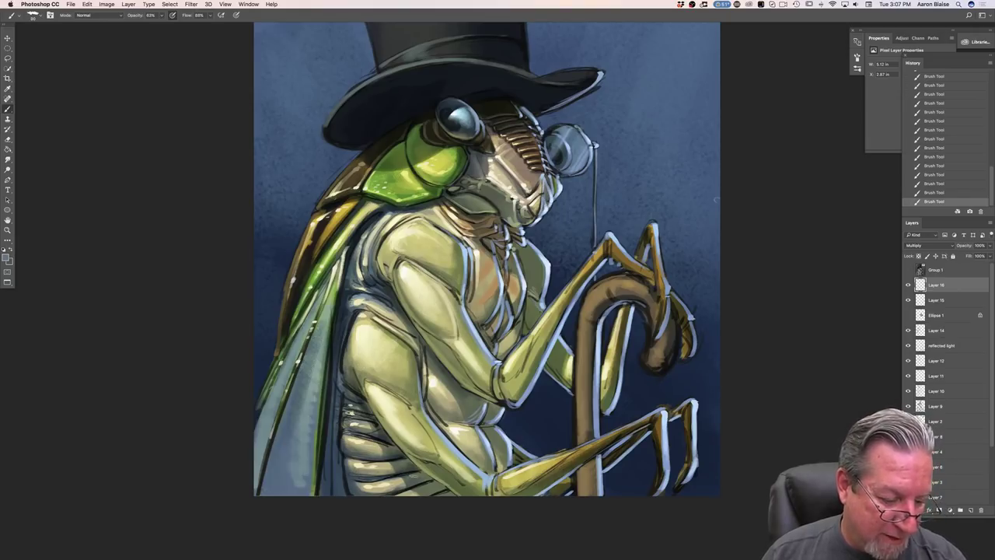
left_click_drag(429, 479, 381, 493)
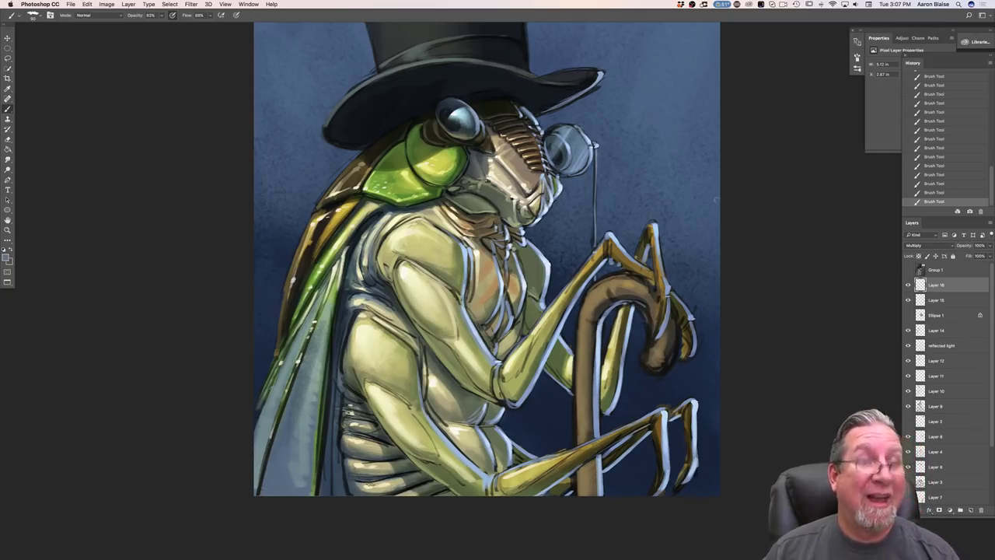
left_click_drag(592, 462, 587, 500)
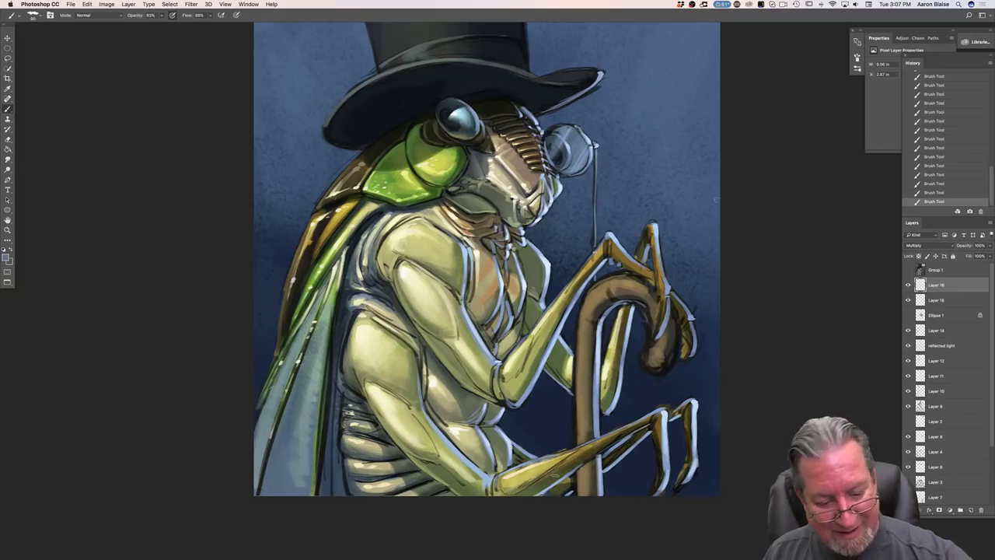
left_click_drag(572, 462, 506, 495)
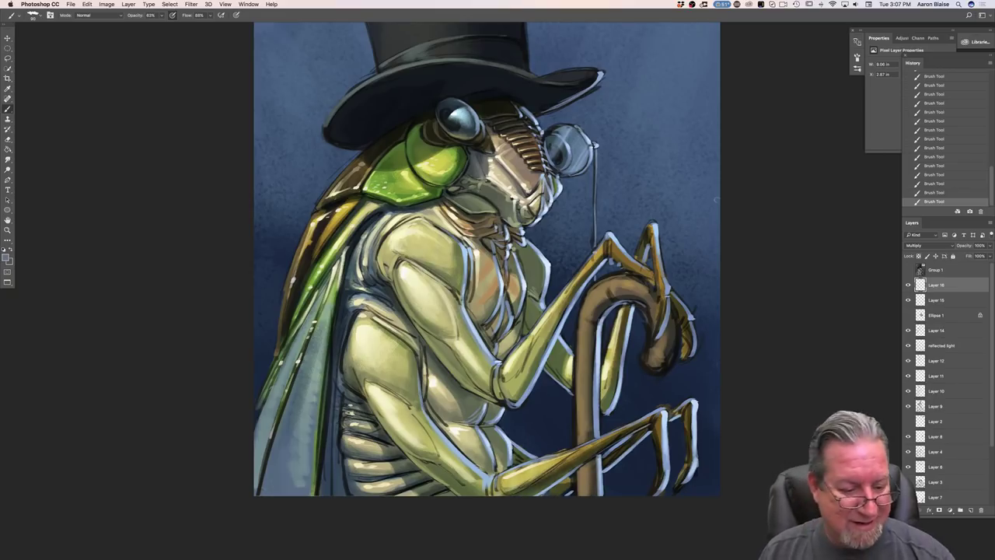
left_click_drag(515, 448, 519, 460)
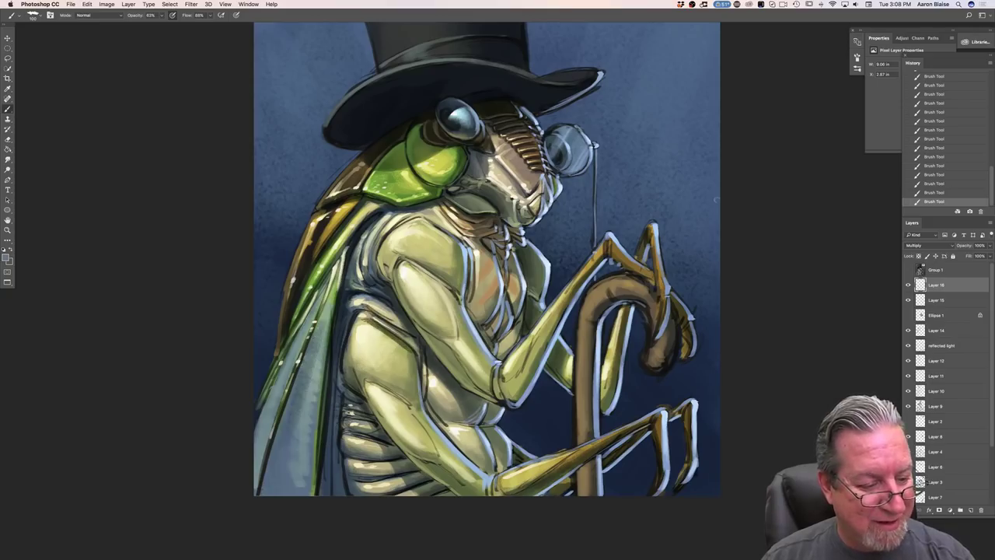
- Brush shadows between the back and the wing, below the neck, on the green collar and across the face
mouse_move(351, 394)
left_mouse_down()
mouse_move(368, 411)
mouse_move(343, 410)
mouse_move(341, 452)
left_mouse_up()
left_click_drag(336, 382, 327, 501)
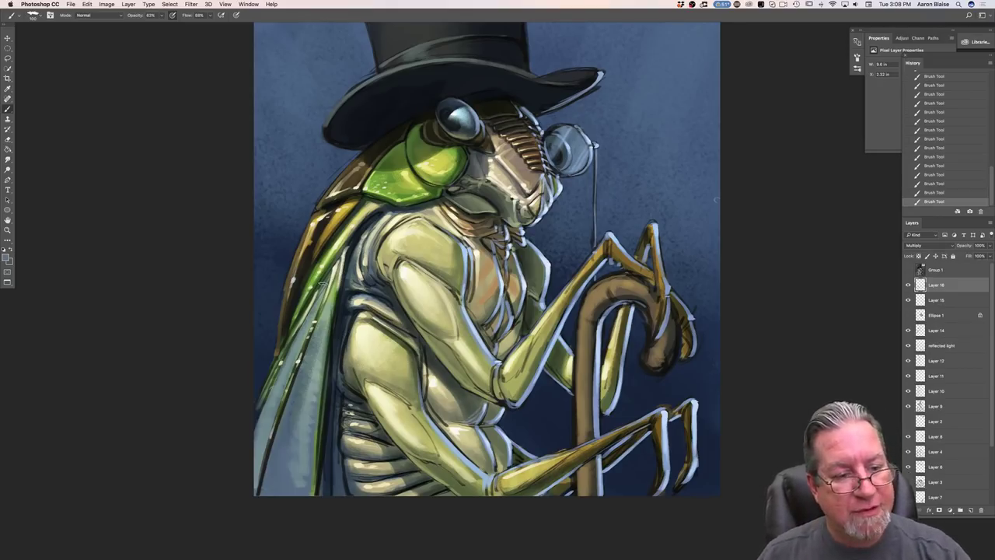
left_click_drag(453, 235, 411, 221)
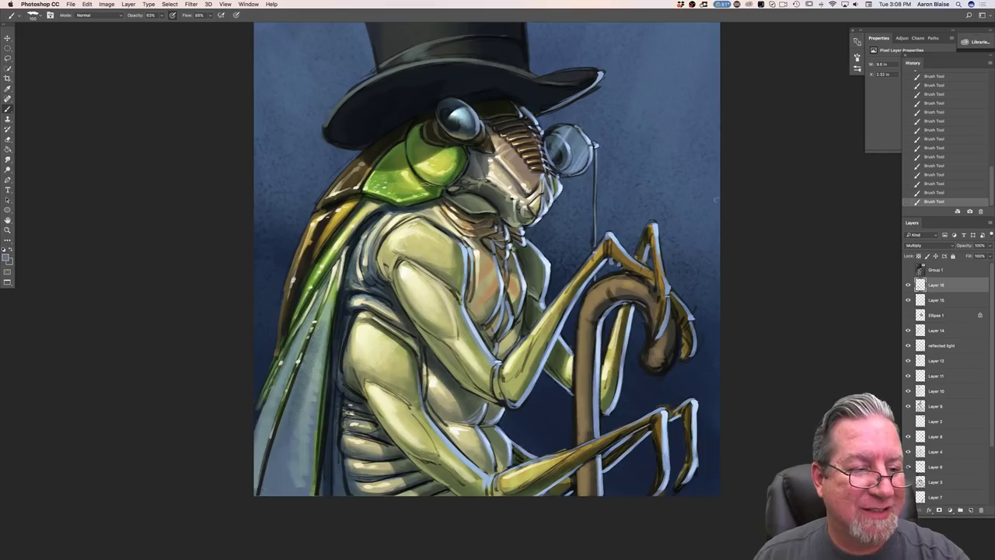
mouse_move(413, 177)
left_mouse_down()
mouse_move(440, 185)
mouse_move(428, 178)
left_mouse_up()
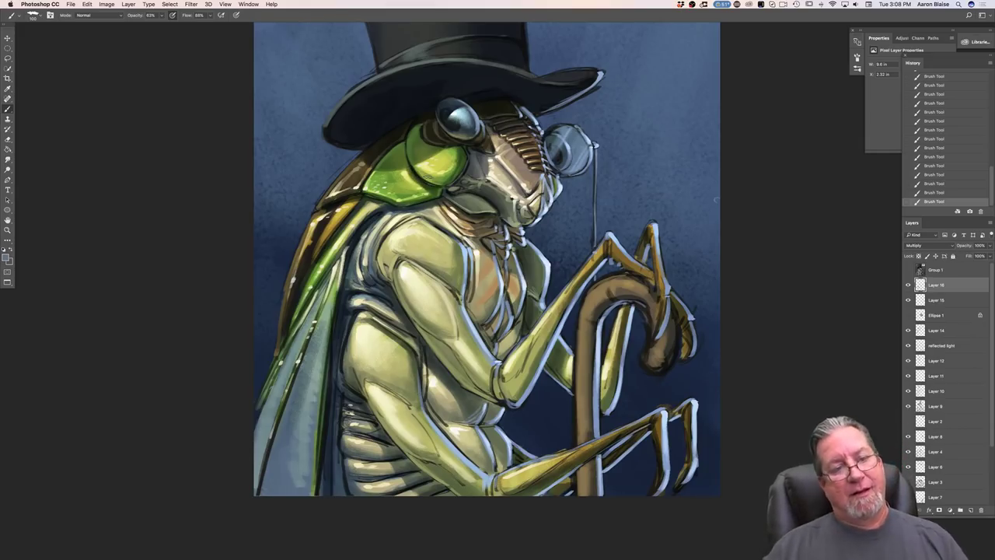
left_click_drag(488, 159, 519, 187)
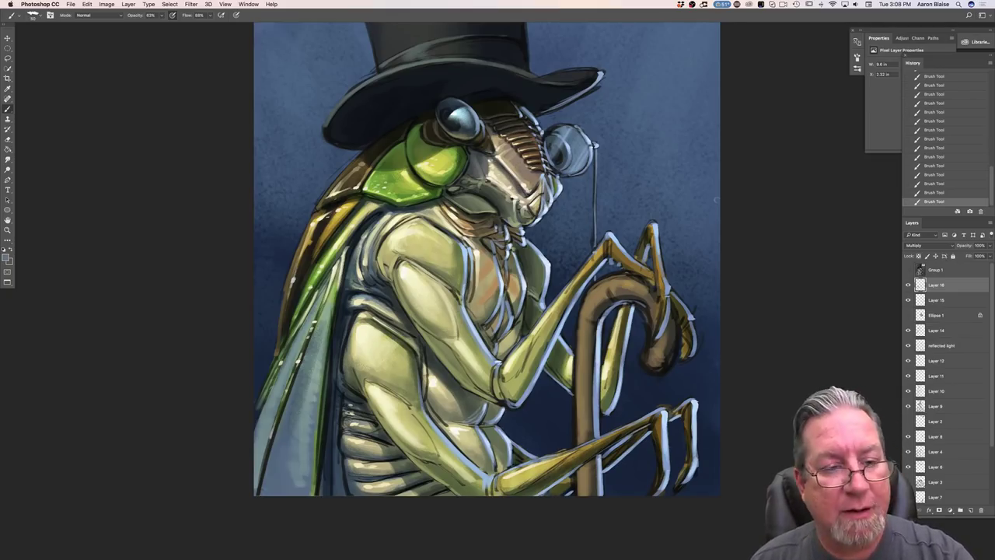
left_click_drag(521, 158, 509, 146)
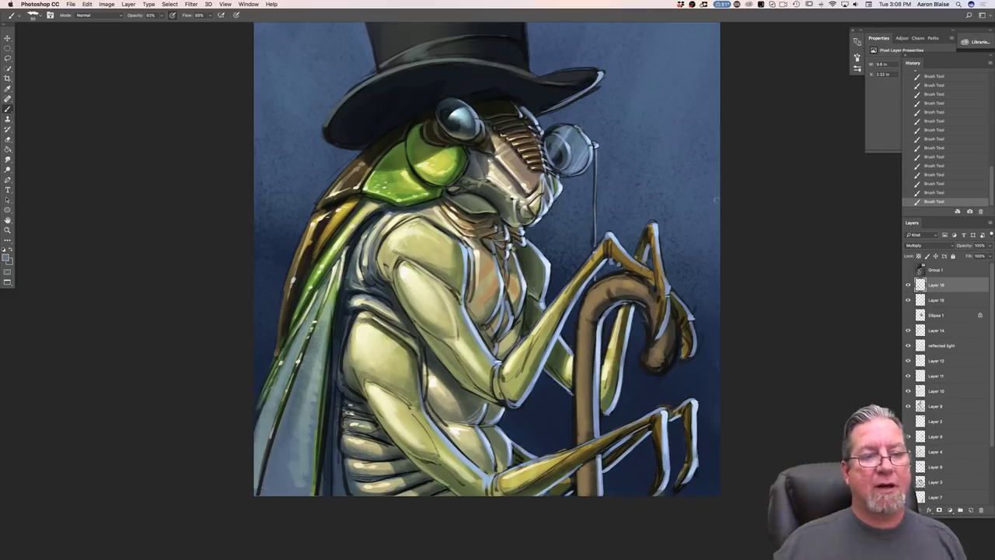
- Flip the whole canvas horizontally
key("super+minus")
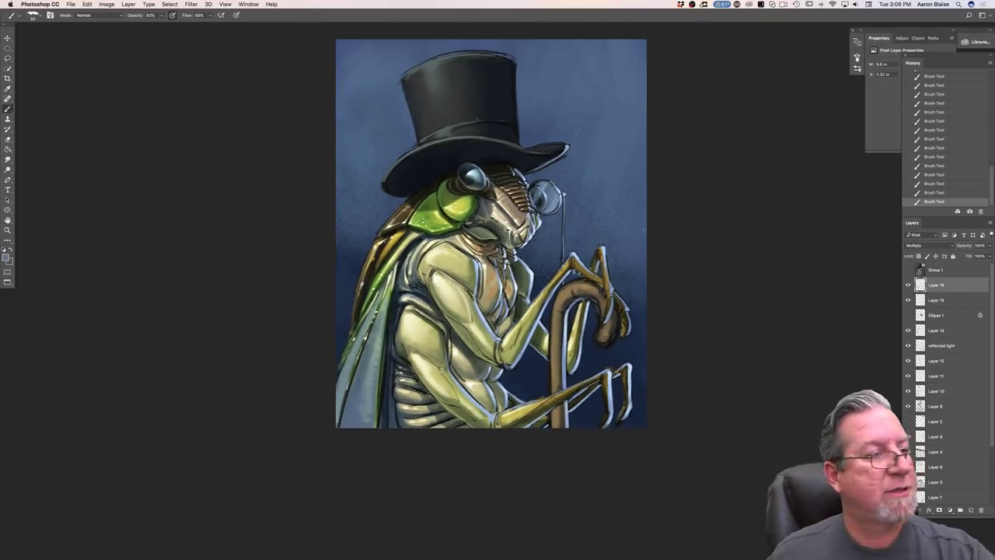
left_click(108, 6)
mouse_move(119, 80)
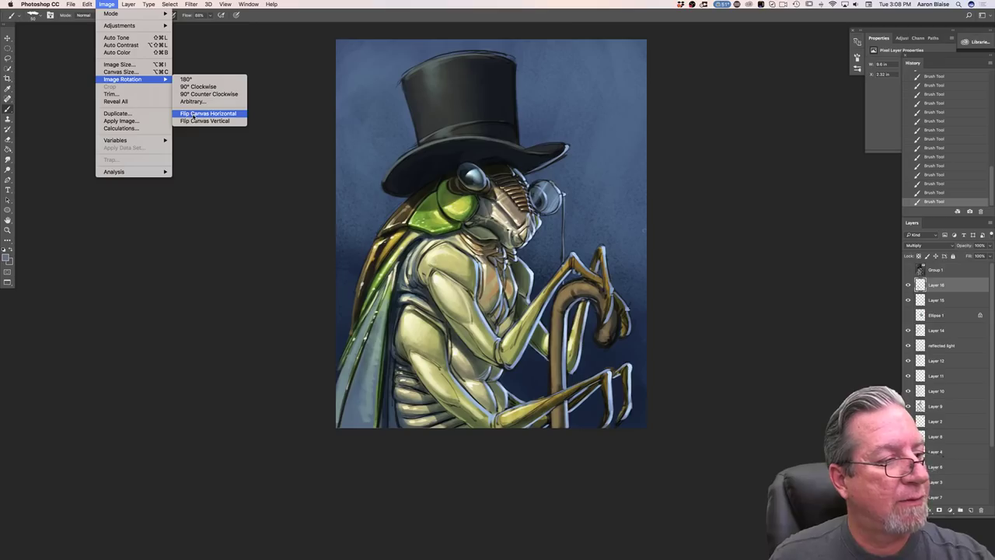
left_click(194, 117)
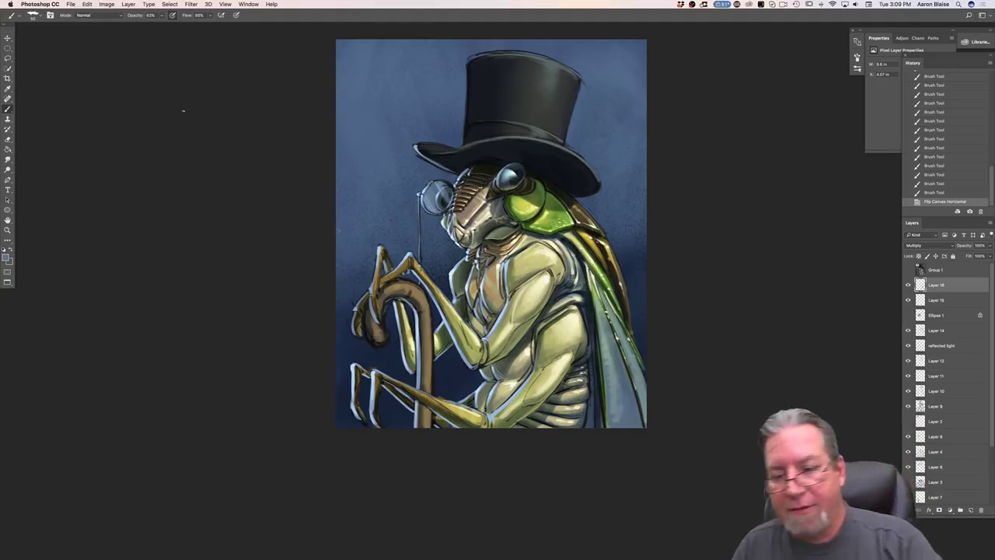
- Select the layers from Background copy up to Layer 16, then try grouping them and undo the grouping
scroll(992, 404, "down", 2)
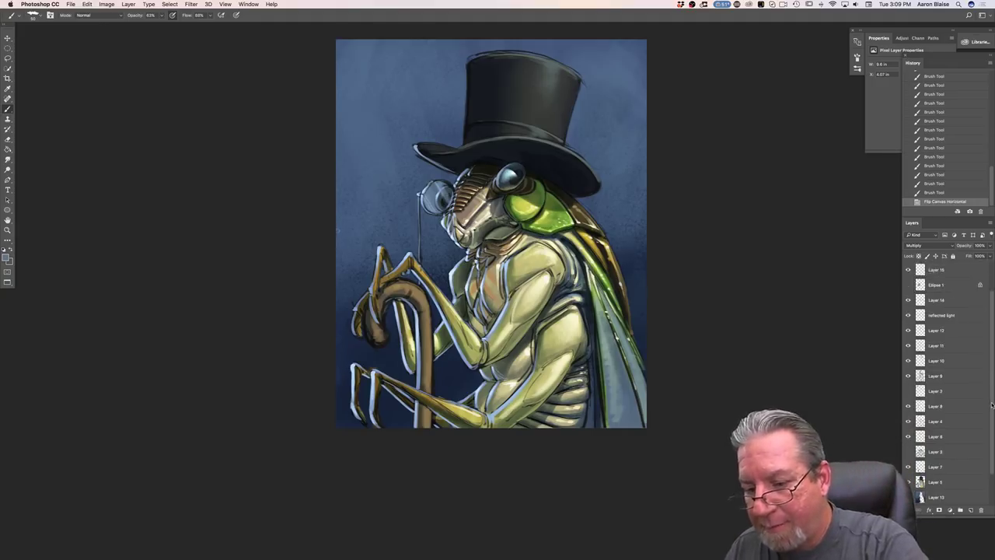
scroll(992, 468, "down", 3)
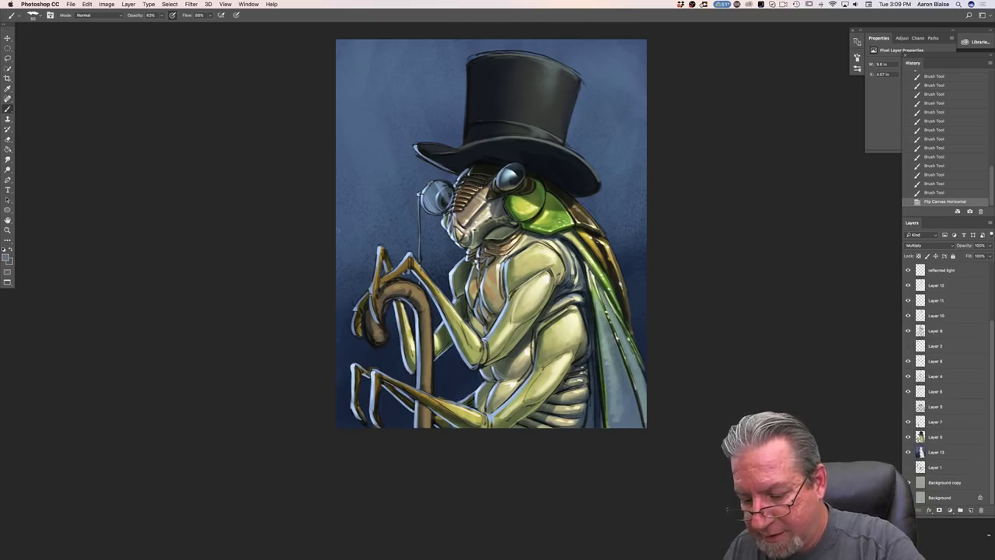
left_click(933, 481)
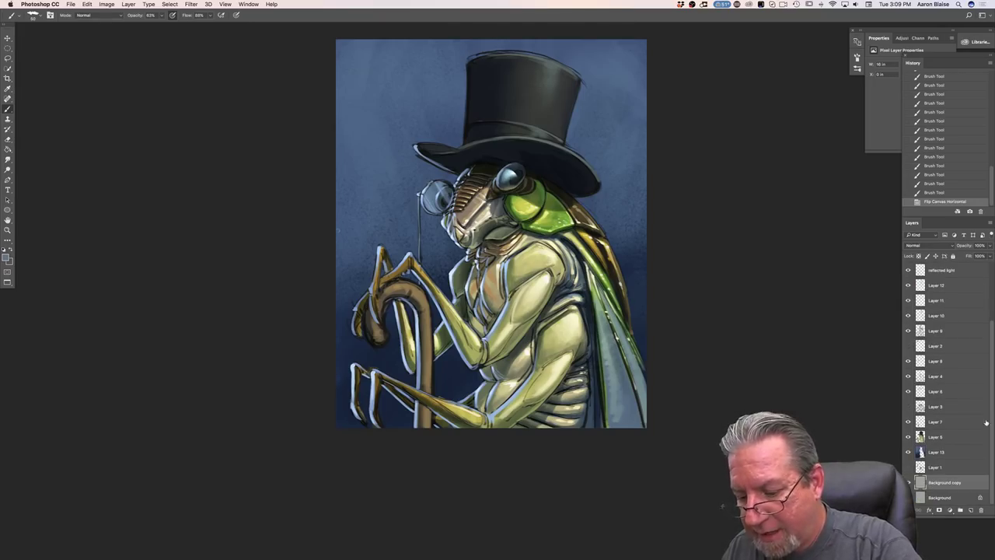
scroll(986, 422, "up", 5)
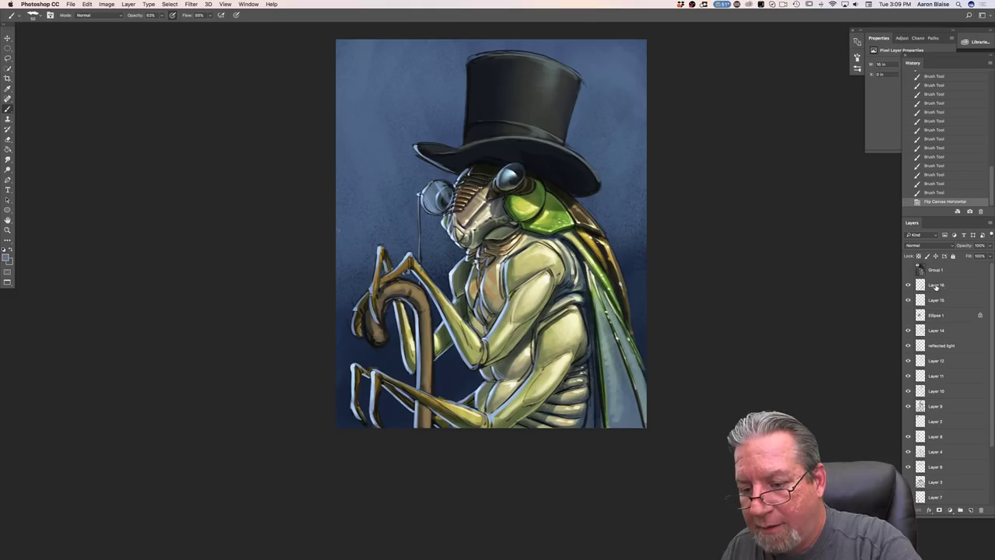
left_click(935, 286, "shift")
left_click(960, 509)
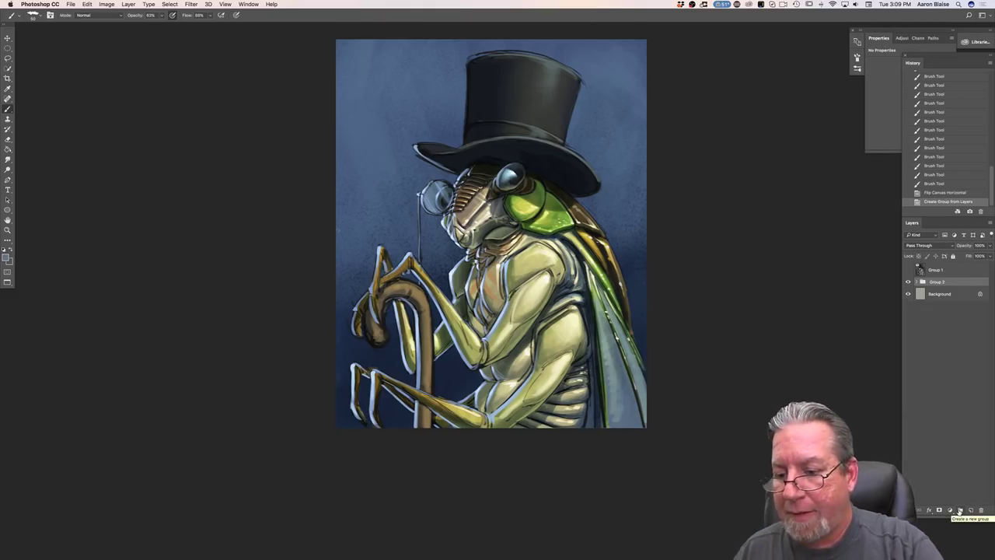
key("super+z")
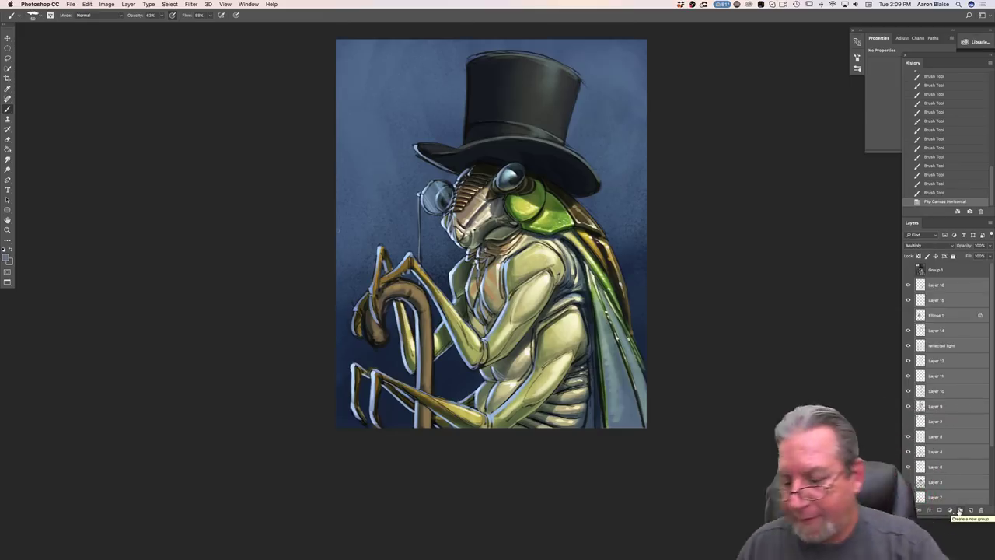
- Duplicate the selected painting layers, group the copies and merge that group into a single layer
key("super+j")
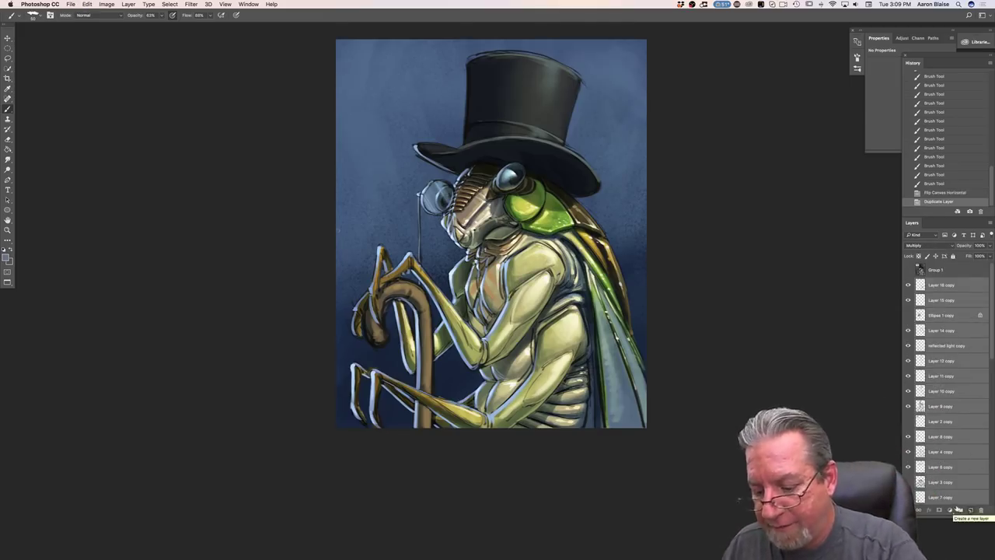
left_click(960, 509)
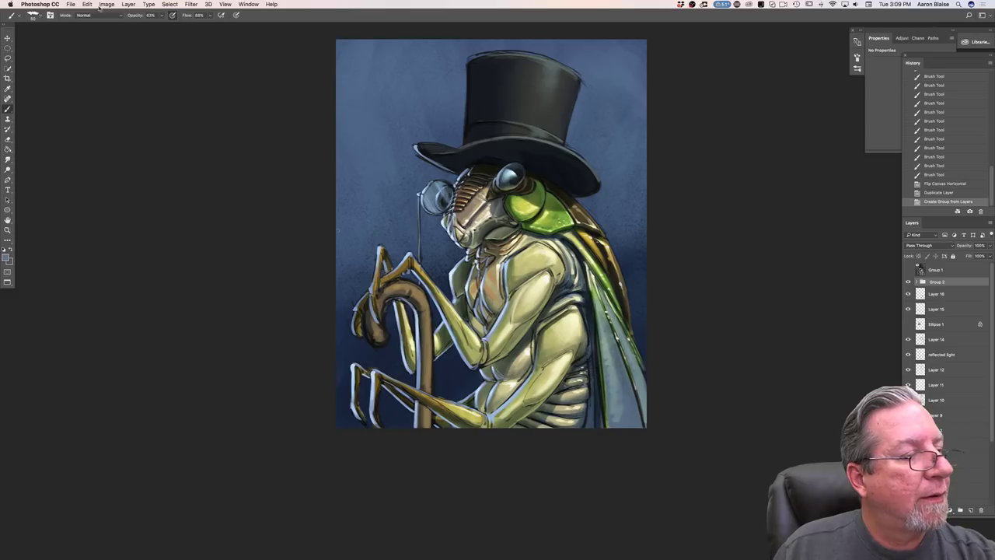
left_click(128, 4)
left_click(143, 287)
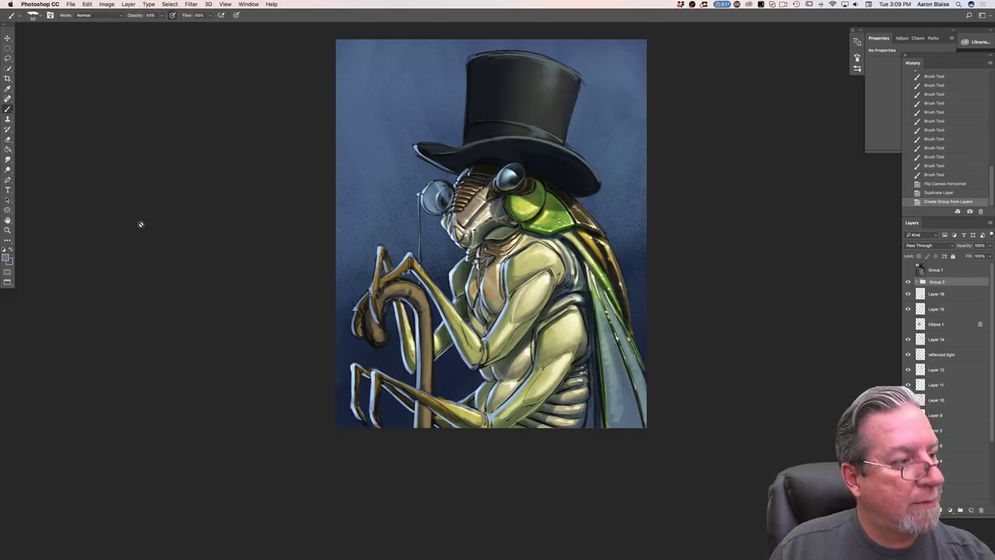
left_click(129, 4)
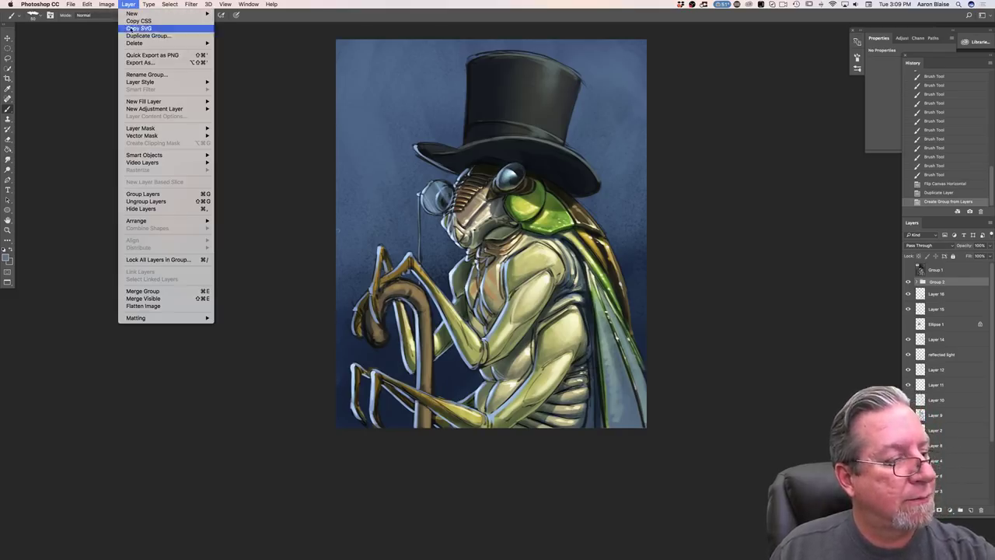
left_click(144, 293)
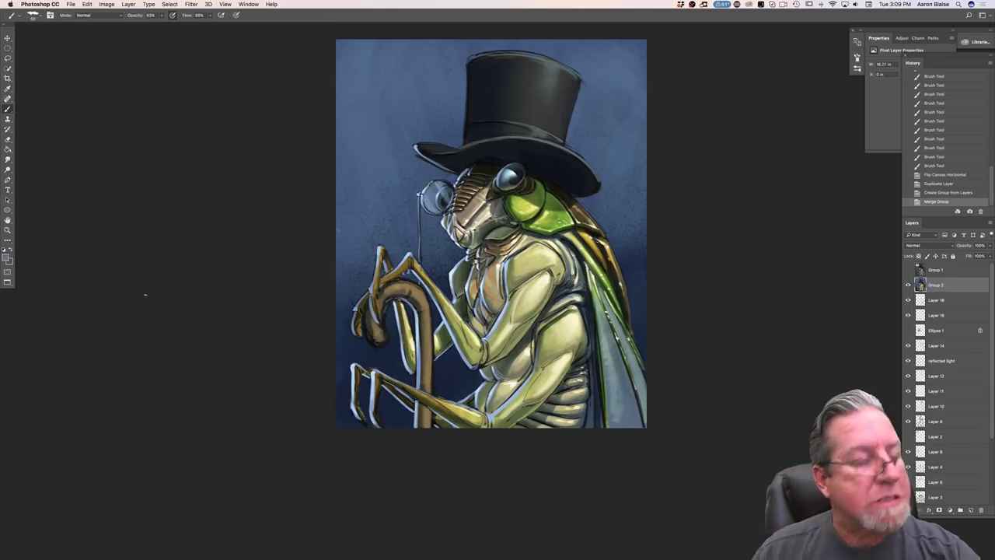
- Slightly raise the merged layer's saturation with a Hue/Saturation adjustment
left_click(105, 4)
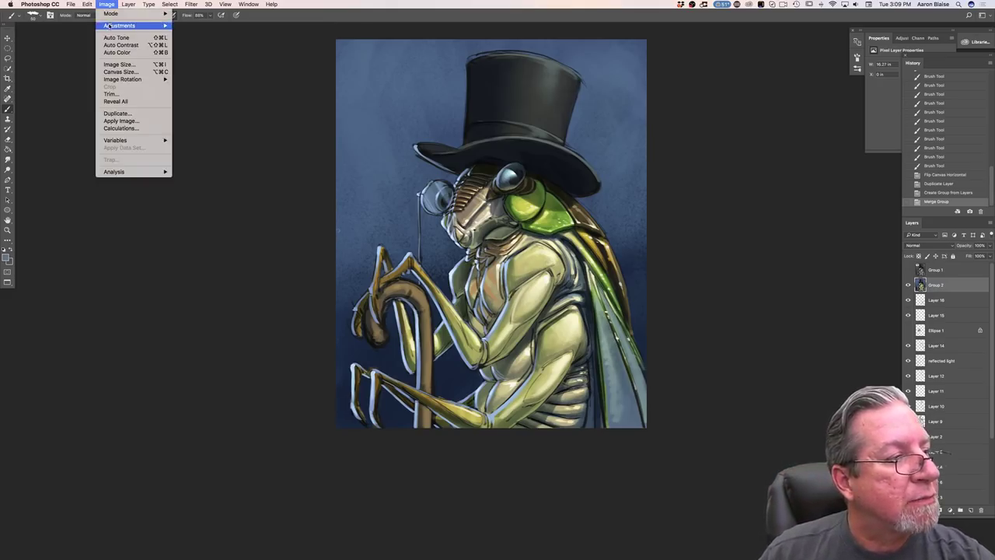
mouse_move(140, 25)
left_click(191, 69)
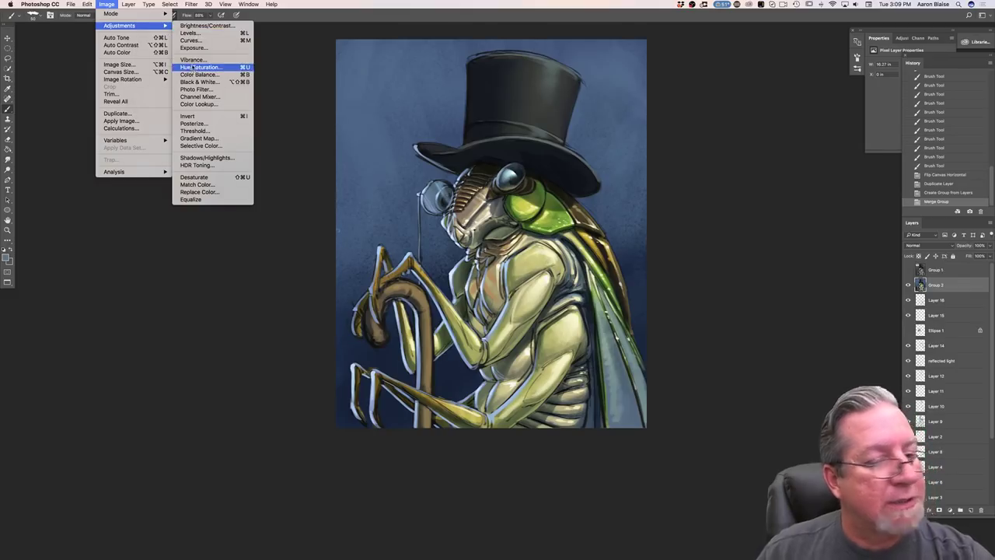
left_click_drag(142, 156, 152, 158)
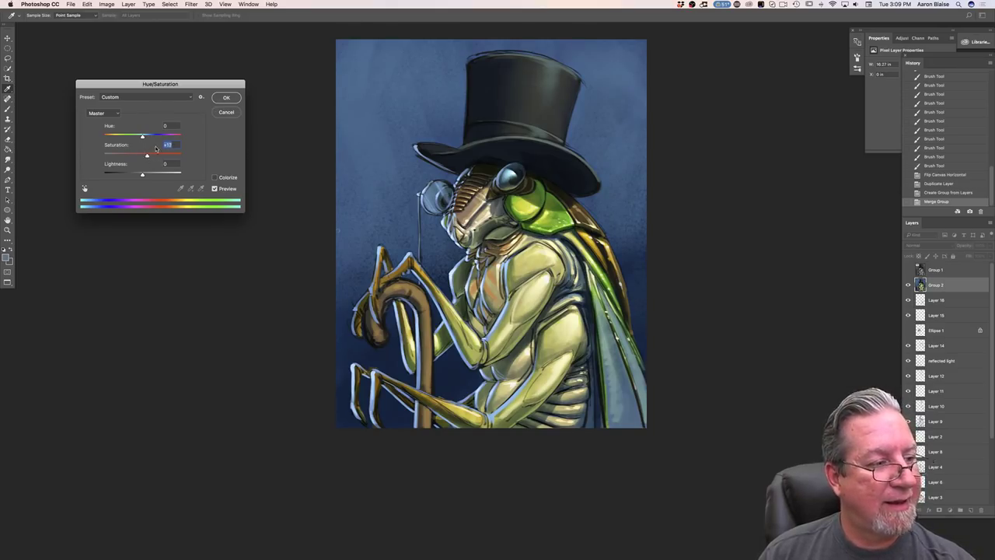
left_click(226, 97)
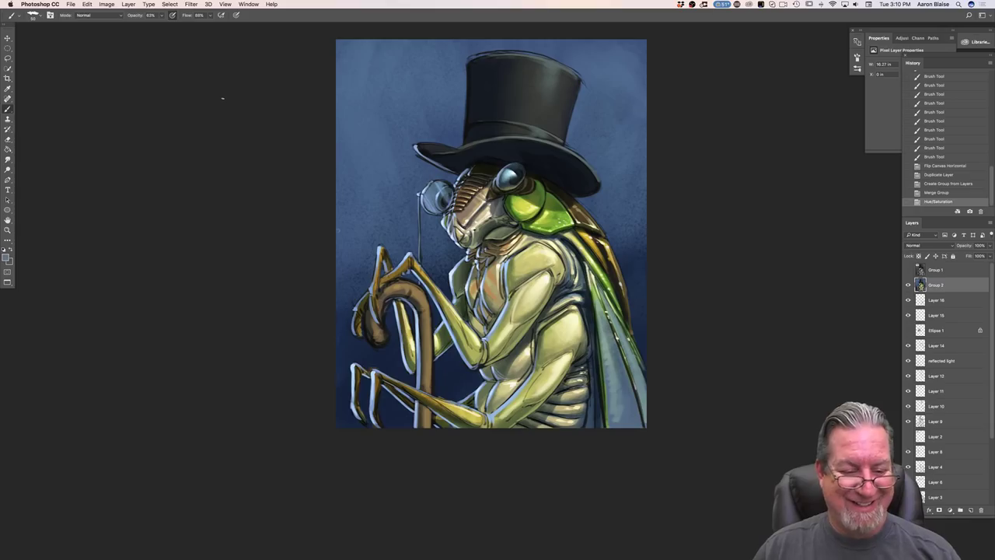
- Set the foreground colour to pale yellow (H 56, S 40, B 99) and duplicate the merged layer
left_click(6, 256)
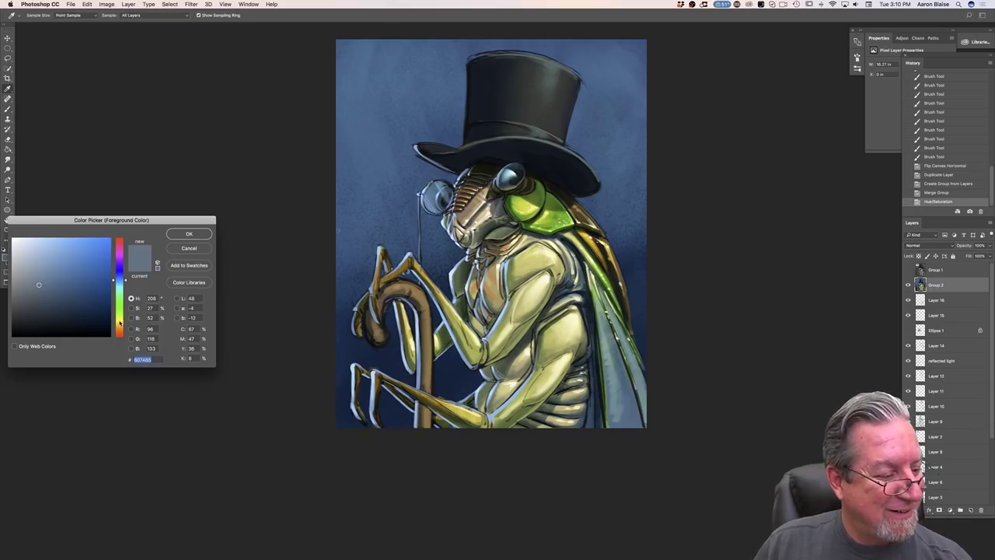
left_click(120, 321)
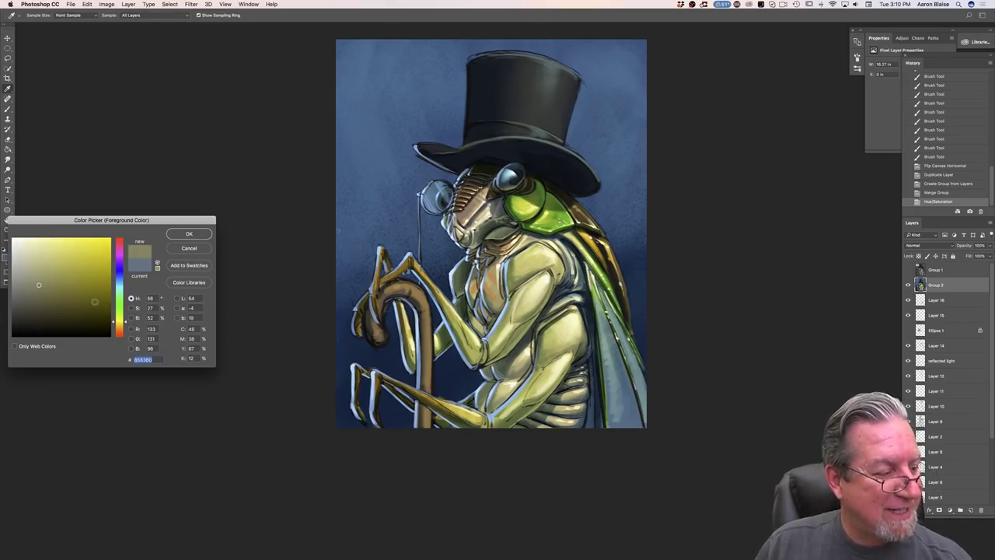
left_click(51, 239)
left_click(189, 233)
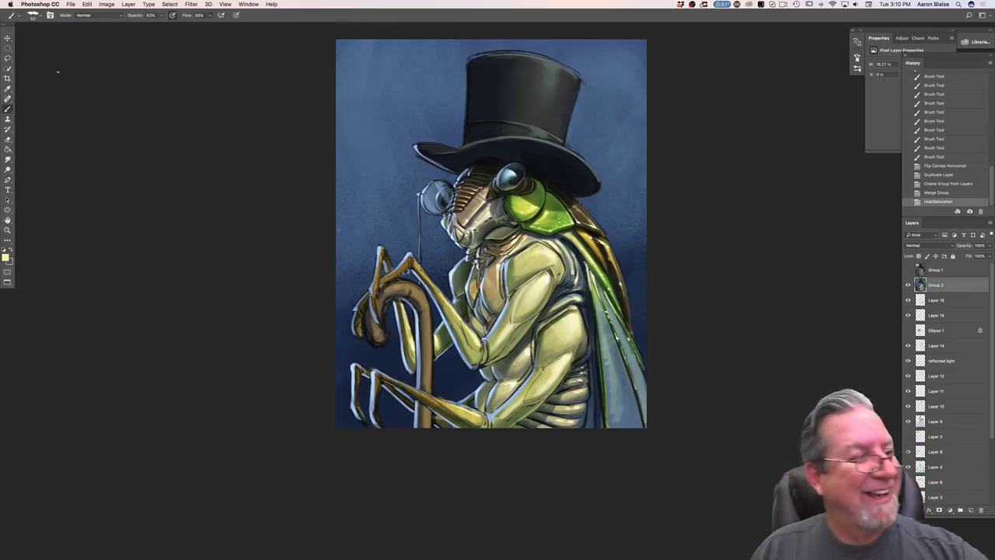
left_click_drag(938, 287, 970, 510)
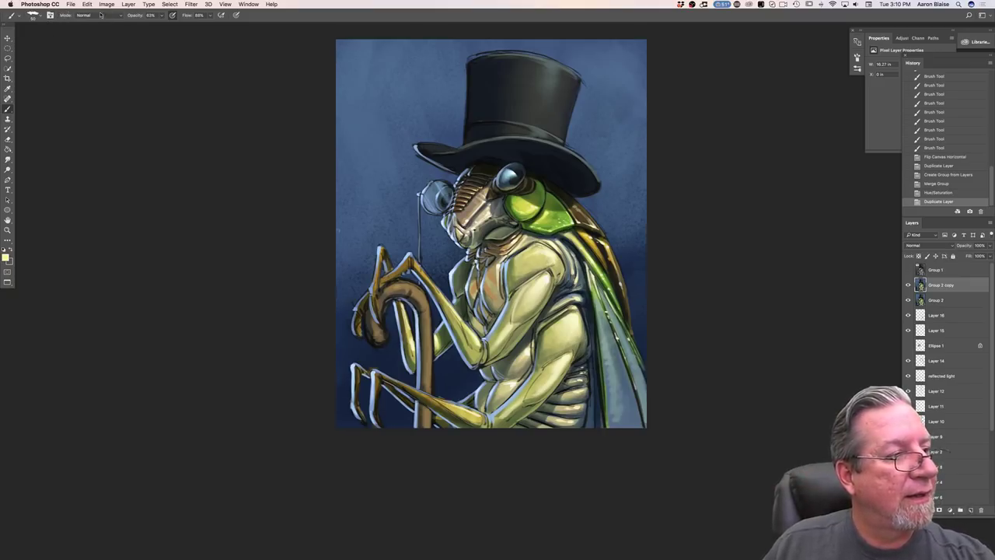
- Set up a soft round brush in Color Dodge mode at about 8% opacity
left_click(34, 18)
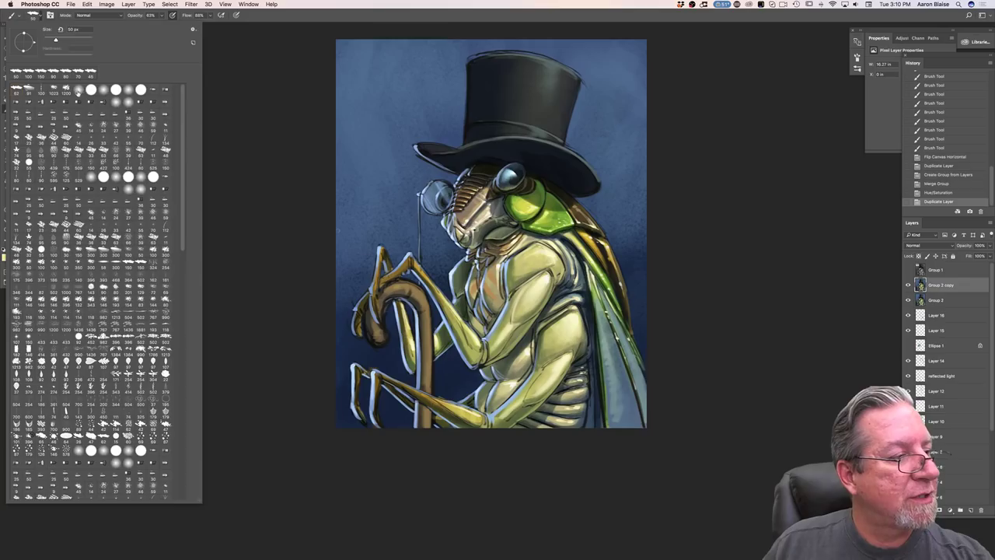
left_click(251, 139)
left_click(162, 16)
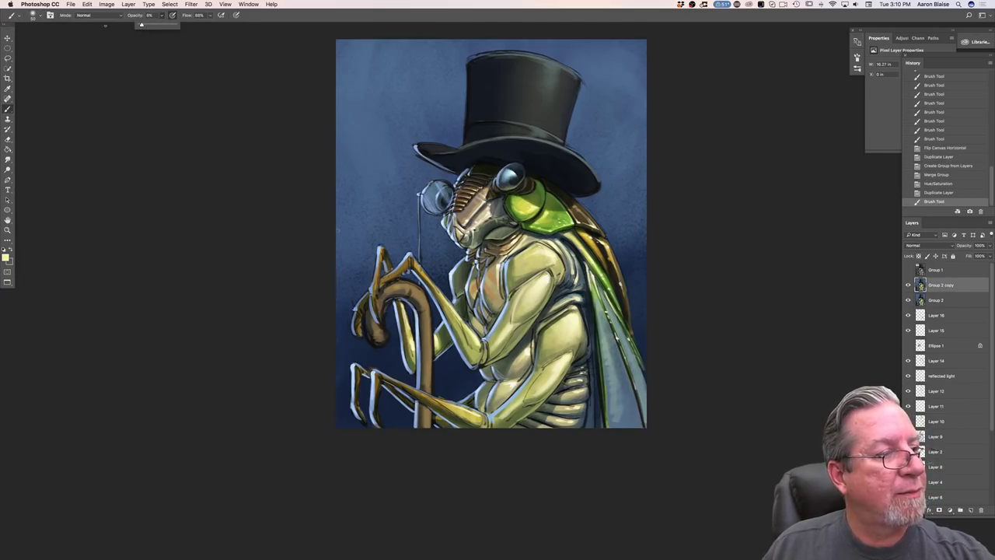
left_click(97, 16)
left_click(91, 87)
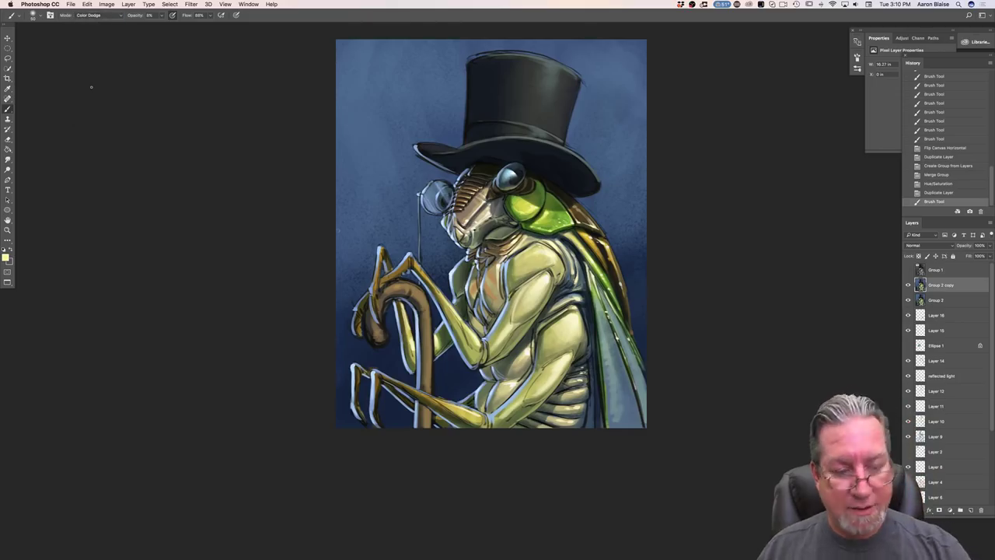
- Build up a warm glow on the lit areas of the green collar, face, shoulder, arms and body, enlarging the brush along the way
left_click(530, 210)
left_click(530, 208)
left_click(529, 207)
left_click(529, 205)
left_click(529, 204)
left_click(529, 203)
key("bracketright")
key("bracketright")
key("bracketright")
left_click(527, 201)
left_click(528, 204)
left_click(529, 205)
left_click(529, 207)
left_click(528, 210)
left_click(527, 210)
left_click(525, 209)
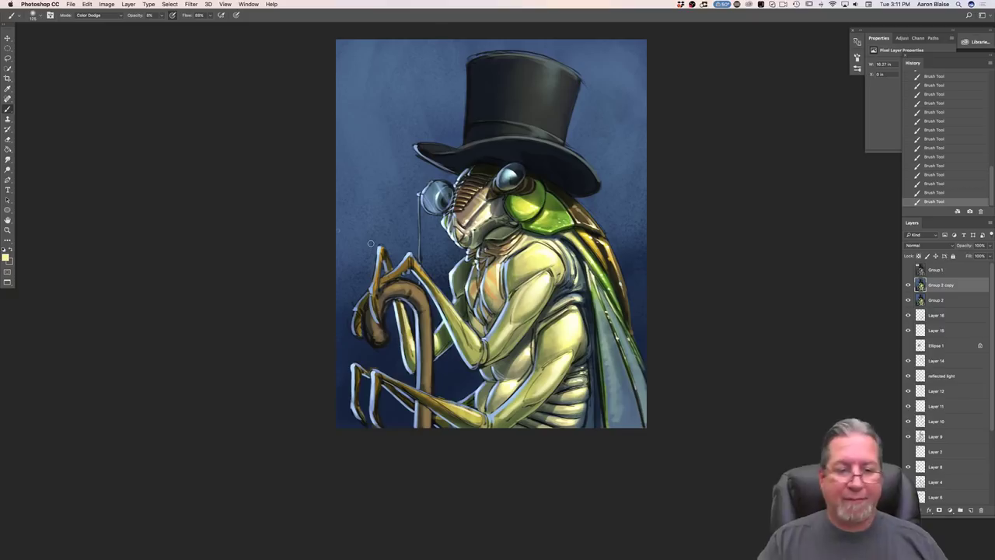
- Add a new Multiply layer above the duplicated merged layer and pick a medium blue foreground colour
left_click(970, 510)
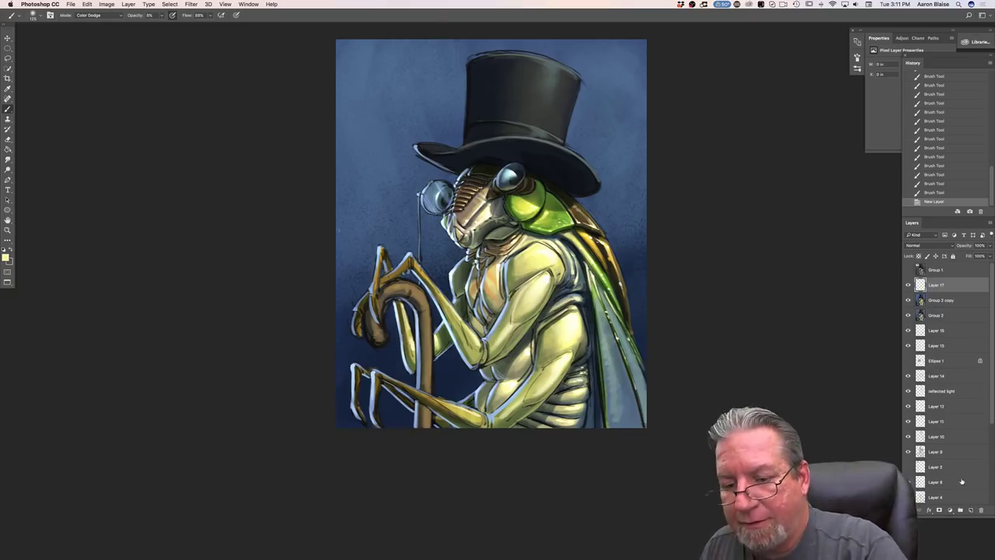
left_click(925, 245)
left_click(907, 270)
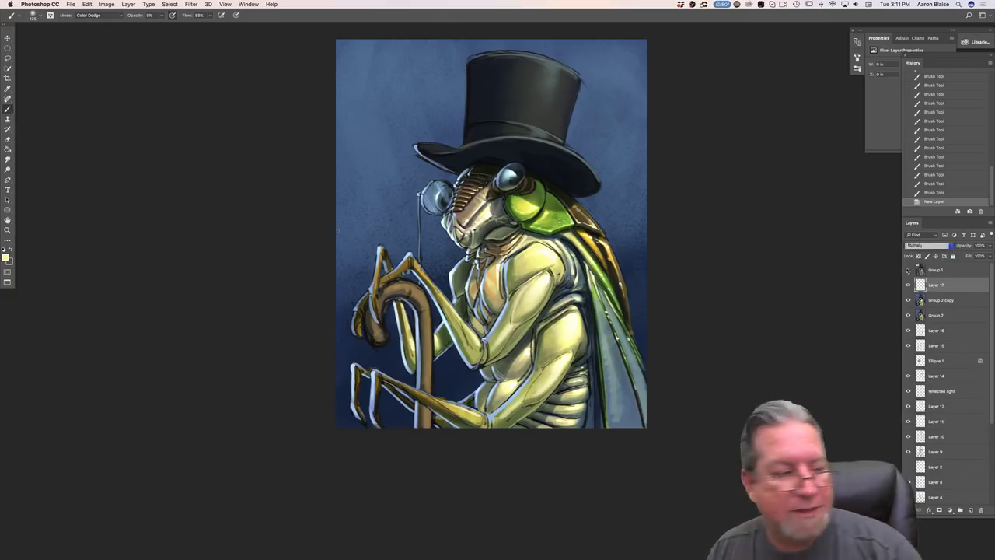
left_click(6, 257)
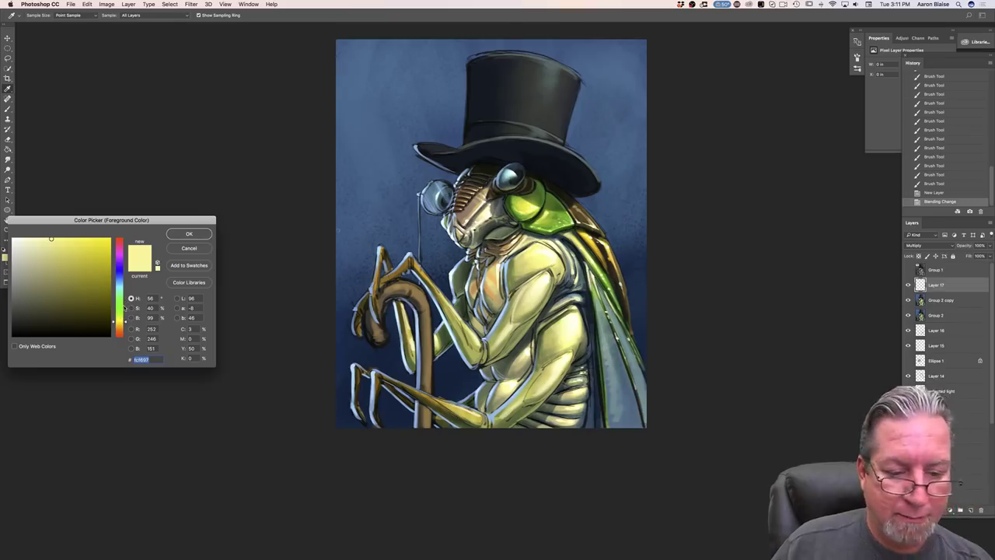
left_click(120, 281)
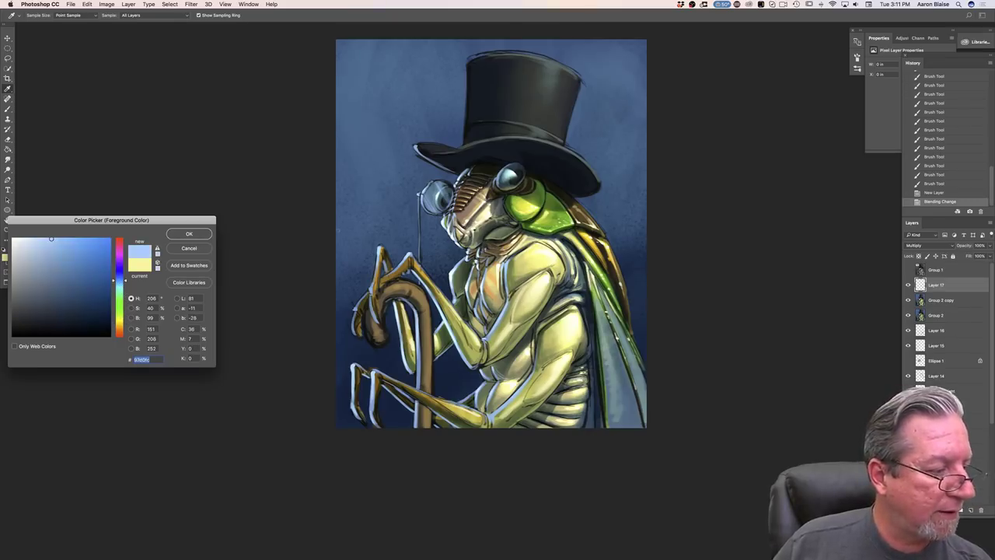
left_click(63, 253)
left_click(189, 233)
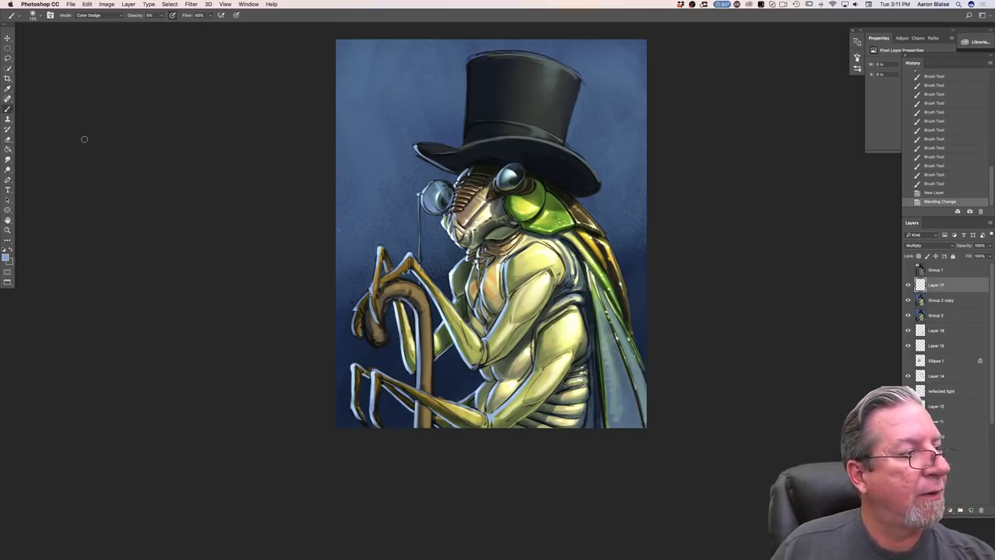
- Set the brush to Normal mode at 100% opacity and choose the first textured brush preset
left_click(110, 16)
left_click(90, 10)
left_click(161, 16)
left_click_drag(166, 26, 207, 31)
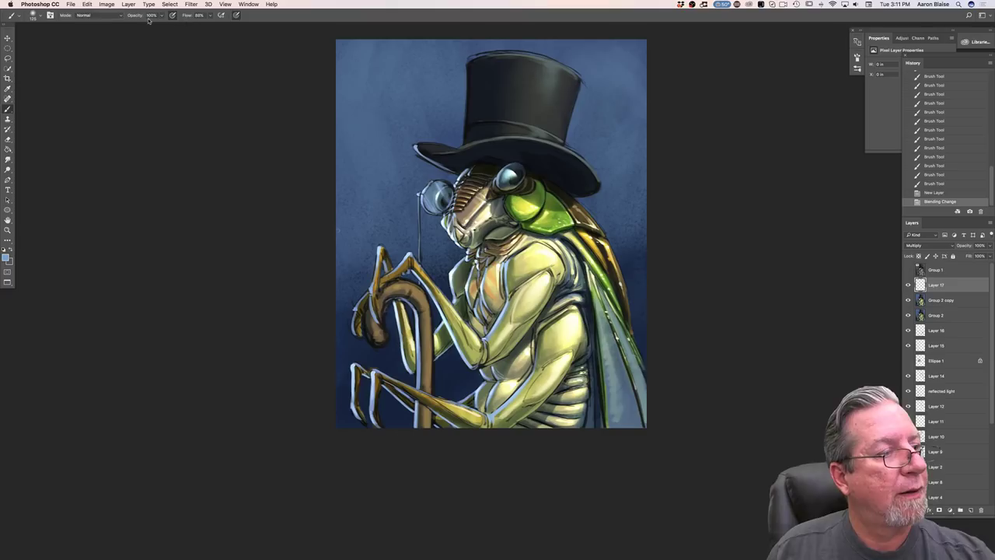
left_click(36, 15)
left_click(17, 93)
left_click(268, 263)
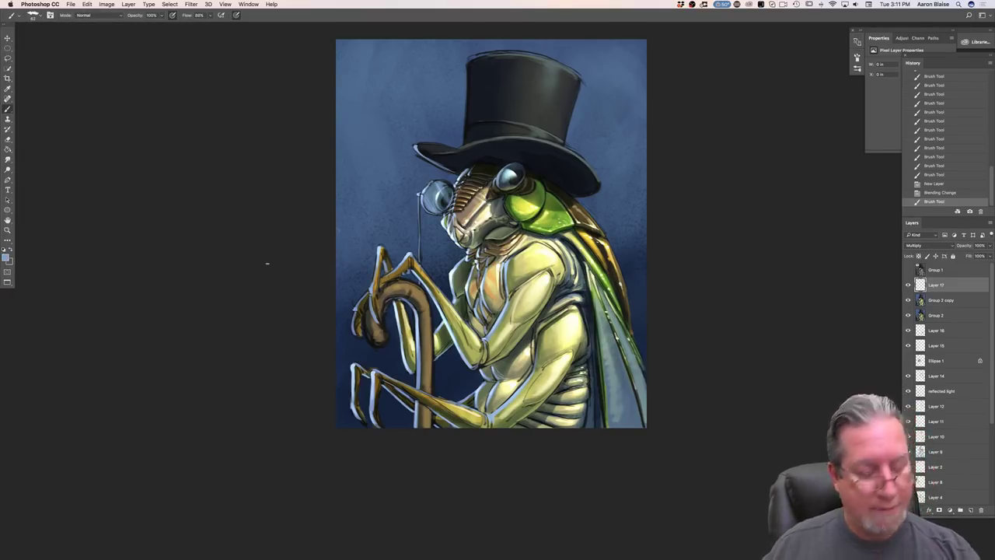
- Paint short broken blue stripes across the top of the shoulder
key("super+plus")
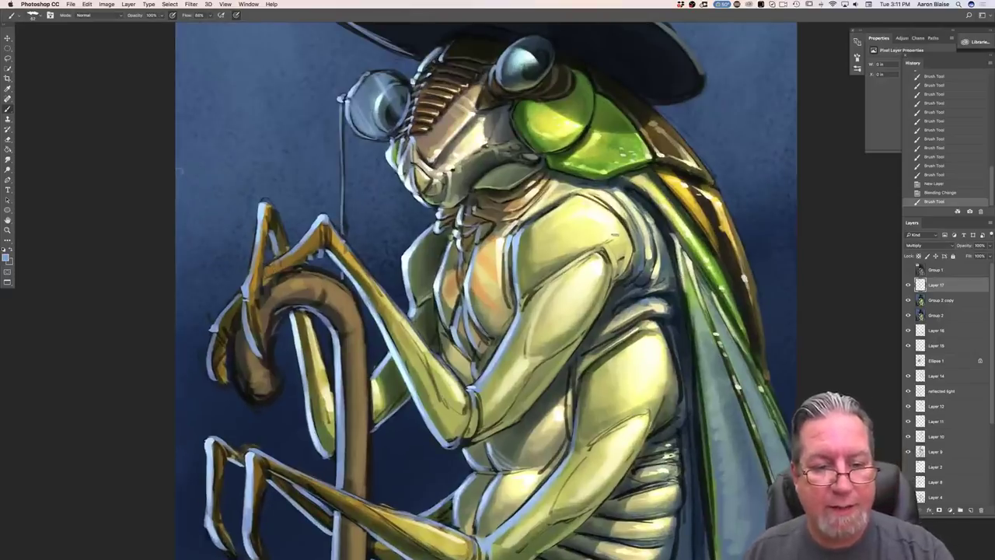
left_click_drag(601, 203, 620, 233)
left_click_drag(614, 224, 623, 250)
mouse_move(614, 233)
left_mouse_down()
mouse_move(622, 246)
mouse_move(620, 235)
left_mouse_up()
mouse_move(596, 203)
left_mouse_down()
mouse_move(611, 217)
mouse_move(573, 204)
left_mouse_up()
mouse_move(576, 199)
left_mouse_down()
mouse_move(578, 247)
mouse_move(566, 253)
mouse_move(560, 232)
left_mouse_up()
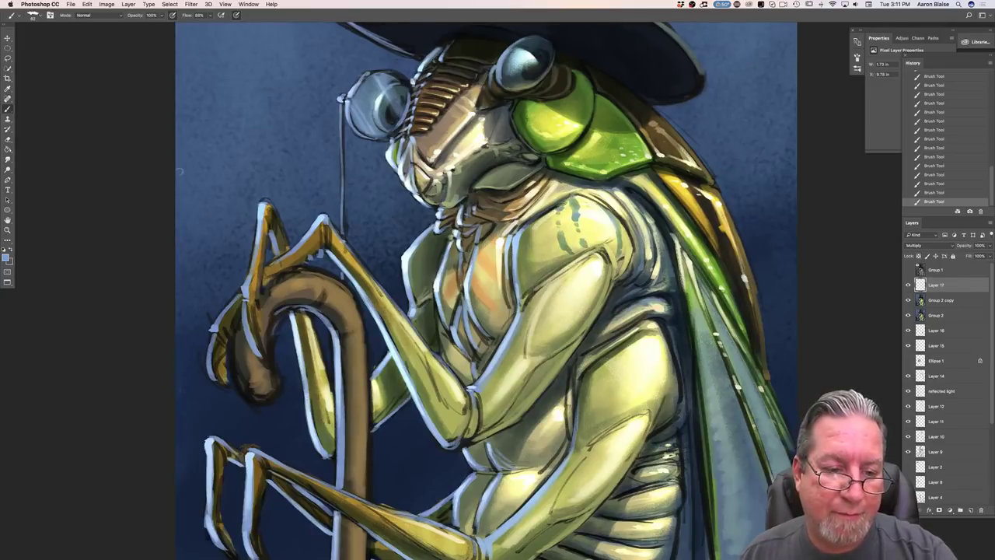
- Continue the broken stripe markings from the shoulder down the upper arm to the elbow
left_click_drag(536, 242, 540, 262)
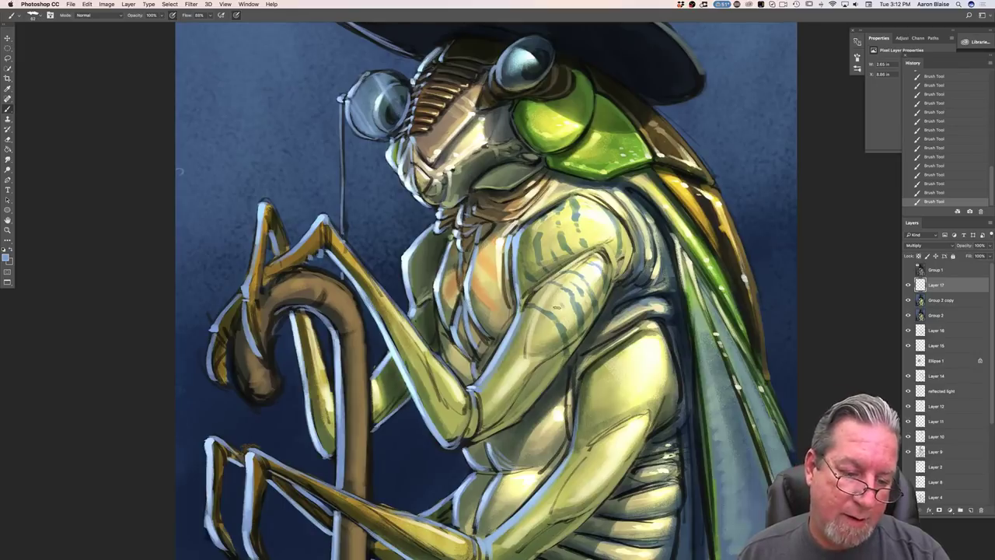
left_click_drag(543, 340, 522, 327)
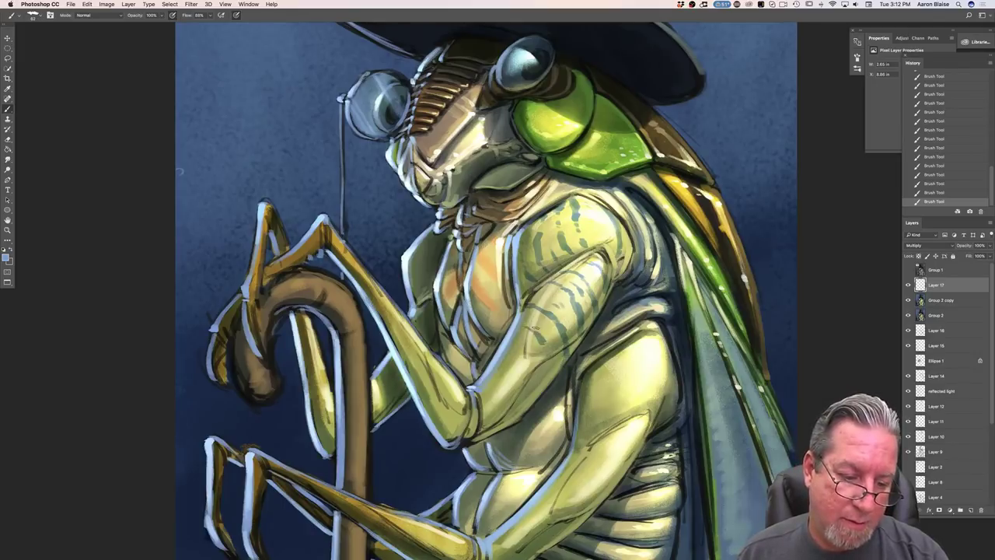
left_click_drag(549, 348, 552, 369)
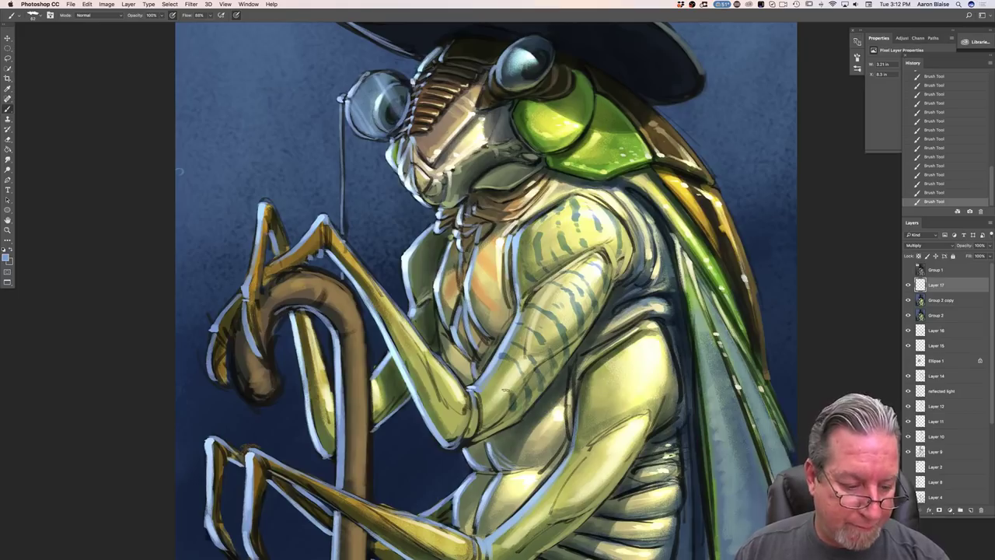
mouse_move(483, 374)
left_mouse_down()
mouse_move(503, 371)
mouse_move(492, 422)
left_mouse_up()
left_click_drag(490, 391, 478, 385)
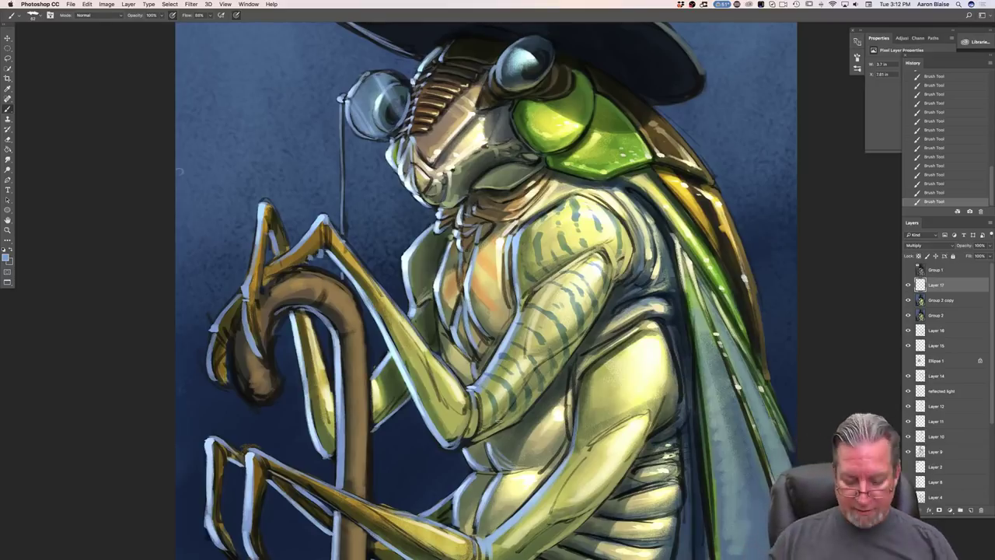
- Paint matching stripes around the elbow and up the forearm toward the cane
key("super+minus")
key("super+minus")
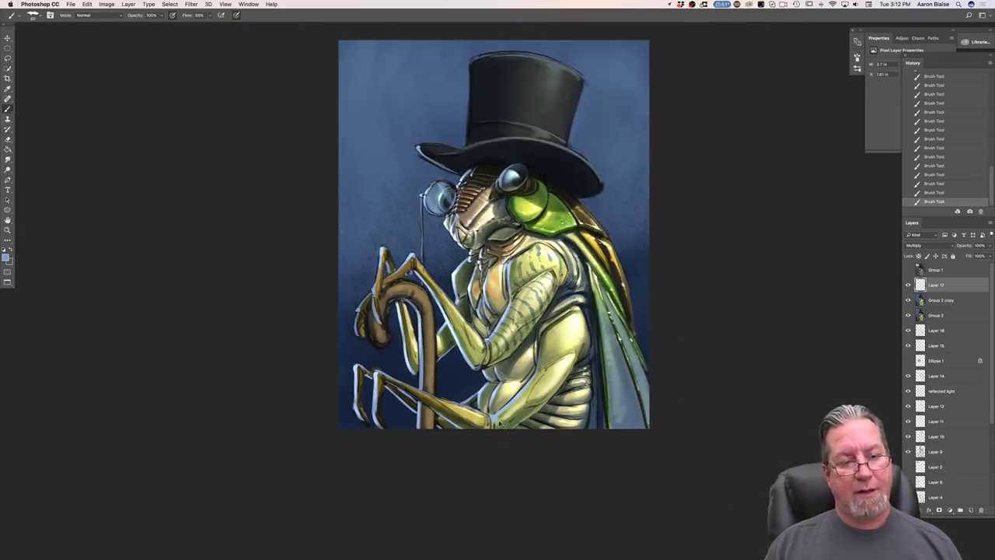
key("super+plus")
left_click_drag(496, 396, 496, 385)
mouse_move(473, 367)
left_mouse_down()
mouse_move(464, 399)
mouse_move(465, 368)
mouse_move(454, 380)
left_mouse_up()
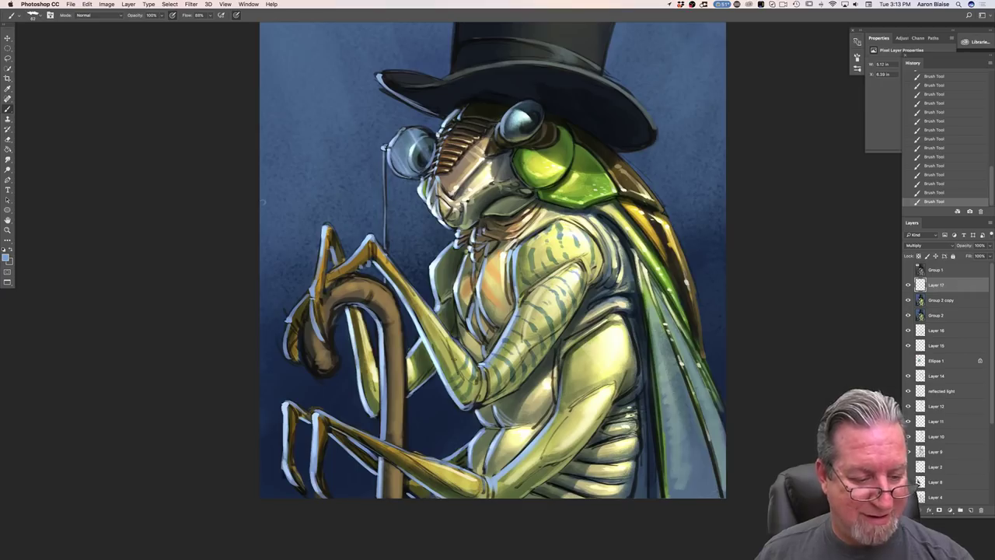
left_click_drag(458, 348, 453, 359)
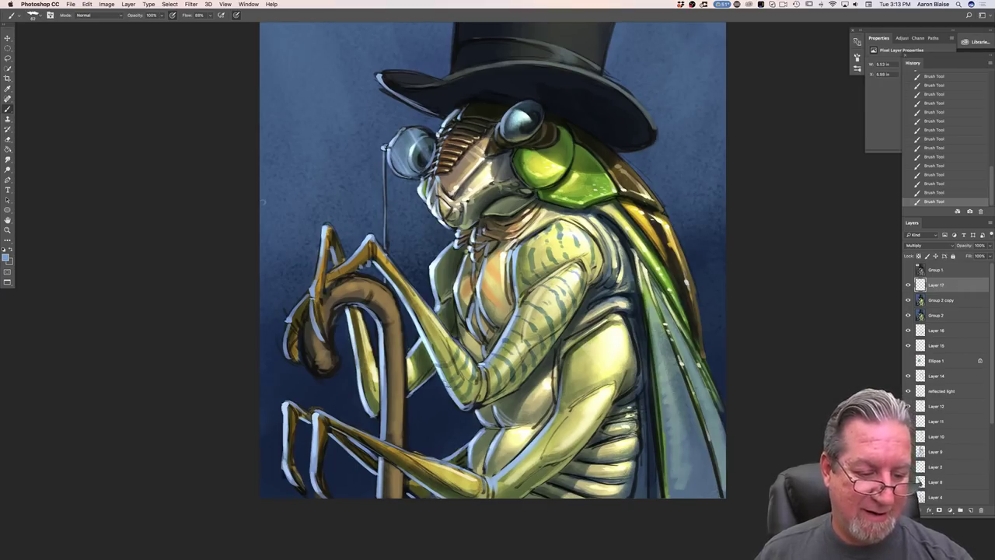
left_click_drag(448, 334, 429, 347)
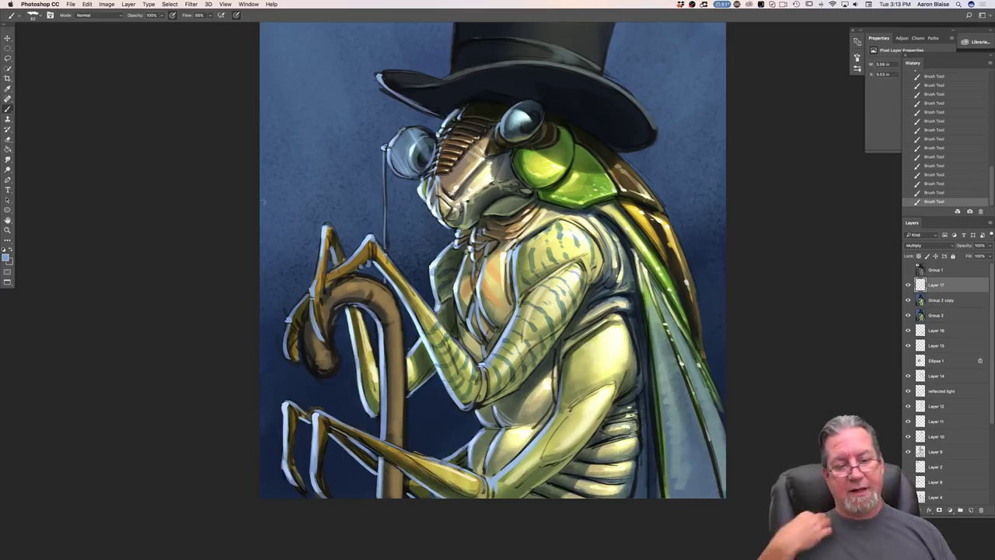
- Soften the blue stripe markings on the shoulder and upper arm with short Smudge strokes, using a smaller tip
left_click(8, 161)
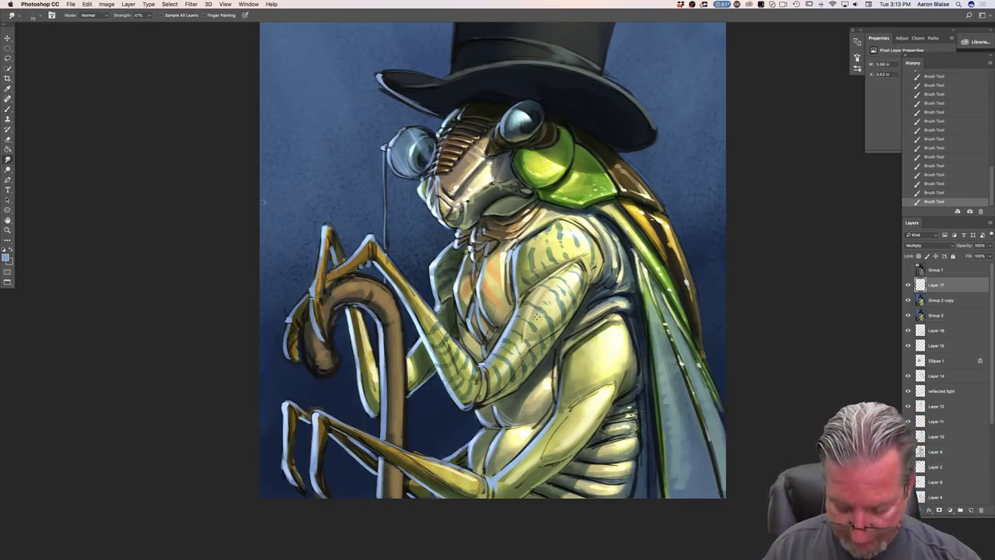
key("super+plus")
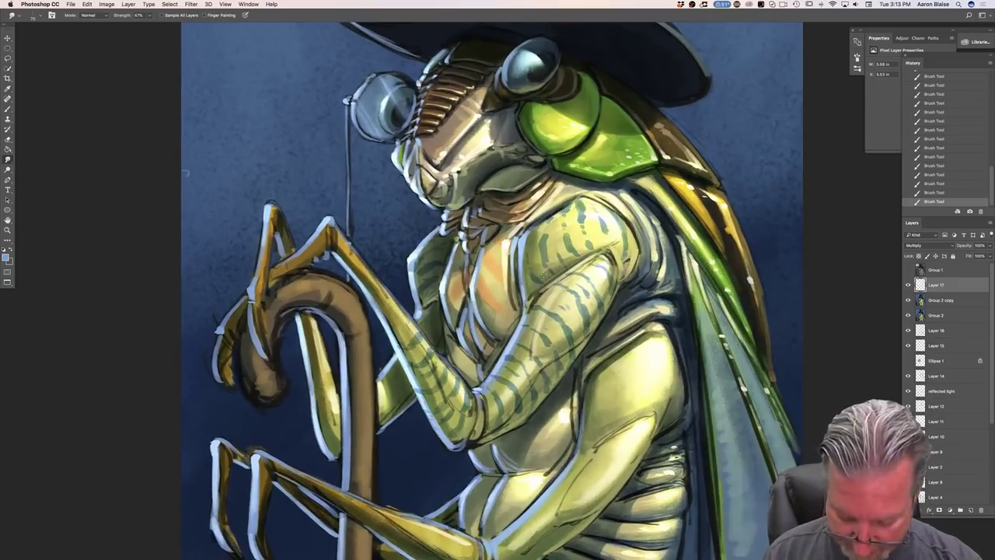
key("super+plus")
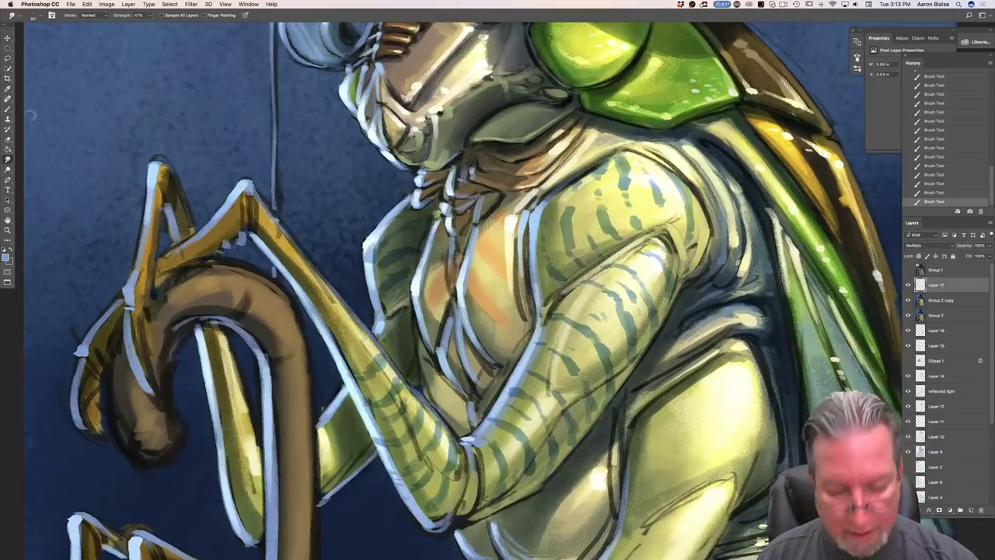
left_click_drag(572, 213, 621, 172)
key("bracketleft")
key("bracketleft")
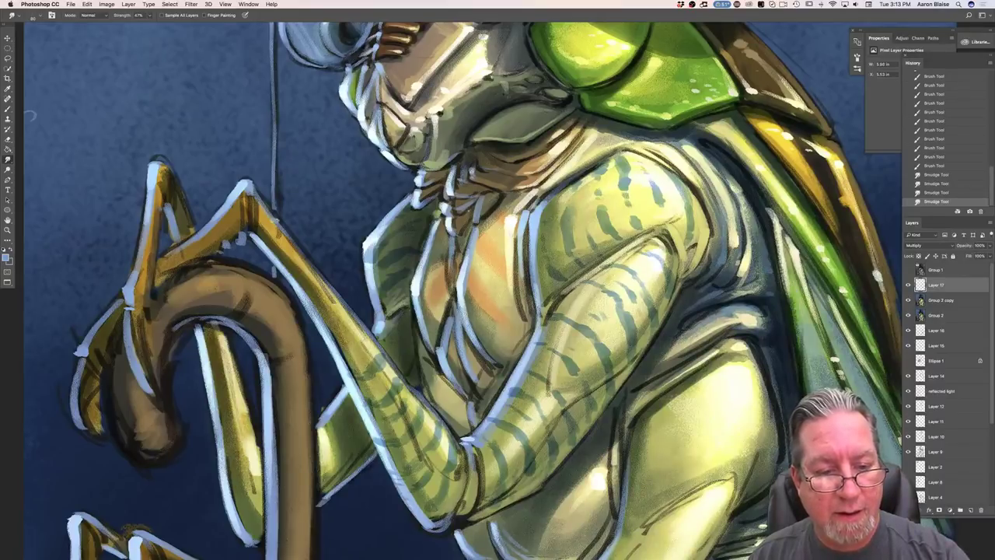
left_click_drag(614, 306, 624, 327)
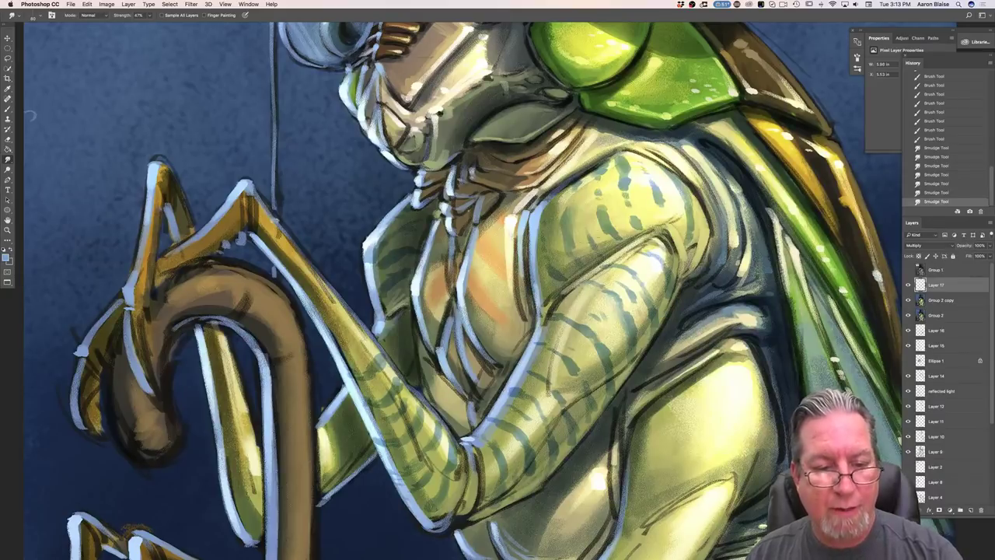
mouse_move(597, 198)
left_mouse_down()
mouse_move(621, 181)
mouse_move(654, 195)
mouse_move(623, 177)
mouse_move(653, 183)
left_mouse_up()
left_click_drag(581, 334, 570, 322)
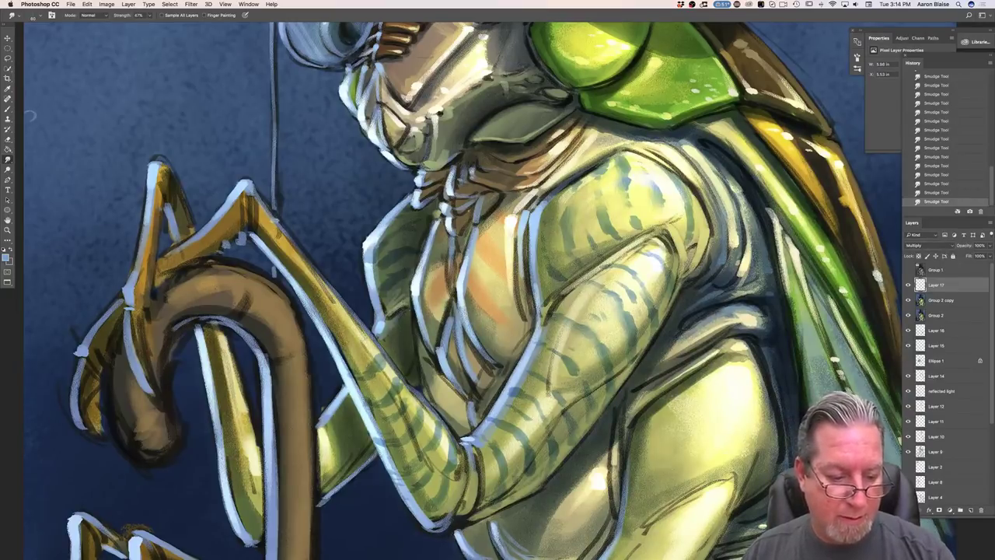
- Examine the softened arm stripes at several distances and against the whole painting
key("super+minus")
key("super+minus")
key("super+minus")
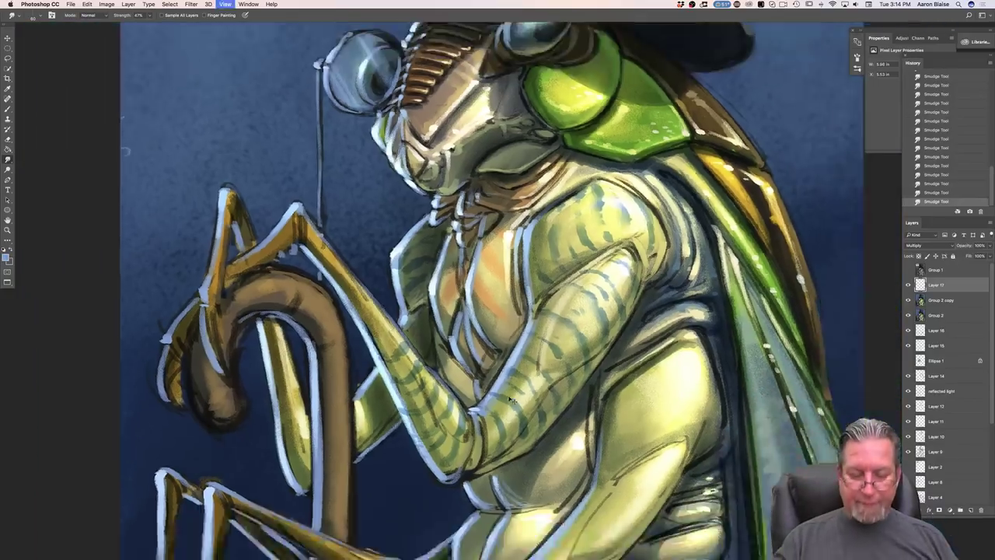
key("super+equal")
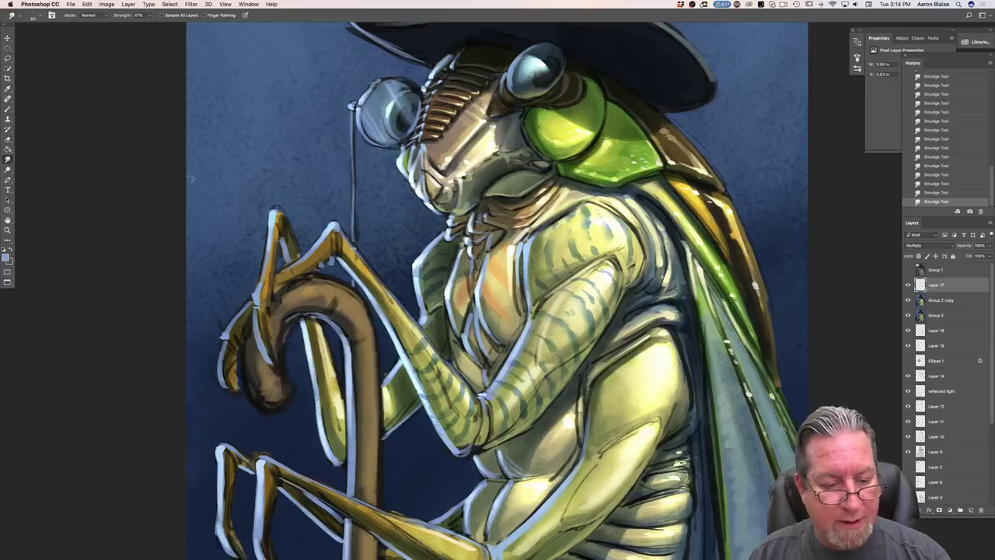
key("super+minus")
key("super+minus")
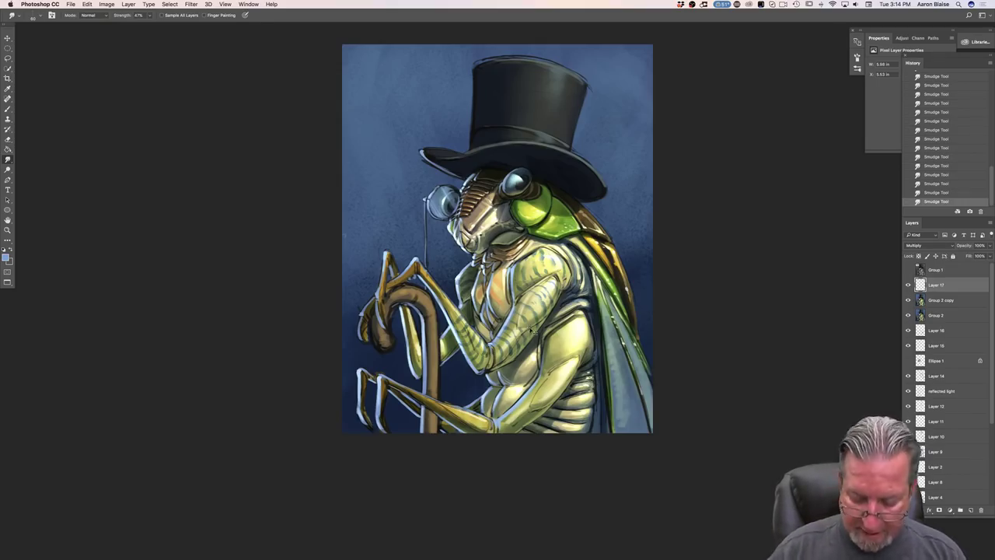
key("super+equal")
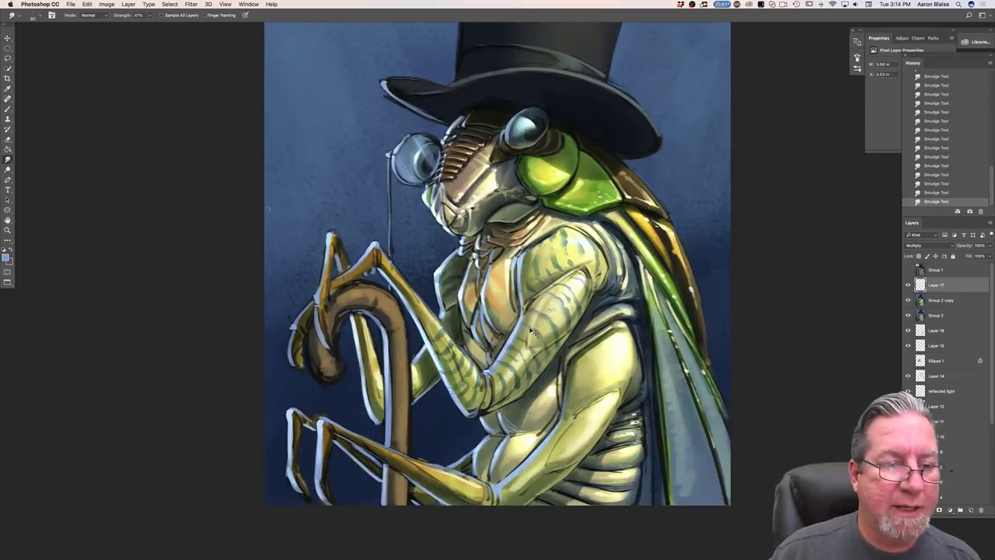
key("super+minus")
key("super+minus")
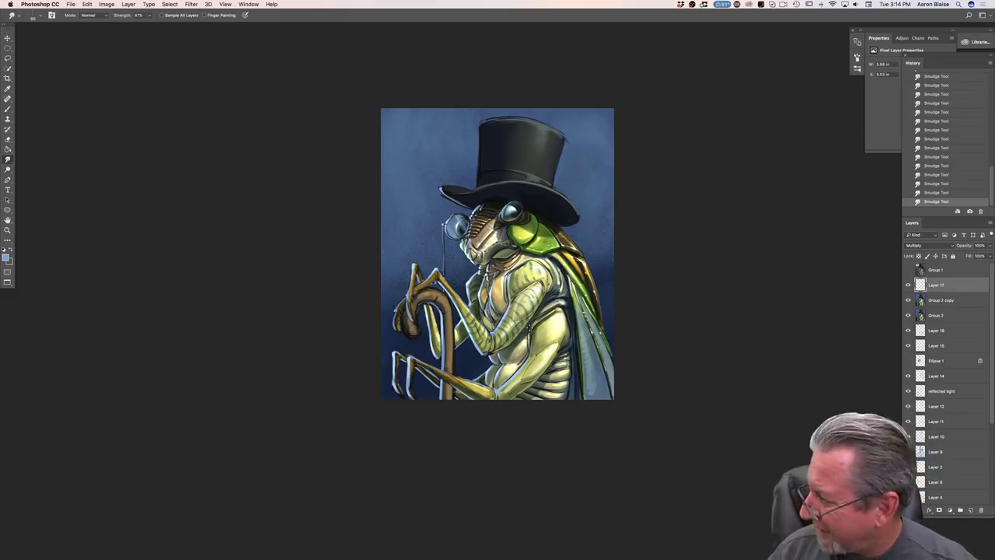
- Save the painting to the Desktop as Cicada Gentleman.psd in Photoshop format, with layers and Maximize Compatibility enabled
left_click(70, 5)
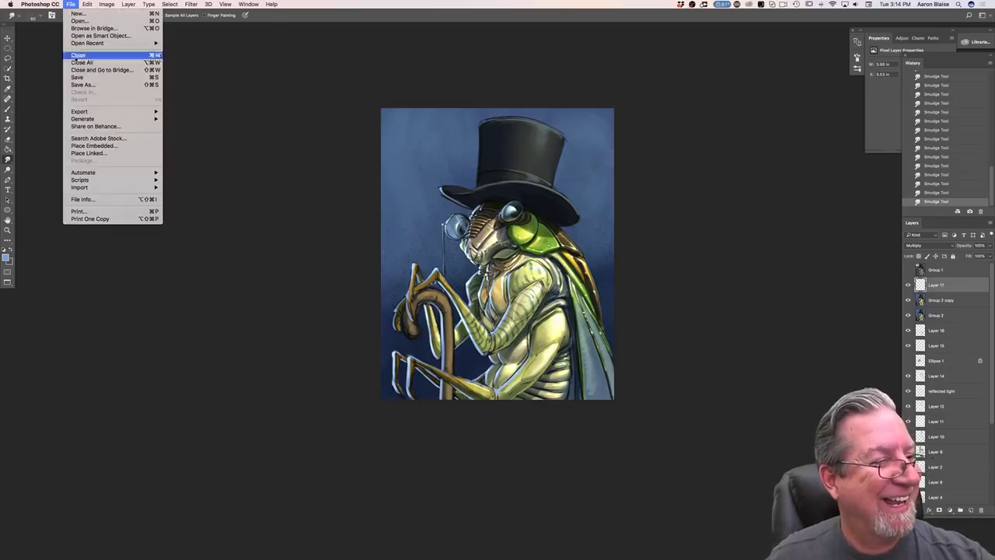
left_click(77, 85)
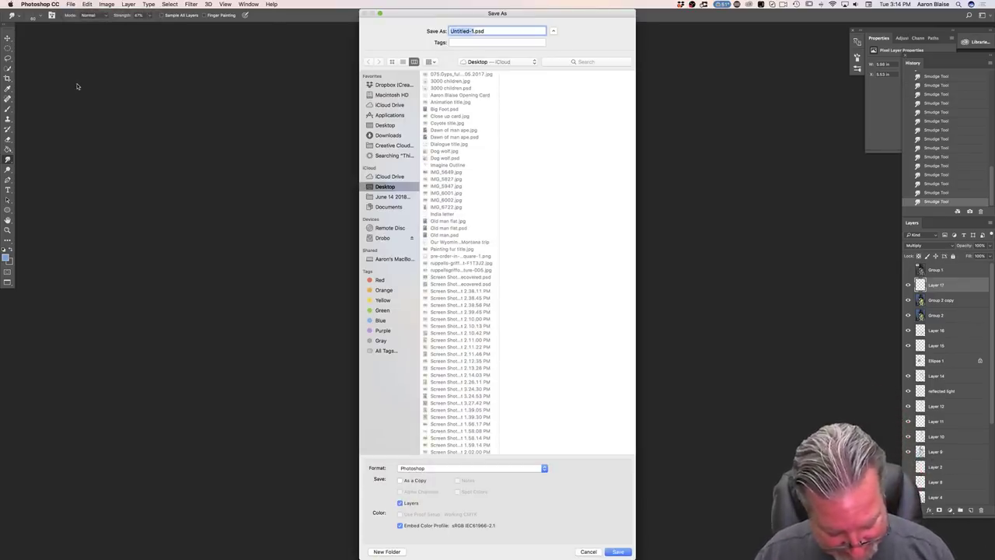
type("Cicad")
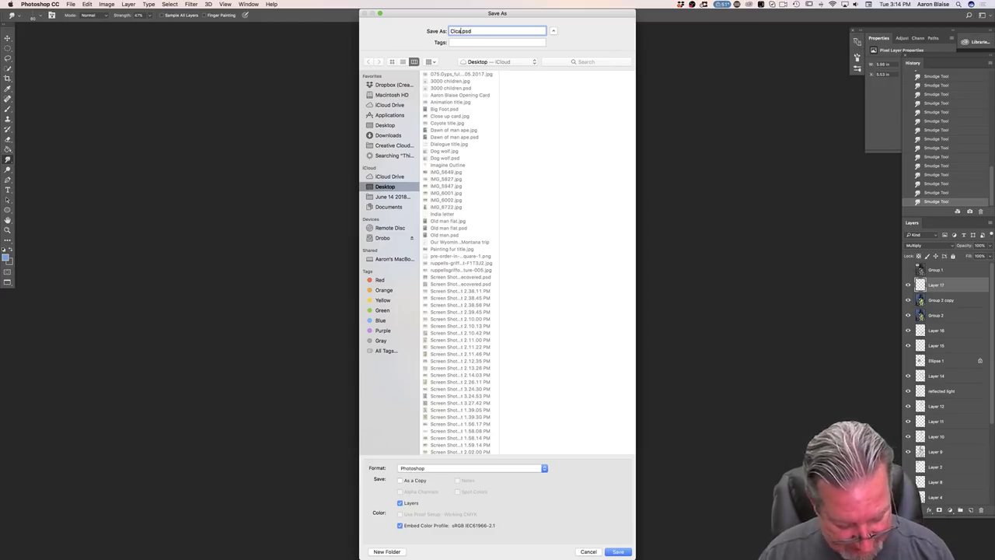
type("a Gentim")
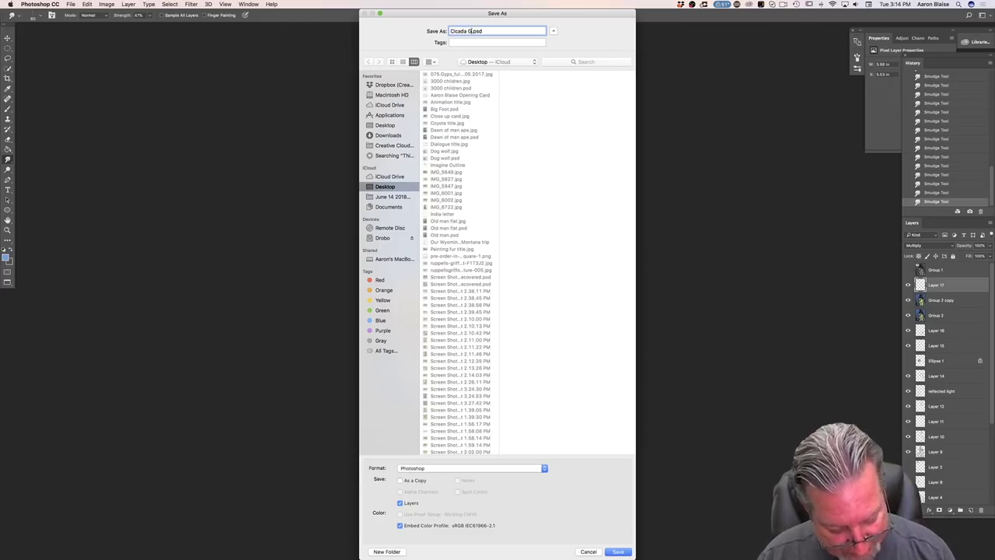
type("an")
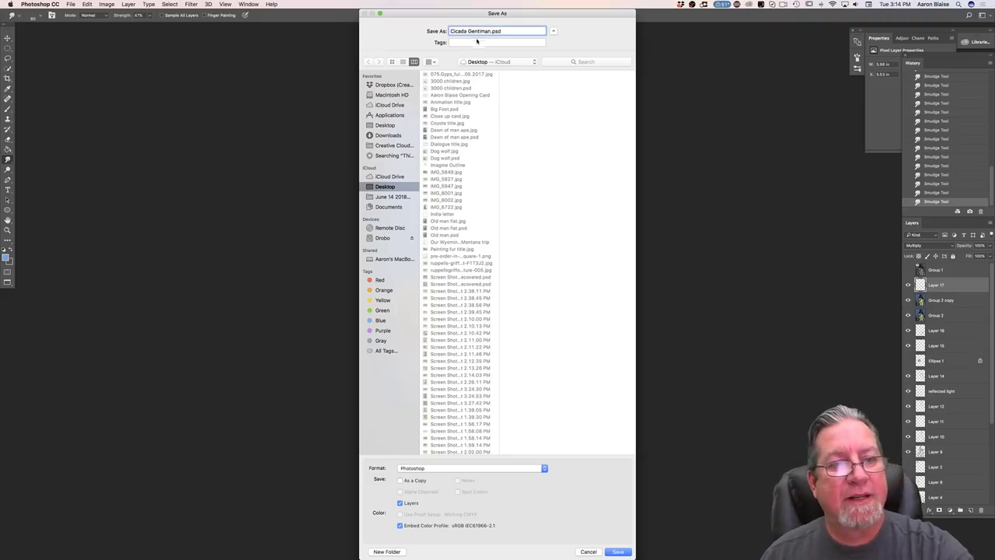
type("e")
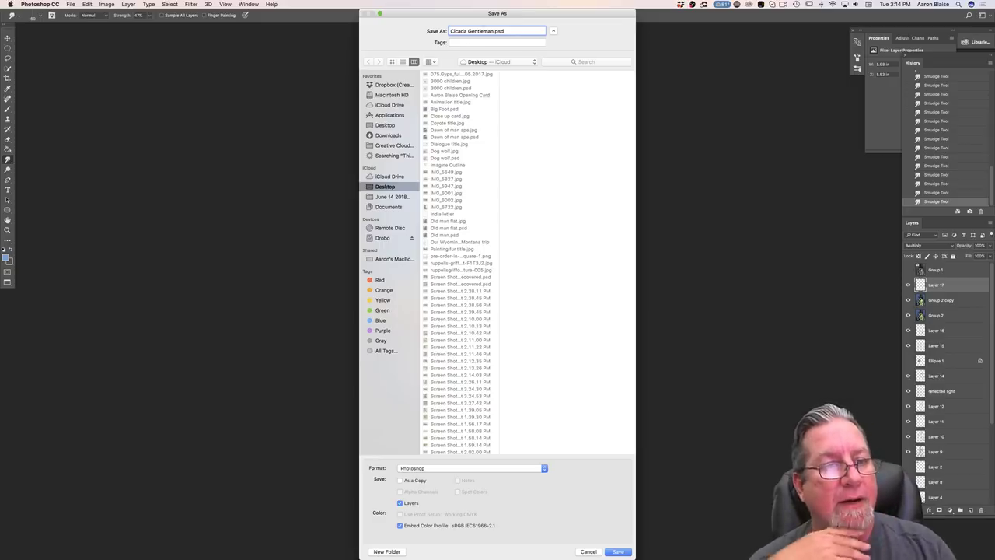
left_click(617, 551)
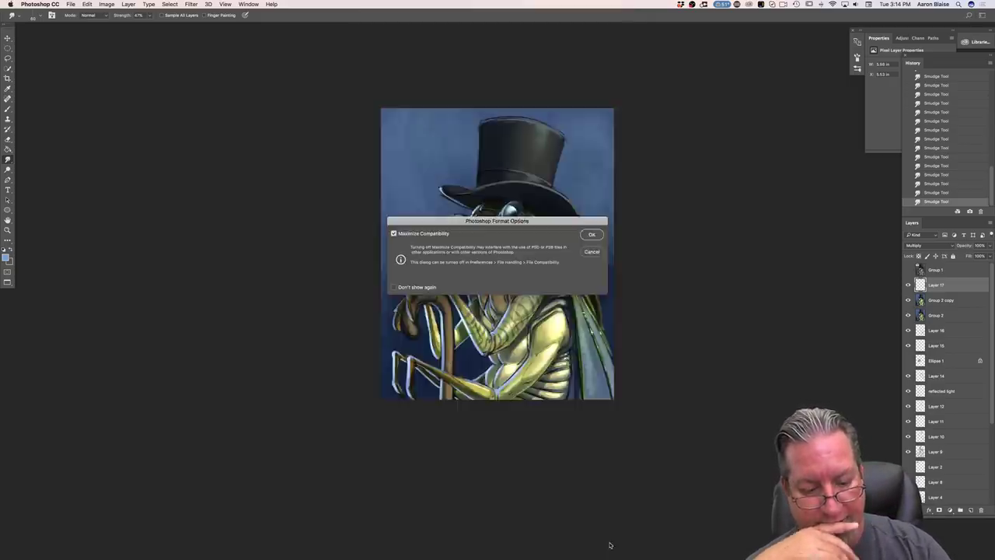
left_click(593, 234)
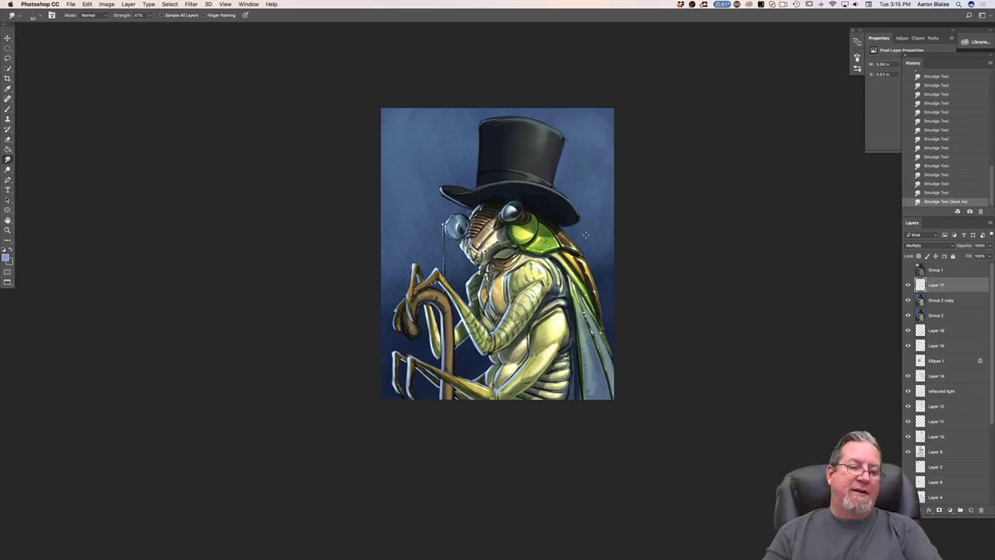
- Add a new layer above the stripe markings layer and set its blending mode to Multiply
key("super+plus")
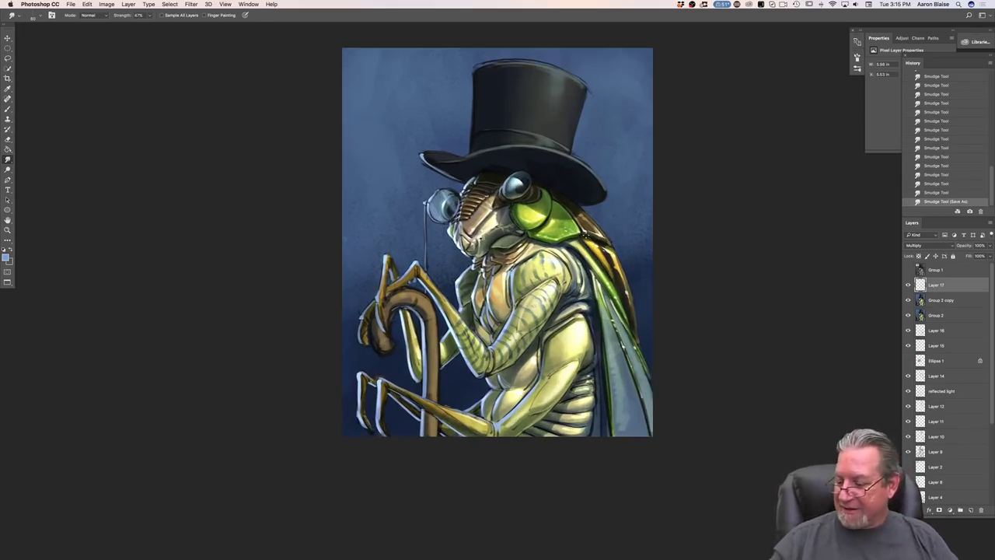
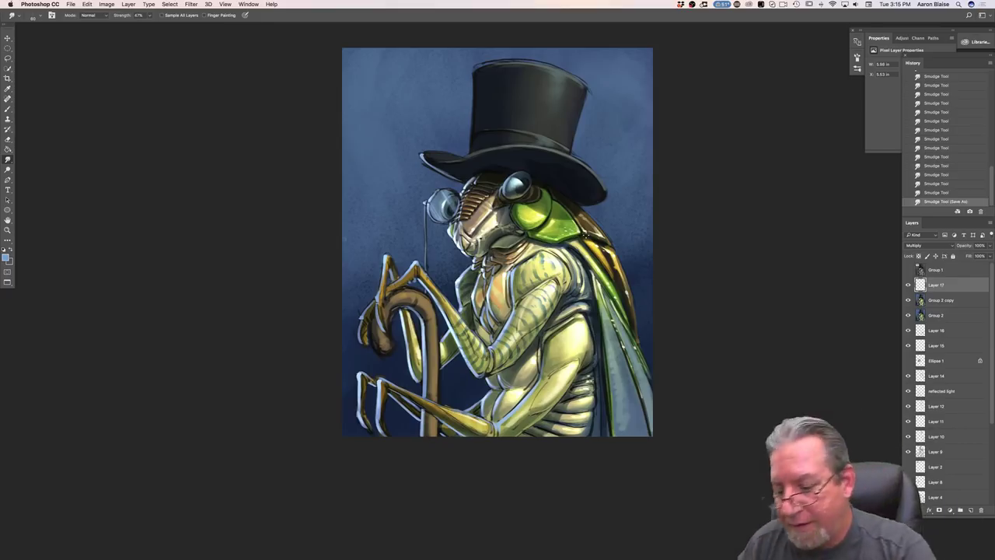
left_click(971, 511)
left_click(917, 246)
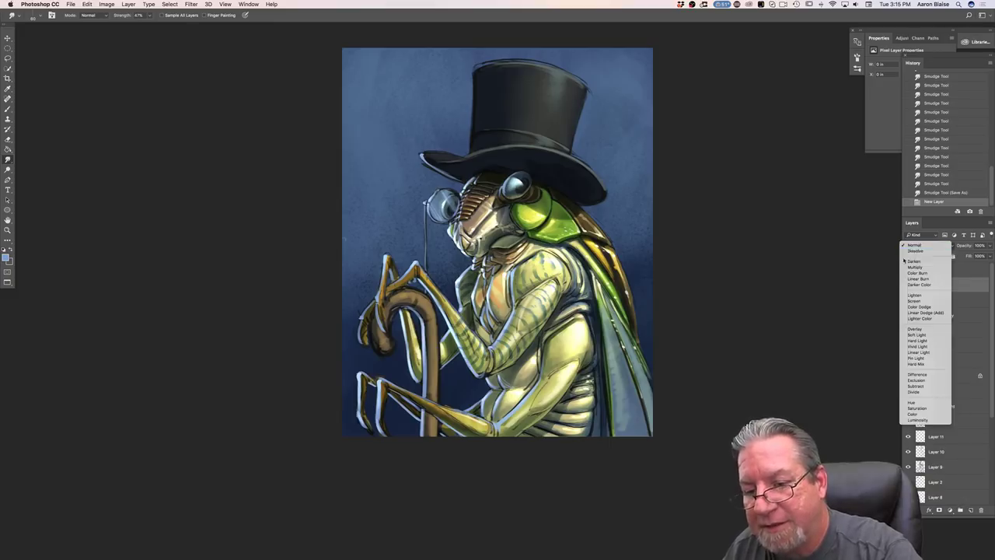
left_click(913, 267)
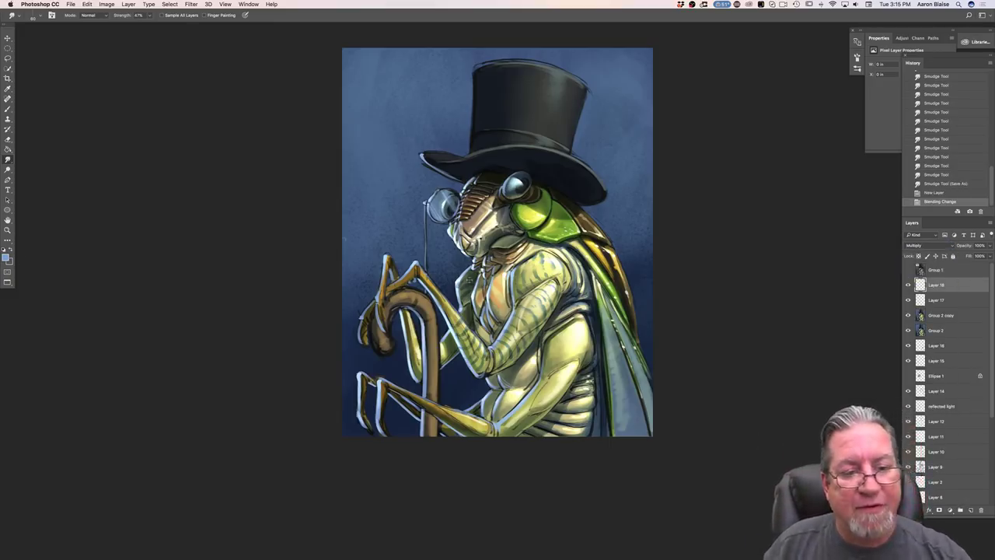
- Set the foreground colour to a muted grey-blue (R 96, G 124, B 148) and choose the 91 px textured brush preset
left_click(7, 260)
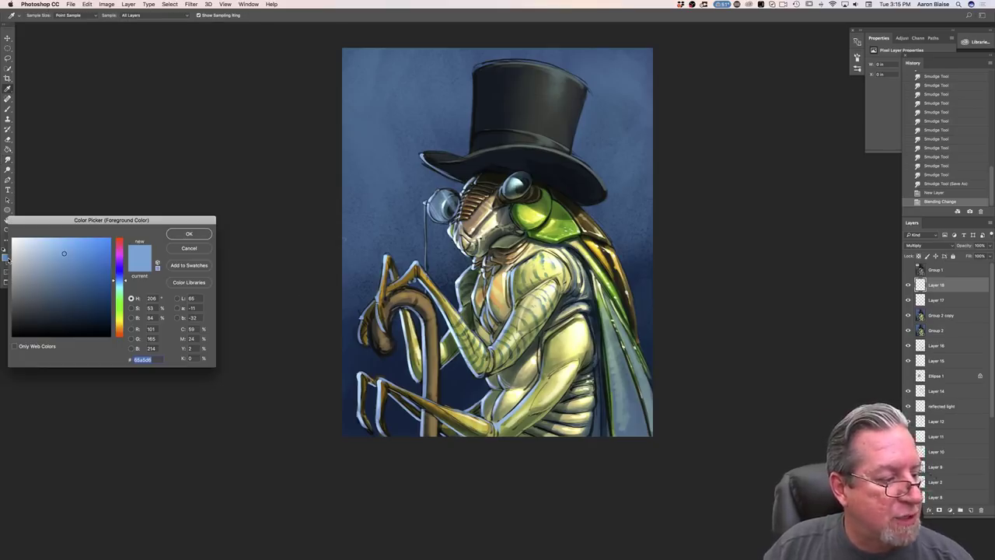
left_click(46, 280)
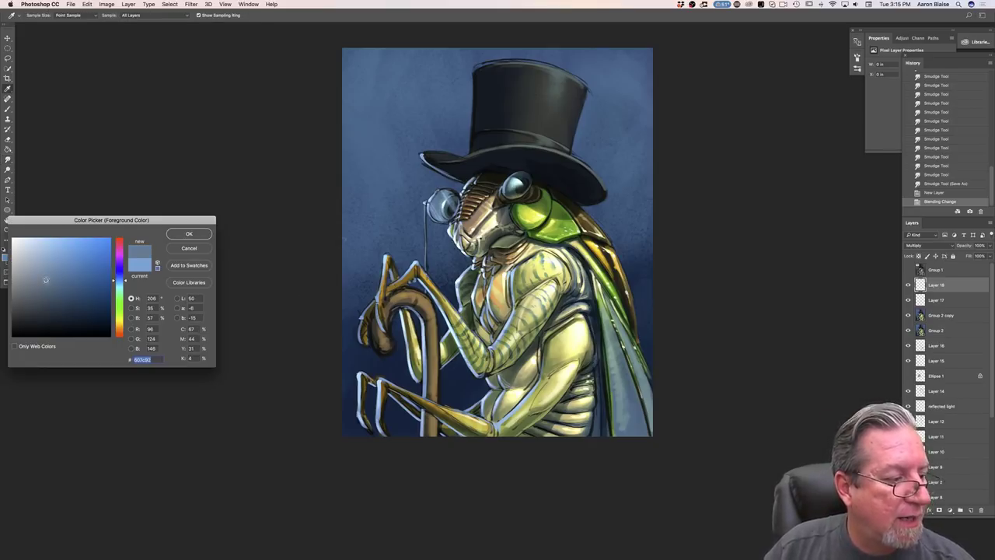
left_click(194, 235)
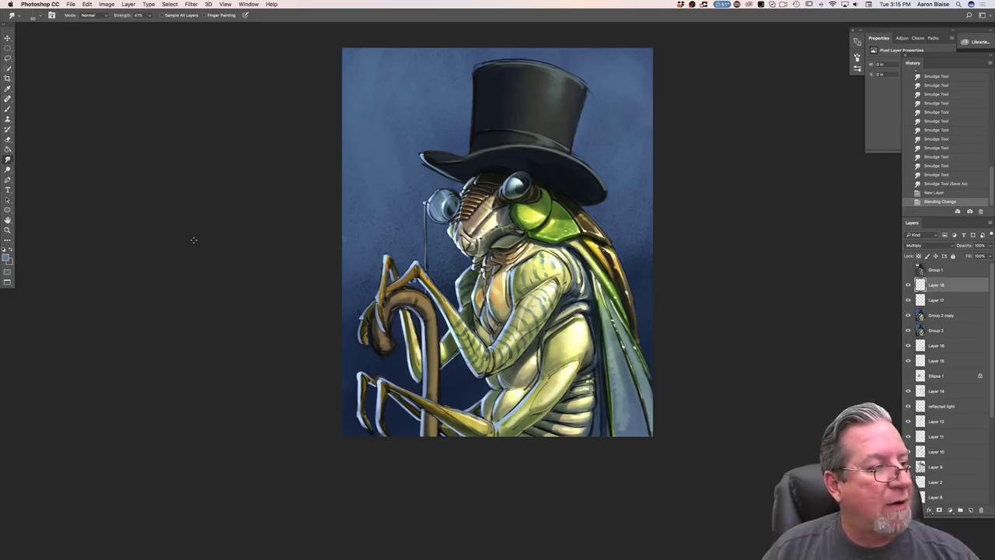
left_click(8, 109)
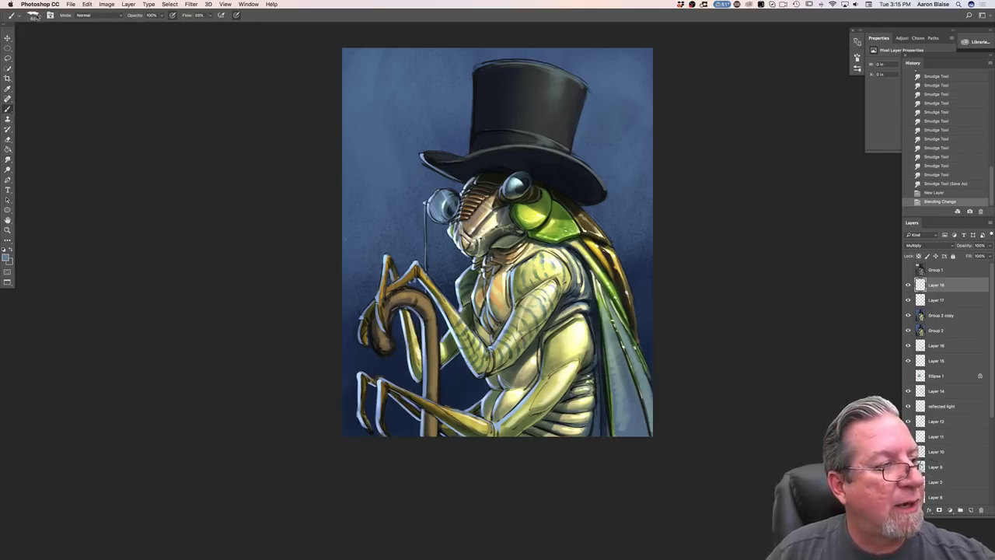
left_click(37, 16)
left_click(29, 91)
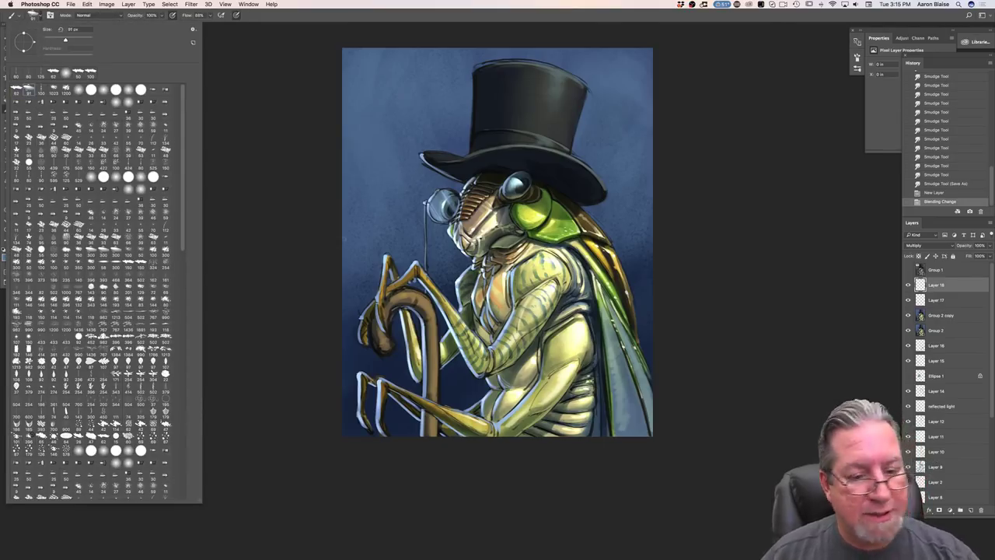
- Brush trial shading over the shoulder and upper arm, and erase the excess near the shoulder and wing
left_click(525, 316)
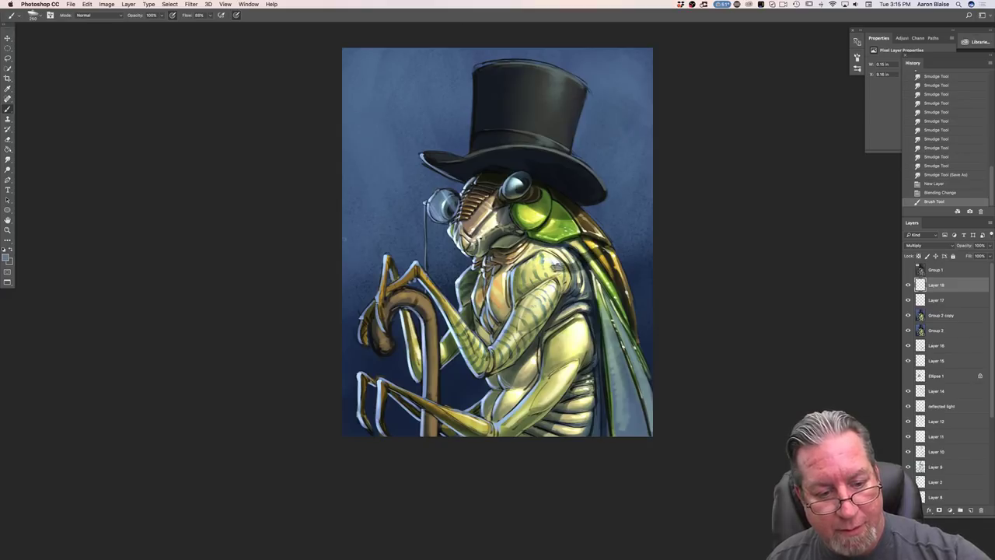
mouse_move(550, 272)
left_mouse_down()
mouse_move(538, 295)
mouse_move(539, 283)
mouse_move(523, 298)
left_mouse_up()
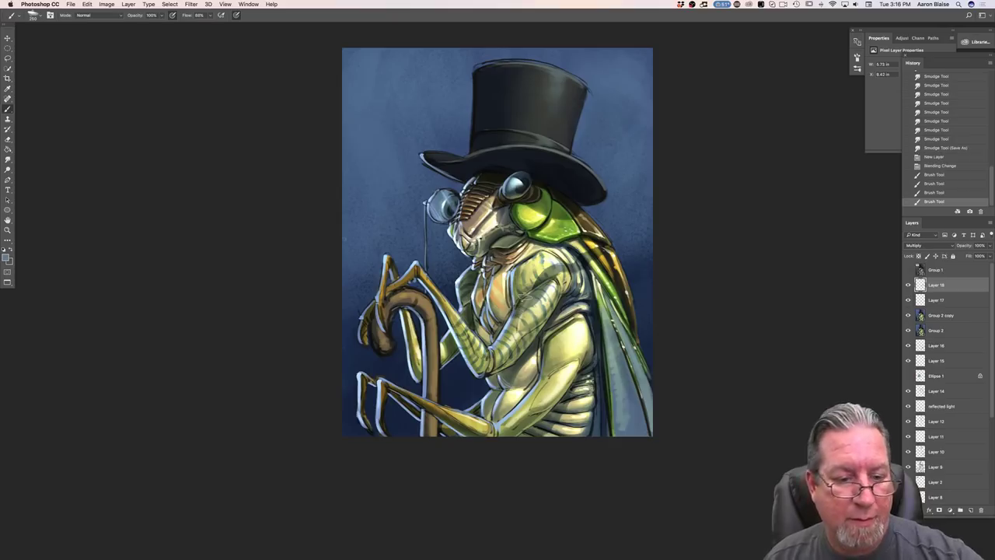
left_click_drag(583, 261, 567, 267)
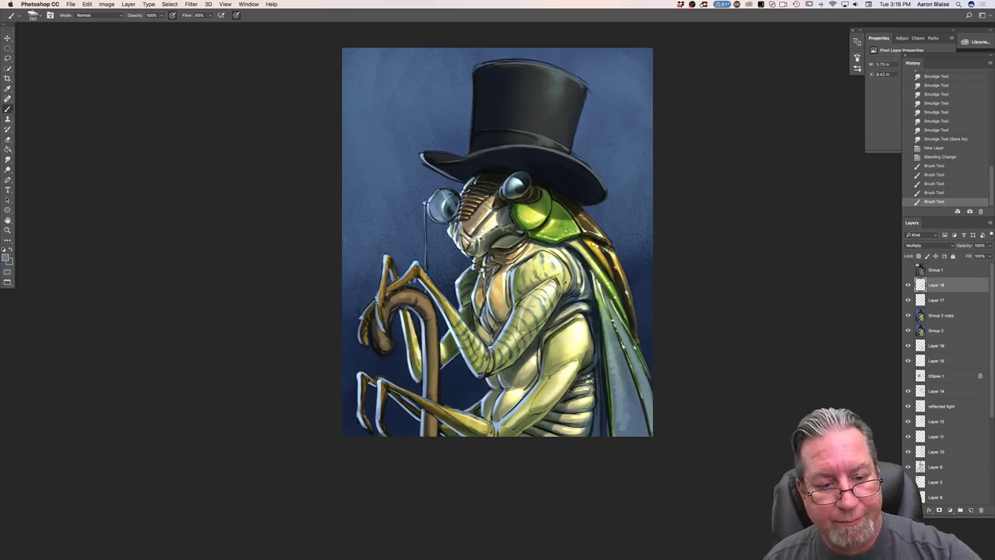
left_click_drag(610, 251, 615, 320)
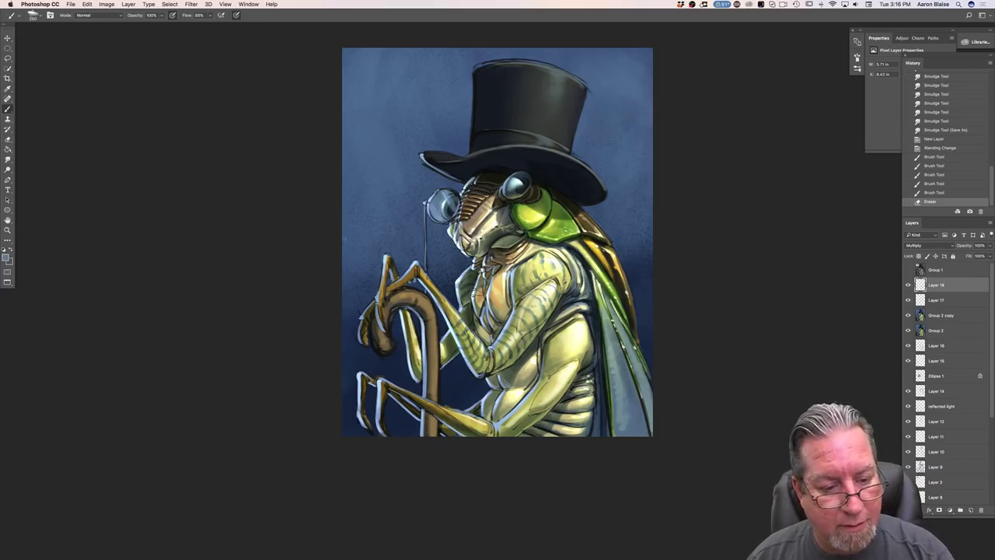
- Paint a broad grey-blue shadow over the lower chest, arm, abdomen, front legs and lower wings, leaving the head and shoulder lit
mouse_move(465, 288)
left_mouse_down()
mouse_move(543, 303)
mouse_move(646, 401)
mouse_move(637, 389)
mouse_move(642, 412)
mouse_move(604, 395)
mouse_move(542, 395)
mouse_move(548, 339)
mouse_move(583, 335)
left_mouse_up()
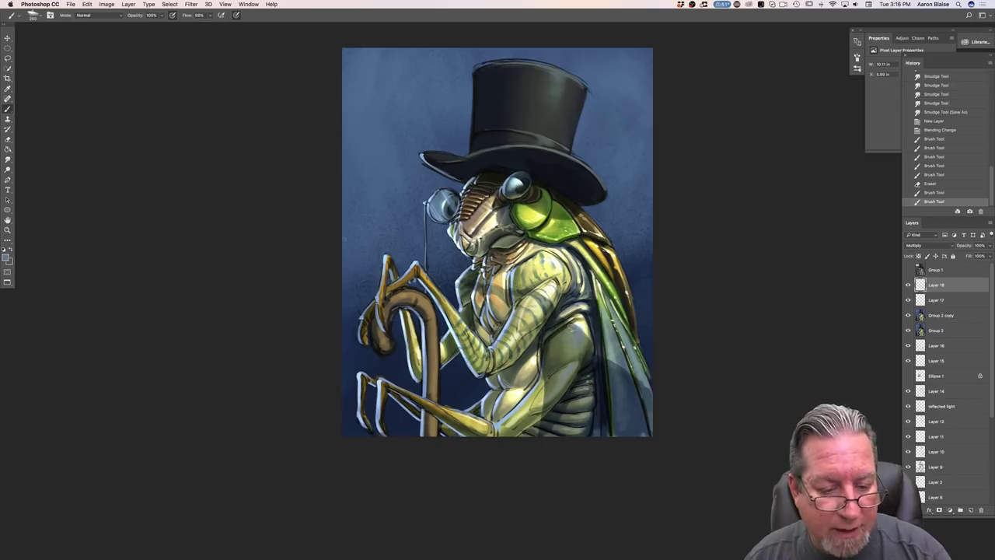
mouse_move(547, 307)
left_mouse_down()
mouse_move(536, 300)
mouse_move(519, 320)
left_mouse_up()
mouse_move(529, 385)
left_mouse_down()
mouse_move(515, 436)
mouse_move(490, 415)
mouse_move(493, 394)
mouse_move(490, 410)
left_mouse_up()
mouse_move(490, 396)
left_mouse_down()
mouse_move(487, 434)
mouse_move(422, 401)
left_mouse_up()
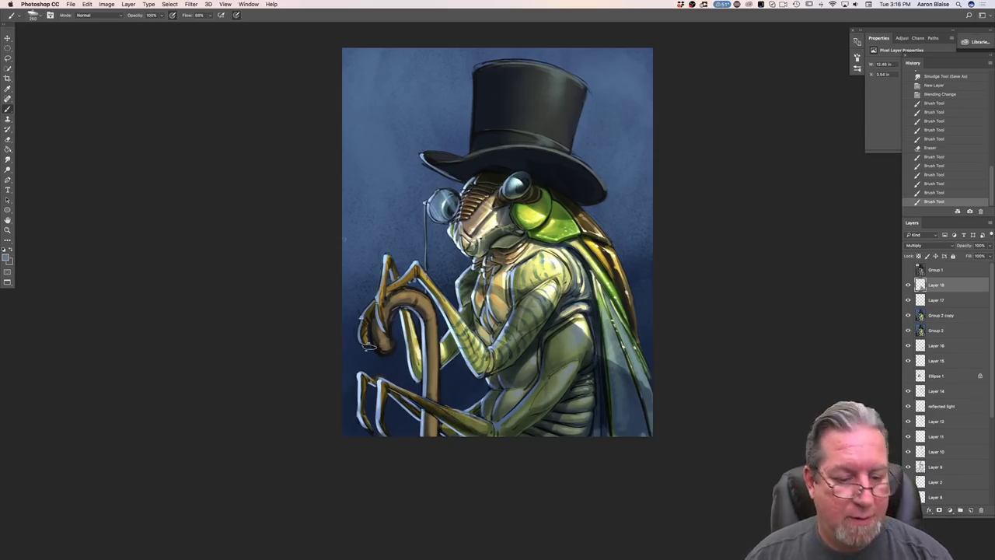
mouse_move(465, 329)
left_mouse_down()
mouse_move(483, 354)
mouse_move(490, 350)
mouse_move(495, 305)
mouse_move(475, 309)
mouse_move(467, 339)
left_mouse_up()
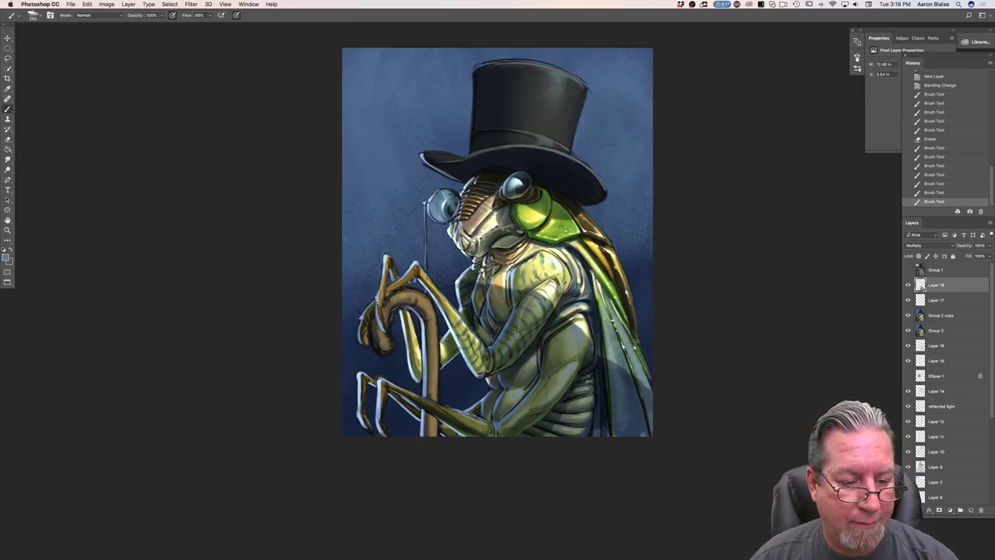
- Extend the grey-blue Multiply shadow over the chest, raised forearm, lower cane and the lower front legs
left_click_drag(497, 298, 502, 292)
left_click_drag(502, 293, 500, 290)
mouse_move(498, 289)
left_mouse_down()
mouse_move(482, 286)
mouse_move(470, 328)
left_mouse_up()
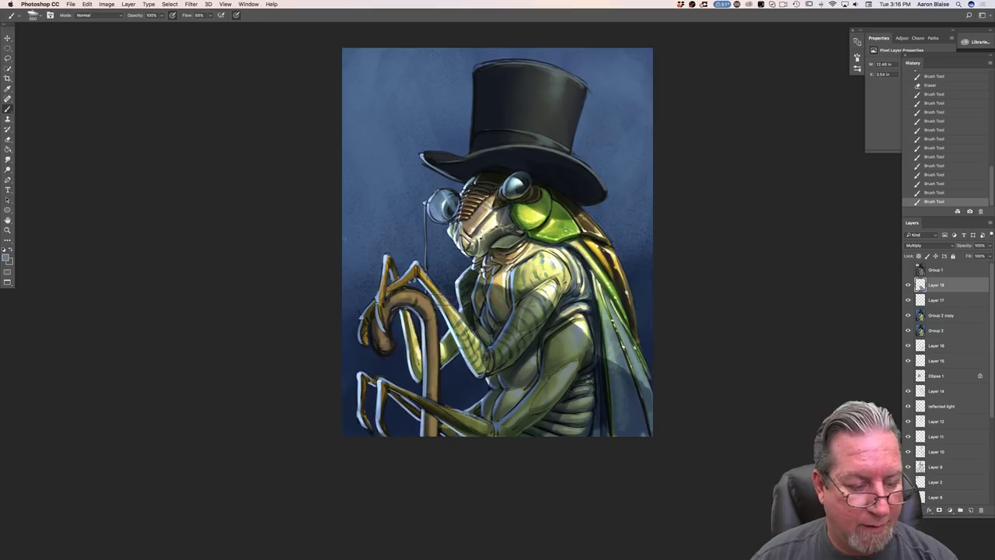
left_click_drag(443, 304, 475, 340)
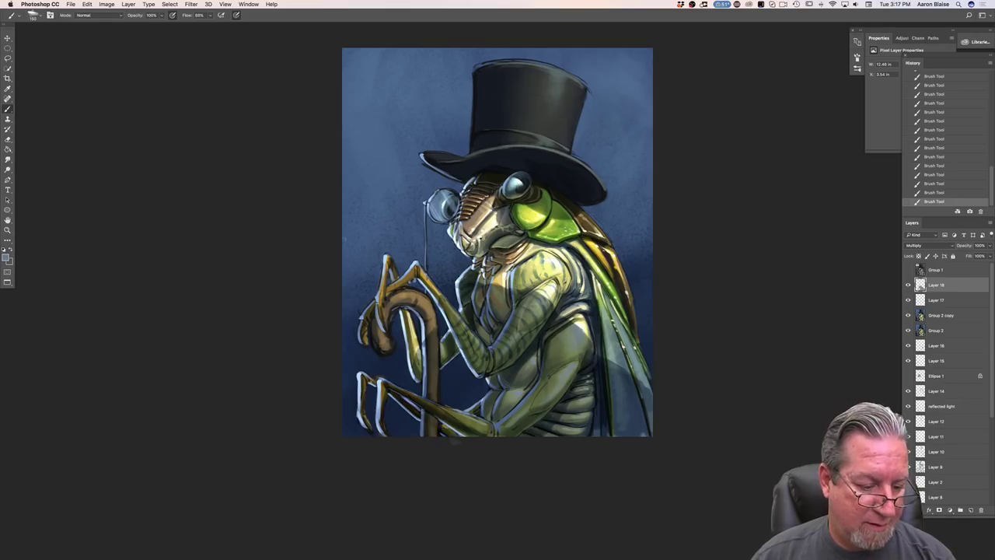
left_click_drag(381, 384, 377, 416)
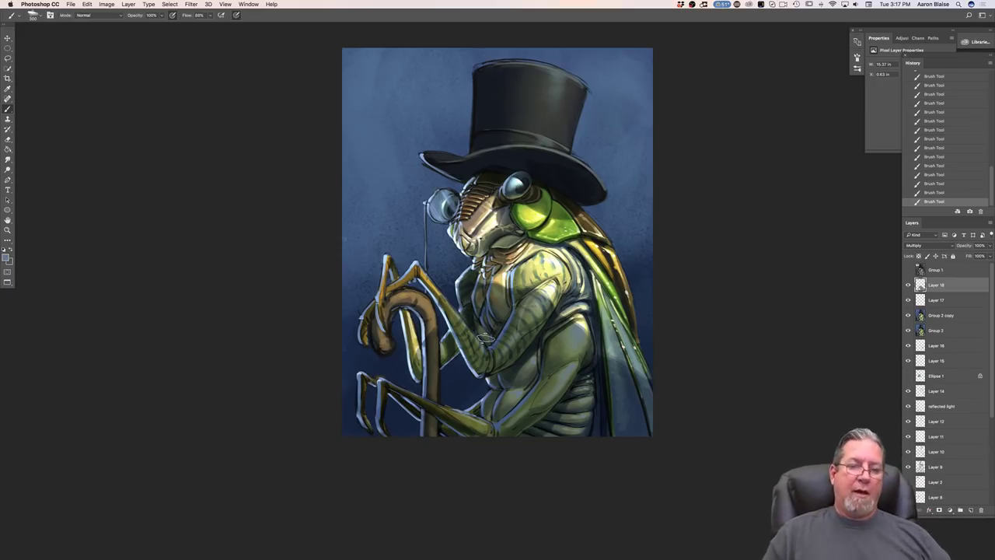
- Compare the painting with and without the Multiply shading layer, and leave that layer hidden
left_click(908, 285)
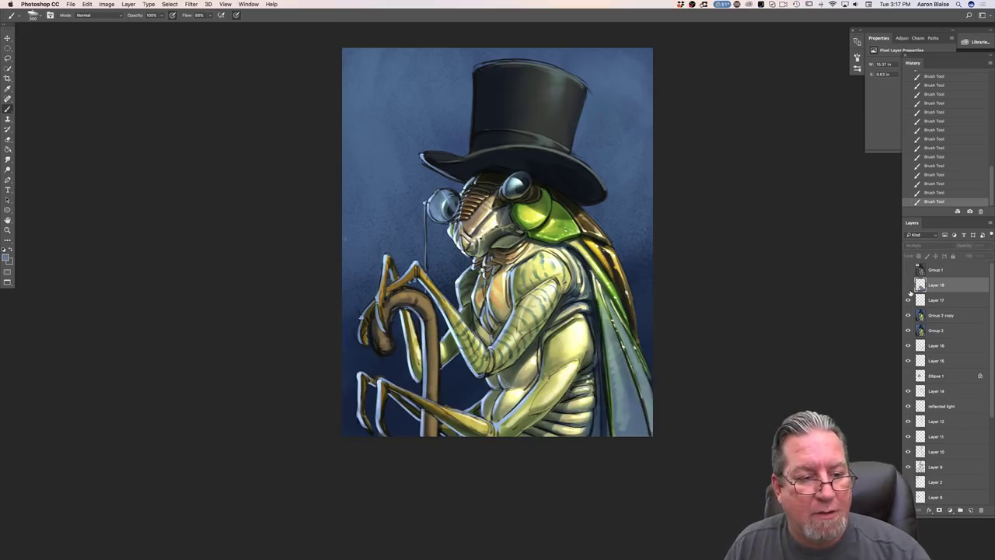
left_click(908, 286)
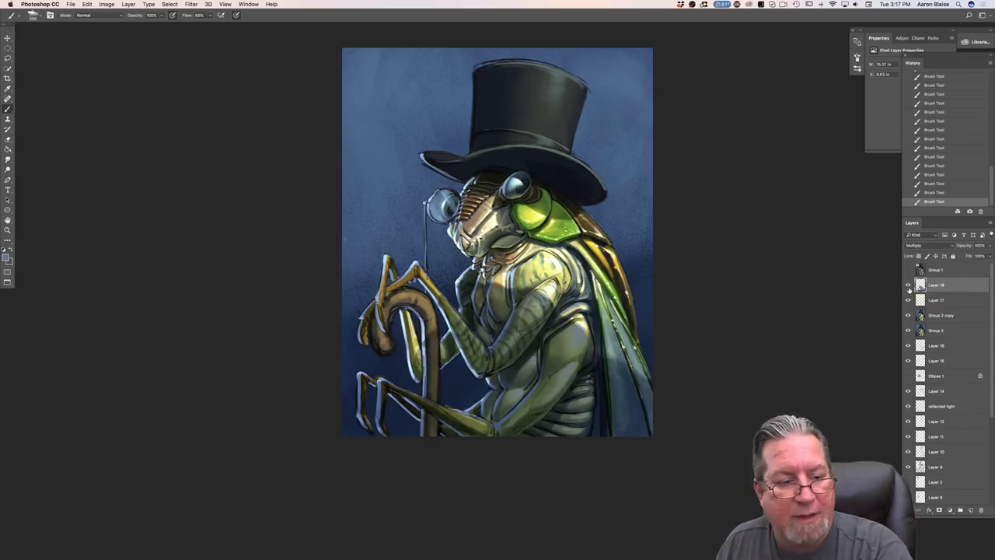
left_click(908, 286)
left_click(907, 285)
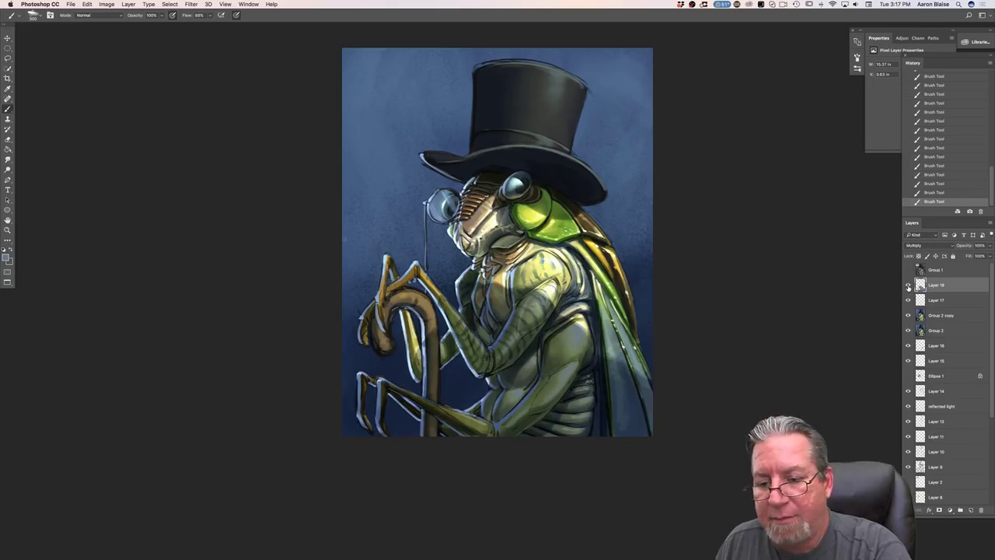
left_click(908, 285)
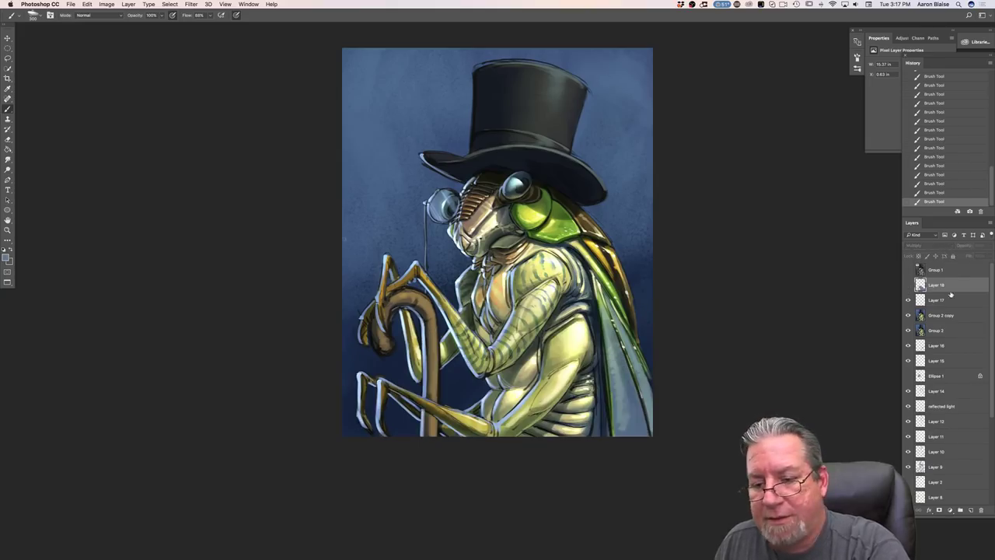
- Add a new layer above the hidden shading layer and set its blending mode to Multiply
left_click(970, 509)
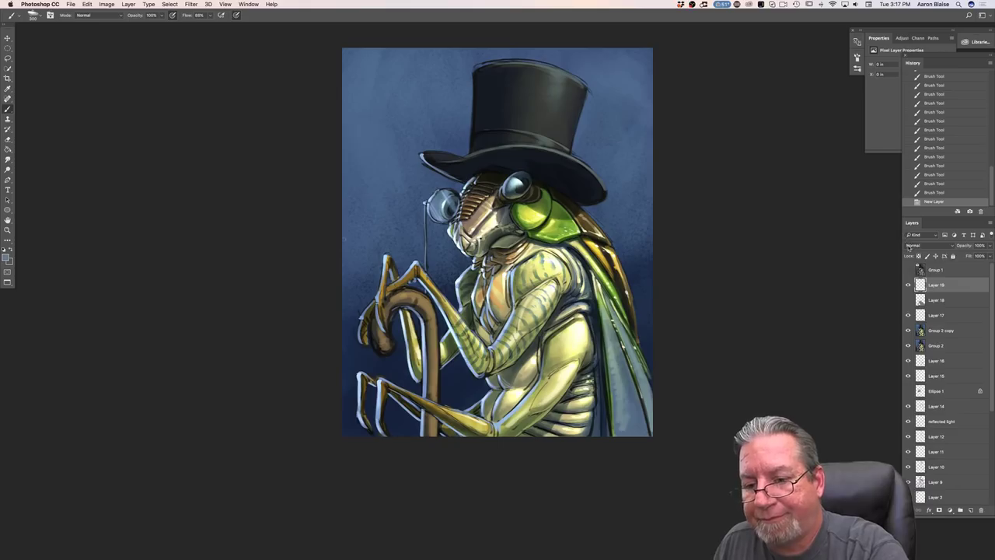
left_click(927, 245)
left_click(910, 272)
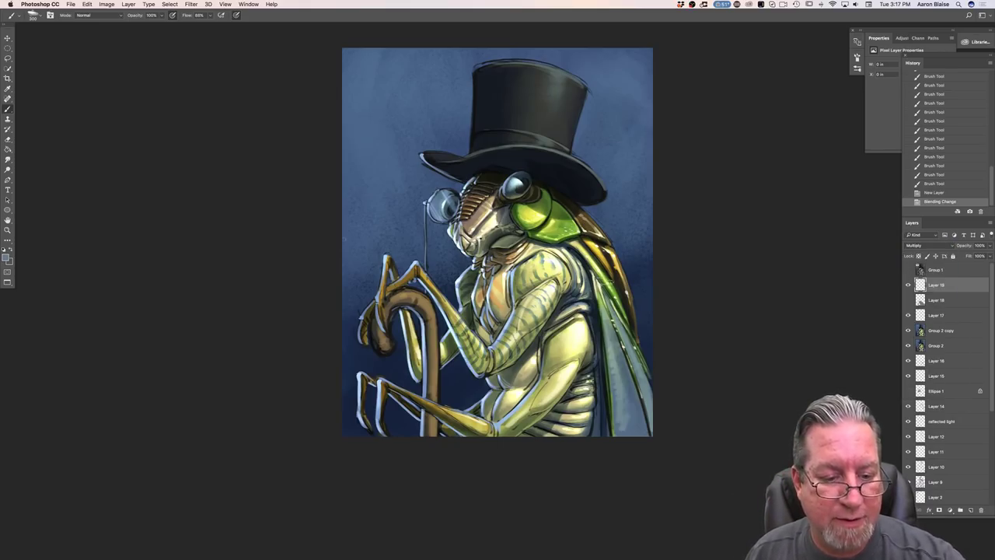
- Brush a grey-blue shadow over the wings, abdomen, lower legs and lower cane, leaving the chest and raised arm lit
mouse_move(618, 262)
left_mouse_down()
mouse_move(548, 305)
mouse_move(516, 342)
mouse_move(472, 354)
mouse_move(489, 363)
mouse_move(511, 356)
mouse_move(540, 323)
mouse_move(509, 336)
mouse_move(544, 315)
mouse_move(529, 315)
mouse_move(618, 276)
mouse_move(626, 326)
mouse_move(580, 366)
mouse_move(509, 397)
mouse_move(494, 385)
mouse_move(483, 424)
mouse_move(500, 388)
mouse_move(491, 375)
mouse_move(500, 405)
mouse_move(532, 412)
mouse_move(565, 366)
mouse_move(605, 395)
mouse_move(630, 388)
mouse_move(641, 357)
mouse_move(651, 392)
mouse_move(612, 321)
left_mouse_up()
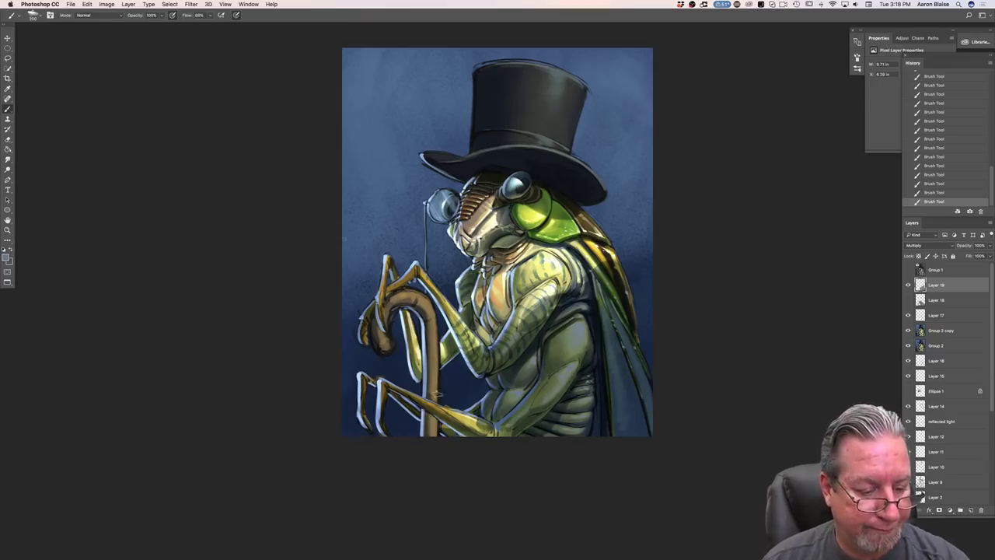
mouse_move(494, 420)
left_mouse_down()
mouse_move(486, 429)
mouse_move(456, 422)
mouse_move(384, 385)
left_mouse_up()
mouse_move(465, 432)
left_mouse_down()
mouse_move(421, 411)
mouse_move(429, 438)
left_mouse_up()
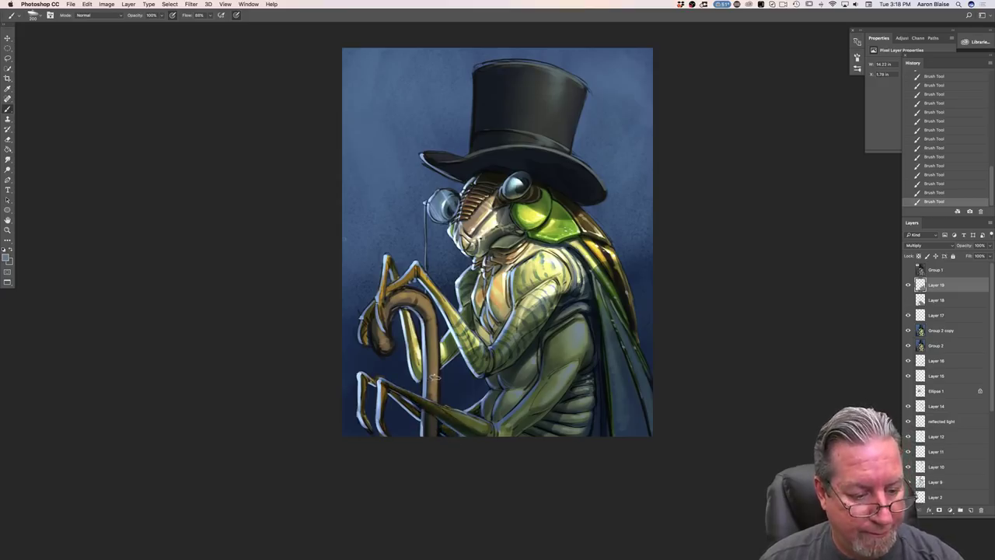
left_click_drag(430, 365, 432, 404)
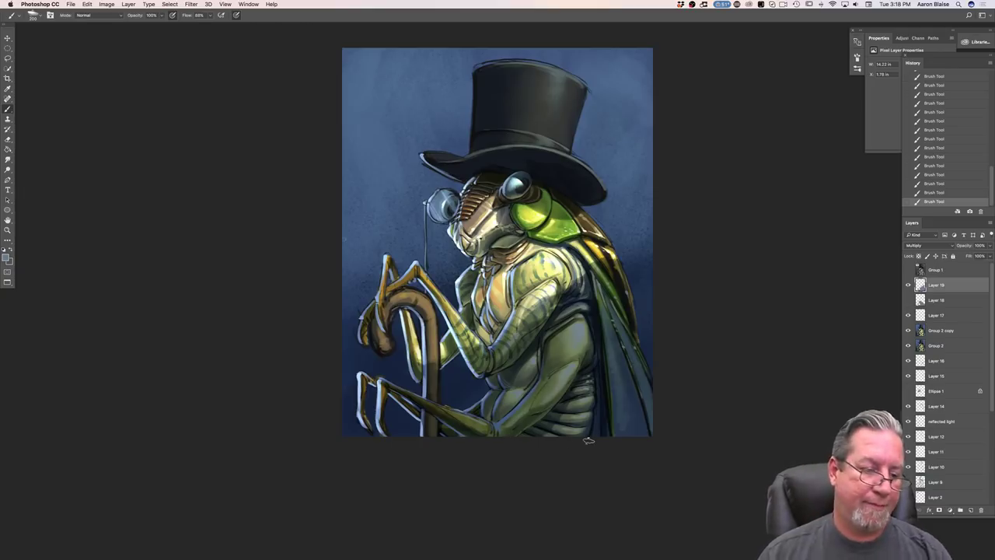
left_click_drag(384, 386, 380, 425)
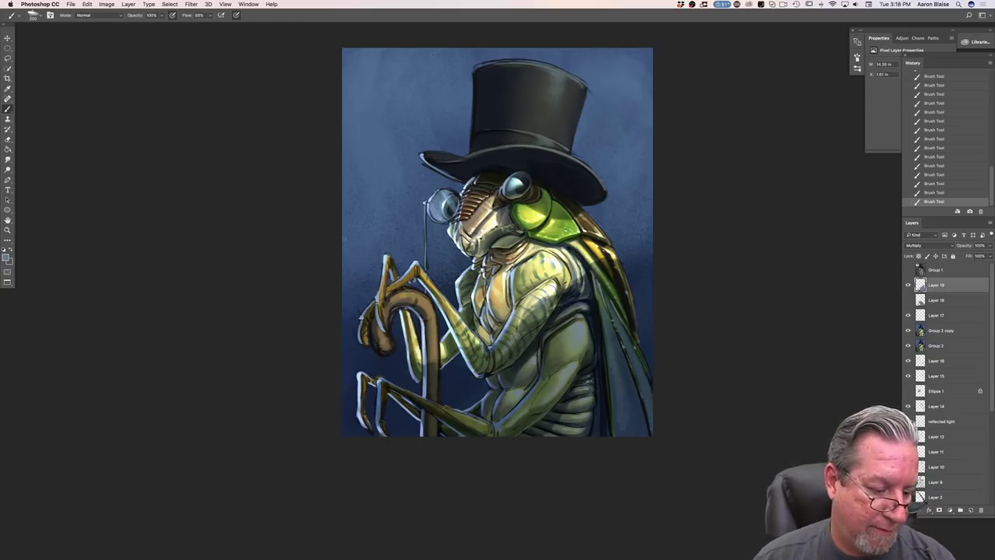
mouse_move(396, 393)
left_mouse_down()
mouse_move(367, 378)
mouse_move(387, 383)
left_mouse_up()
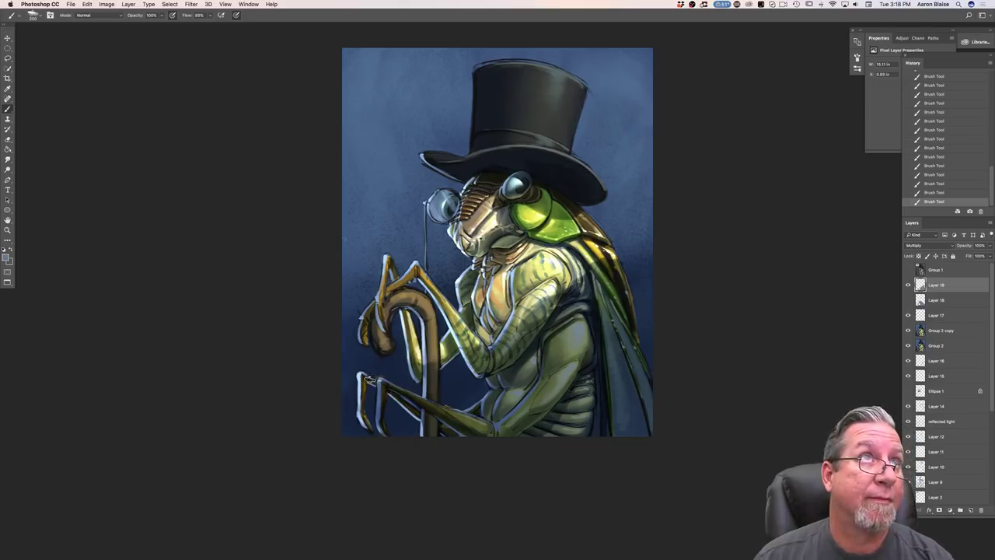
left_click_drag(361, 378, 370, 429)
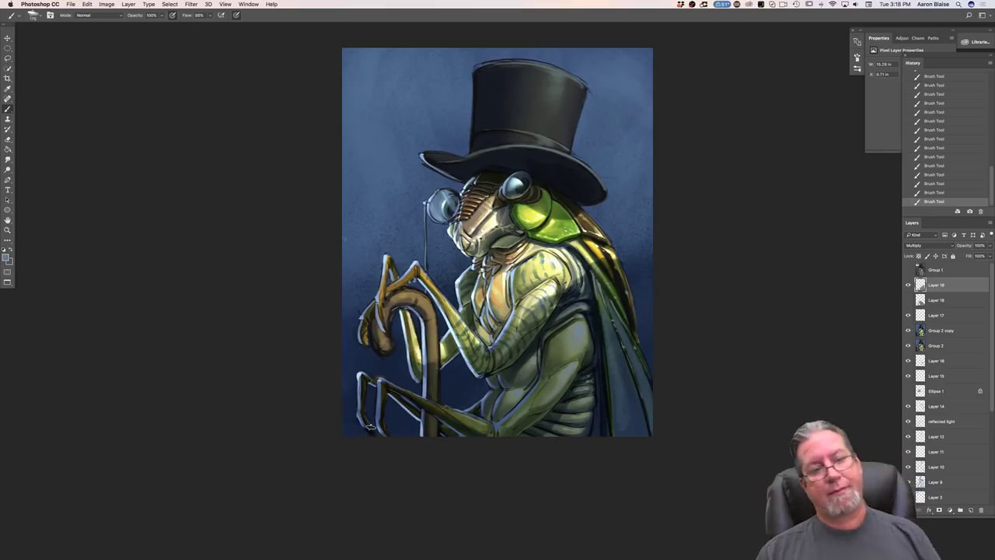
- Set the foreground colour to light blue (R 157, G 225, B 255) and add a new Normal layer above the new shading layer
left_click(6, 257)
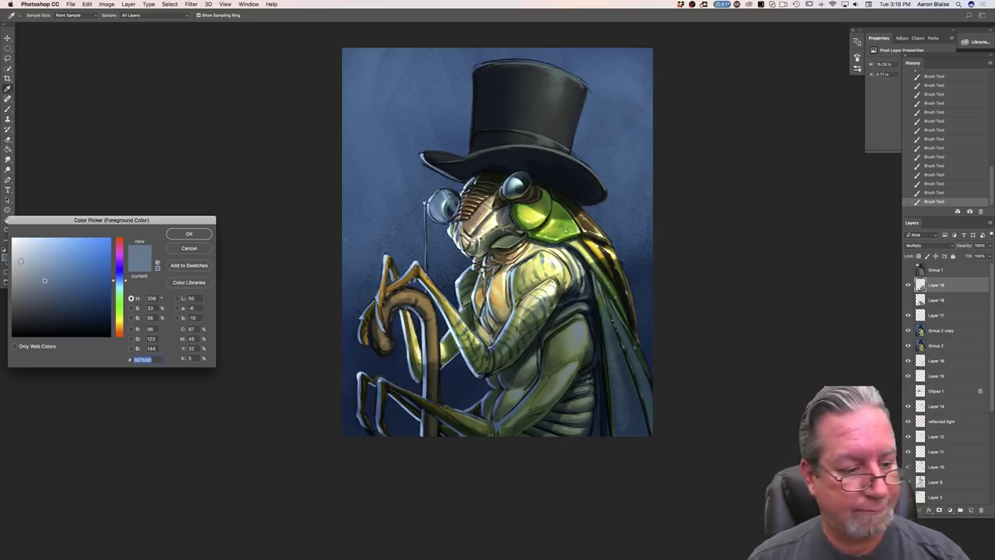
left_click(49, 238)
left_click(188, 234)
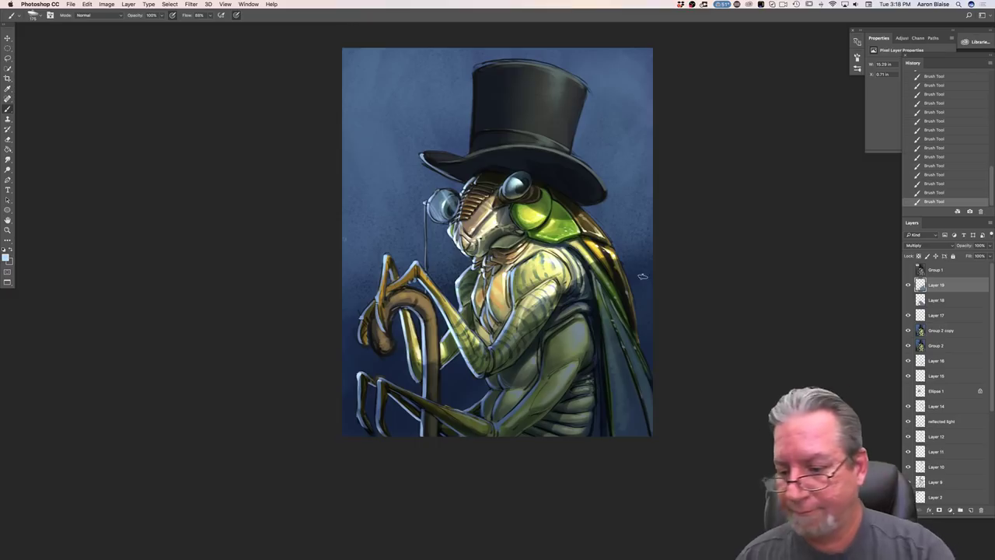
left_click(931, 420)
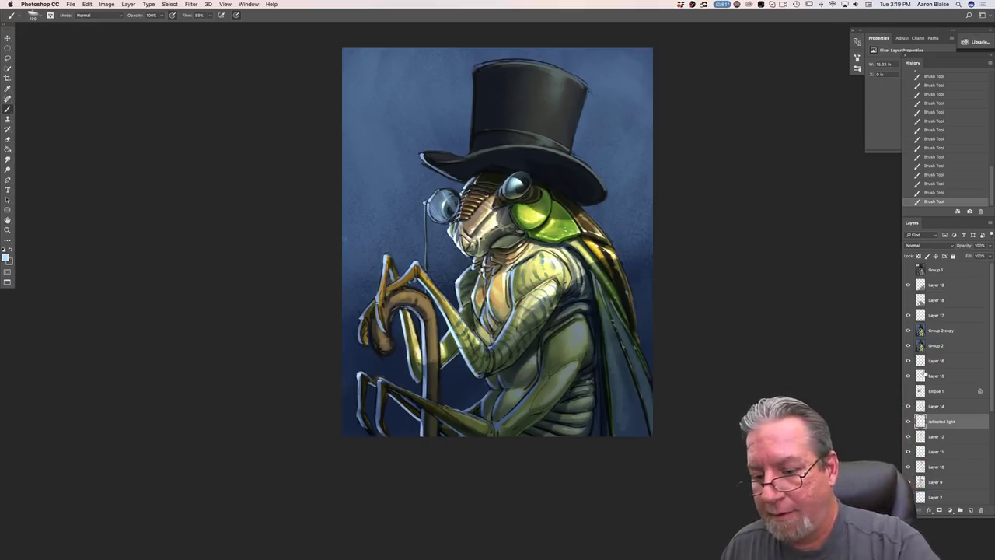
left_click(934, 331)
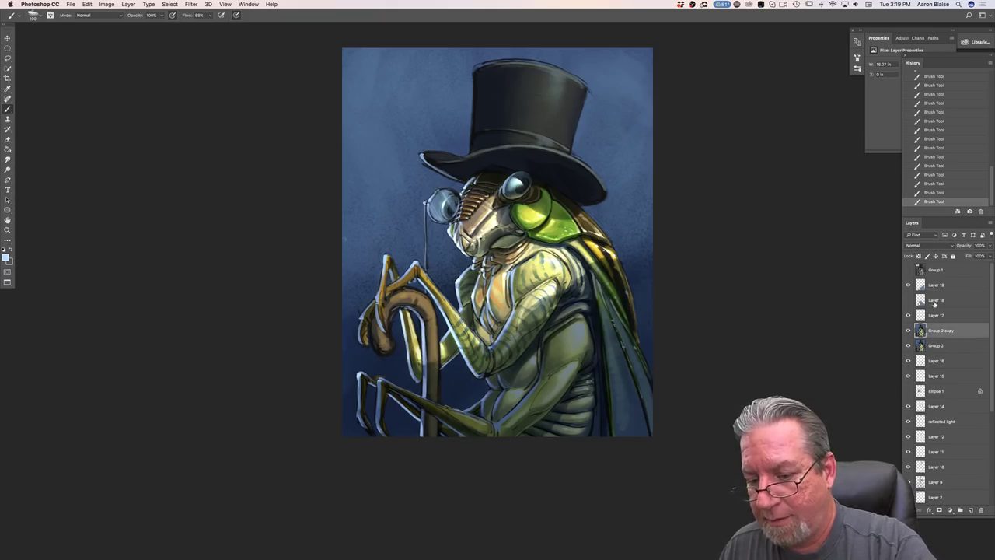
left_click(935, 287)
left_click(969, 510)
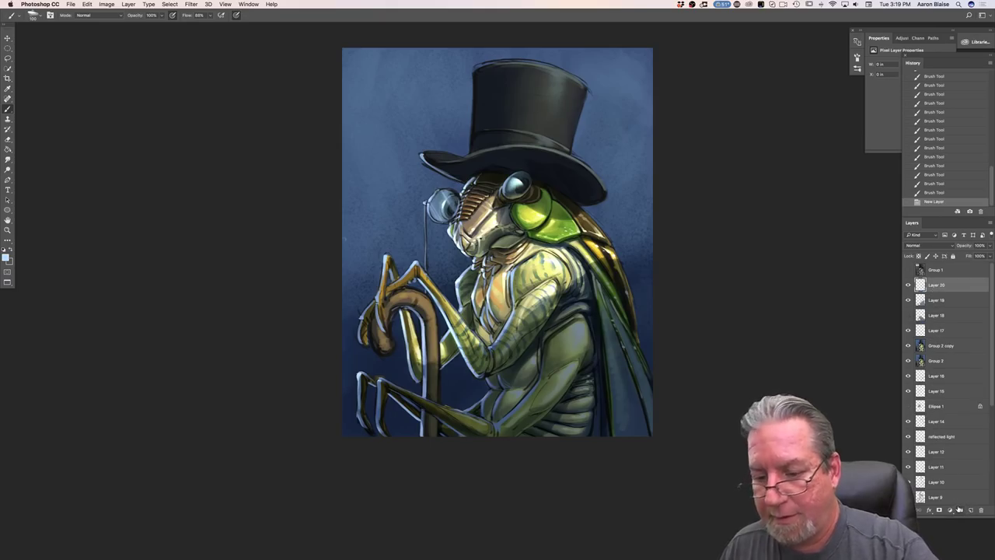
- Brush a trial light blue rim highlight down the left side of the hat's crown, and erase the strokes
left_click_drag(474, 71, 472, 140)
left_click_drag(473, 99, 469, 153)
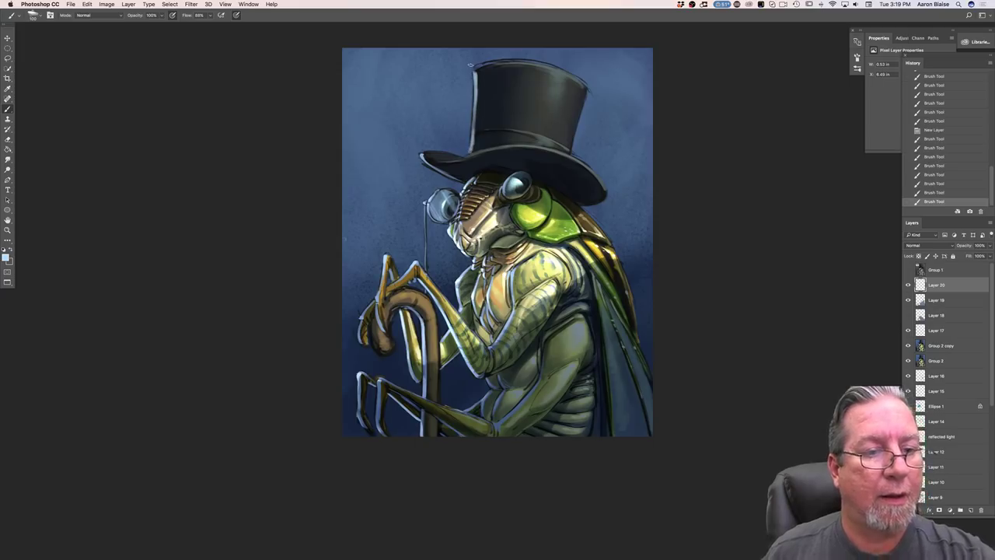
key("super+plus")
key("super+plus")
left_click_drag(147, 140, 162, 384)
mouse_move(470, 91)
left_mouse_down()
mouse_move(466, 244)
mouse_move(454, 250)
left_mouse_up()
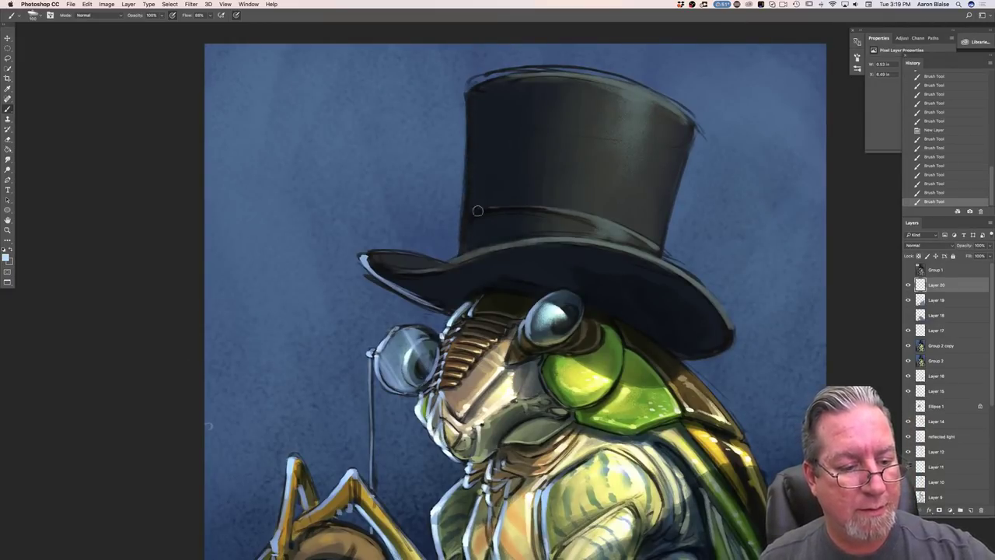
key("e")
left_click_drag(477, 210, 478, 184)
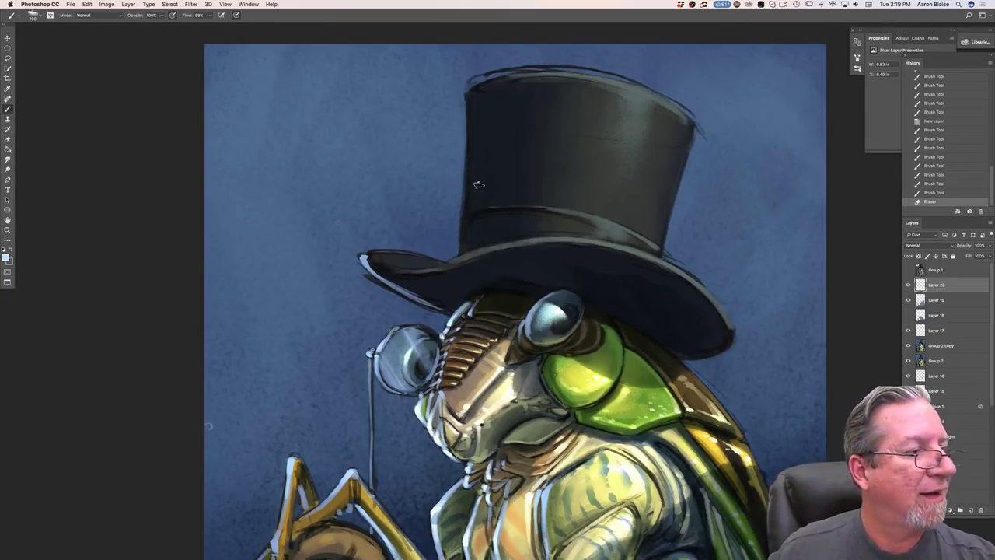
- Lower the brush opacity to 52% and build up a light blue rim highlight down the left side of the hat's crown
left_click(160, 17)
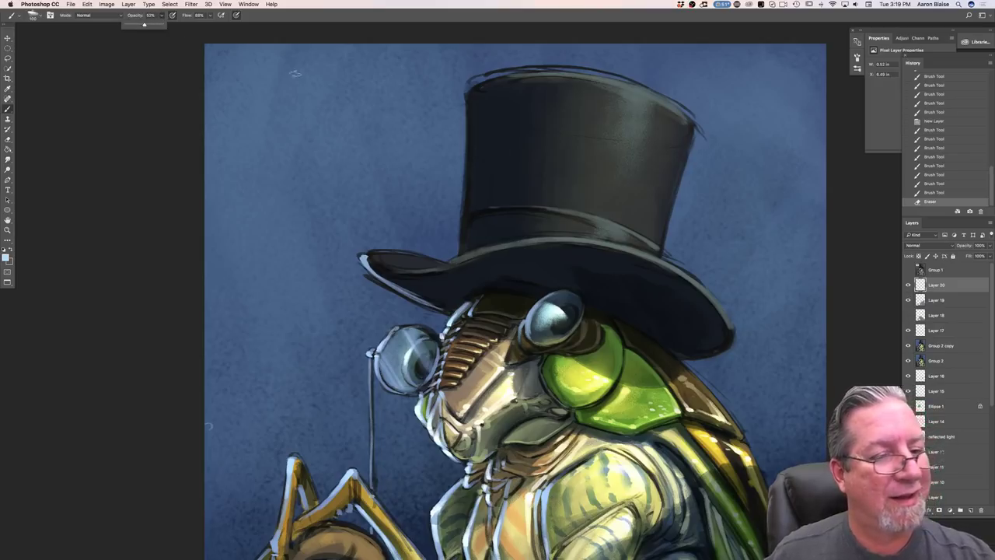
left_click(466, 102)
mouse_move(467, 101)
left_mouse_down()
mouse_move(468, 178)
mouse_move(469, 144)
left_mouse_up()
left_click_drag(470, 95, 468, 154)
left_click_drag(469, 117, 463, 218)
left_click_drag(467, 167, 462, 247)
left_click_drag(464, 225, 461, 255)
left_click_drag(469, 200, 464, 245)
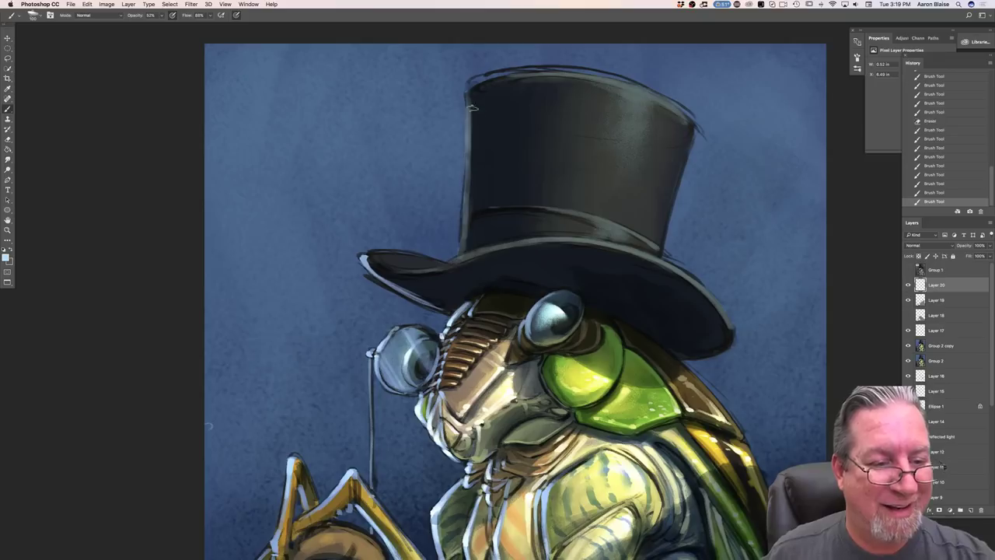
left_click_drag(471, 106, 471, 139)
left_click_drag(470, 101, 477, 150)
mouse_move(475, 94)
left_mouse_down()
mouse_move(472, 176)
mouse_move(481, 91)
mouse_move(469, 212)
left_mouse_up()
left_click_drag(472, 140, 467, 233)
left_click_drag(471, 171, 471, 217)
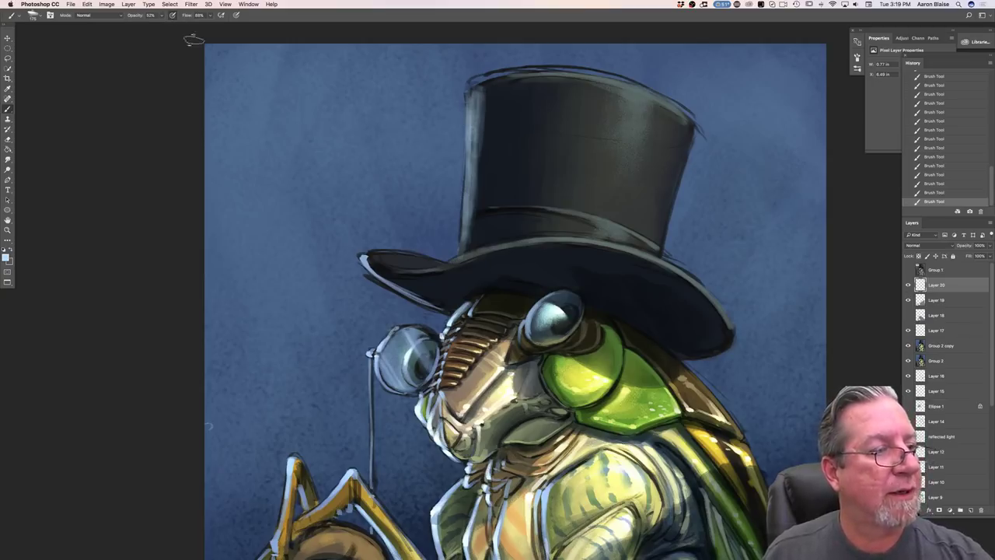
- Turn off the brush's Shape Dynamics, enlarge it to 200 px and broaden the highlight down the left side of the hat's crown
left_click(49, 16)
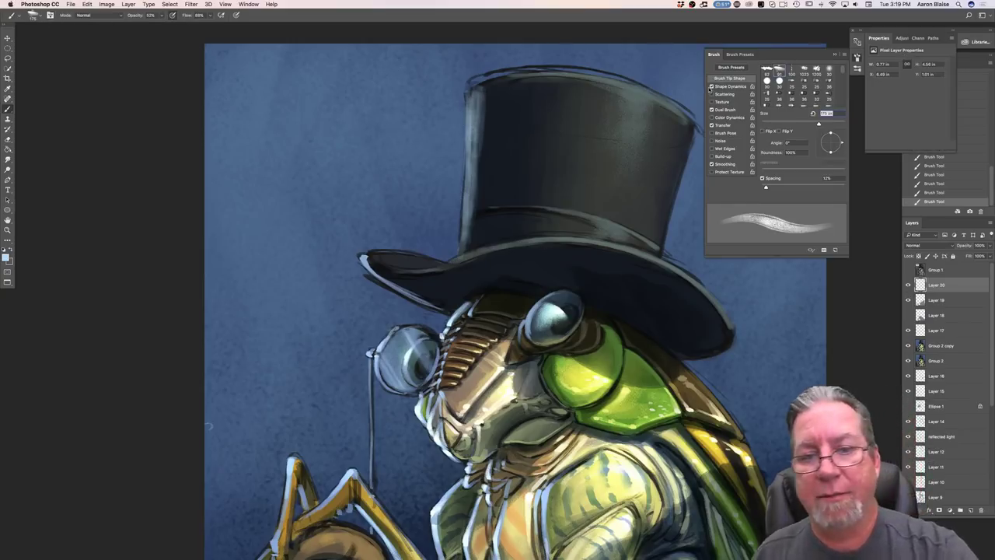
key("]")
mouse_move(476, 93)
left_mouse_down()
mouse_move(477, 212)
mouse_move(476, 152)
mouse_move(473, 244)
mouse_move(462, 262)
left_mouse_up()
mouse_move(485, 215)
left_mouse_down()
mouse_move(491, 243)
mouse_move(488, 90)
left_mouse_up()
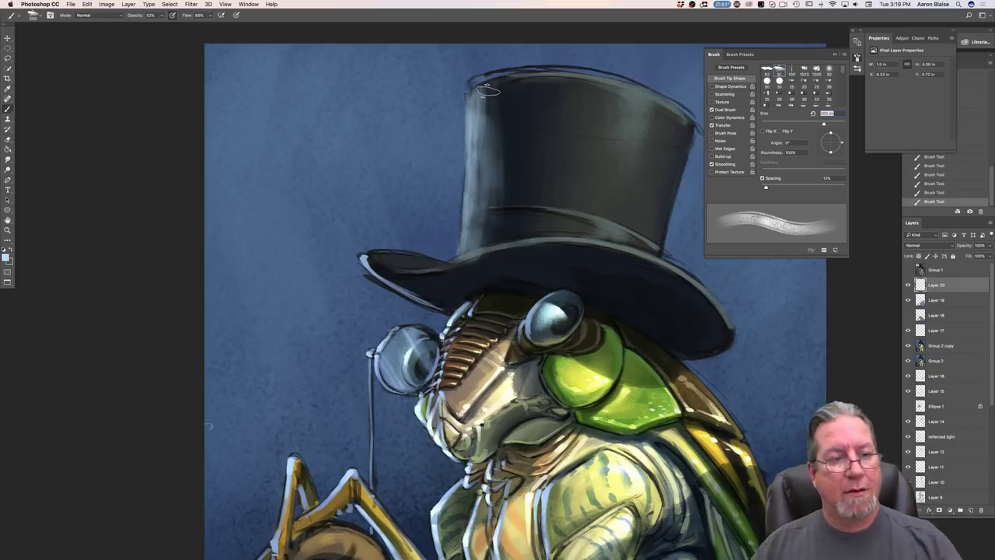
mouse_move(487, 89)
left_mouse_down()
mouse_move(487, 141)
mouse_move(500, 122)
mouse_move(477, 84)
mouse_move(492, 245)
left_mouse_up()
- Set the foreground colour to a muted blue (R 116, G 166, B 188) and erase the highlight from the hat's crown
left_click(6, 257)
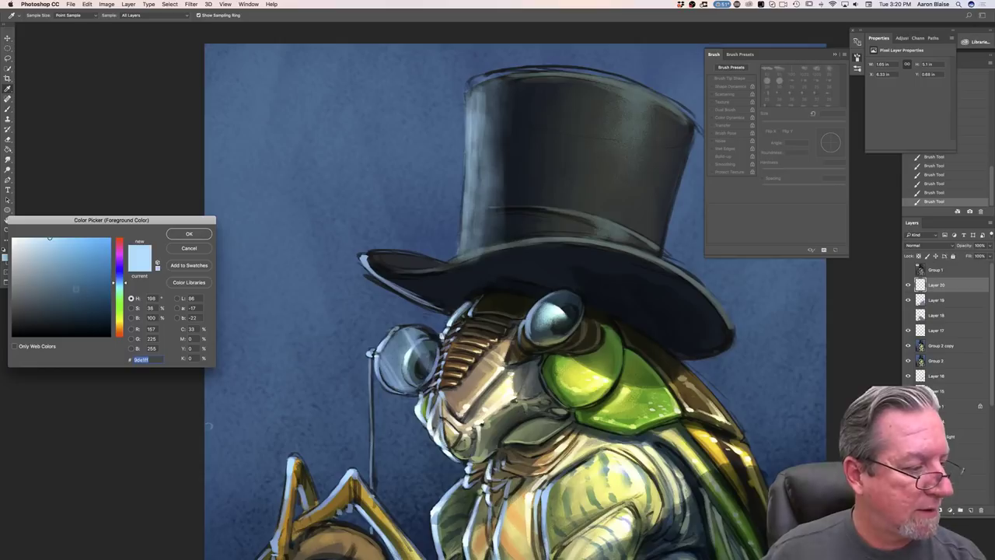
left_click(50, 263)
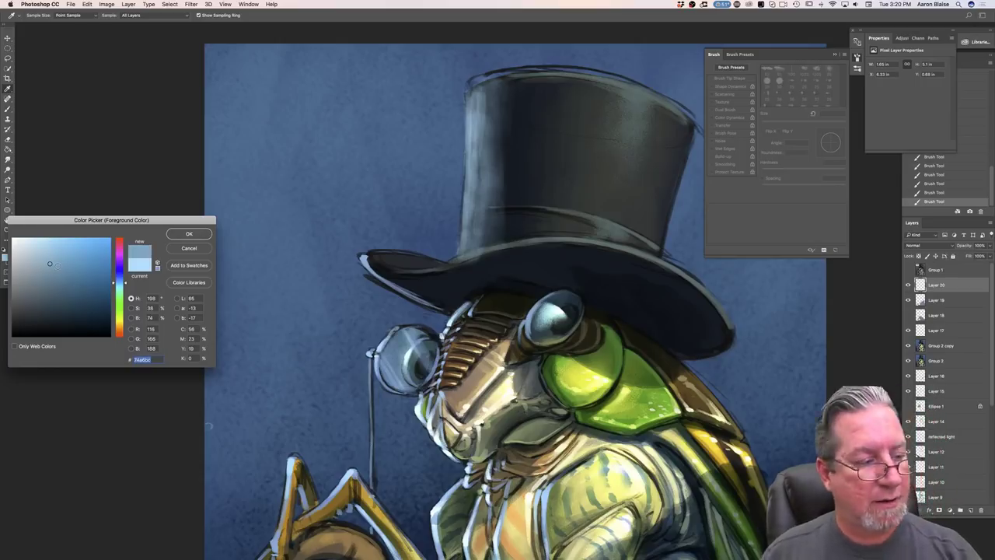
left_click(189, 233)
mouse_move(486, 101)
left_mouse_down()
mouse_move(487, 73)
mouse_move(473, 78)
mouse_move(507, 125)
mouse_move(498, 143)
mouse_move(462, 135)
mouse_move(490, 212)
mouse_move(485, 228)
mouse_move(467, 250)
left_mouse_up()
key("e")
left_click_drag(498, 62, 517, 72)
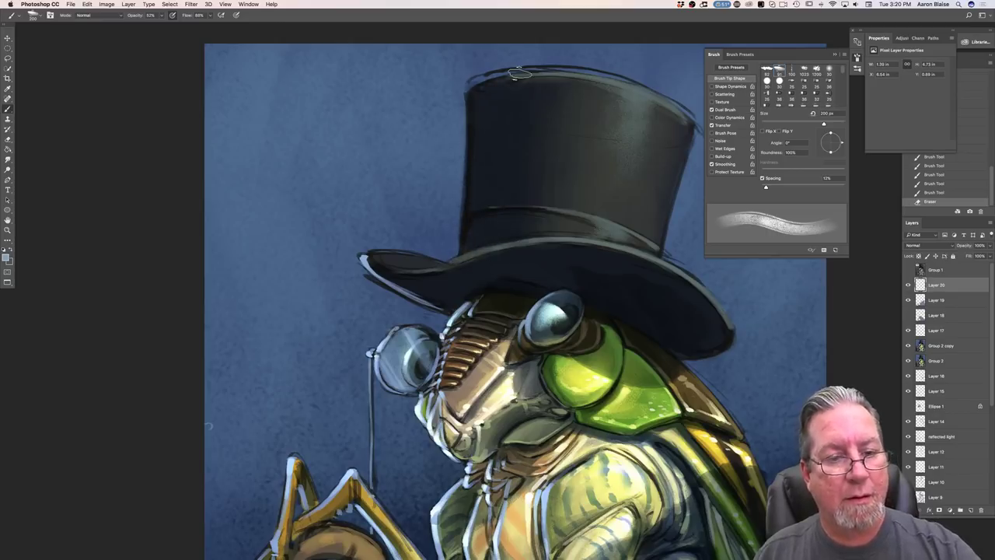
- Paint a soft muted blue highlight down the left side of the hat's crown, refining its edge with a 100 px brush
mouse_move(477, 104)
left_mouse_down()
mouse_move(479, 154)
mouse_move(475, 86)
mouse_move(476, 194)
left_mouse_up()
left_click_drag(474, 155, 468, 252)
mouse_move(486, 84)
left_mouse_down()
mouse_move(484, 243)
mouse_move(490, 232)
left_mouse_up()
key("bracketleft")
key("bracketleft")
key("bracketleft")
key("bracketleft")
left_click_drag(472, 99, 461, 257)
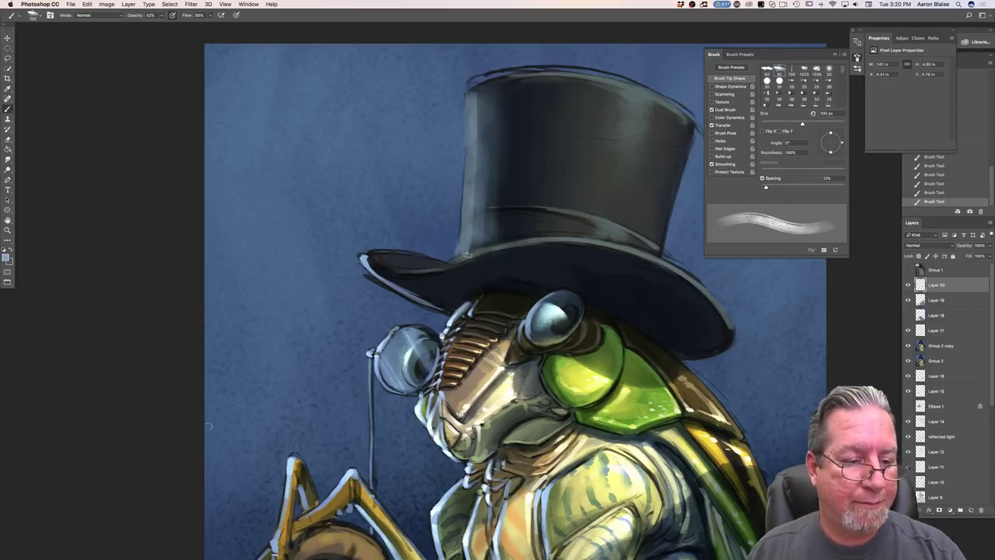
- Reduce the brush to 60 px and paint muted blue light along the hat brim's curled left edge and the crown's left edge
key("bracketleft")
key("bracketleft")
left_click_drag(486, 250, 417, 272)
left_click_drag(362, 255, 435, 258)
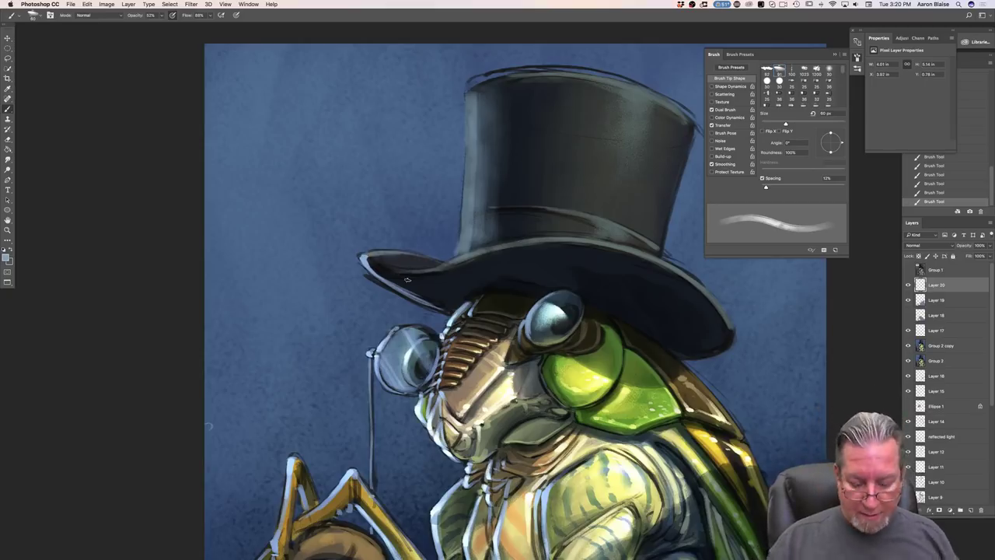
key("super+minus")
key("super+minus")
key("super+minus")
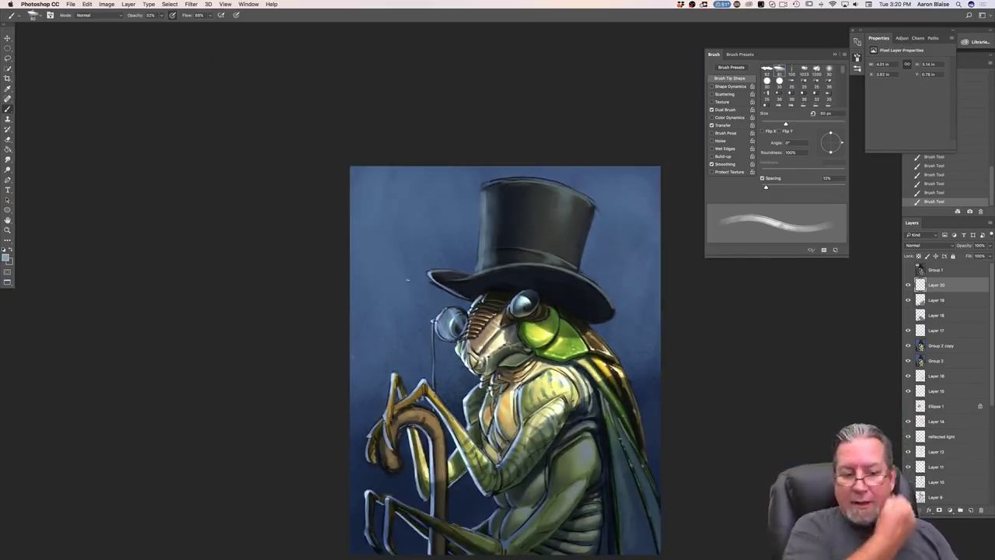
left_click_drag(481, 193, 482, 238)
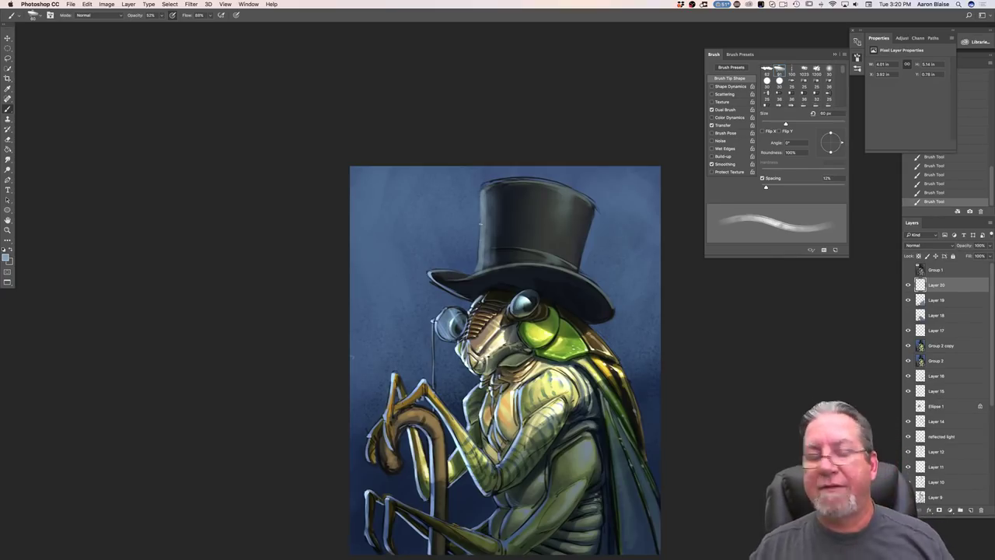
scroll(220, 260, "down", 5)
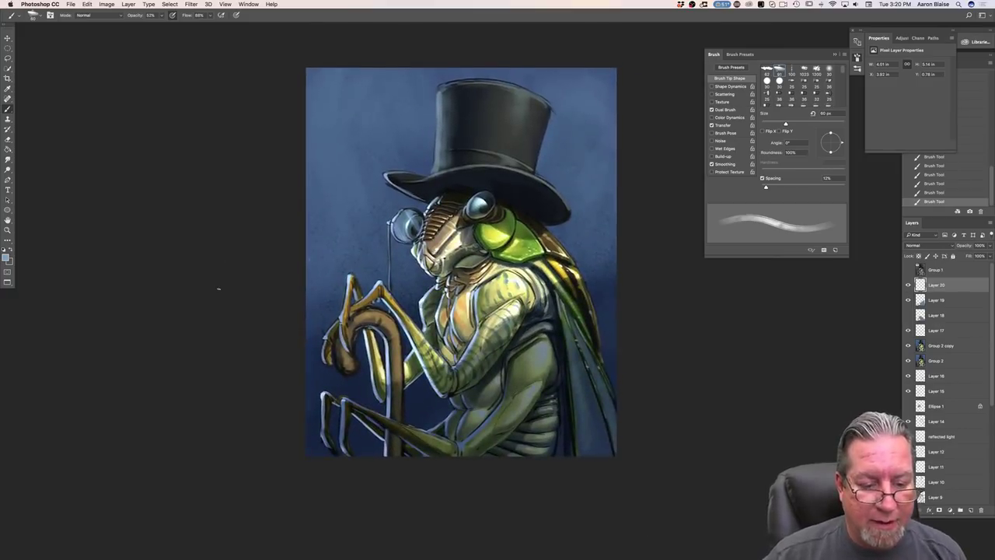
key("super+equal")
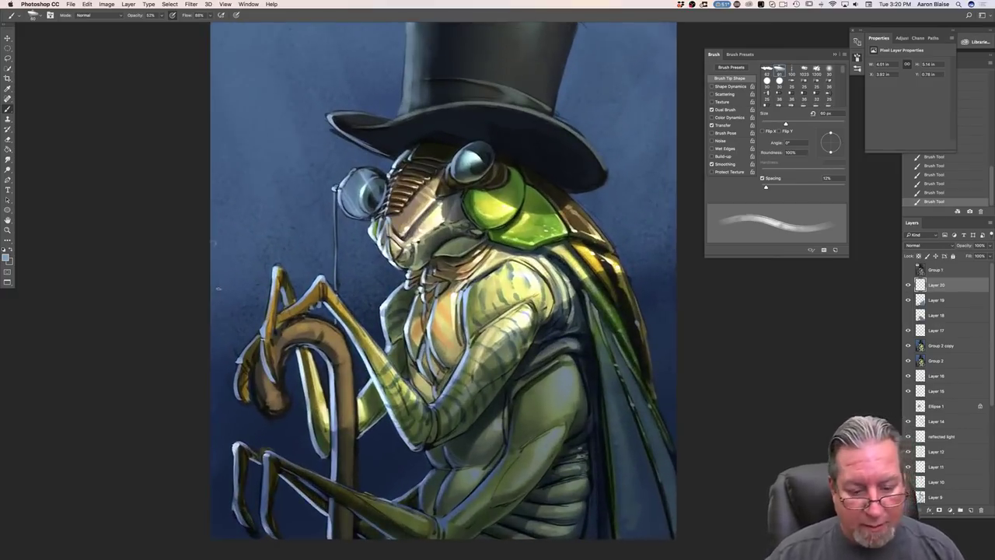
left_click_drag(151, 395, 137, 354)
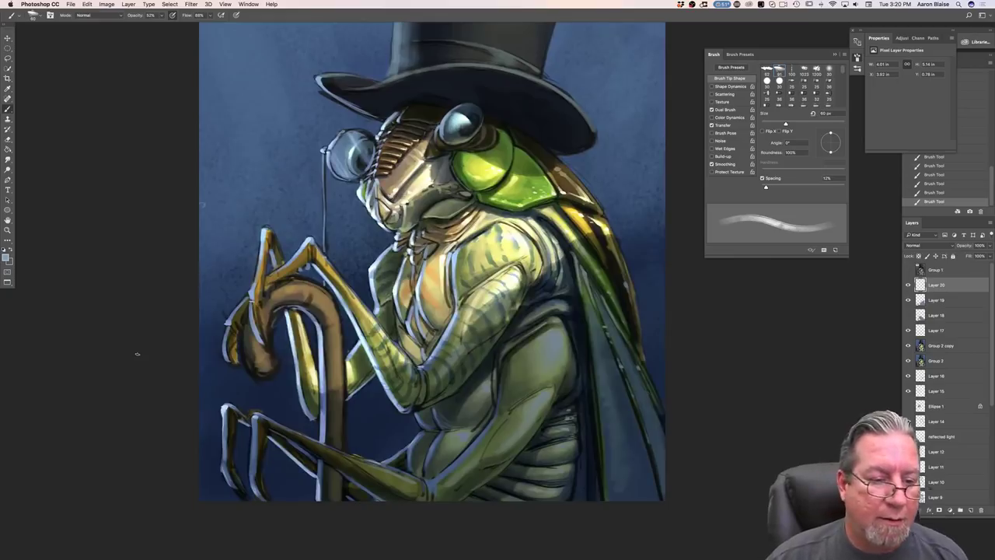
key("super+minus")
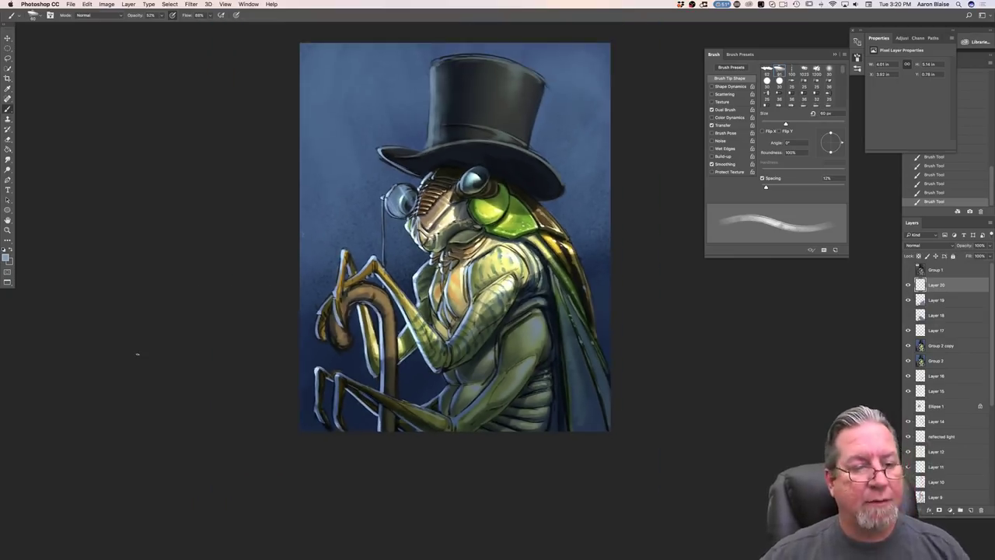
left_click(106, 3)
mouse_move(122, 80)
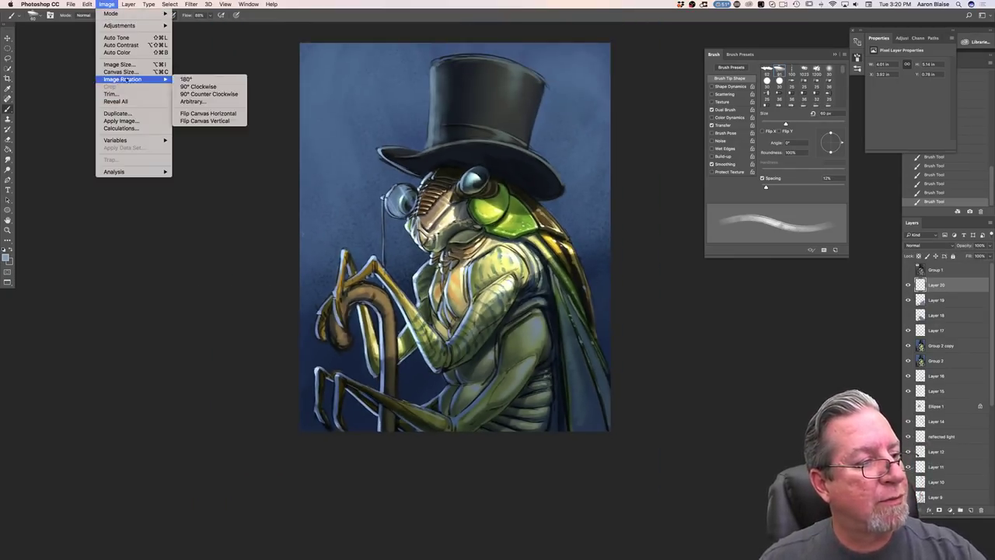
key("Escape")
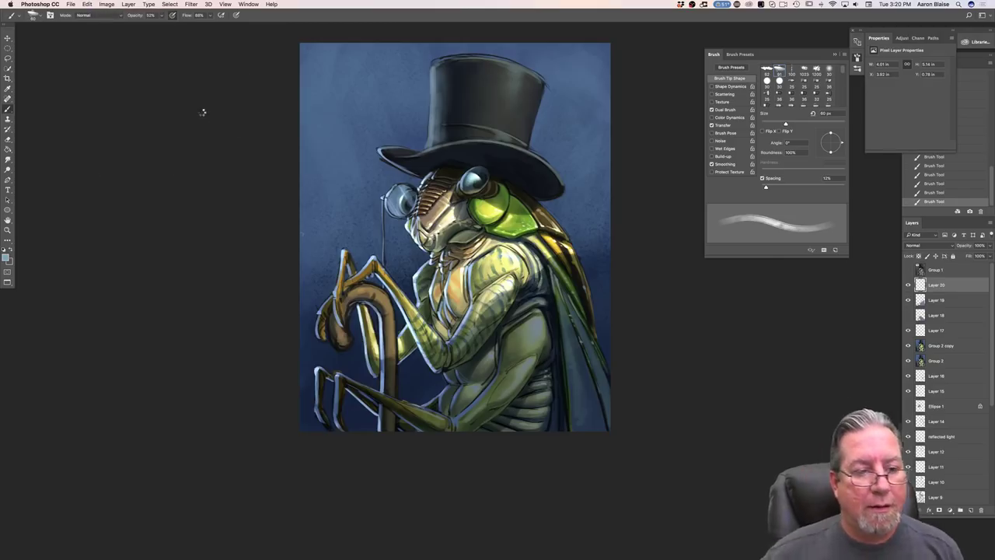